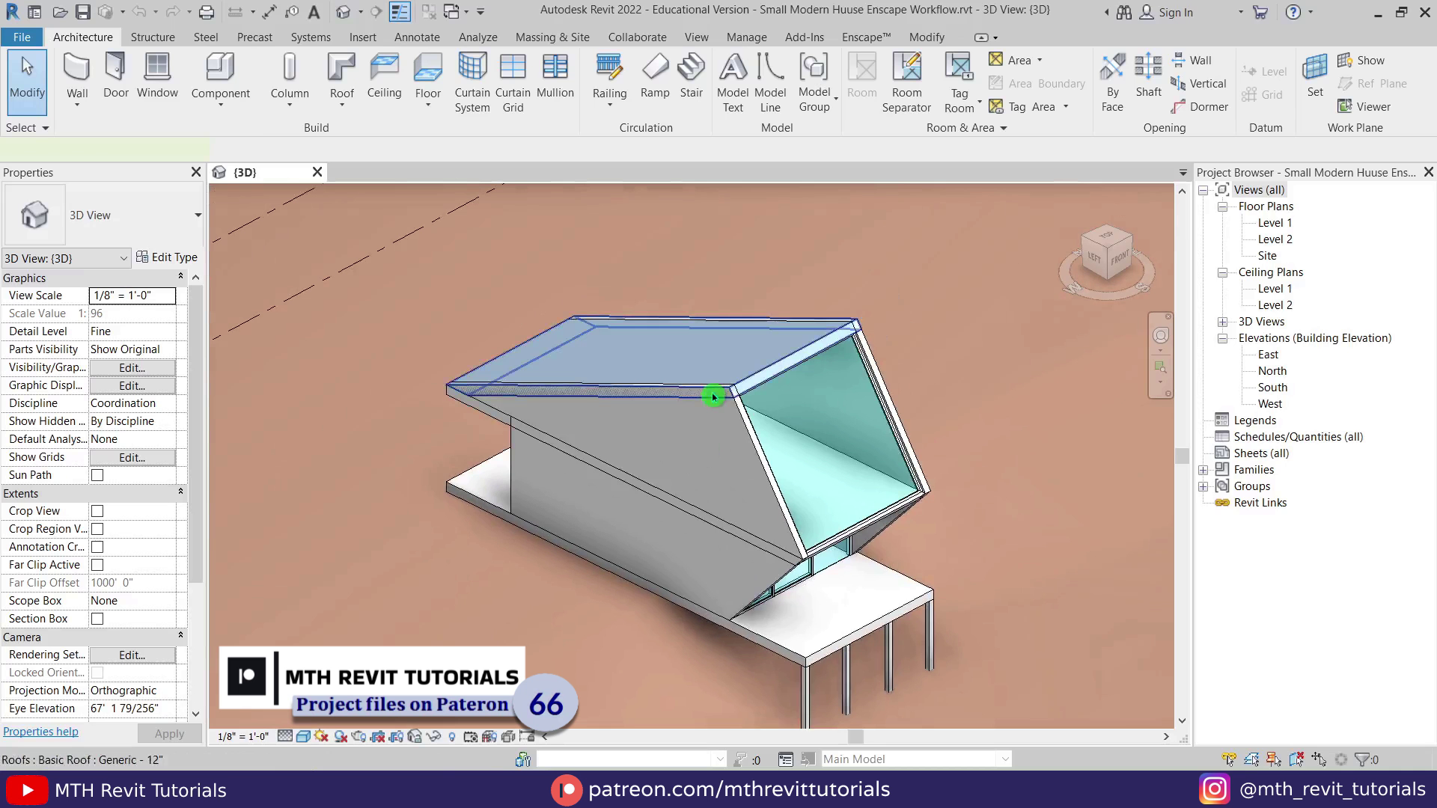
Step: Create a new material named 00 - Wood 01 and assign it to the structure layer of the roof's Generic - 12" type
{"action": "left_click", "coordinate": [712, 396]}
{"action": "left_click", "coordinate": [170, 258]}
{"action": "left_click", "coordinate": [674, 343]}
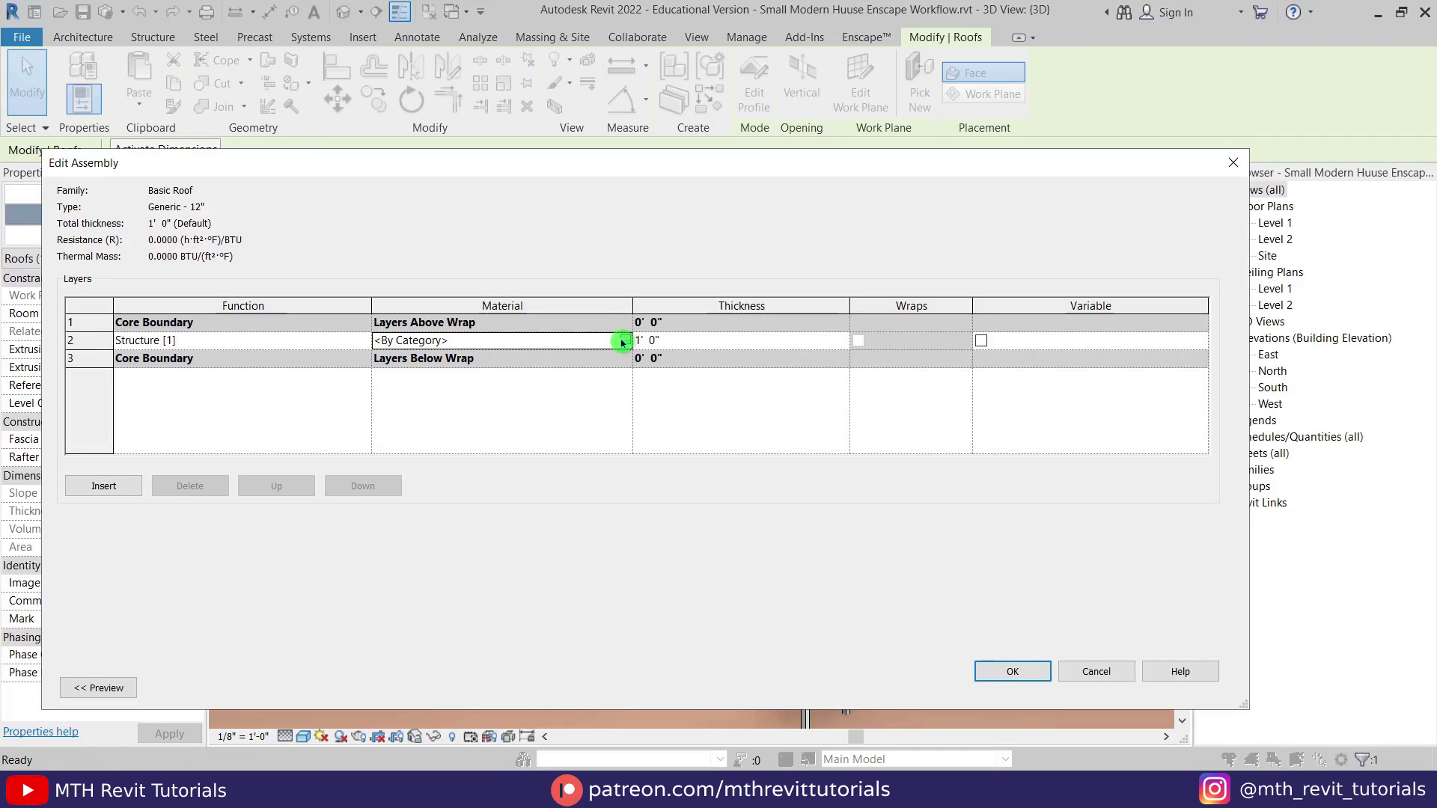
{"action": "left_click", "coordinate": [622, 339]}
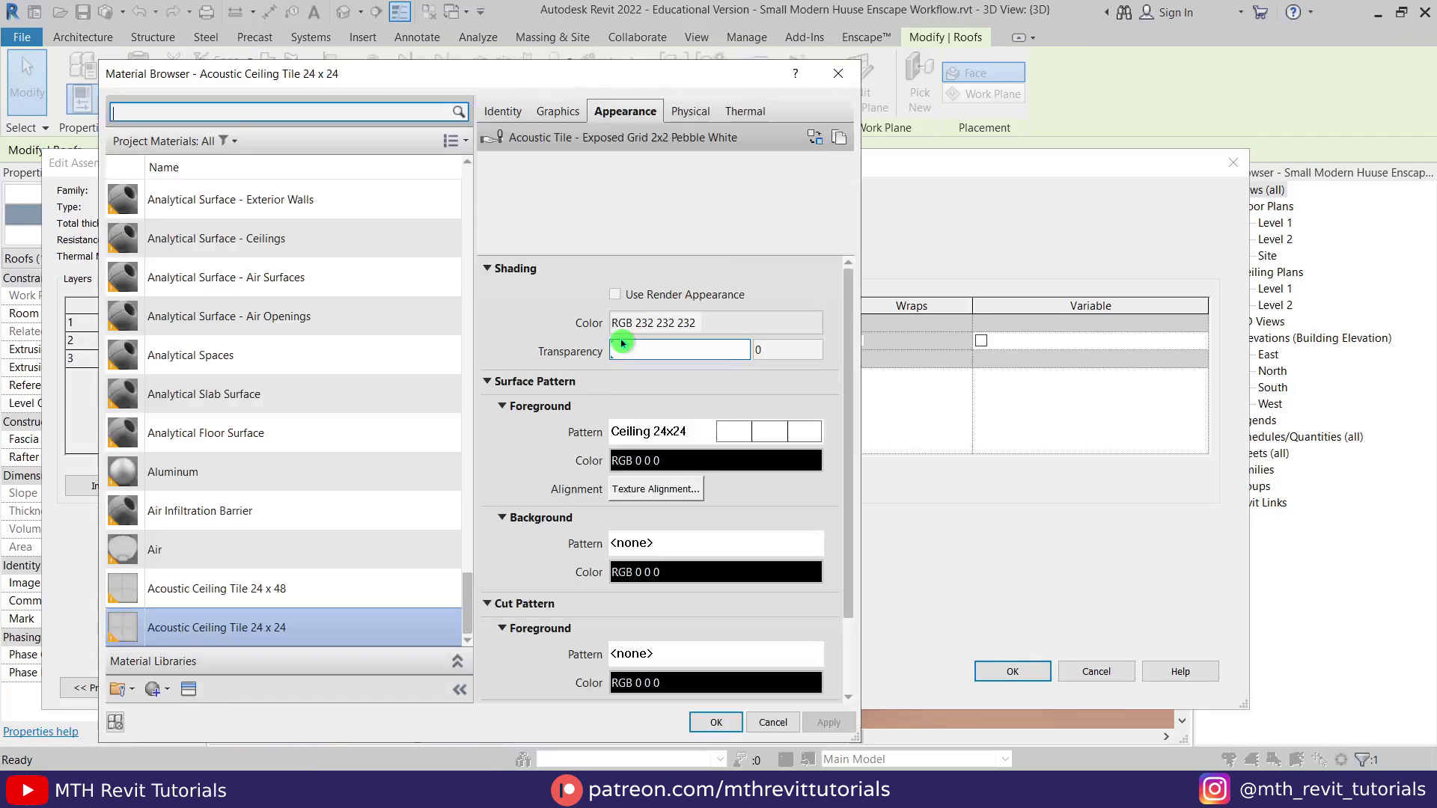
{"action": "left_click", "coordinate": [167, 696]}
{"action": "left_click", "coordinate": [199, 715]}
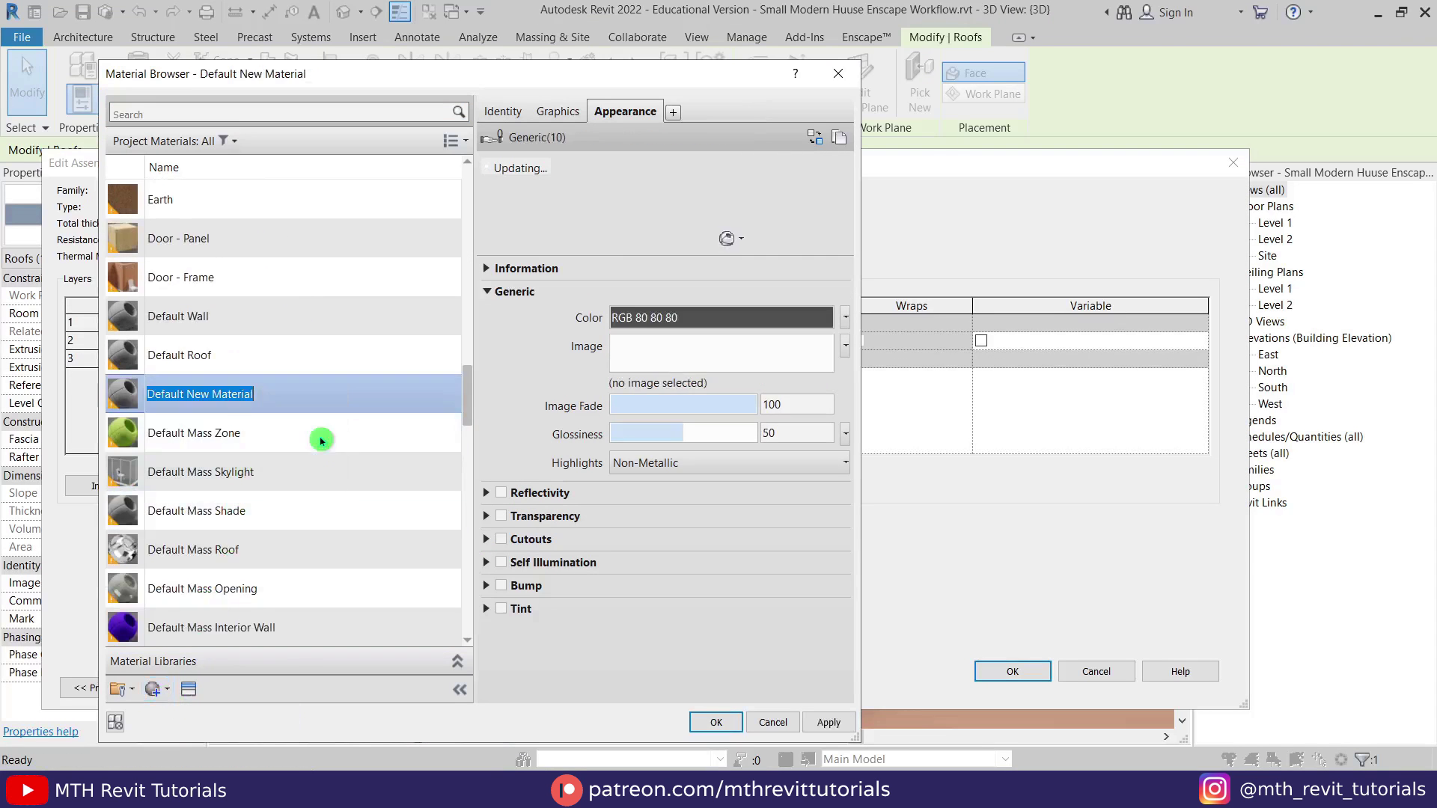
{"action": "key", "text": "Return"}
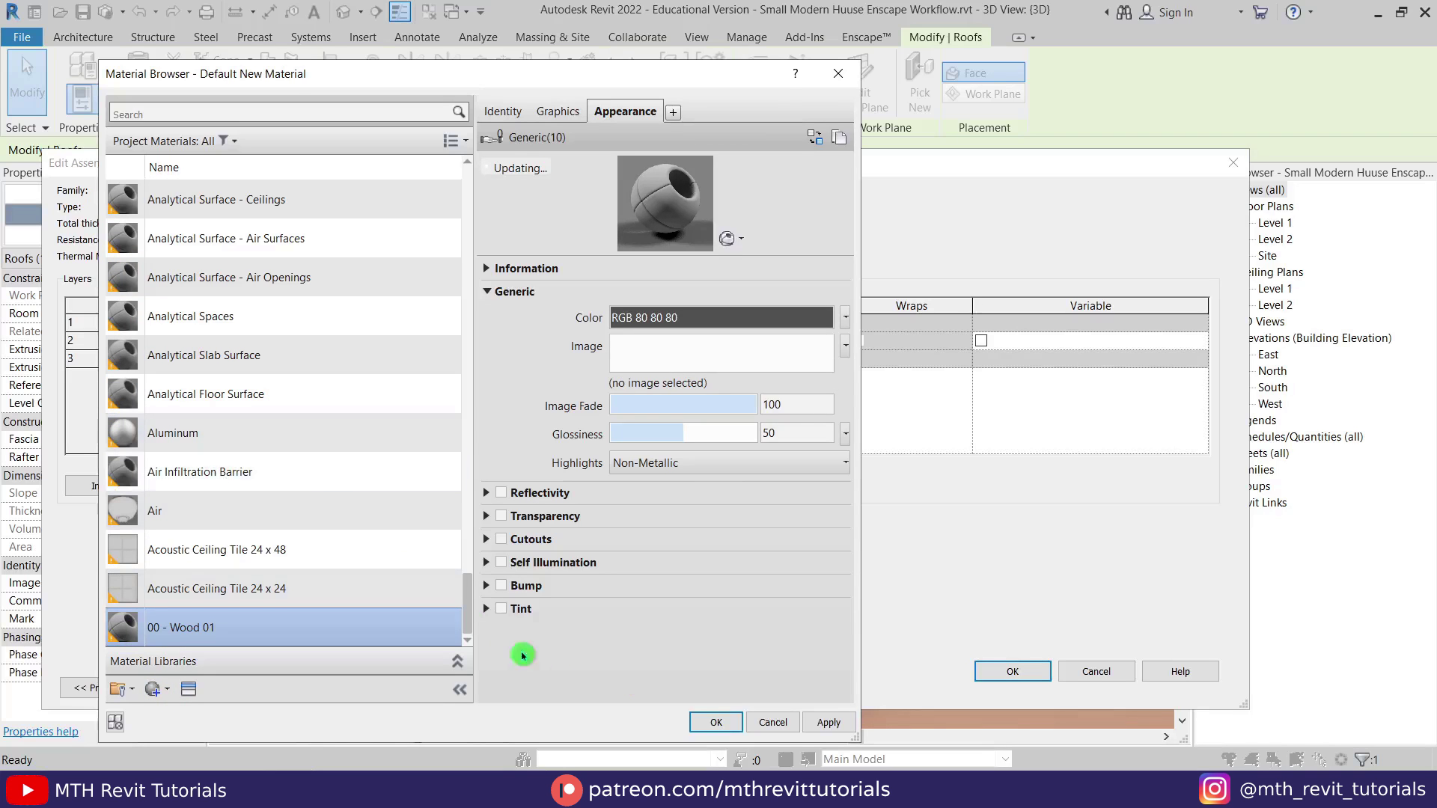
{"action": "left_click", "coordinate": [718, 721]}
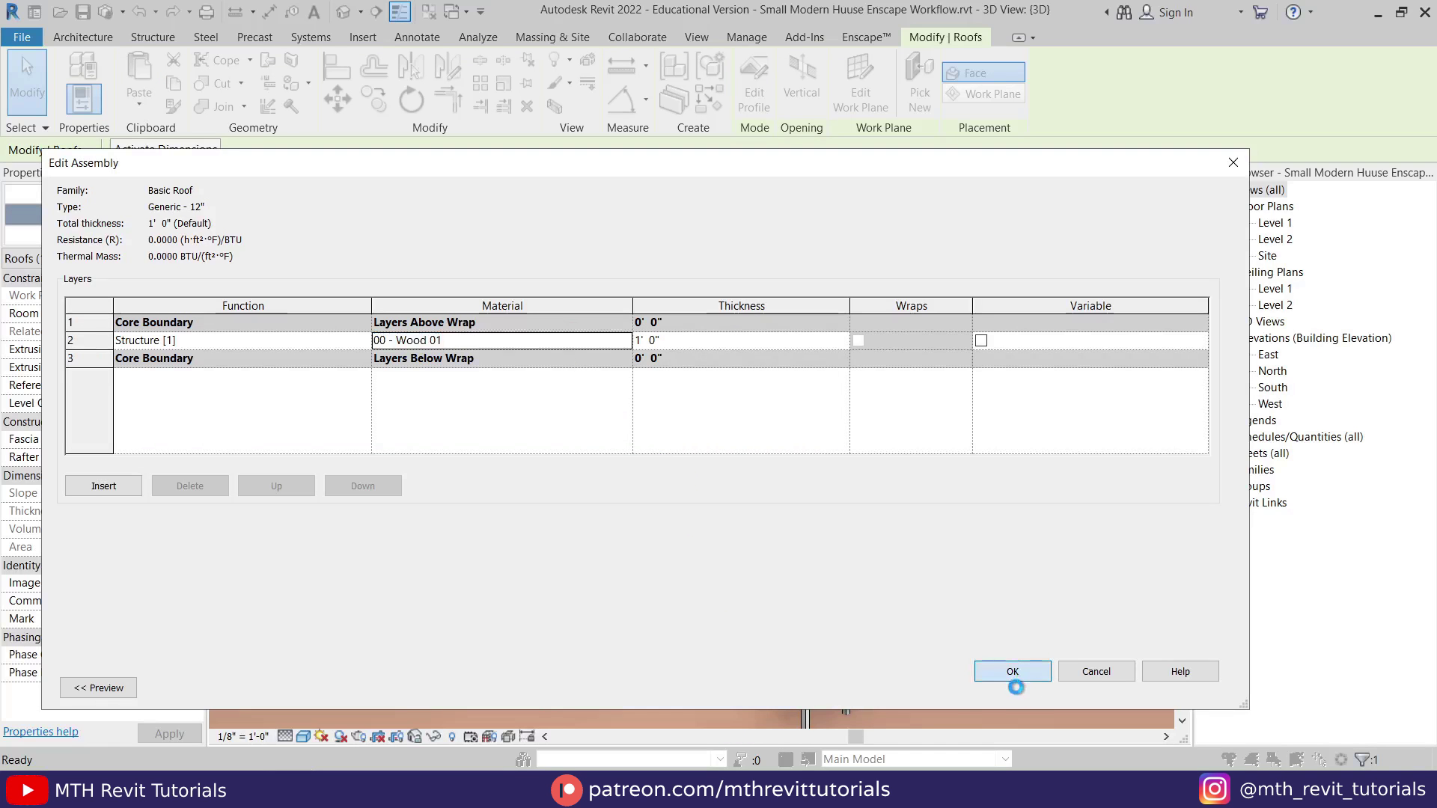
{"action": "left_click", "coordinate": [1015, 677]}
{"action": "left_click", "coordinate": [1020, 689]}
Step: Set the structure layer's material in the side wall's Generic - 8" type
{"action": "left_click", "coordinate": [744, 446]}
{"action": "left_click", "coordinate": [172, 258]}
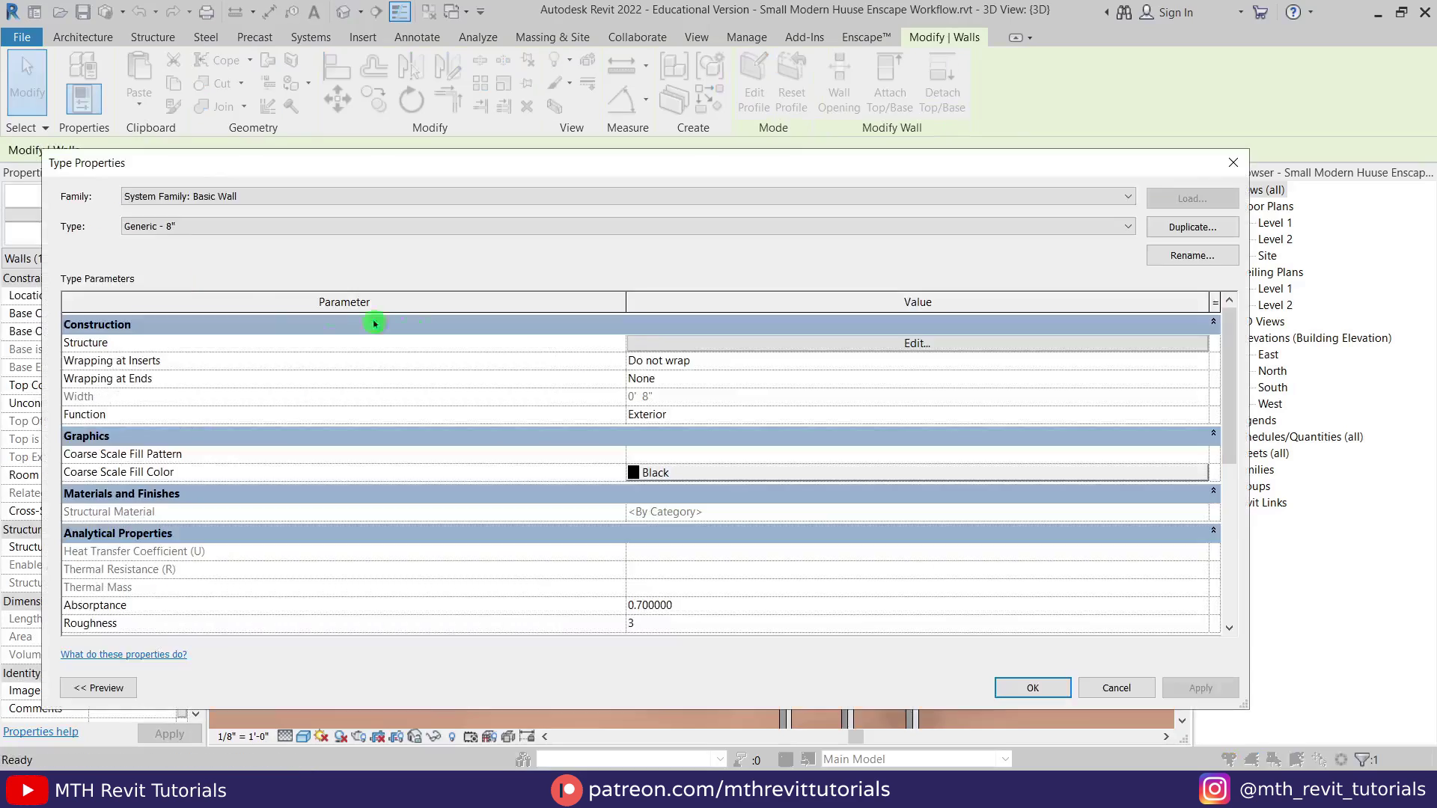
{"action": "left_click", "coordinate": [917, 343]}
{"action": "left_click", "coordinate": [966, 760]}
{"action": "left_click", "coordinate": [1026, 686]}
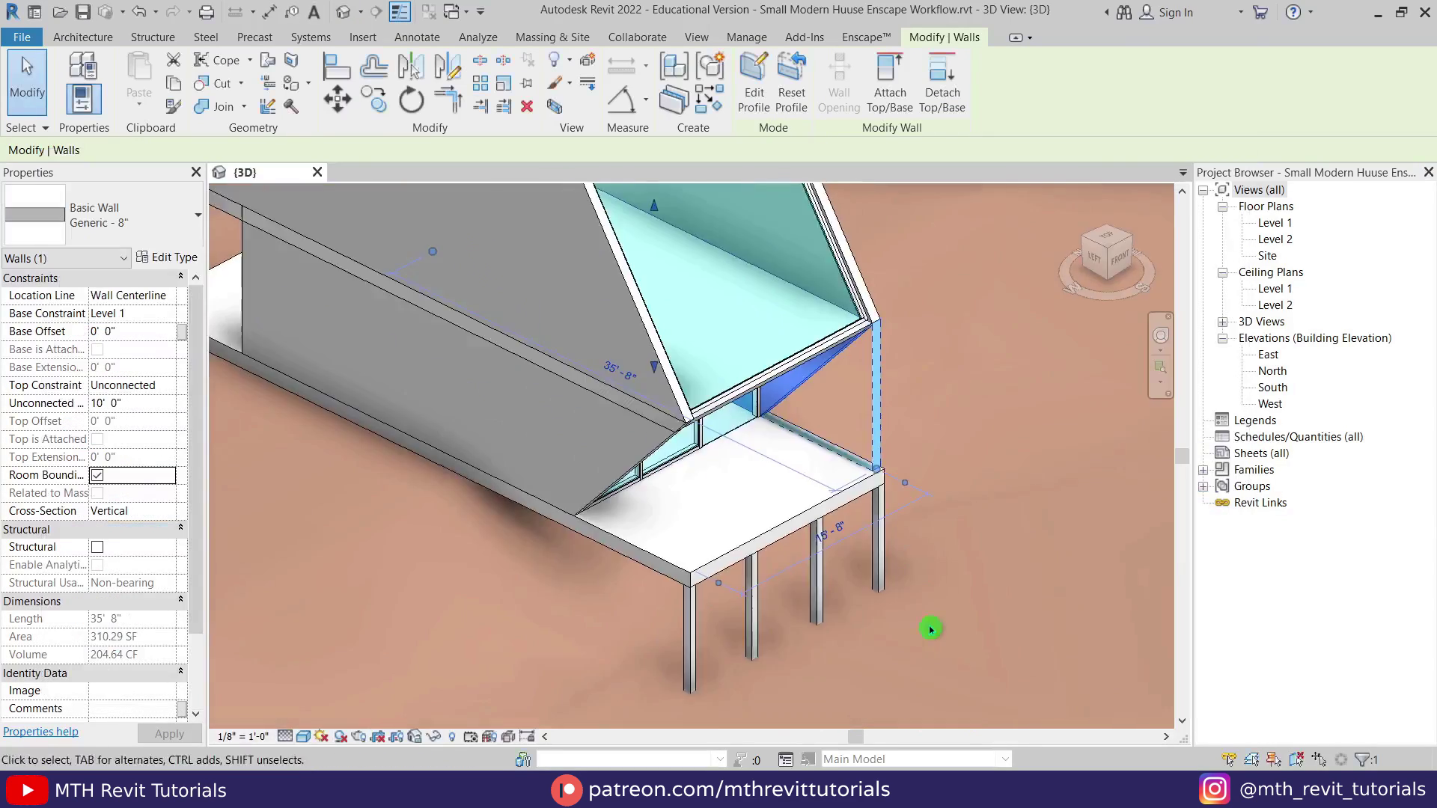
Step: Open the material choice for the structure layer of the floor slab's Generic - 12" type
{"action": "middle_click_drag", "start_coordinate": [930, 629], "coordinate": [715, 622], "text": "shift"}
{"action": "middle_click_drag", "start_coordinate": [715, 622], "coordinate": [895, 594]}
{"action": "left_click", "coordinate": [896, 594]}
{"action": "scroll", "coordinate": [577, 636], "scroll_direction": "up", "scroll_amount": 2}
{"action": "left_click", "coordinate": [715, 572]}
{"action": "left_click", "coordinate": [172, 258]}
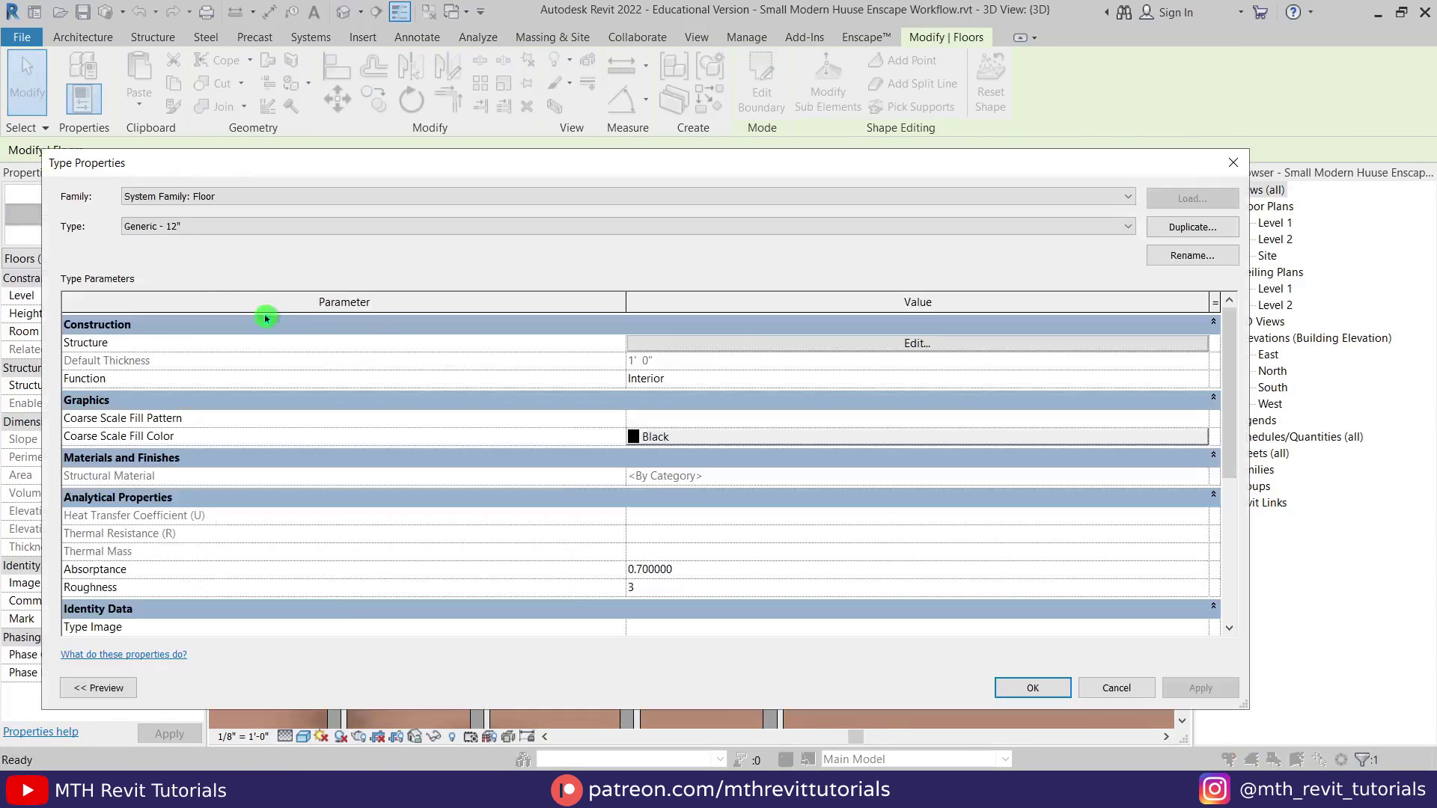
{"action": "left_click", "coordinate": [744, 344]}
{"action": "left_click", "coordinate": [540, 341]}
{"action": "left_click", "coordinate": [551, 342]}
Step: Create a new material named 00 - Wood - Floor and assign it to the floor's structure layer
{"action": "left_click", "coordinate": [154, 689]}
{"action": "left_click", "coordinate": [174, 716]}
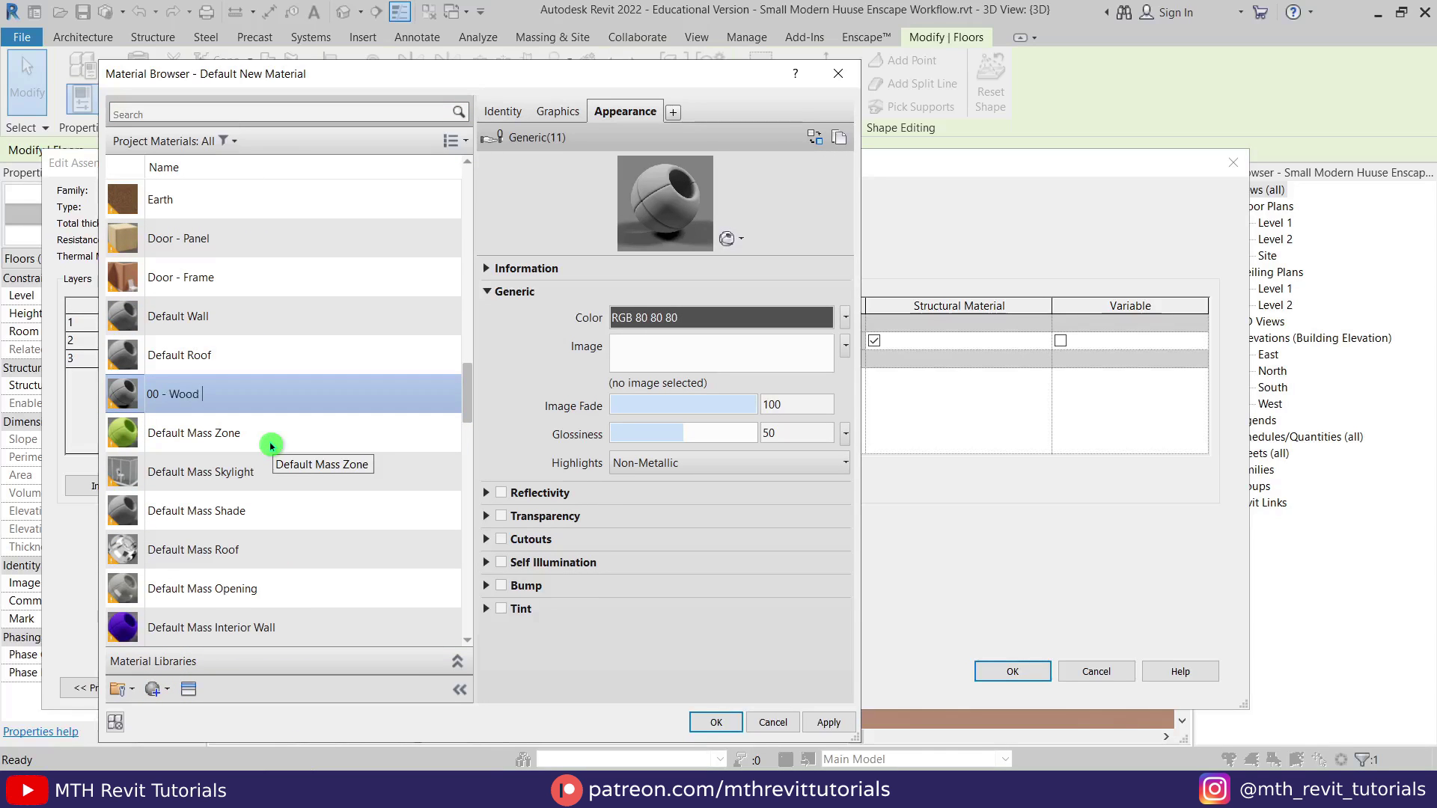
{"action": "type", "text": "- Floor"}
{"action": "key", "text": "Return"}
{"action": "left_click", "coordinate": [709, 730]}
{"action": "left_click", "coordinate": [1008, 674]}
{"action": "left_click", "coordinate": [1007, 683]}
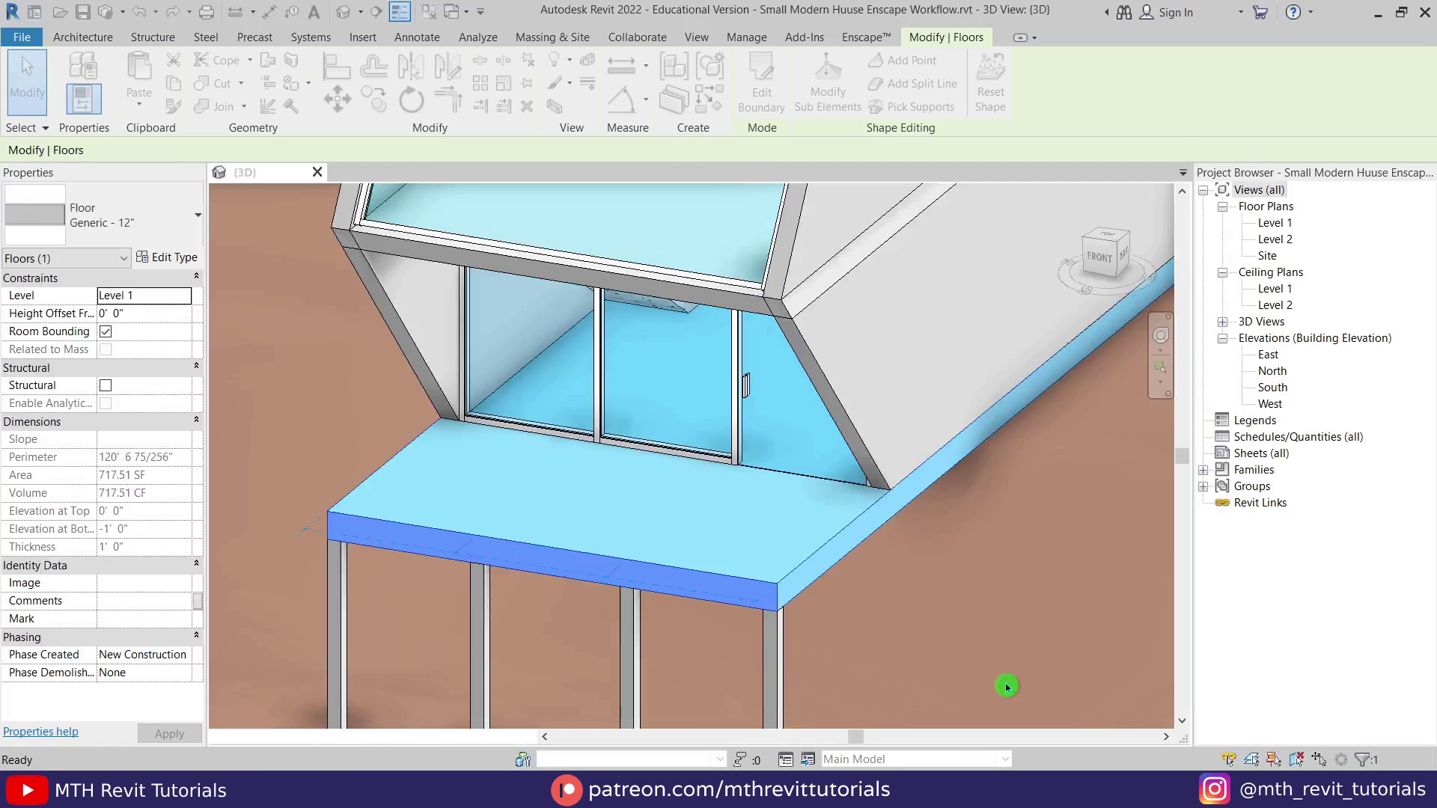
{"action": "left_click", "coordinate": [1006, 683]}
Step: Create a new material named 00 - Metal and assign it to the 6" x 6" rectangular column type under the deck
{"action": "middle_click_drag", "start_coordinate": [883, 655], "coordinate": [901, 461]}
{"action": "left_click", "coordinate": [790, 453]}
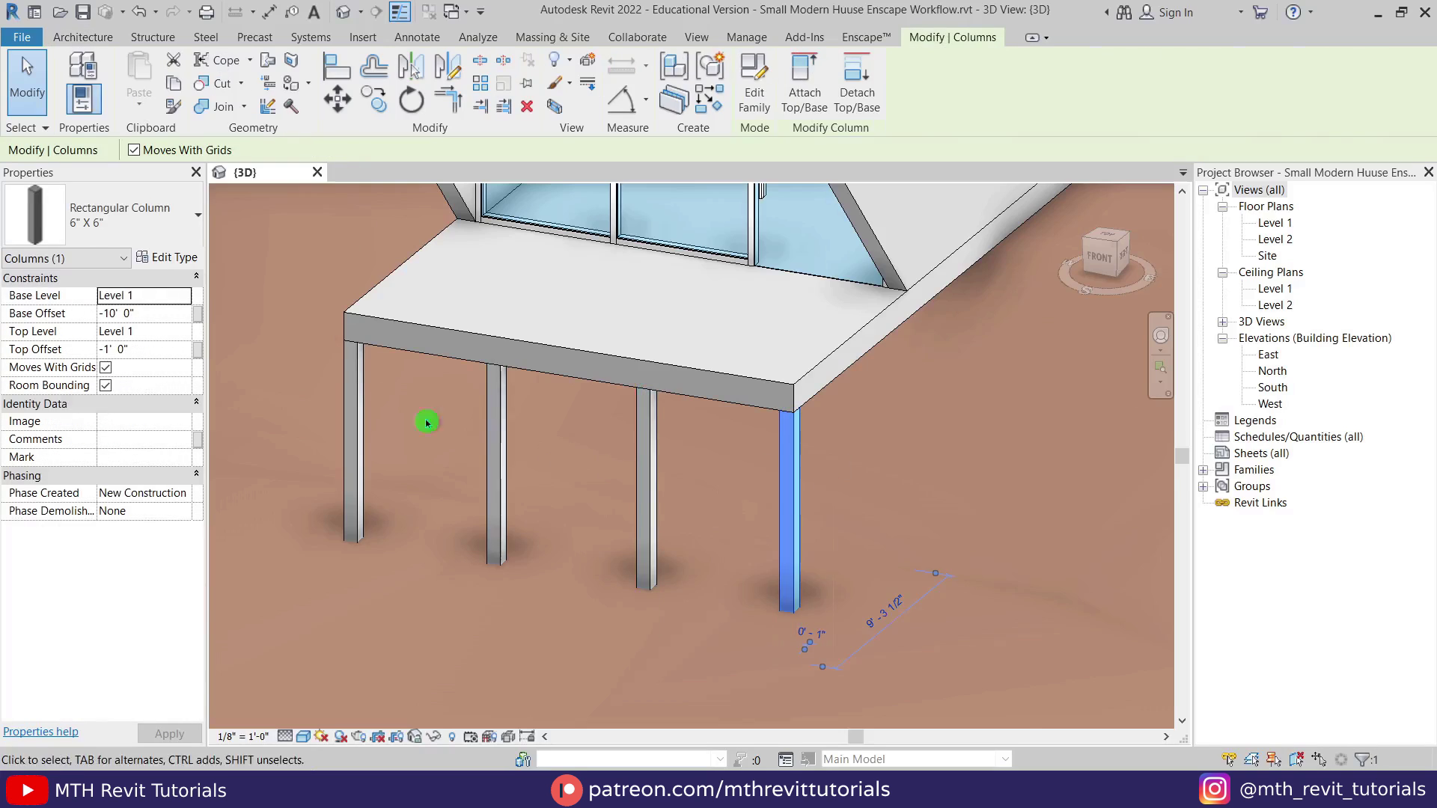
{"action": "left_click", "coordinate": [171, 259]}
{"action": "left_click", "coordinate": [1202, 402]}
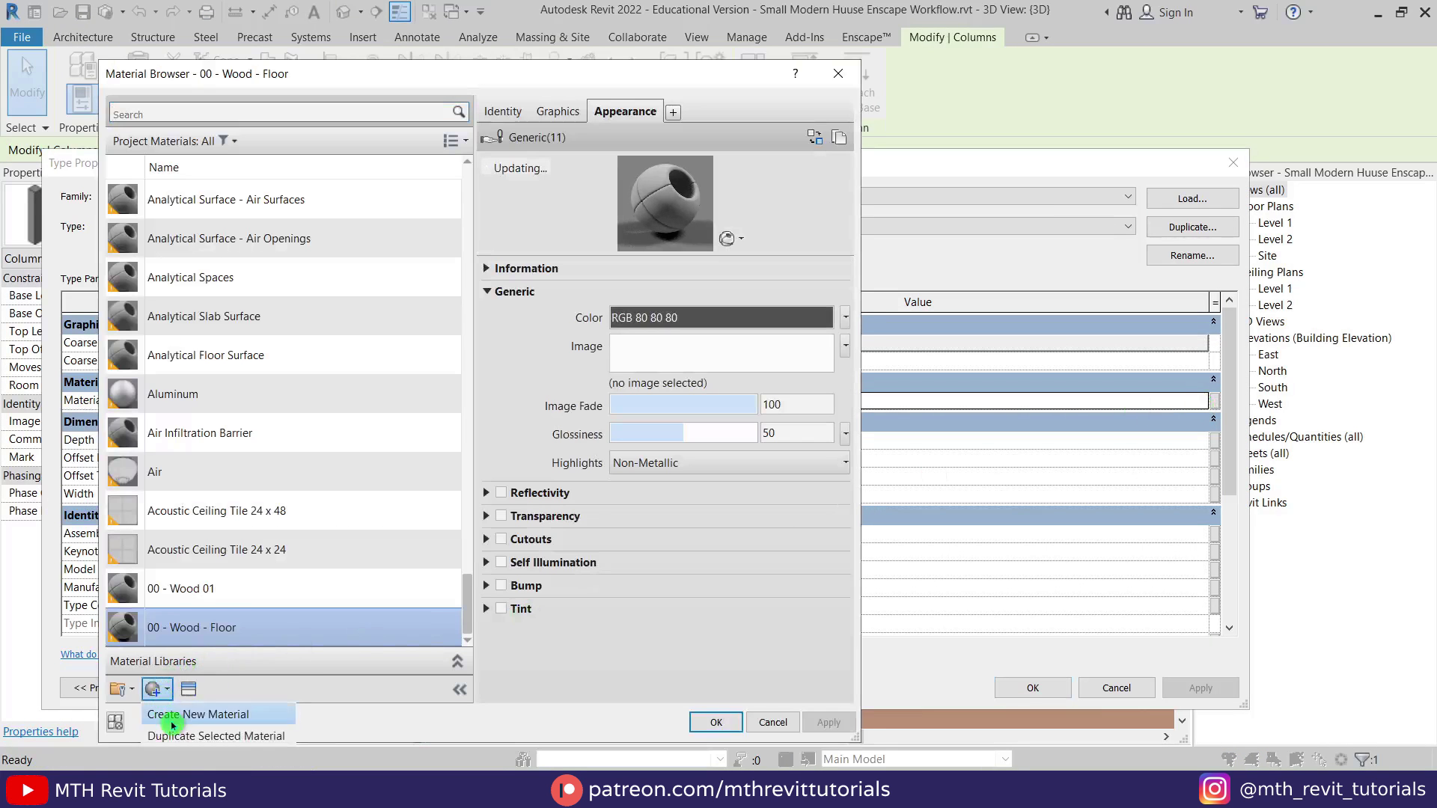
{"action": "left_click", "coordinate": [173, 717]}
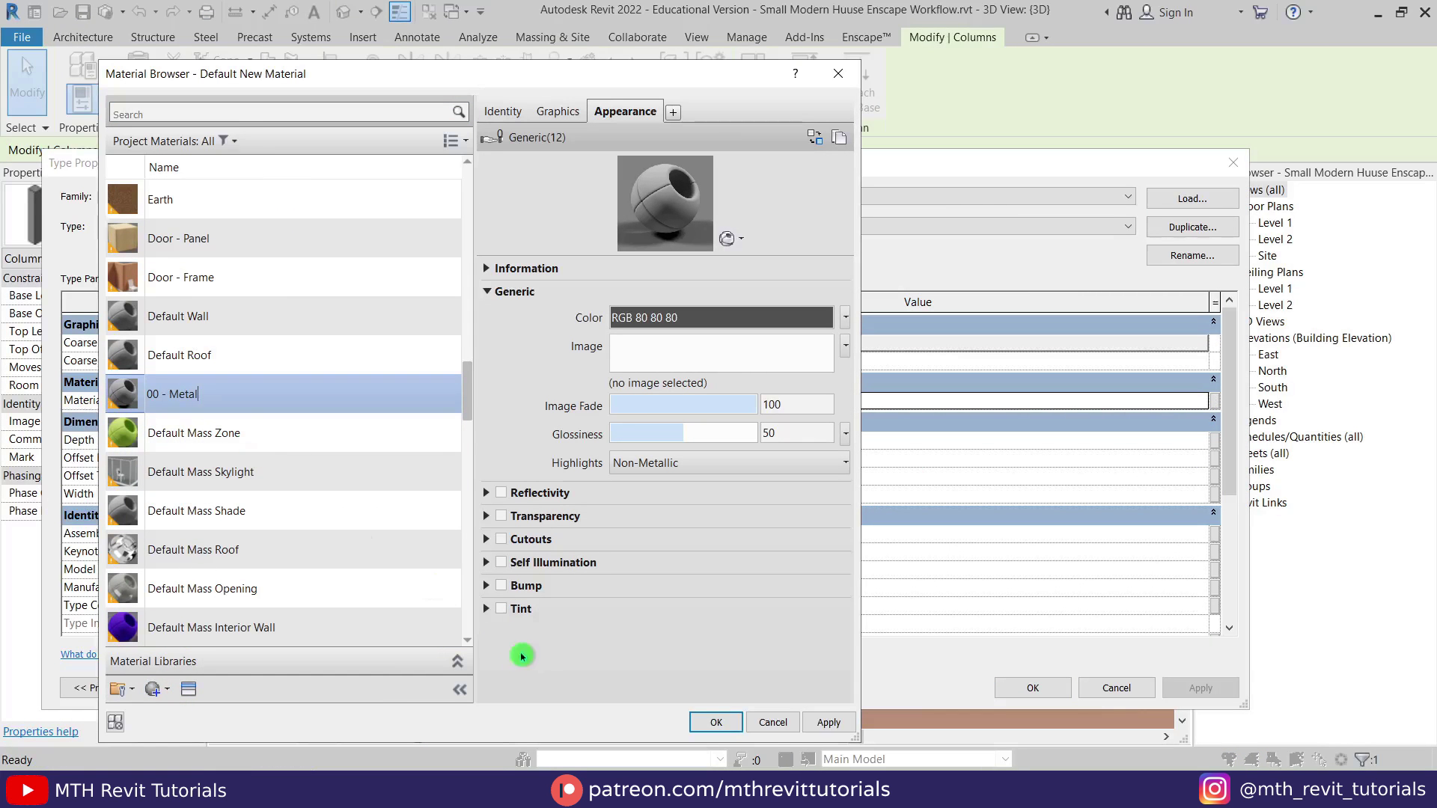
{"action": "key", "text": "Return"}
{"action": "left_click", "coordinate": [717, 723]}
{"action": "left_click", "coordinate": [1033, 688]}
Step: Set the material of the 2.5" x 5" rectangular mullion type on the ground-level glazing
{"action": "middle_click_drag", "start_coordinate": [811, 565], "coordinate": [693, 540], "text": "shift"}
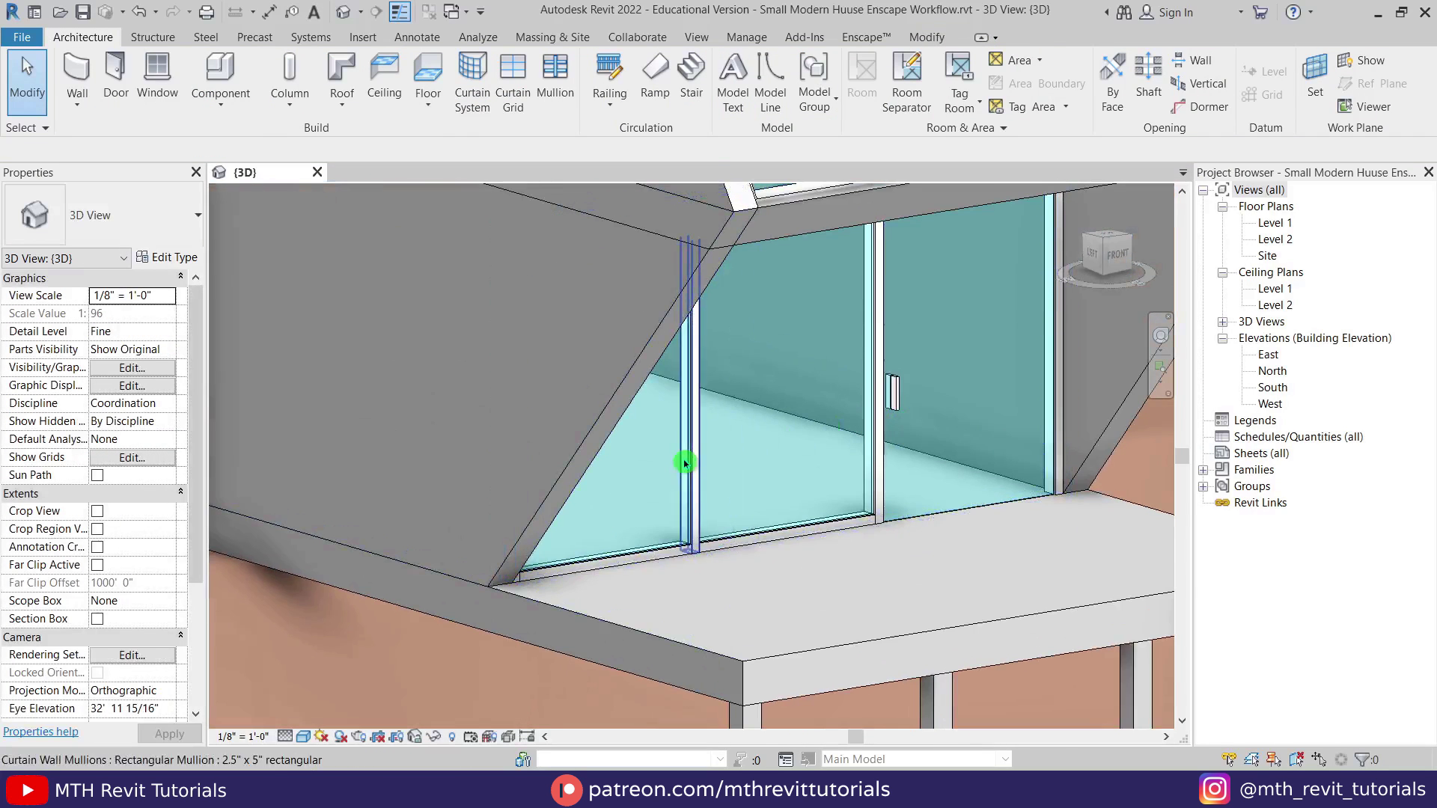
{"action": "left_click", "coordinate": [683, 460]}
{"action": "left_click", "coordinate": [170, 257]}
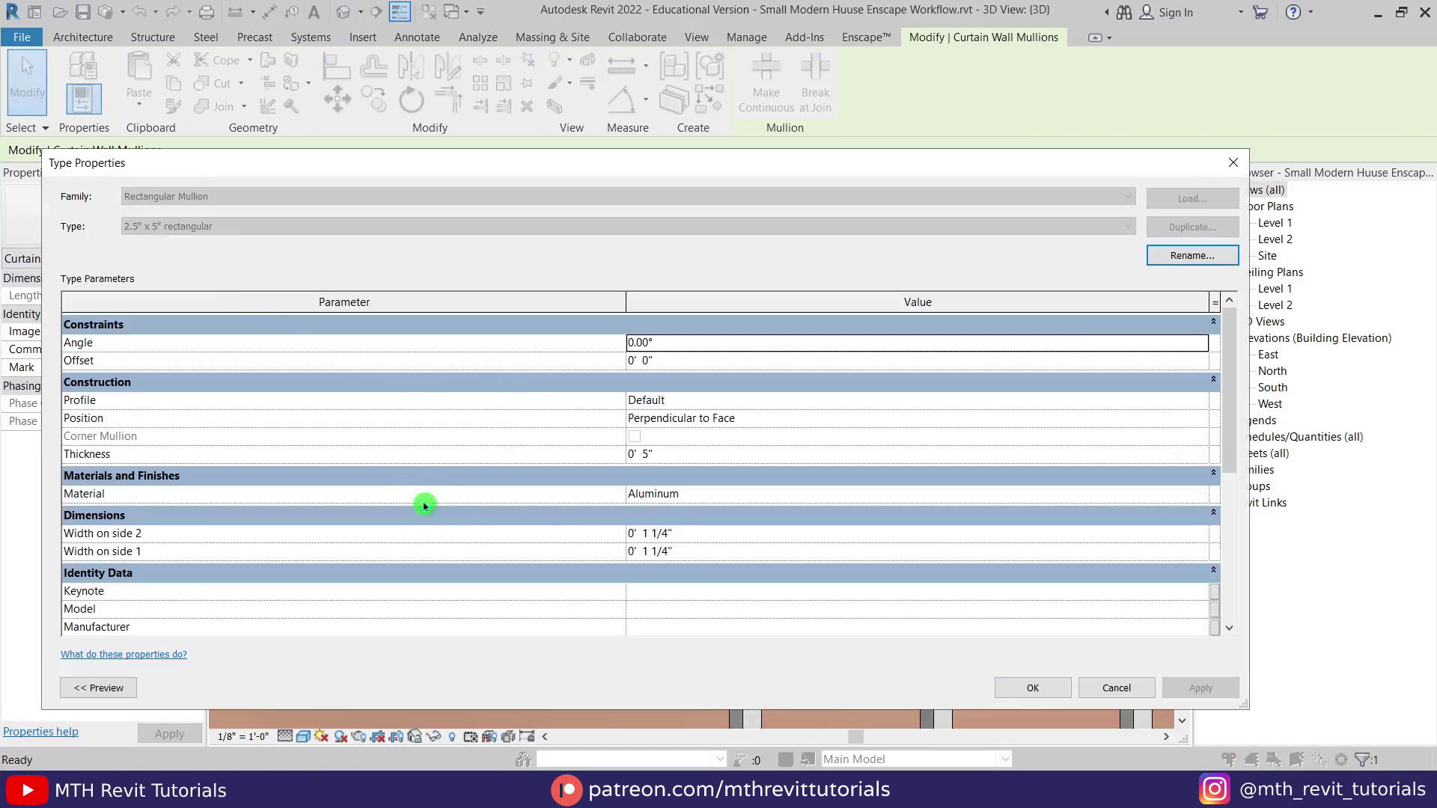
{"action": "left_click", "coordinate": [1032, 692]}
{"action": "scroll", "coordinate": [751, 500], "scroll_direction": "down", "scroll_amount": 2}
{"action": "key", "text": "Escape"}
Step: Open the material choice for the Glazed system panel type used in the large sloped front opening
{"action": "middle_click_drag", "start_coordinate": [751, 480], "coordinate": [779, 554], "text": "shift"}
{"action": "middle_click_drag", "start_coordinate": [928, 248], "coordinate": [924, 476]}
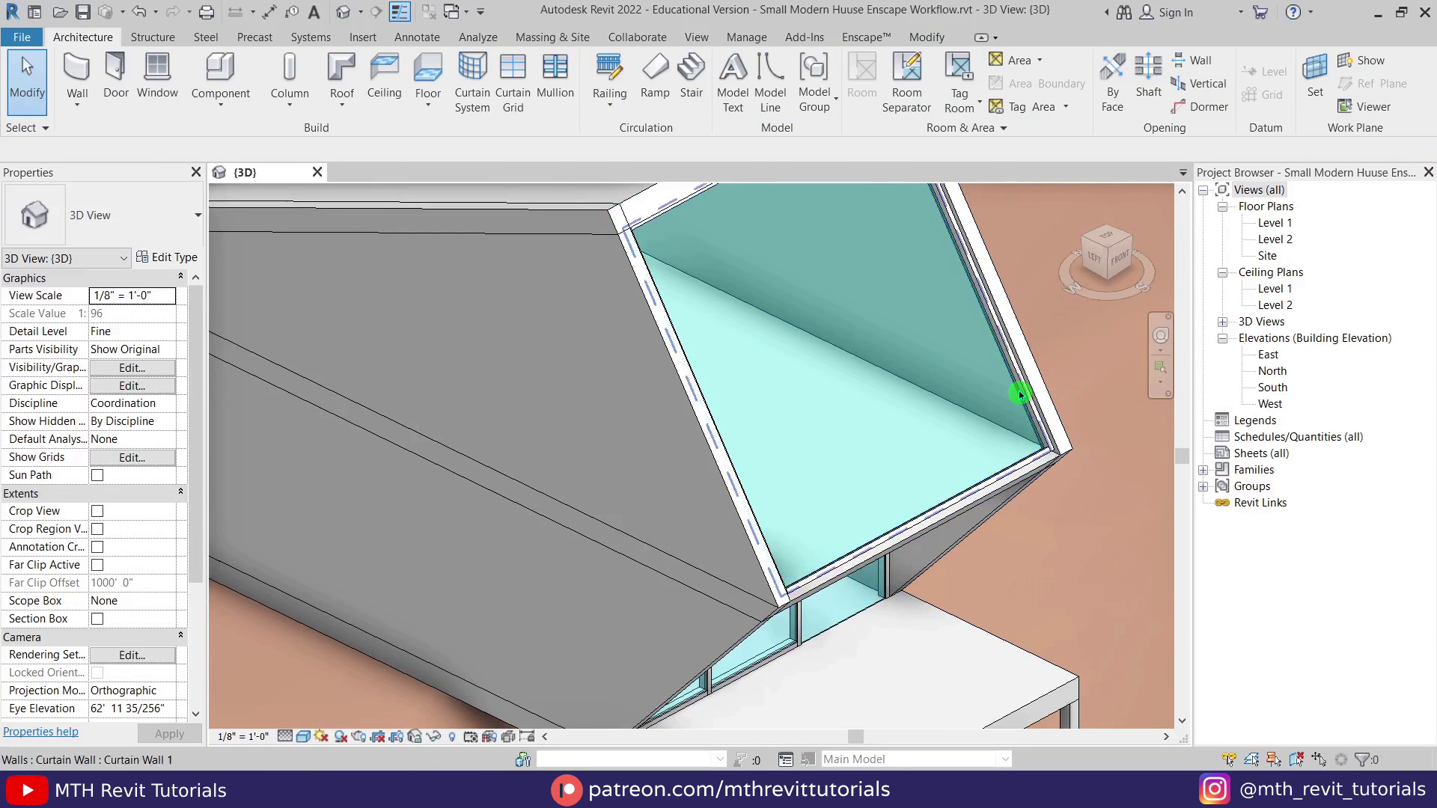
{"action": "scroll", "coordinate": [1022, 395], "scroll_direction": "up", "scroll_amount": 3}
{"action": "left_click", "coordinate": [1020, 392]}
{"action": "left_click", "coordinate": [183, 258]}
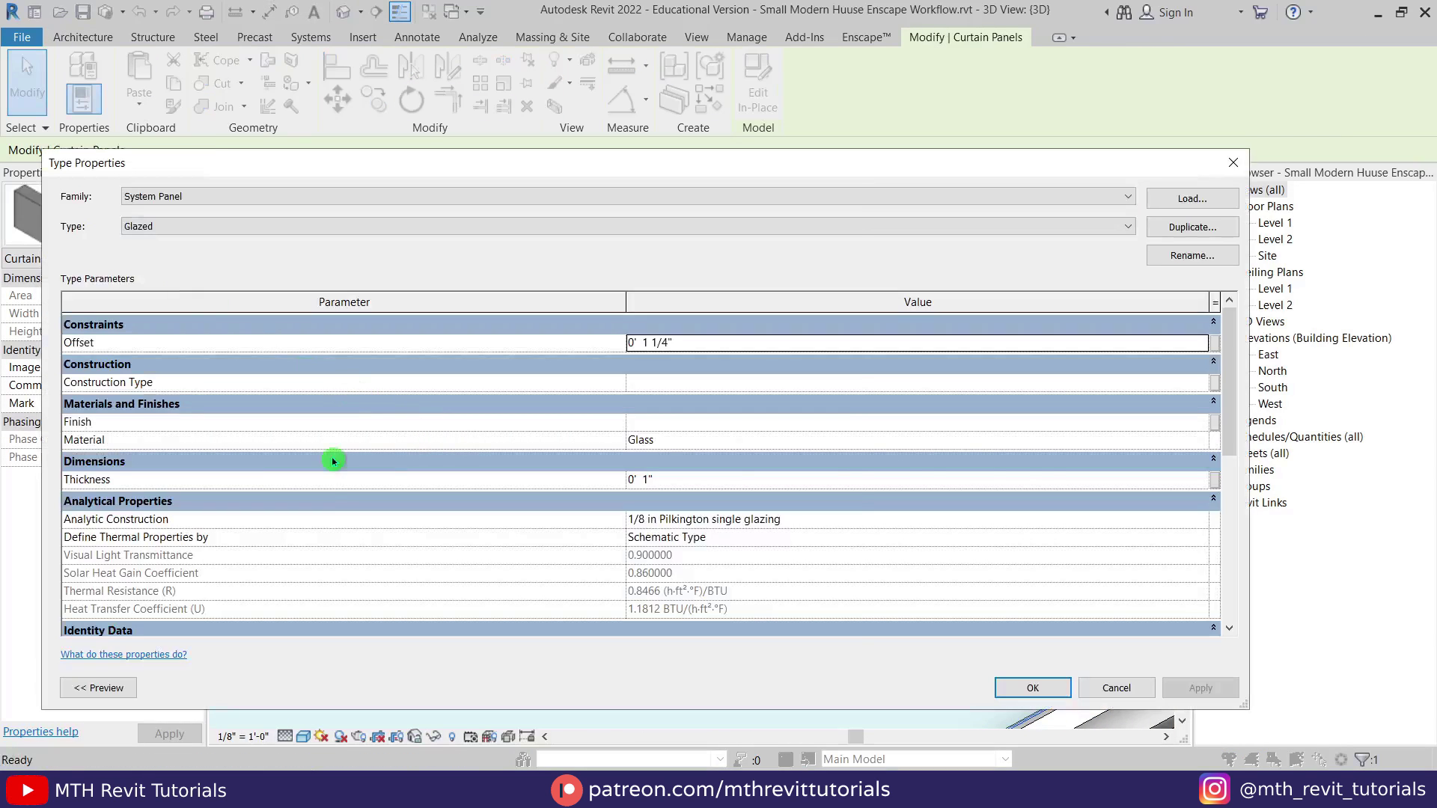
{"action": "left_click", "coordinate": [1205, 445]}
Step: Create a new material named 00 - Glass and assign it to the Glazed panel type
{"action": "left_click", "coordinate": [153, 689]}
{"action": "right_click", "coordinate": [217, 418]}
{"action": "left_click", "coordinate": [292, 483]}
{"action": "type", "text": "80 - Glass"}
{"action": "key", "text": "Return"}
{"action": "left_click", "coordinate": [716, 723]}
{"action": "left_click", "coordinate": [1023, 686]}
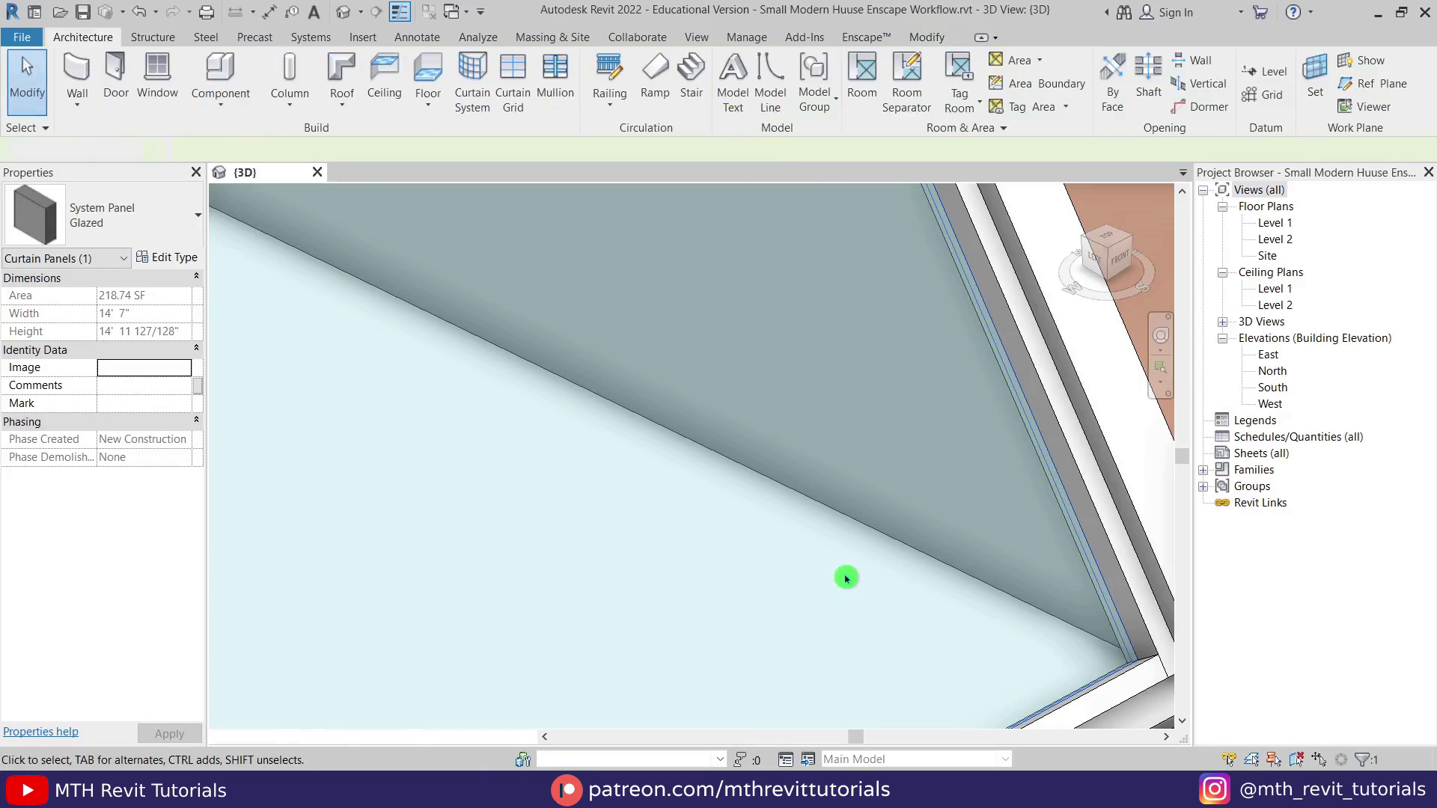
Step: Start Enscape for the whole house in the 3D view
{"action": "scroll", "coordinate": [846, 579], "scroll_direction": "down", "scroll_amount": 6}
{"action": "middle_click_drag", "start_coordinate": [851, 513], "coordinate": [894, 453], "text": "shift"}
{"action": "middle_click_drag", "start_coordinate": [895, 453], "coordinate": [777, 345]}
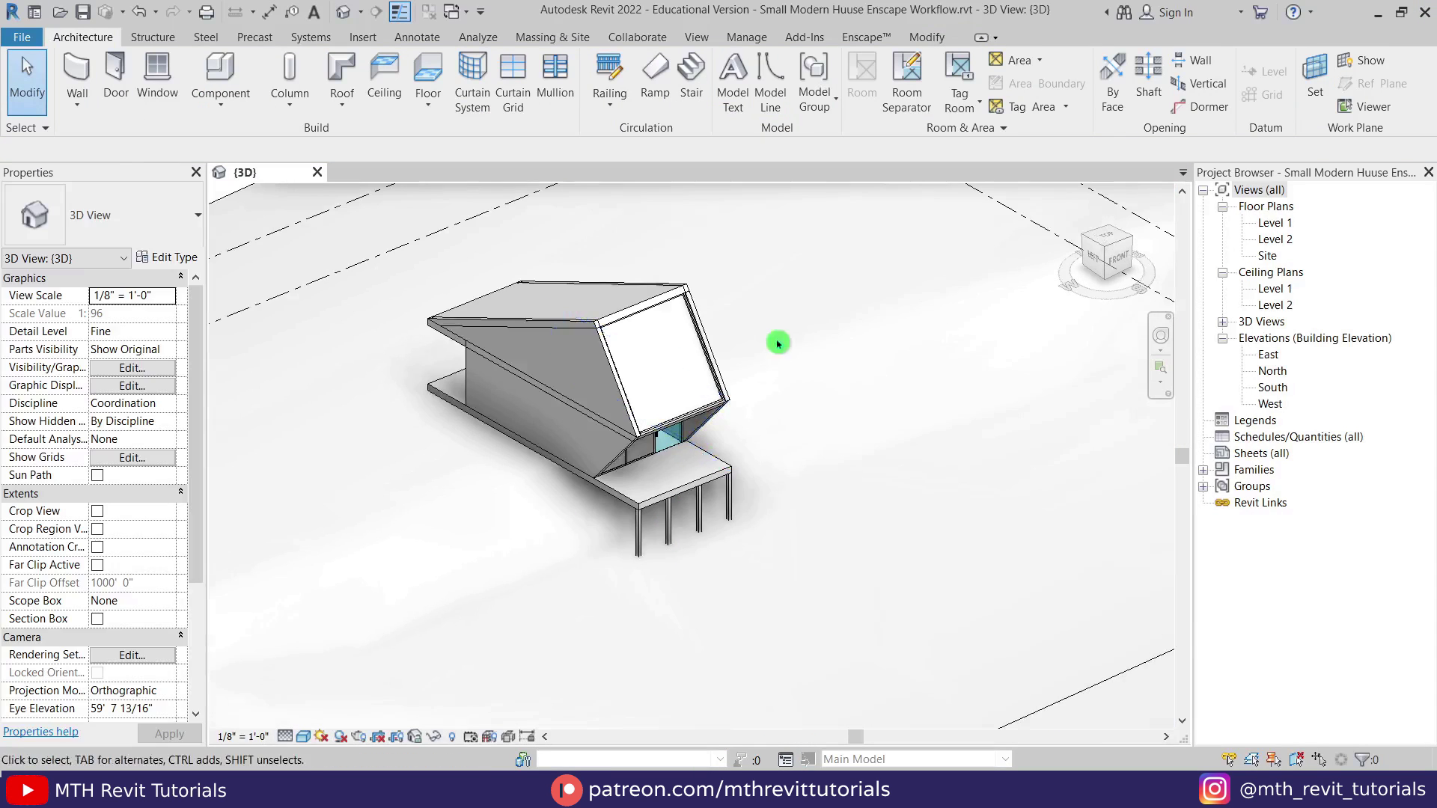
{"action": "left_click", "coordinate": [869, 39]}
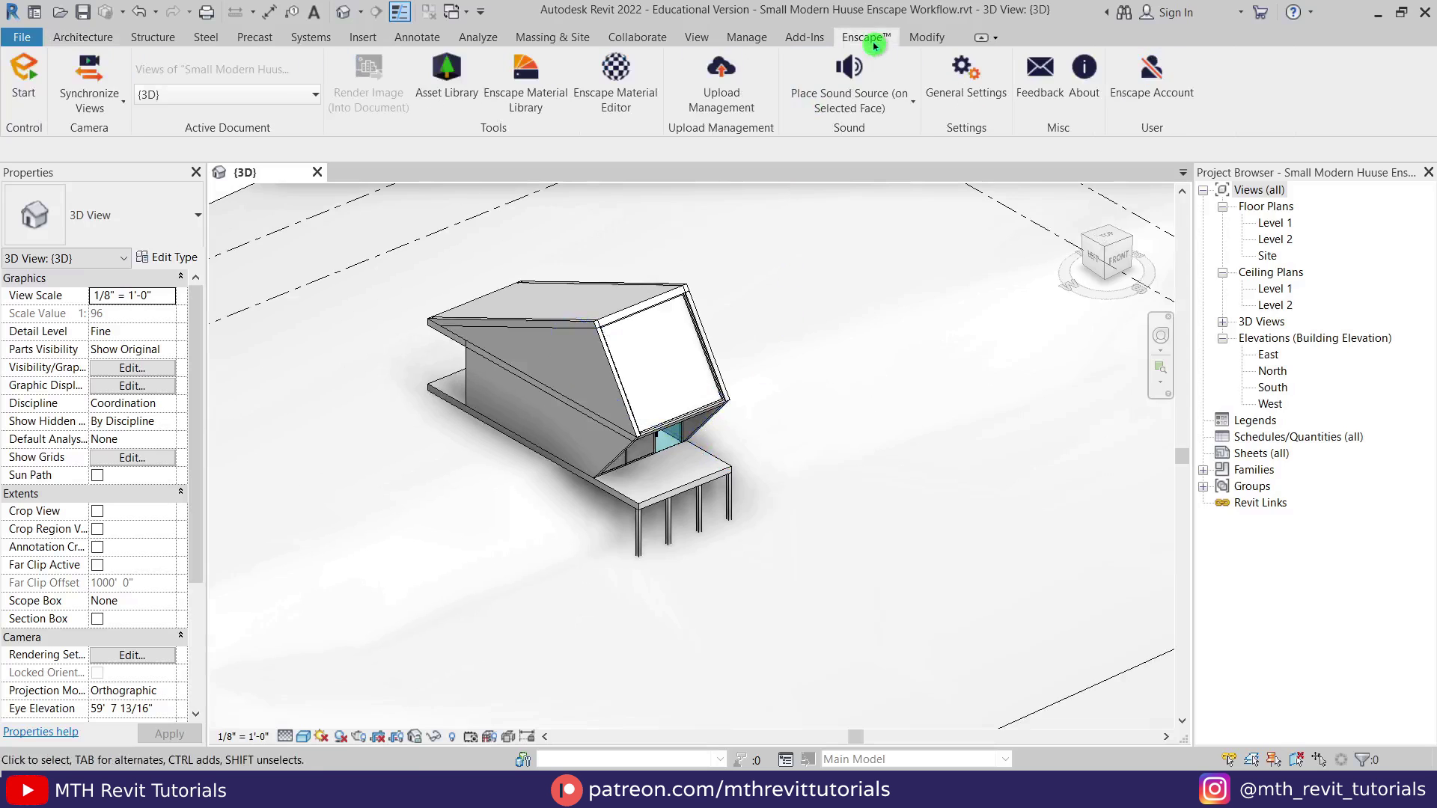
{"action": "left_click", "coordinate": [24, 94]}
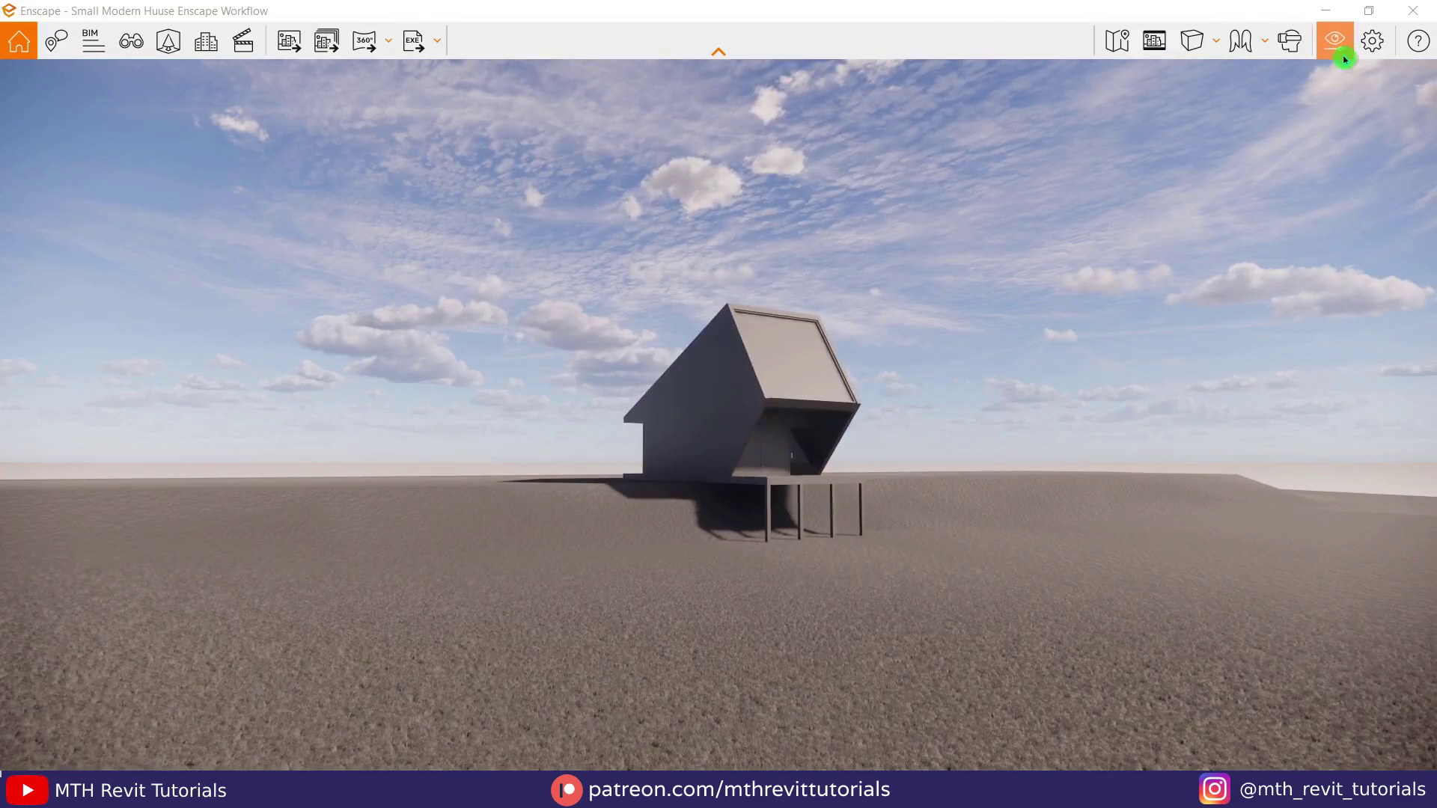
Step: Set the Enscape camera's field of view to 68° horizontal in the visual settings
{"action": "left_click", "coordinate": [1343, 54]}
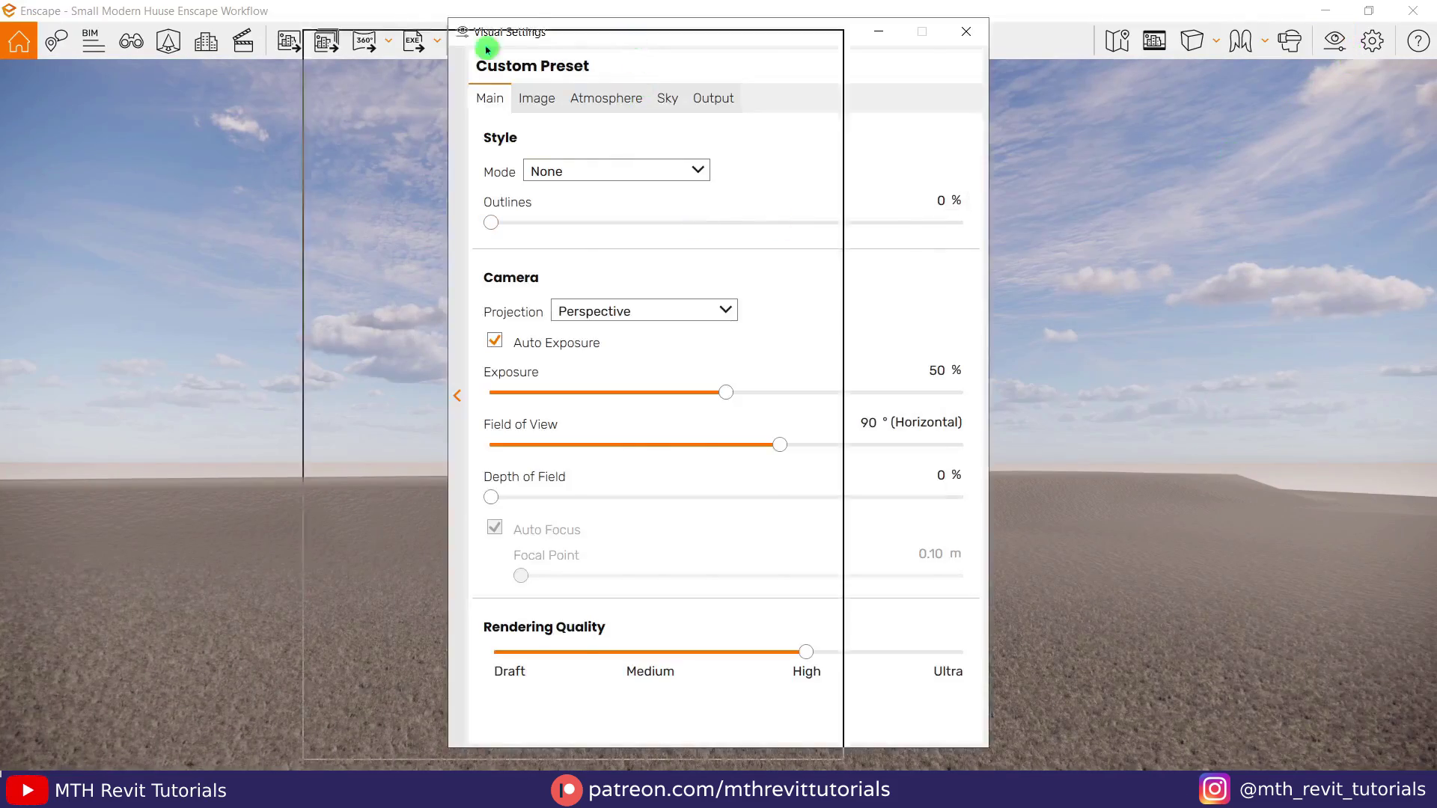
{"action": "left_click_drag", "start_coordinate": [205, 47], "coordinate": [205, 47]}
{"action": "left_click_drag", "start_coordinate": [359, 465], "coordinate": [288, 470]}
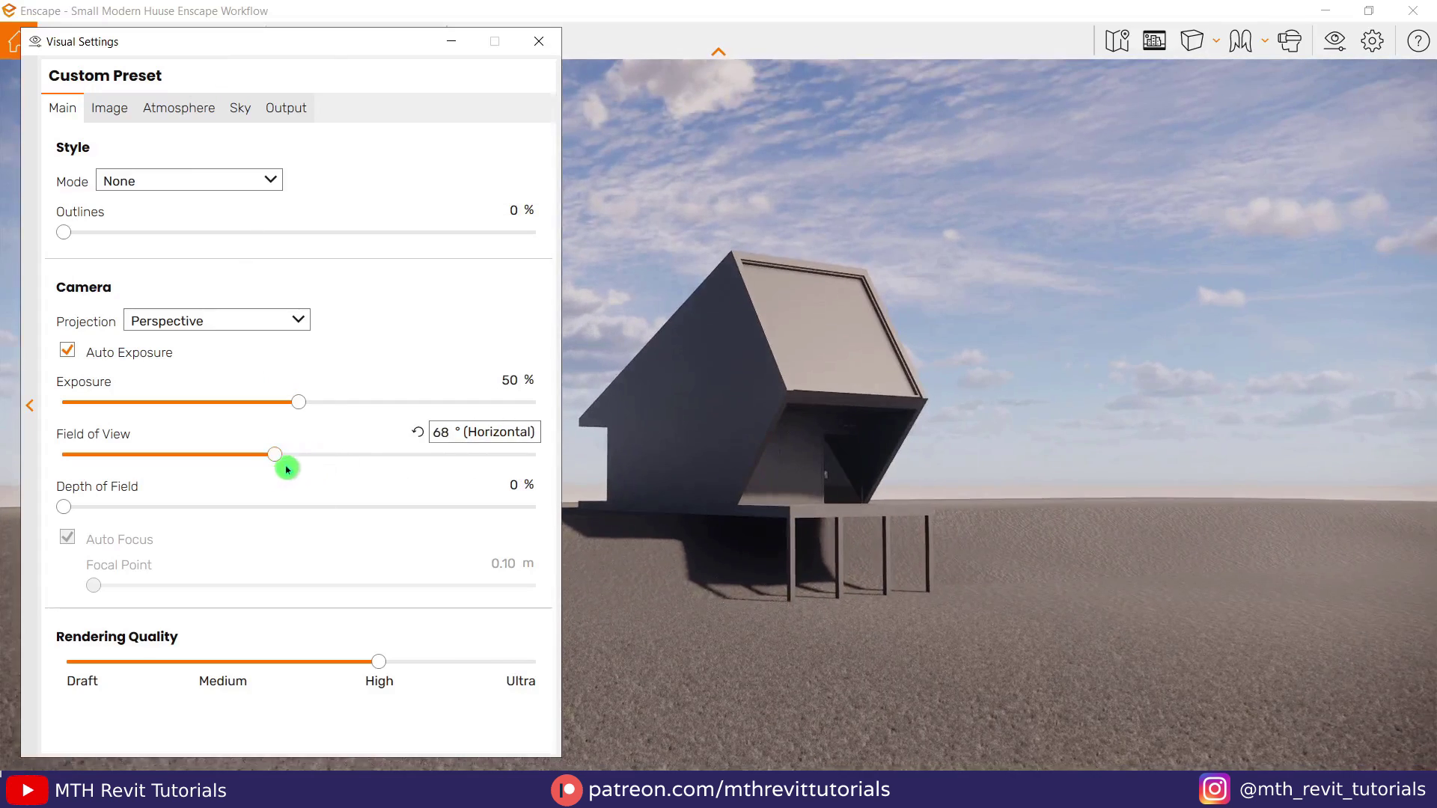
{"action": "left_click", "coordinate": [536, 42]}
Step: Create a saved view named V1 and rename its linked visual preset from Custom Preset to V1
{"action": "left_click", "coordinate": [121, 40]}
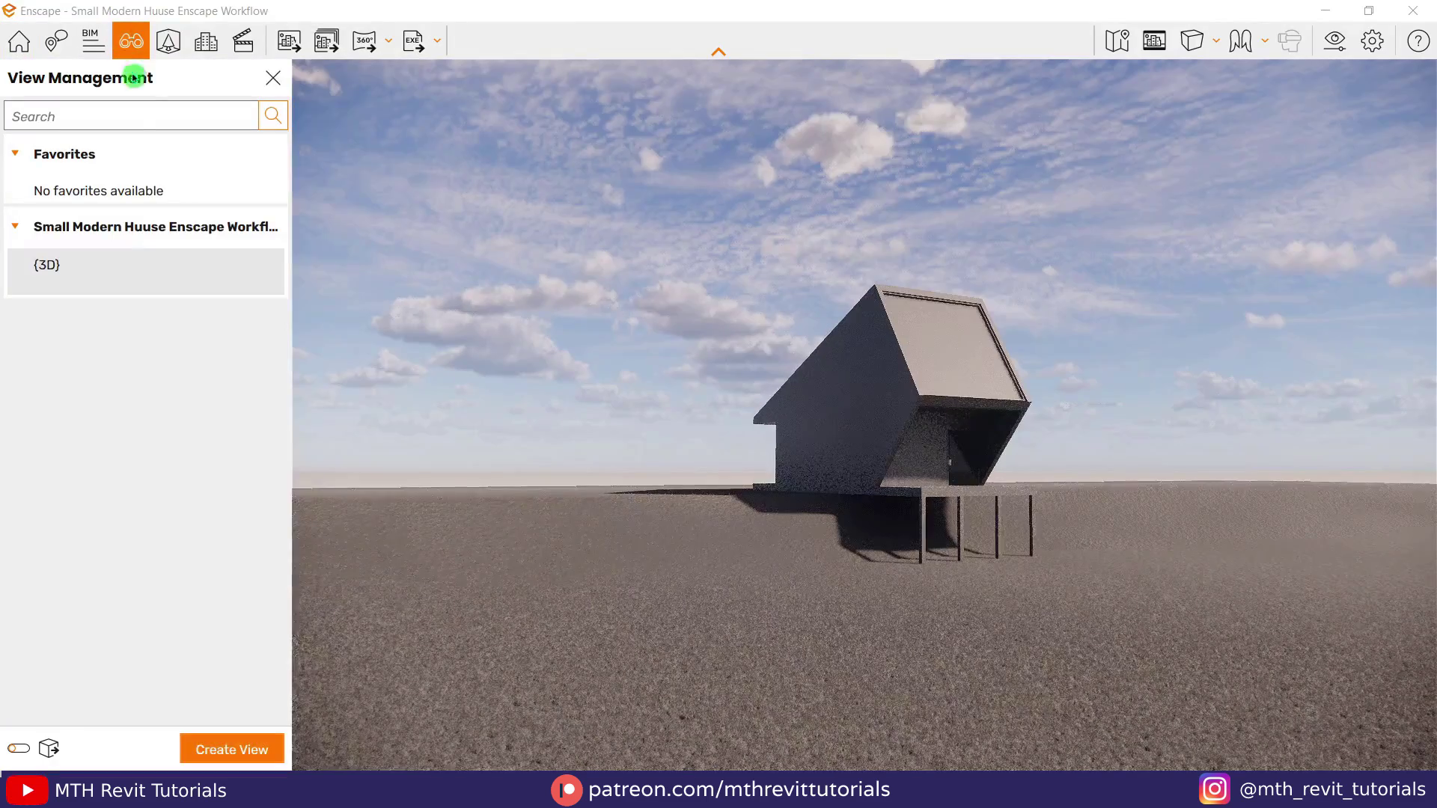
{"action": "left_click", "coordinate": [239, 751]}
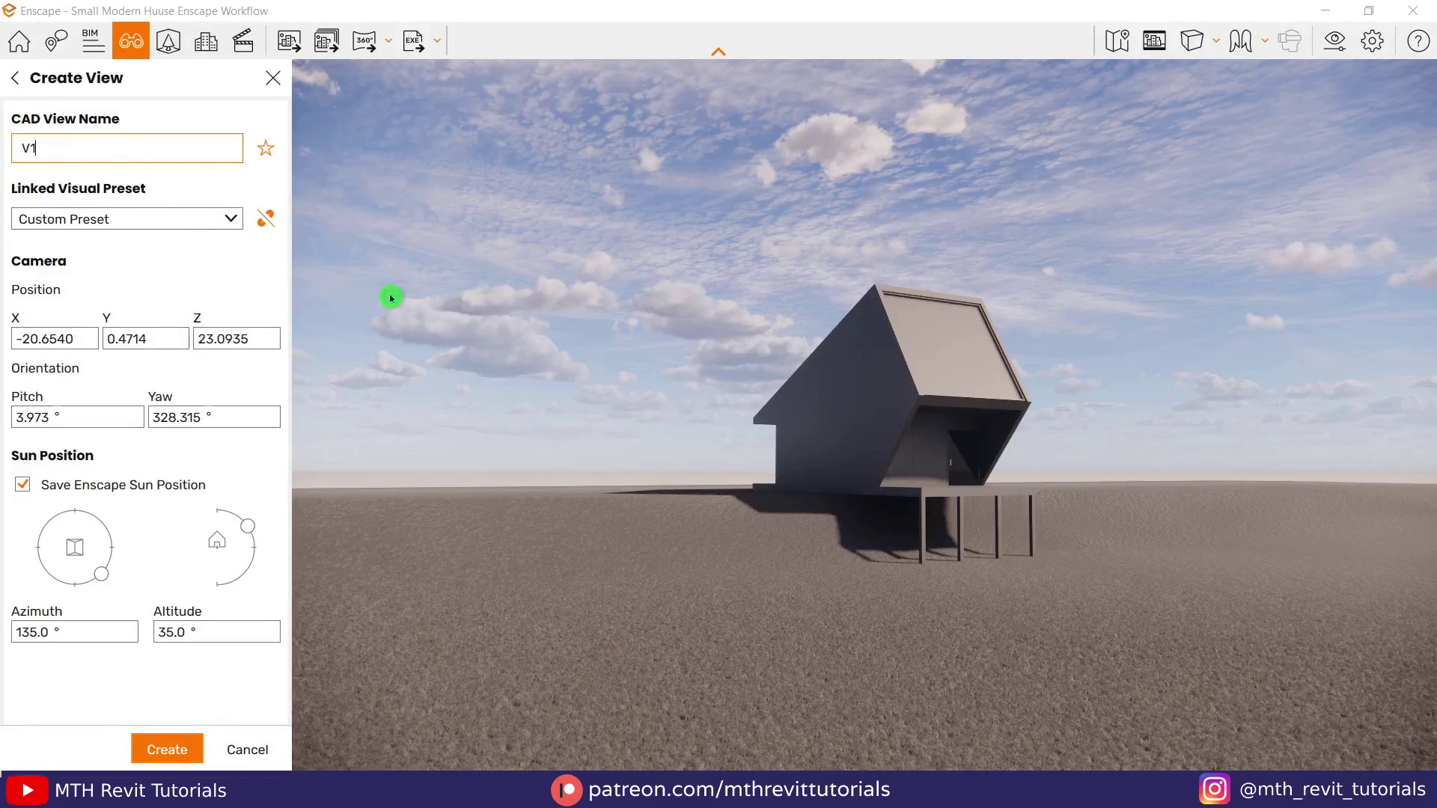
{"action": "left_click", "coordinate": [1337, 41]}
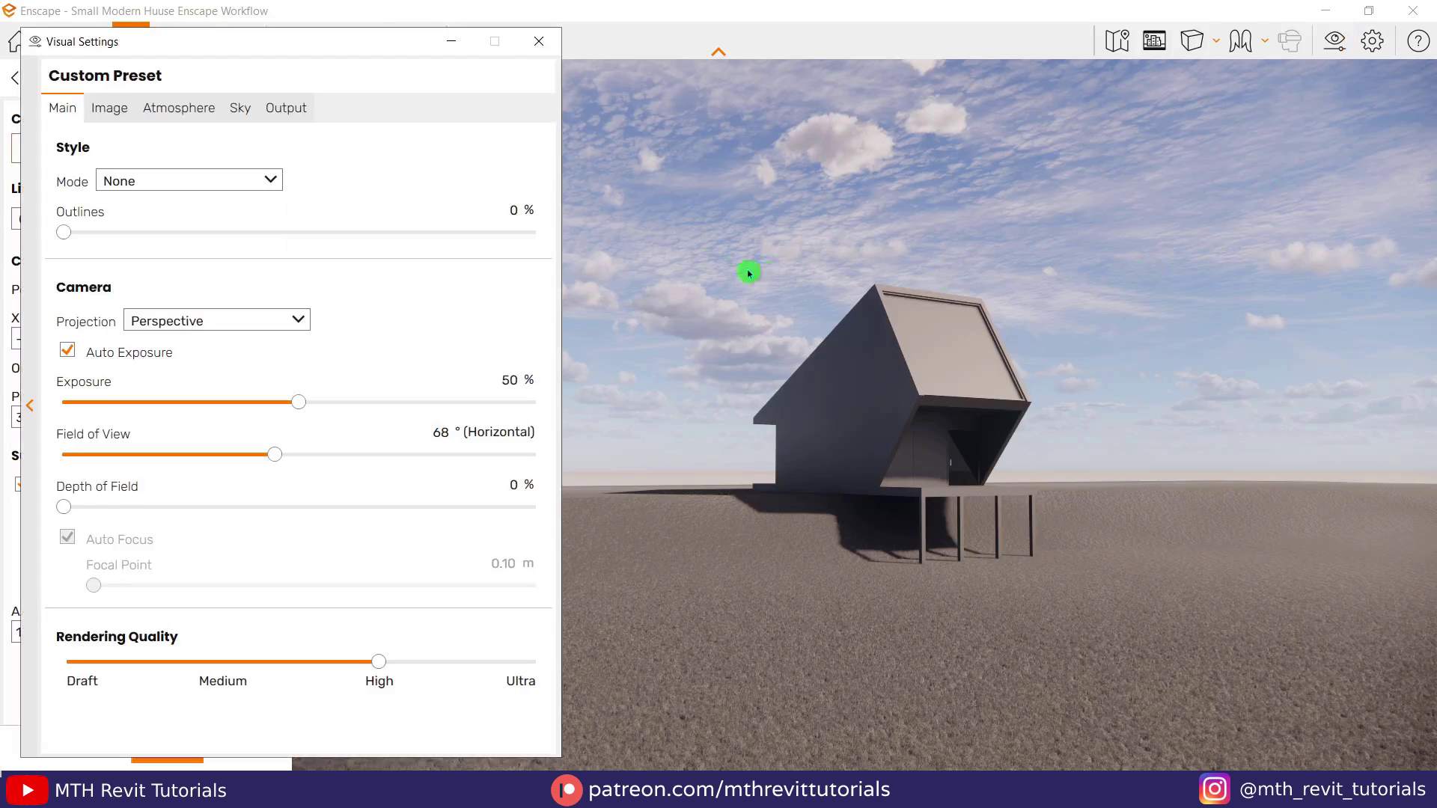
{"action": "left_click", "coordinate": [37, 329]}
{"action": "left_click", "coordinate": [207, 211]}
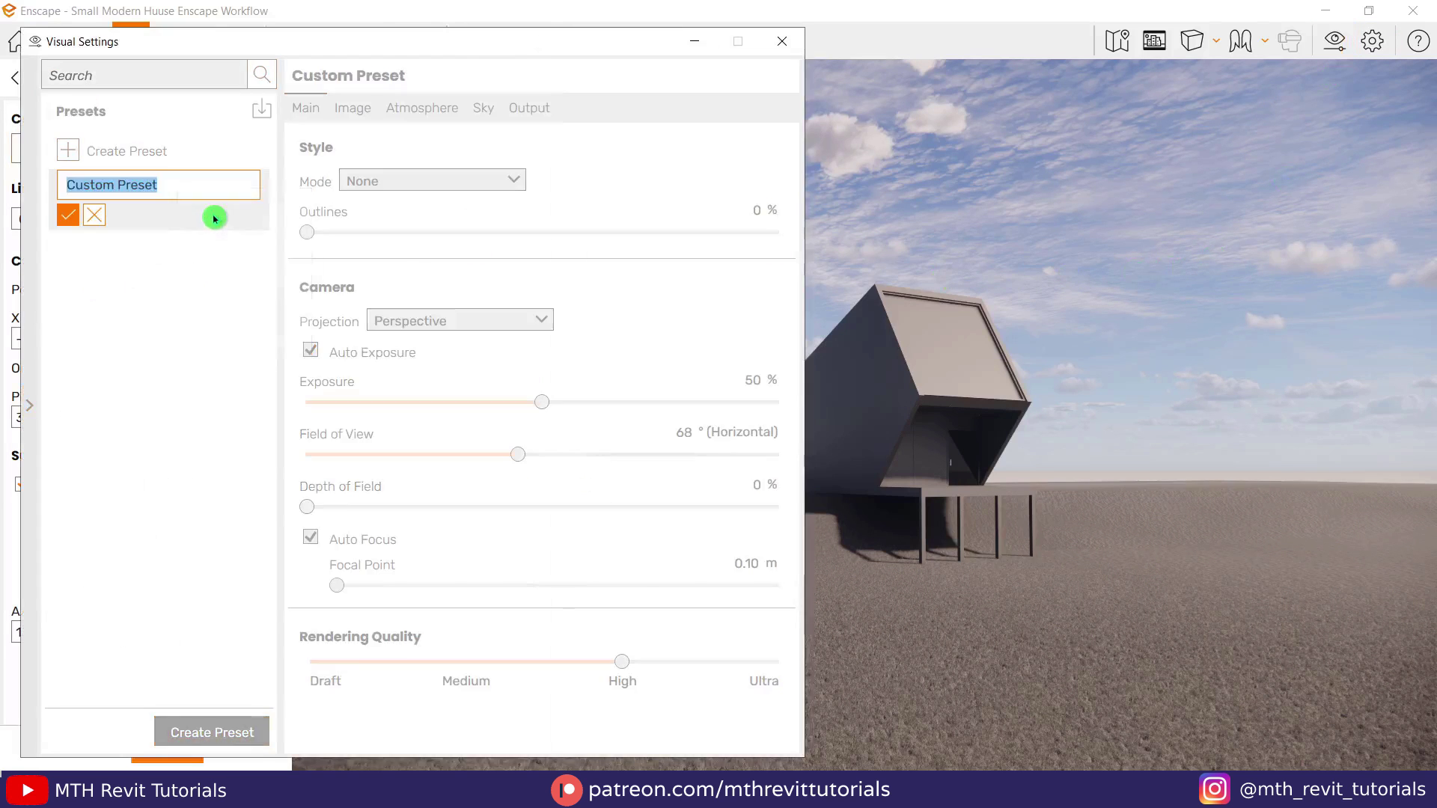
{"action": "left_click", "coordinate": [68, 216]}
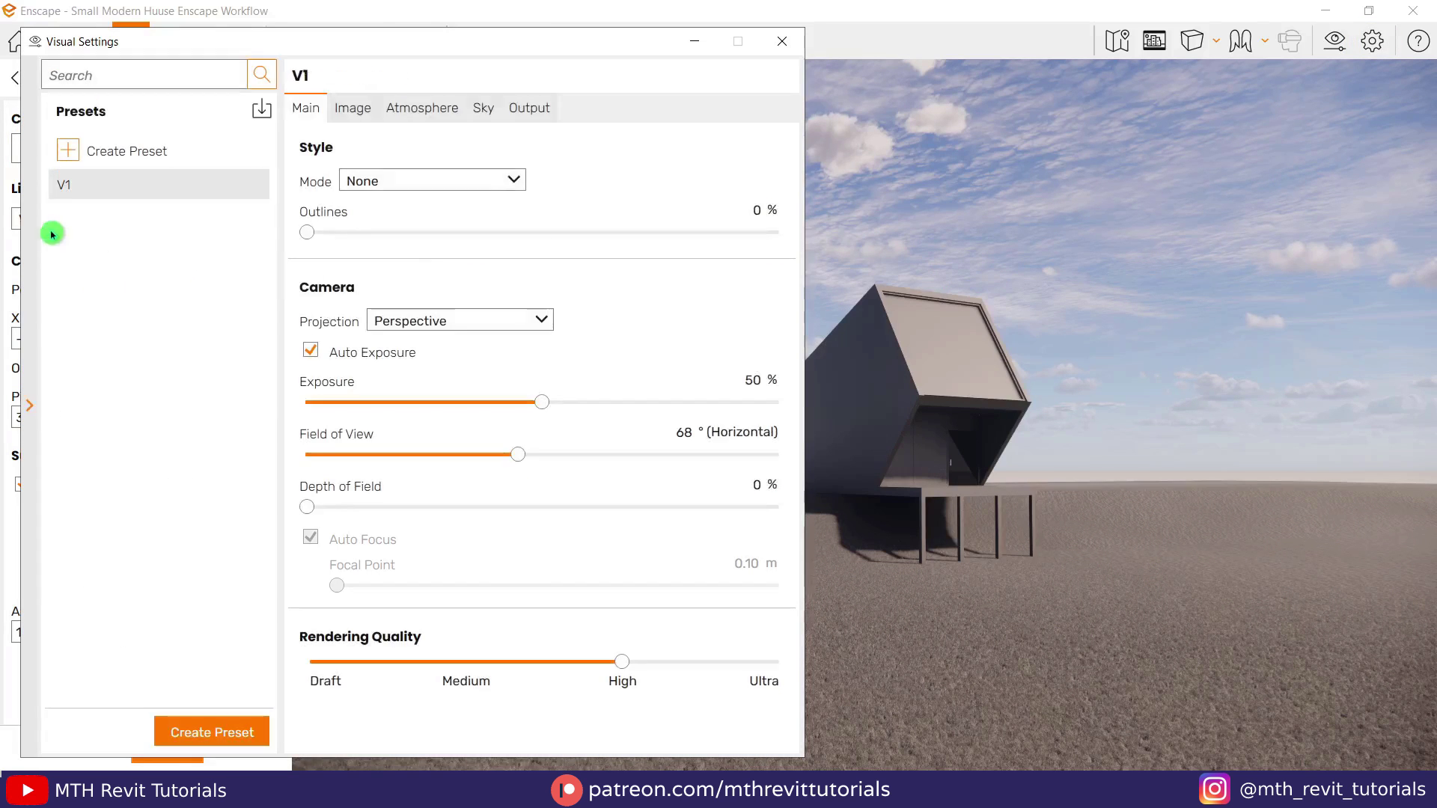
{"action": "left_click", "coordinate": [30, 406]}
{"action": "left_click", "coordinate": [541, 43]}
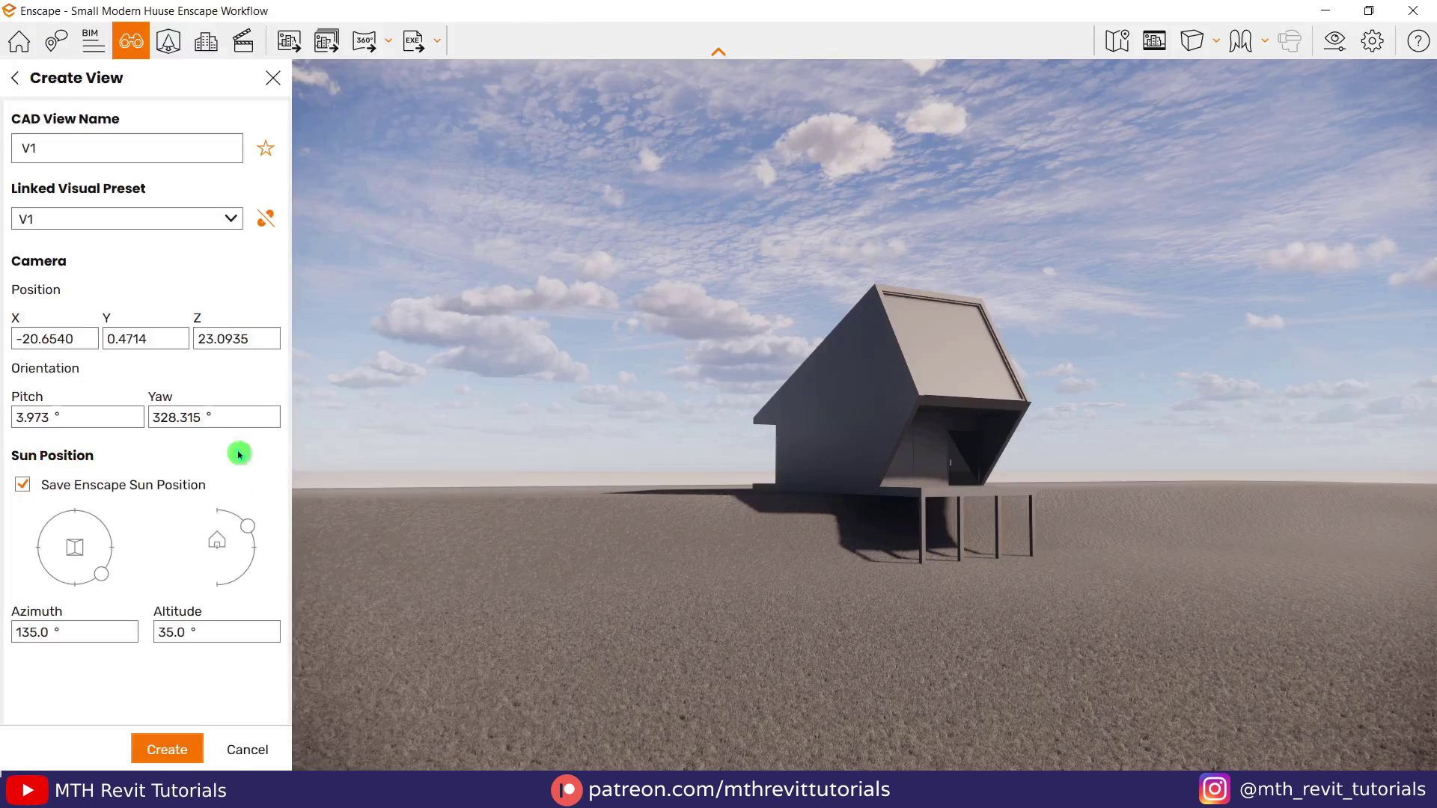
{"action": "left_click", "coordinate": [168, 750]}
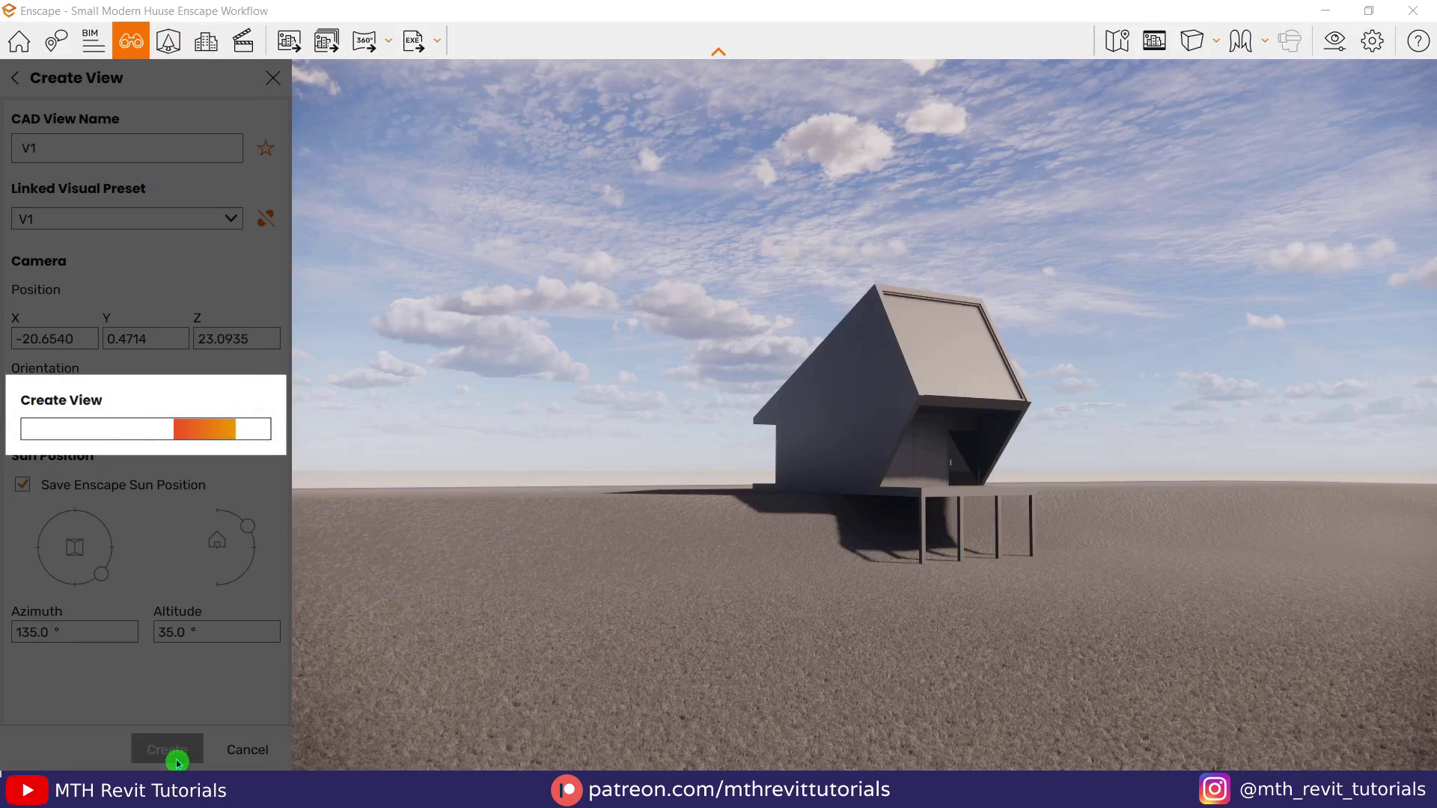
{"action": "left_click", "coordinate": [278, 79]}
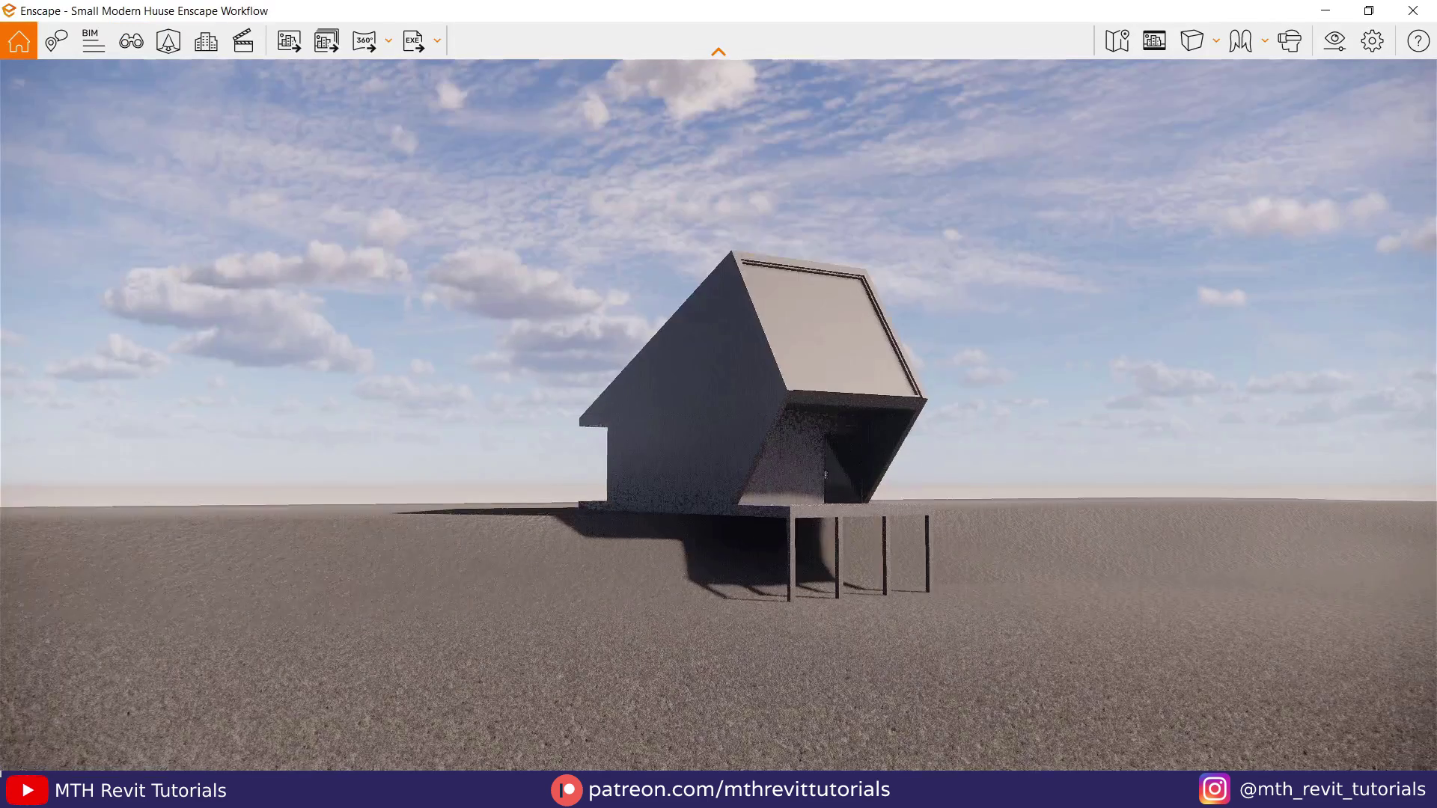
Step: Arrange the Revit and Enscape windows side by side and frame the house in both
{"action": "left_click", "coordinate": [1382, 18]}
{"action": "left_click", "coordinate": [601, 38]}
{"action": "left_click_drag", "start_coordinate": [659, 343], "coordinate": [685, 343]}
{"action": "right_click_drag", "start_coordinate": [966, 471], "coordinate": [898, 498]}
{"action": "scroll", "coordinate": [607, 516], "scroll_direction": "down", "scroll_amount": 3}
{"action": "scroll", "coordinate": [606, 517], "scroll_direction": "up", "scroll_amount": 4}
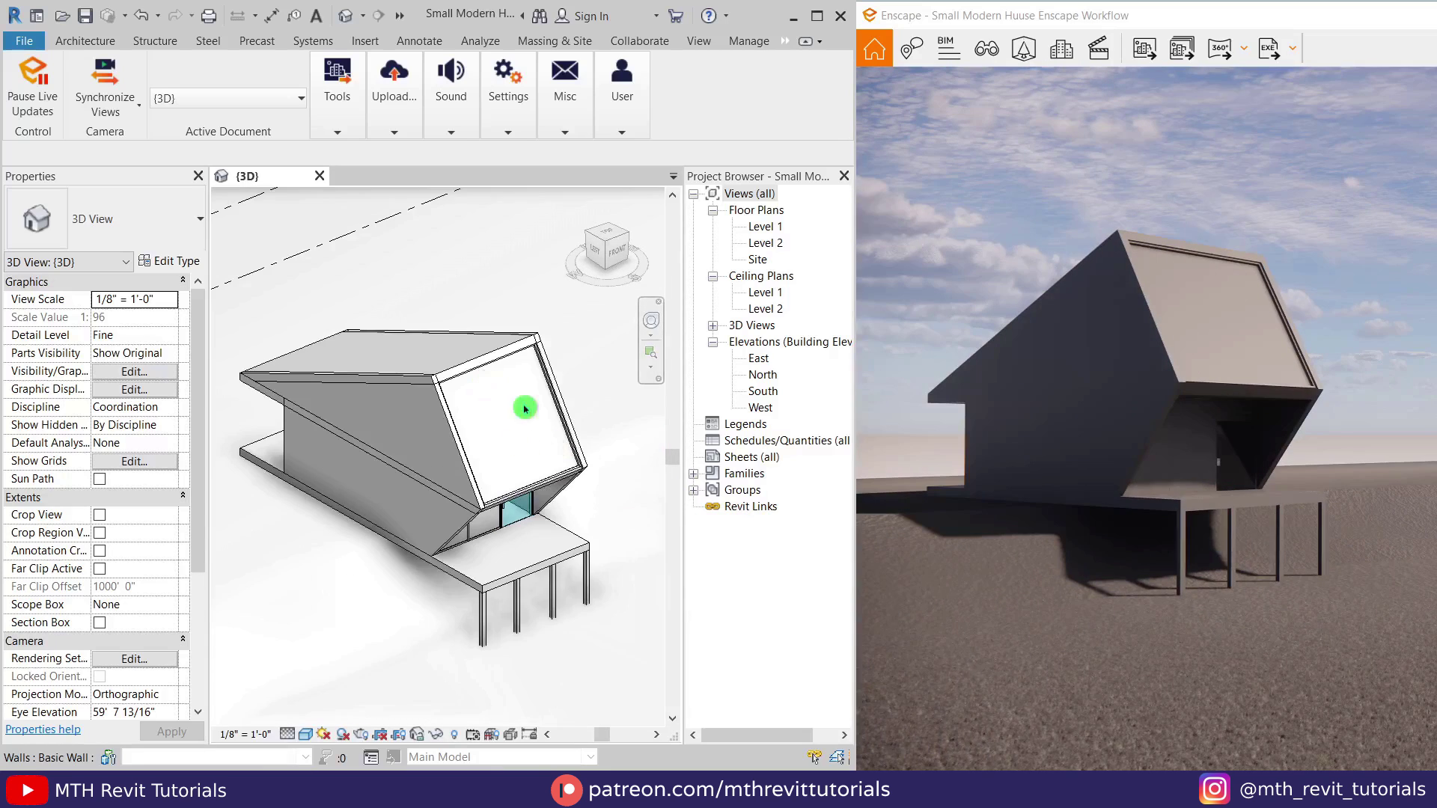
Step: Open the Enscape Material Editor and select the 00 - Glass material
{"action": "left_click", "coordinate": [340, 134]}
{"action": "left_click", "coordinate": [586, 199]}
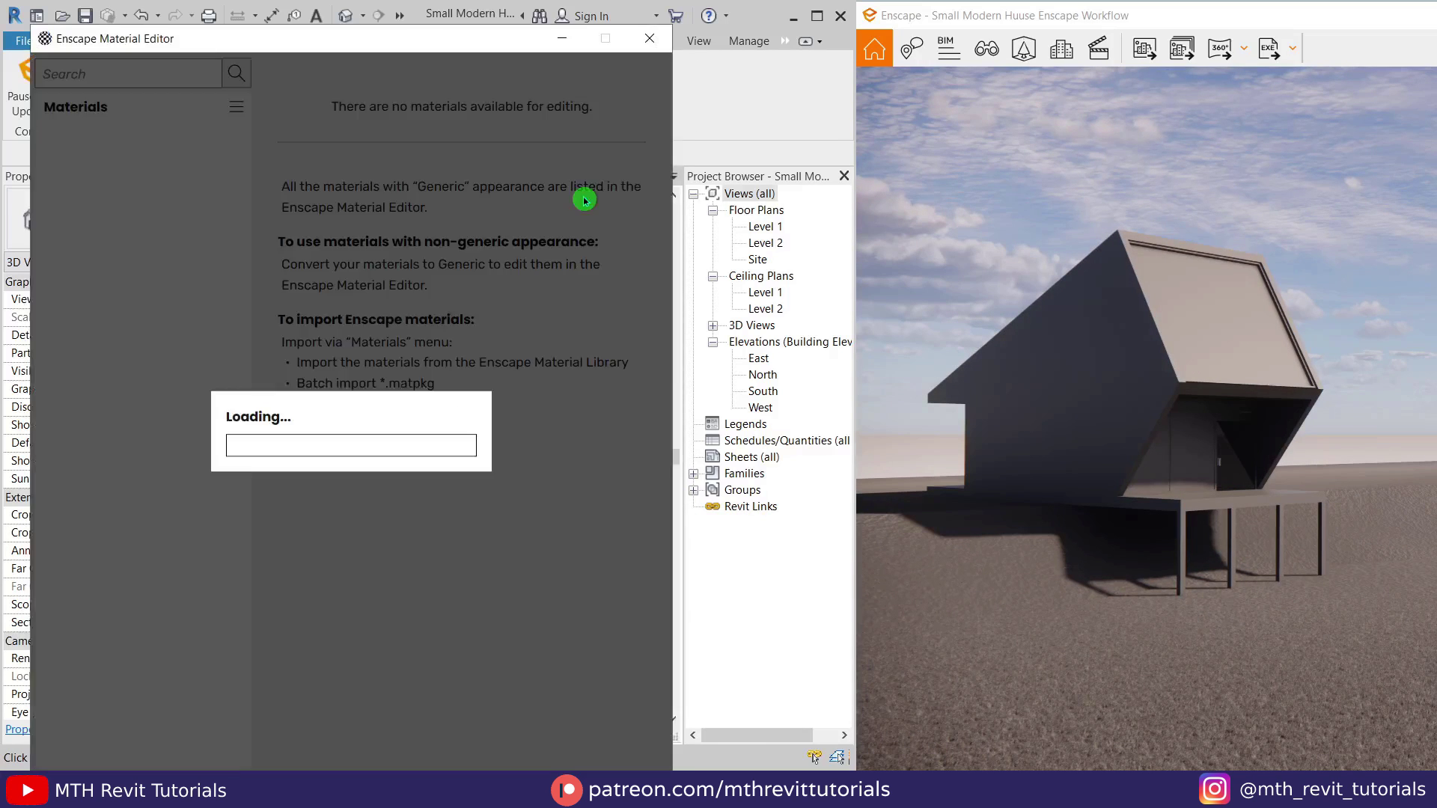
{"action": "left_click", "coordinate": [218, 139]}
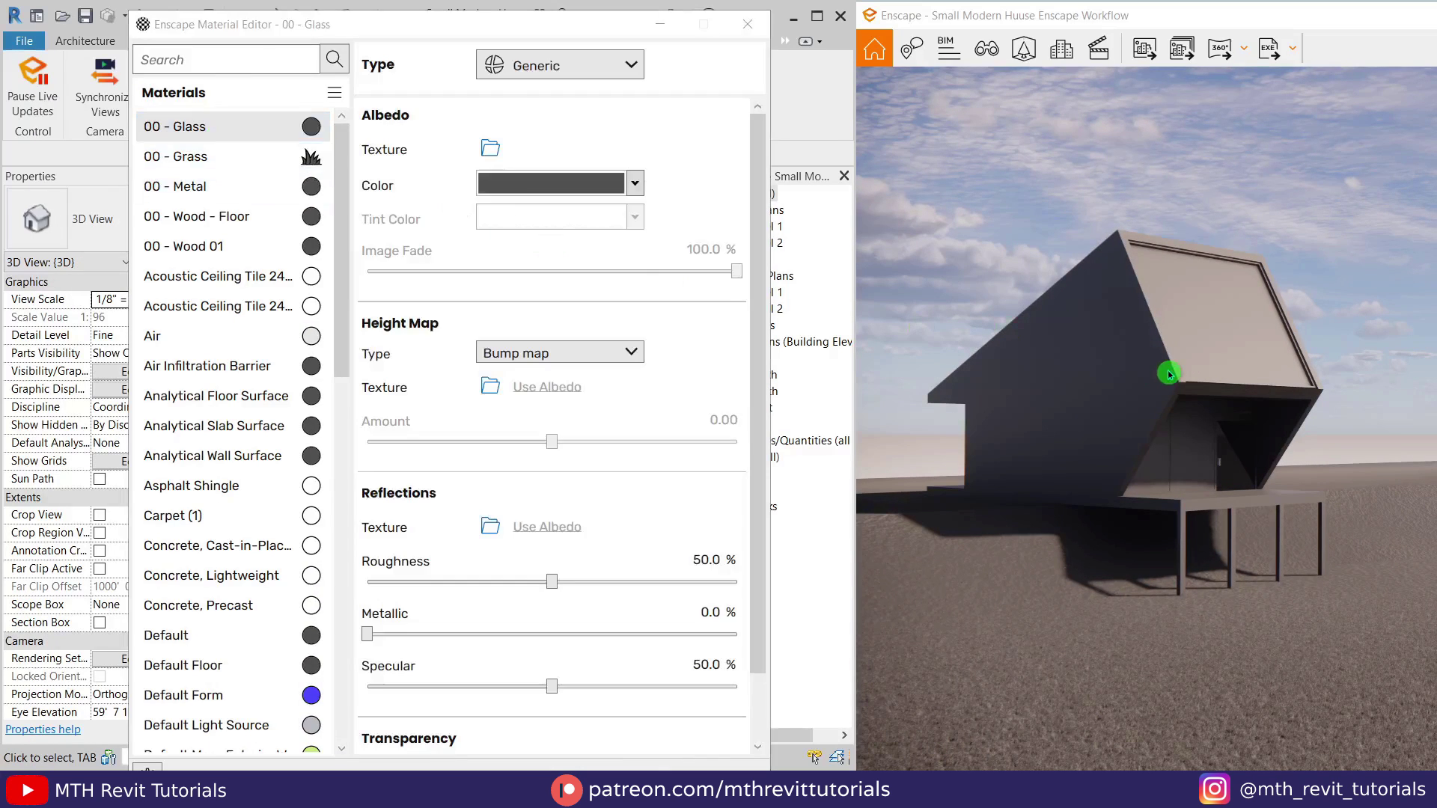
Step: Set the albedo color of the 00 - Glass material to white
{"action": "scroll", "coordinate": [1168, 372], "scroll_direction": "up", "scroll_amount": 4}
{"action": "right_click_drag", "start_coordinate": [1136, 366], "coordinate": [1015, 389]}
{"action": "left_click", "coordinate": [636, 190]}
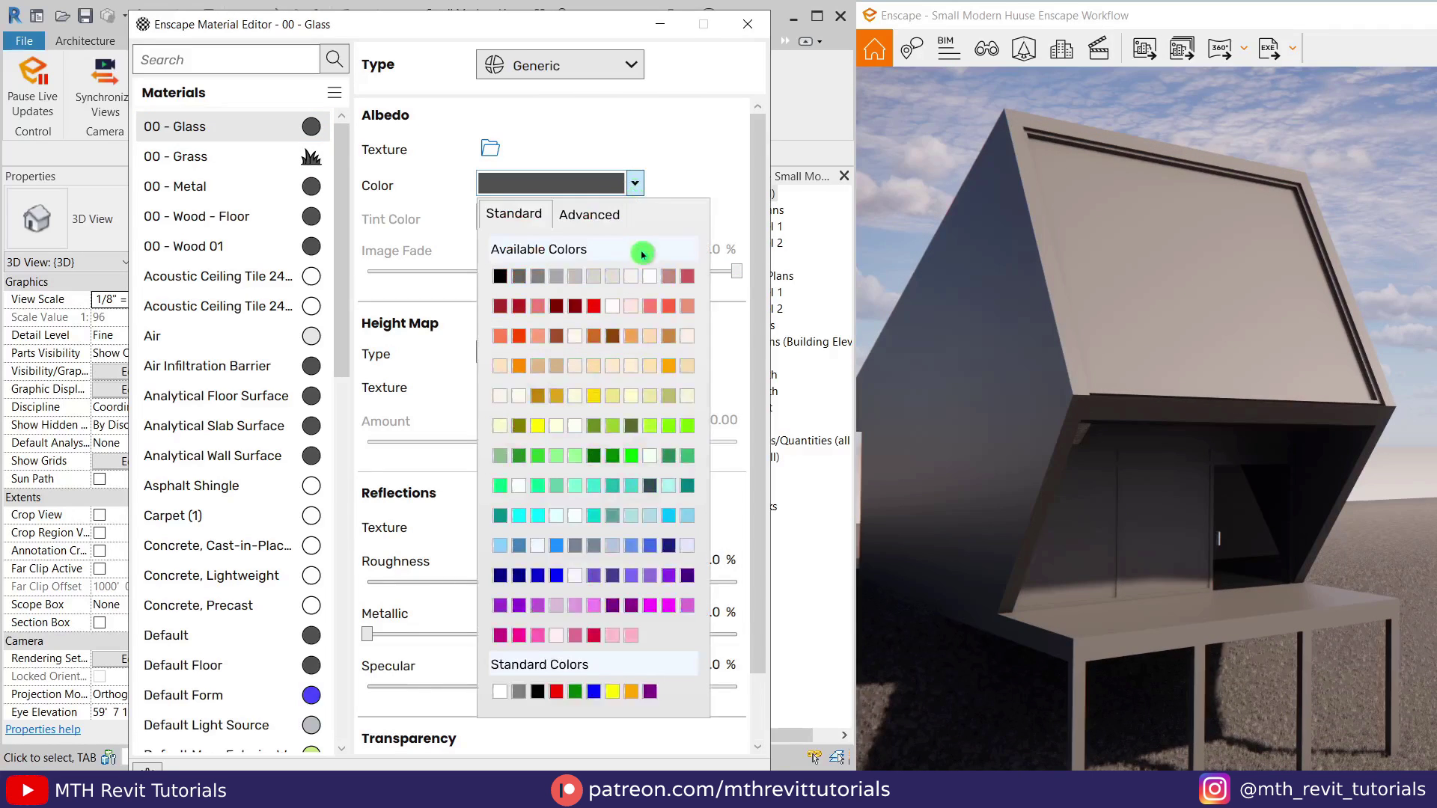
{"action": "left_click", "coordinate": [648, 275]}
{"action": "left_click_drag", "start_coordinate": [759, 356], "coordinate": [769, 453]}
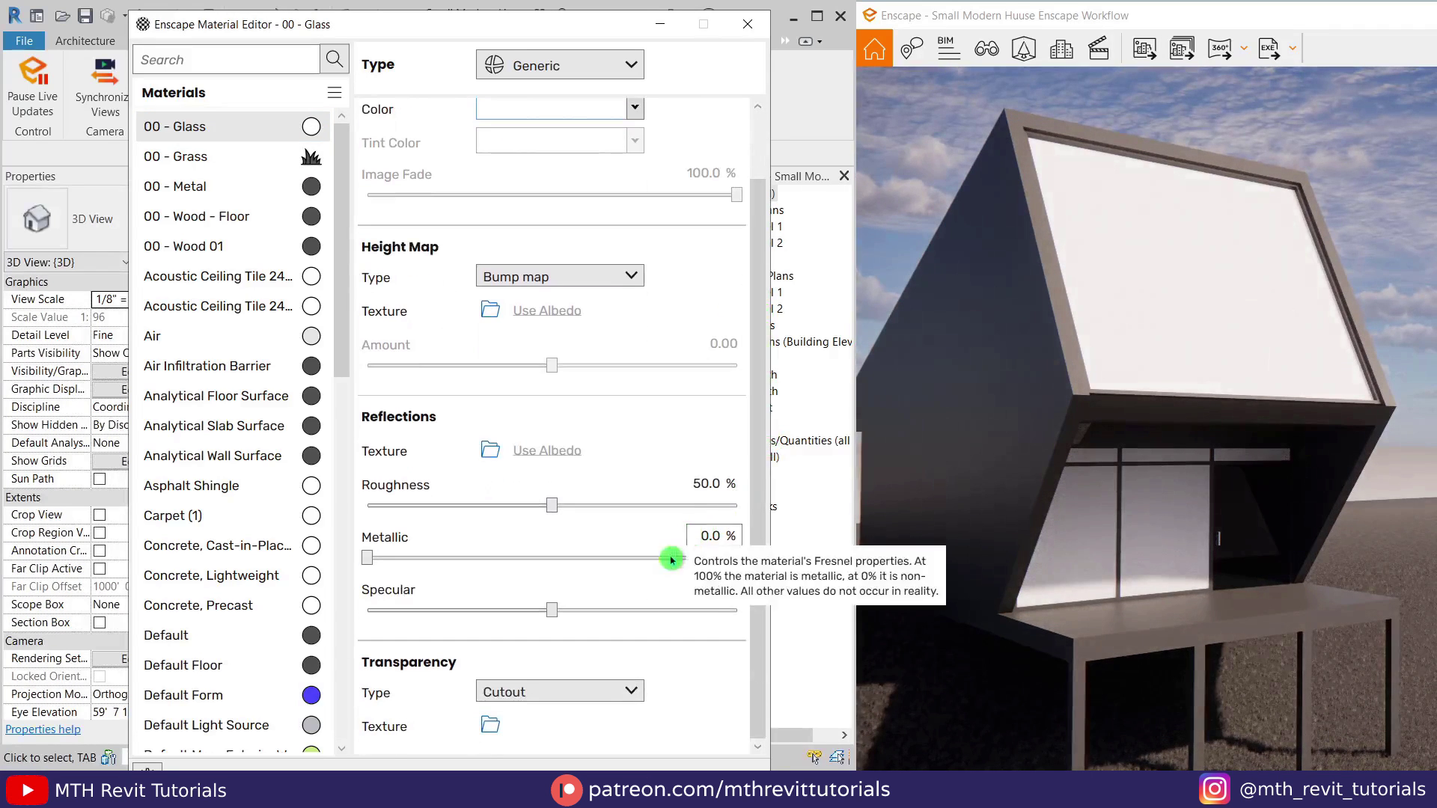
Step: Make 00 - Glass transparent using Transmittance, with an opacity below about 15 % and a refractive index of 2.44
{"action": "left_click", "coordinate": [602, 733]}
{"action": "scroll", "coordinate": [601, 734], "scroll_direction": "down", "scroll_amount": 2}
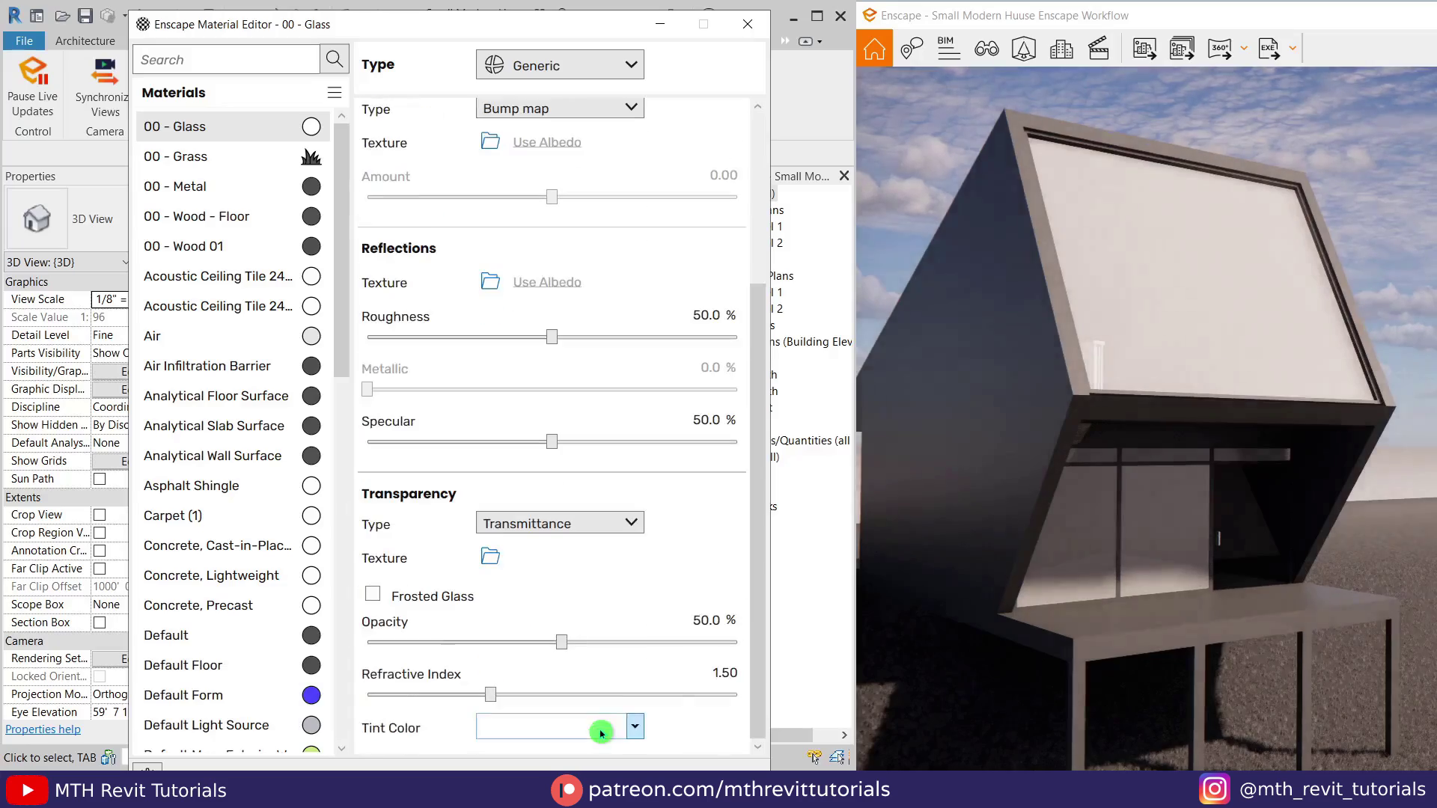
{"action": "left_click_drag", "start_coordinate": [557, 645], "coordinate": [414, 653]}
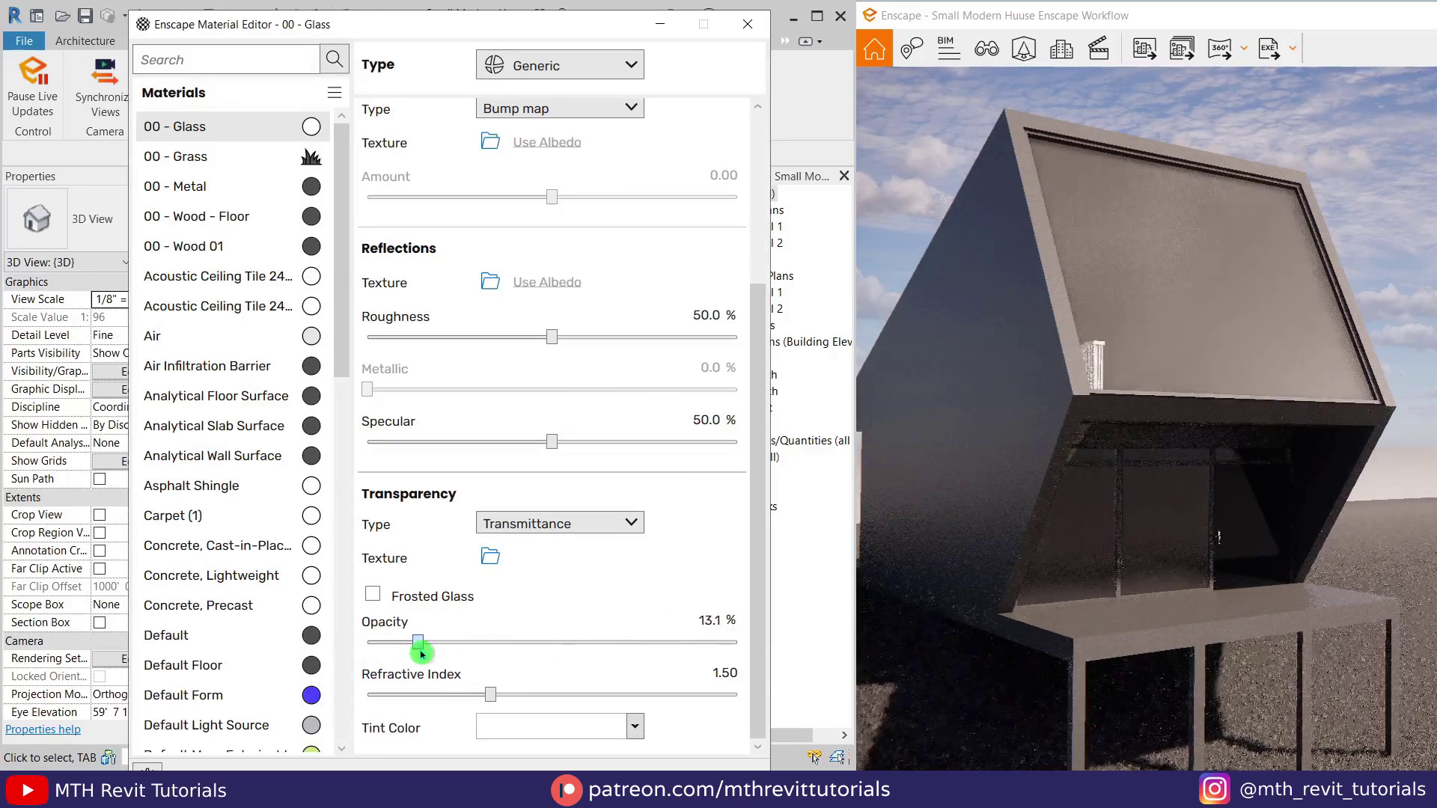
{"action": "right_click_drag", "start_coordinate": [1042, 523], "coordinate": [1085, 421]}
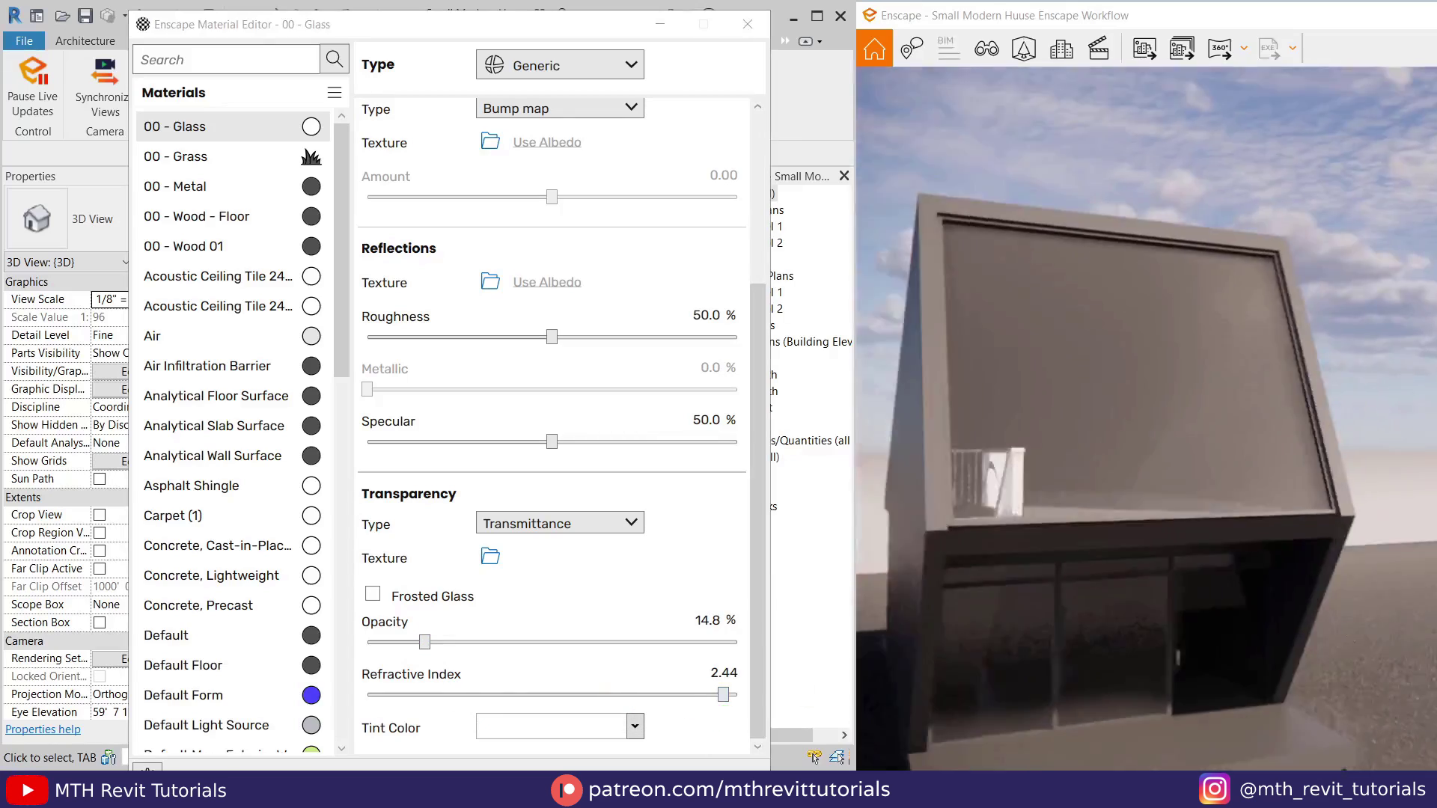
{"action": "scroll", "coordinate": [1086, 421], "scroll_direction": "up", "scroll_amount": 4}
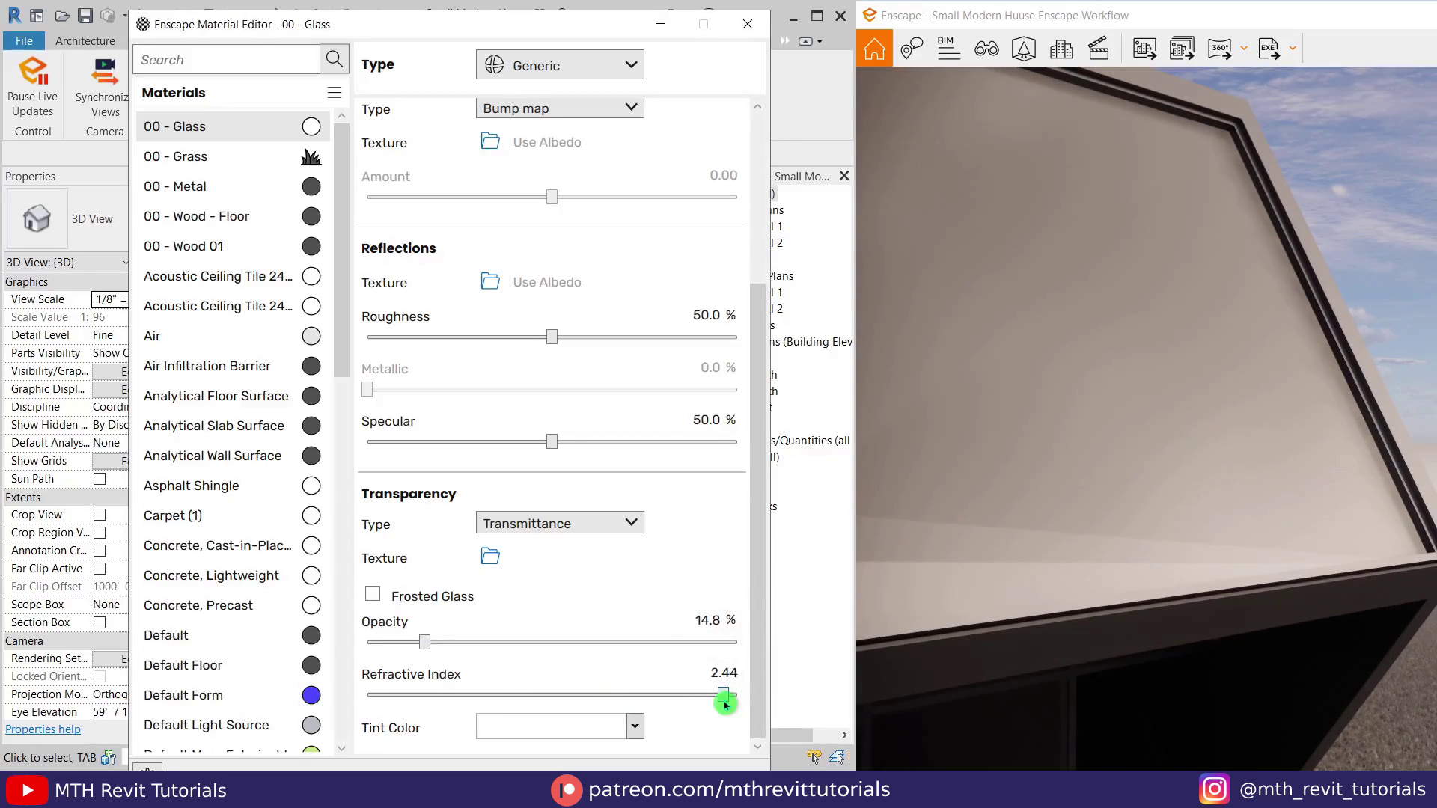
{"action": "left_click_drag", "start_coordinate": [432, 650], "coordinate": [401, 645]}
{"action": "scroll", "coordinate": [472, 391], "scroll_direction": "up", "scroll_amount": 3}
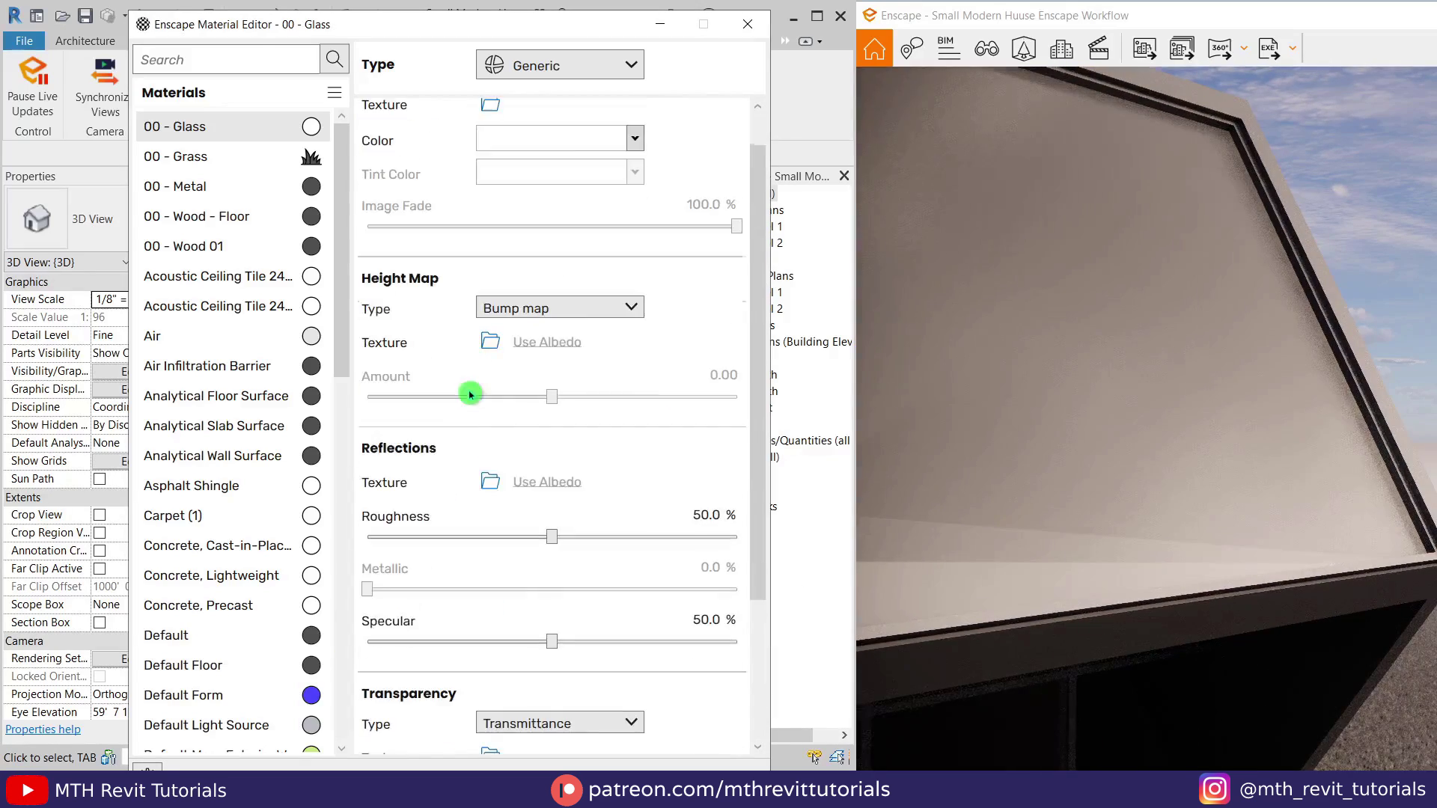
{"action": "scroll", "coordinate": [1021, 459], "scroll_direction": "down", "scroll_amount": 5}
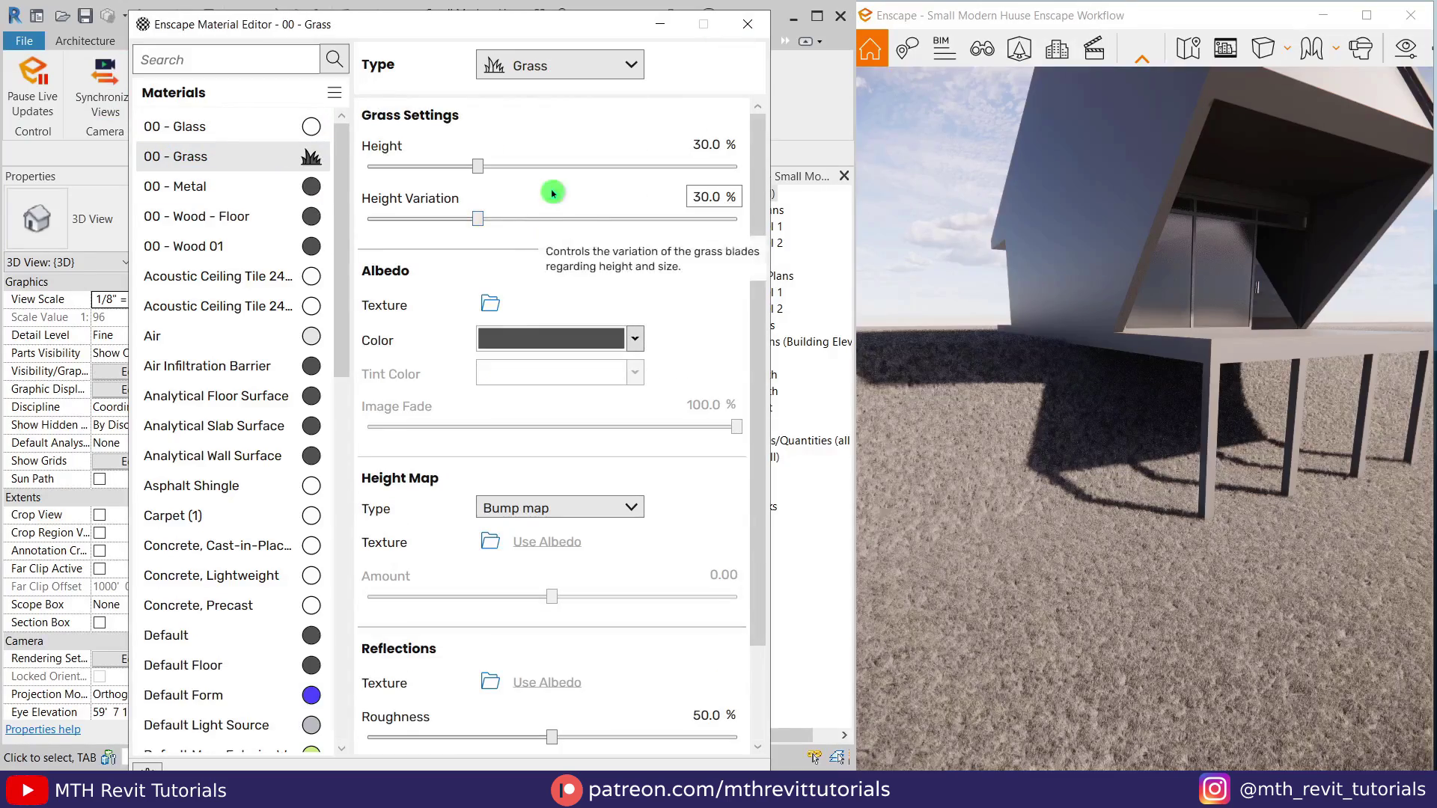
Step: Load Moss001_1K_Color.jpg as the albedo texture of 00 - Grass and set its brightness to 70 %
{"action": "left_click", "coordinate": [490, 305]}
{"action": "right_click", "coordinate": [489, 314]}
{"action": "left_click", "coordinate": [761, 289]}
{"action": "scroll", "coordinate": [773, 292], "scroll_direction": "down", "scroll_amount": 1}
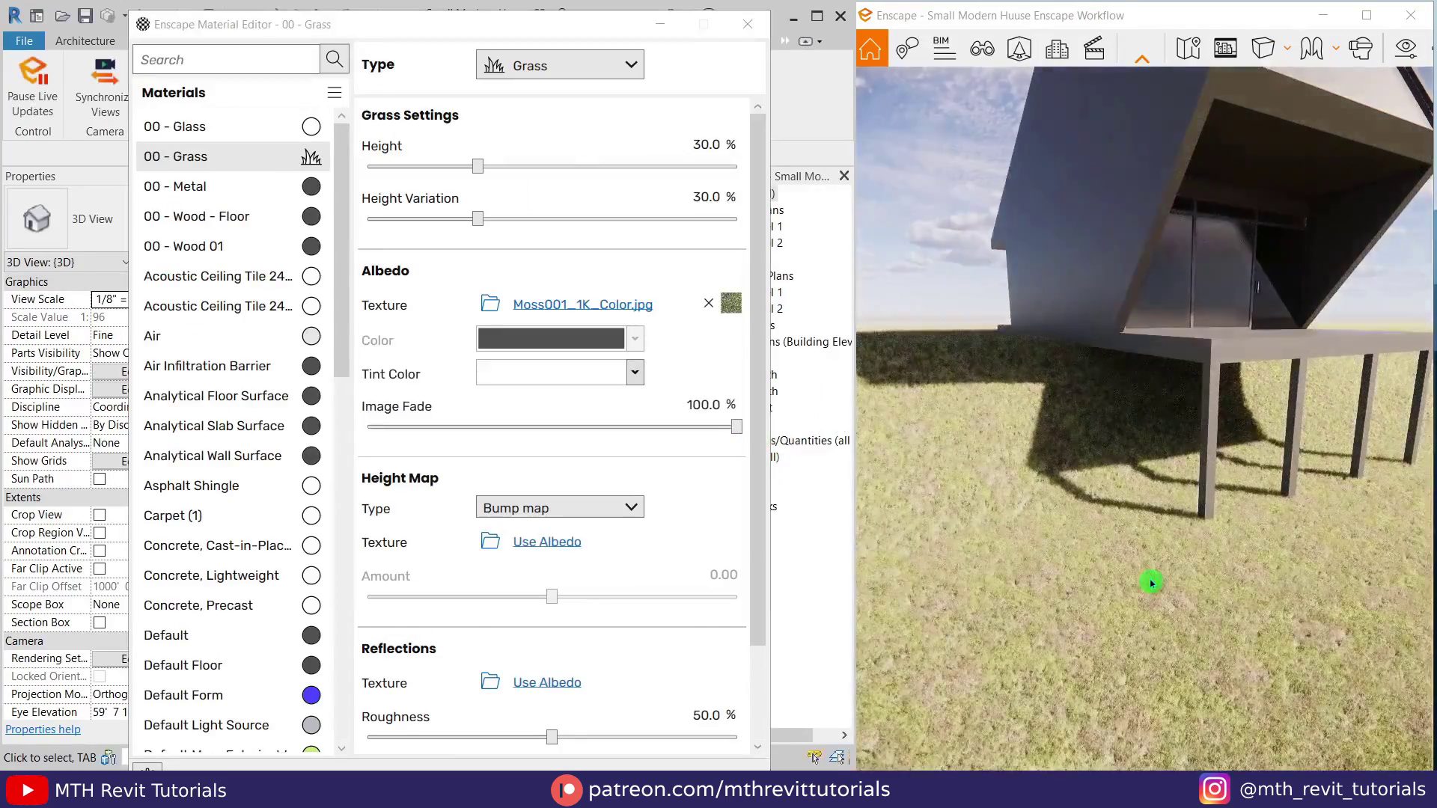
{"action": "left_click_drag", "start_coordinate": [1153, 583], "coordinate": [1257, 674]}
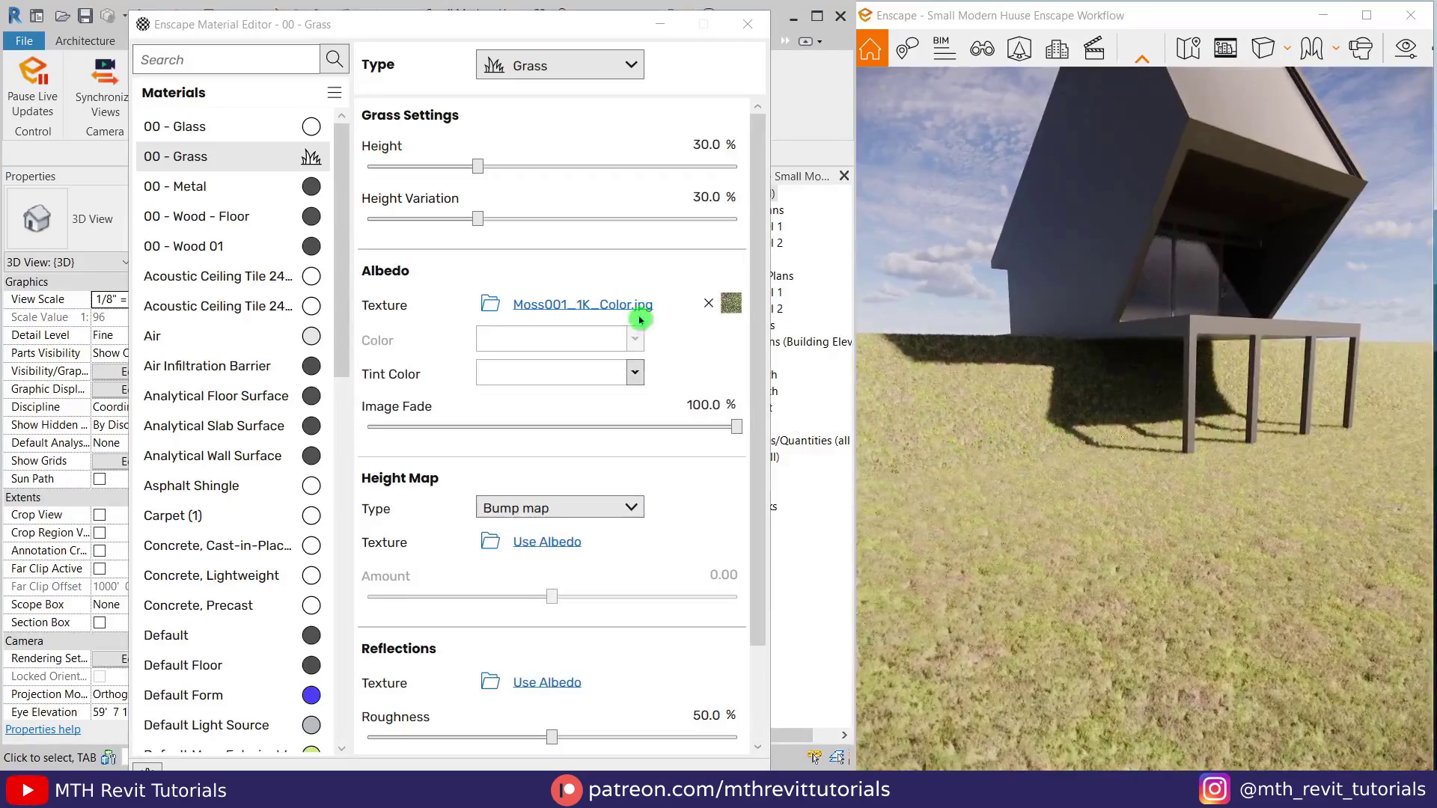
{"action": "left_click", "coordinate": [641, 321]}
{"action": "left_click_drag", "start_coordinate": [744, 468], "coordinate": [643, 480]}
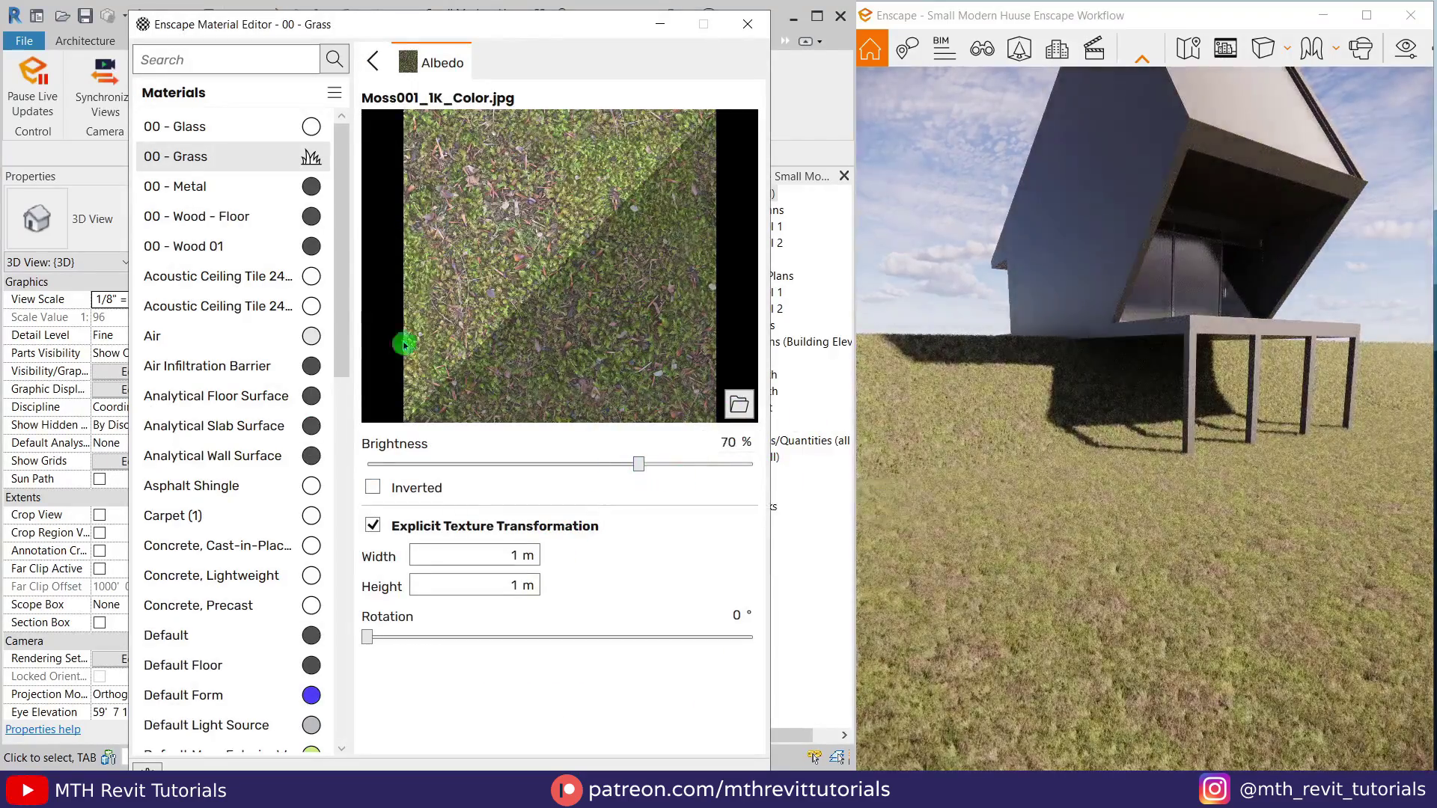
Step: Set the 00 - Metal material to 100 % metallic with a roughness of 18.8 %
{"action": "left_click", "coordinate": [225, 189]}
{"action": "scroll", "coordinate": [662, 406], "scroll_direction": "down", "scroll_amount": 1}
{"action": "left_click_drag", "start_coordinate": [363, 560], "coordinate": [737, 559]}
{"action": "left_click_drag", "start_coordinate": [552, 506], "coordinate": [437, 506]}
{"action": "left_click", "coordinate": [1189, 372]}
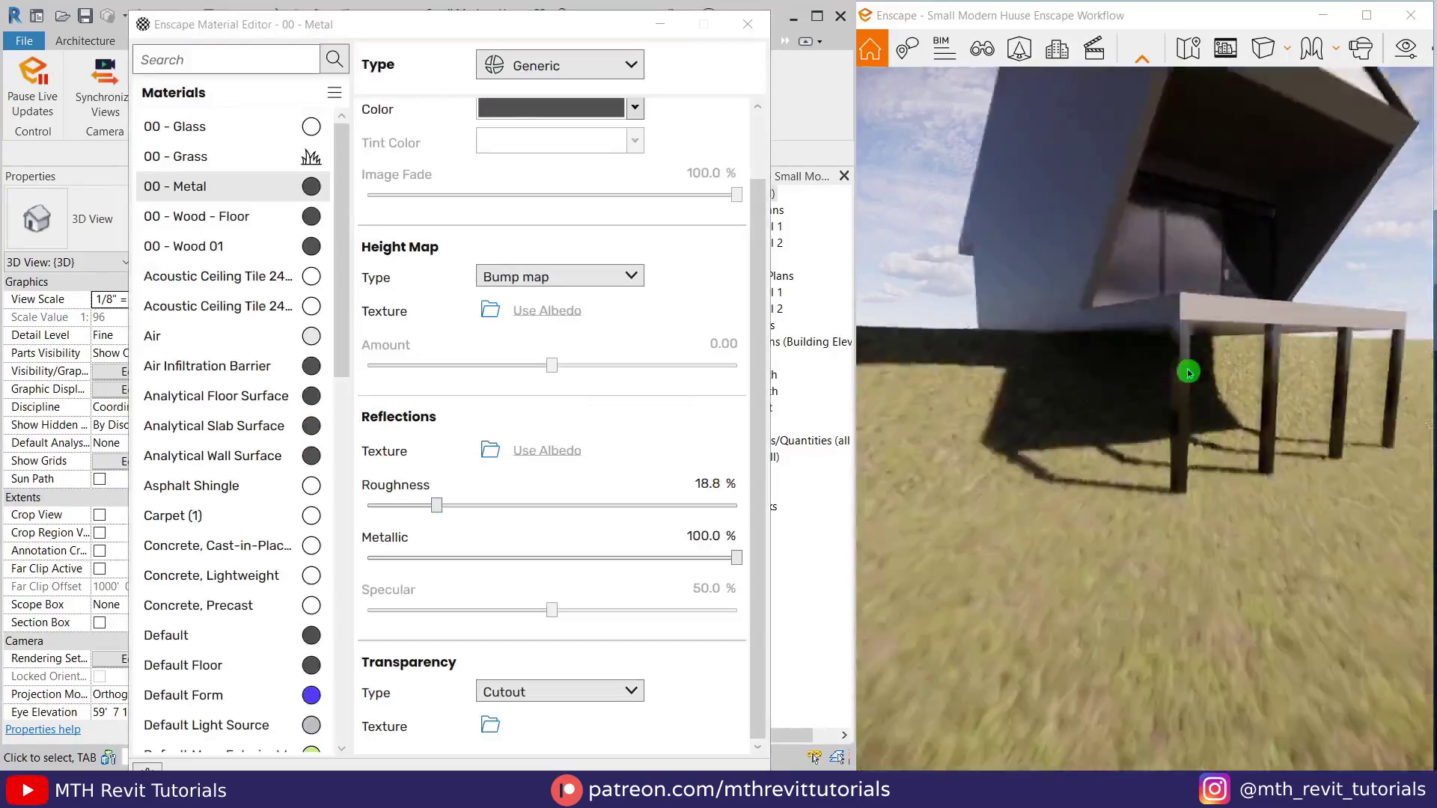
{"action": "scroll", "coordinate": [1186, 372], "scroll_direction": "up", "scroll_amount": 4}
{"action": "scroll", "coordinate": [1145, 532], "scroll_direction": "down", "scroll_amount": 4}
{"action": "right_click_drag", "start_coordinate": [1145, 533], "coordinate": [1139, 448]}
{"action": "left_click_drag", "start_coordinate": [1139, 450], "coordinate": [1122, 460]}
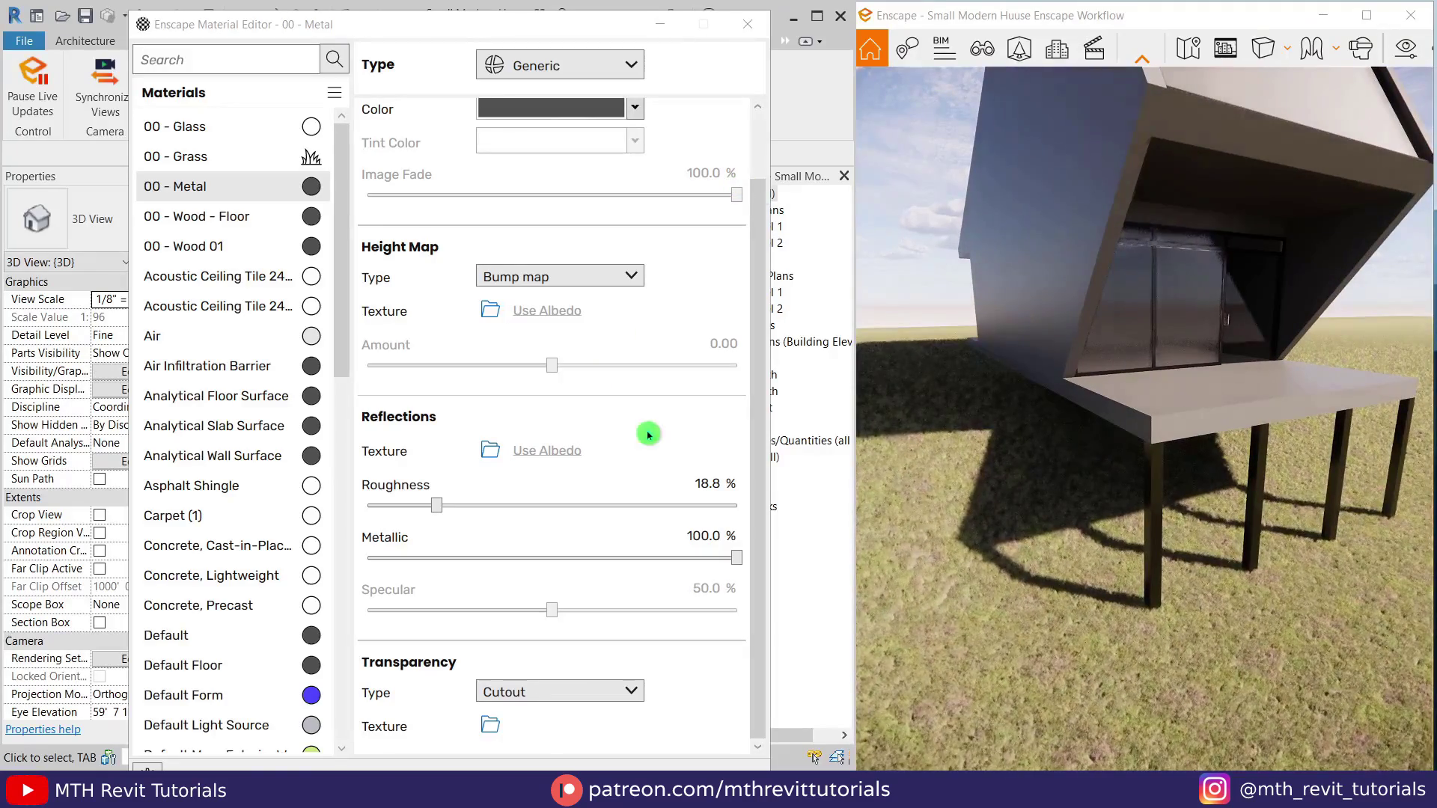
{"action": "scroll", "coordinate": [1097, 533], "scroll_direction": "down", "scroll_amount": 3}
{"action": "left_click_drag", "start_coordinate": [1097, 533], "coordinate": [1075, 491]}
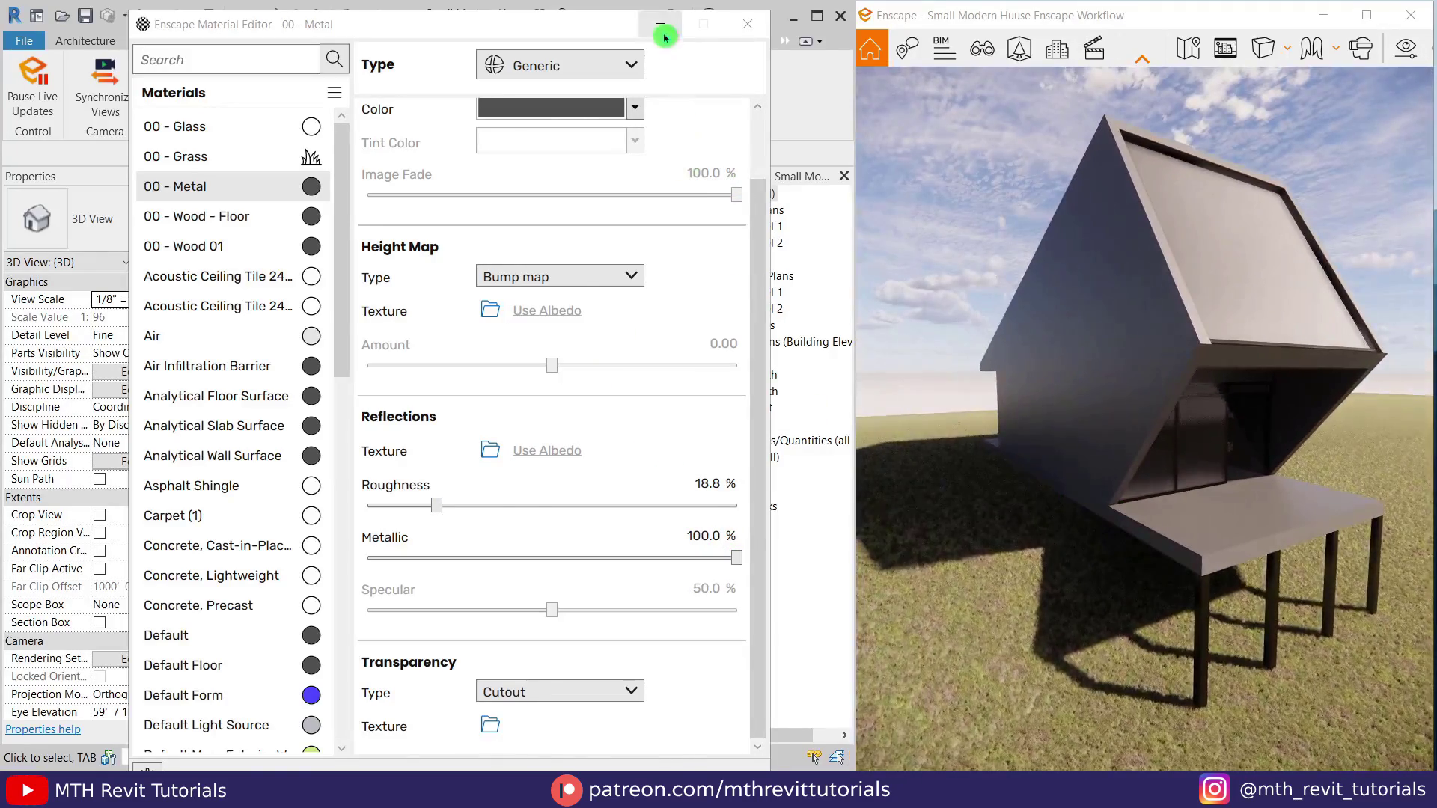
Step: Switch to the full-size Revit window and create an in-place component in the Generic Models category
{"action": "left_click", "coordinate": [662, 28]}
{"action": "middle_click_drag", "start_coordinate": [379, 490], "coordinate": [448, 545]}
{"action": "left_click", "coordinate": [85, 41]}
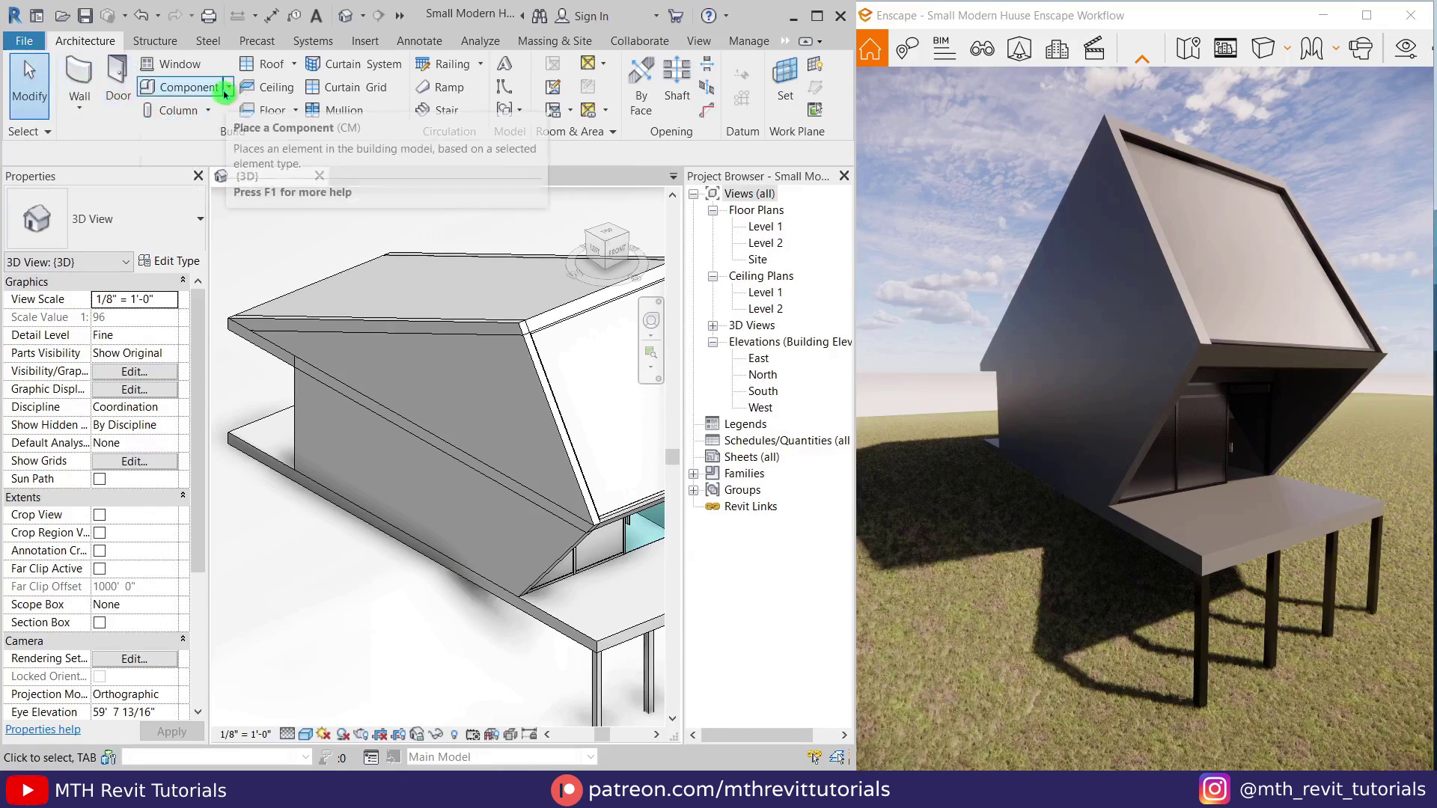
{"action": "left_click", "coordinate": [817, 16]}
{"action": "left_click", "coordinate": [224, 101]}
{"action": "left_click", "coordinate": [247, 192]}
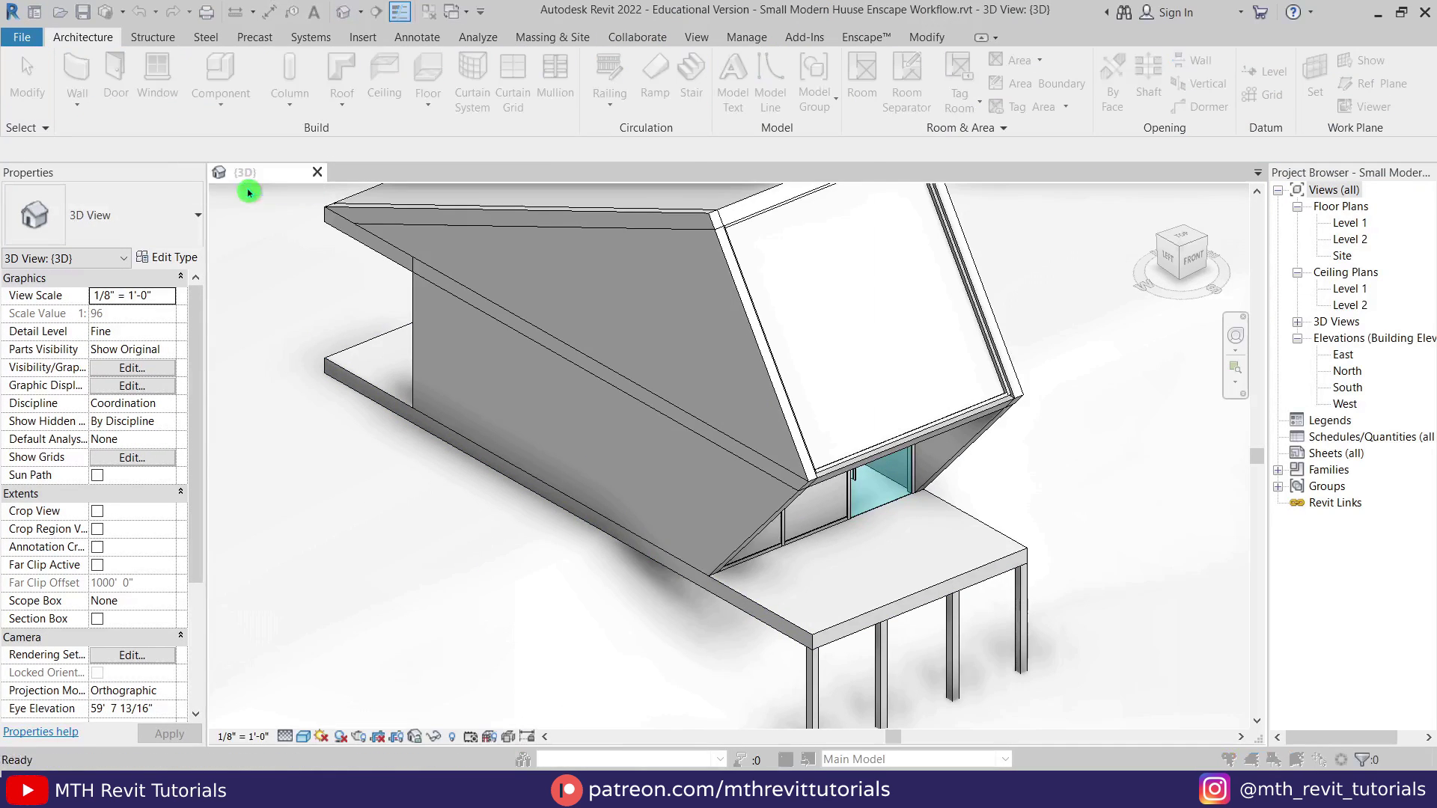
{"action": "scroll", "coordinate": [657, 382], "scroll_direction": "down", "scroll_amount": 4}
{"action": "left_click", "coordinate": [658, 393]}
{"action": "left_click", "coordinate": [733, 597]}
{"action": "left_click", "coordinate": [667, 435]}
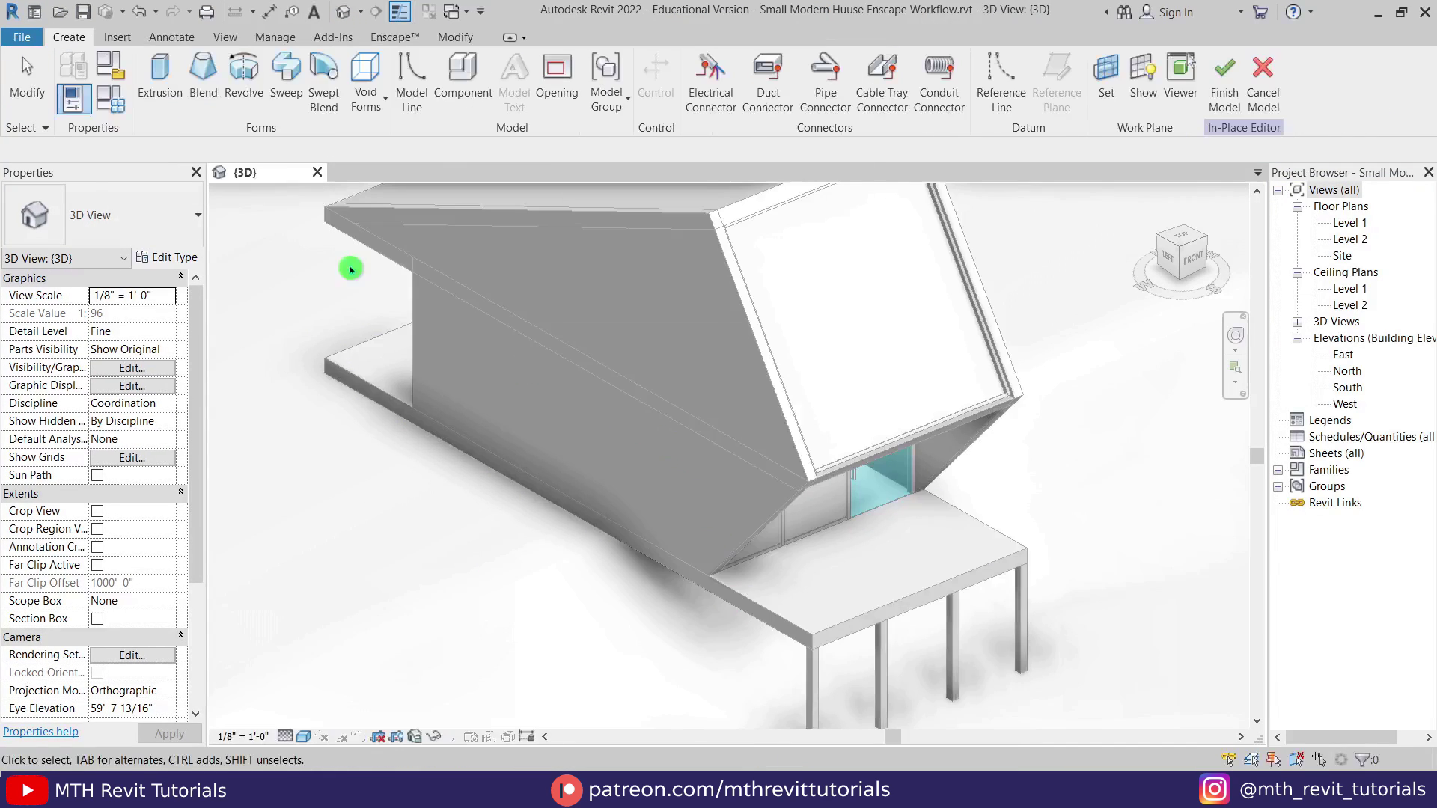
Step: Start a sweep and pick the upper outer edges of the floor slab as its path
{"action": "left_click", "coordinate": [287, 89]}
{"action": "left_click", "coordinate": [828, 98]}
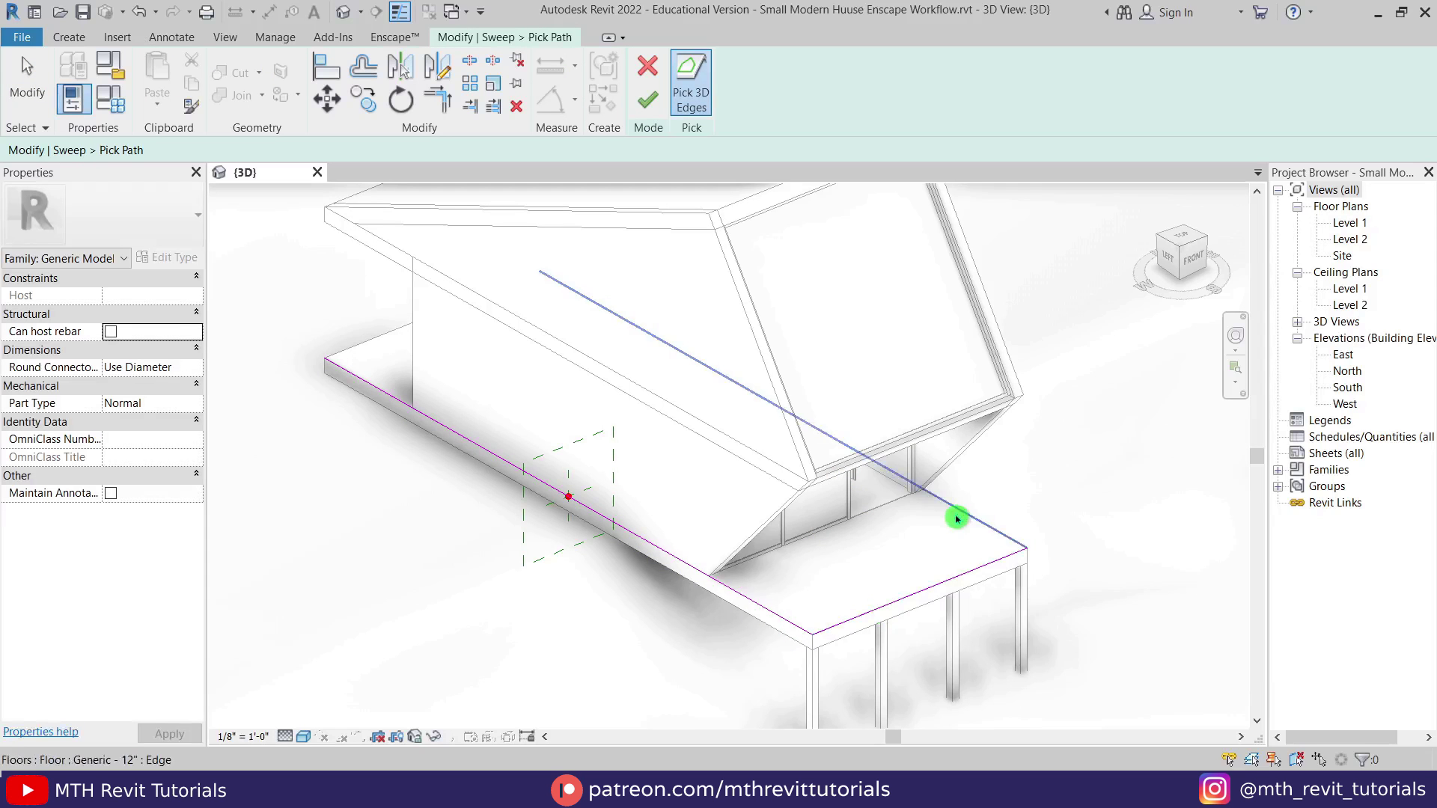
{"action": "left_click", "coordinate": [1194, 258]}
{"action": "scroll", "coordinate": [616, 422], "scroll_direction": "down", "scroll_amount": 3}
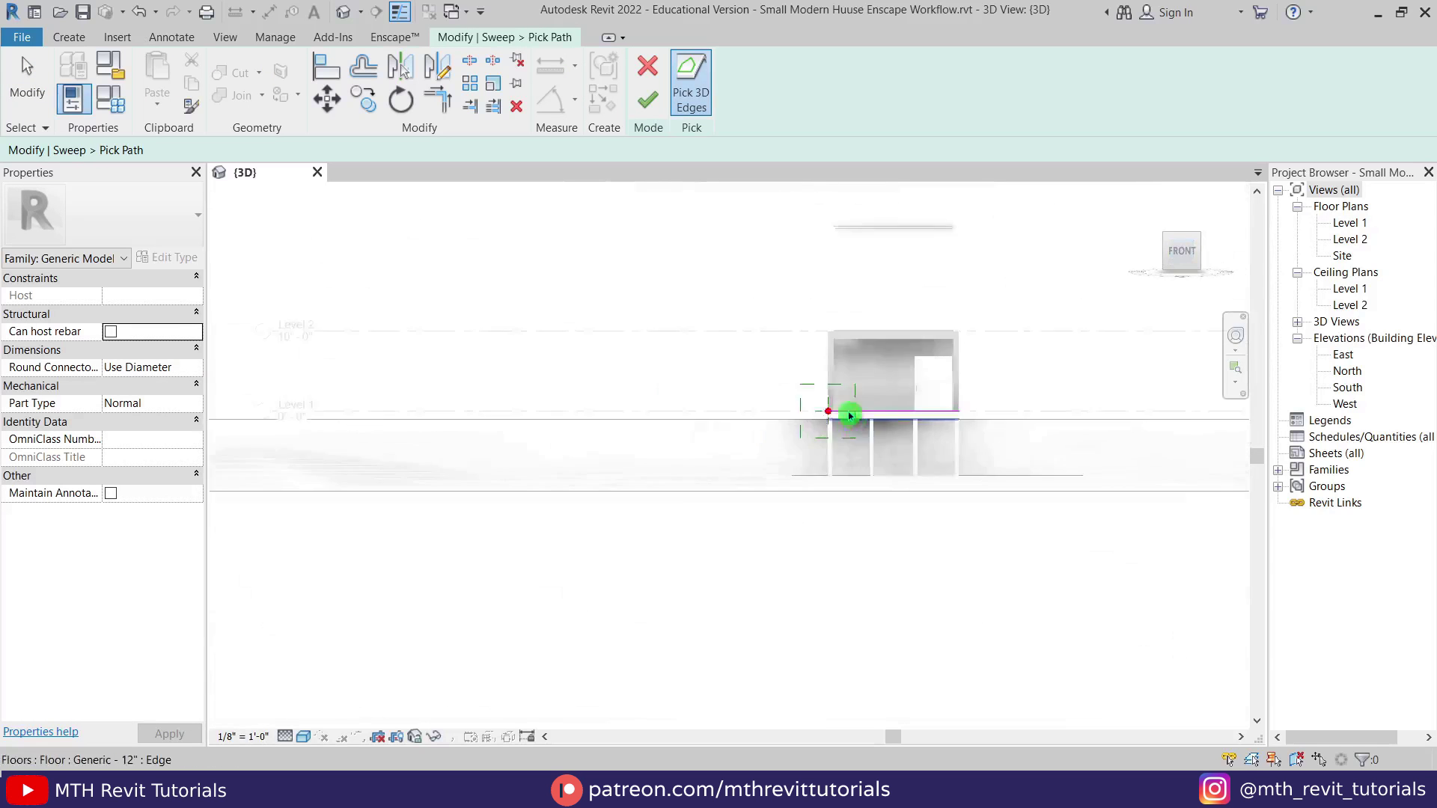
{"action": "scroll", "coordinate": [850, 414], "scroll_direction": "up", "scroll_amount": 6}
{"action": "left_click", "coordinate": [661, 118]}
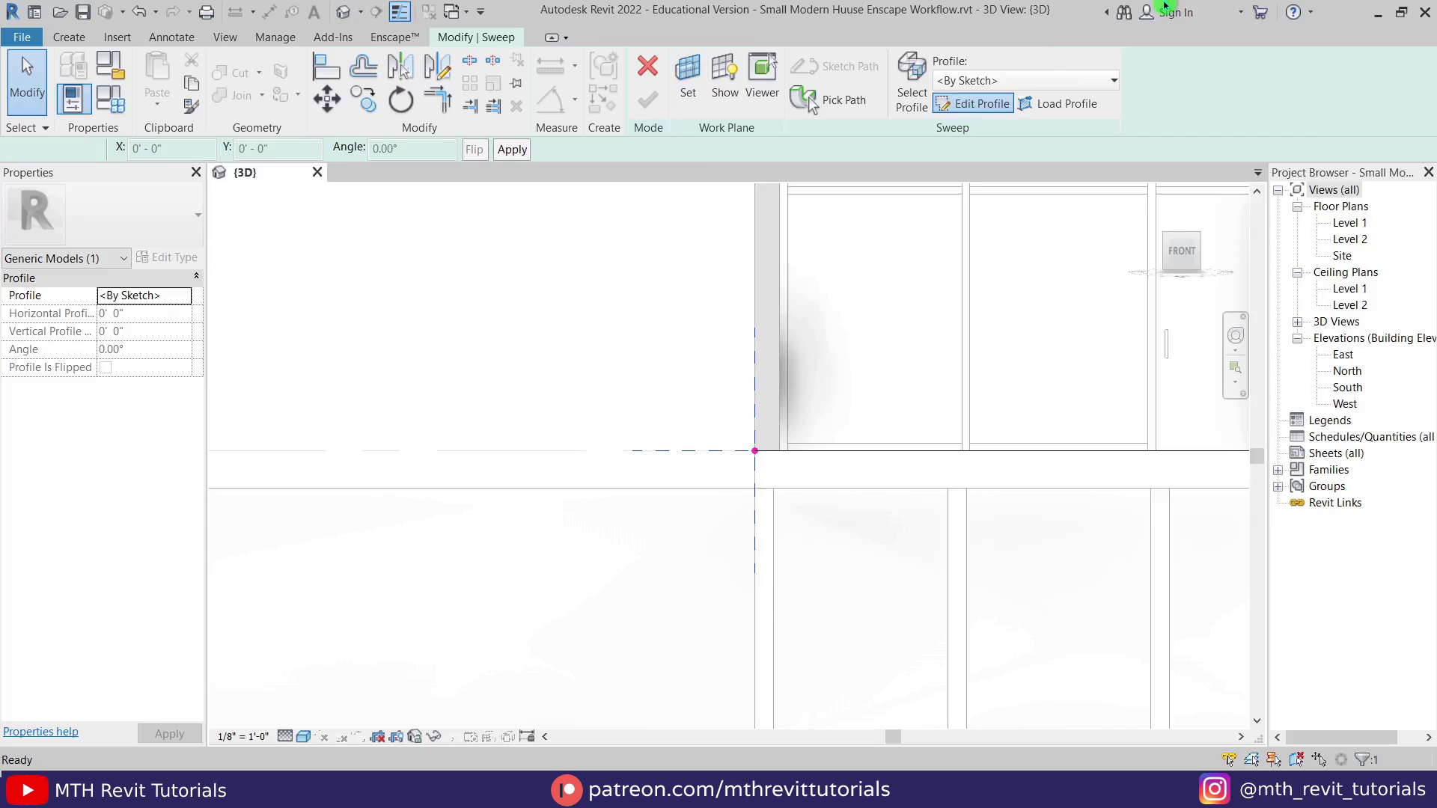
Step: Sketch a channel-shaped profile about 2" wide against the slab's edge, spanning its full thickness, and complete the sweep
{"action": "left_click", "coordinate": [681, 64]}
{"action": "scroll", "coordinate": [756, 459], "scroll_direction": "up", "scroll_amount": 2}
{"action": "left_click", "coordinate": [755, 444]}
{"action": "left_click", "coordinate": [755, 507]}
{"action": "scroll", "coordinate": [735, 507], "scroll_direction": "up", "scroll_amount": 4}
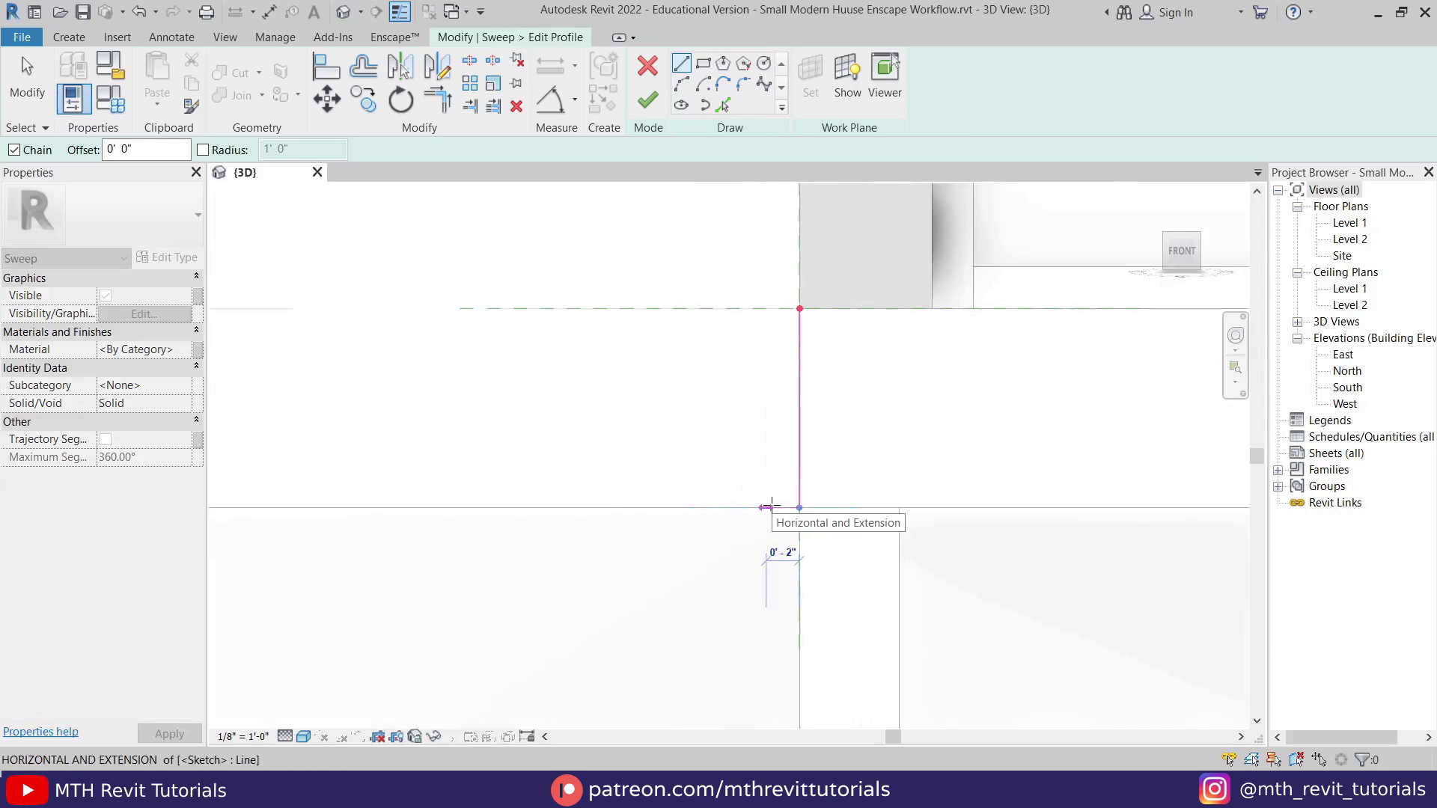
{"action": "left_click", "coordinate": [784, 326]}
{"action": "left_click", "coordinate": [766, 325]}
{"action": "left_click", "coordinate": [767, 309]}
{"action": "left_click", "coordinate": [800, 309]}
{"action": "left_click", "coordinate": [647, 98]}
{"action": "left_click", "coordinate": [647, 99]}
Step: Assign the 00 - Metal material to the slab edge sweep and finish the in-place model
{"action": "scroll", "coordinate": [706, 263], "scroll_direction": "down", "scroll_amount": 3}
{"action": "middle_click_drag", "start_coordinate": [735, 447], "coordinate": [683, 517], "text": "shift"}
{"action": "left_click", "coordinate": [683, 516]}
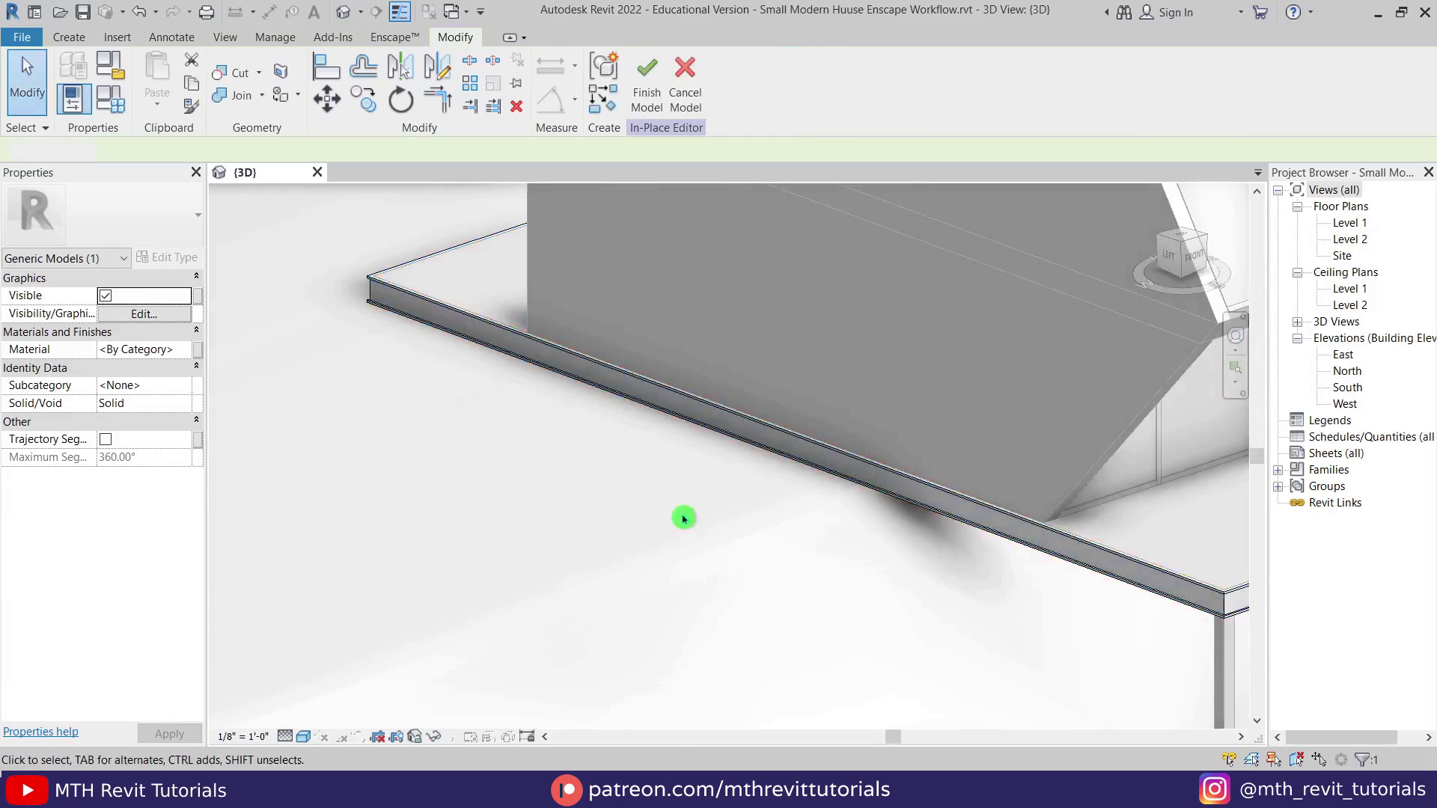
{"action": "scroll", "coordinate": [684, 517], "scroll_direction": "down", "scroll_amount": 3}
{"action": "left_click", "coordinate": [818, 516]}
{"action": "left_click", "coordinate": [164, 358]}
{"action": "type", "text": "00 - Metal"}
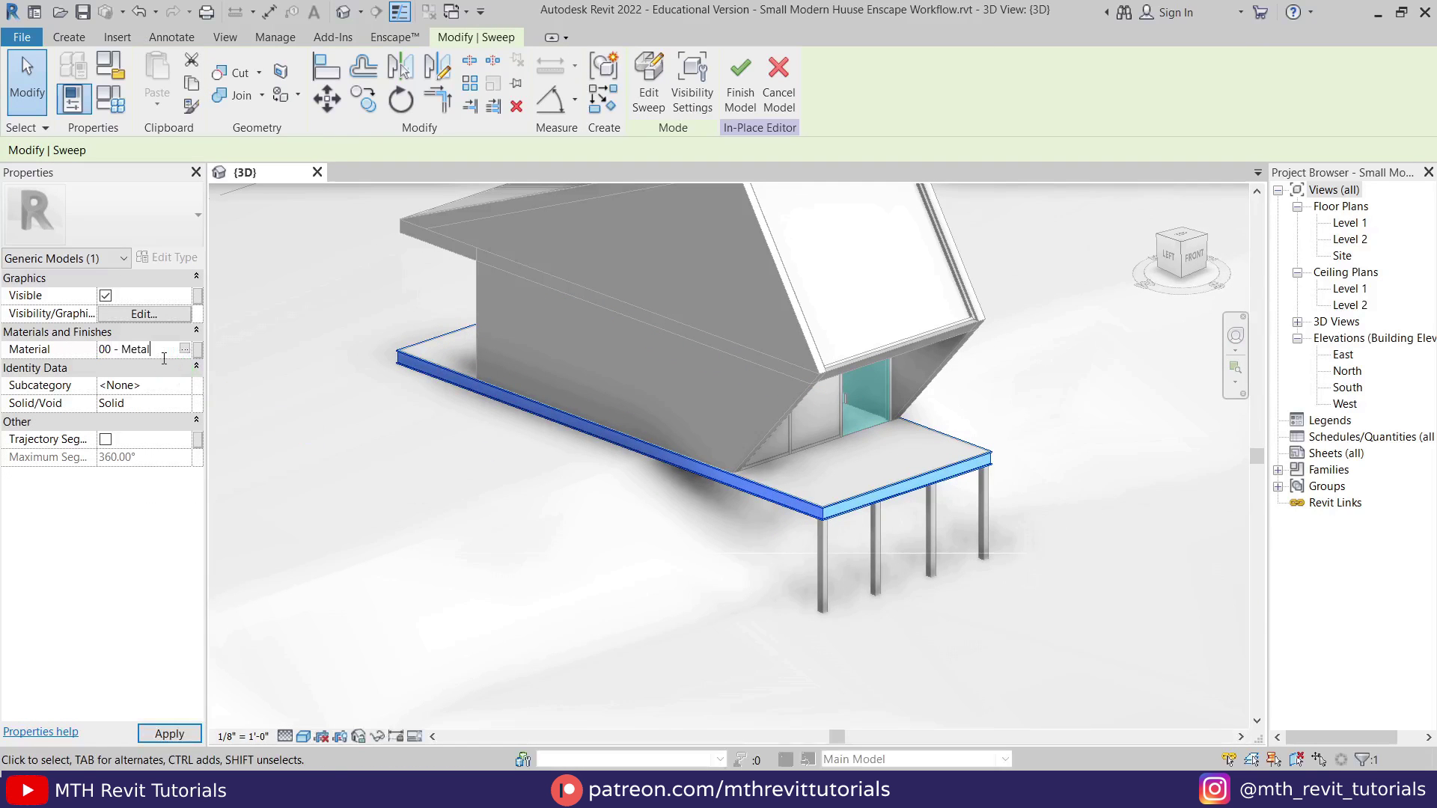
{"action": "left_click", "coordinate": [741, 96]}
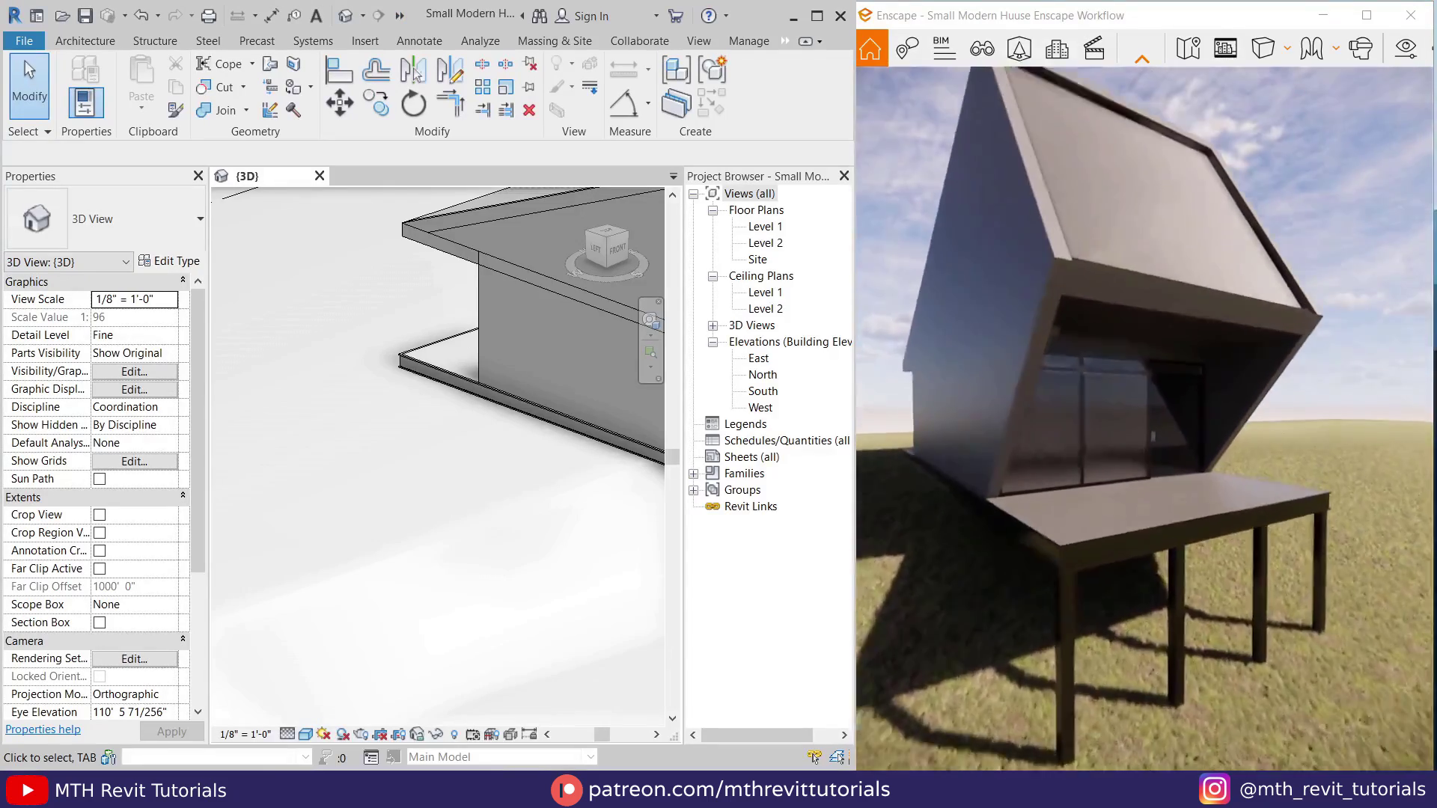
Step: Open the Enscape material library's Wood category for replacing the 00 - Wood - Floor material
{"action": "scroll", "coordinate": [324, 539], "scroll_direction": "down", "scroll_amount": 5}
{"action": "scroll", "coordinate": [325, 539], "scroll_direction": "up", "scroll_amount": 1}
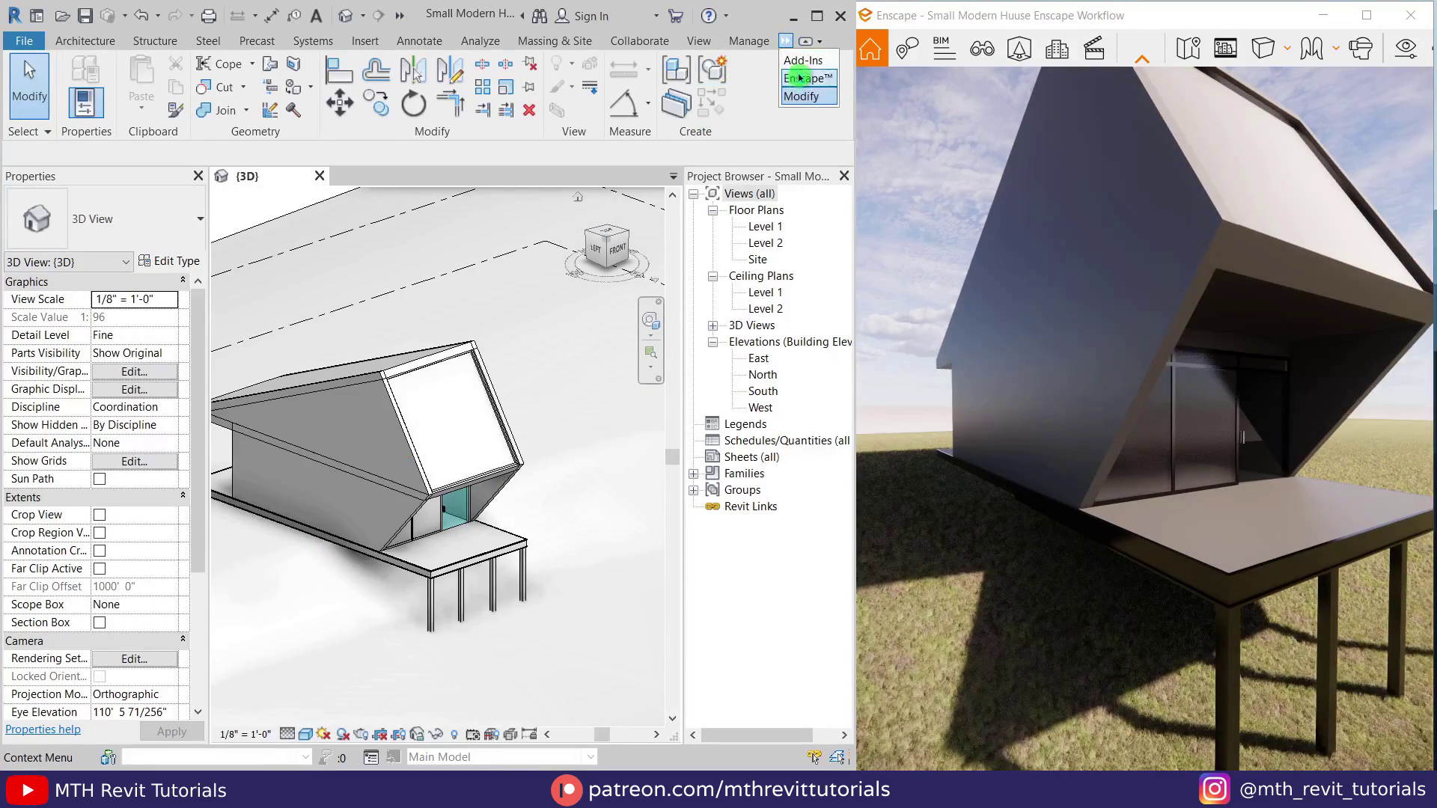
{"action": "left_click", "coordinate": [800, 77]}
{"action": "left_click", "coordinate": [340, 90]}
{"action": "left_click", "coordinate": [225, 216]}
{"action": "right_click", "coordinate": [318, 219]}
{"action": "left_click", "coordinate": [405, 299]}
{"action": "left_click_drag", "start_coordinate": [684, 38], "coordinate": [383, 33]}
{"action": "left_click", "coordinate": [253, 636]}
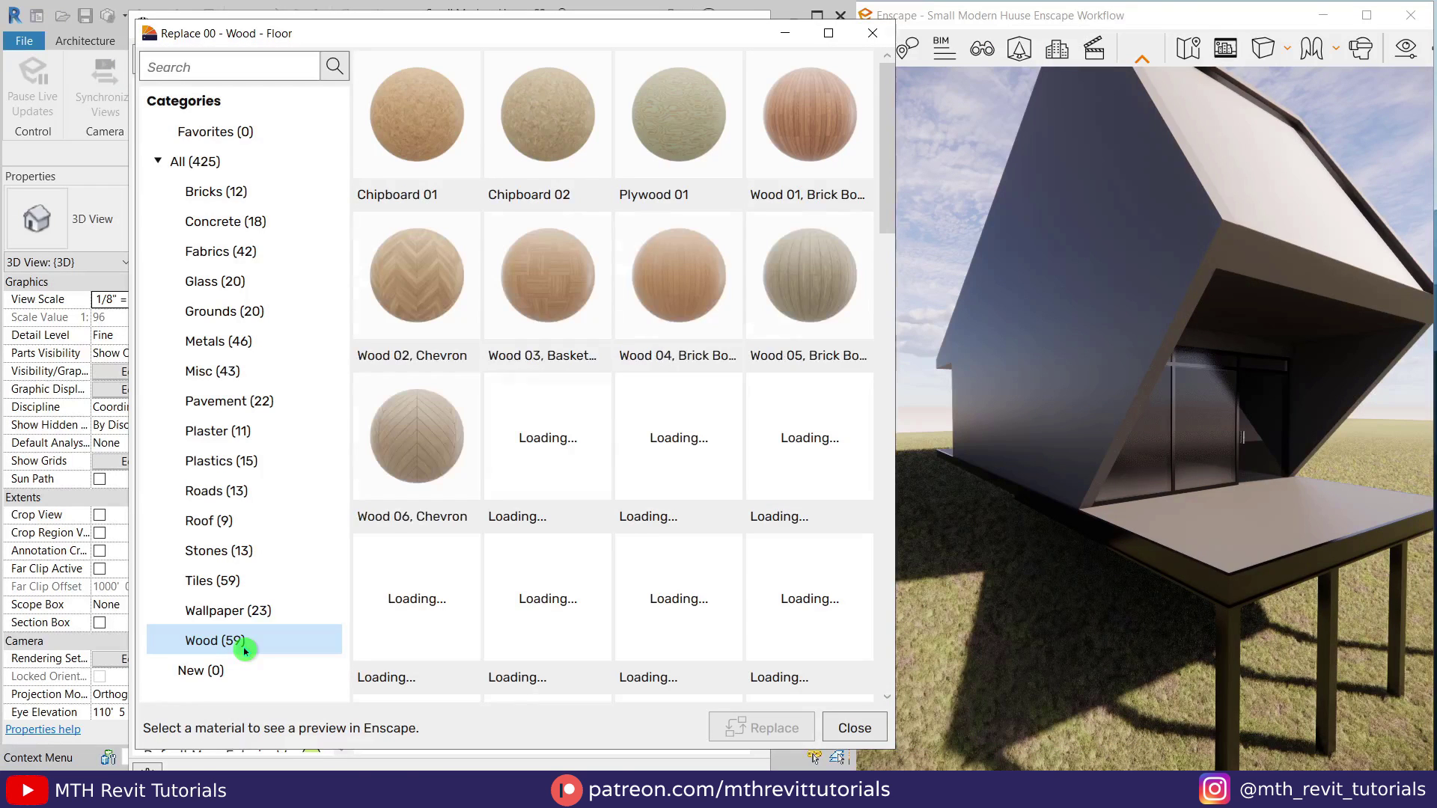
Step: Replace 00 - Wood - Floor with the library material Wood 10, Strip
{"action": "right_click_drag", "start_coordinate": [1292, 704], "coordinate": [1198, 636]}
{"action": "scroll", "coordinate": [1273, 674], "scroll_direction": "up", "scroll_amount": 3}
{"action": "left_click_drag", "start_coordinate": [1258, 599], "coordinate": [1258, 561]}
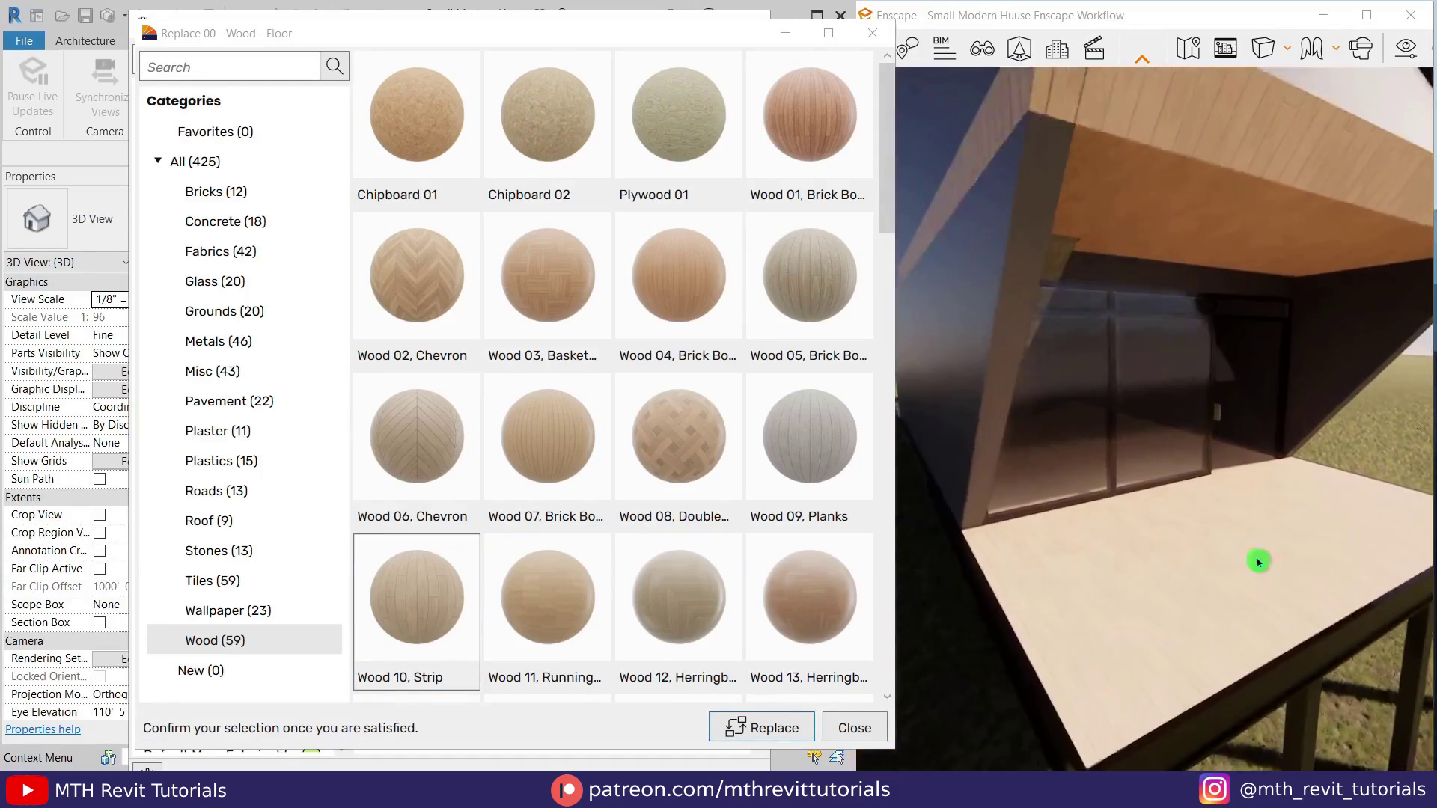
{"action": "left_click", "coordinate": [761, 727]}
Step: Reduce the brightness of the albedo texture of the 00 - Wood - Floor material
{"action": "scroll", "coordinate": [680, 291], "scroll_direction": "up", "scroll_amount": 2}
{"action": "left_click", "coordinate": [622, 144]}
{"action": "left_click_drag", "start_coordinate": [750, 464], "coordinate": [649, 485]}
{"action": "scroll", "coordinate": [1190, 577], "scroll_direction": "down", "scroll_amount": 3}
{"action": "right_click_drag", "start_coordinate": [1190, 578], "coordinate": [1168, 479]}
{"action": "left_click_drag", "start_coordinate": [1273, 487], "coordinate": [1271, 503]}
Step: Load Planks023B_1K_Color.jpg as the albedo texture of the 00 - Wood 01 material
{"action": "left_click", "coordinate": [225, 247]}
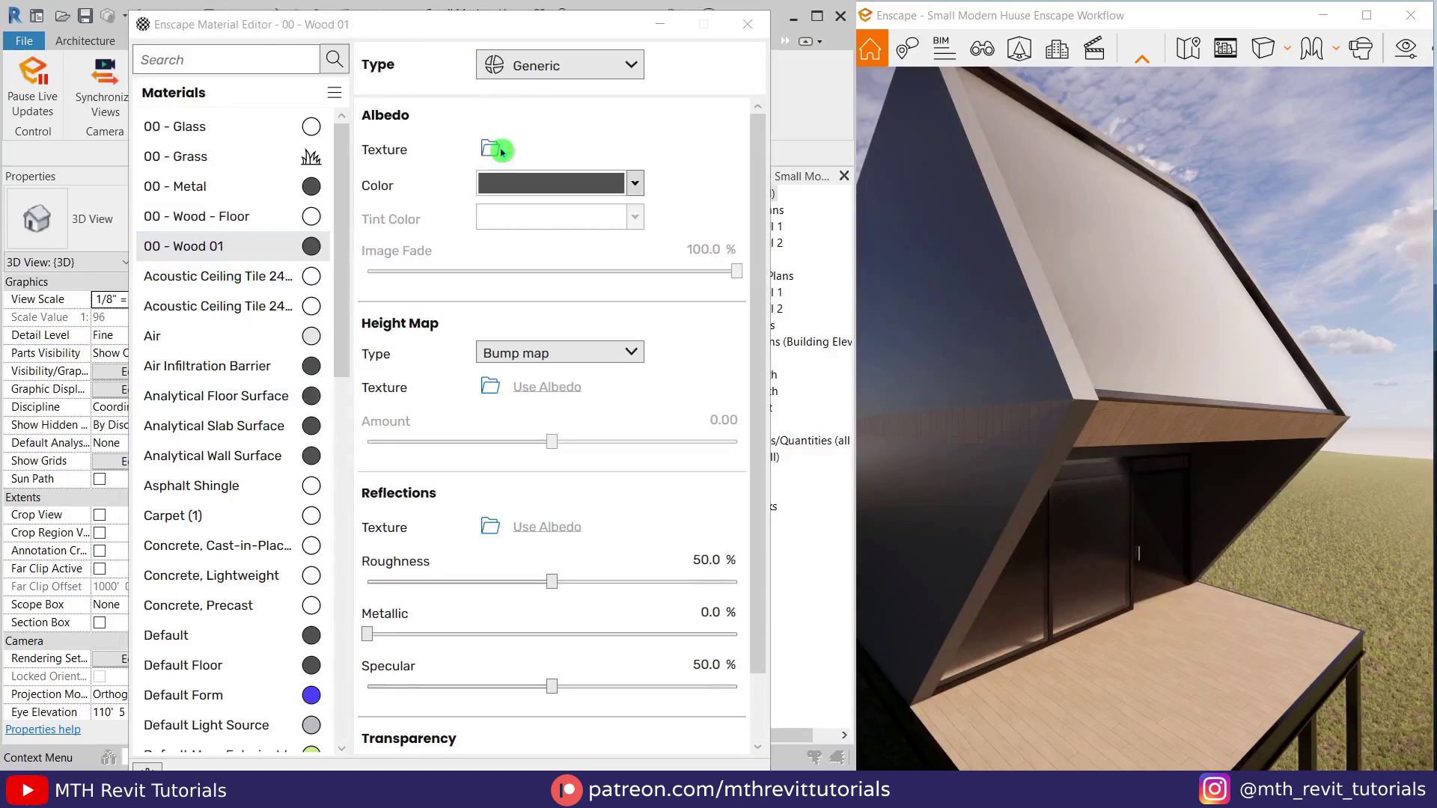
{"action": "left_click", "coordinate": [494, 149]}
{"action": "scroll", "coordinate": [770, 282], "scroll_direction": "down", "scroll_amount": 1}
{"action": "double_click", "coordinate": [683, 488]}
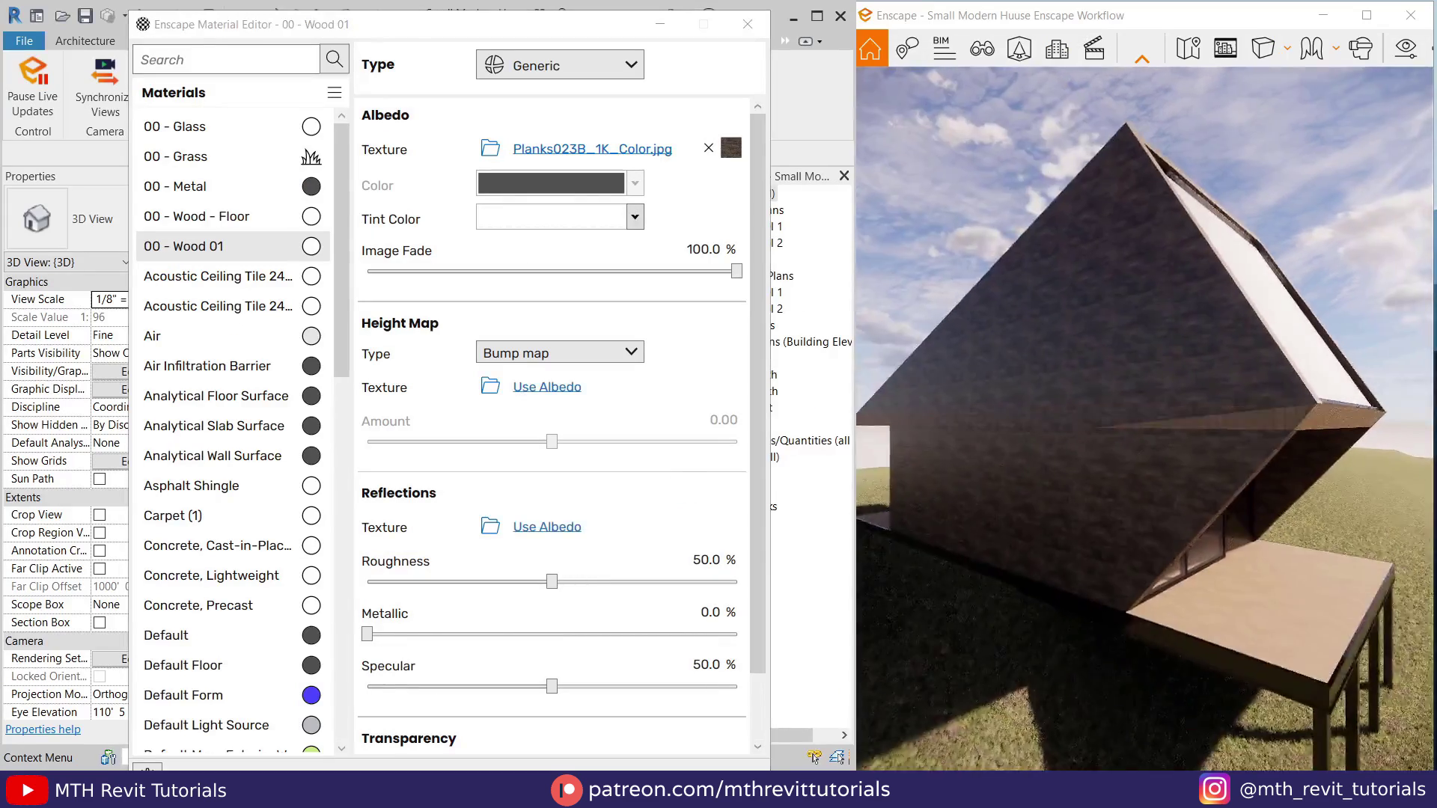
Step: Give 00 - Wood 01 a displacement map using the Planks023B_1K displacement image, with an amount of 1.12
{"action": "left_click", "coordinate": [536, 353]}
{"action": "left_click", "coordinate": [509, 396]}
{"action": "left_click", "coordinate": [490, 387]}
{"action": "scroll", "coordinate": [891, 467], "scroll_direction": "down", "scroll_amount": 1}
{"action": "double_click", "coordinate": [891, 469]}
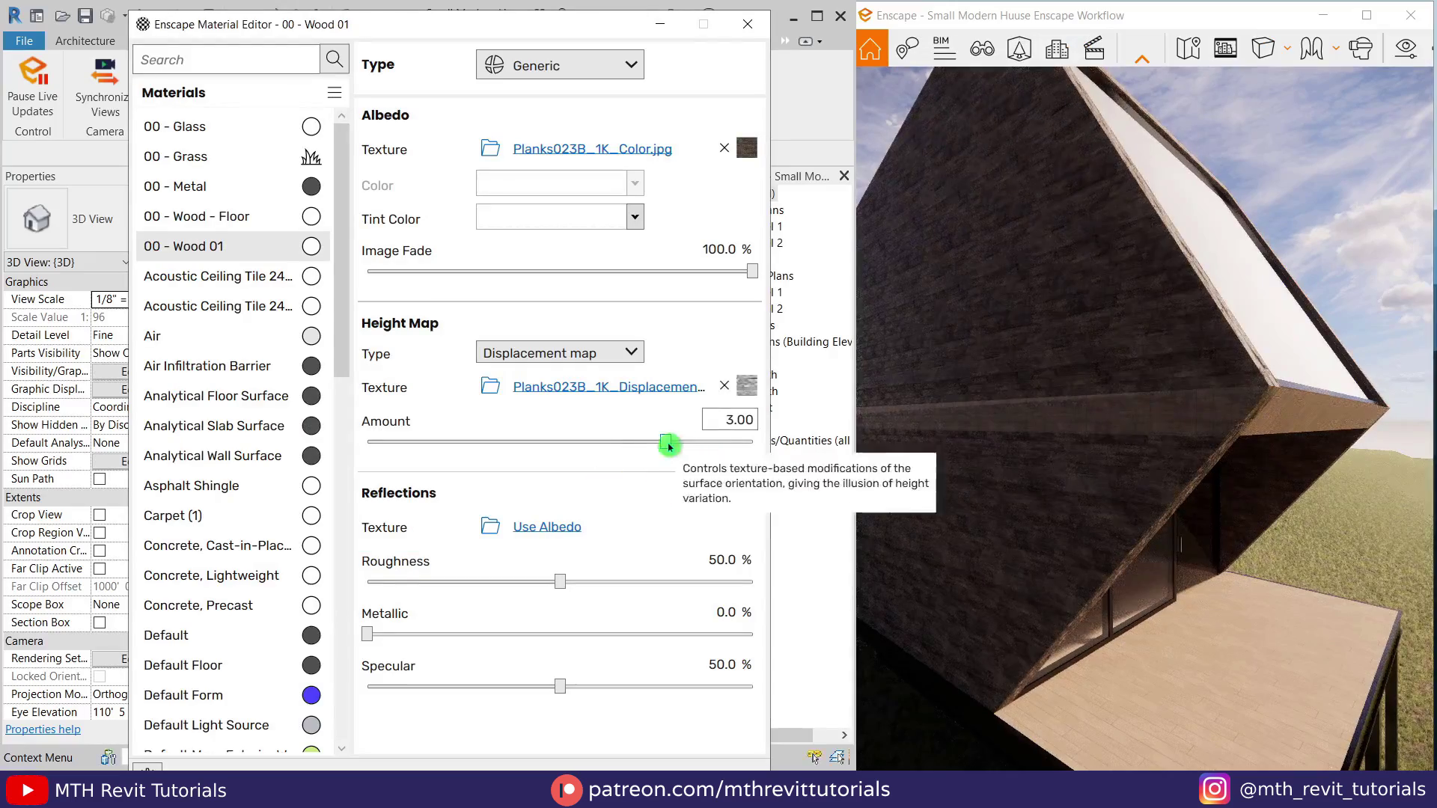
{"action": "left_click_drag", "start_coordinate": [669, 446], "coordinate": [638, 456]}
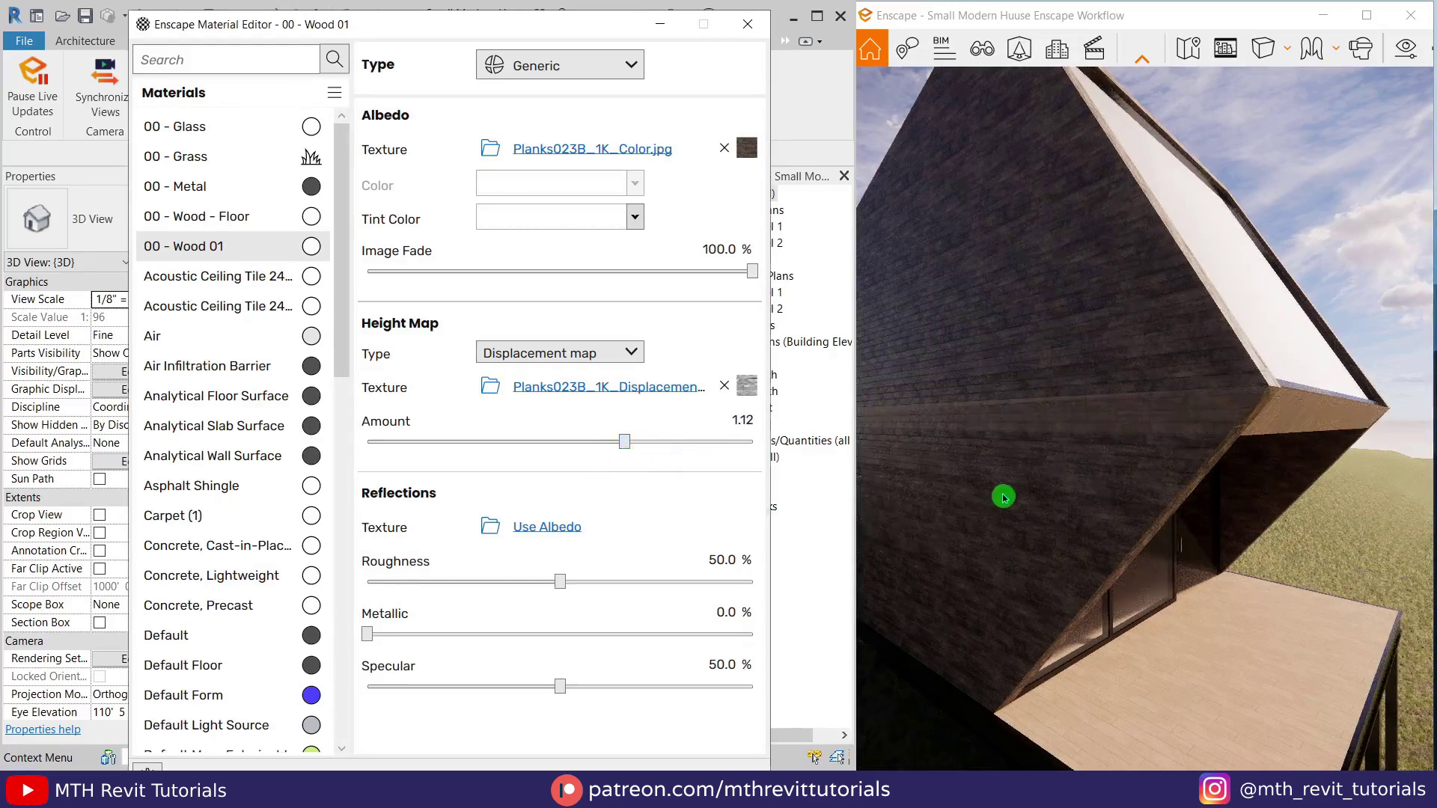
Step: Set the width and height of the 00 - Wood 01 plank texture to 2 m each
{"action": "scroll", "coordinate": [1014, 491], "scroll_direction": "up", "scroll_amount": 5}
{"action": "left_click", "coordinate": [592, 150]}
{"action": "double_click", "coordinate": [513, 557]}
{"action": "type", "text": "2"}
{"action": "double_click", "coordinate": [514, 591]}
{"action": "type", "text": "2"}
{"action": "left_click", "coordinate": [1145, 487]}
{"action": "left_click", "coordinate": [397, 76]}
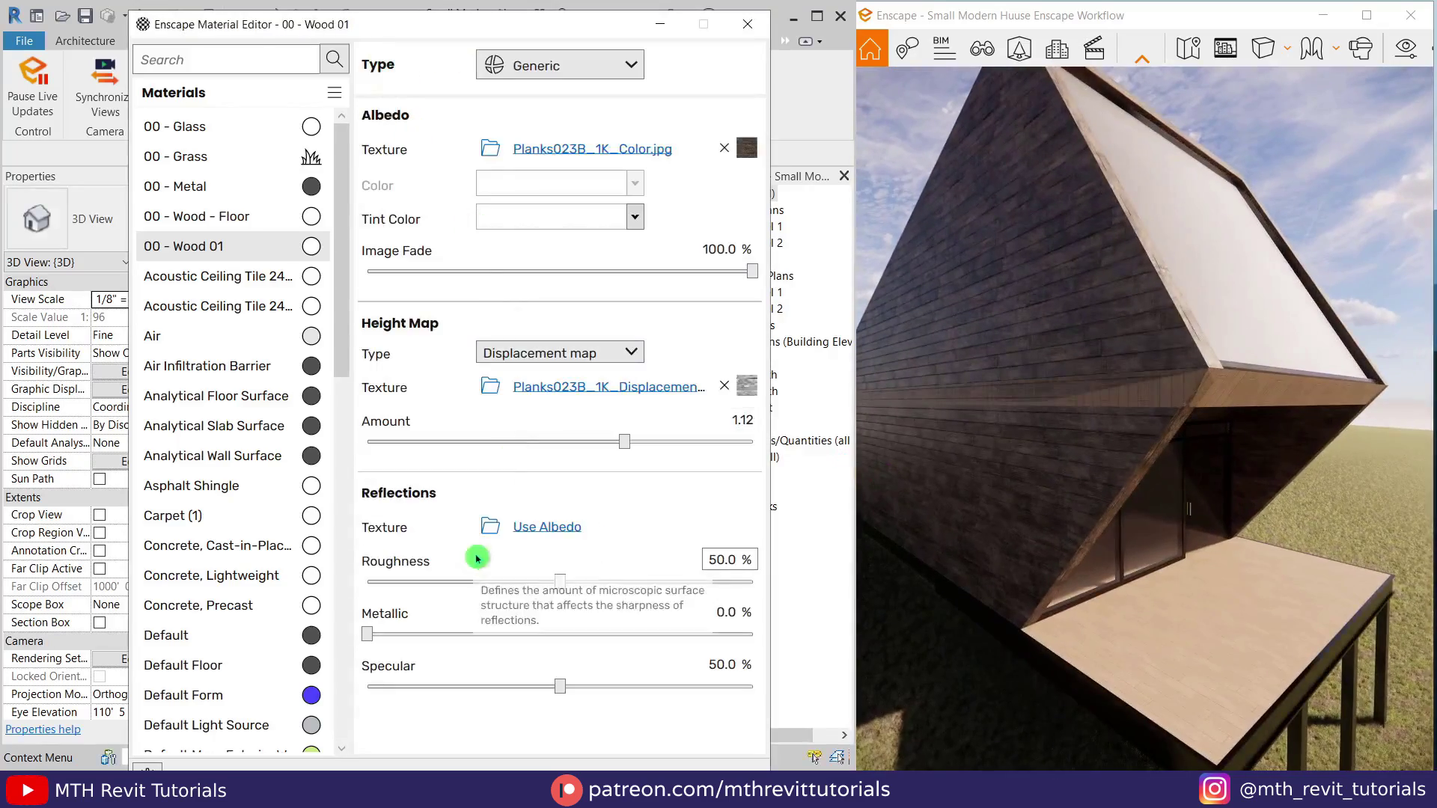
Step: Load the Planks023B_1K roughness image as the reflections texture of 00 - Wood 01
{"action": "left_click", "coordinate": [492, 527]}
{"action": "double_click", "coordinate": [1062, 471]}
{"action": "right_click_drag", "start_coordinate": [1168, 424], "coordinate": [1059, 424]}
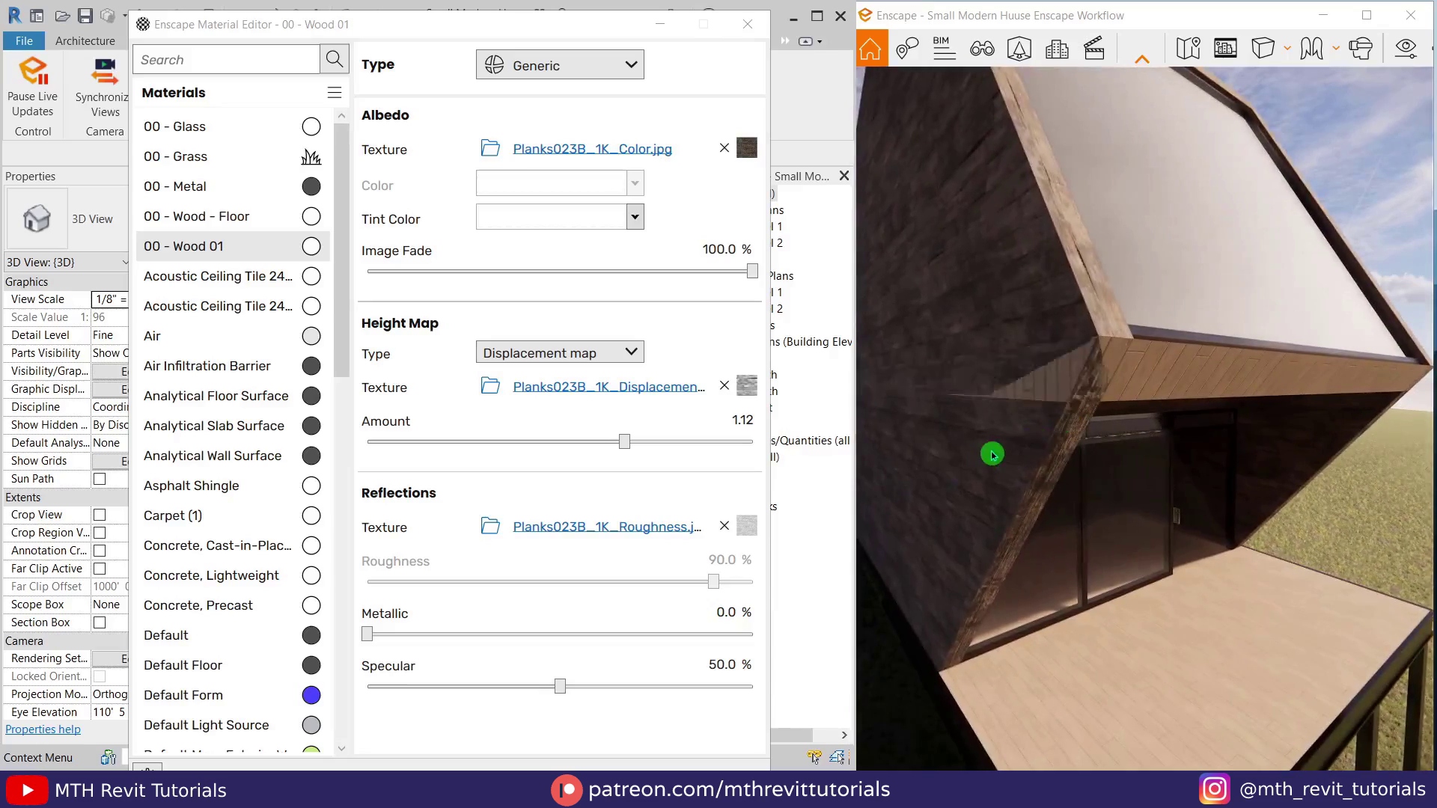
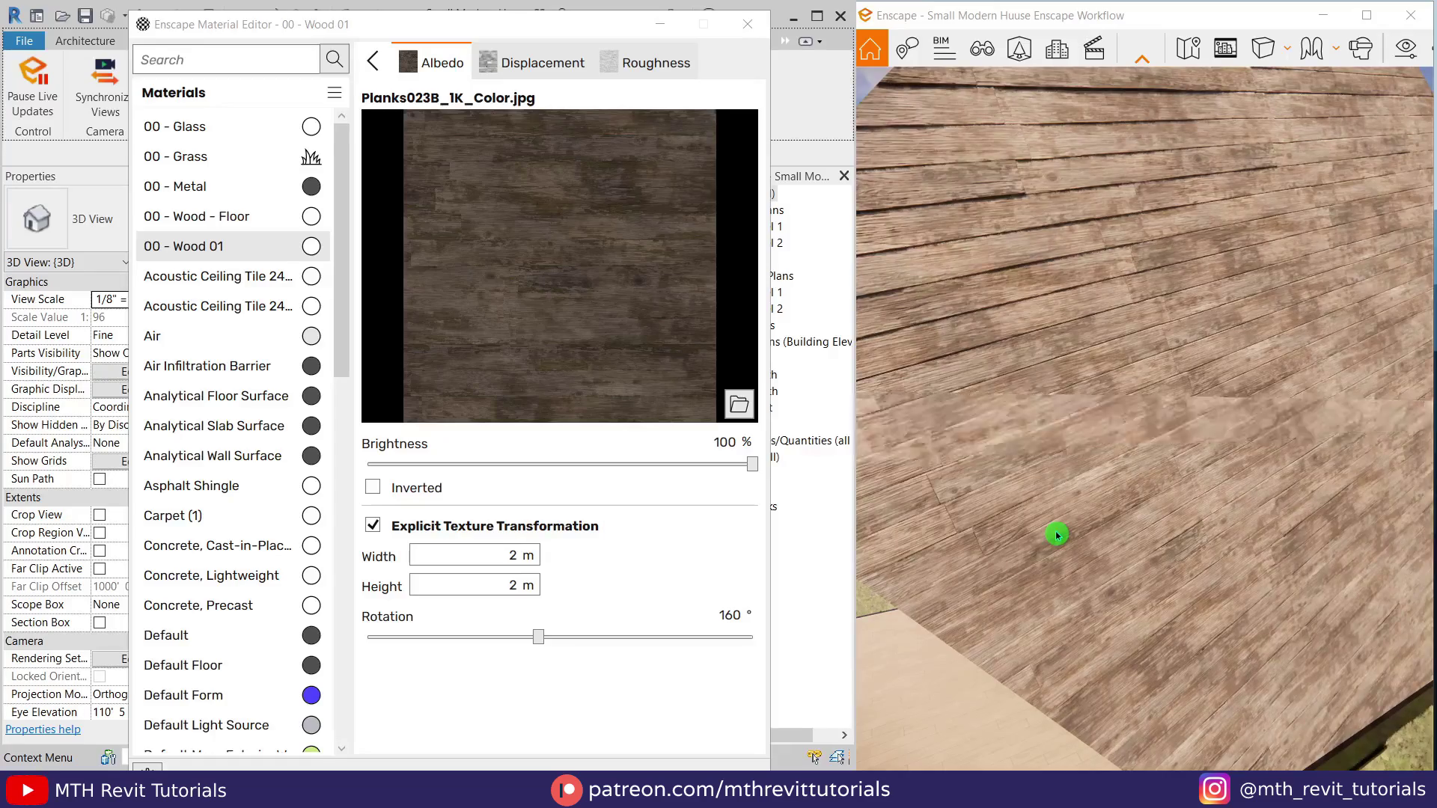
Step: Paint the exposed floor slab edge between the sloped side walls with the 00 - Wood 01 material
{"action": "mouse_move", "coordinate": [1108, 438]}
{"action": "right_mouse_down"}
{"action": "mouse_move", "coordinate": [1018, 457]}
{"action": "mouse_move", "coordinate": [954, 435]}
{"action": "right_mouse_up"}
{"action": "left_click", "coordinate": [801, 213]}
{"action": "scroll", "coordinate": [372, 475], "scroll_direction": "up", "scroll_amount": 4}
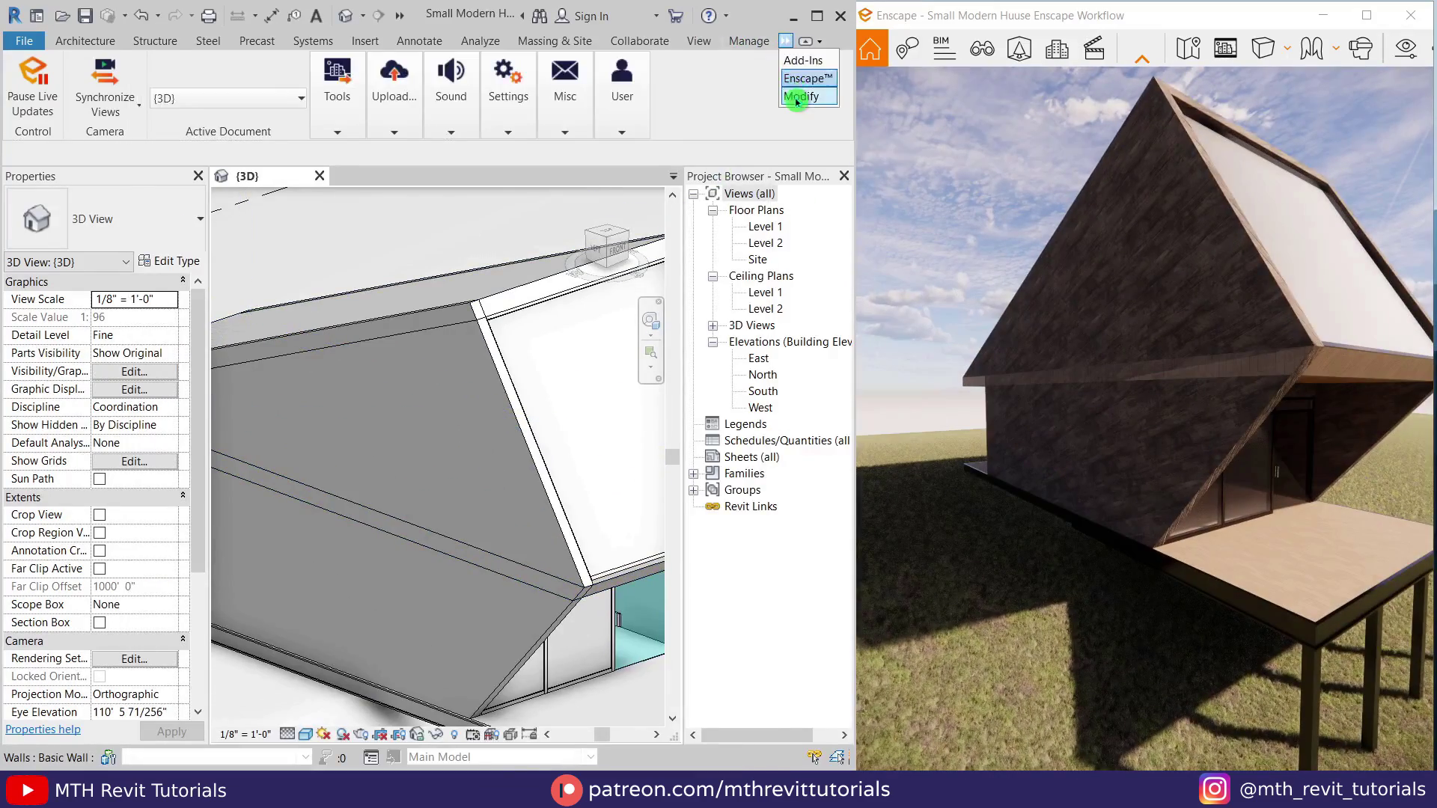
{"action": "left_click", "coordinate": [795, 95]}
{"action": "left_click", "coordinate": [814, 380]}
{"action": "scroll", "coordinate": [550, 582], "scroll_direction": "up", "scroll_amount": 3}
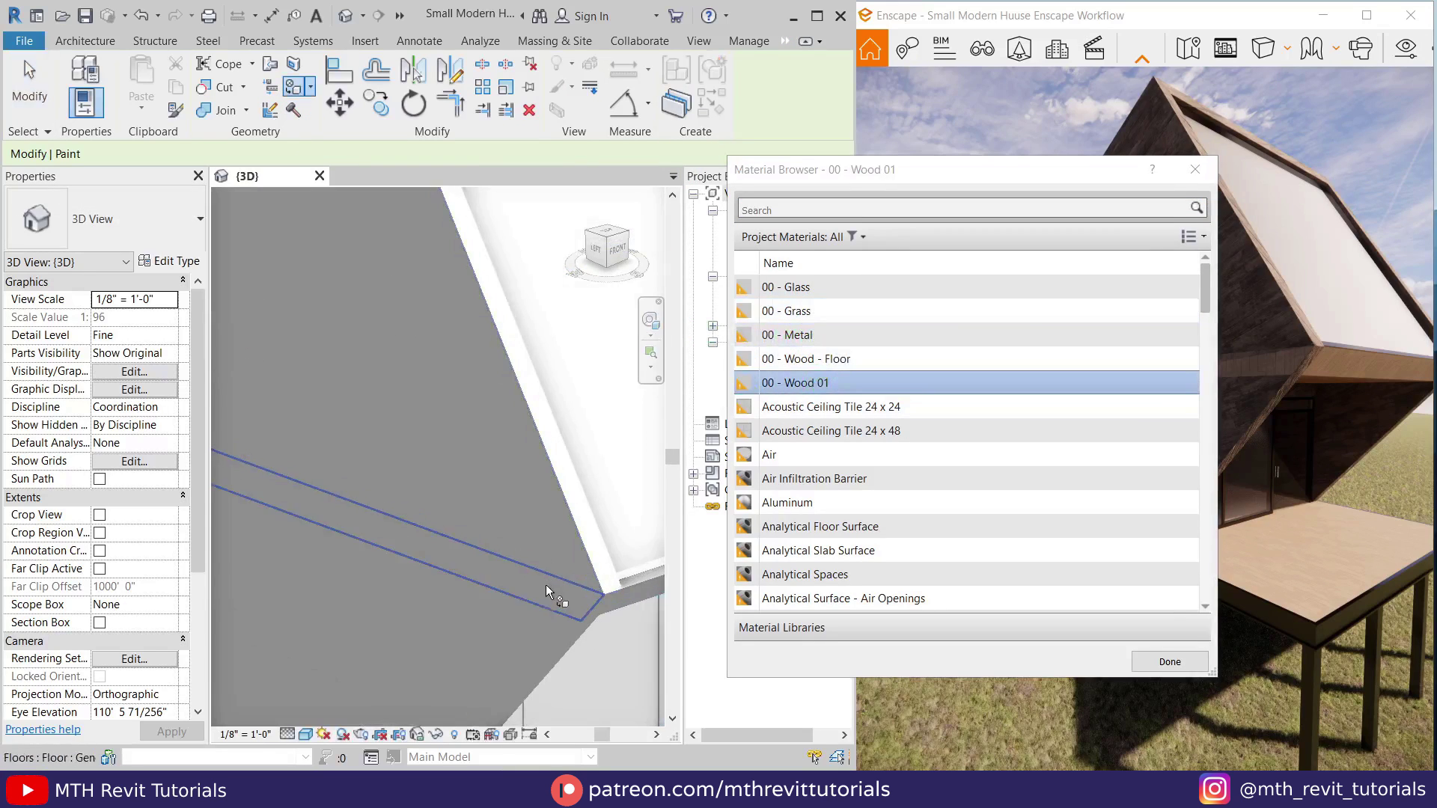
{"action": "middle_click_drag", "start_coordinate": [639, 602], "coordinate": [498, 620]}
{"action": "scroll", "coordinate": [365, 551], "scroll_direction": "down", "scroll_amount": 5}
{"action": "middle_click_drag", "start_coordinate": [365, 551], "coordinate": [515, 536], "text": "shift"}
{"action": "scroll", "coordinate": [321, 564], "scroll_direction": "up", "scroll_amount": 5}
{"action": "scroll", "coordinate": [353, 542], "scroll_direction": "down", "scroll_amount": 4}
{"action": "scroll", "coordinate": [465, 524], "scroll_direction": "up", "scroll_amount": 6}
{"action": "scroll", "coordinate": [449, 563], "scroll_direction": "down", "scroll_amount": 5}
{"action": "left_click", "coordinate": [1196, 169]}
Step: Inspect the wood cladding on the side walls and front overhang from both sides in the rendered view
{"action": "scroll", "coordinate": [1264, 369], "scroll_direction": "up", "scroll_amount": 6}
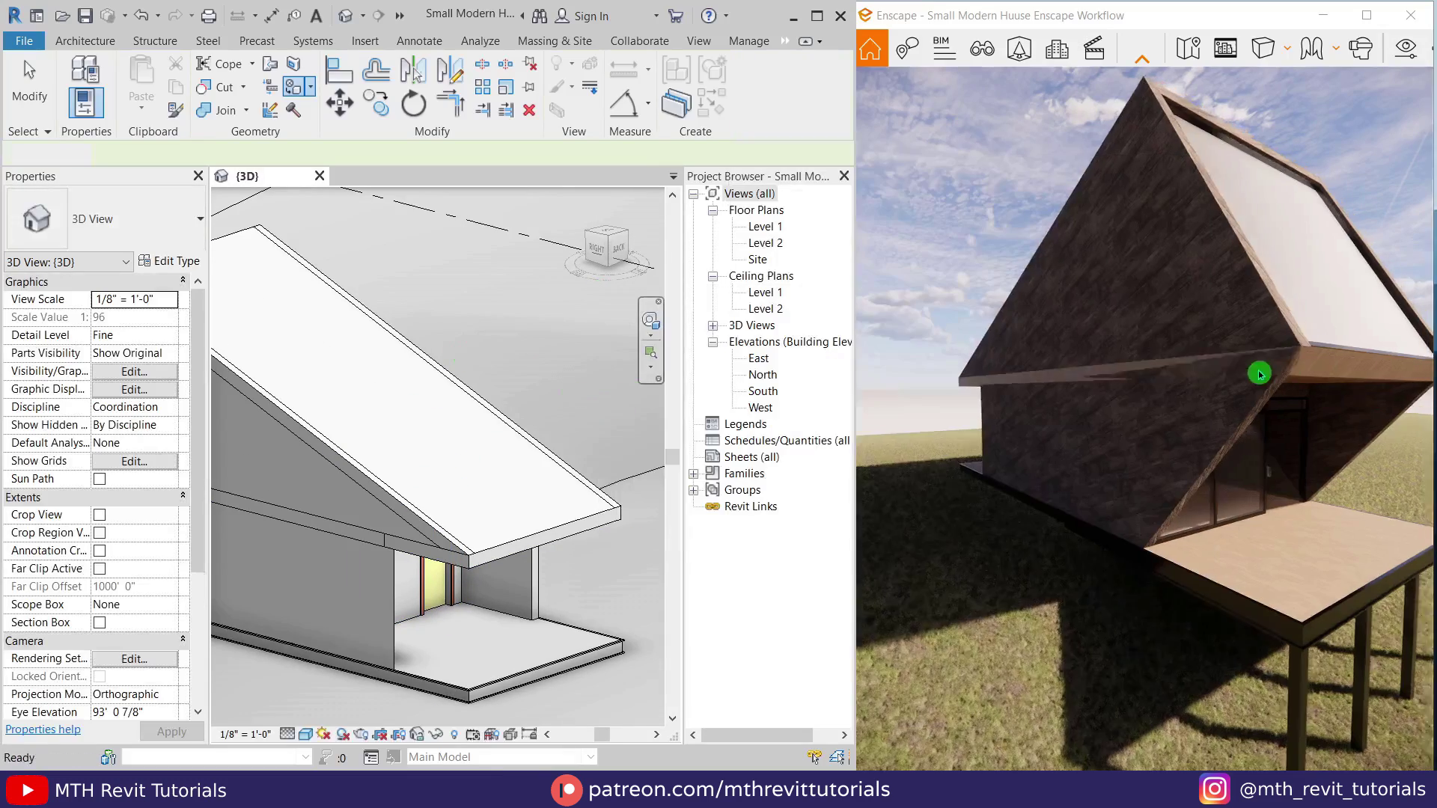
{"action": "scroll", "coordinate": [1228, 379], "scroll_direction": "down", "scroll_amount": 4}
{"action": "right_click_drag", "start_coordinate": [1229, 378], "coordinate": [1108, 381]}
{"action": "scroll", "coordinate": [335, 563], "scroll_direction": "up", "scroll_amount": 2}
{"action": "left_click", "coordinate": [786, 42]}
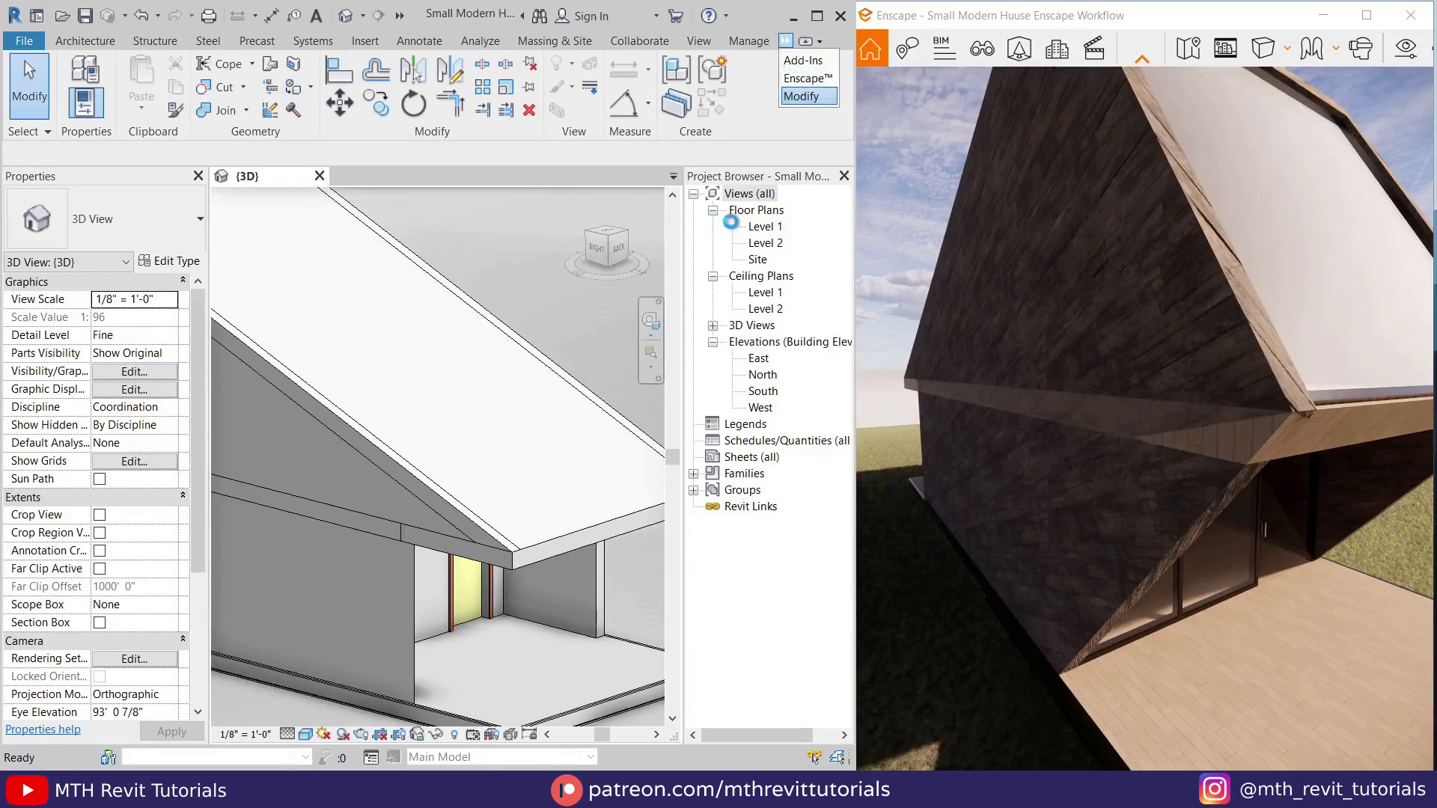
{"action": "right_click_drag", "start_coordinate": [1190, 547], "coordinate": [1099, 555]}
{"action": "scroll", "coordinate": [1099, 555], "scroll_direction": "down", "scroll_amount": 5}
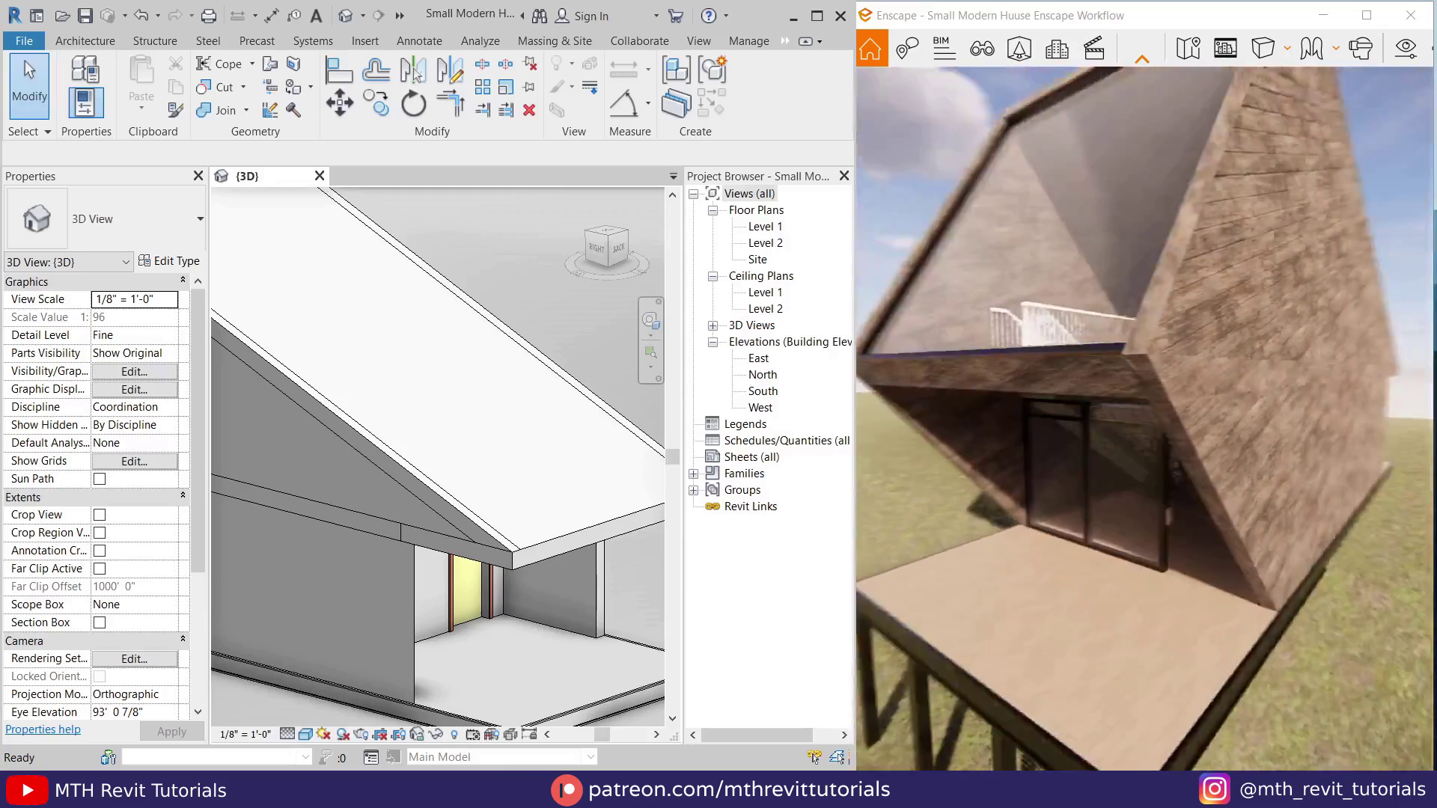
Step: Create a new project material named 00 - Wood 02
{"action": "left_click", "coordinate": [748, 40]}
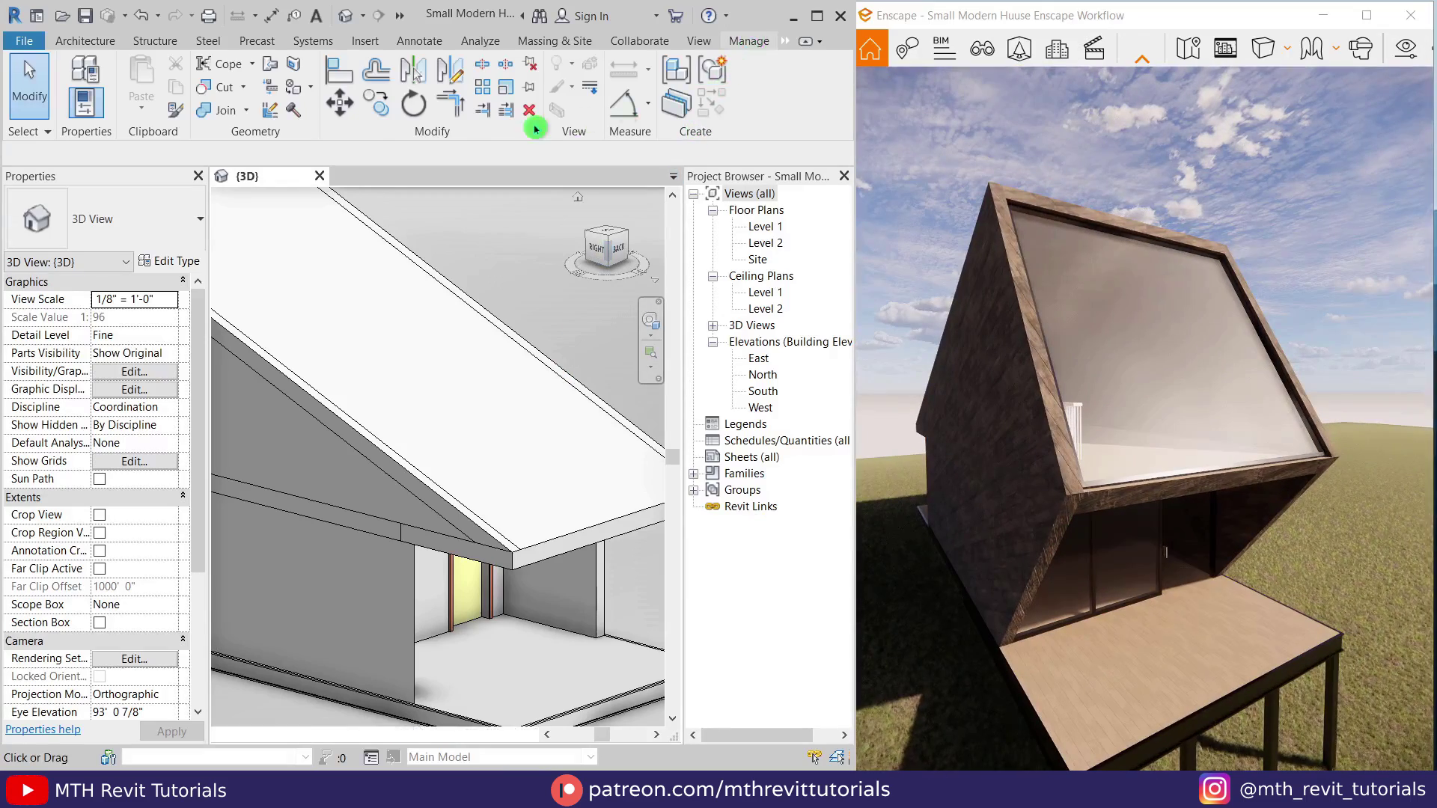
{"action": "left_click", "coordinate": [84, 128]}
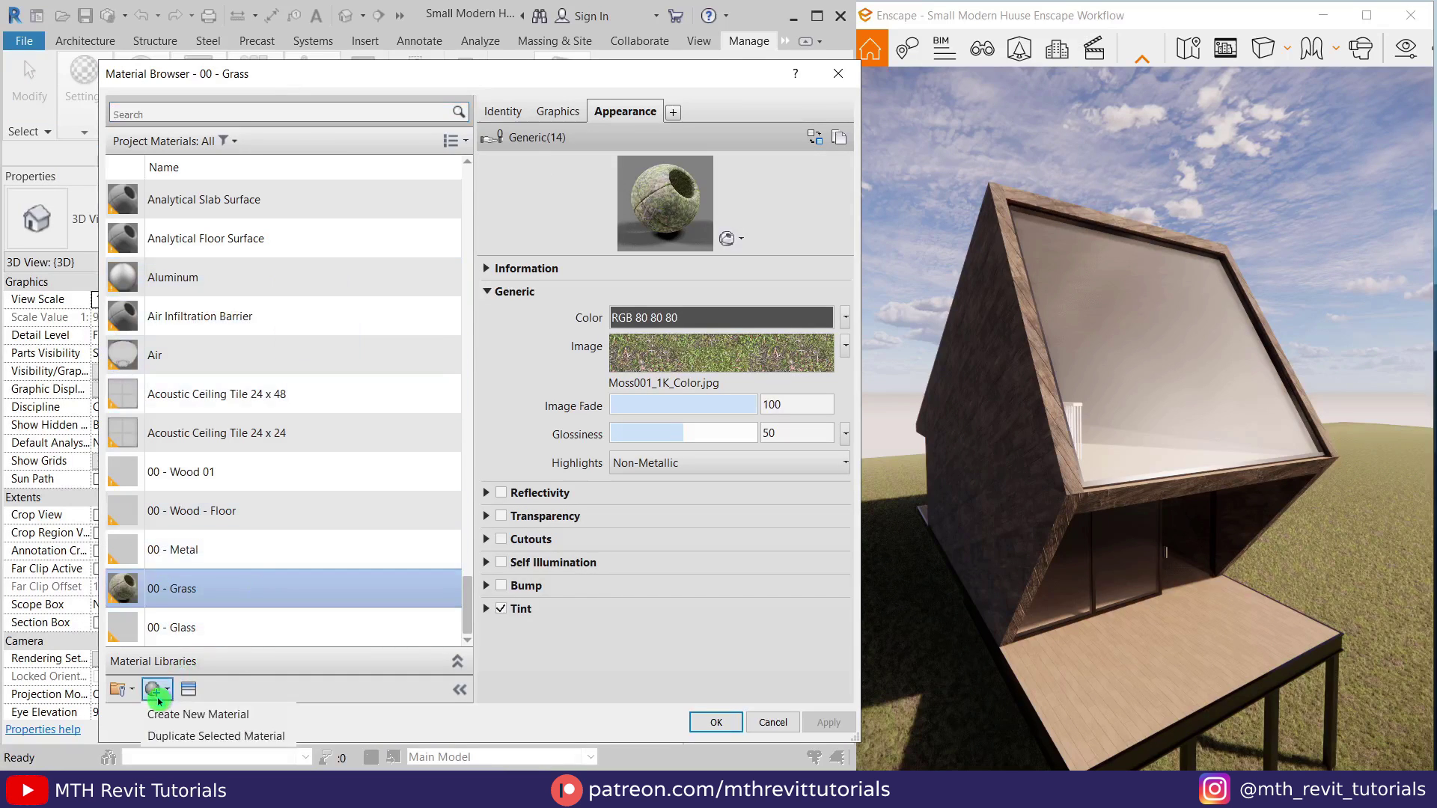
{"action": "left_click", "coordinate": [157, 690]}
{"action": "type", "text": "00 - Wood"}
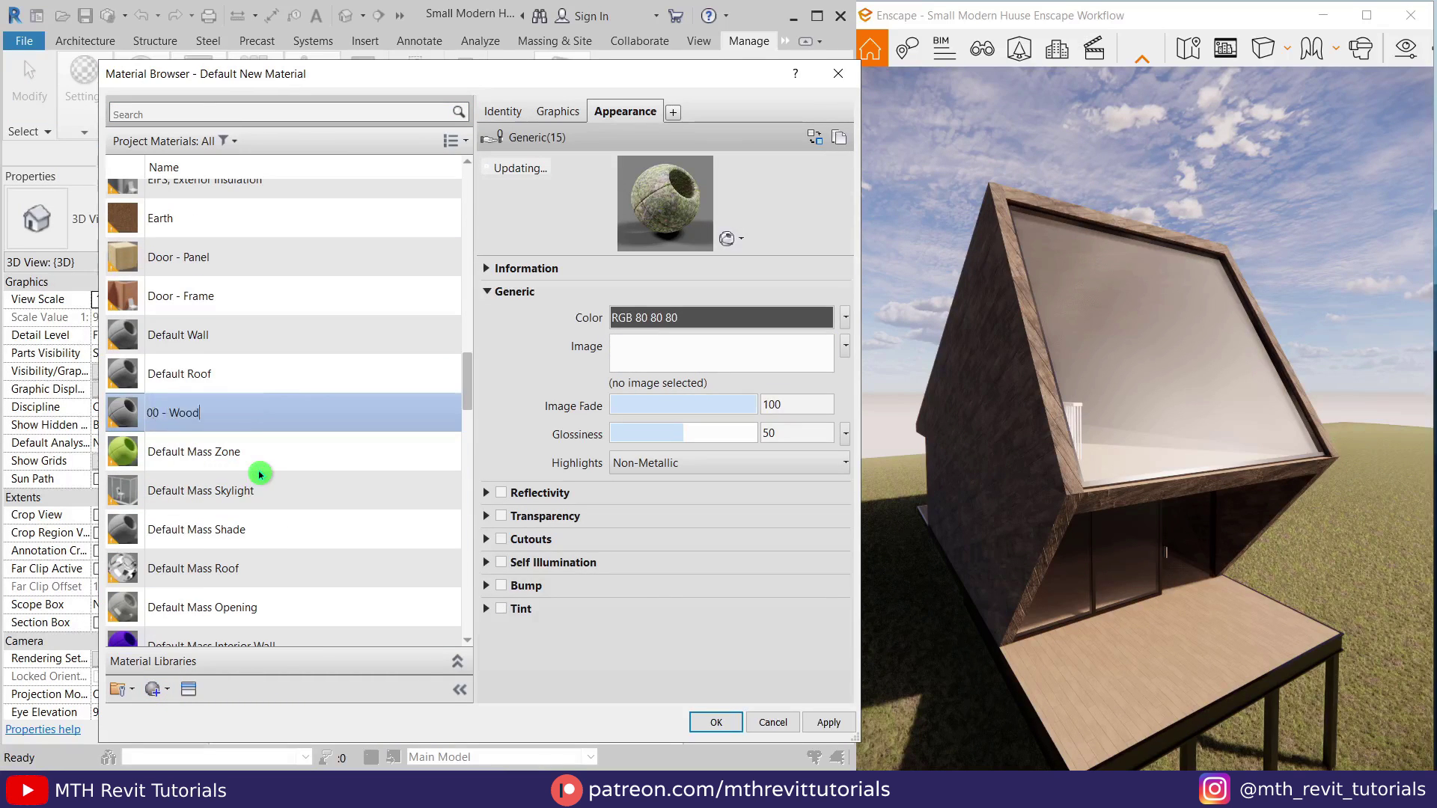
{"action": "type", "text": " 02"}
{"action": "key", "text": "Return"}
{"action": "left_click", "coordinate": [723, 725]}
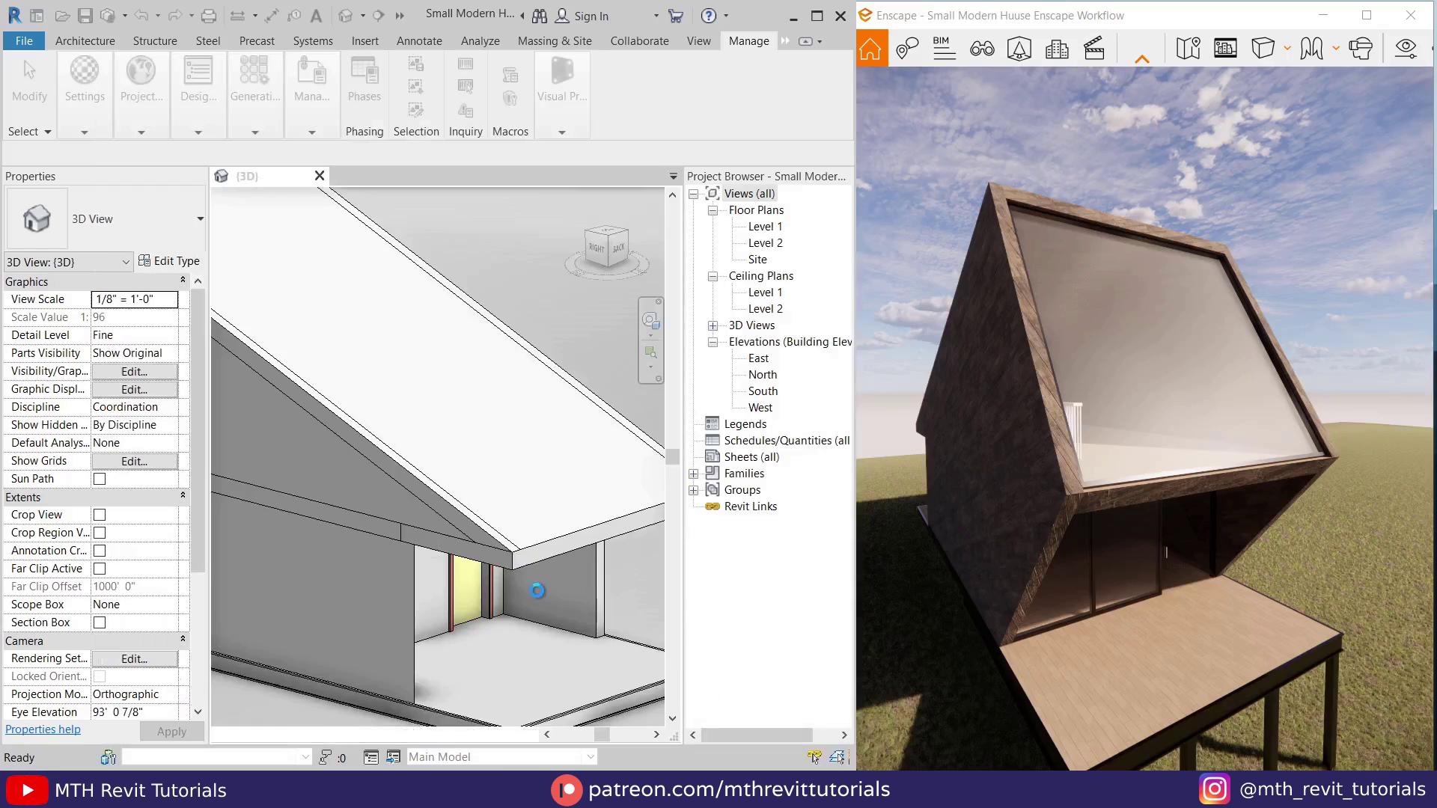
Step: Load Planks023B_1K_Color.jpg as the albedo texture of the 00 - Wood 02 material in Enscape
{"action": "middle_click_drag", "start_coordinate": [522, 494], "coordinate": [576, 487], "text": "shift"}
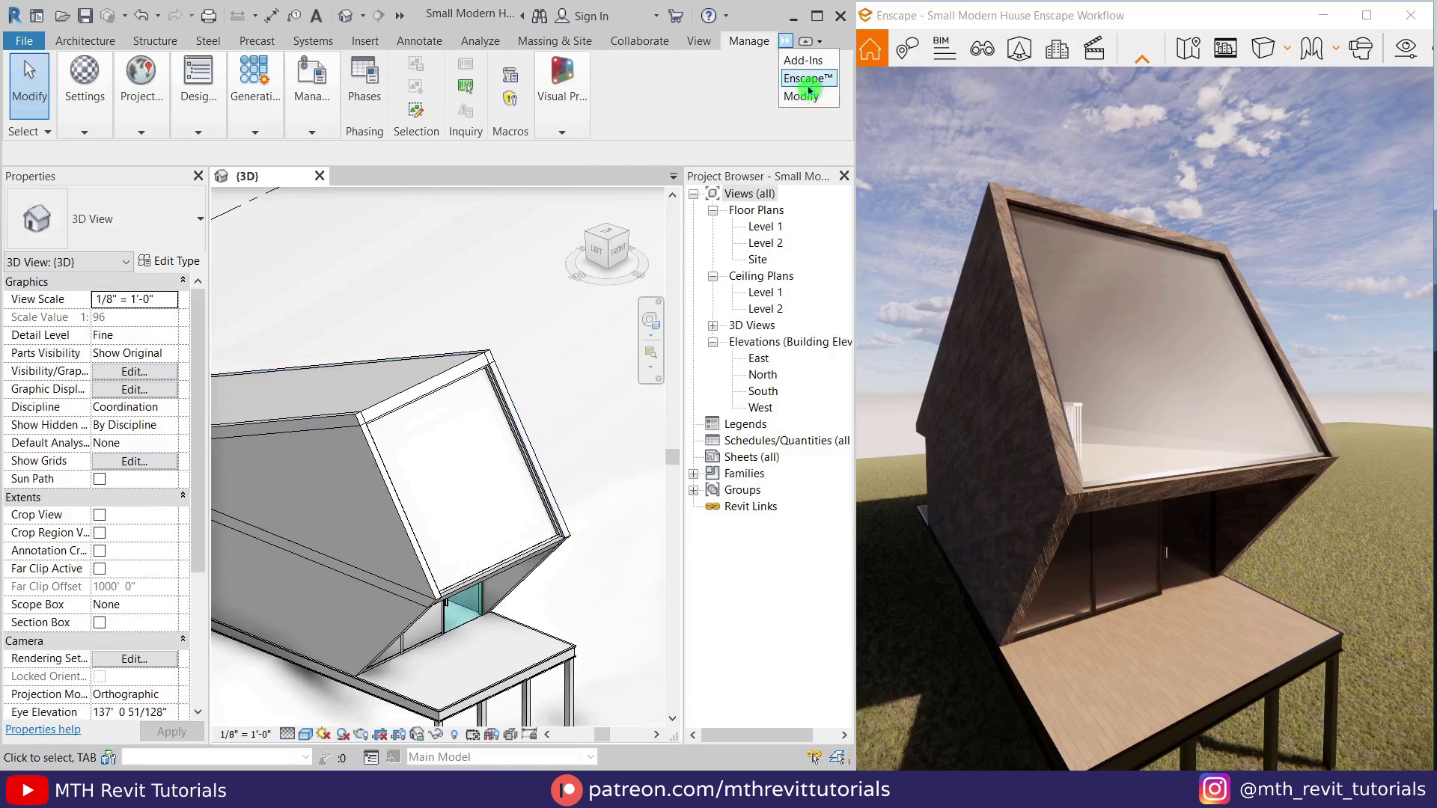
{"action": "left_click", "coordinate": [807, 79]}
{"action": "left_click", "coordinate": [335, 101]}
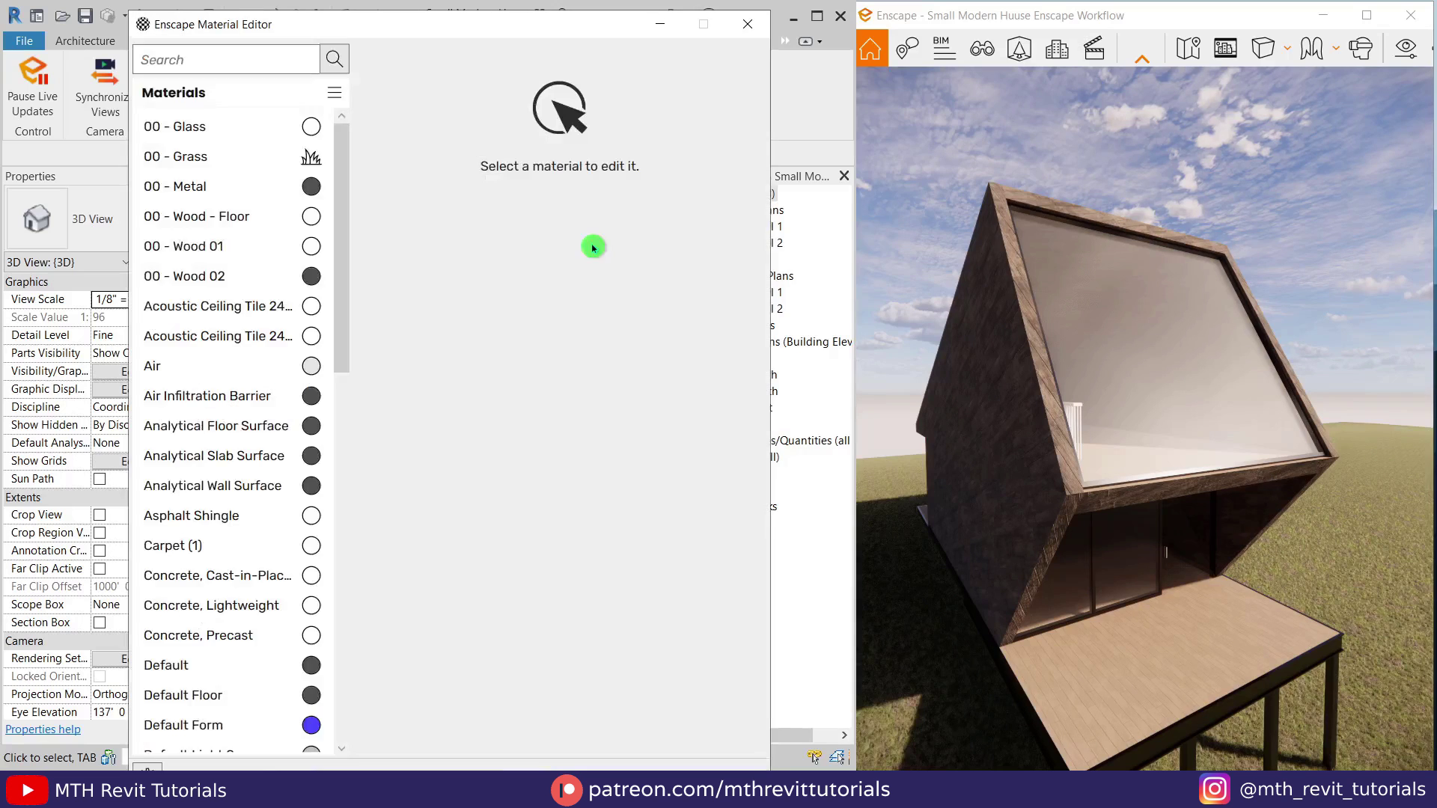
{"action": "left_click", "coordinate": [204, 274]}
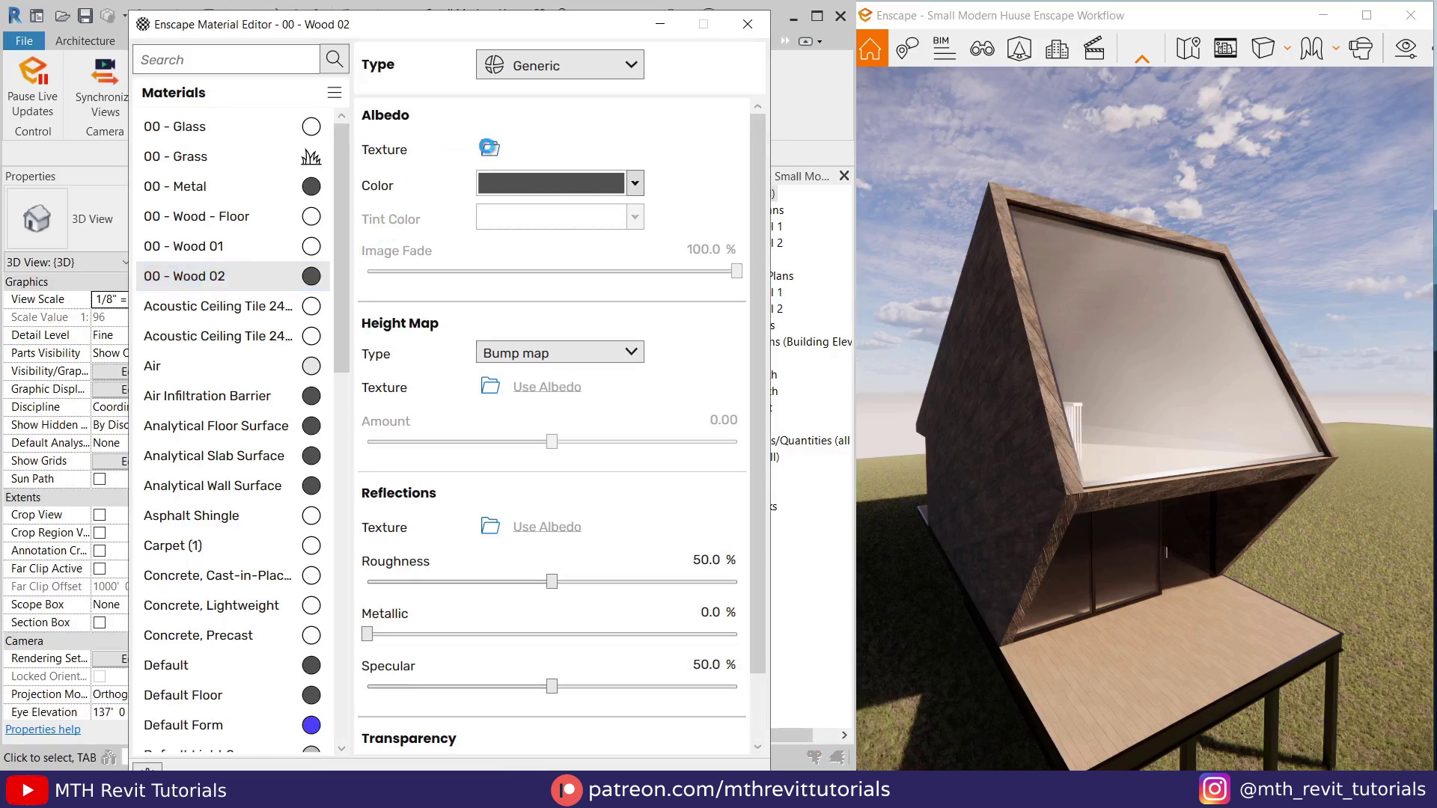
{"action": "left_click", "coordinate": [489, 148]}
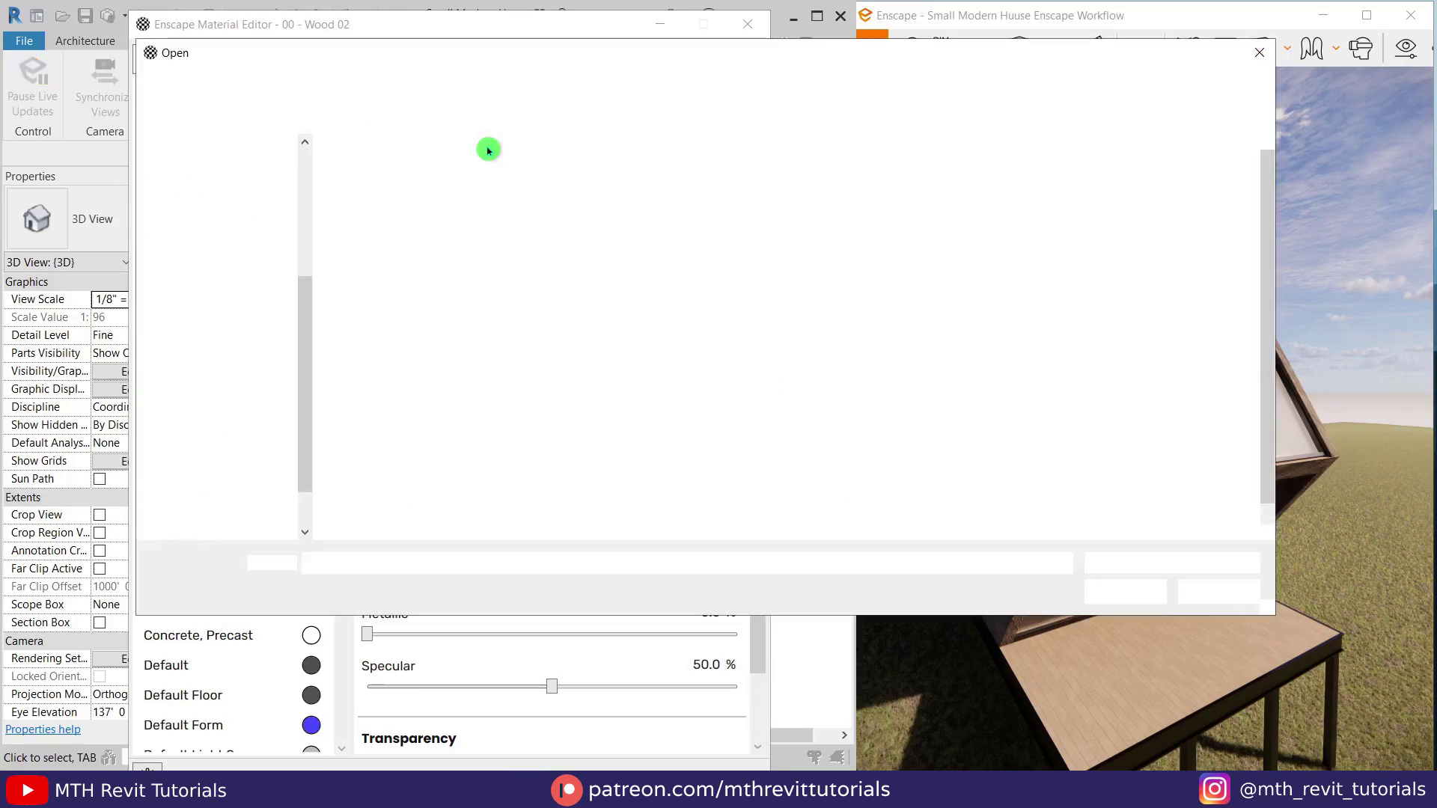
{"action": "double_click", "coordinate": [673, 481]}
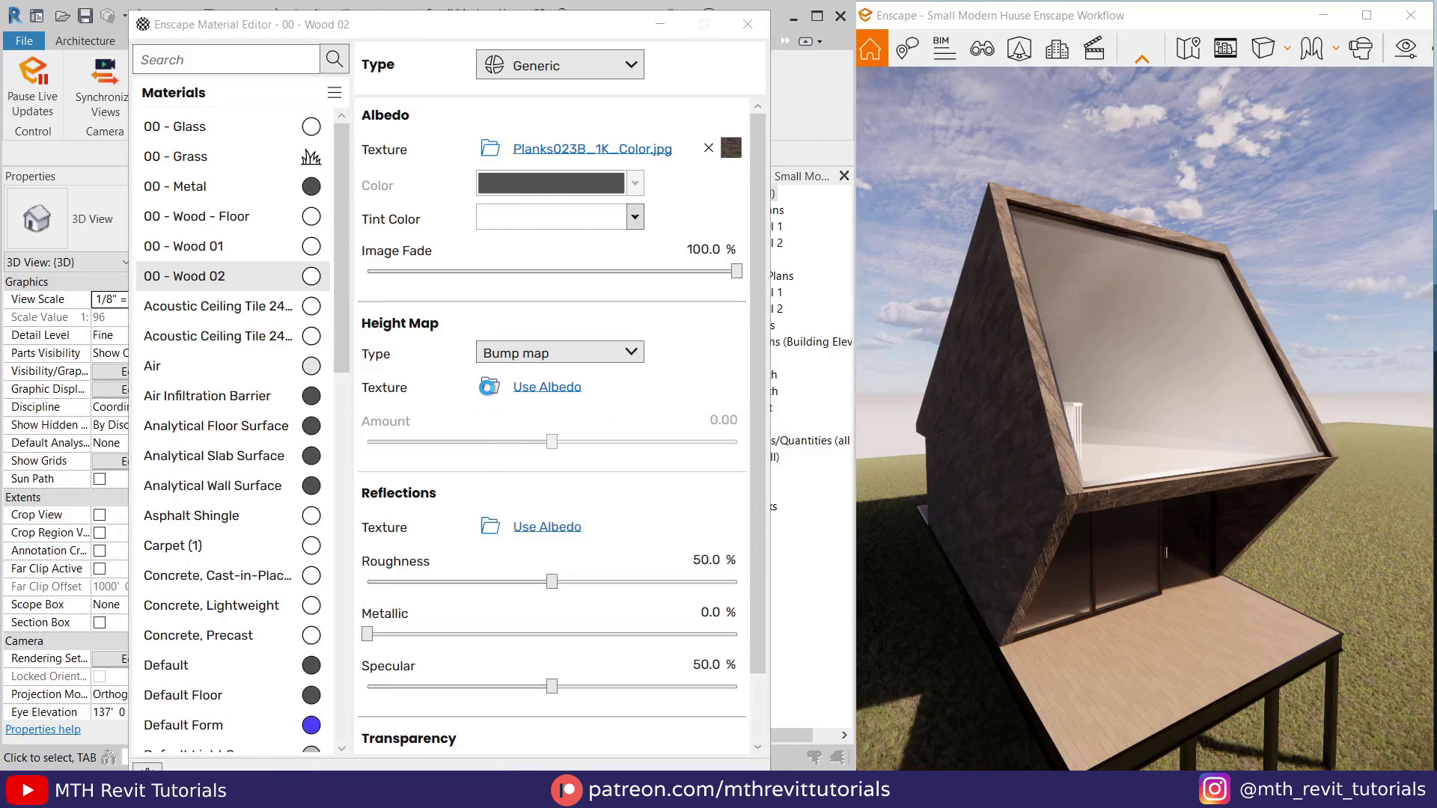
Step: Give 00 - Wood 02 a displacement map using the Planks023B_1K displacement image, with an amount of 0.83
{"action": "left_click", "coordinate": [489, 387]}
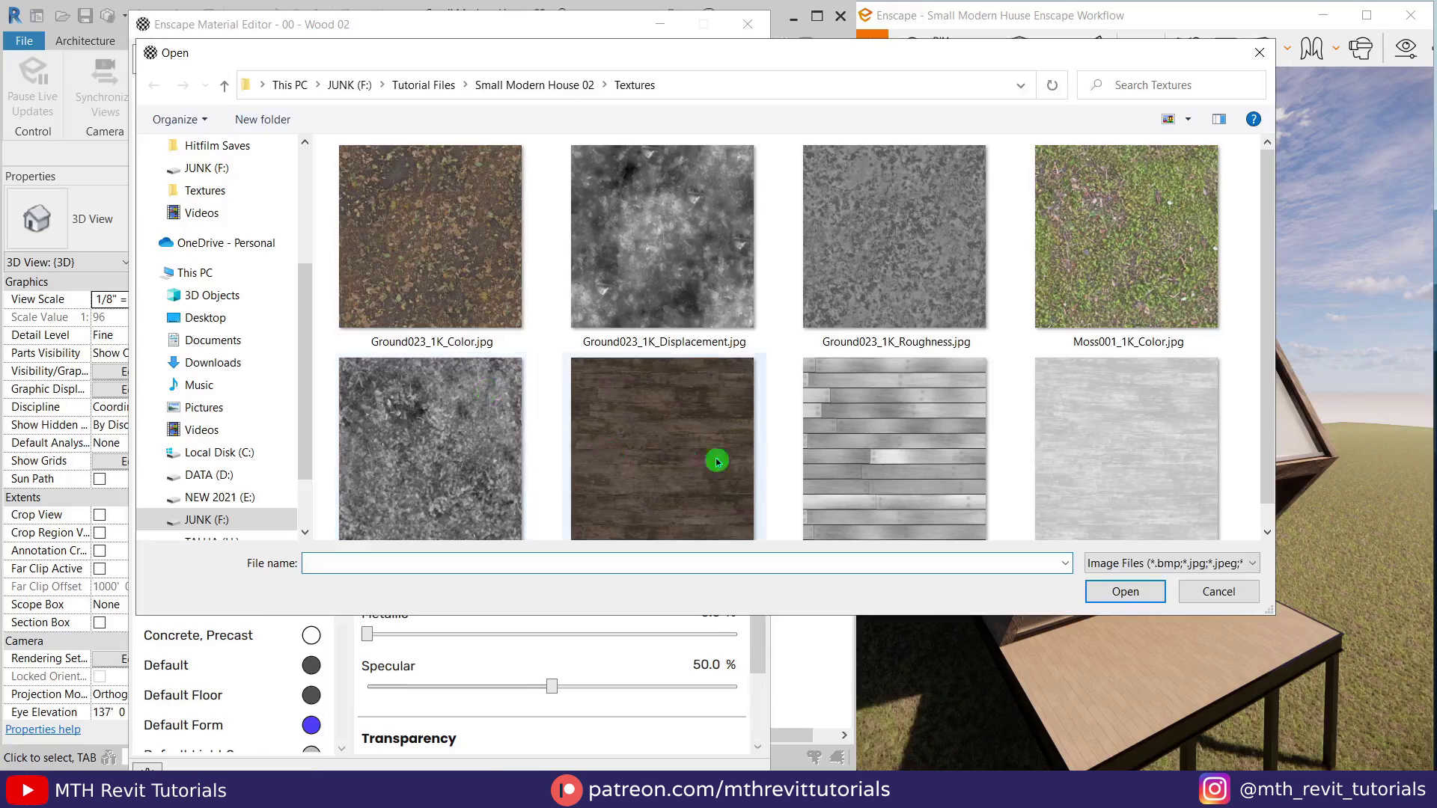
{"action": "double_click", "coordinate": [858, 476]}
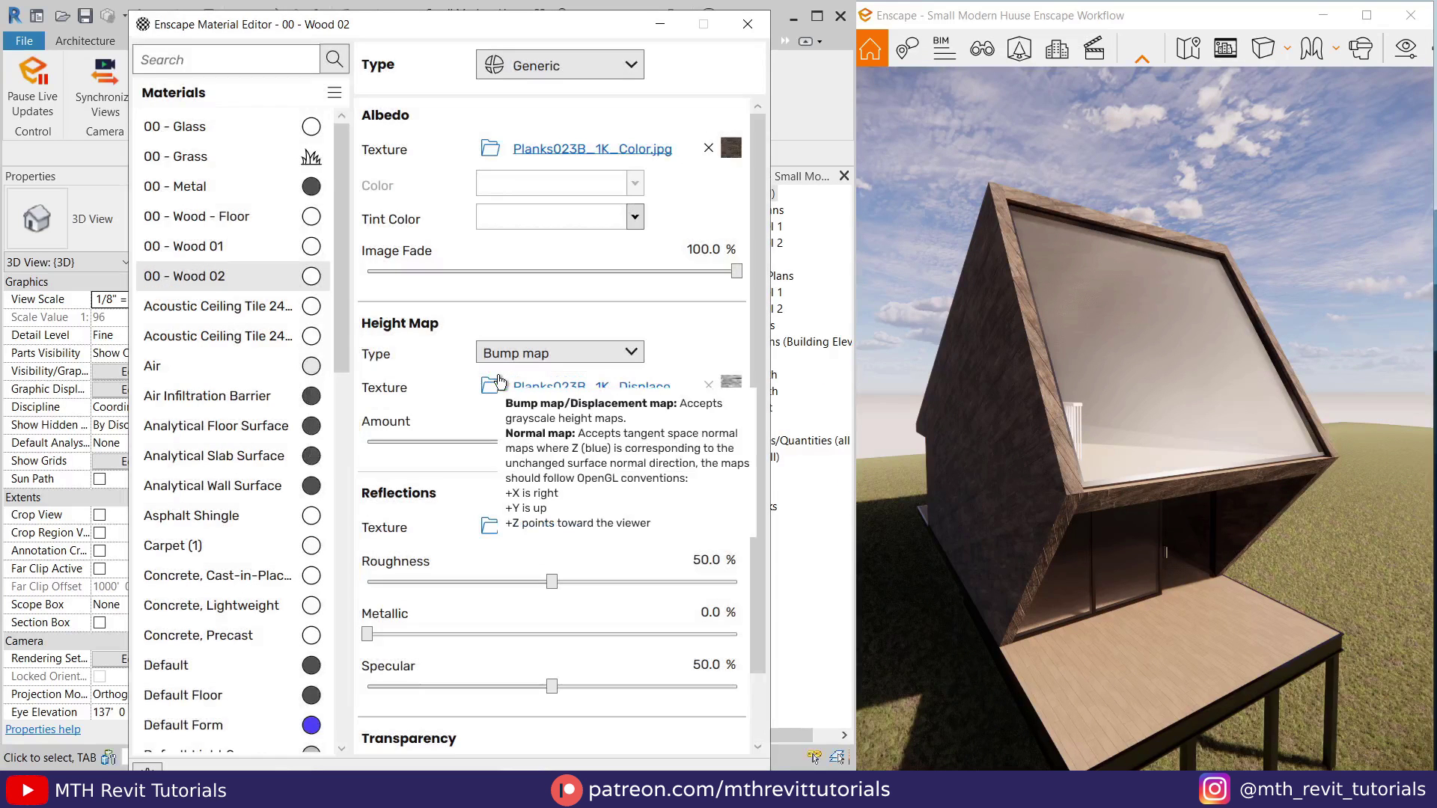
{"action": "left_click", "coordinate": [558, 352]}
{"action": "left_click", "coordinate": [524, 416]}
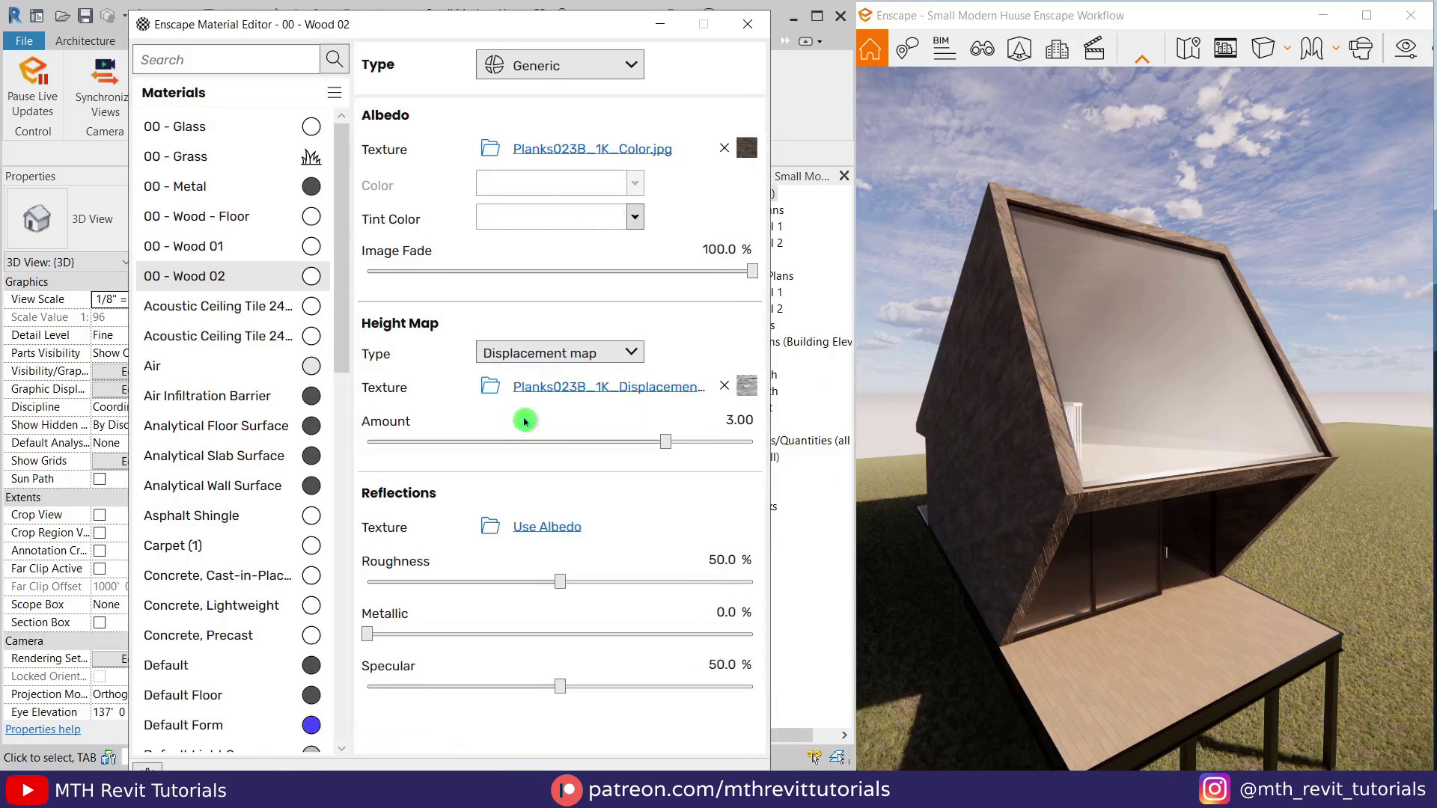
{"action": "left_click", "coordinate": [652, 455]}
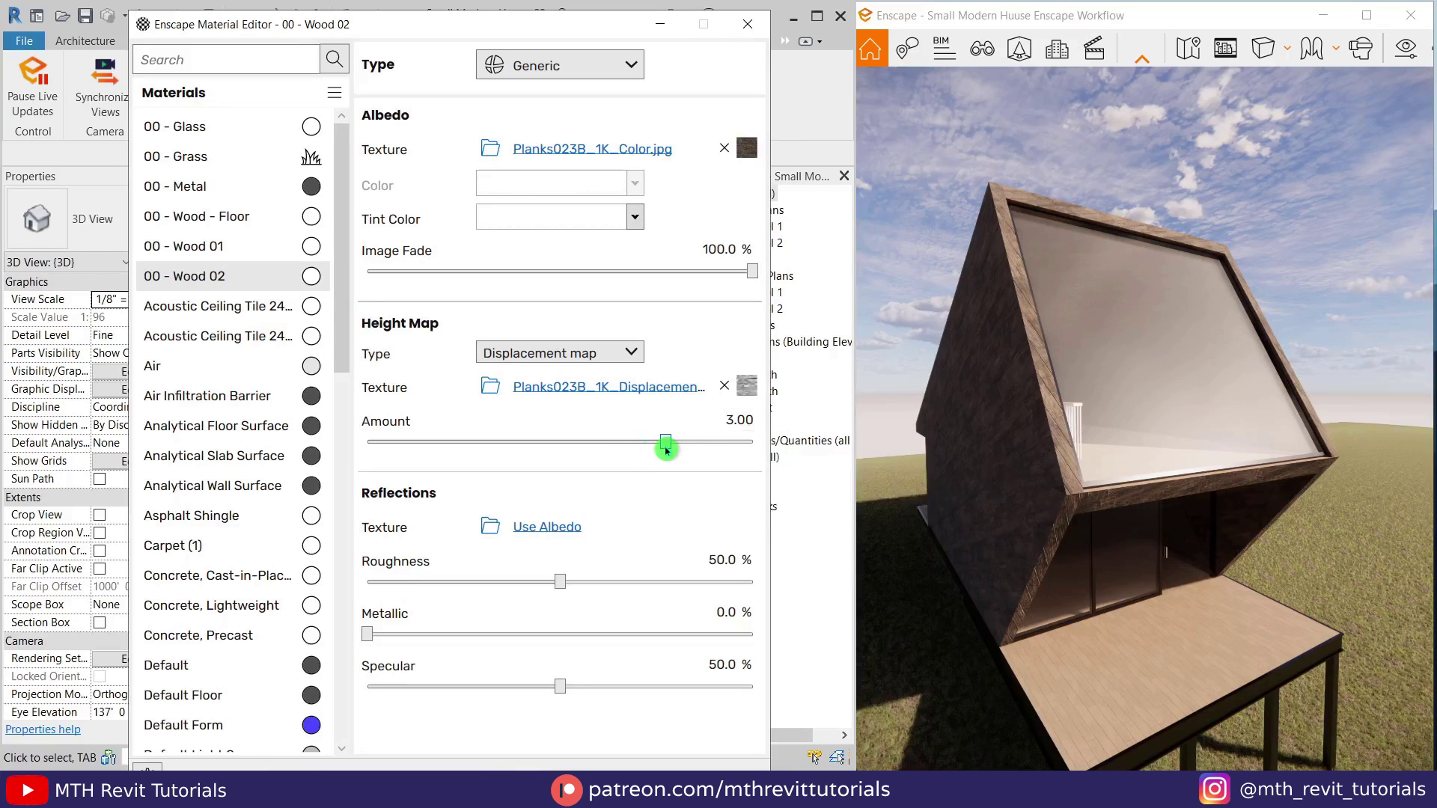
{"action": "left_click_drag", "start_coordinate": [666, 449], "coordinate": [617, 456]}
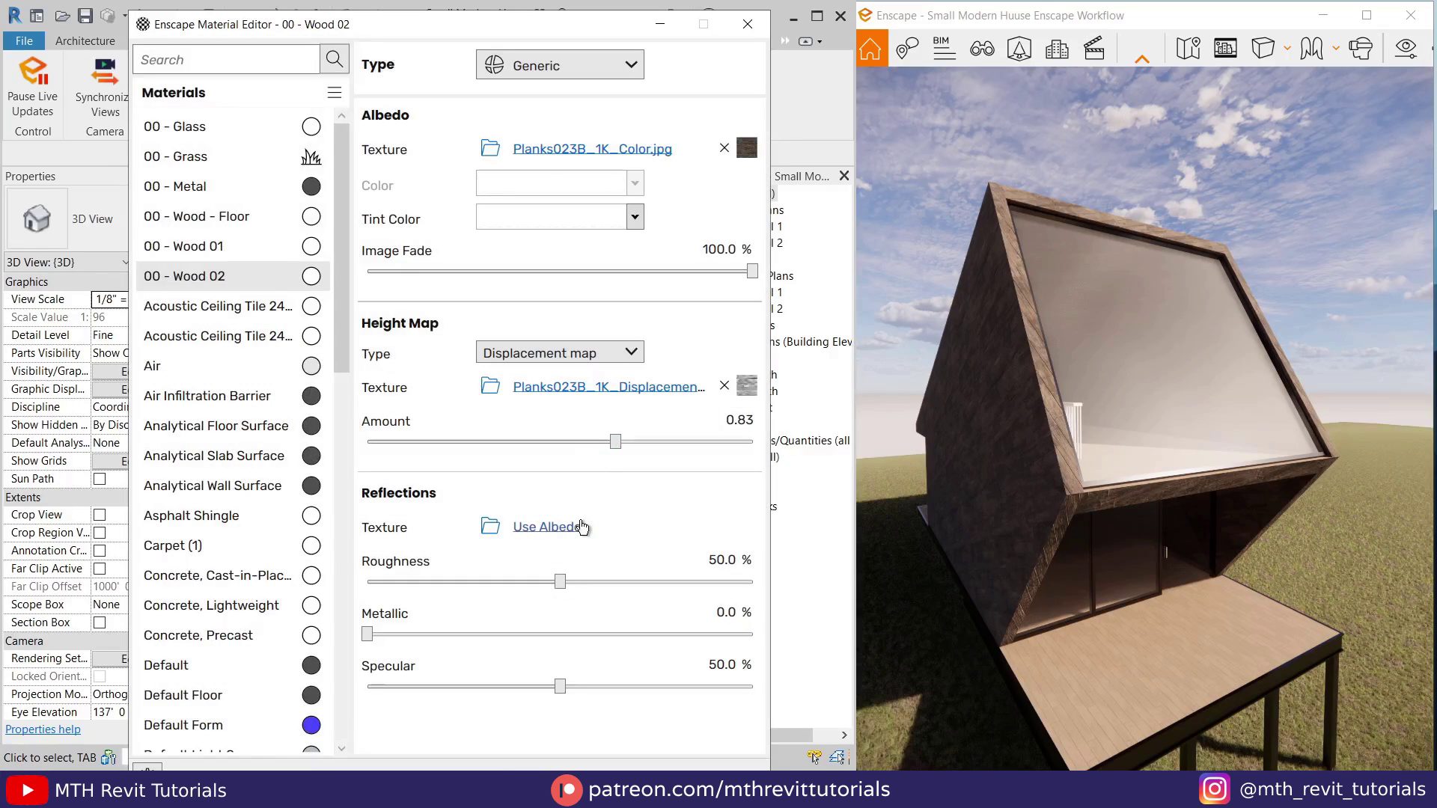
Step: Load the Planks023B_1K roughness image as the reflections texture of 00 - Wood 02 and close the material editor
{"action": "left_click", "coordinate": [492, 527]}
{"action": "scroll", "coordinate": [1058, 452], "scroll_direction": "down", "scroll_amount": 1}
{"action": "double_click", "coordinate": [1091, 459]}
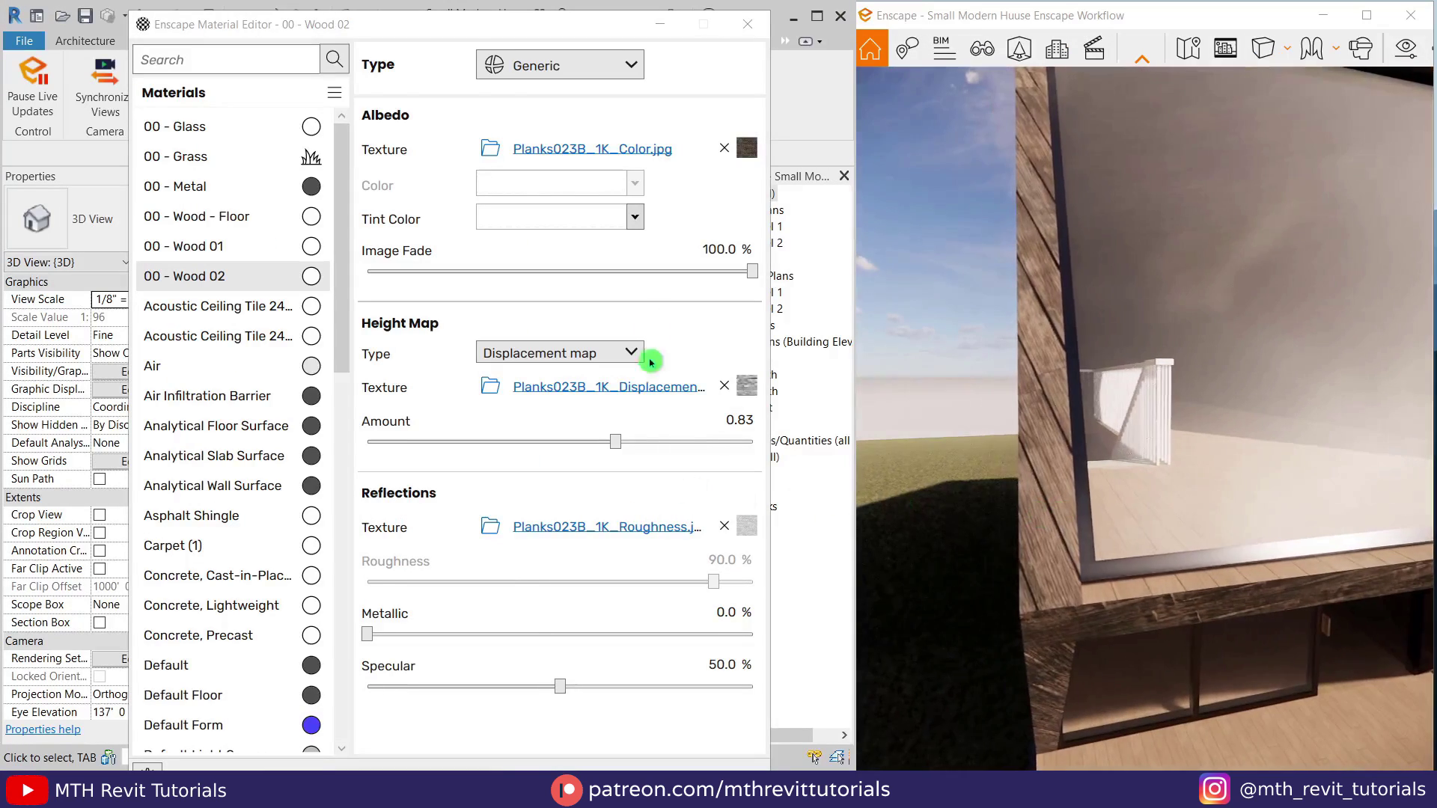
{"action": "left_click", "coordinate": [662, 150]}
{"action": "left_click", "coordinate": [746, 23]}
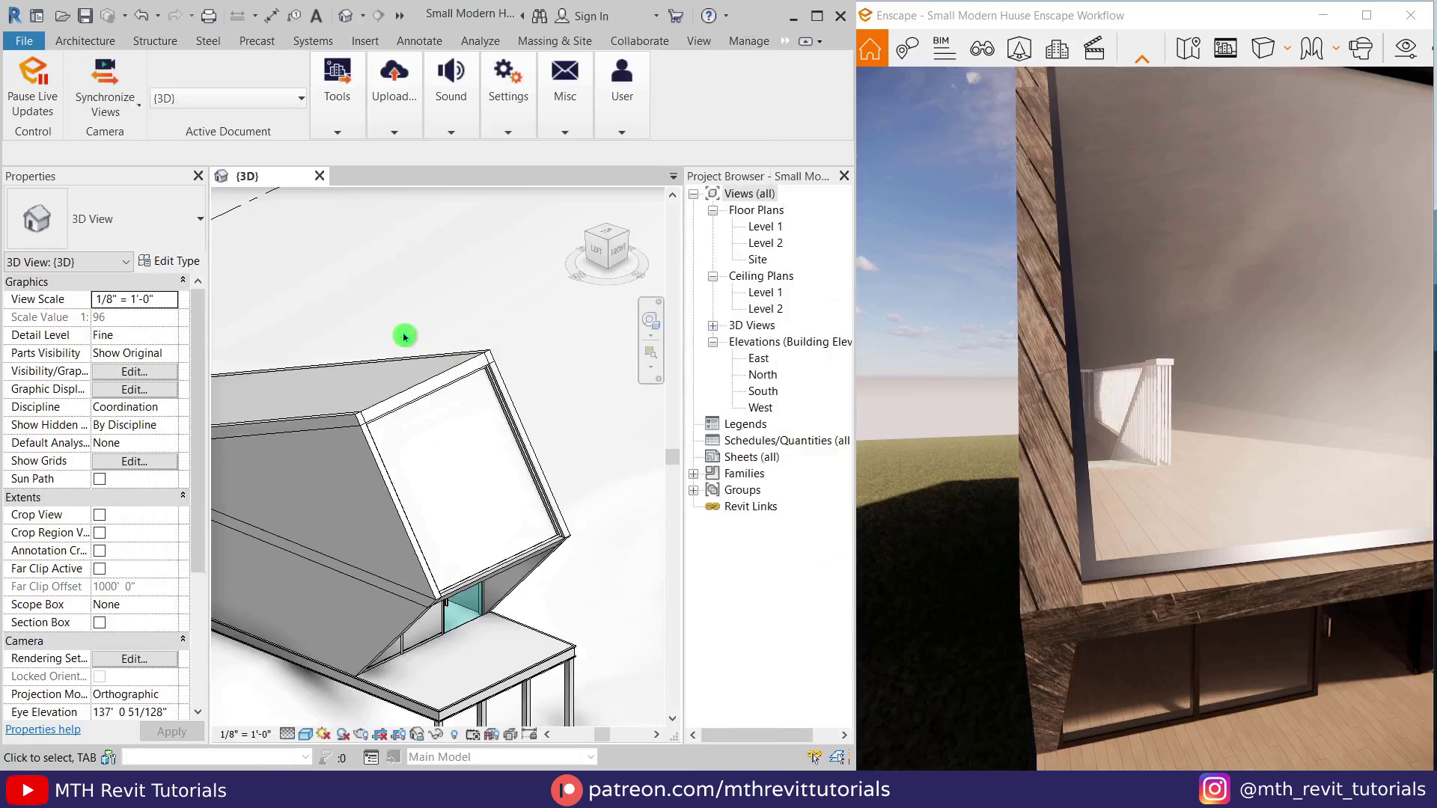
Step: Paint the front edge faces of the house's sloped frame with the 00 - Wood 02 material
{"action": "left_click", "coordinate": [801, 96]}
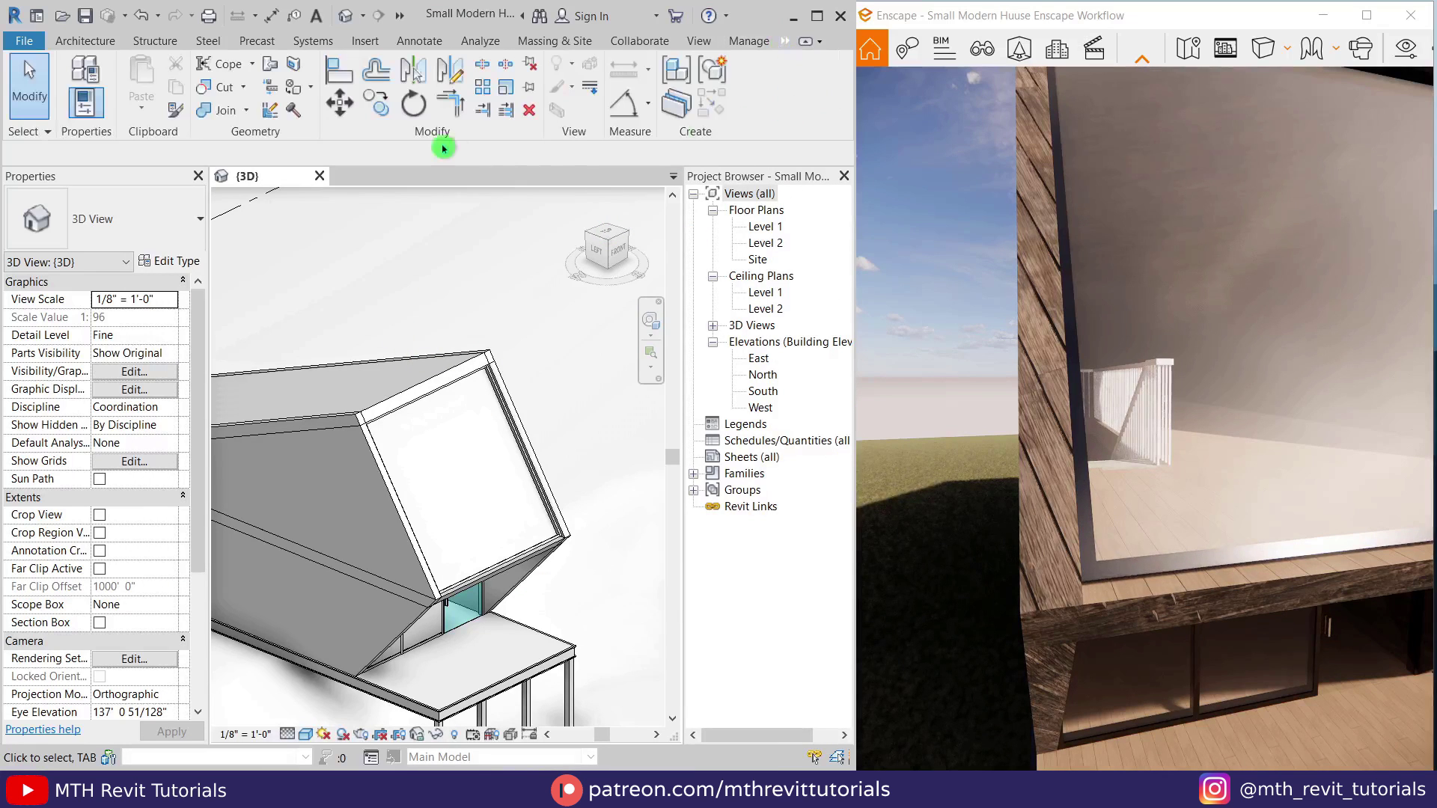
{"action": "left_click", "coordinate": [294, 90]}
{"action": "scroll", "coordinate": [394, 374], "scroll_direction": "up", "scroll_amount": 5}
{"action": "scroll", "coordinate": [376, 404], "scroll_direction": "down", "scroll_amount": 3}
{"action": "middle_click_drag", "start_coordinate": [517, 389], "coordinate": [352, 390]}
{"action": "scroll", "coordinate": [362, 374], "scroll_direction": "up", "scroll_amount": 3}
{"action": "scroll", "coordinate": [299, 355], "scroll_direction": "down", "scroll_amount": 3}
{"action": "middle_click_drag", "start_coordinate": [450, 517], "coordinate": [438, 419]}
{"action": "scroll", "coordinate": [382, 516], "scroll_direction": "up", "scroll_amount": 3}
{"action": "middle_click_drag", "start_coordinate": [385, 520], "coordinate": [402, 479], "text": "shift"}
{"action": "scroll", "coordinate": [405, 472], "scroll_direction": "down", "scroll_amount": 3}
{"action": "left_click", "coordinate": [1195, 170]}
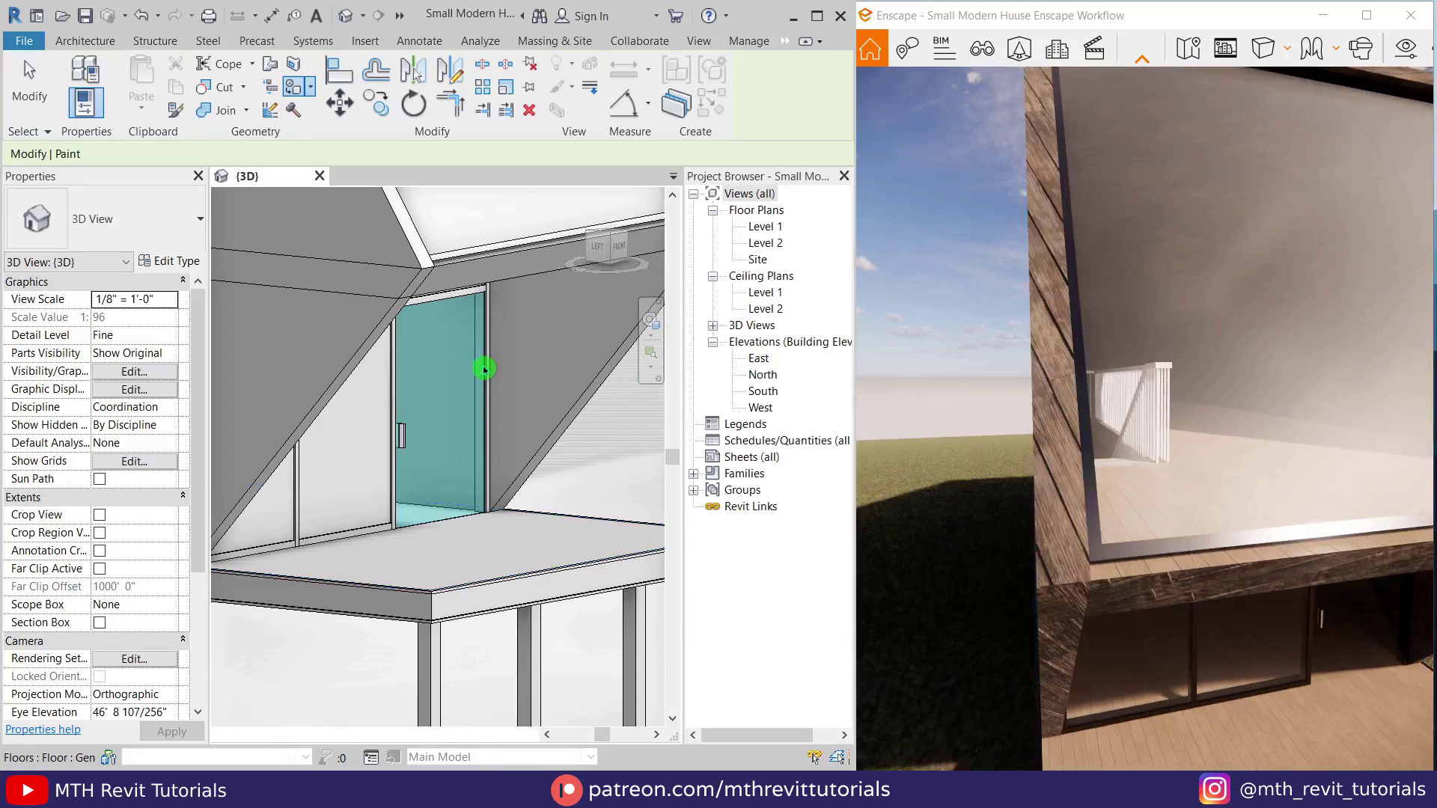
Step: Paint the floor slab face above the entrance door with 00 - Wood 02
{"action": "mouse_move", "coordinate": [1078, 356]}
{"action": "right_mouse_down"}
{"action": "mouse_move", "coordinate": [1024, 552]}
{"action": "mouse_move", "coordinate": [1168, 536]}
{"action": "mouse_move", "coordinate": [1026, 550]}
{"action": "mouse_move", "coordinate": [954, 524]}
{"action": "mouse_move", "coordinate": [950, 502]}
{"action": "mouse_move", "coordinate": [1018, 412]}
{"action": "right_mouse_up"}
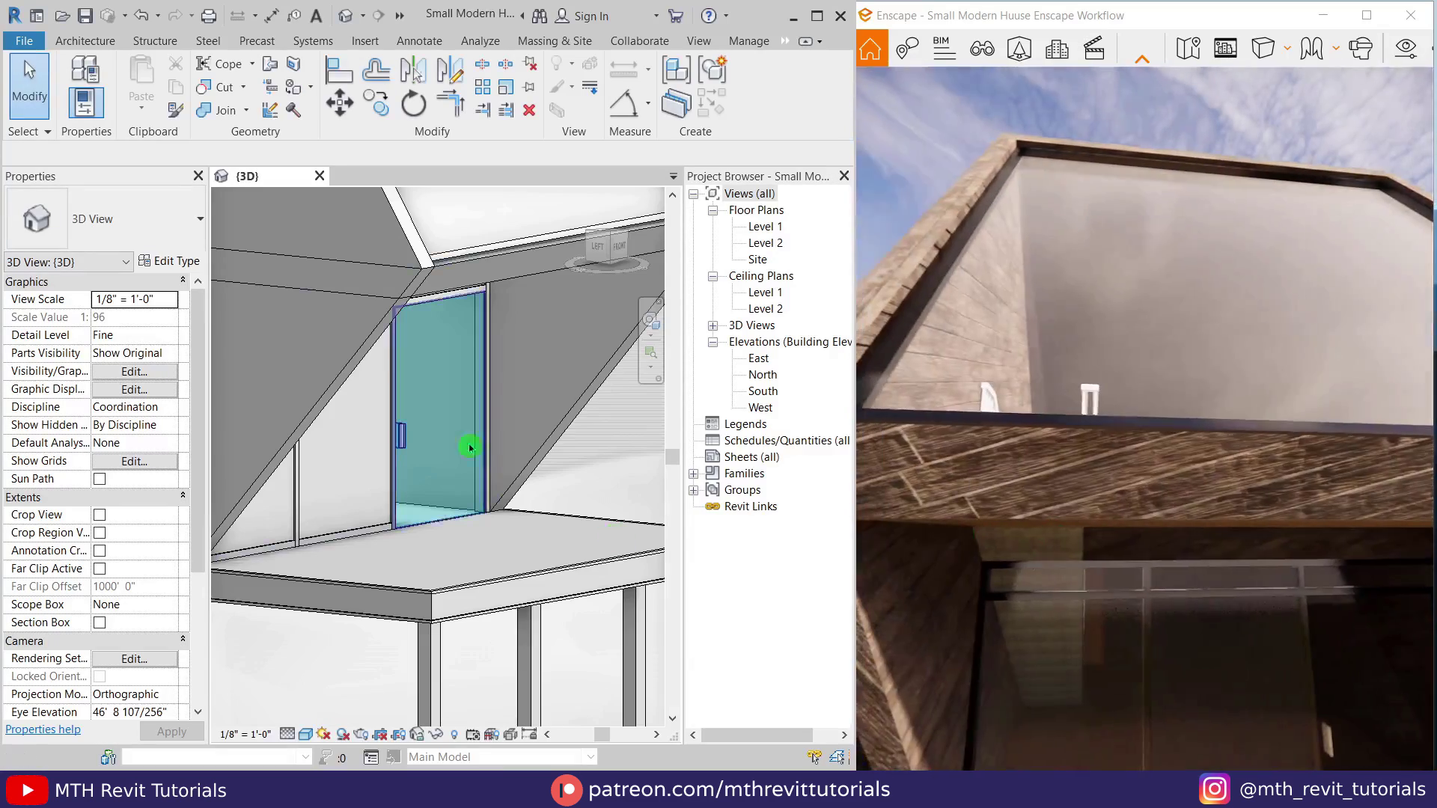
{"action": "scroll", "coordinate": [459, 227], "scroll_direction": "up", "scroll_amount": 2}
{"action": "left_click", "coordinate": [295, 87]}
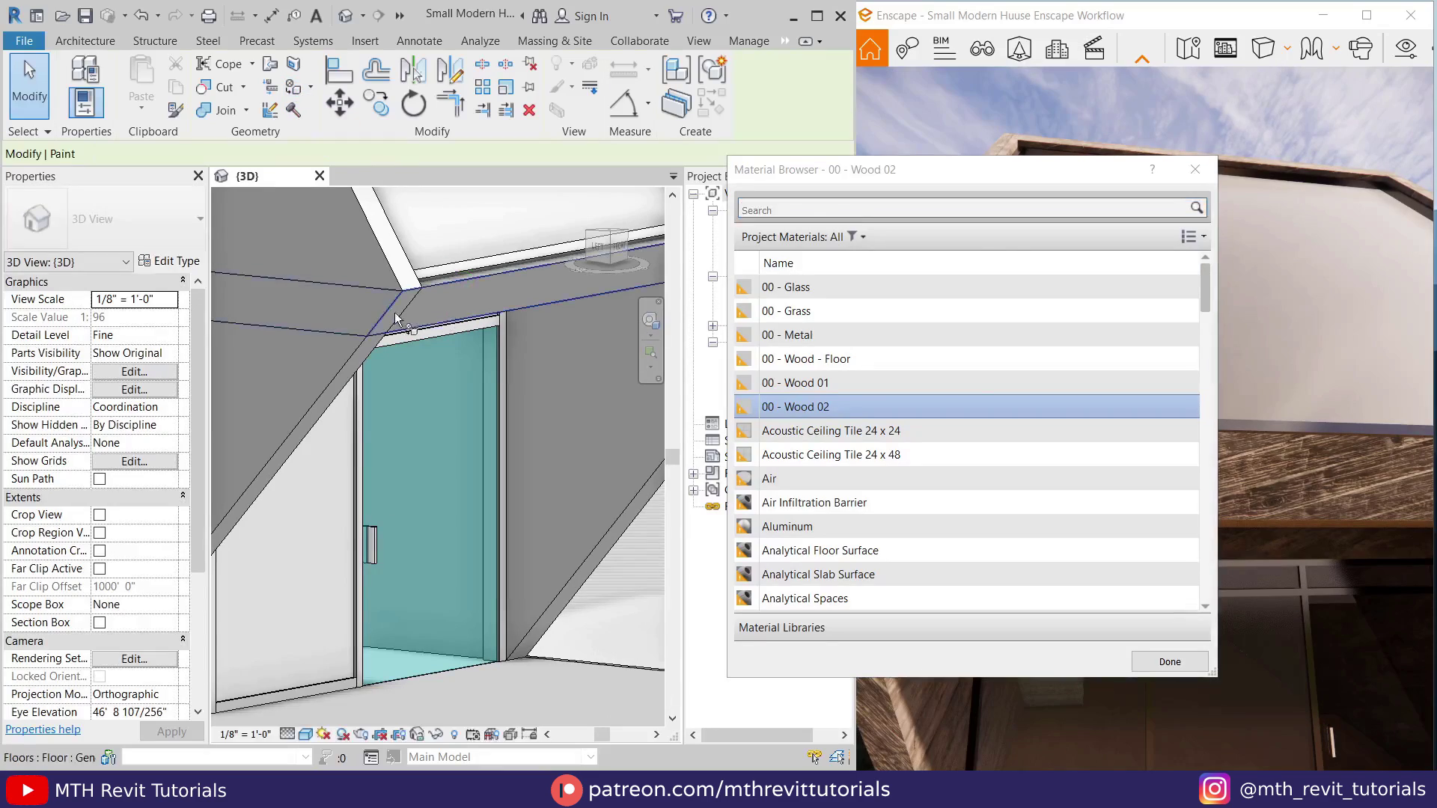
{"action": "key", "text": "Escape"}
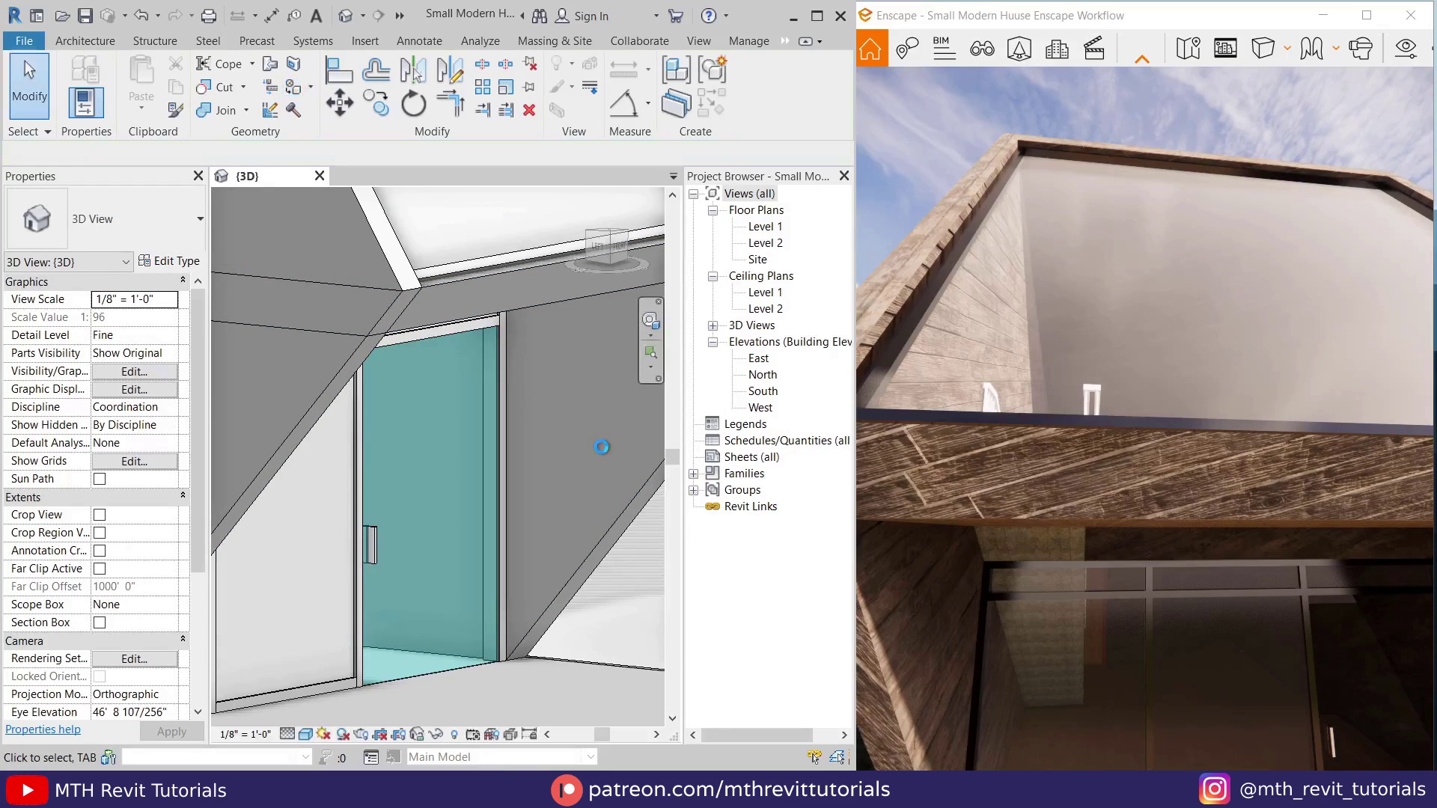
Step: Create a new project material named 00 - Wood 03
{"action": "scroll", "coordinate": [1028, 542], "scroll_direction": "down", "scroll_amount": 3}
{"action": "scroll", "coordinate": [1028, 542], "scroll_direction": "down", "scroll_amount": 4}
{"action": "right_click_drag", "start_coordinate": [1028, 542], "coordinate": [1056, 584]}
{"action": "scroll", "coordinate": [1030, 542], "scroll_direction": "up", "scroll_amount": 6}
{"action": "scroll", "coordinate": [1028, 542], "scroll_direction": "down", "scroll_amount": 3}
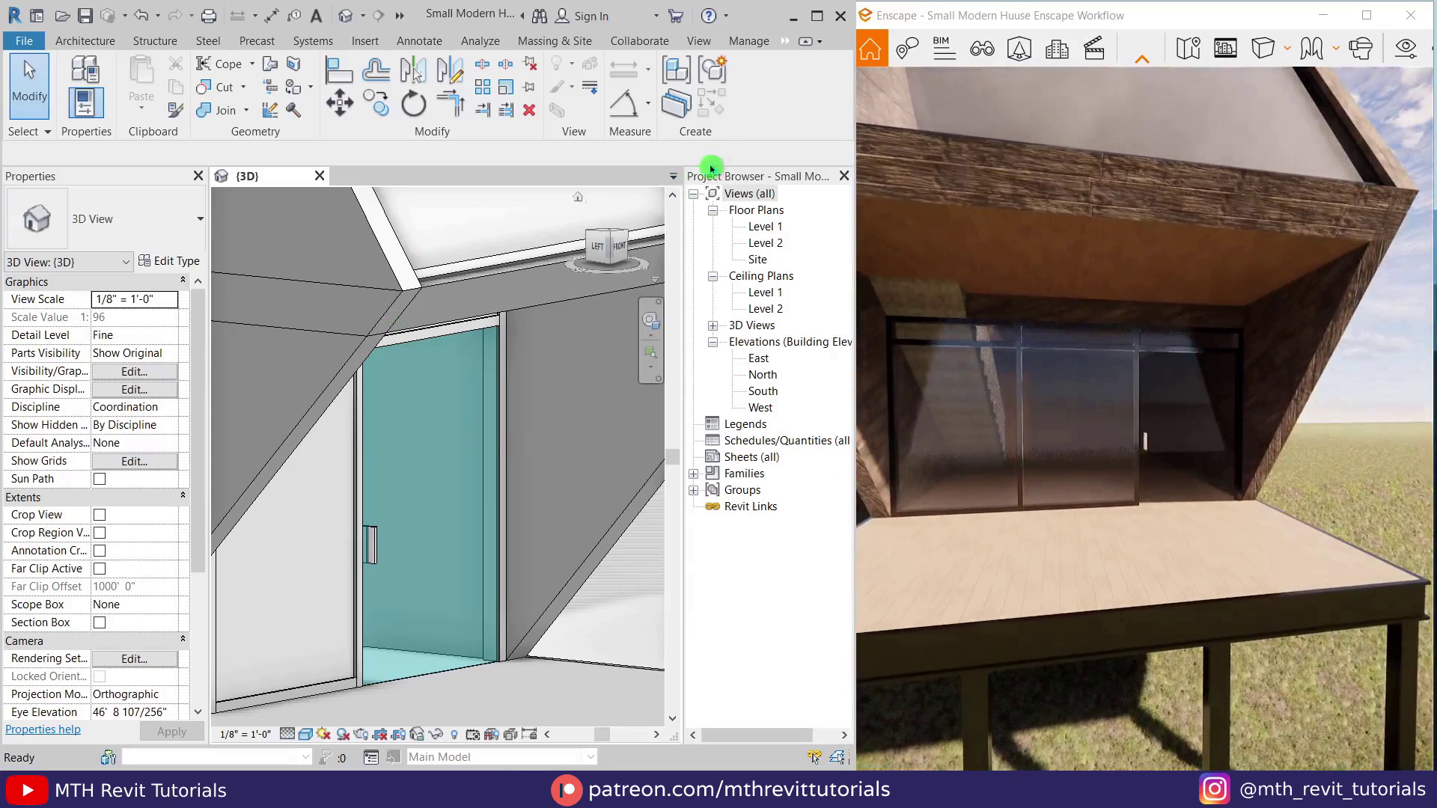
{"action": "left_click", "coordinate": [748, 40]}
{"action": "left_click", "coordinate": [92, 114]}
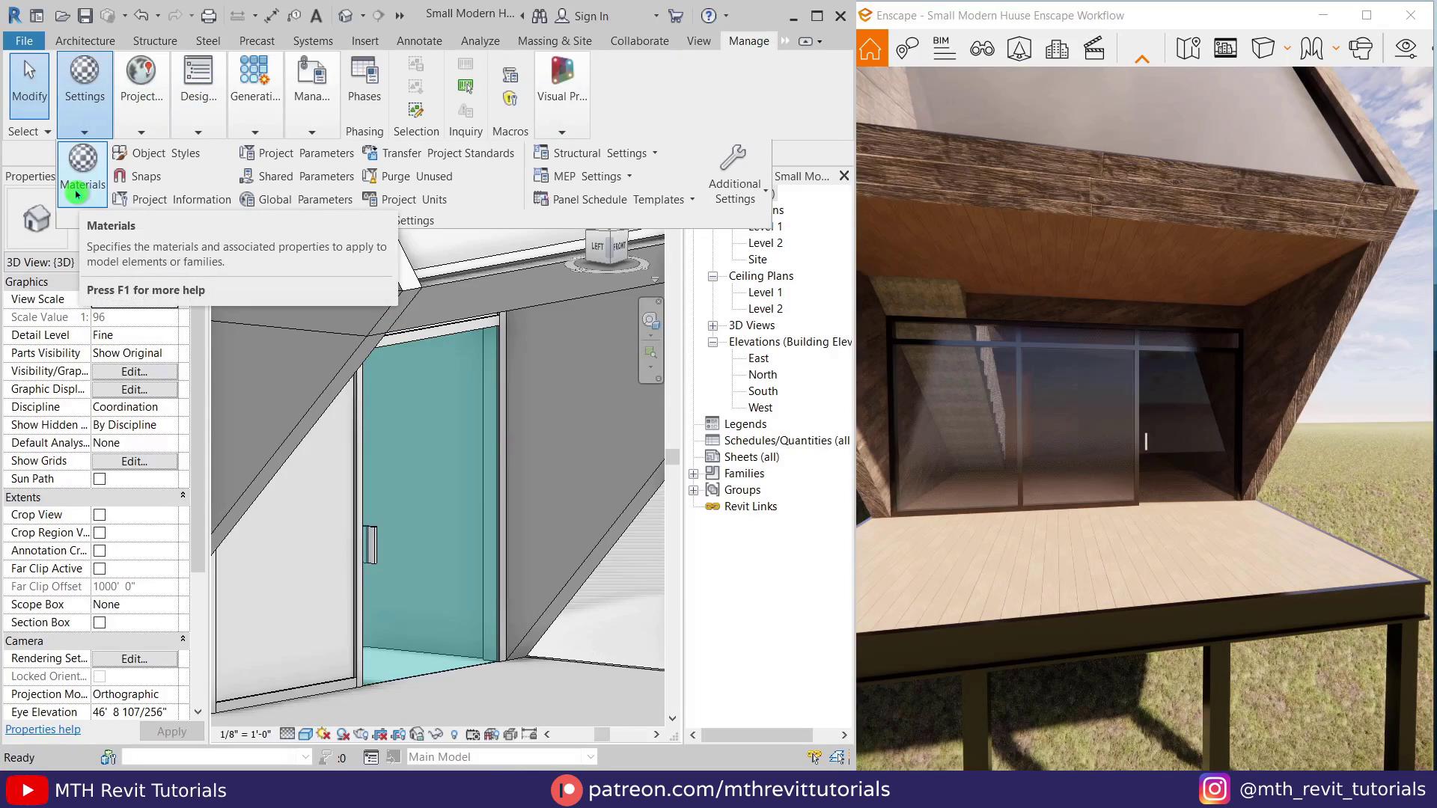
{"action": "left_click", "coordinate": [76, 194]}
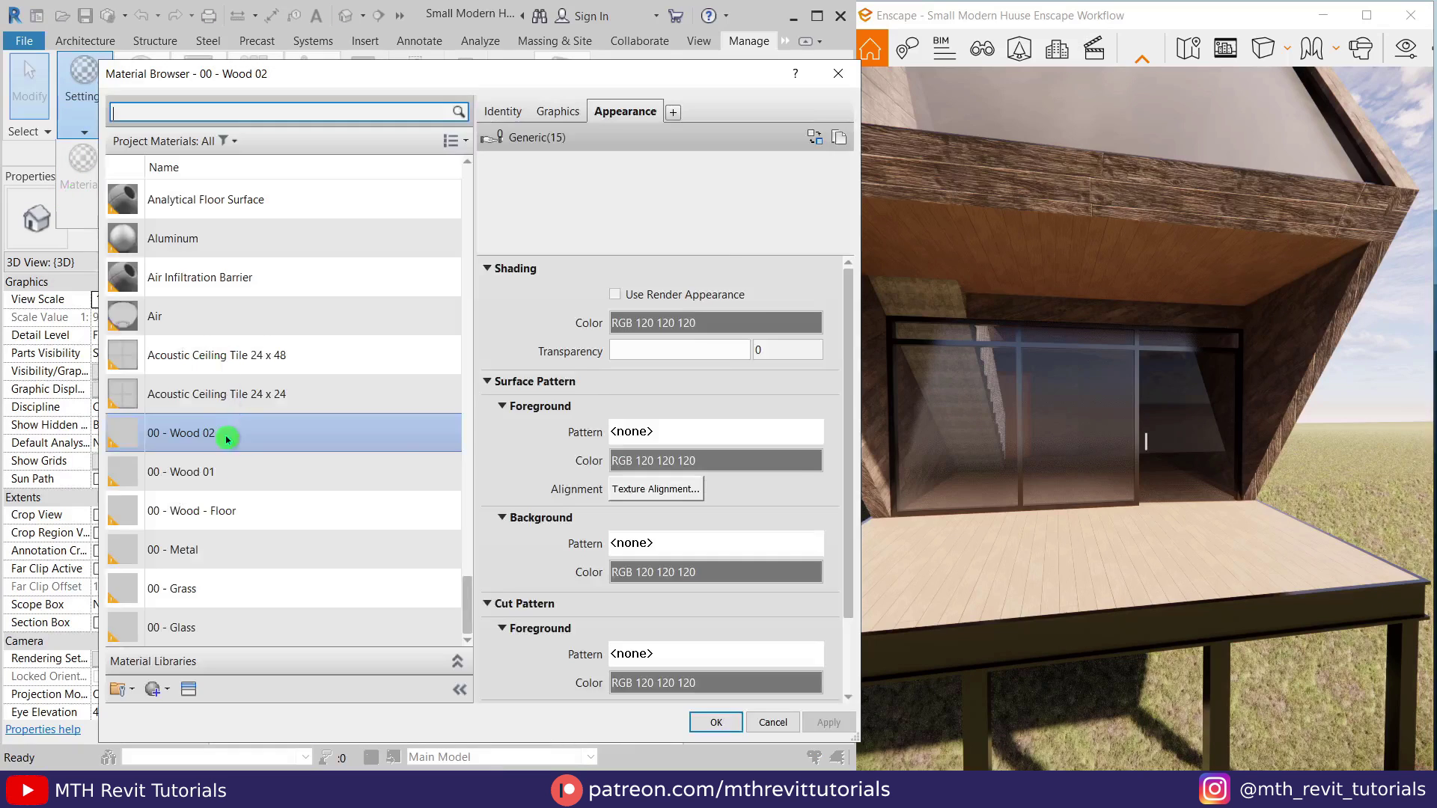
{"action": "left_click", "coordinate": [158, 689]}
{"action": "left_click", "coordinate": [178, 710]}
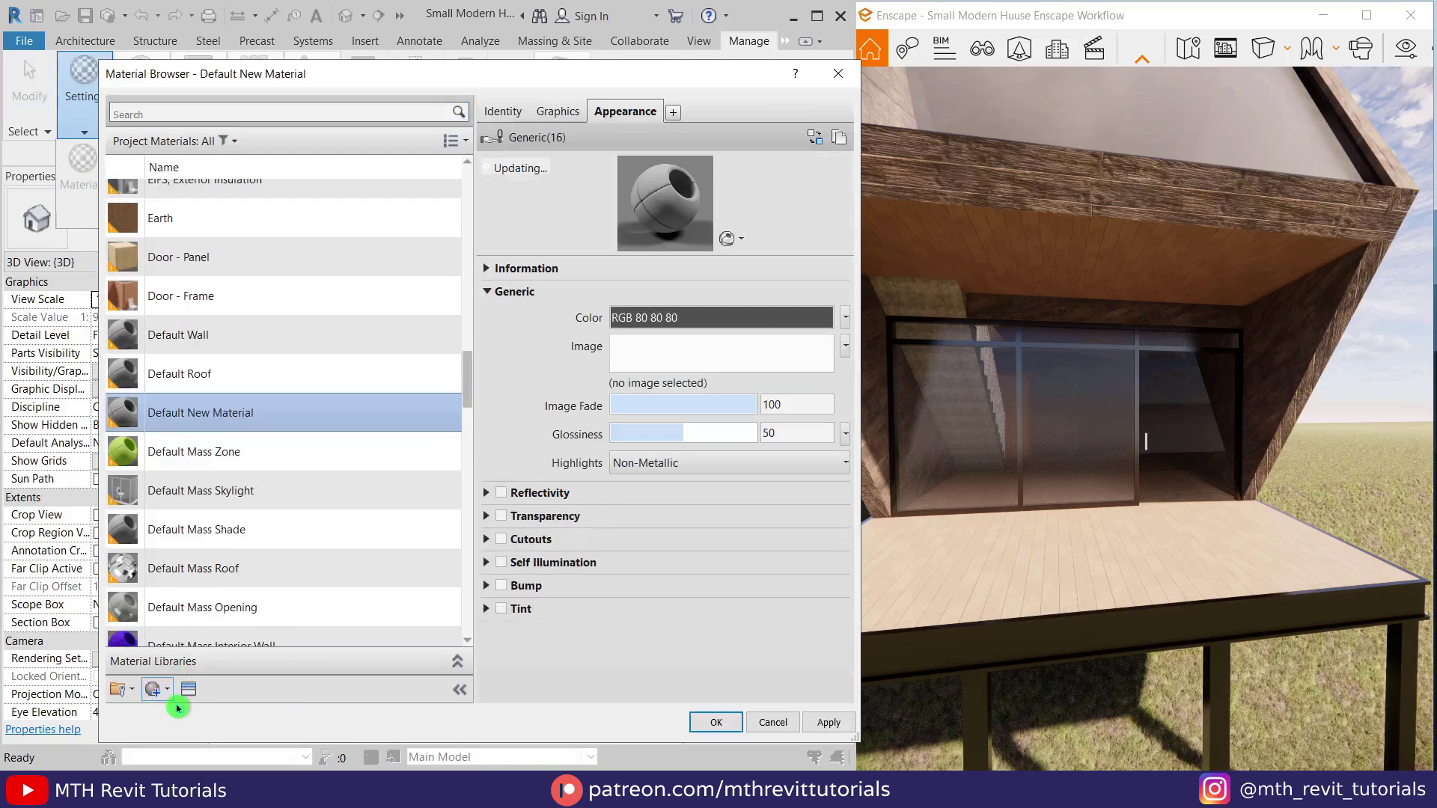
{"action": "right_click", "coordinate": [255, 390]}
{"action": "key", "text": "Return"}
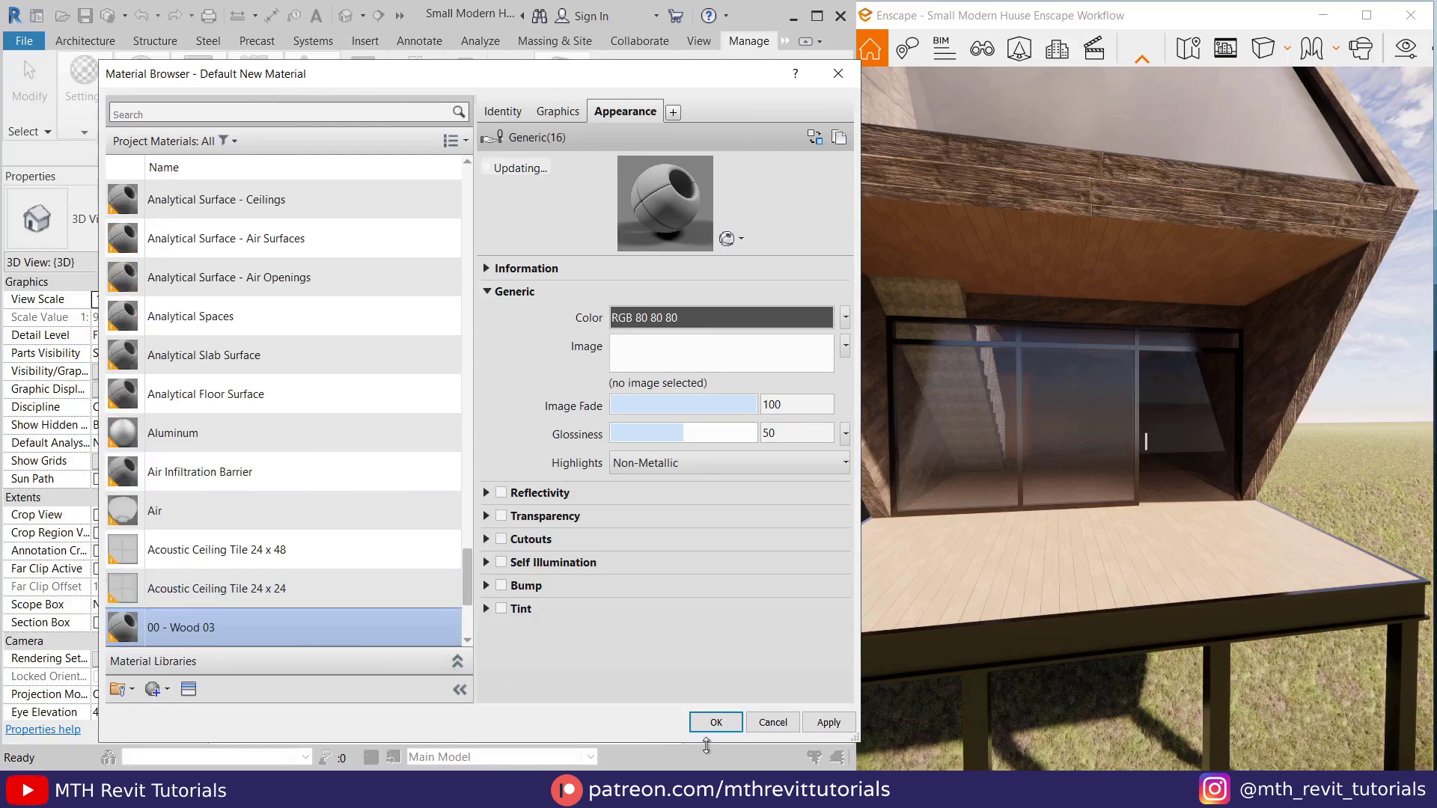
{"action": "left_click", "coordinate": [716, 722]}
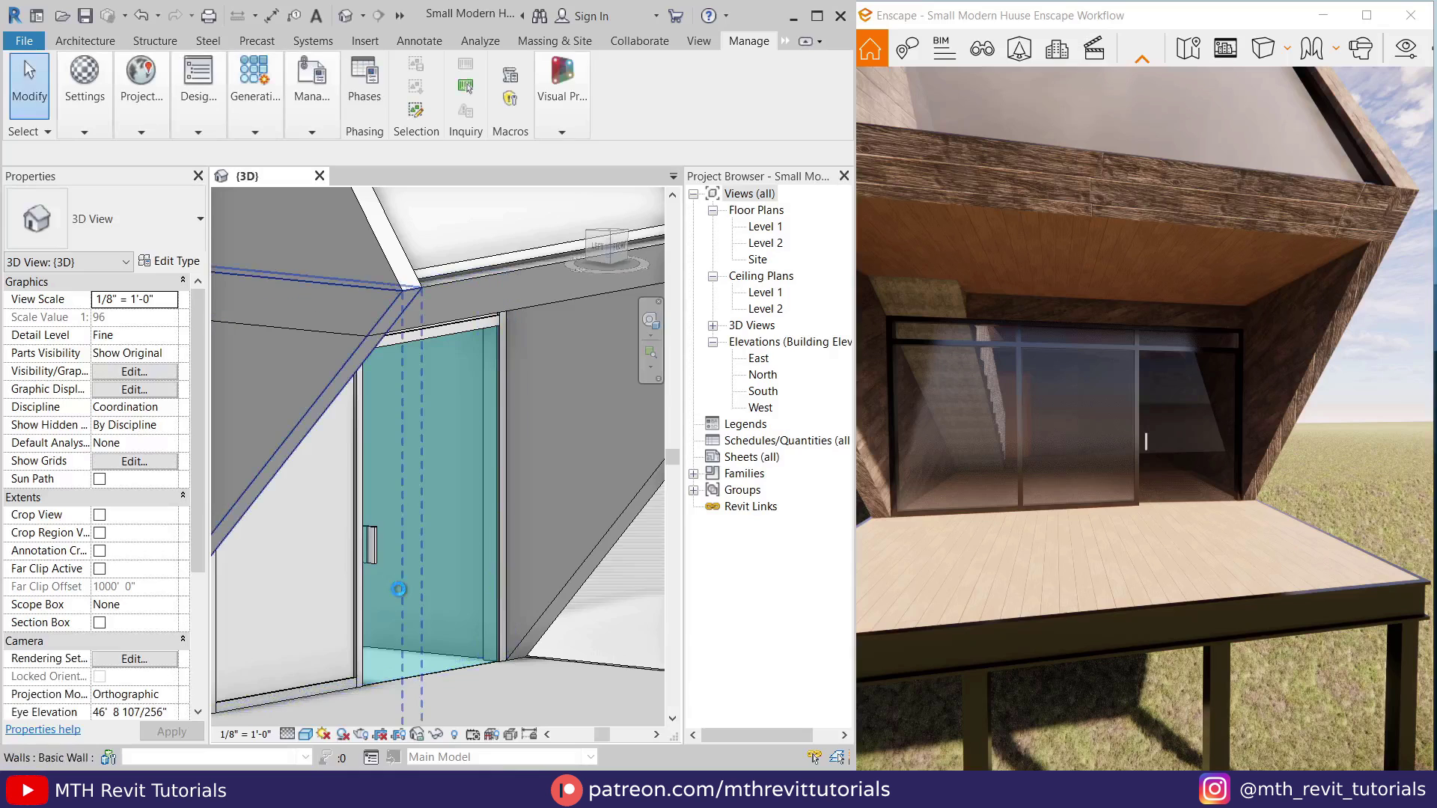
Step: Open the 00 - Wood 03 material in the Enscape Material Editor
{"action": "left_click", "coordinate": [815, 97]}
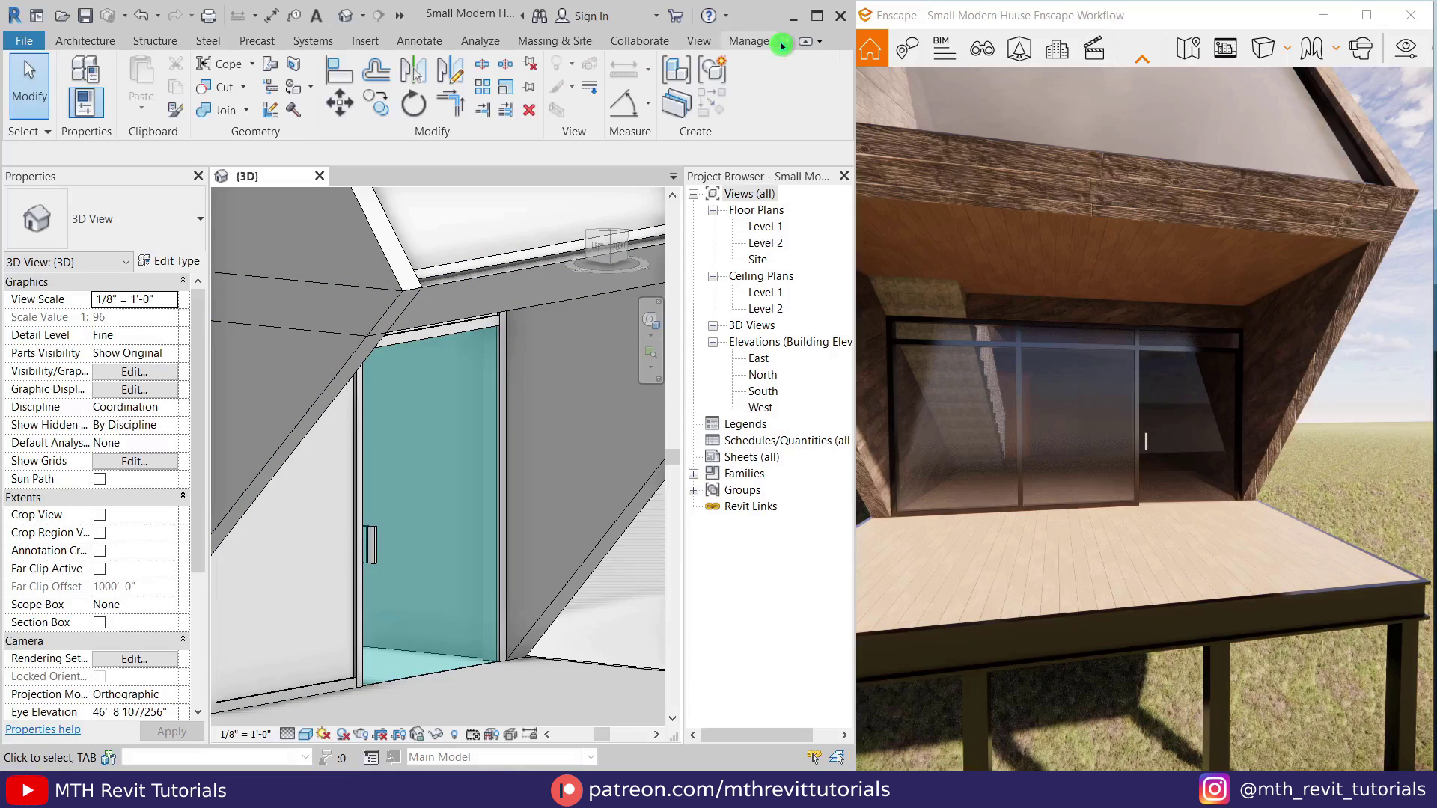
{"action": "left_click", "coordinate": [785, 40]}
{"action": "left_click", "coordinate": [801, 78]}
{"action": "left_click", "coordinate": [337, 82]}
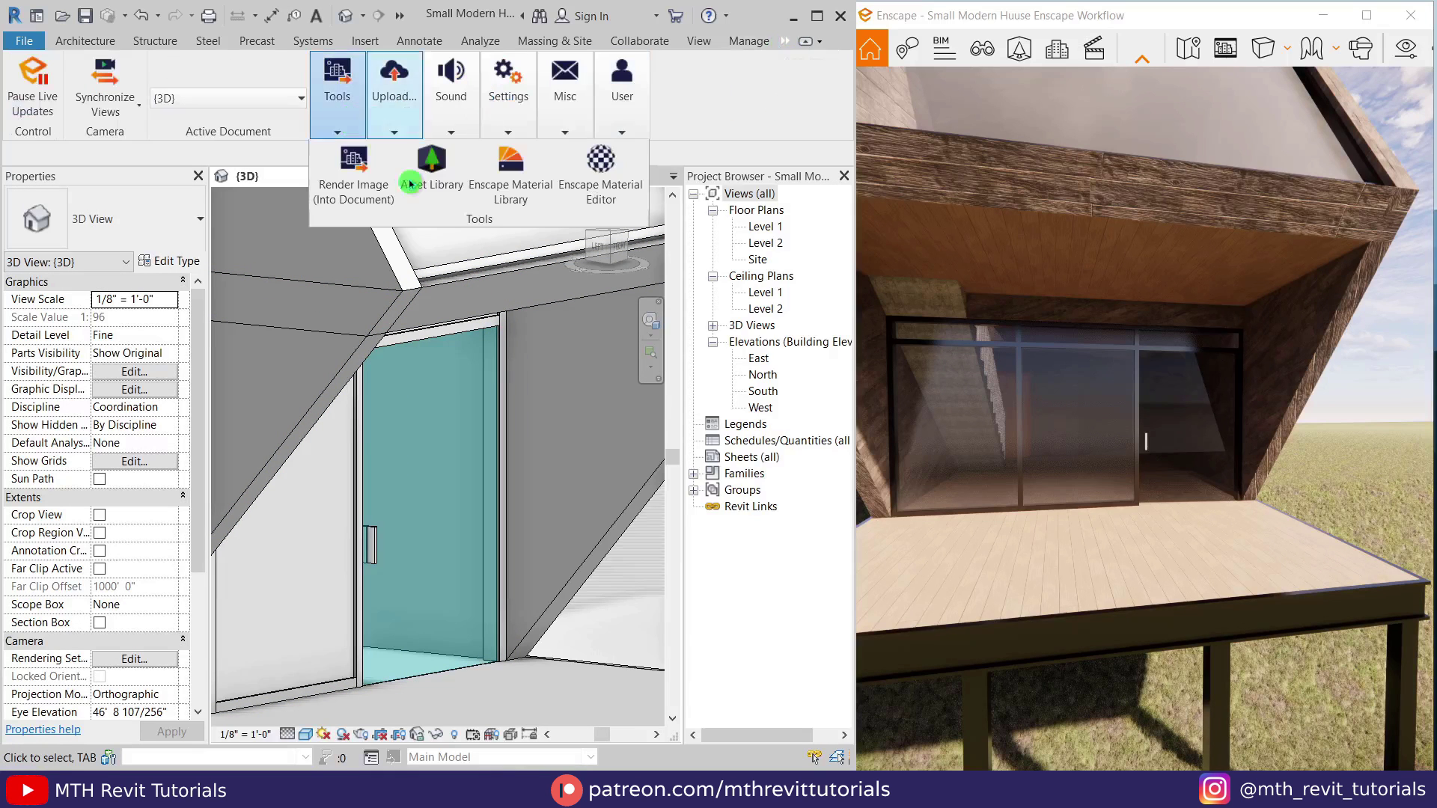
{"action": "left_click", "coordinate": [611, 194]}
{"action": "left_click", "coordinate": [208, 256]}
{"action": "left_click", "coordinate": [201, 317]}
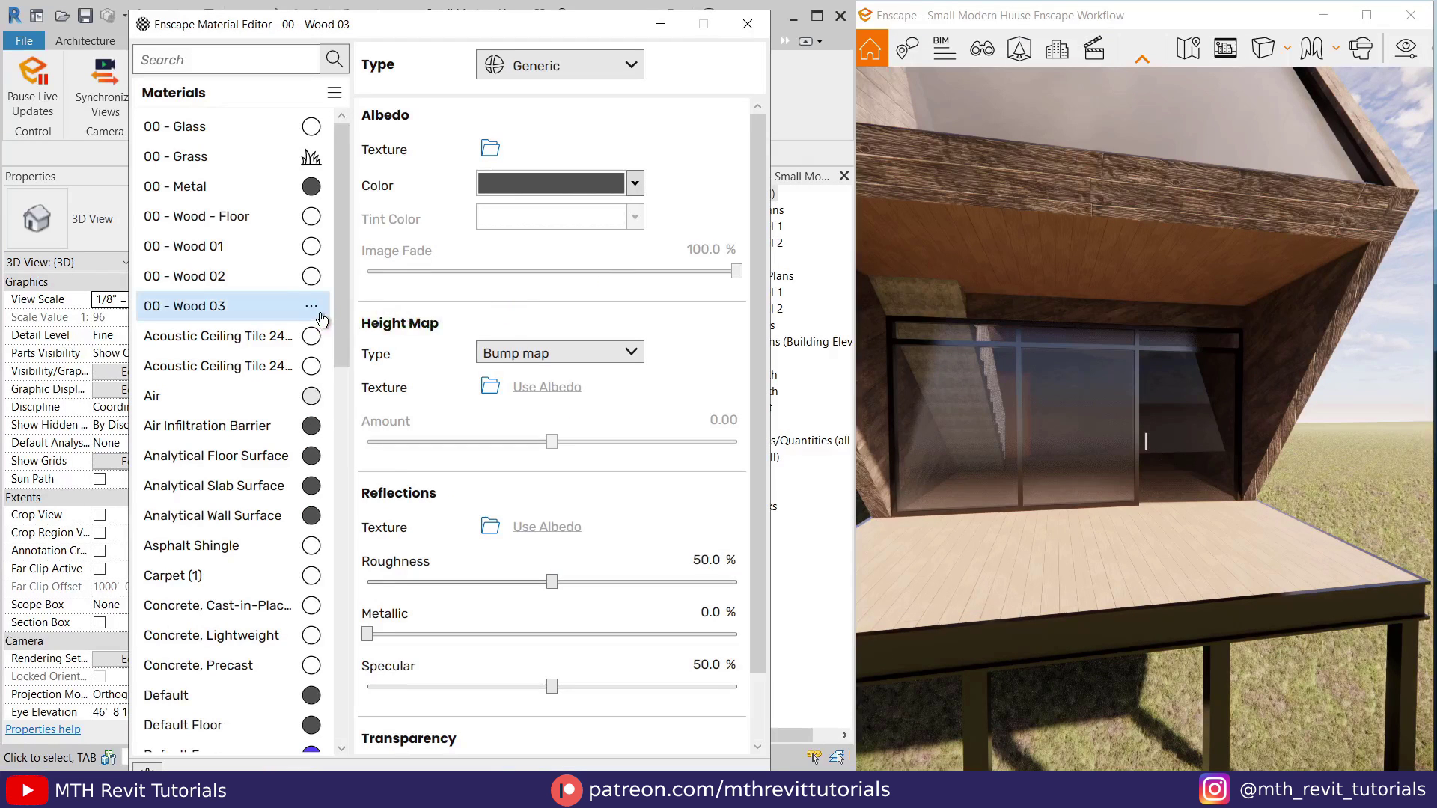
Step: Replace the 00 - Wood 03 material with Wood 14 from the Enscape library's Wood category
{"action": "left_click", "coordinate": [402, 394]}
{"action": "left_click", "coordinate": [213, 641]}
{"action": "scroll", "coordinate": [524, 472], "scroll_direction": "down", "scroll_amount": 5}
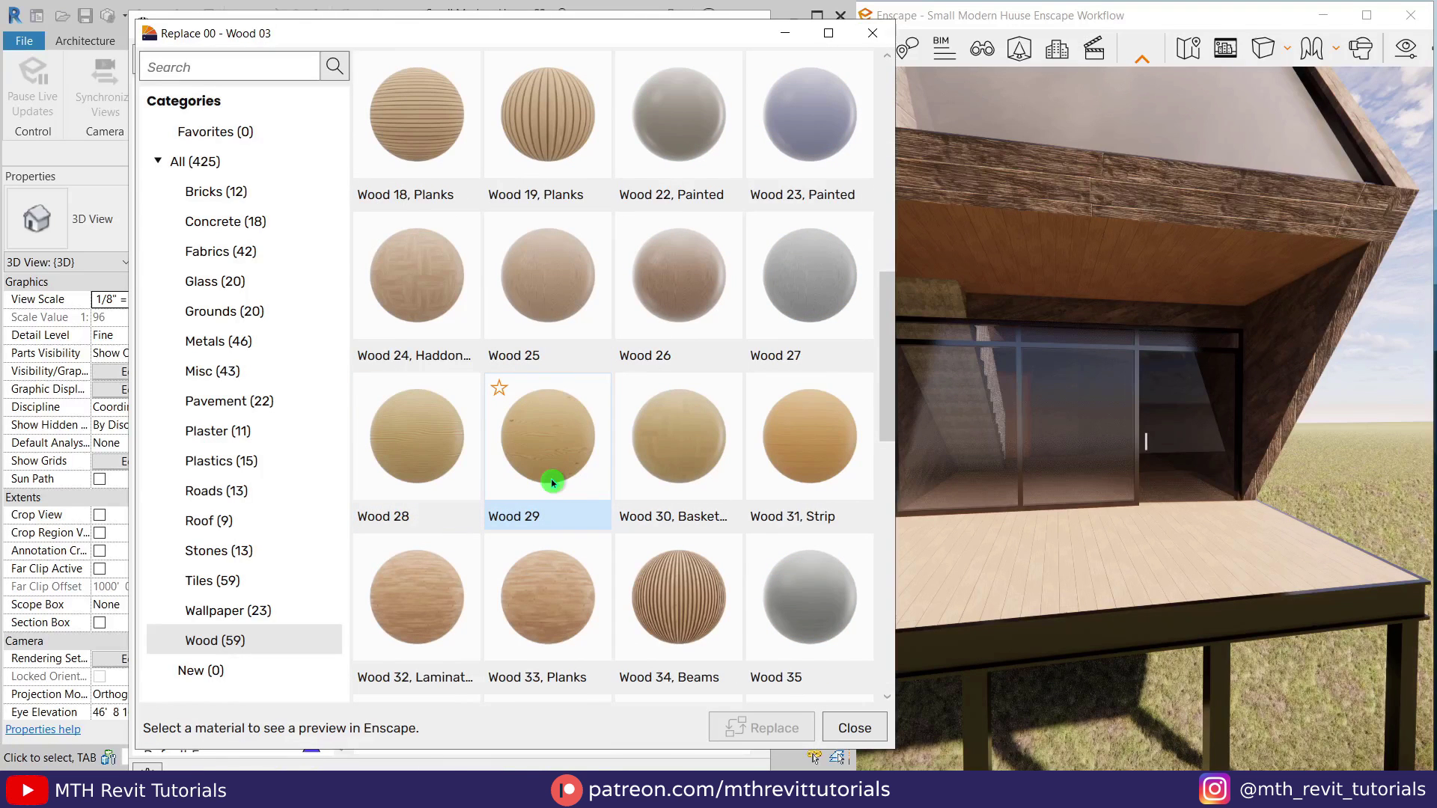
{"action": "scroll", "coordinate": [552, 483], "scroll_direction": "up", "scroll_amount": 1}
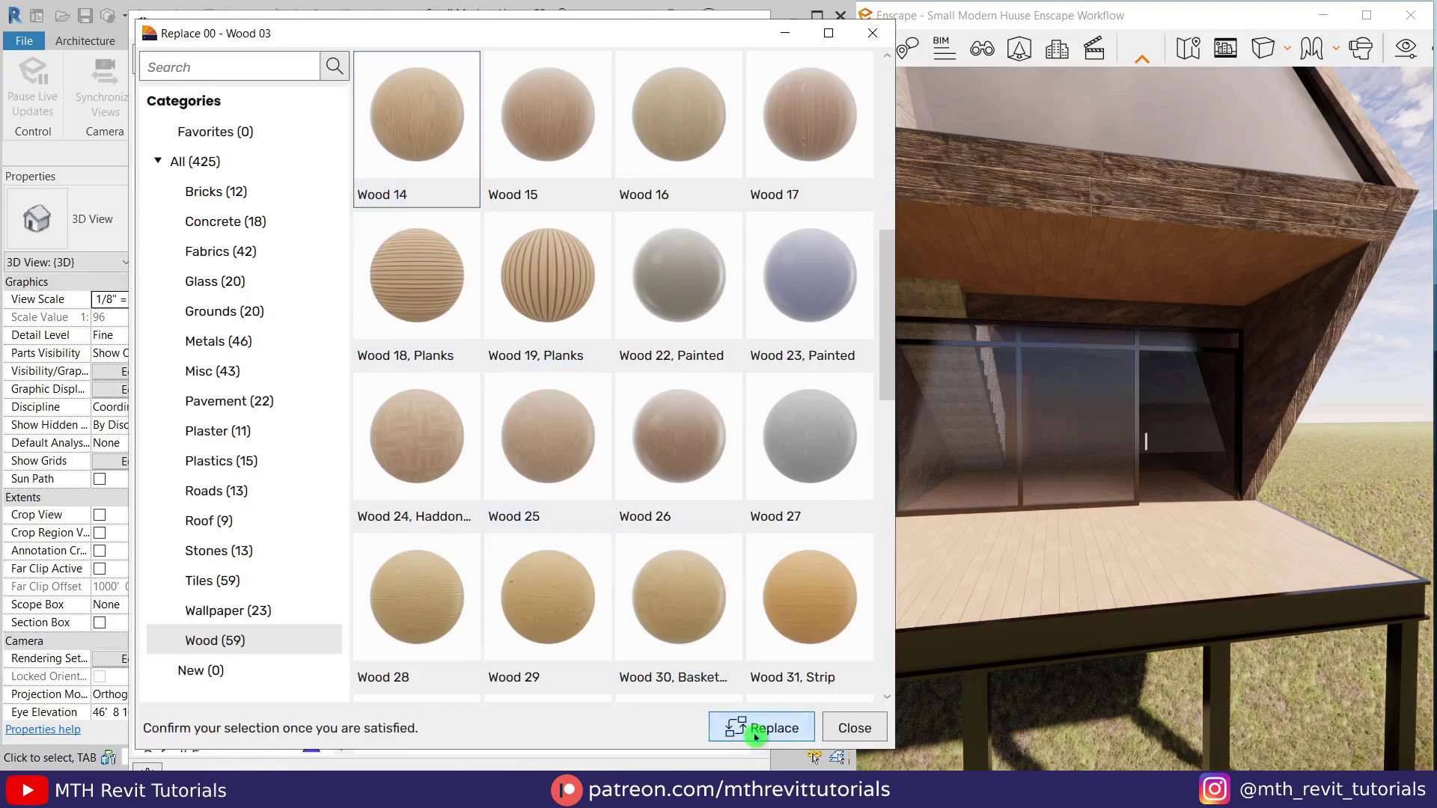
{"action": "left_click", "coordinate": [756, 736]}
{"action": "left_click", "coordinate": [551, 144]}
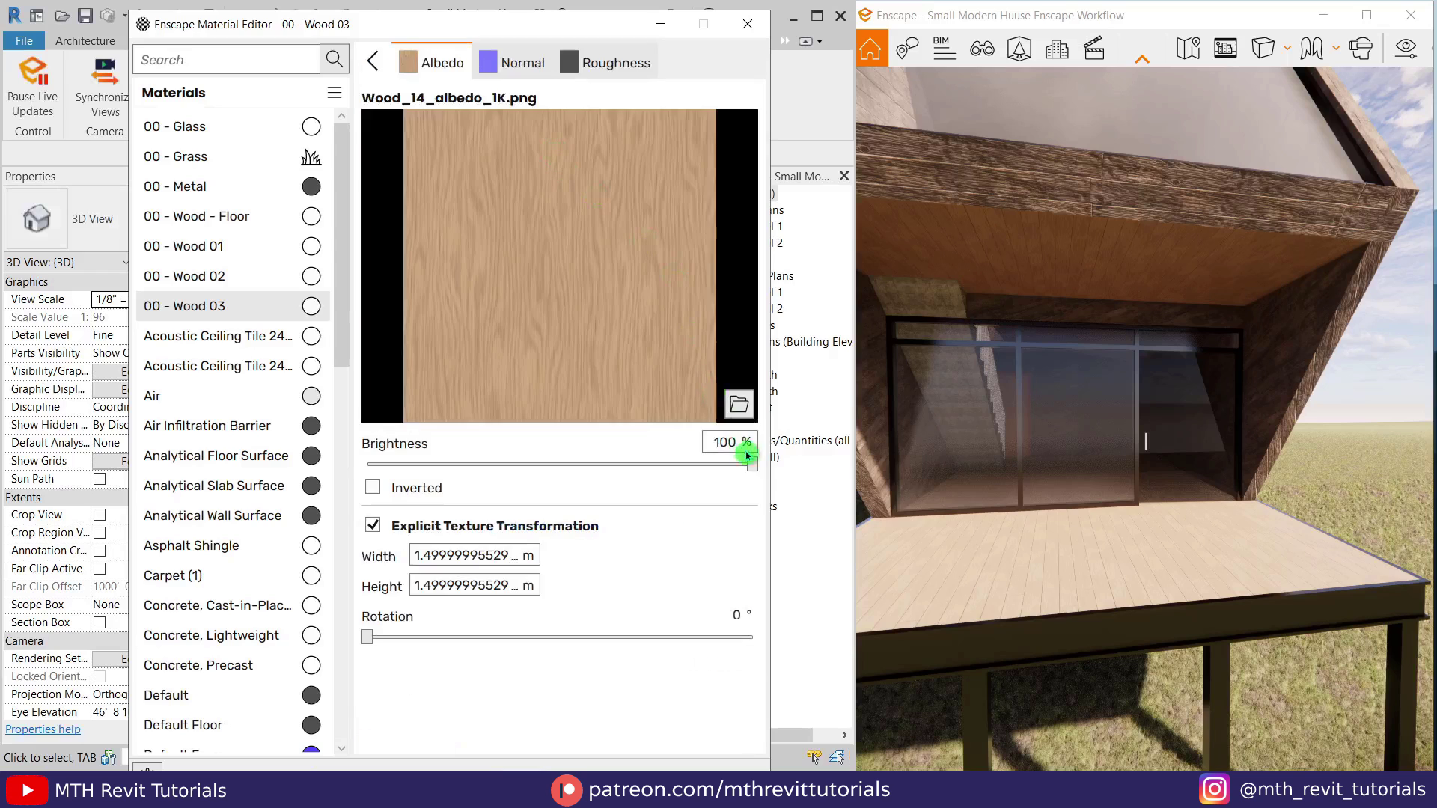
{"action": "left_click", "coordinate": [374, 75]}
{"action": "left_click", "coordinate": [747, 24]}
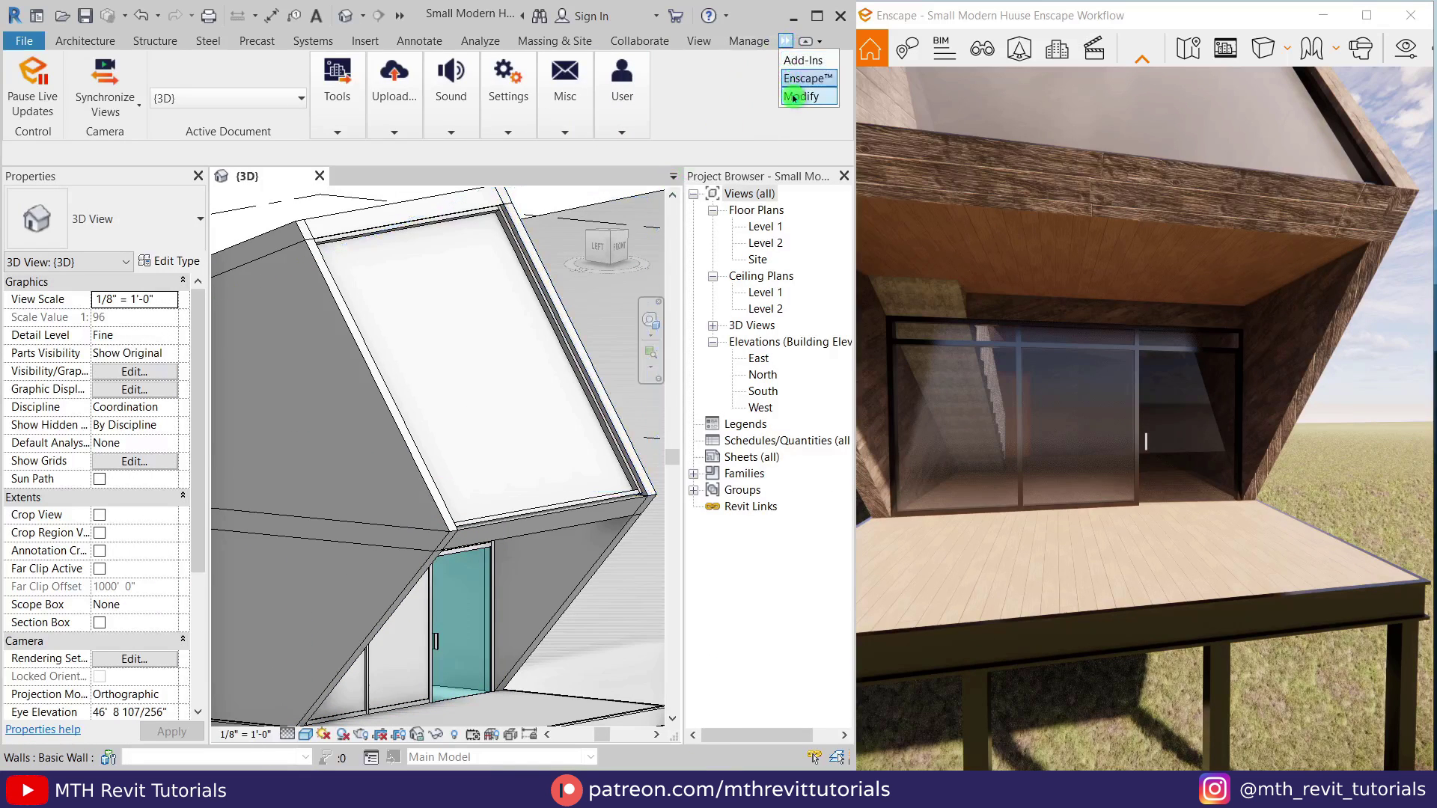
Step: Paint the interior wall and ceiling faces of the house with the 00 - Wood 03 material
{"action": "left_click", "coordinate": [793, 97]}
{"action": "key", "text": "p"}
{"action": "key", "text": "t"}
{"action": "scroll", "coordinate": [550, 386], "scroll_direction": "up", "scroll_amount": 3}
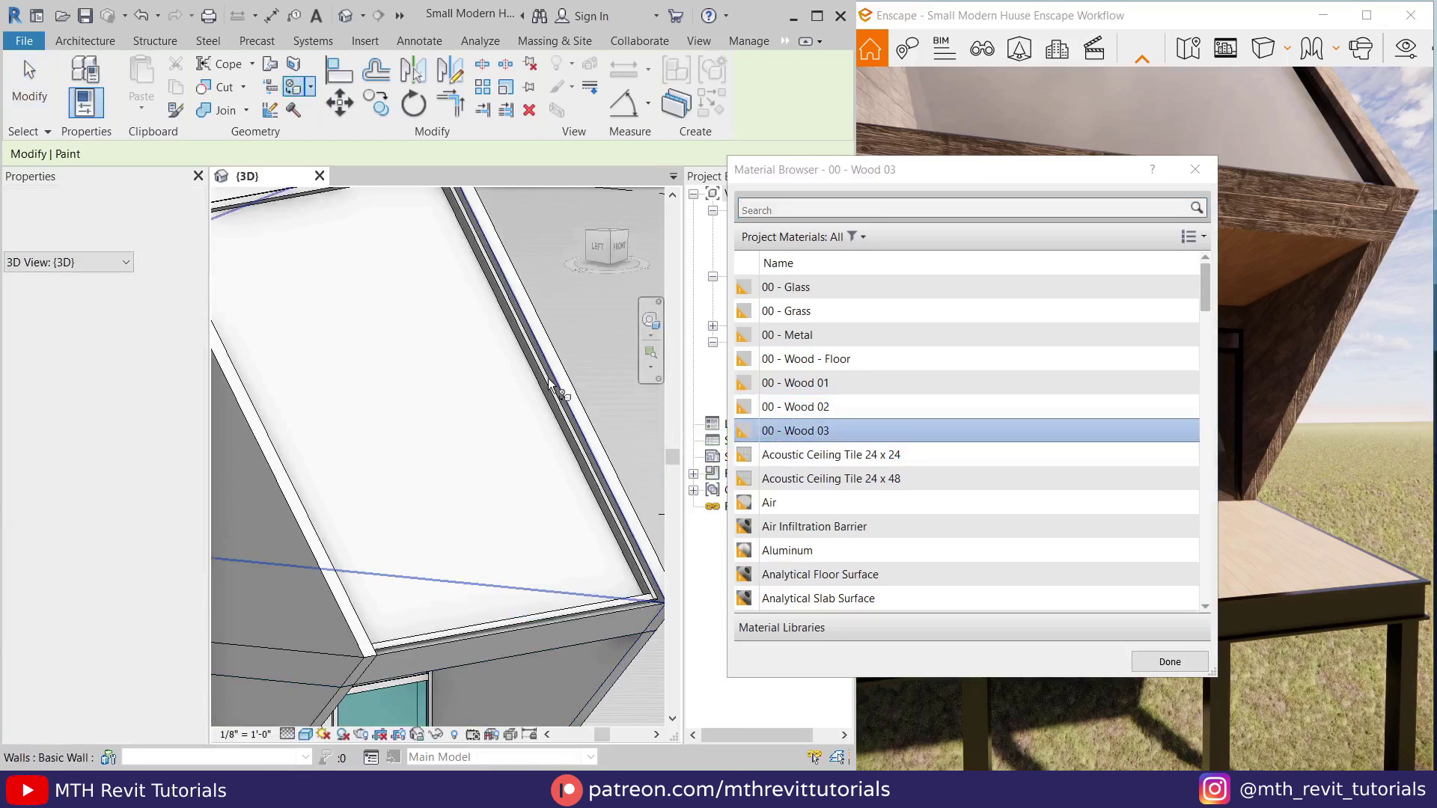
{"action": "scroll", "coordinate": [550, 383], "scroll_direction": "up", "scroll_amount": 3}
{"action": "scroll", "coordinate": [571, 392], "scroll_direction": "down", "scroll_amount": 5}
{"action": "middle_click_drag", "start_coordinate": [449, 393], "coordinate": [329, 367], "text": "shift"}
{"action": "scroll", "coordinate": [417, 467], "scroll_direction": "up", "scroll_amount": 4}
{"action": "scroll", "coordinate": [449, 453], "scroll_direction": "down", "scroll_amount": 2}
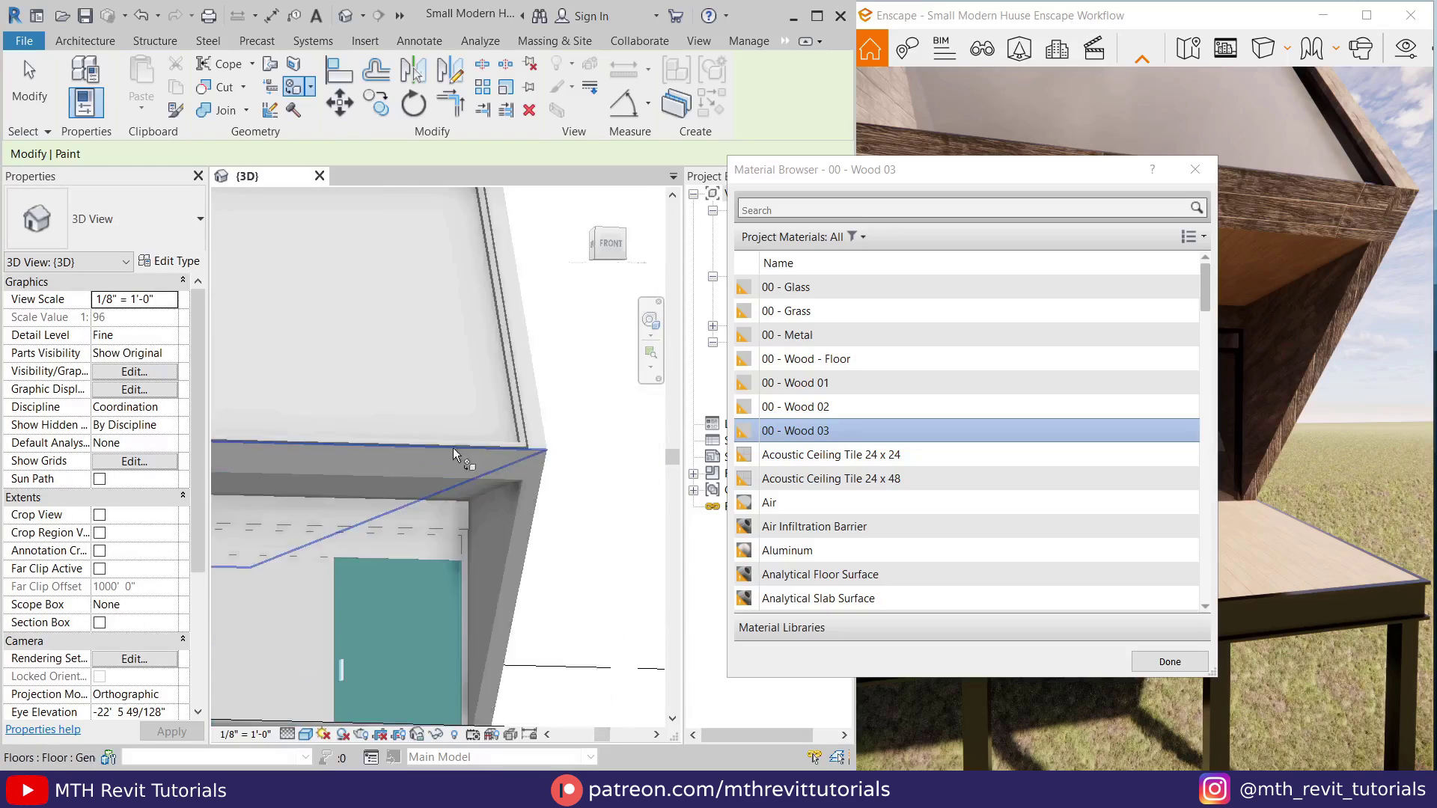
{"action": "scroll", "coordinate": [456, 449], "scroll_direction": "down", "scroll_amount": 3}
{"action": "key", "text": "w"}
{"action": "key", "text": "f"}
{"action": "scroll", "coordinate": [510, 428], "scroll_direction": "down", "scroll_amount": 4}
{"action": "mouse_move", "coordinate": [505, 428]}
{"action": "middle_mouse_down", "text": "shift"}
{"action": "mouse_move", "coordinate": [449, 479]}
{"action": "mouse_move", "coordinate": [412, 480]}
{"action": "middle_mouse_up", "text": "shift"}
{"action": "middle_click_drag", "start_coordinate": [412, 479], "coordinate": [413, 376]}
{"action": "scroll", "coordinate": [414, 375], "scroll_direction": "up", "scroll_amount": 4}
{"action": "key", "text": "Escape"}
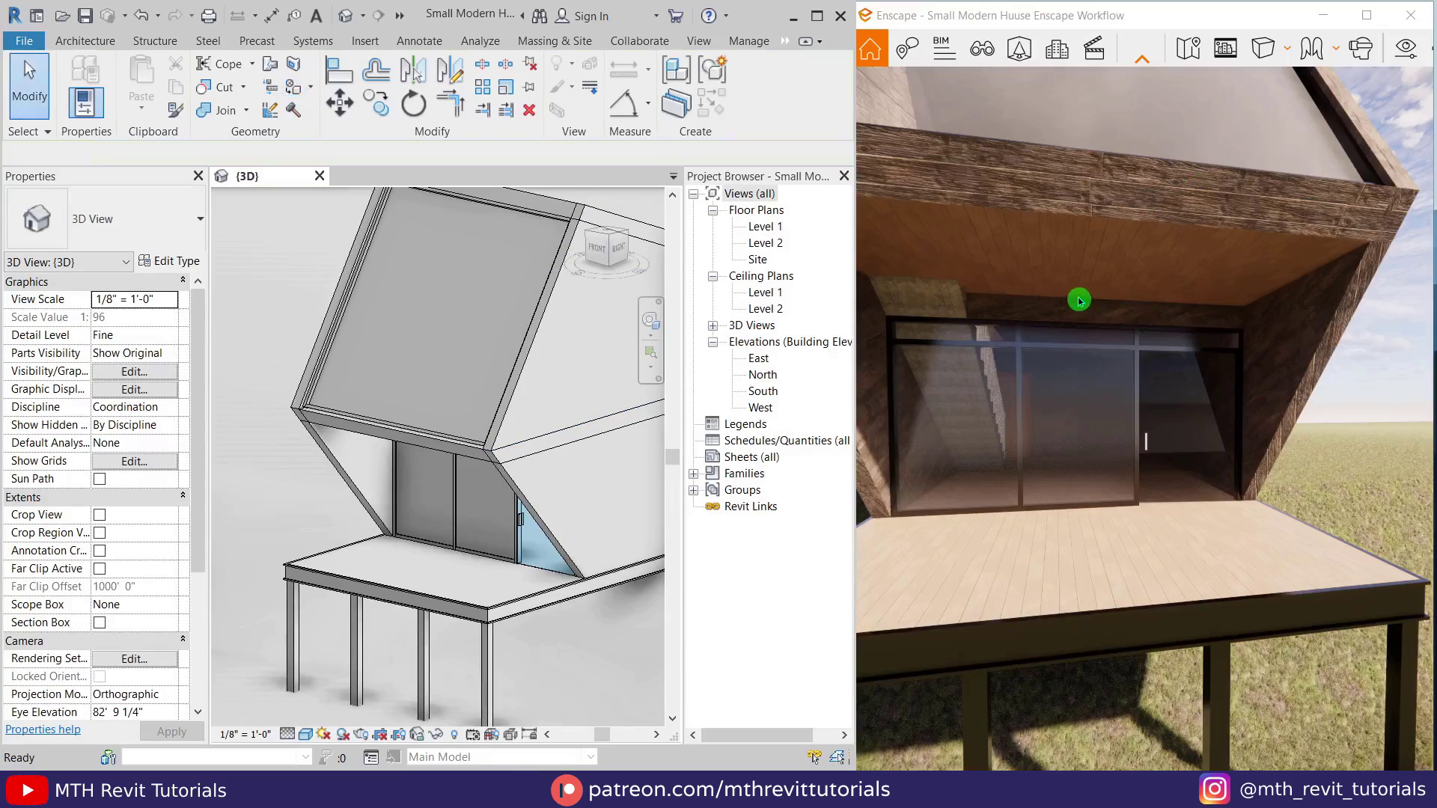
Step: Set the albedo texture brightness of 00 - Wood 03 to 86% while viewing the interior in the rendering
{"action": "key", "text": "w"}
{"action": "left_click_drag", "start_coordinate": [1032, 307], "coordinate": [1146, 311]}
{"action": "left_click_drag", "start_coordinate": [995, 374], "coordinate": [831, 365]}
{"action": "left_click", "coordinate": [786, 43]}
{"action": "left_click", "coordinate": [795, 58]}
{"action": "left_click", "coordinate": [335, 71]}
{"action": "left_click", "coordinate": [594, 183]}
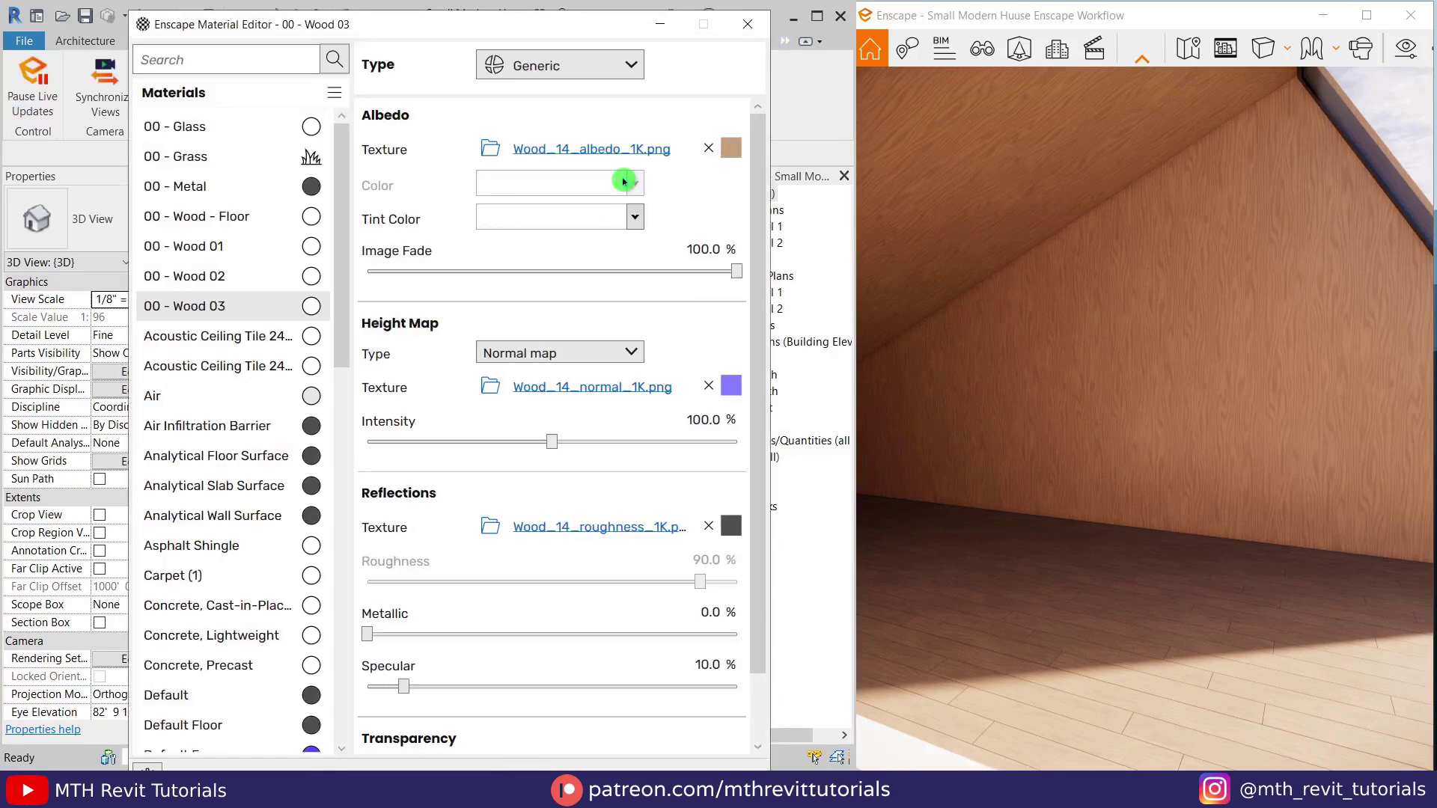
{"action": "left_click", "coordinate": [592, 151]}
{"action": "left_click_drag", "start_coordinate": [734, 472], "coordinate": [702, 473]}
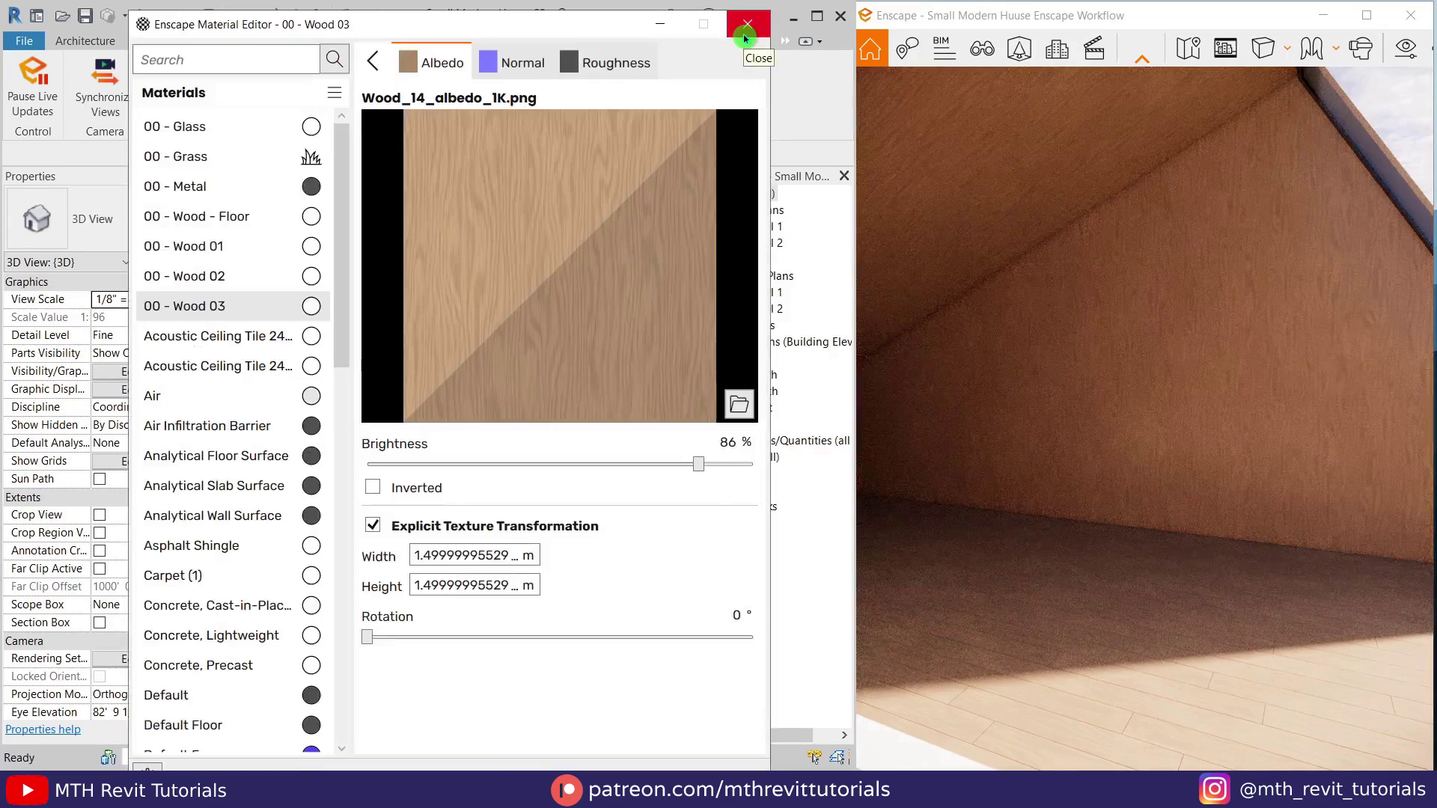
{"action": "left_click", "coordinate": [744, 37]}
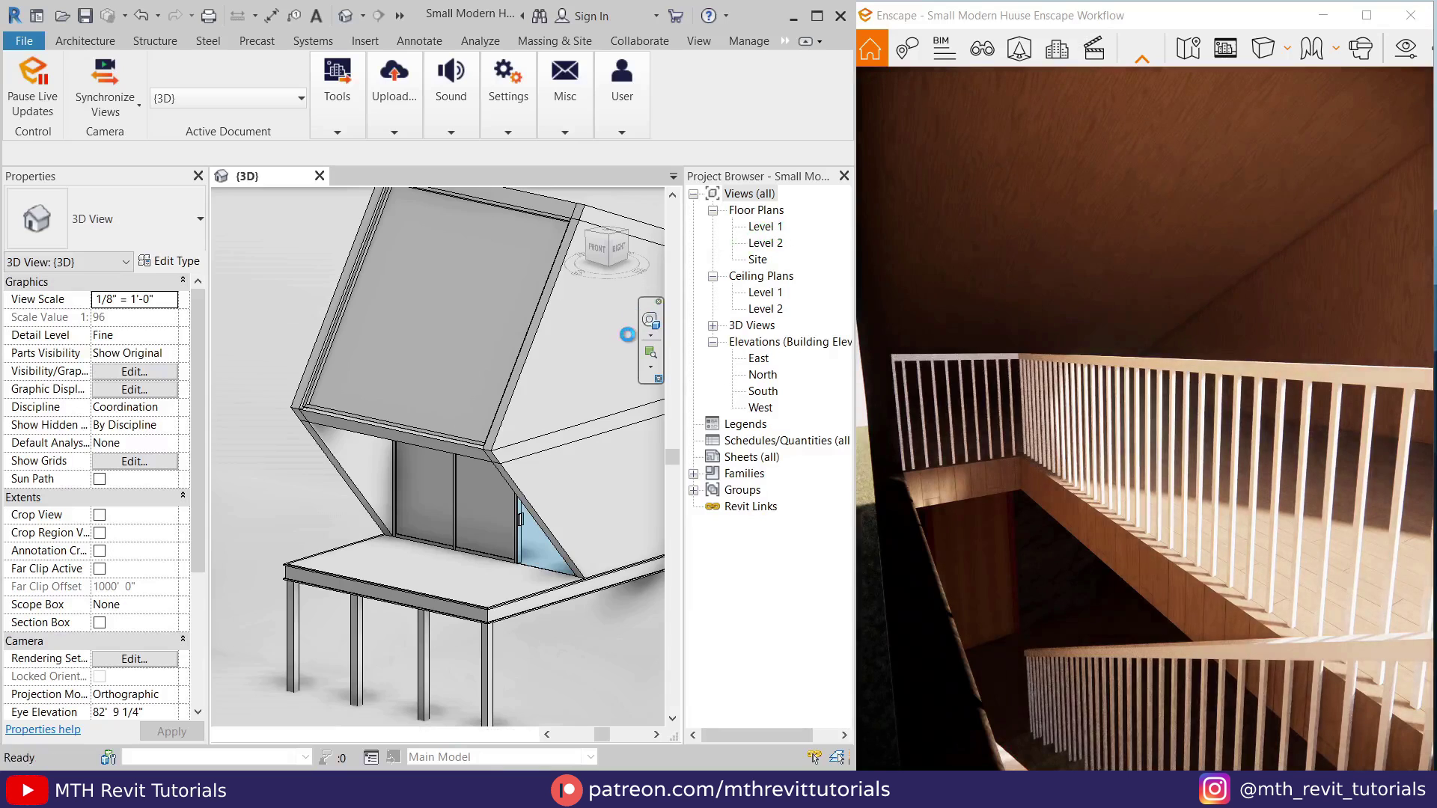
Step: Change the stair railing's type to Guardrail - Rectangular in the Level 1 floor plan
{"action": "left_click", "coordinate": [552, 420]}
{"action": "scroll", "coordinate": [544, 447], "scroll_direction": "up", "scroll_amount": 6}
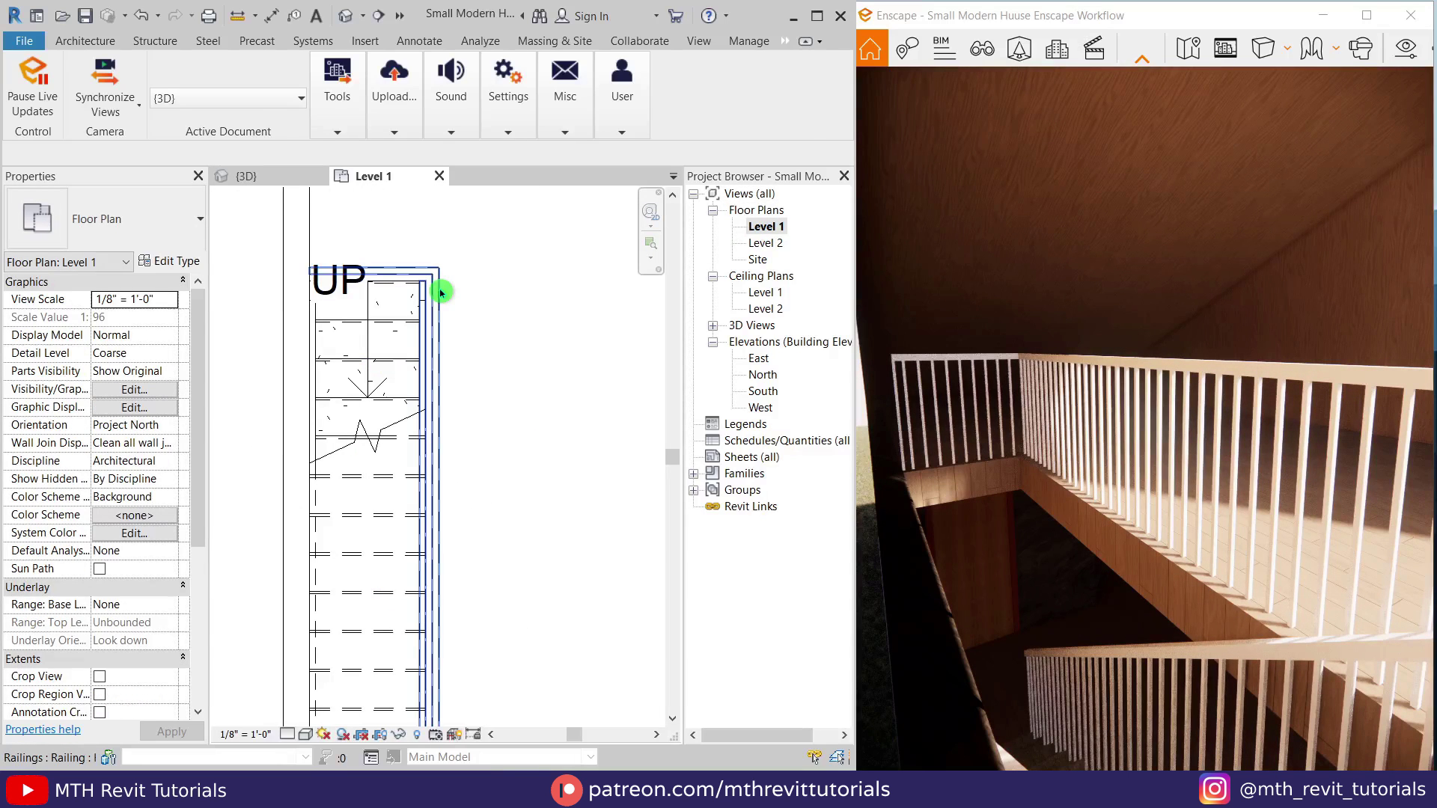
{"action": "left_click", "coordinate": [438, 288]}
{"action": "left_click", "coordinate": [140, 235]}
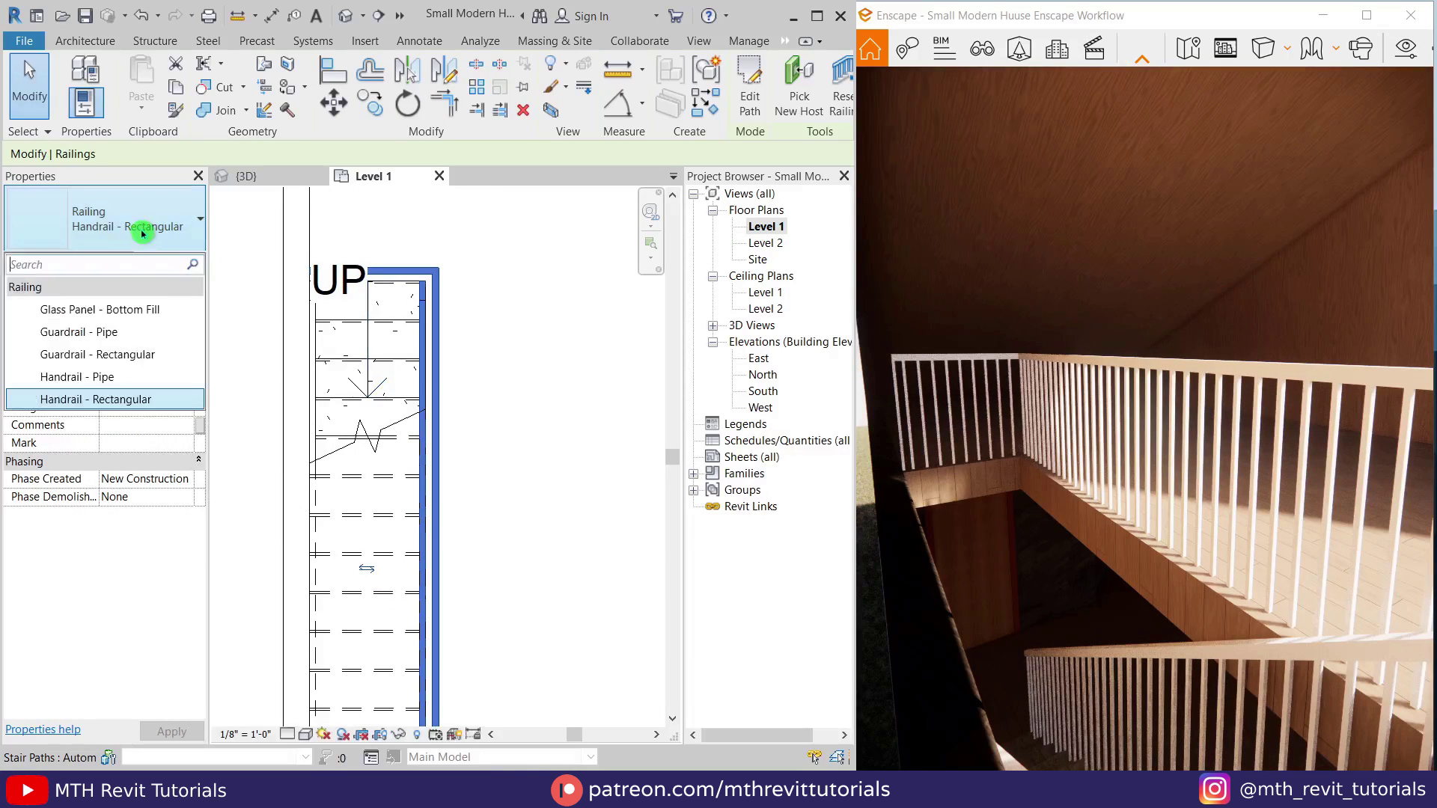
{"action": "left_click", "coordinate": [158, 354]}
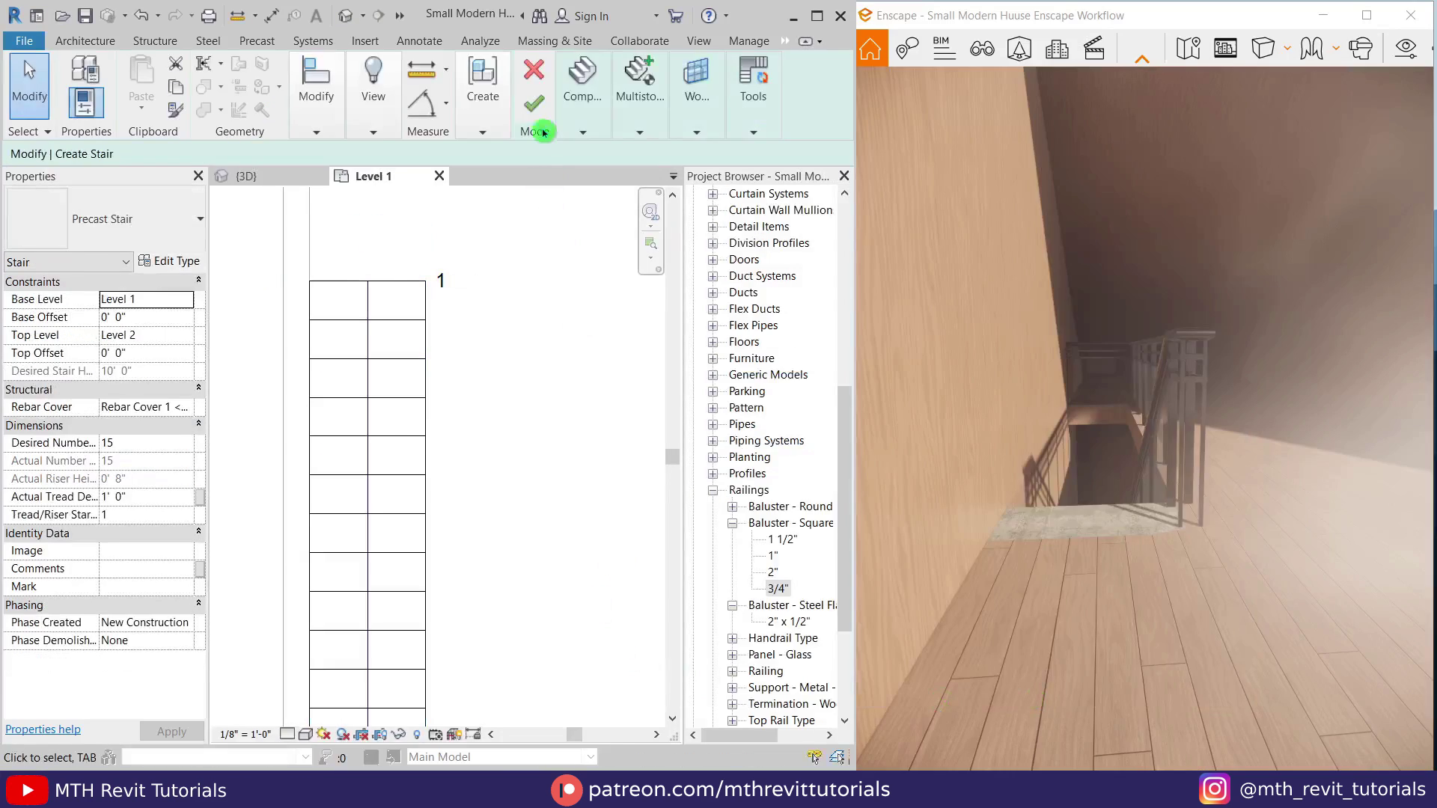
Step: Leave the stair's edit mode and collapse the Families branch in the project browser
{"action": "left_click", "coordinate": [539, 128]}
{"action": "scroll", "coordinate": [488, 497], "scroll_direction": "down", "scroll_amount": 5}
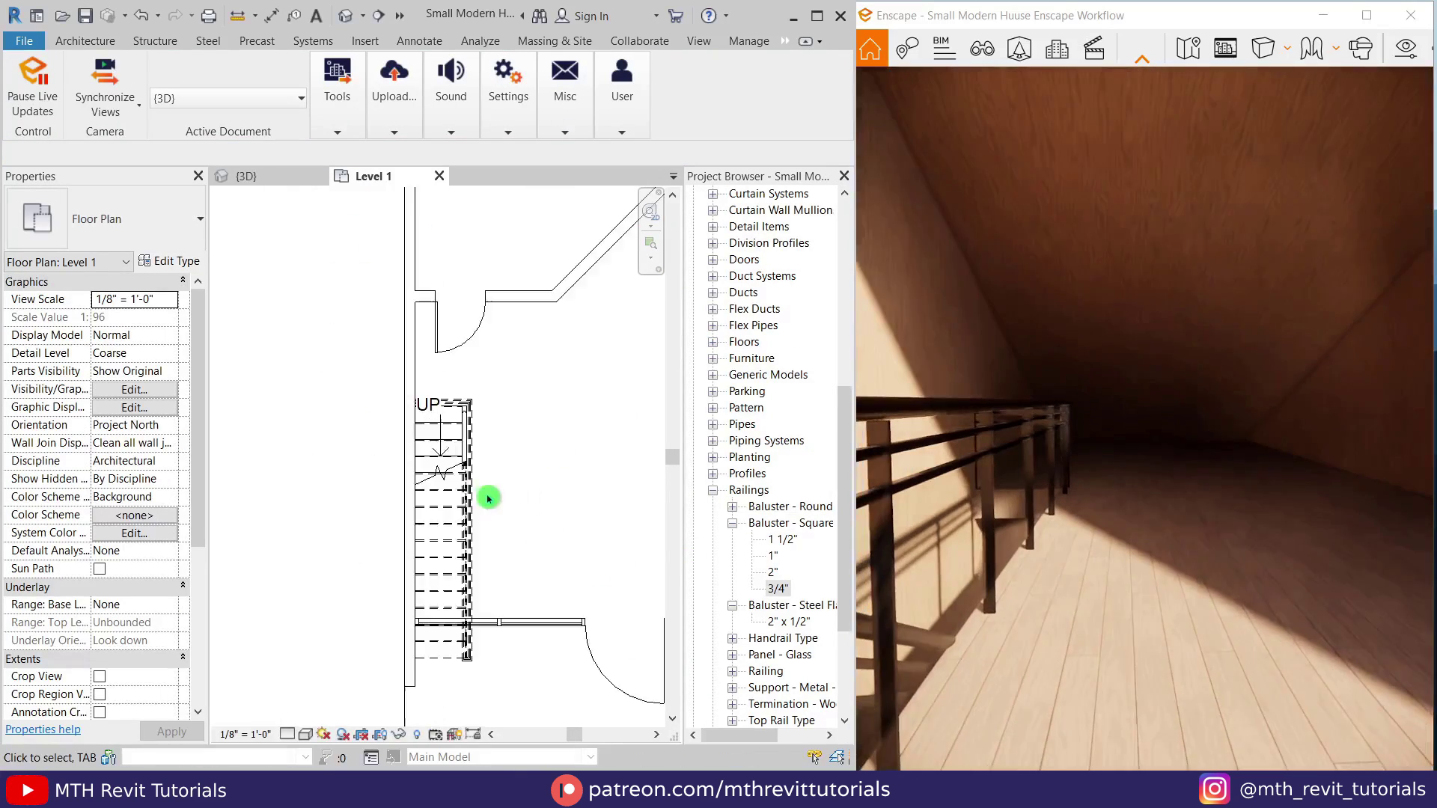
{"action": "middle_click_drag", "start_coordinate": [489, 497], "coordinate": [465, 521]}
{"action": "left_click_drag", "start_coordinate": [844, 454], "coordinate": [844, 273]}
{"action": "left_click", "coordinate": [694, 473]}
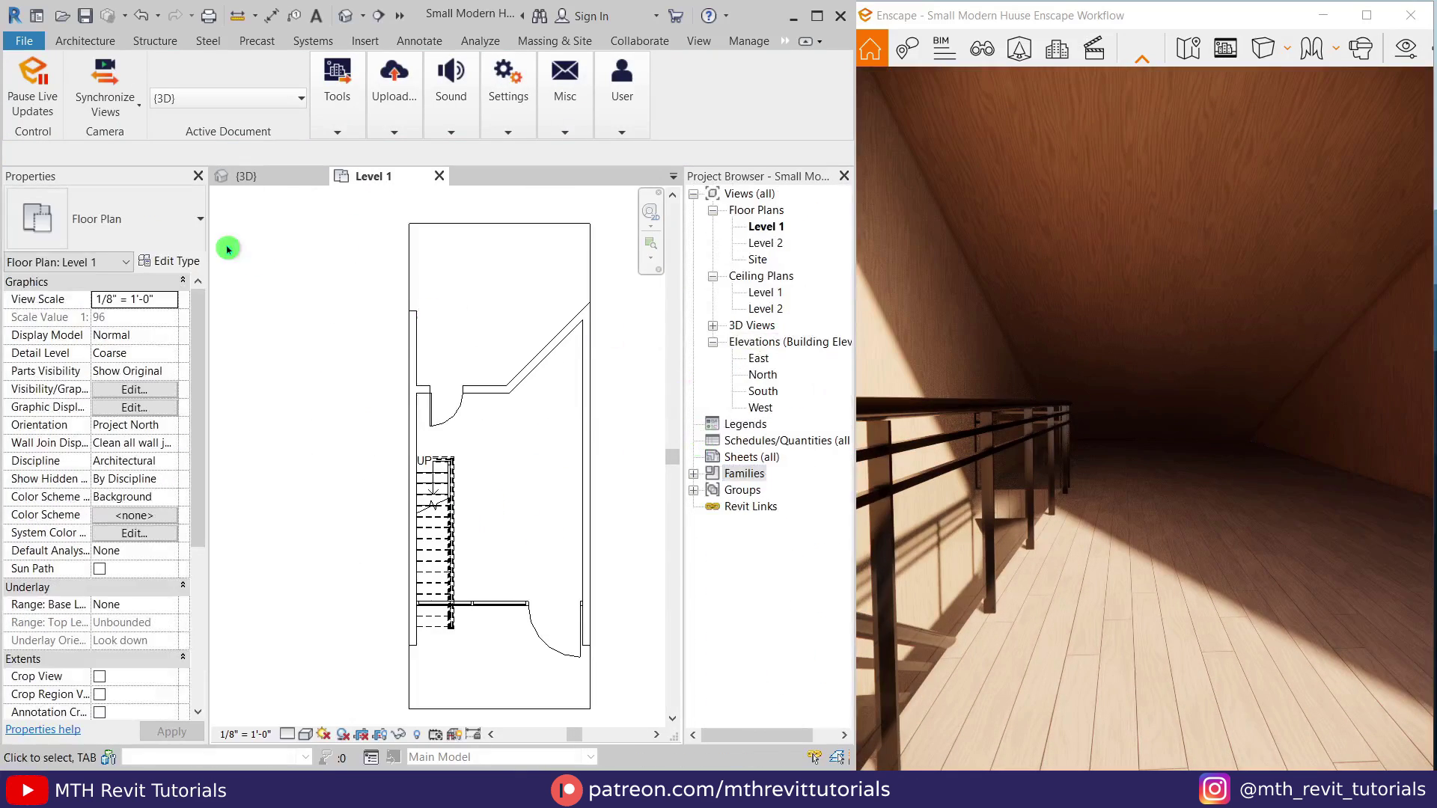
Step: Draw a Generic - 8" wall across the full width of the house on Level 2, just behind the stair
{"action": "double_click", "coordinate": [765, 242]}
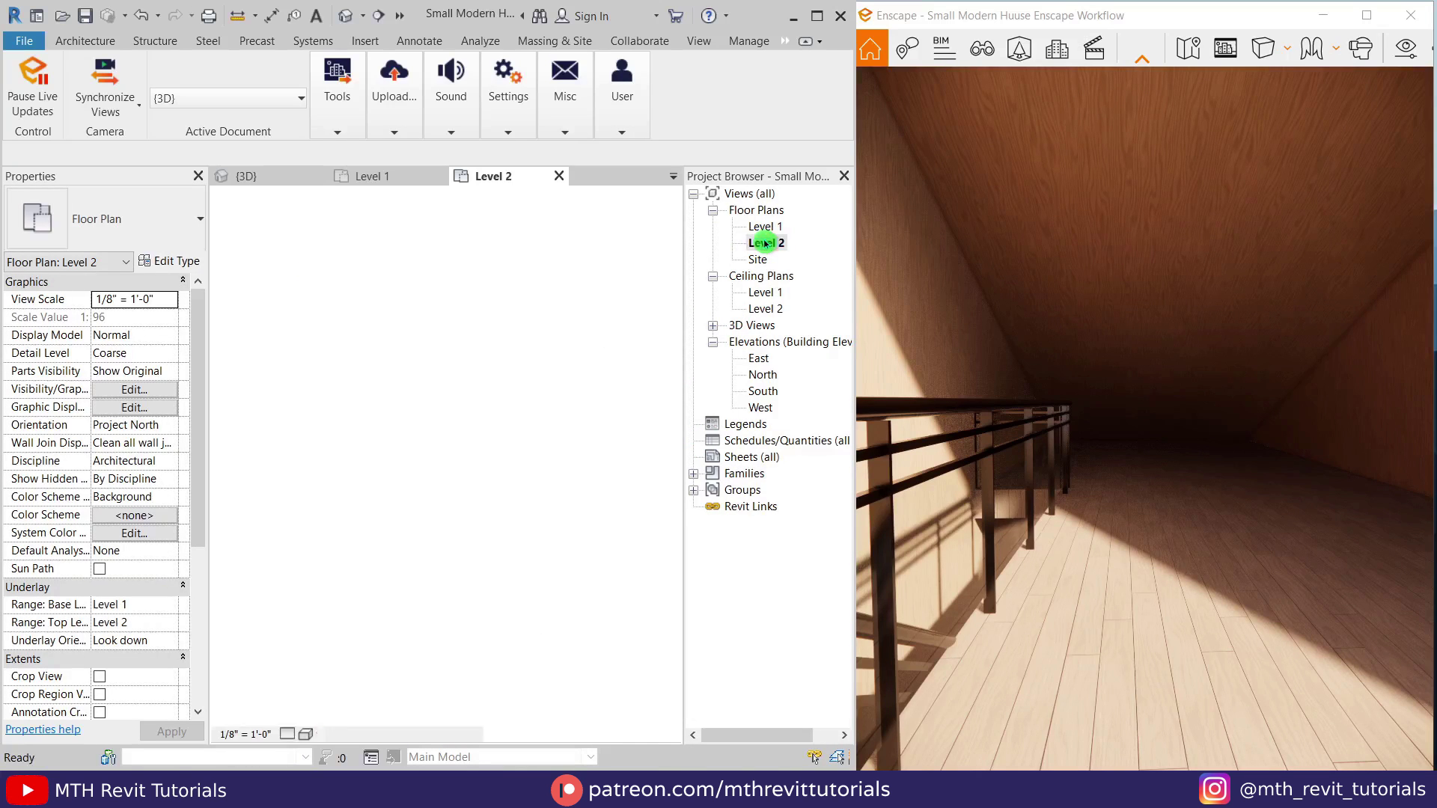
{"action": "key", "text": "w"}
{"action": "key", "text": "a"}
{"action": "left_click", "coordinate": [586, 433]}
{"action": "left_click", "coordinate": [412, 433]}
{"action": "key", "text": "Escape"}
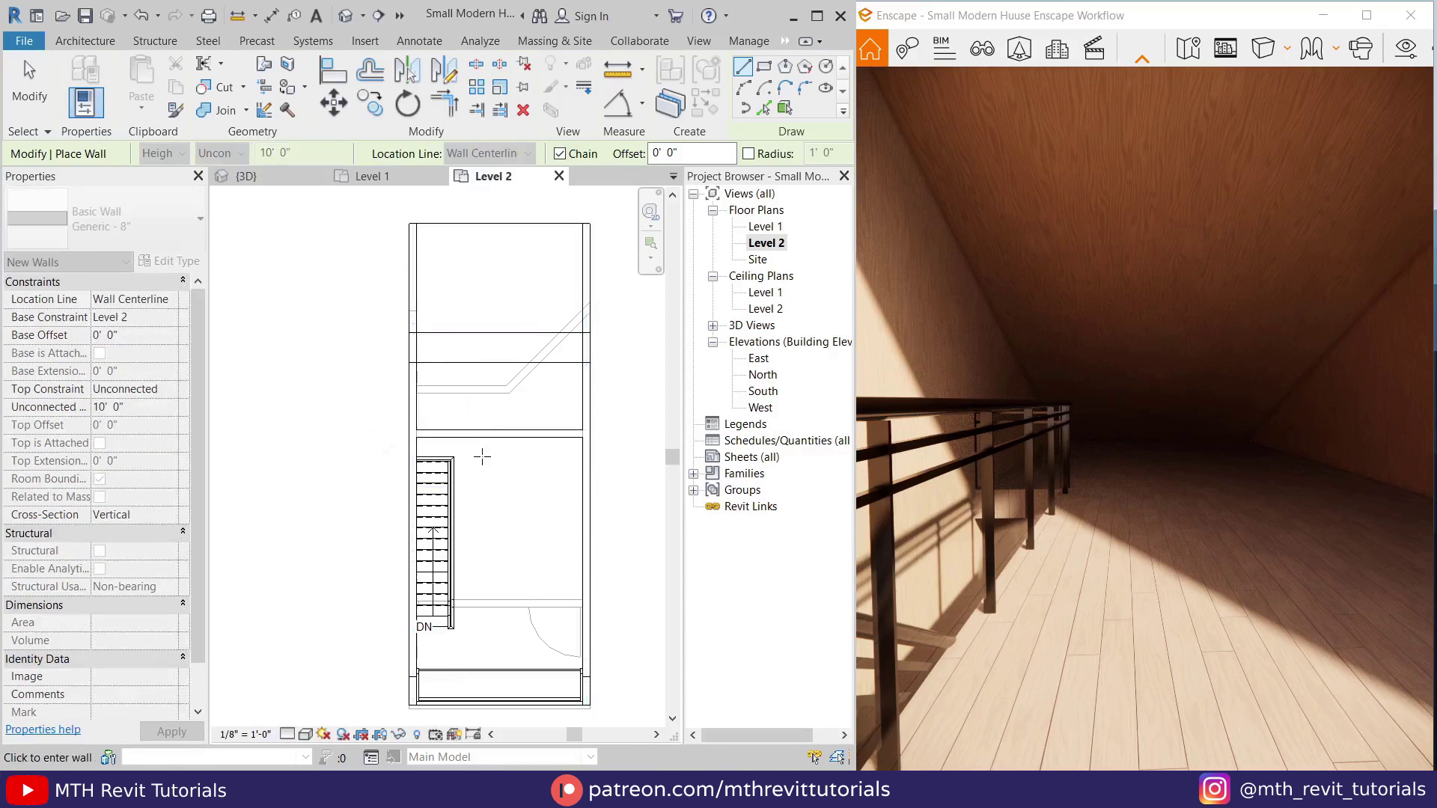
{"action": "key", "text": "Escape"}
{"action": "left_click", "coordinate": [481, 432]}
{"action": "key", "text": "Escape"}
{"action": "left_click", "coordinate": [379, 18]}
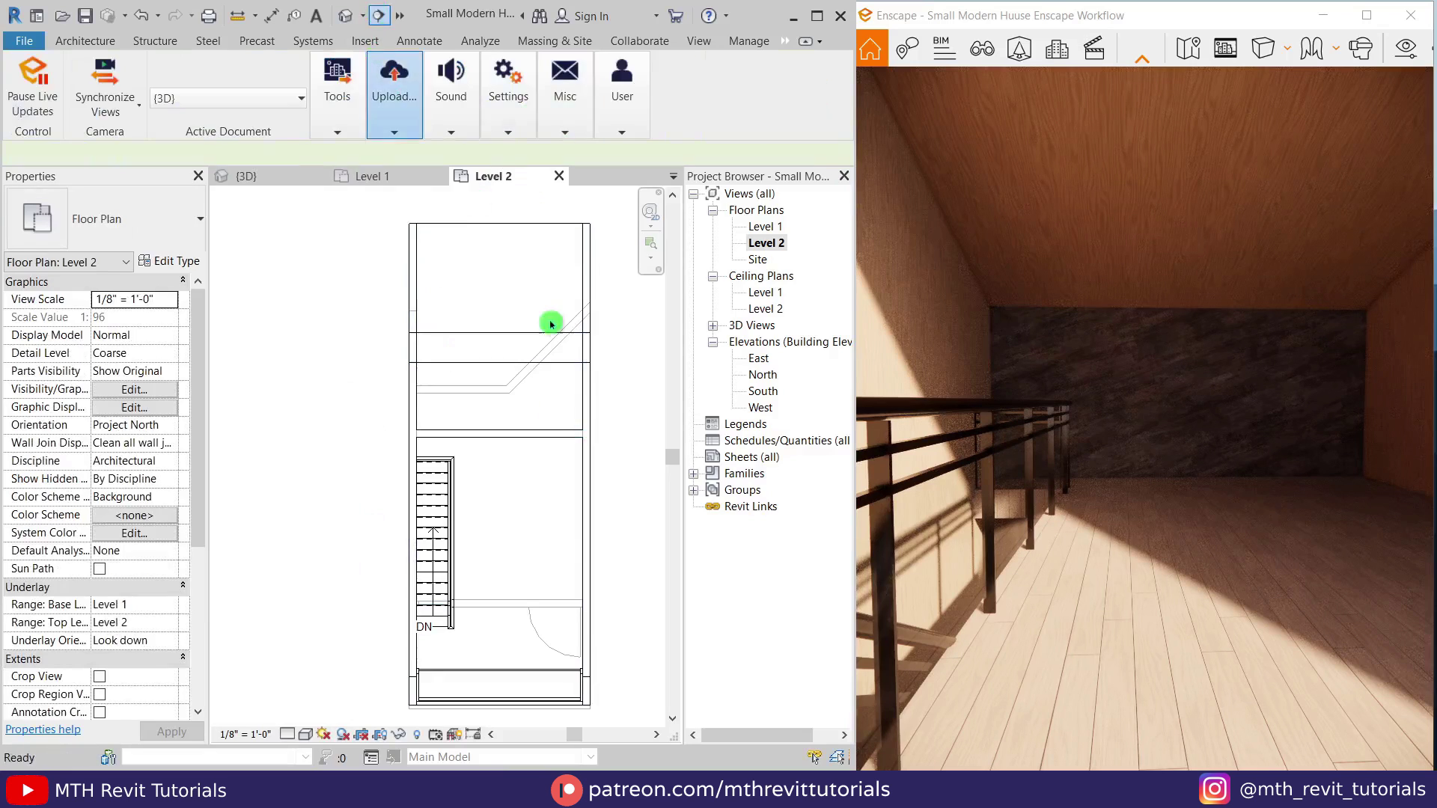
{"action": "scroll", "coordinate": [550, 412], "scroll_direction": "down", "scroll_amount": 2}
{"action": "left_click", "coordinate": [513, 280]}
{"action": "left_click", "coordinate": [524, 614]}
{"action": "key", "text": "ctrl+z"}
Step: Draw a building section lengthwise through the middle of the house on Level 2 and open its view
{"action": "left_click", "coordinate": [379, 22]}
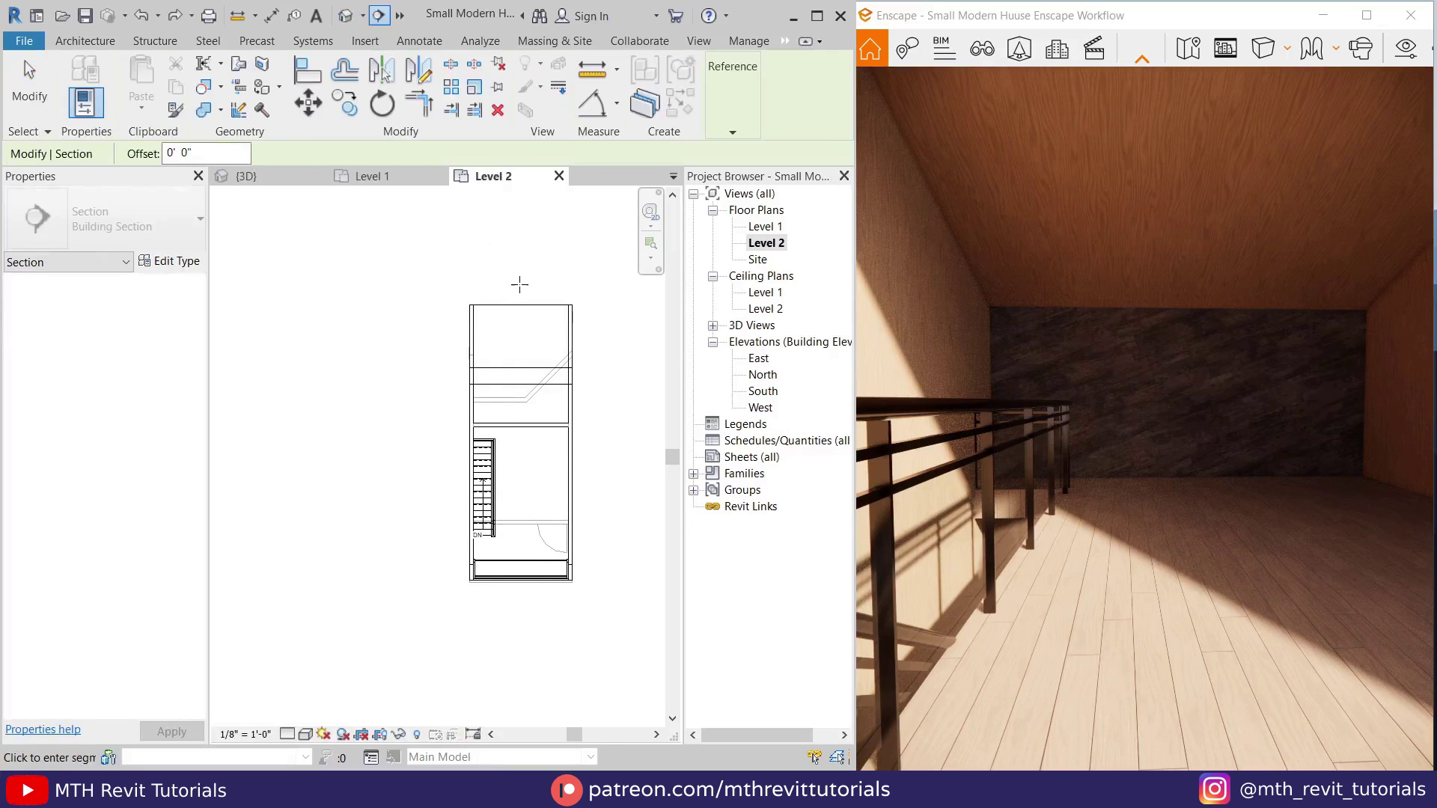
{"action": "left_click", "coordinate": [520, 283]}
{"action": "left_click", "coordinate": [520, 644]}
{"action": "key", "text": "Escape"}
{"action": "double_click", "coordinate": [538, 277]}
{"action": "double_click", "coordinate": [537, 277]}
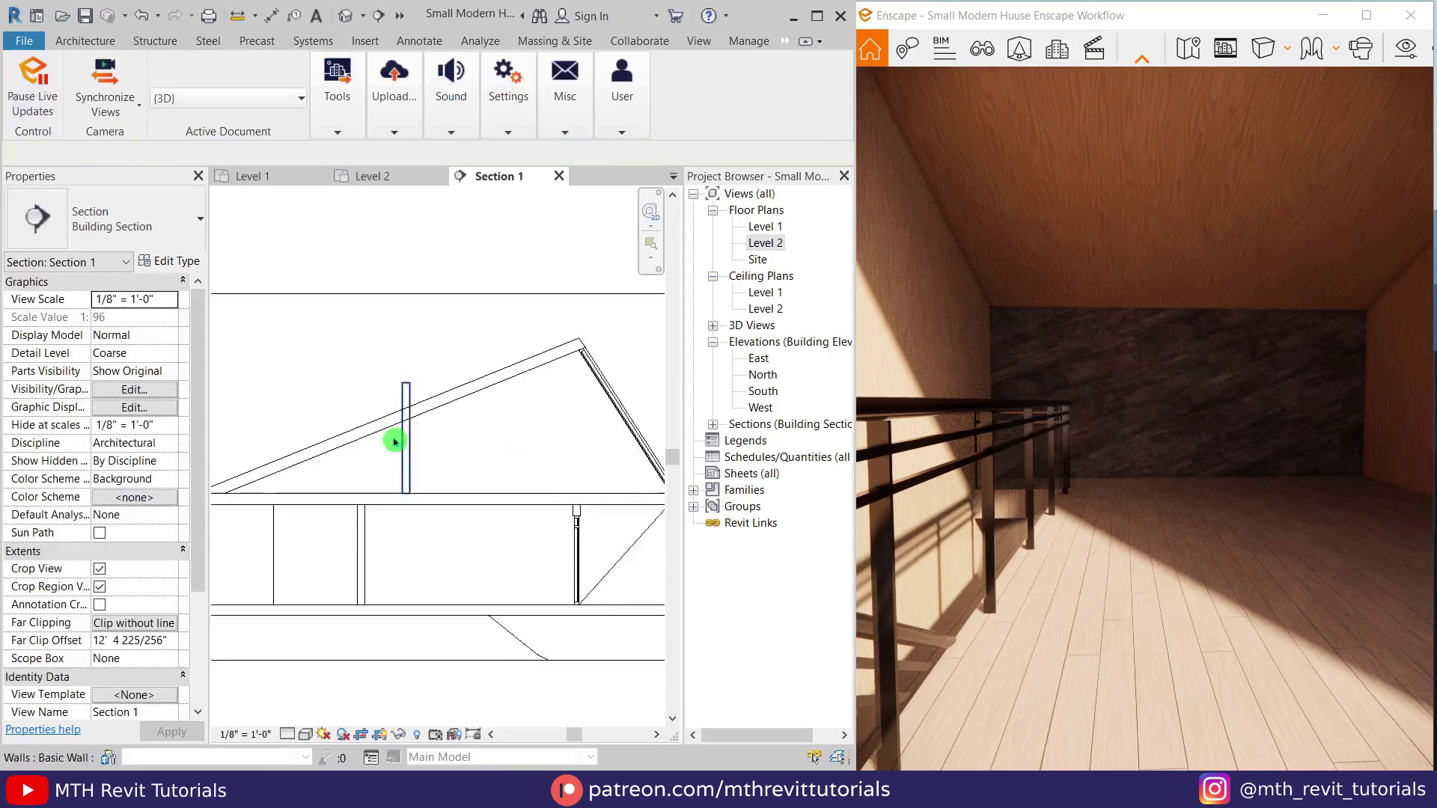
Step: Attach the top of the new Level 2 wall to the sloped roof in the section view
{"action": "left_click", "coordinate": [408, 440]}
{"action": "left_click", "coordinate": [518, 362]}
{"action": "left_click", "coordinate": [272, 16]}
{"action": "scroll", "coordinate": [440, 503], "scroll_direction": "up", "scroll_amount": 2}
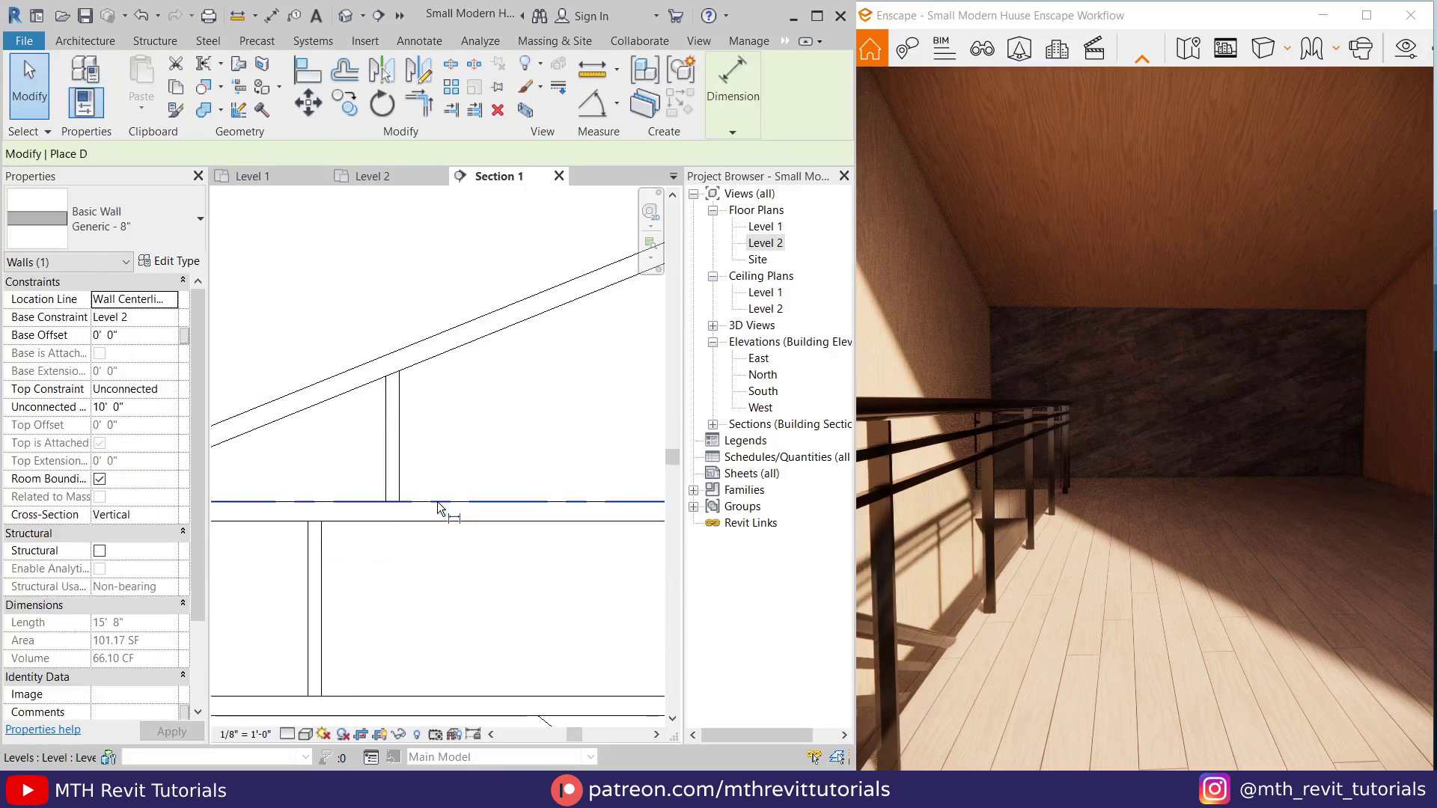
{"action": "left_click", "coordinate": [596, 73]}
{"action": "left_click", "coordinate": [400, 502]}
{"action": "key", "text": "Escape"}
{"action": "key", "text": "Escape"}
Step: Copy the Level 2 wall 5' toward the rear of the house in the section view
{"action": "middle_click_drag", "start_coordinate": [452, 462], "coordinate": [620, 463]}
{"action": "left_click", "coordinate": [531, 405]}
{"action": "key", "text": "c"}
{"action": "key", "text": "o"}
{"action": "left_click", "coordinate": [556, 503]}
{"action": "left_click", "coordinate": [495, 548]}
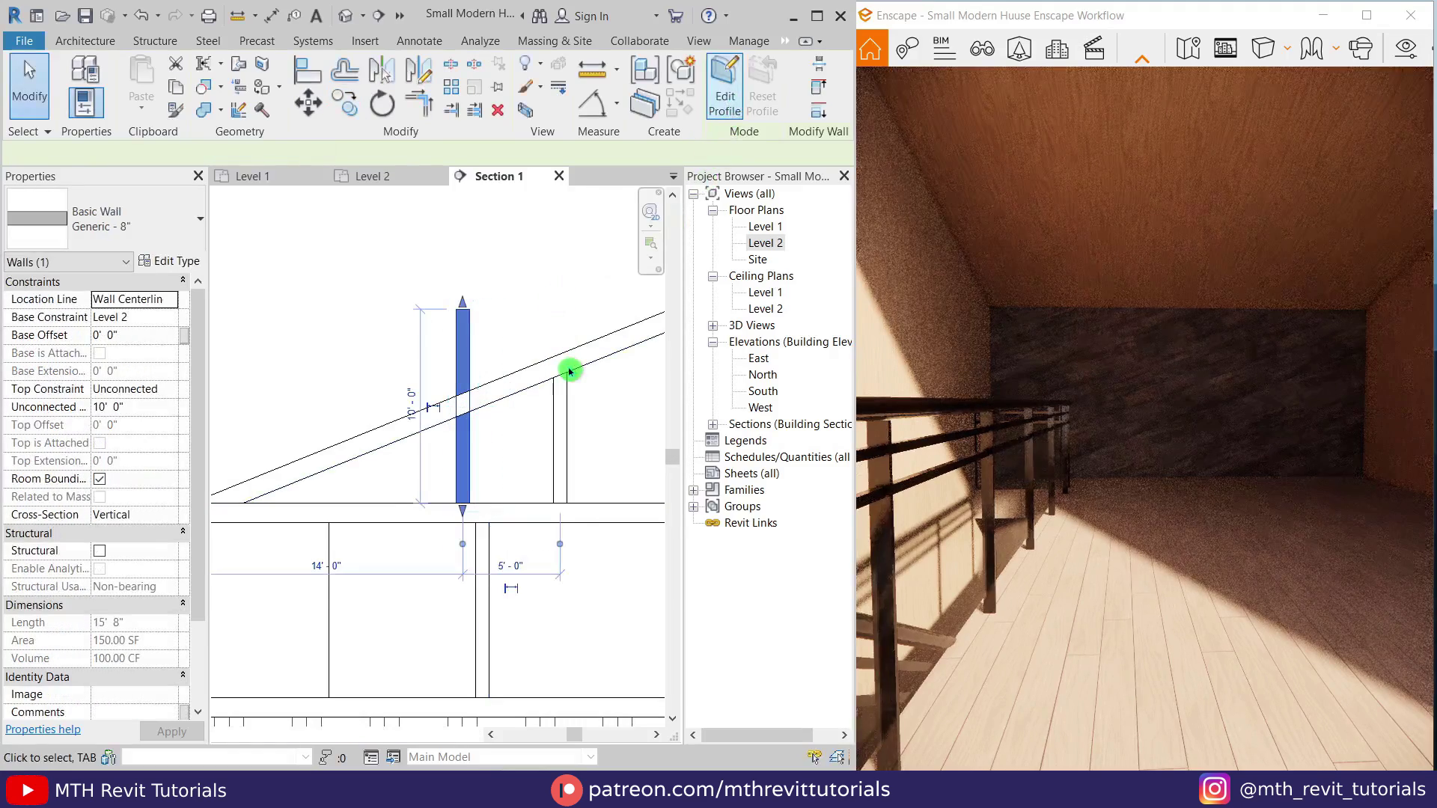
Step: Attach the top of the copied rear wall to the sloped roof
{"action": "key", "text": "Escape"}
{"action": "left_click", "coordinate": [819, 87]}
{"action": "left_click", "coordinate": [581, 374]}
{"action": "key", "text": "Escape"}
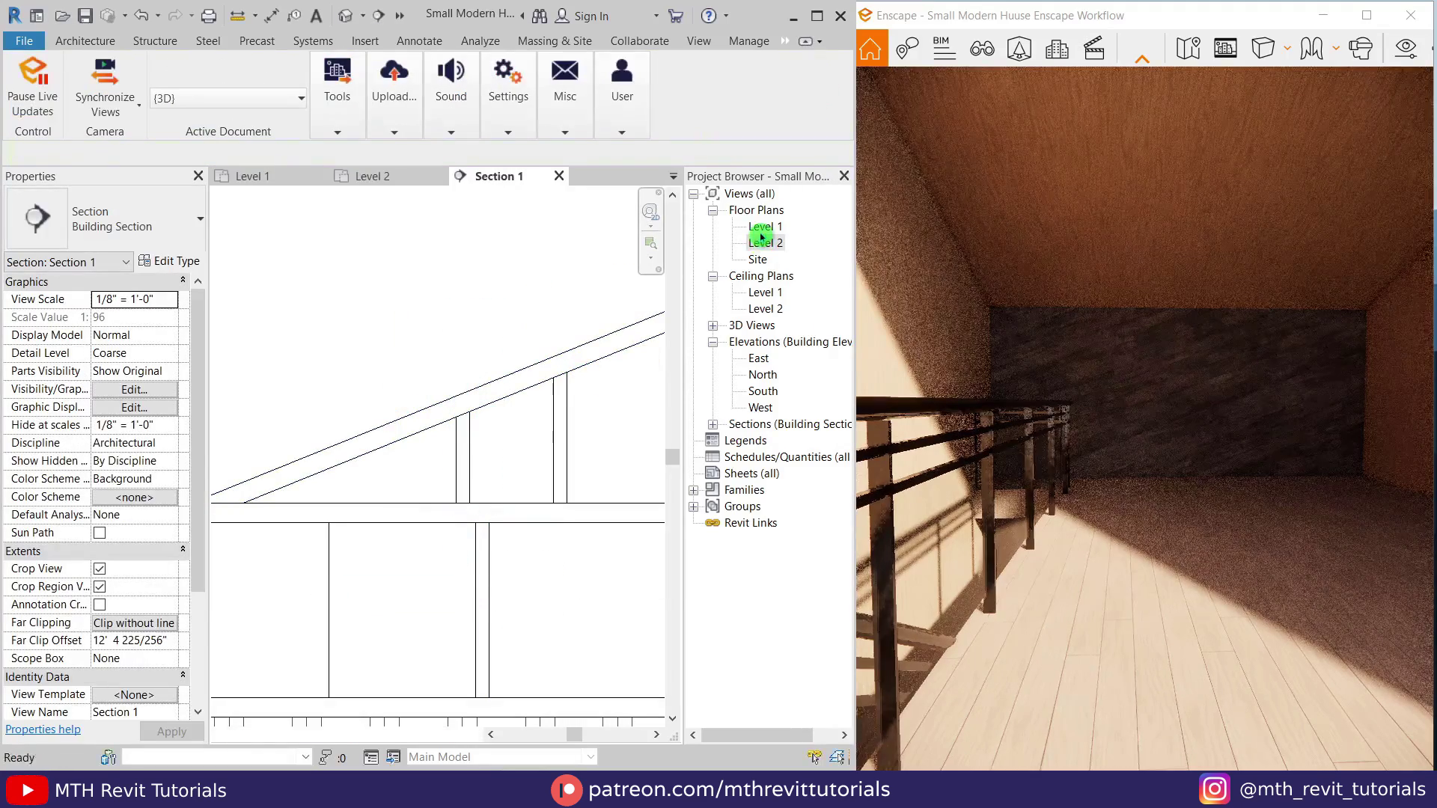
Step: Move the front partition wall on Level 2 to the edge of the stair railing, about 7' from the rear partition
{"action": "double_click", "coordinate": [765, 243]}
{"action": "scroll", "coordinate": [553, 398], "scroll_direction": "up", "scroll_amount": 3}
{"action": "left_click", "coordinate": [552, 459]}
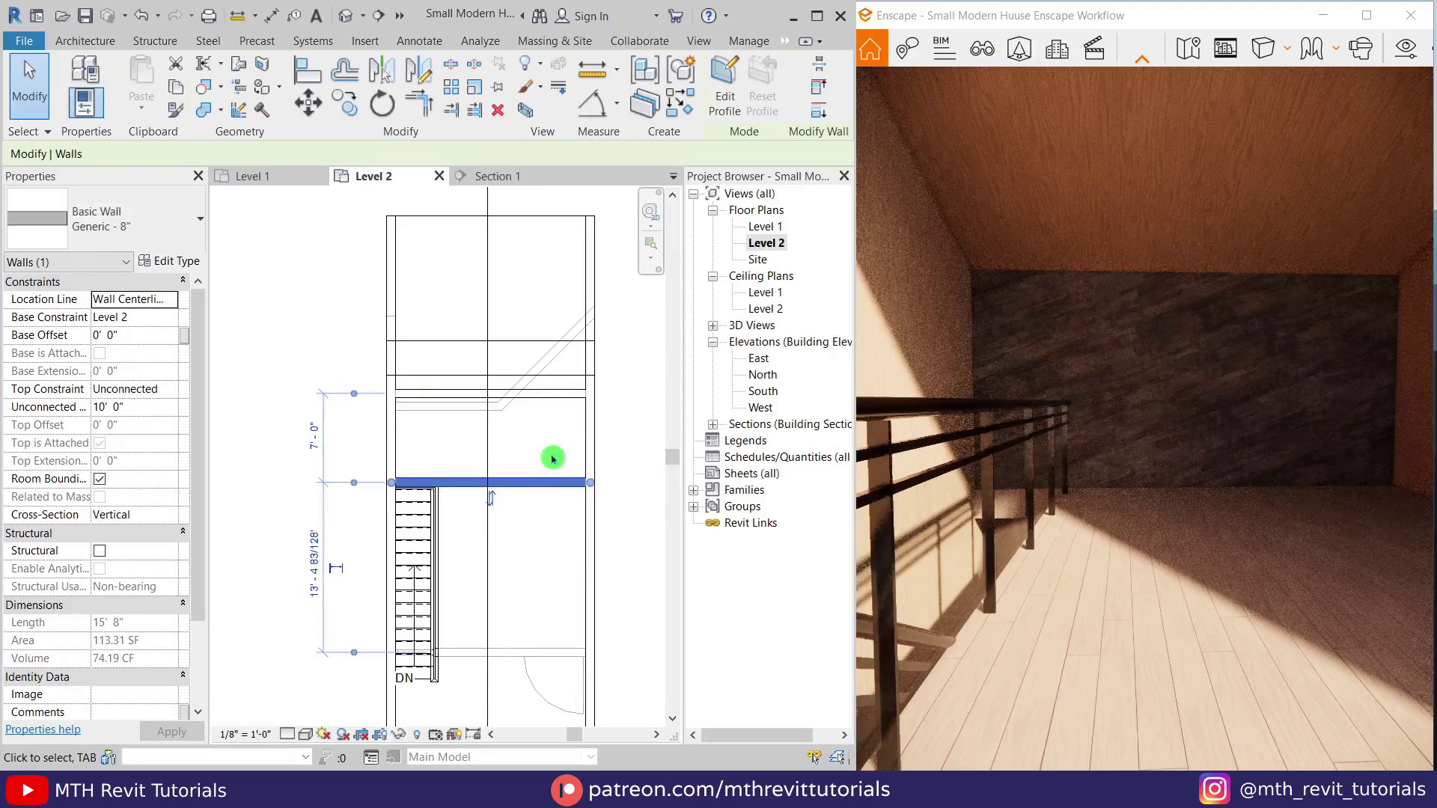
{"action": "scroll", "coordinate": [553, 458], "scroll_direction": "up", "scroll_amount": 5}
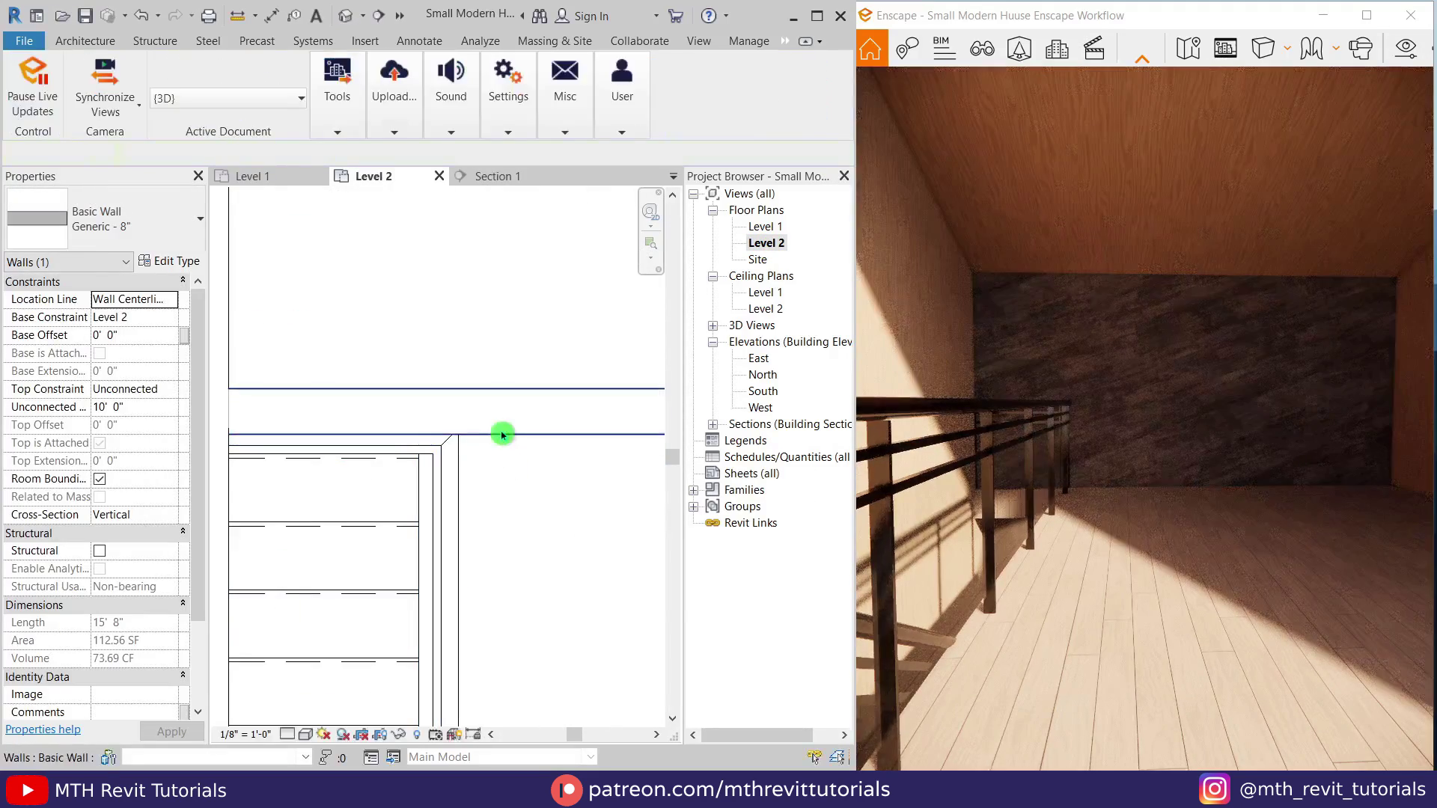
Step: Duplicate the wall's type as Generic - 8" 2 and set its structure material to 00 - Wood 03
{"action": "left_click", "coordinate": [170, 261]}
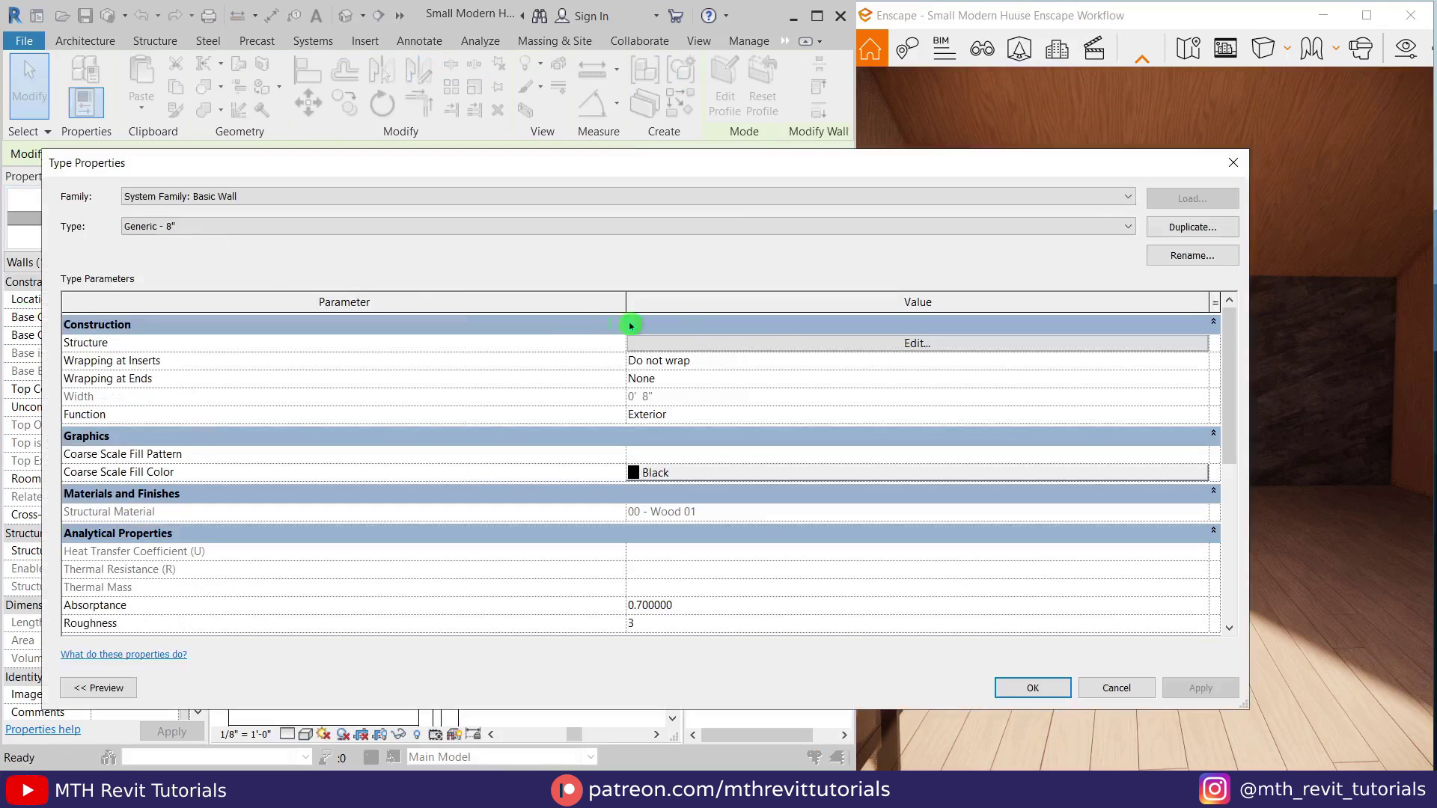
{"action": "left_click", "coordinate": [1190, 227]}
{"action": "left_click", "coordinate": [644, 430]}
{"action": "left_click", "coordinate": [702, 344]}
{"action": "left_click", "coordinate": [464, 344]}
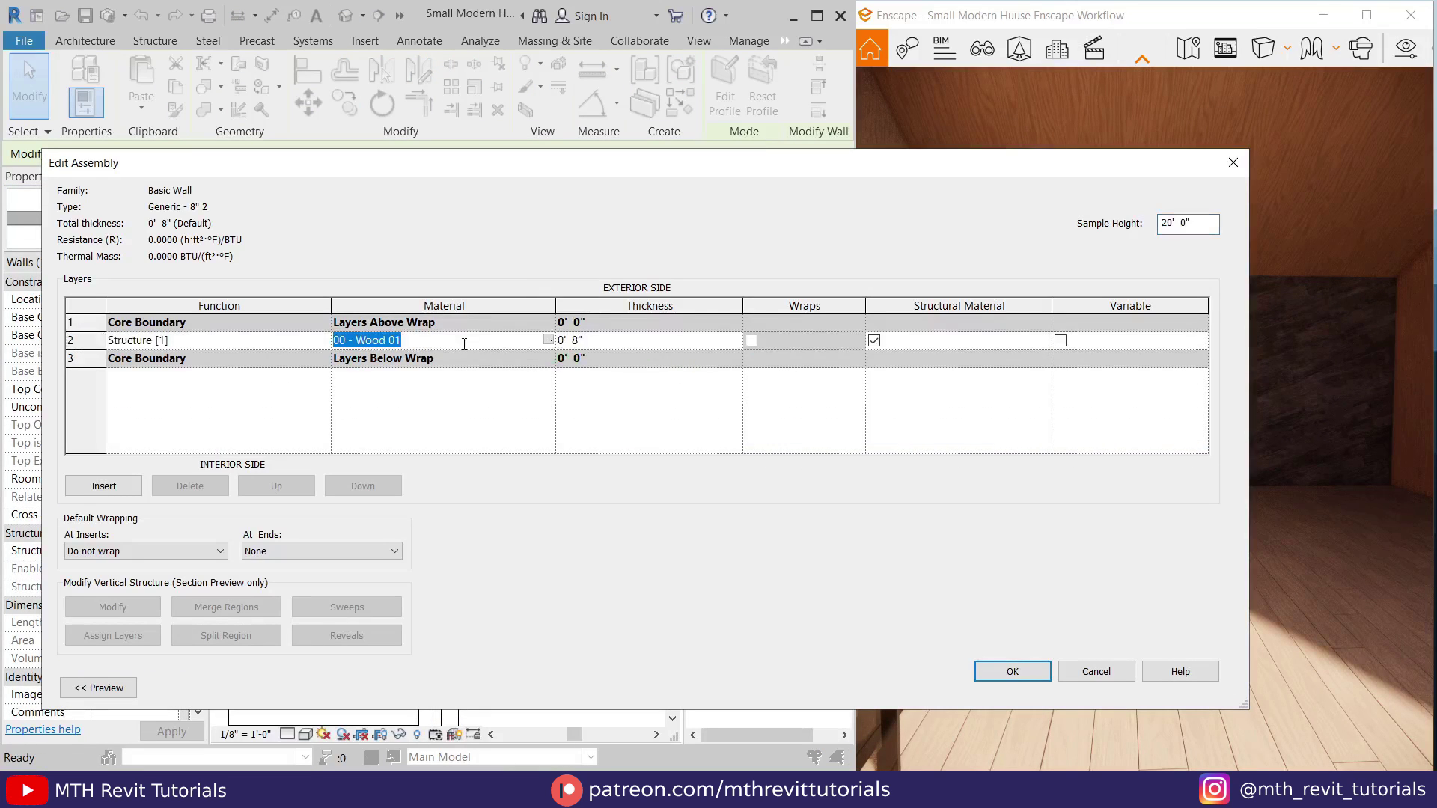
{"action": "left_click", "coordinate": [1013, 671]}
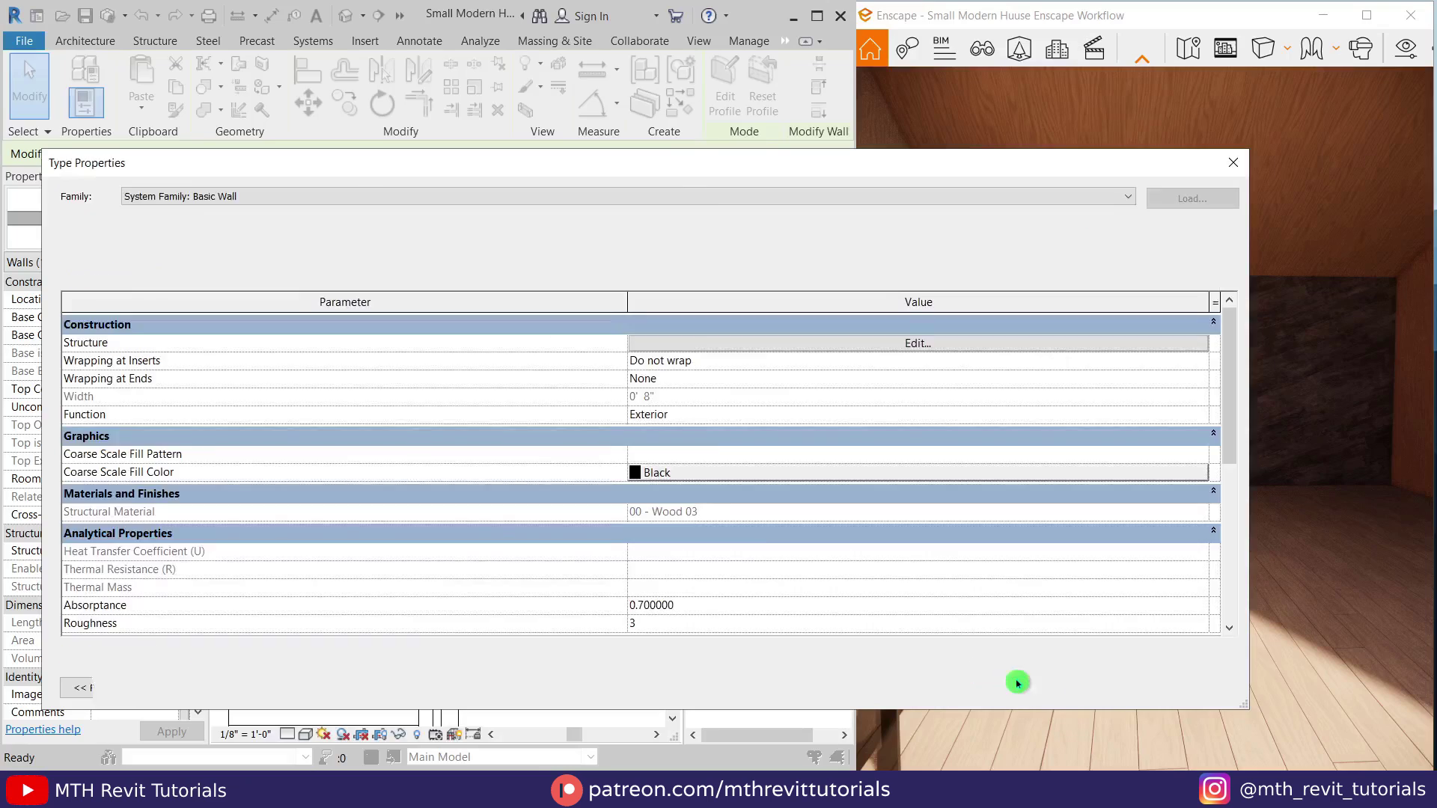
{"action": "left_click", "coordinate": [1014, 681]}
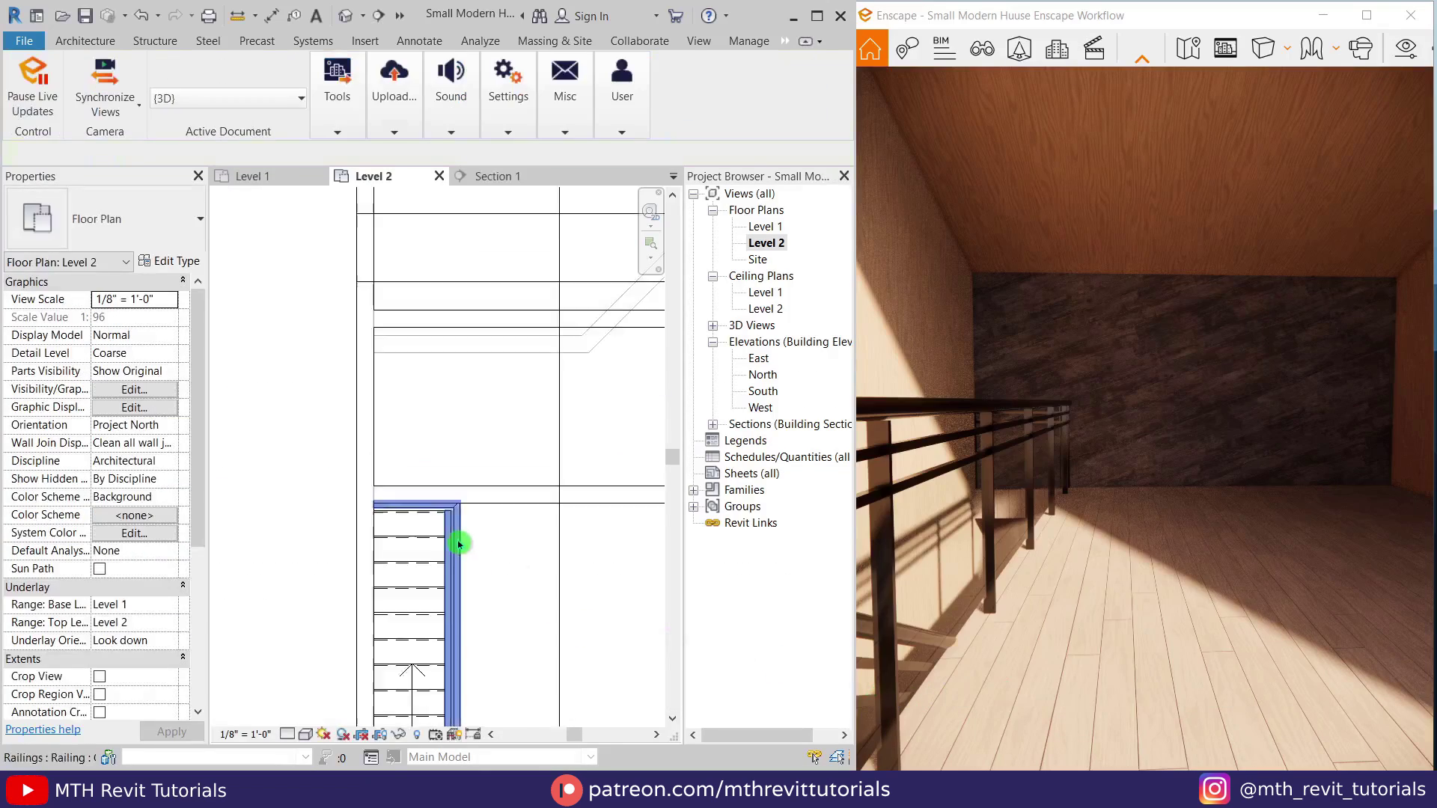
Step: Place a Single-Flush 36" x 84" door in the front partition wall beside the stair on Level 2
{"action": "key", "text": "d"}
{"action": "key", "text": "r"}
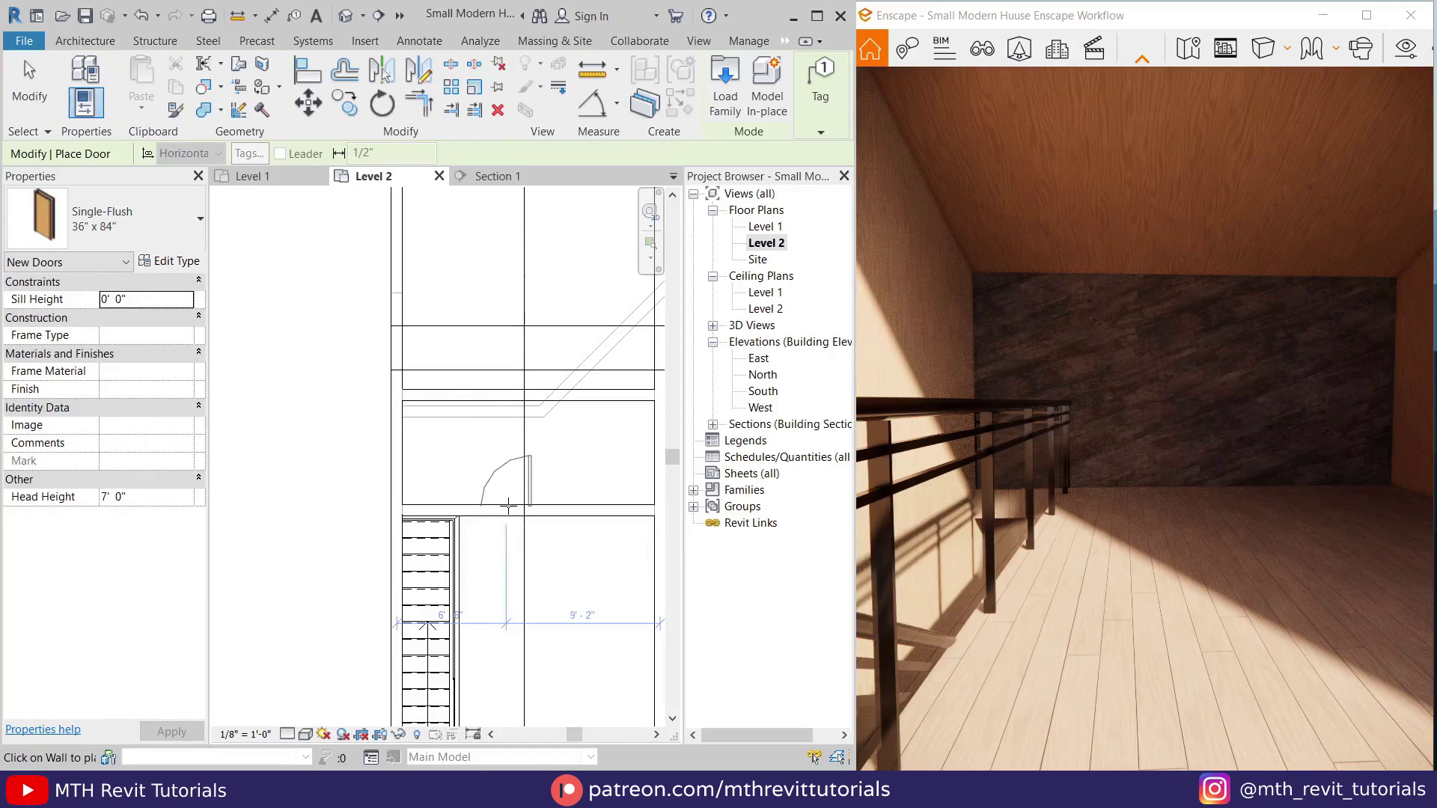
{"action": "key", "text": "space"}
{"action": "left_click", "coordinate": [508, 506]}
{"action": "key", "text": "Escape"}
{"action": "key", "text": "Escape"}
Step: Change the Door Material in the new Single-Flush door's type to a wood matching the wall
{"action": "left_click", "coordinate": [504, 467]}
{"action": "left_click", "coordinate": [180, 265]}
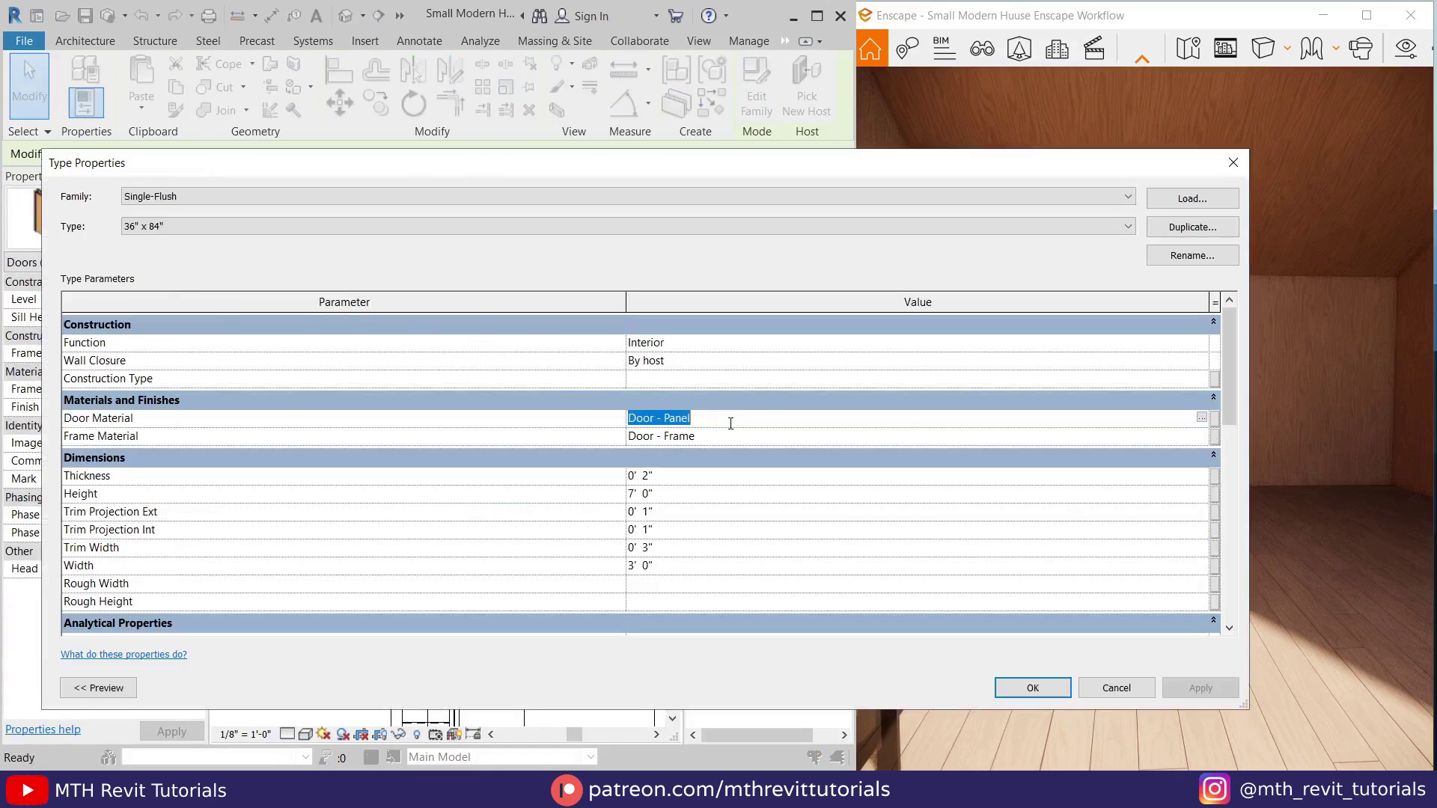
{"action": "left_click", "coordinate": [1033, 688]}
{"action": "left_click", "coordinate": [327, 428]}
{"action": "mouse_move", "coordinate": [1209, 481]}
{"action": "right_mouse_down"}
{"action": "mouse_move", "coordinate": [1348, 472]}
{"action": "mouse_move", "coordinate": [1209, 487]}
{"action": "right_mouse_up"}
Step: Edit the stair railing's path: delete the short segment along the partition wall and extend the remaining line's end toward the wall
{"action": "scroll", "coordinate": [427, 529], "scroll_direction": "up", "scroll_amount": 4}
{"action": "left_click", "coordinate": [504, 522]}
{"action": "double_click", "coordinate": [515, 509]}
{"action": "left_click_drag", "start_coordinate": [444, 427], "coordinate": [394, 550]}
{"action": "key", "text": "Delete"}
{"action": "left_click", "coordinate": [505, 518]}
{"action": "scroll", "coordinate": [507, 491], "scroll_direction": "up", "scroll_amount": 2}
{"action": "left_click_drag", "start_coordinate": [502, 477], "coordinate": [503, 460]}
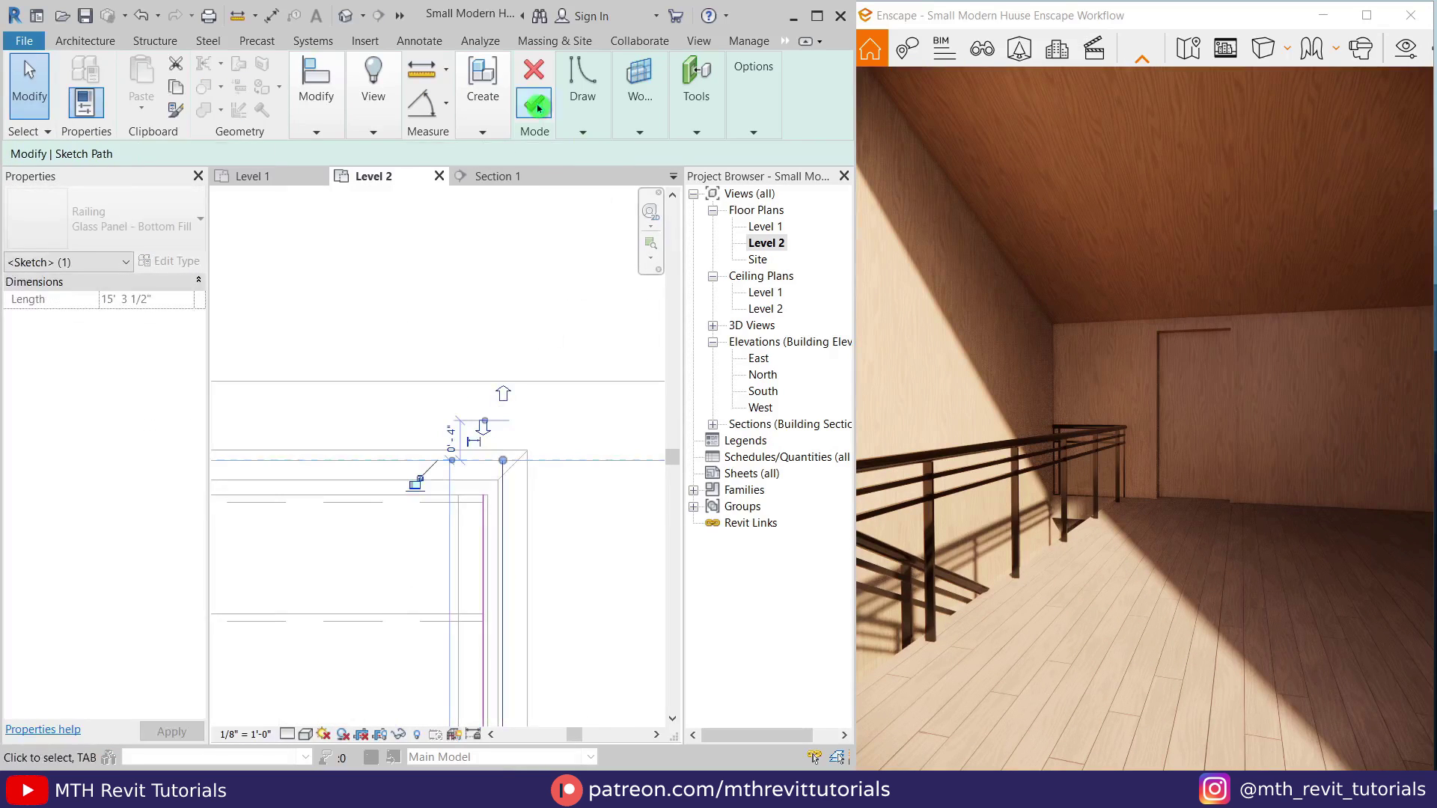
{"action": "left_click", "coordinate": [535, 104]}
Step: Examine the front, upper interior and surroundings of the house in the enlarged Enscape rendering
{"action": "scroll", "coordinate": [496, 386], "scroll_direction": "down", "scroll_amount": 8}
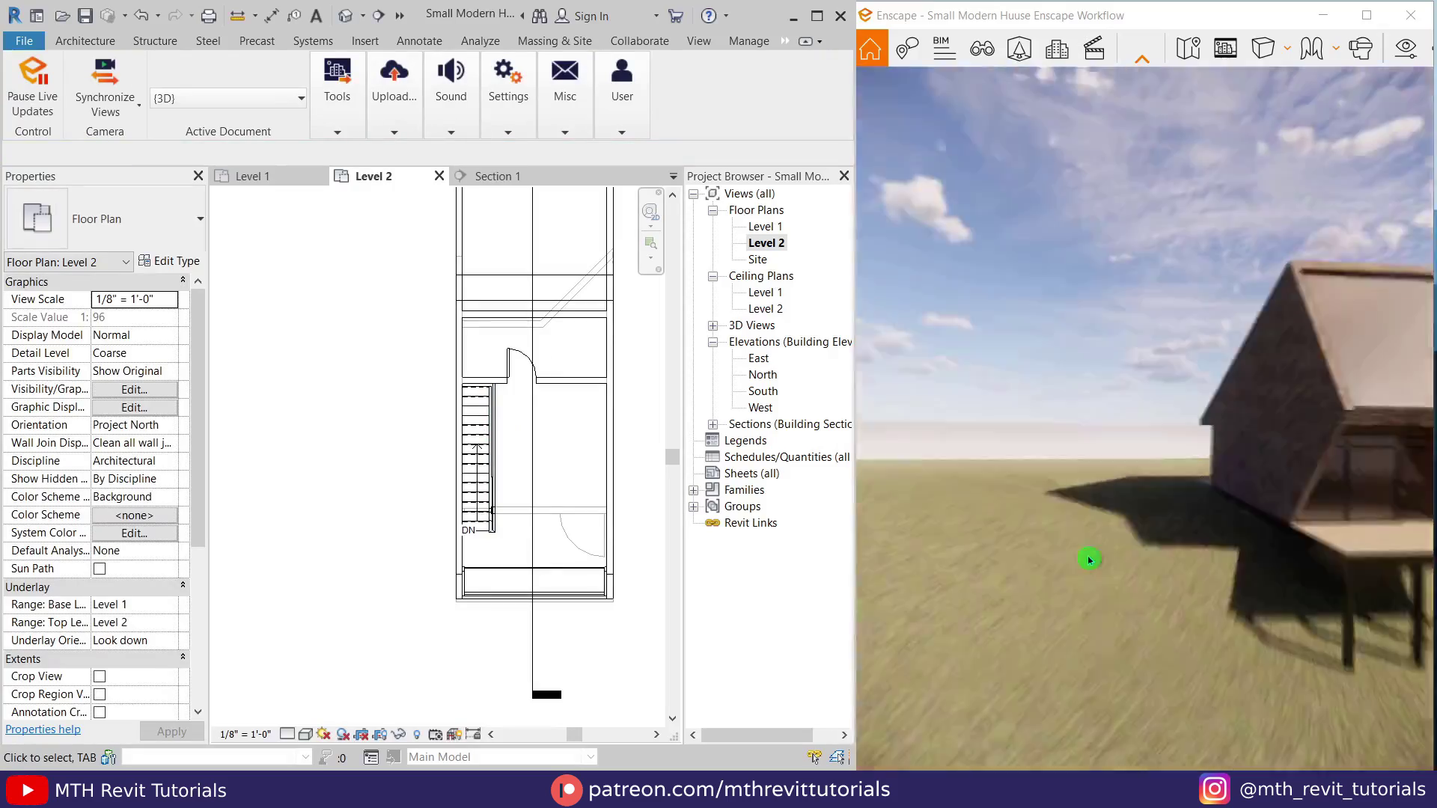
{"action": "scroll", "coordinate": [1091, 558], "scroll_direction": "down", "scroll_amount": 5}
{"action": "left_click", "coordinate": [1368, 13]}
{"action": "key", "text": "d"}
{"action": "left_click_drag", "start_coordinate": [880, 404], "coordinate": [464, 449]}
{"action": "right_click_drag", "start_coordinate": [464, 449], "coordinate": [892, 402]}
{"action": "scroll", "coordinate": [891, 401], "scroll_direction": "up", "scroll_amount": 4}
{"action": "scroll", "coordinate": [891, 609], "scroll_direction": "up", "scroll_amount": 4}
{"action": "scroll", "coordinate": [894, 609], "scroll_direction": "down", "scroll_amount": 8}
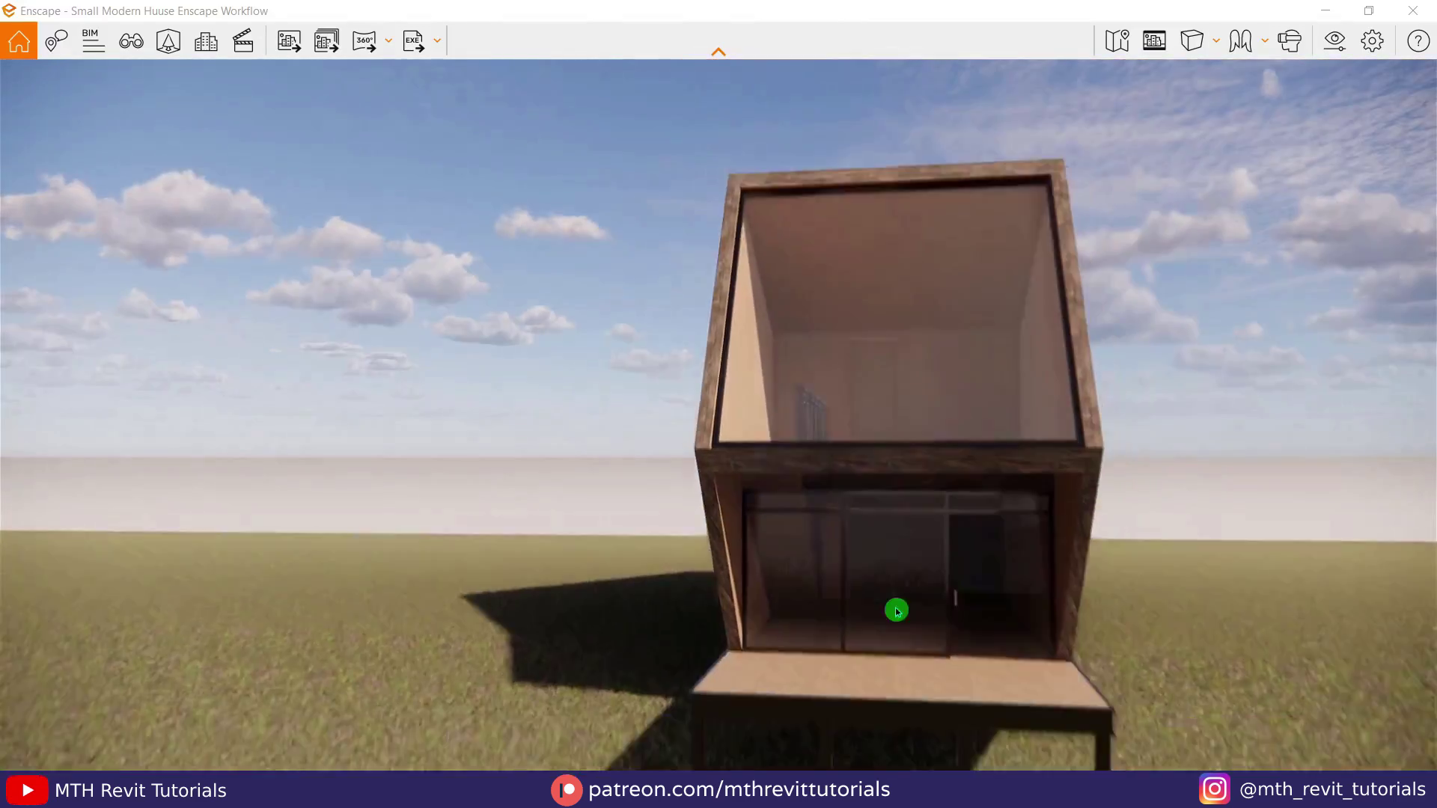
{"action": "right_click_drag", "start_coordinate": [895, 609], "coordinate": [1063, 591]}
Step: Change the wall above the front glazing to the Basic Wall type Generic - 8" 2
{"action": "left_click", "coordinate": [1369, 10]}
{"action": "left_click", "coordinate": [348, 21]}
{"action": "left_click", "coordinate": [348, 22]}
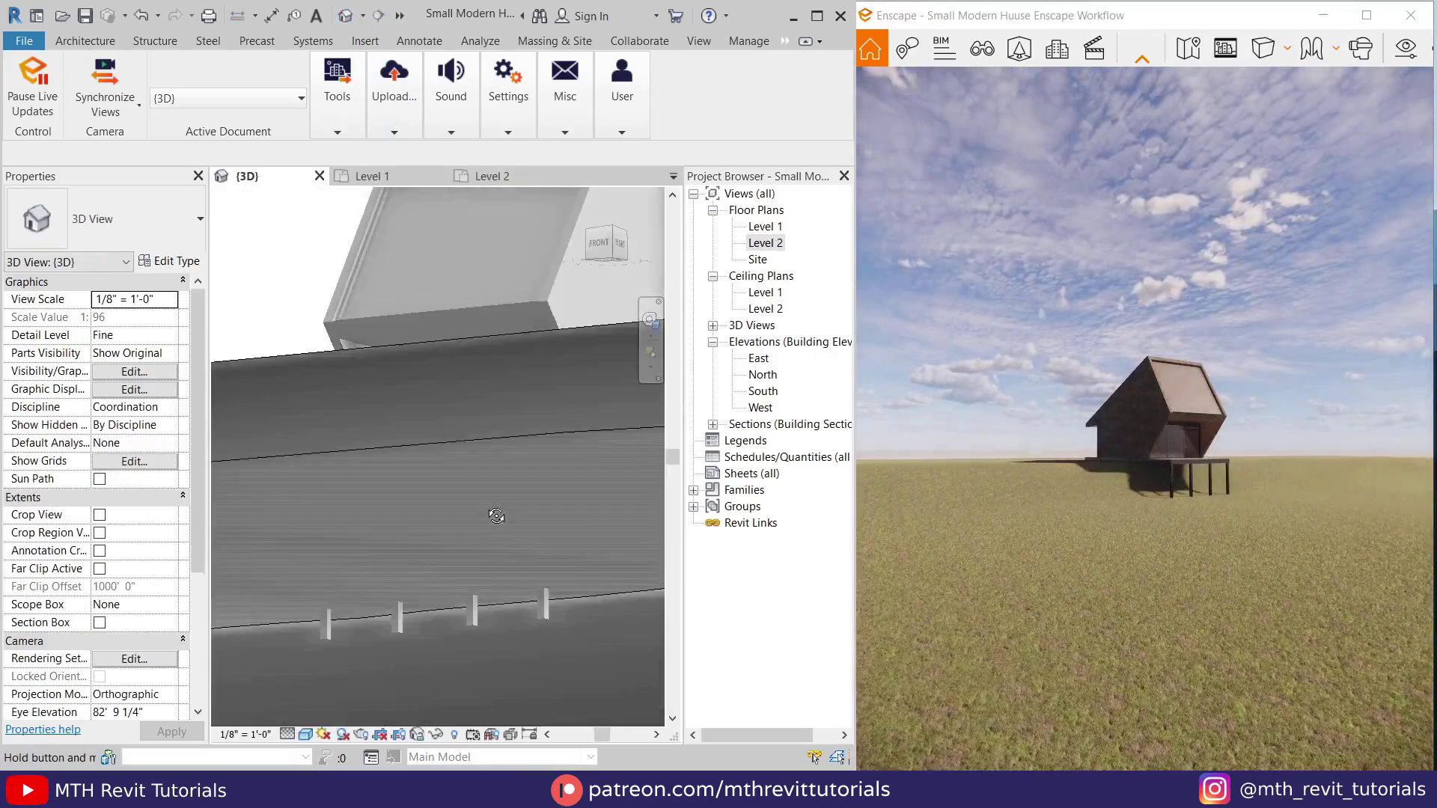
{"action": "scroll", "coordinate": [523, 389], "scroll_direction": "up", "scroll_amount": 5}
{"action": "key", "text": "Return"}
{"action": "key", "text": "Escape"}
{"action": "left_click", "coordinate": [459, 251]}
{"action": "left_click", "coordinate": [109, 218]}
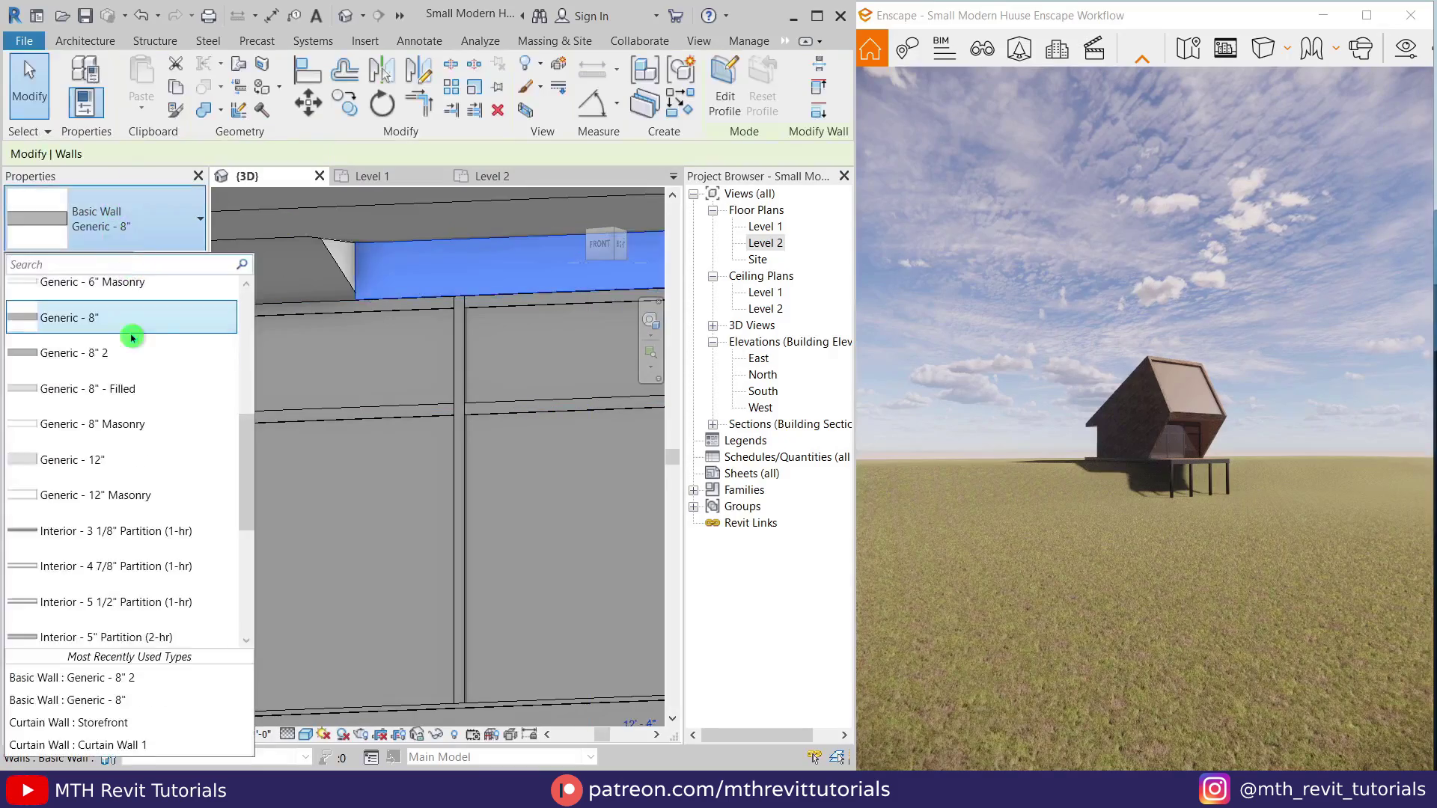
{"action": "left_click", "coordinate": [133, 351]}
{"action": "key", "text": "Escape"}
Step: Examine the house front and the surrounding ground in the 3D view, the Level 1 plan and the enlarged Enscape rendering
{"action": "scroll", "coordinate": [1172, 431], "scroll_direction": "up", "scroll_amount": 8}
{"action": "right_click_drag", "start_coordinate": [1143, 459], "coordinate": [963, 442]}
{"action": "scroll", "coordinate": [479, 391], "scroll_direction": "down", "scroll_amount": 10}
{"action": "middle_click_drag", "start_coordinate": [572, 574], "coordinate": [610, 592], "text": "shift"}
{"action": "scroll", "coordinate": [479, 404], "scroll_direction": "up", "scroll_amount": 4}
{"action": "right_click", "coordinate": [282, 224]}
{"action": "left_click", "coordinate": [311, 241]}
{"action": "double_click", "coordinate": [765, 227]}
{"action": "left_click", "coordinate": [1367, 15]}
{"action": "right_click_drag", "start_coordinate": [967, 366], "coordinate": [861, 419]}
{"action": "left_click_drag", "start_coordinate": [838, 442], "coordinate": [848, 564]}
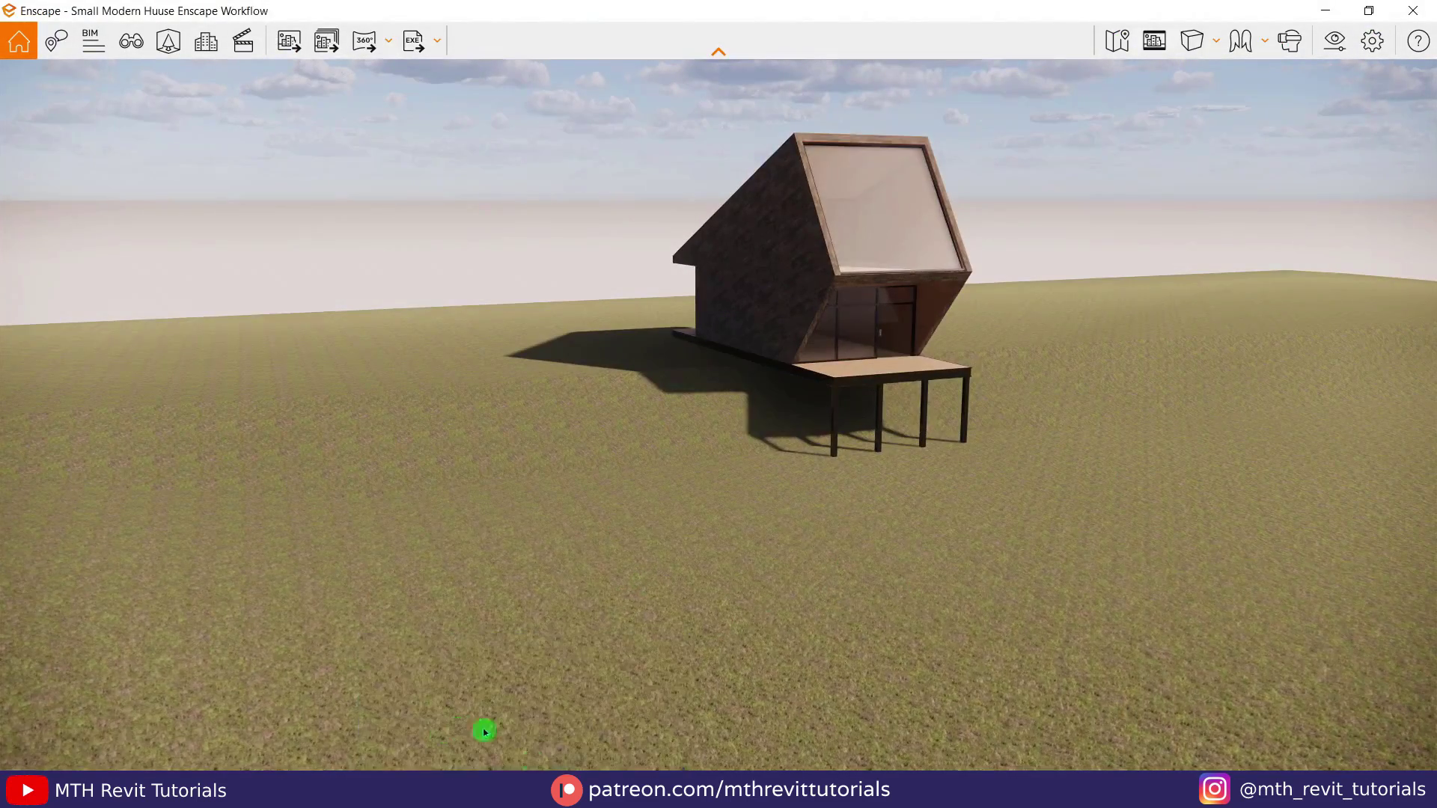
{"action": "left_click", "coordinate": [624, 705]}
{"action": "left_click", "coordinate": [819, 15]}
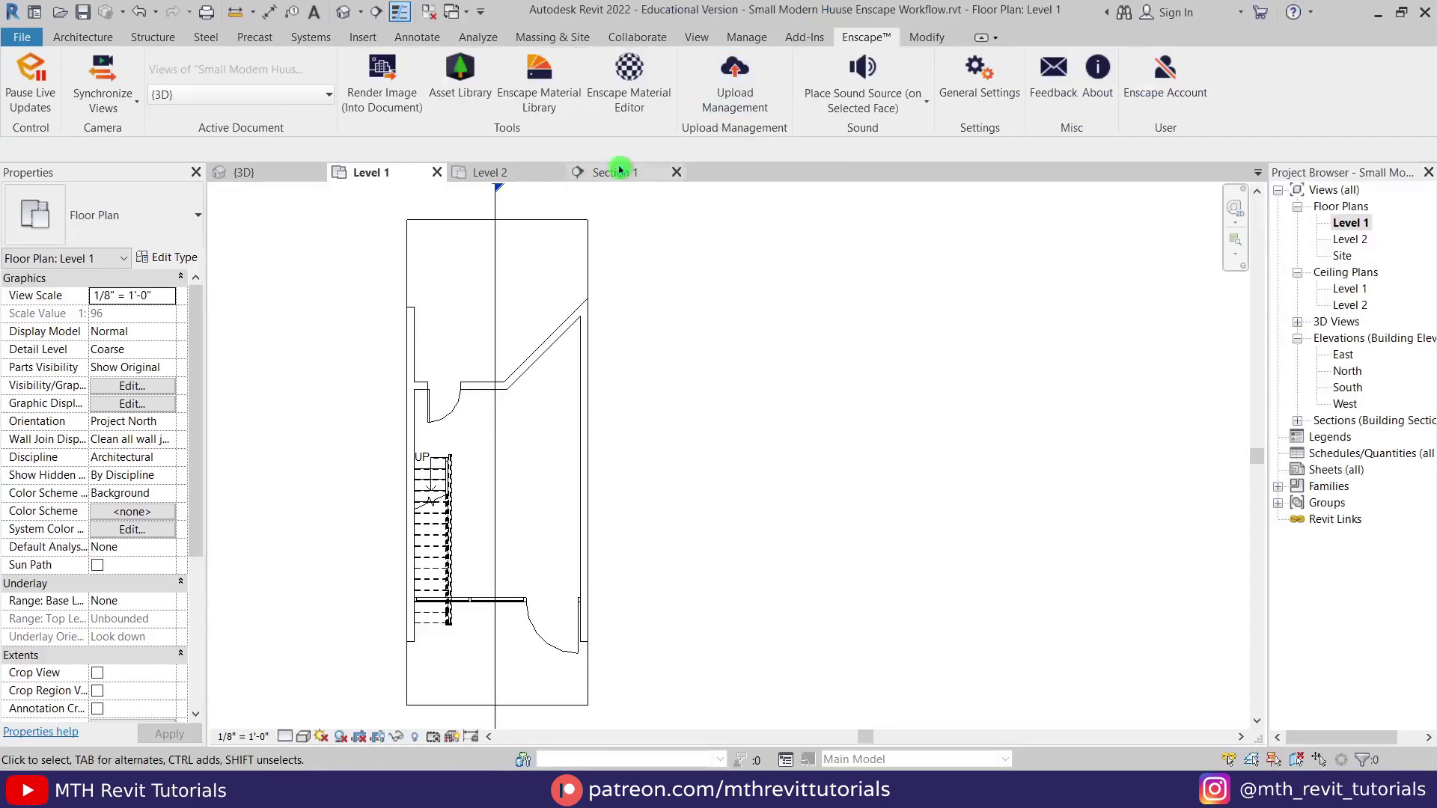
Step: Pause Enscape's live updates and check the elevation of a point near the toposurface's front edge in the Site plan
{"action": "left_click", "coordinate": [24, 81]}
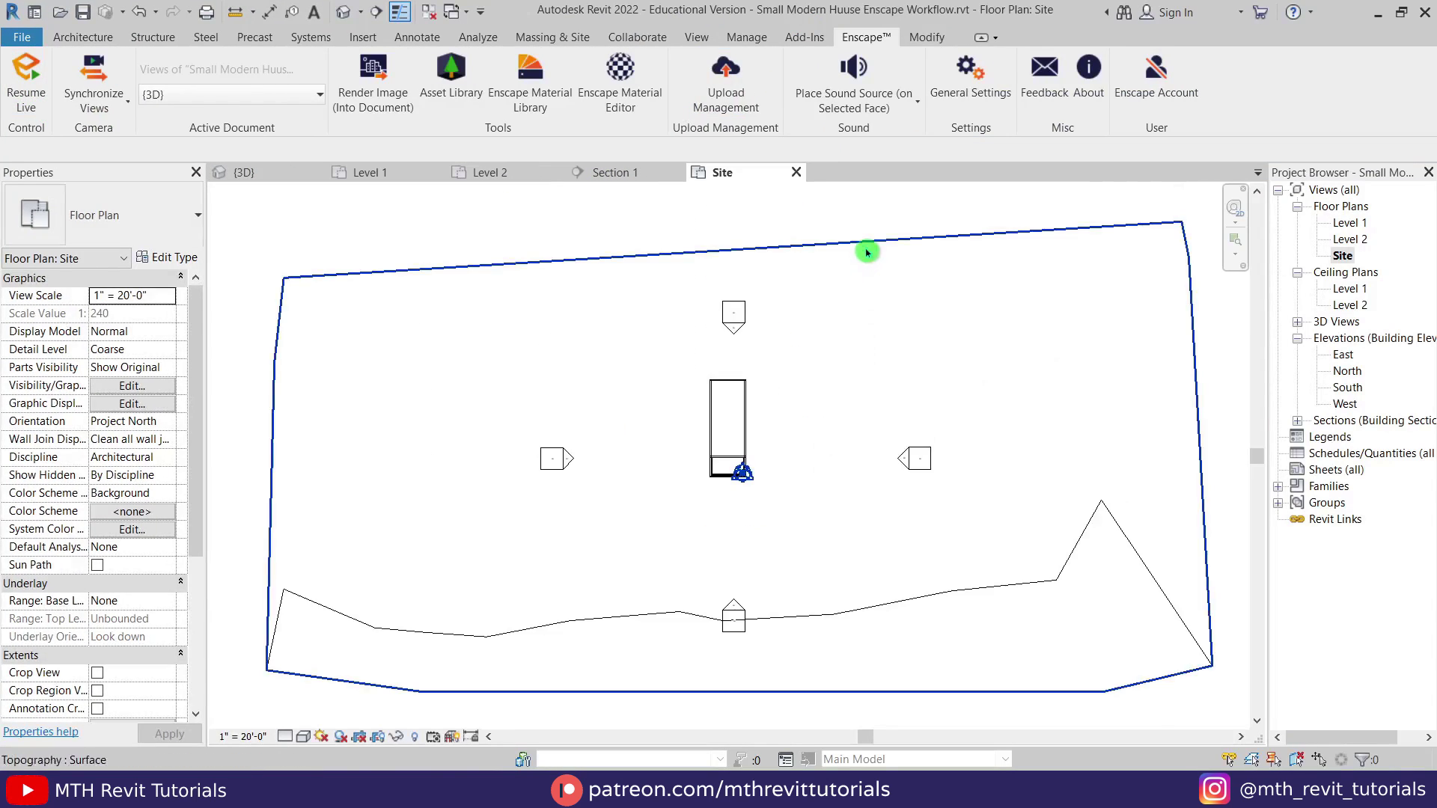
{"action": "left_click", "coordinate": [866, 247]}
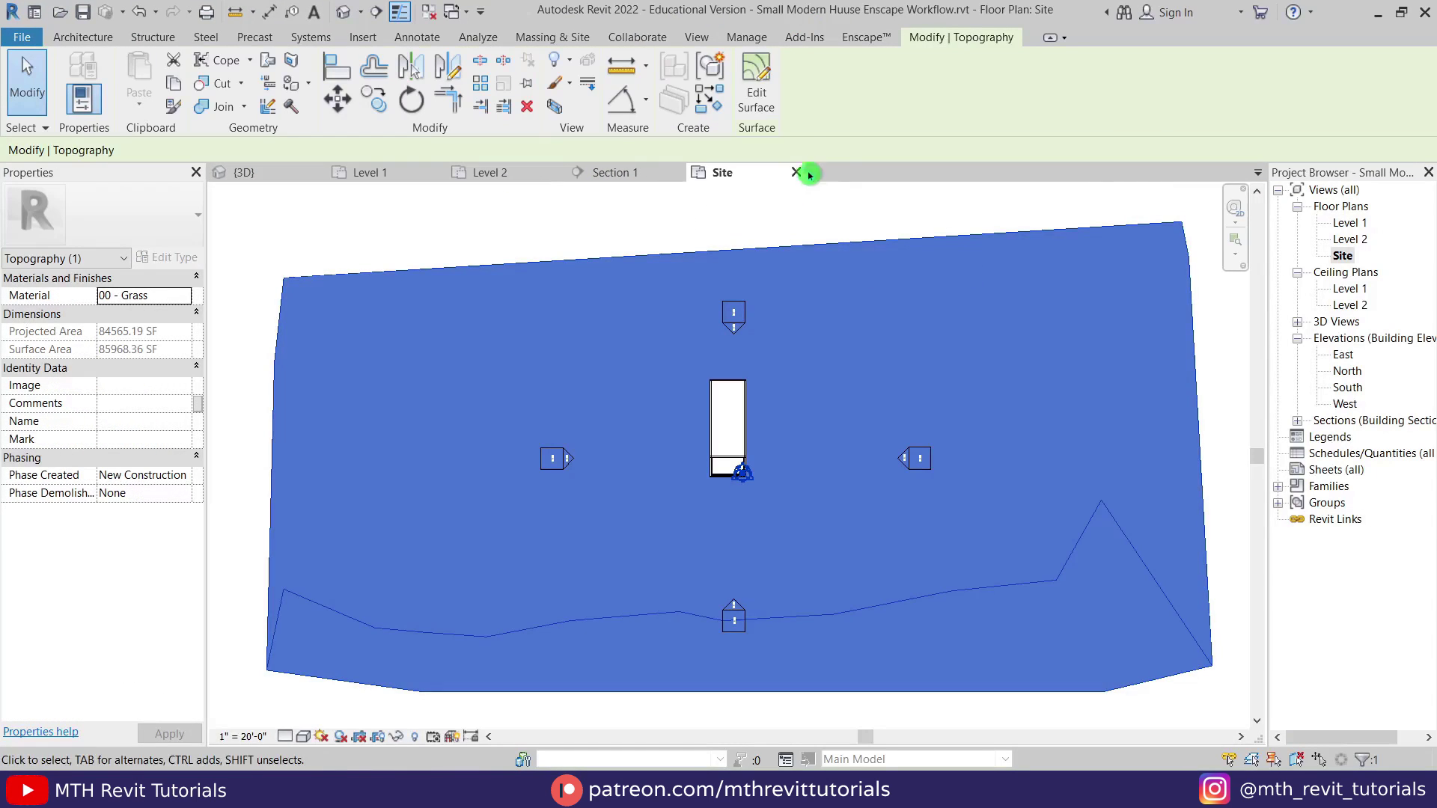
{"action": "left_click", "coordinate": [769, 103]}
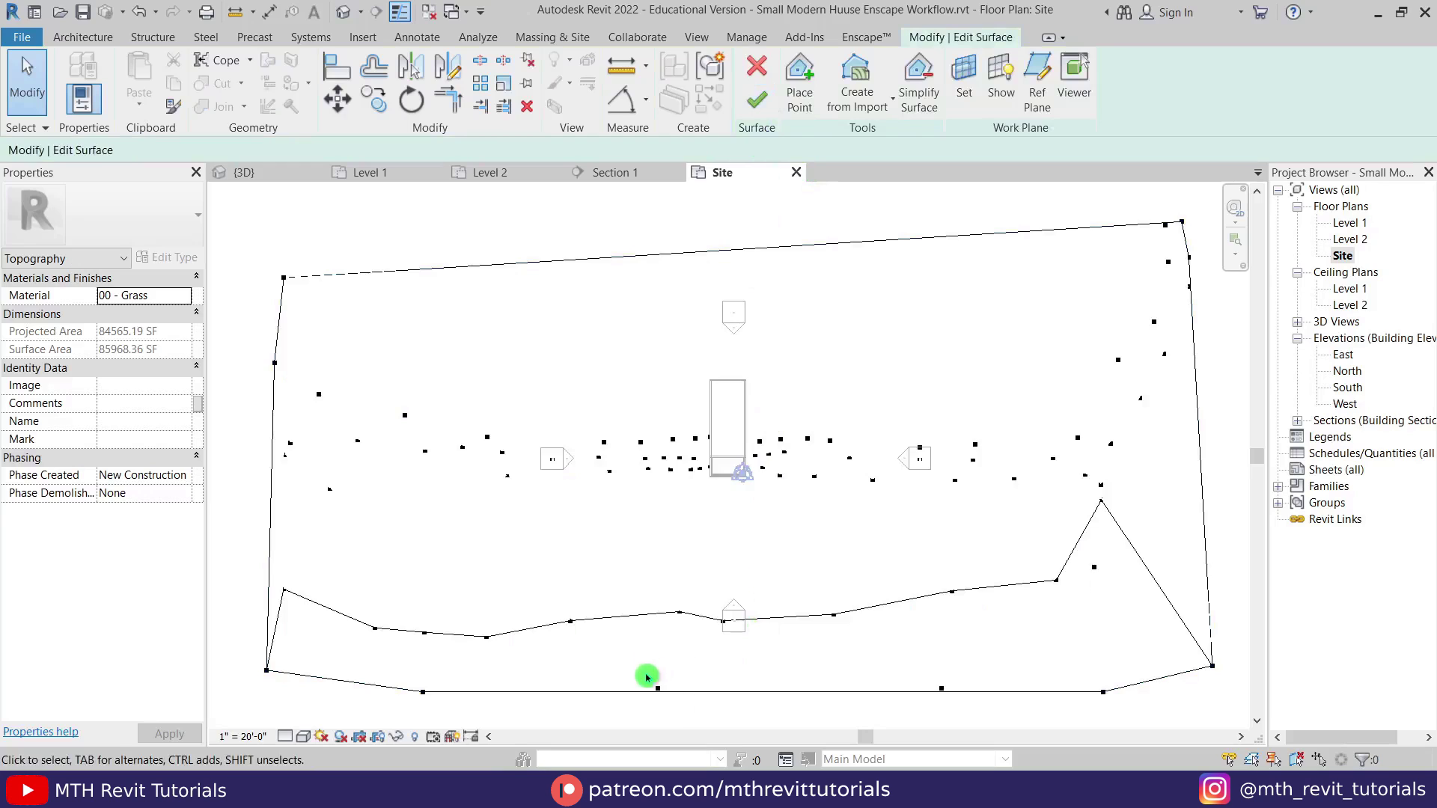
{"action": "left_click_drag", "start_coordinate": [689, 706], "coordinate": [690, 704]}
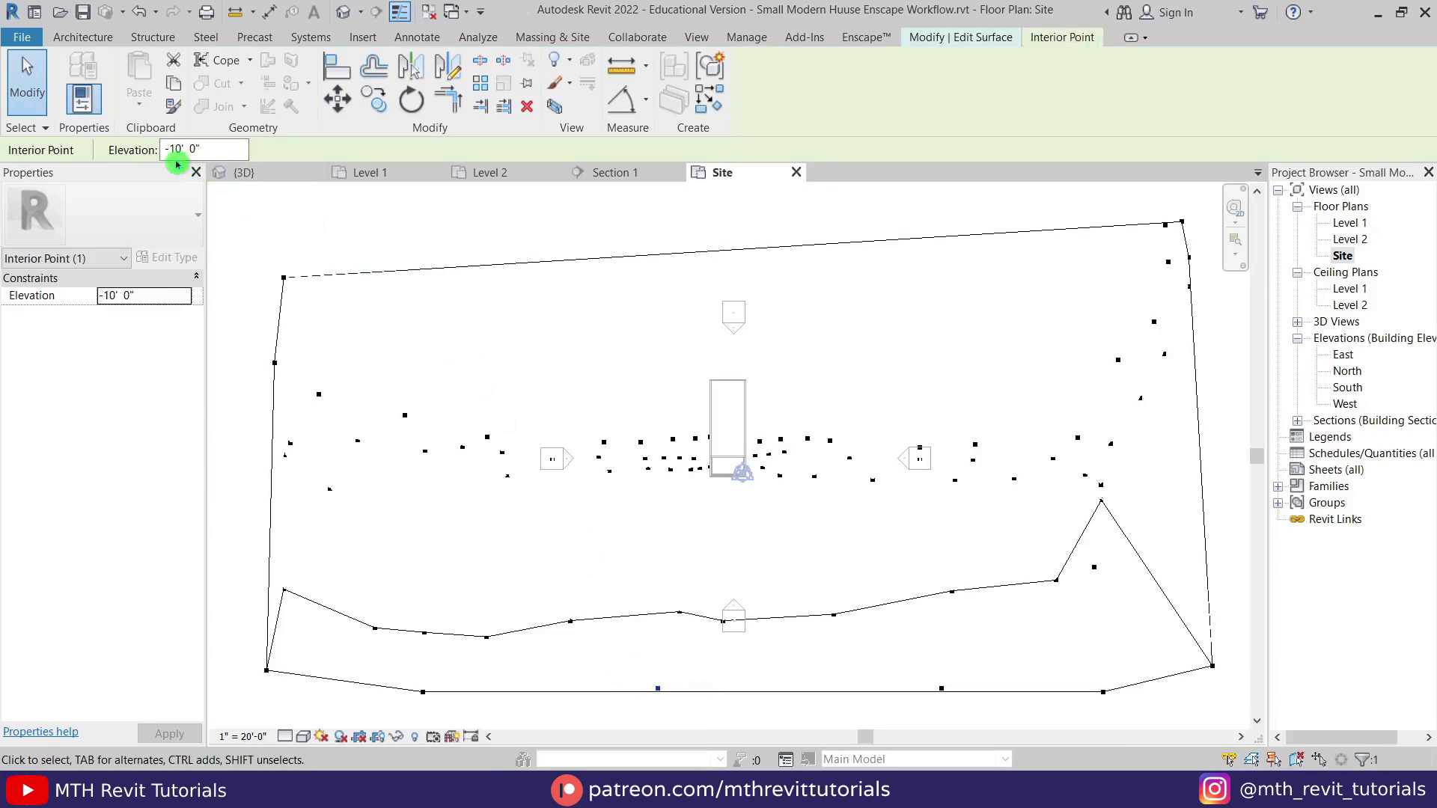
{"action": "left_click", "coordinate": [517, 228]}
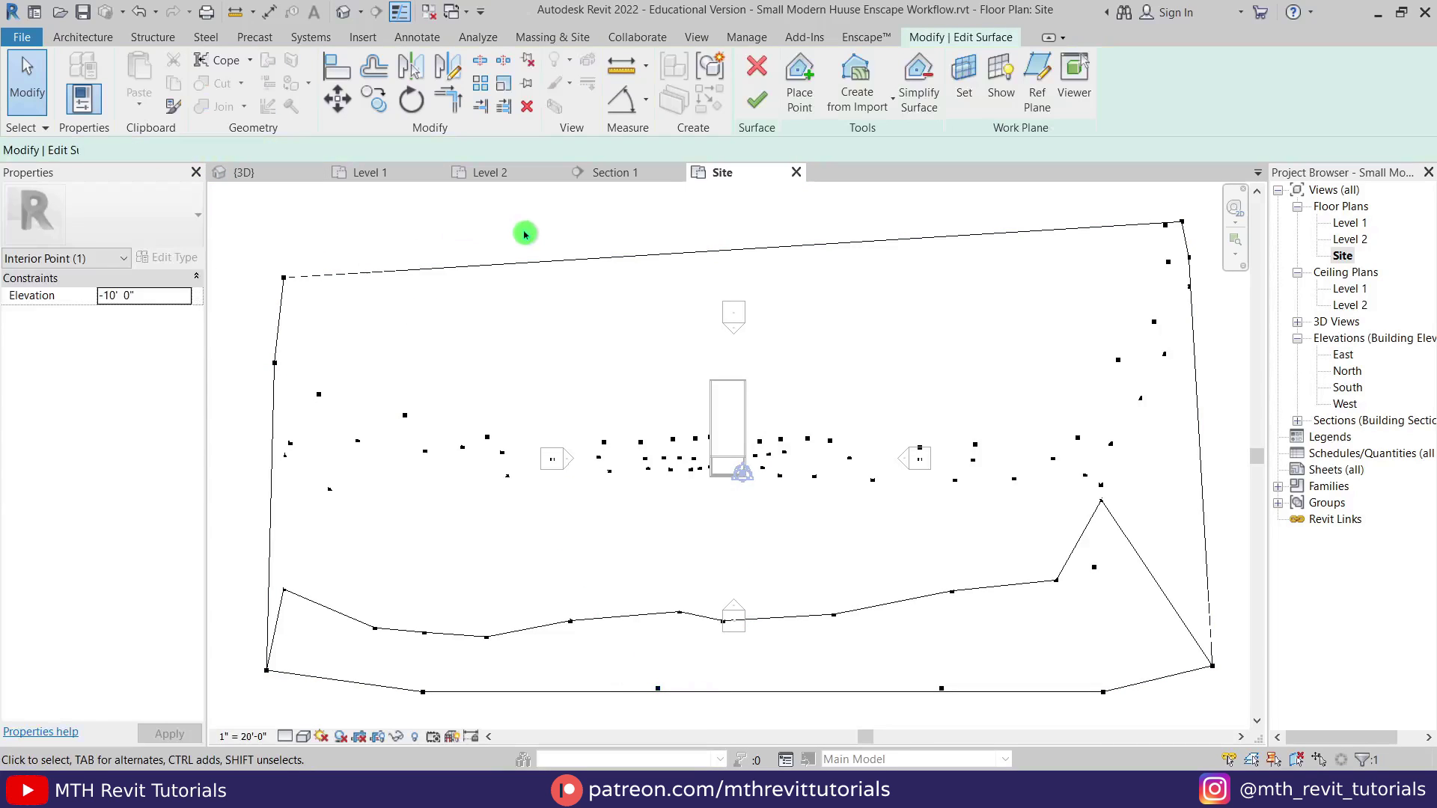
{"action": "left_click", "coordinate": [765, 86]}
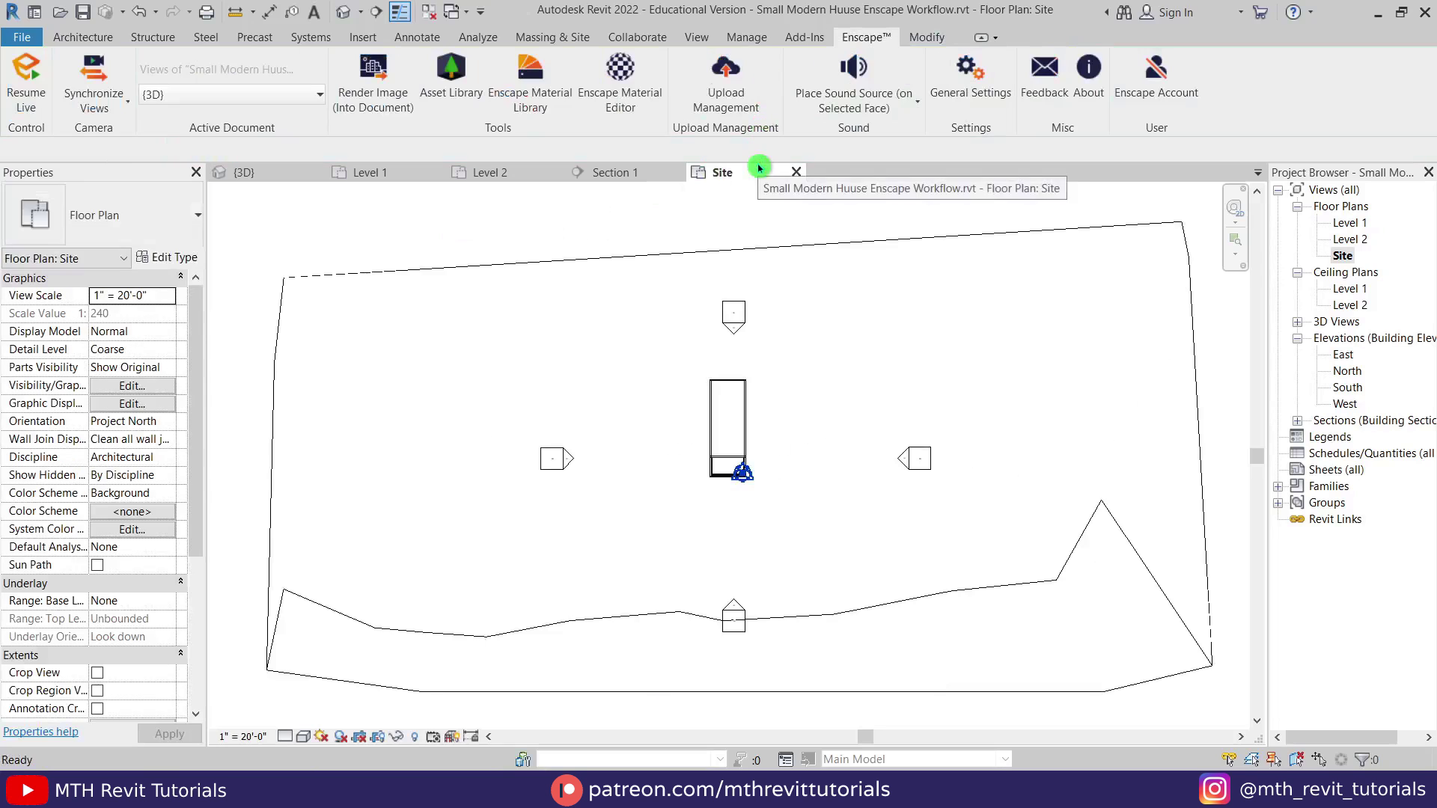
Step: Start a new toposurface with an absolute point elevation of -10' and set the Site plan's visual style to Wireframe
{"action": "left_click", "coordinate": [547, 41]}
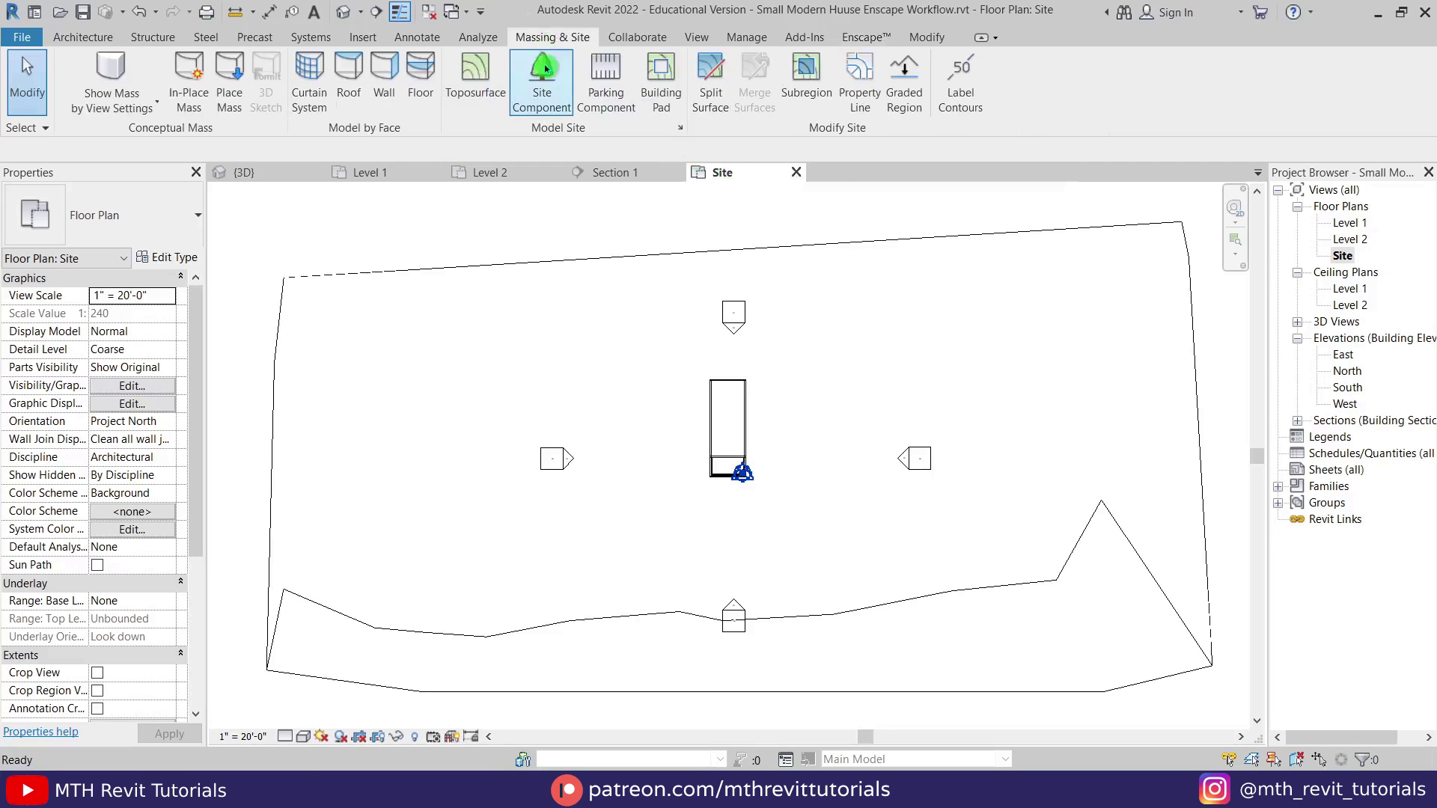
{"action": "left_click", "coordinate": [499, 91]}
{"action": "left_click", "coordinate": [259, 150]}
{"action": "left_click_drag", "start_coordinate": [259, 150], "coordinate": [150, 159]}
{"action": "type", "text": "-10"}
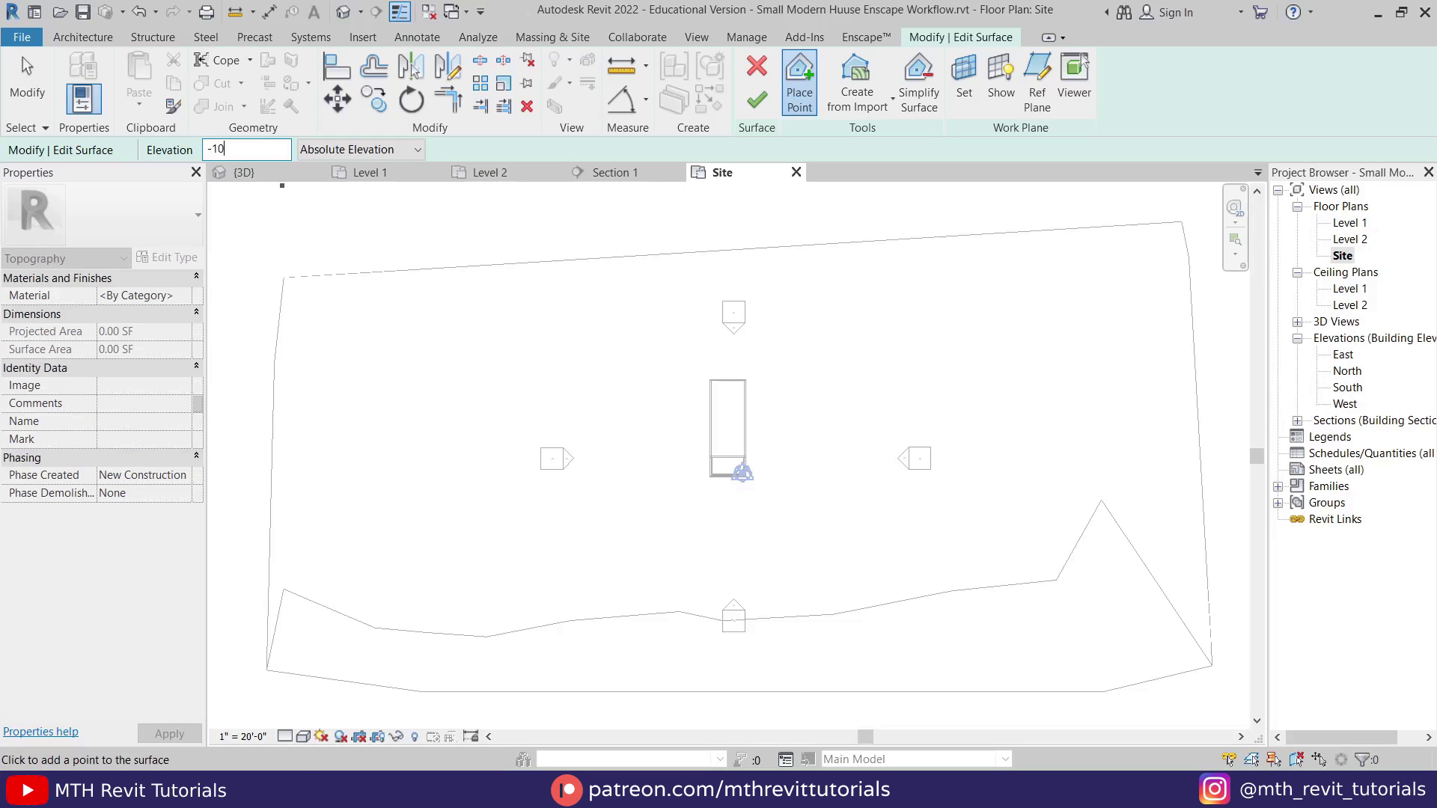
{"action": "key", "text": "Return"}
{"action": "left_click", "coordinate": [303, 737]}
{"action": "left_click", "coordinate": [337, 638]}
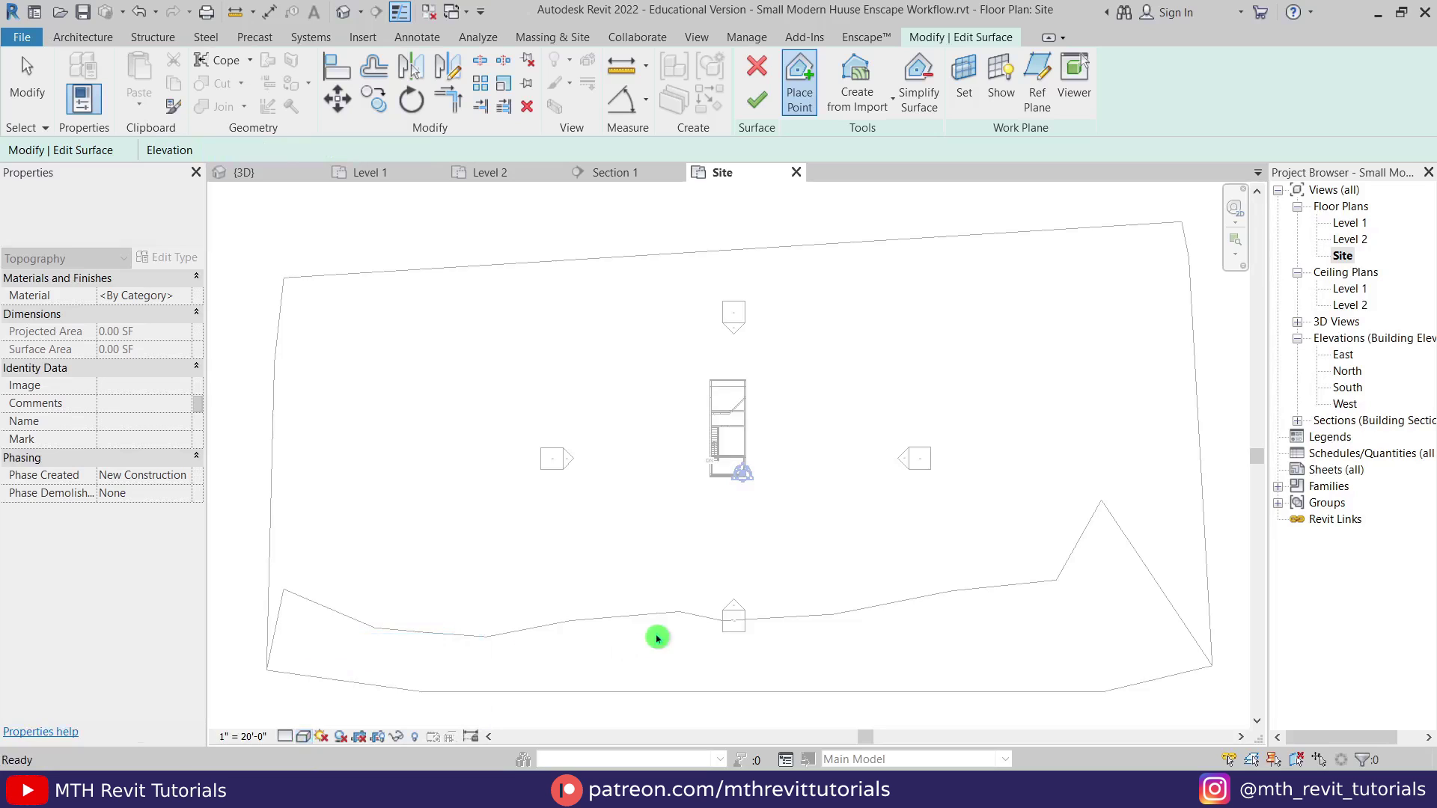
Step: Place an oval outline of surface points at -10' elevation on the ground in front of the house
{"action": "scroll", "coordinate": [879, 586], "scroll_direction": "up", "scroll_amount": 2}
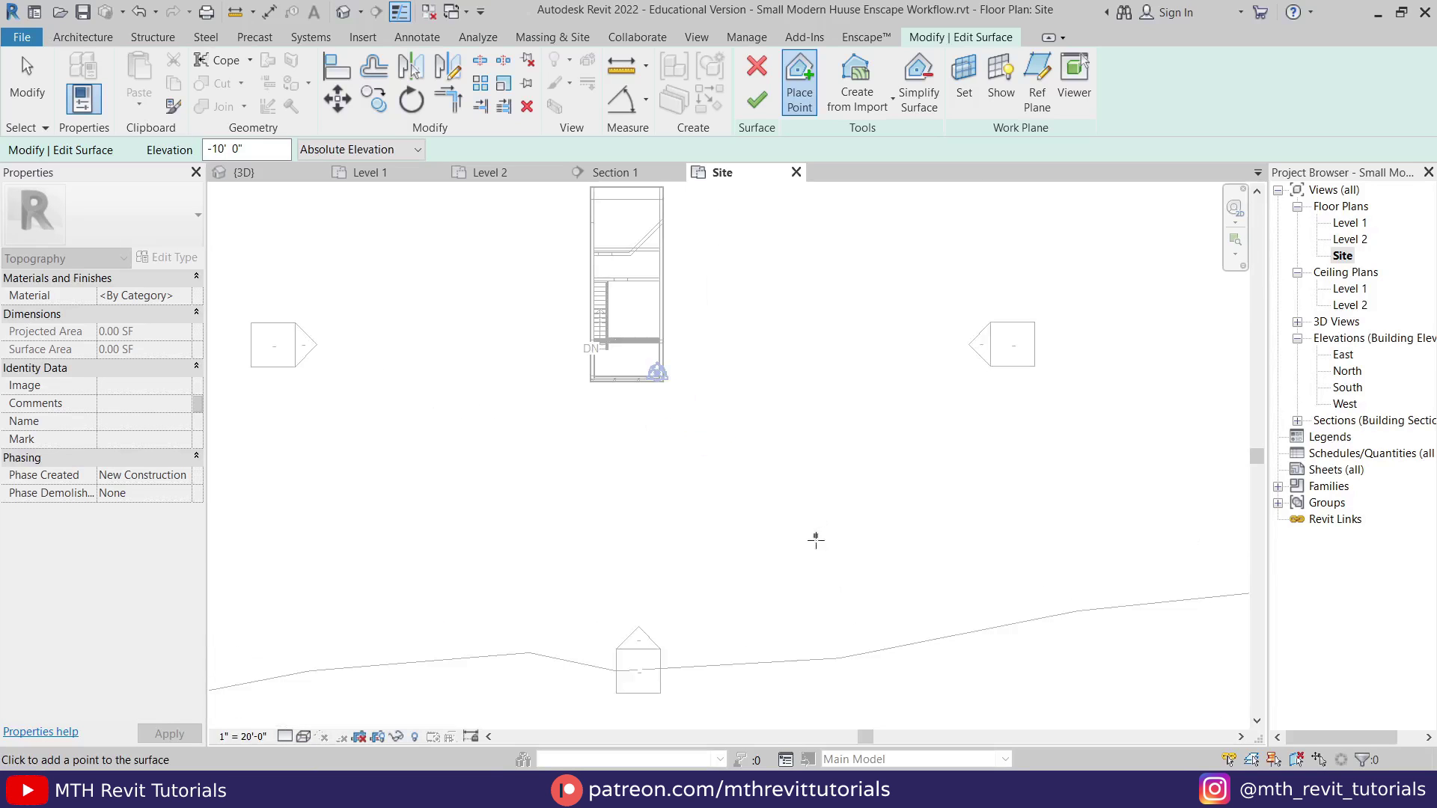
{"action": "left_click", "coordinate": [603, 515]}
{"action": "left_click", "coordinate": [615, 483]}
{"action": "left_click", "coordinate": [650, 454]}
{"action": "left_click", "coordinate": [686, 430]}
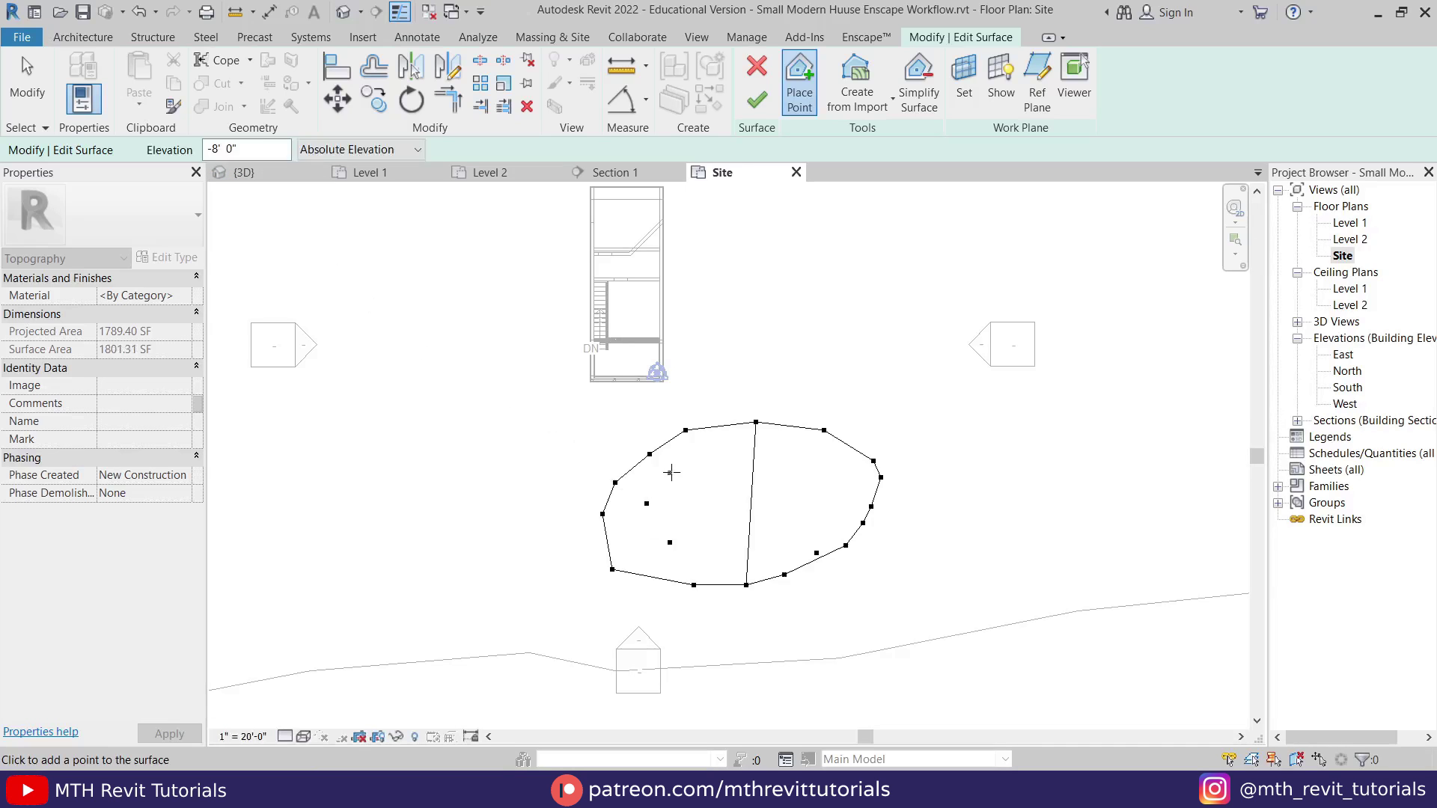
Step: Place an inner ring of points at -8' elevation inside the oval outline
{"action": "left_click", "coordinate": [812, 483]}
{"action": "left_click", "coordinate": [799, 518]}
{"action": "left_click", "coordinate": [768, 541]}
{"action": "left_click", "coordinate": [728, 547]}
{"action": "left_click", "coordinate": [694, 547]}
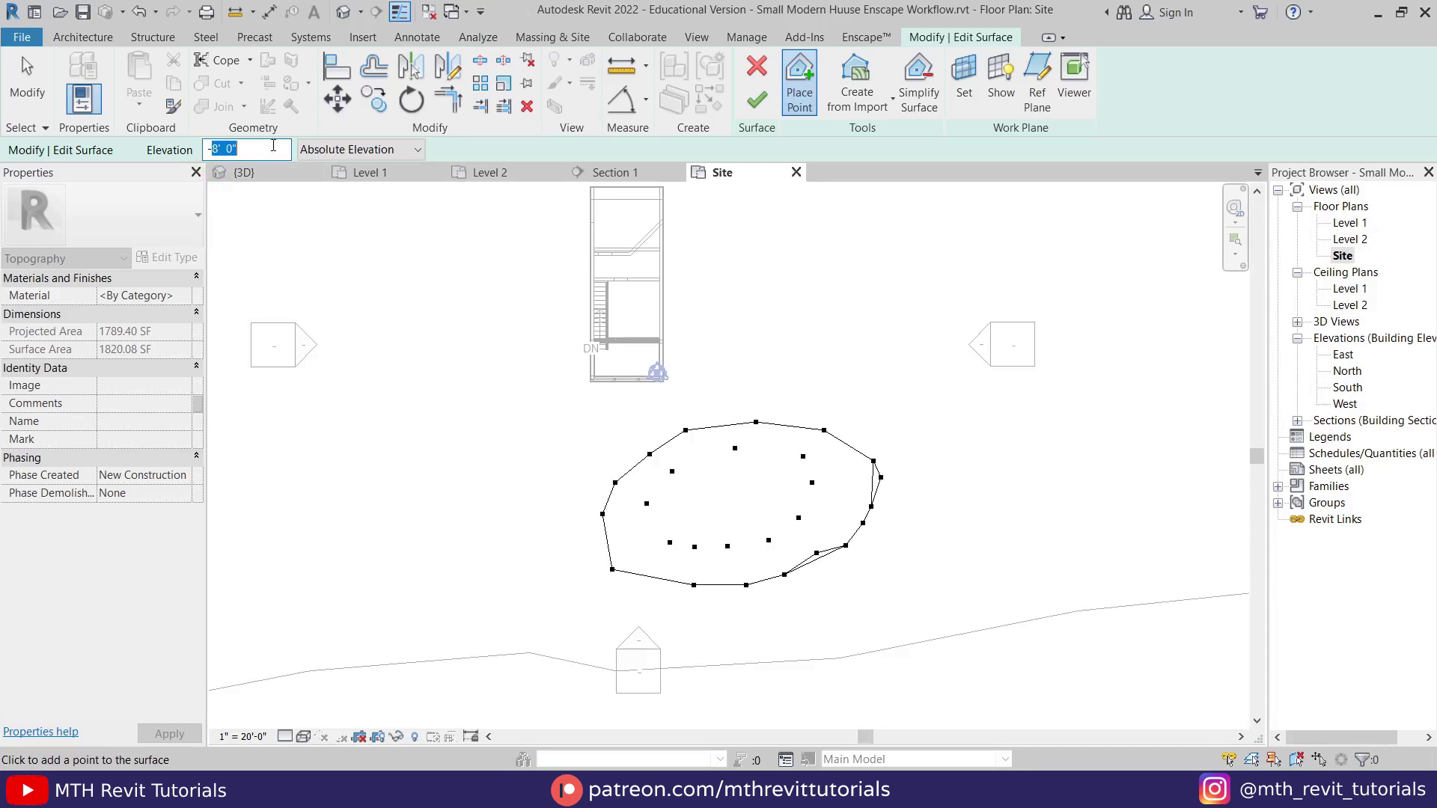
Step: Place a central group of points at -5' elevation, check the mound in 3D and finish the surface
{"action": "left_click", "coordinate": [772, 482]}
{"action": "left_click", "coordinate": [768, 509]}
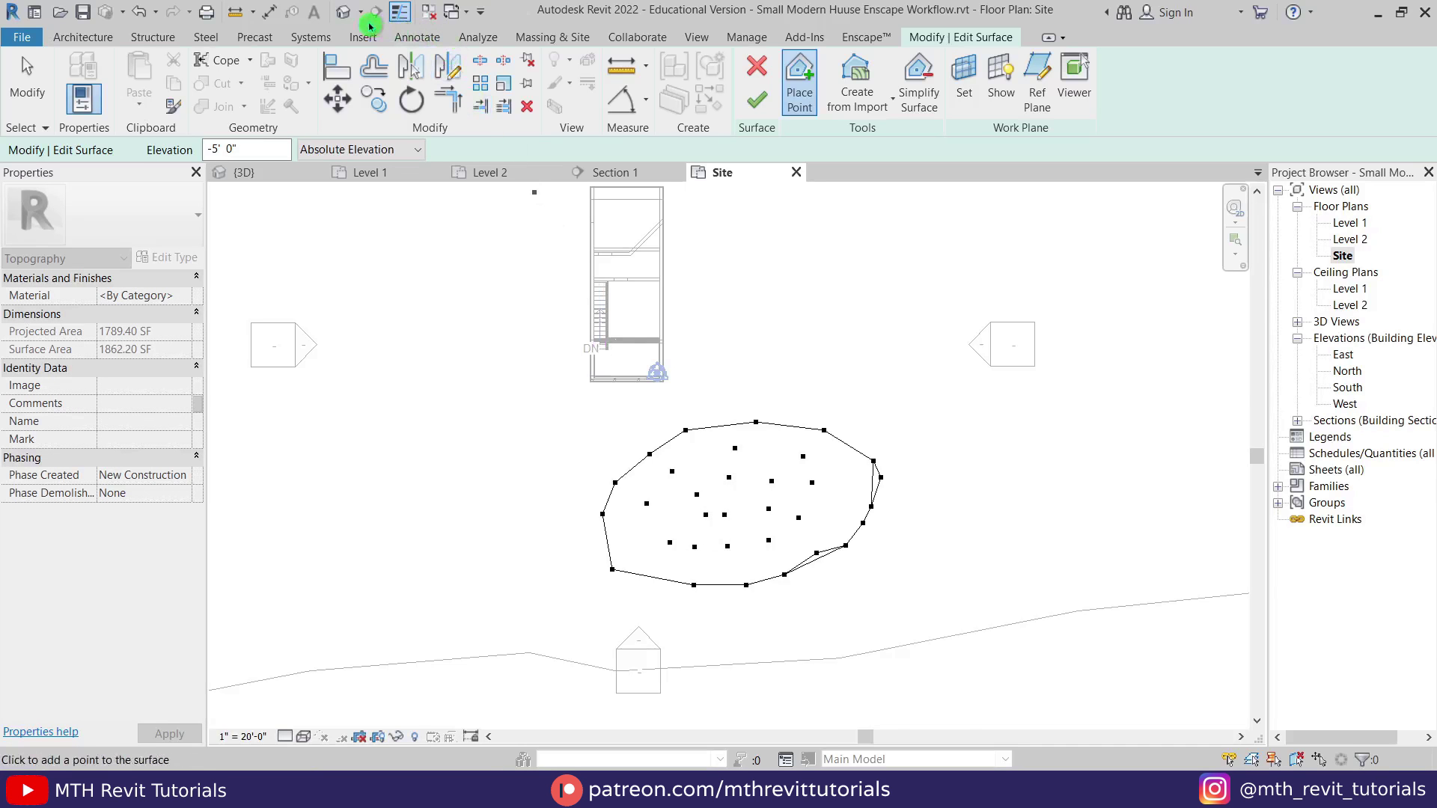
{"action": "left_click", "coordinate": [346, 12]}
{"action": "middle_click_drag", "start_coordinate": [708, 494], "coordinate": [791, 570], "text": "shift"}
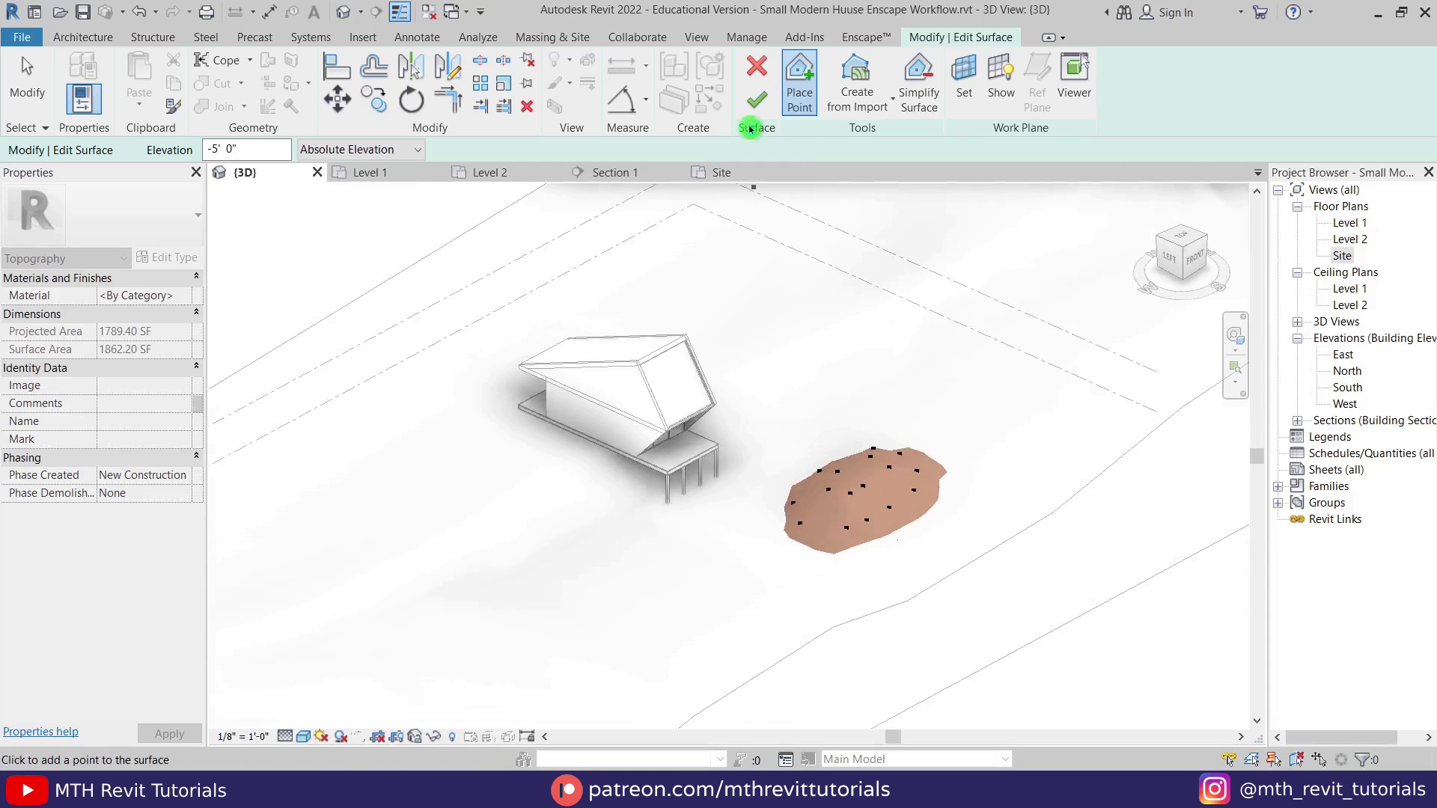
{"action": "left_click", "coordinate": [756, 100]}
{"action": "middle_click_drag", "start_coordinate": [805, 437], "coordinate": [548, 540], "text": "shift"}
Step: Start a second toposurface in the Site plan and outline a smaller mound west of the large one with points at -10' elevation
{"action": "double_click", "coordinate": [1343, 255]}
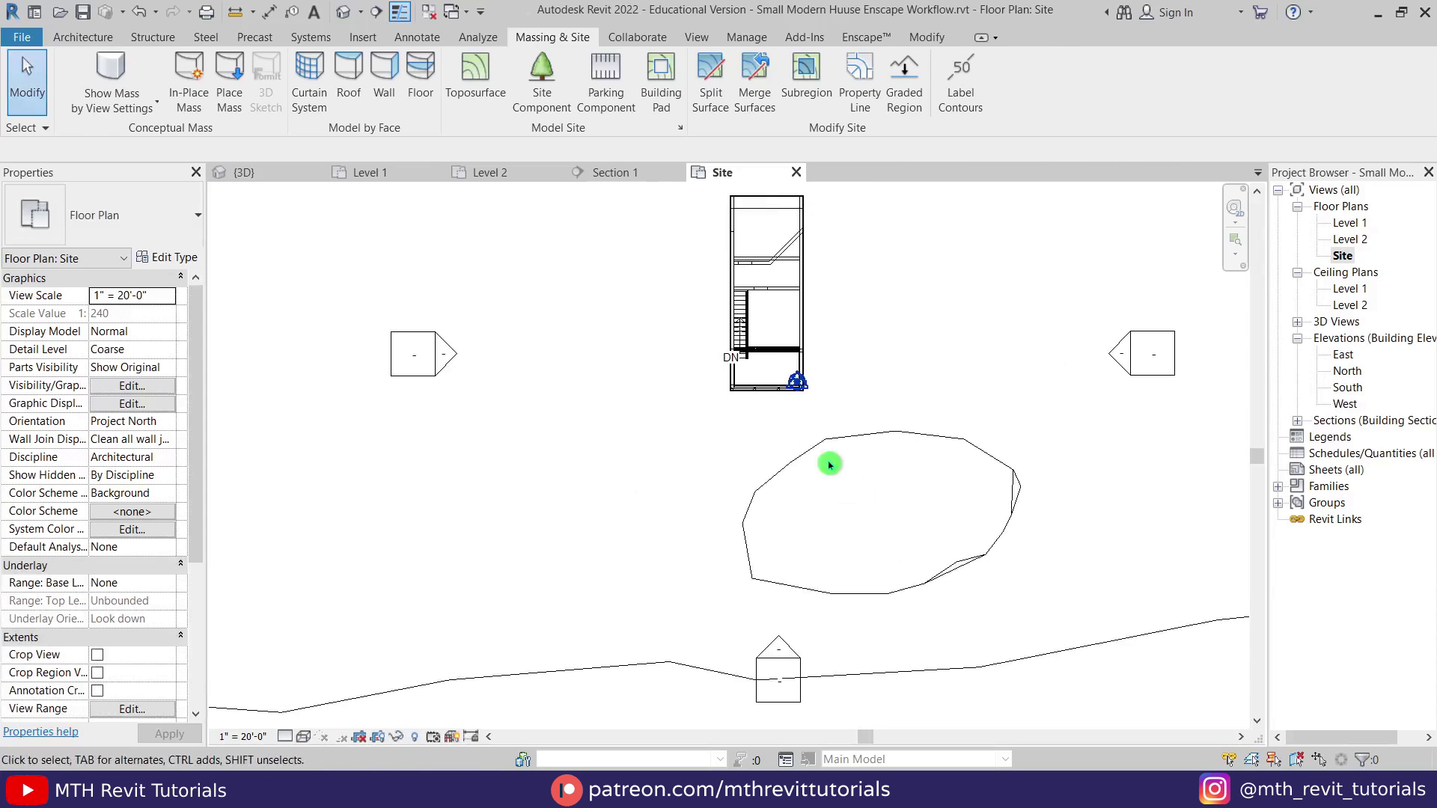
{"action": "left_click", "coordinate": [488, 95]}
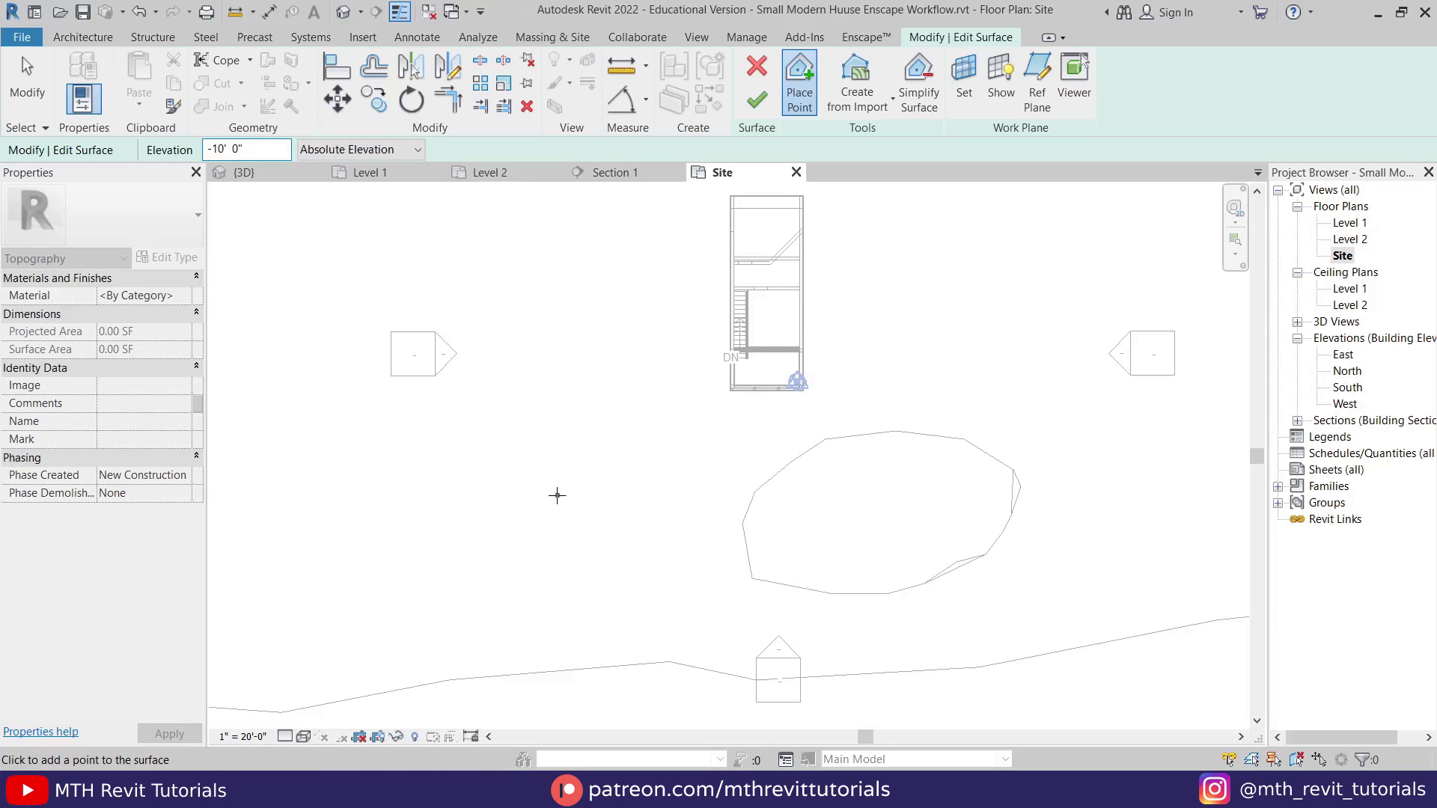
{"action": "left_click", "coordinate": [620, 414]}
{"action": "left_click", "coordinate": [638, 419]}
{"action": "left_click", "coordinate": [639, 447]}
{"action": "left_click", "coordinate": [616, 471]}
{"action": "left_click", "coordinate": [602, 481]}
{"action": "left_click", "coordinate": [579, 490]}
{"action": "left_click", "coordinate": [551, 494]}
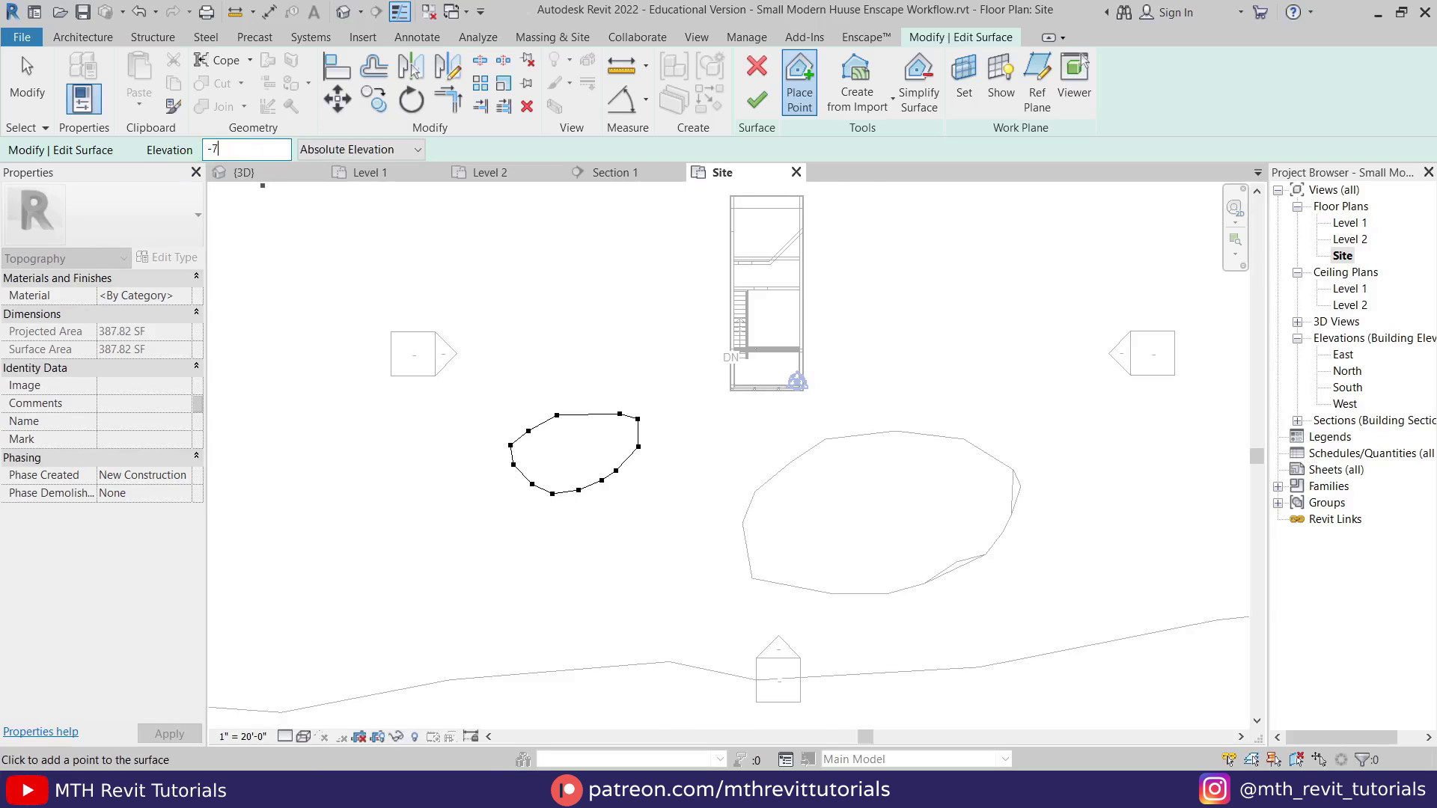
Step: Place interior points at -7' elevation in the small mound, check its shape in 3D and finish the surface
{"action": "scroll", "coordinate": [565, 479], "scroll_direction": "up", "scroll_amount": 1}
{"action": "left_click", "coordinate": [537, 459]}
{"action": "left_click", "coordinate": [539, 419]}
{"action": "left_click", "coordinate": [587, 411]}
{"action": "left_click", "coordinate": [616, 423]}
{"action": "left_click", "coordinate": [575, 459]}
{"action": "left_click", "coordinate": [244, 173]}
{"action": "middle_click_drag", "start_coordinate": [597, 560], "coordinate": [674, 622], "text": "shift"}
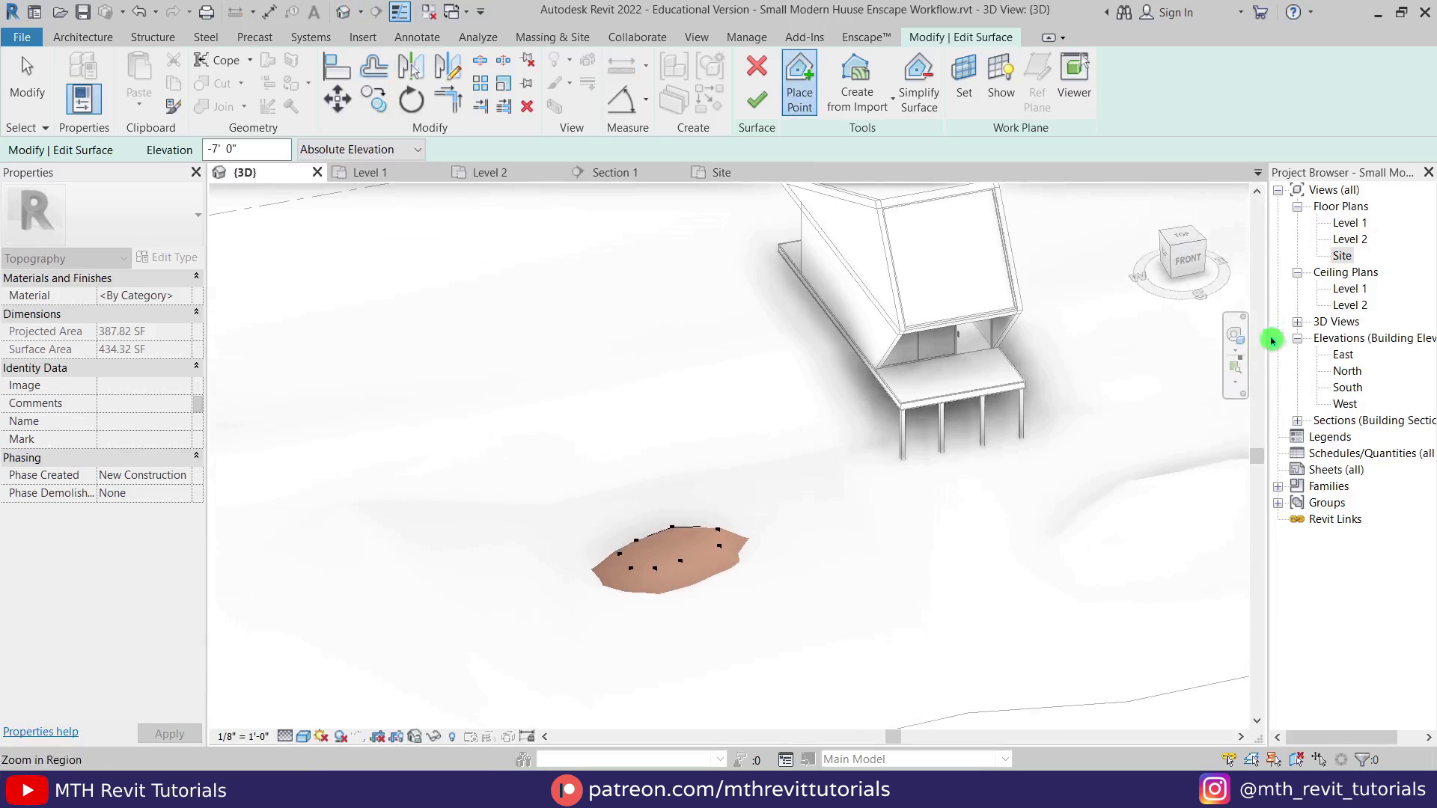
{"action": "double_click", "coordinate": [1342, 256]}
{"action": "scroll", "coordinate": [555, 404], "scroll_direction": "down", "scroll_amount": 1}
{"action": "left_click", "coordinate": [757, 99]}
Step: Copy the small mound to the opposite side of the house in the Site plan
{"action": "left_click", "coordinate": [572, 396]}
{"action": "left_click", "coordinate": [373, 99]}
{"action": "left_click", "coordinate": [635, 432]}
{"action": "scroll", "coordinate": [627, 458], "scroll_direction": "down", "scroll_amount": 2}
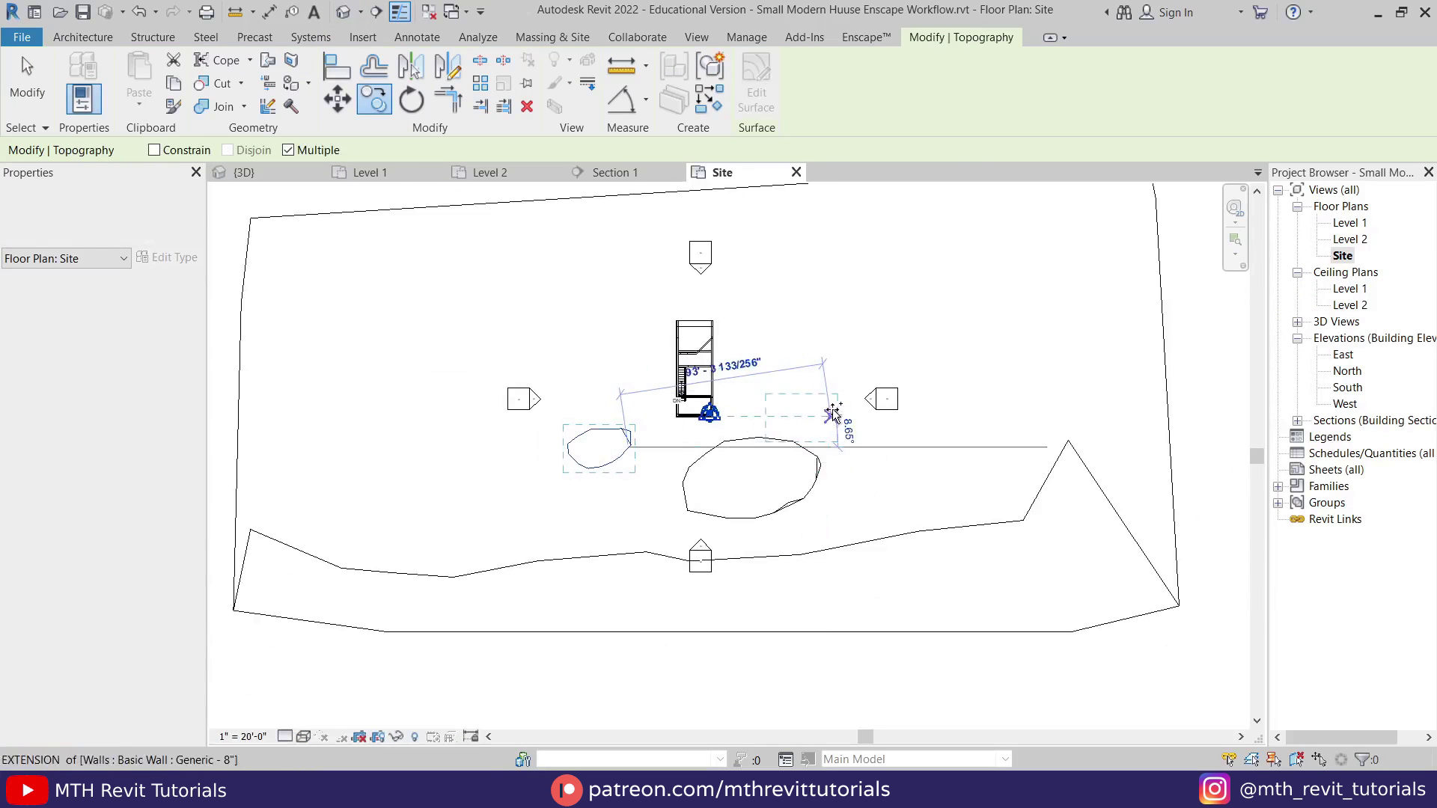
{"action": "left_click", "coordinate": [848, 397]}
{"action": "key", "text": "Escape"}
{"action": "key", "text": "Escape"}
Step: Examine the three ground mounds around the house in the 3D view
{"action": "left_click", "coordinate": [244, 173]}
{"action": "middle_click_drag", "start_coordinate": [966, 541], "coordinate": [735, 581]}
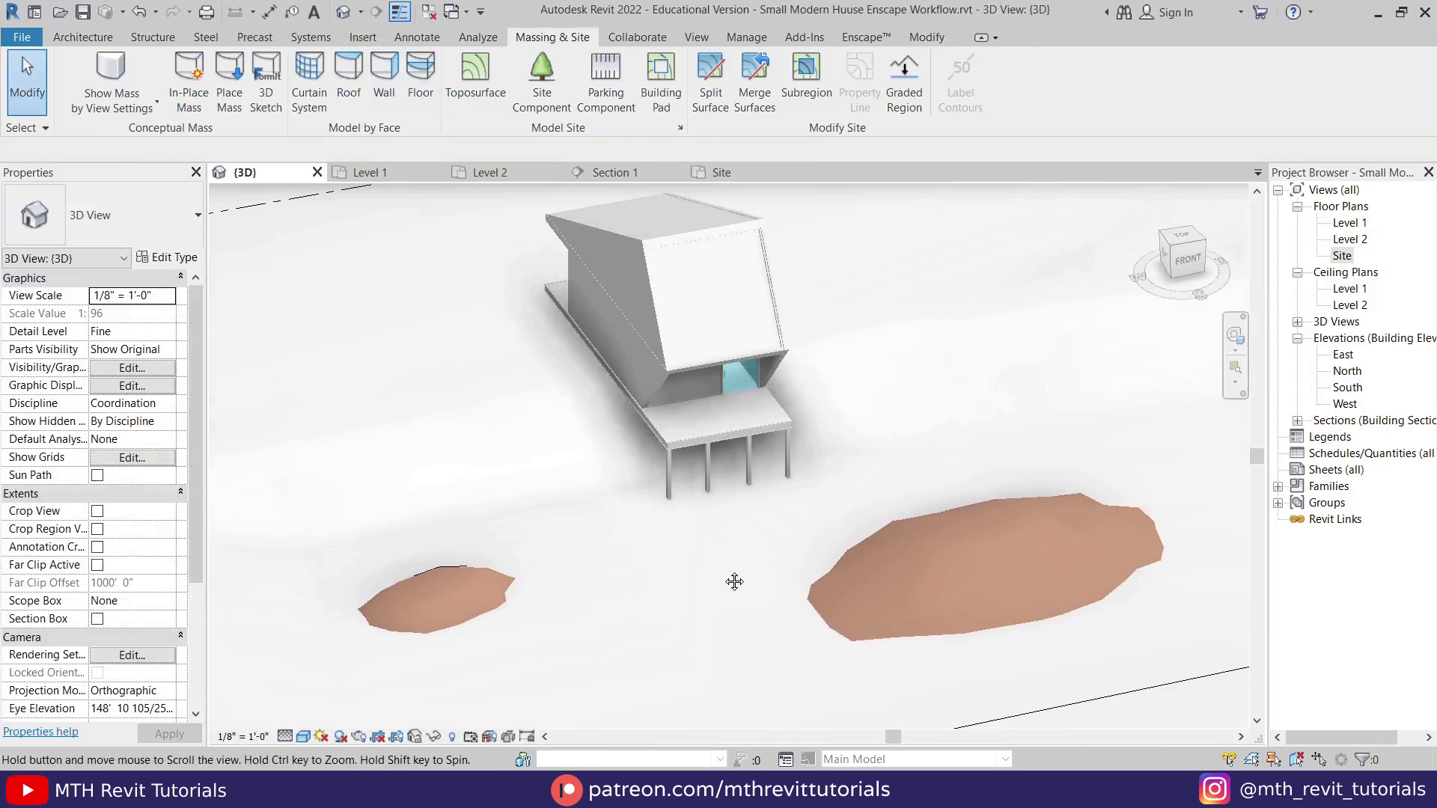
{"action": "scroll", "coordinate": [693, 413], "scroll_direction": "down", "scroll_amount": 2}
{"action": "left_click_drag", "start_coordinate": [982, 420], "coordinate": [1054, 443]}
{"action": "key", "text": "Escape"}
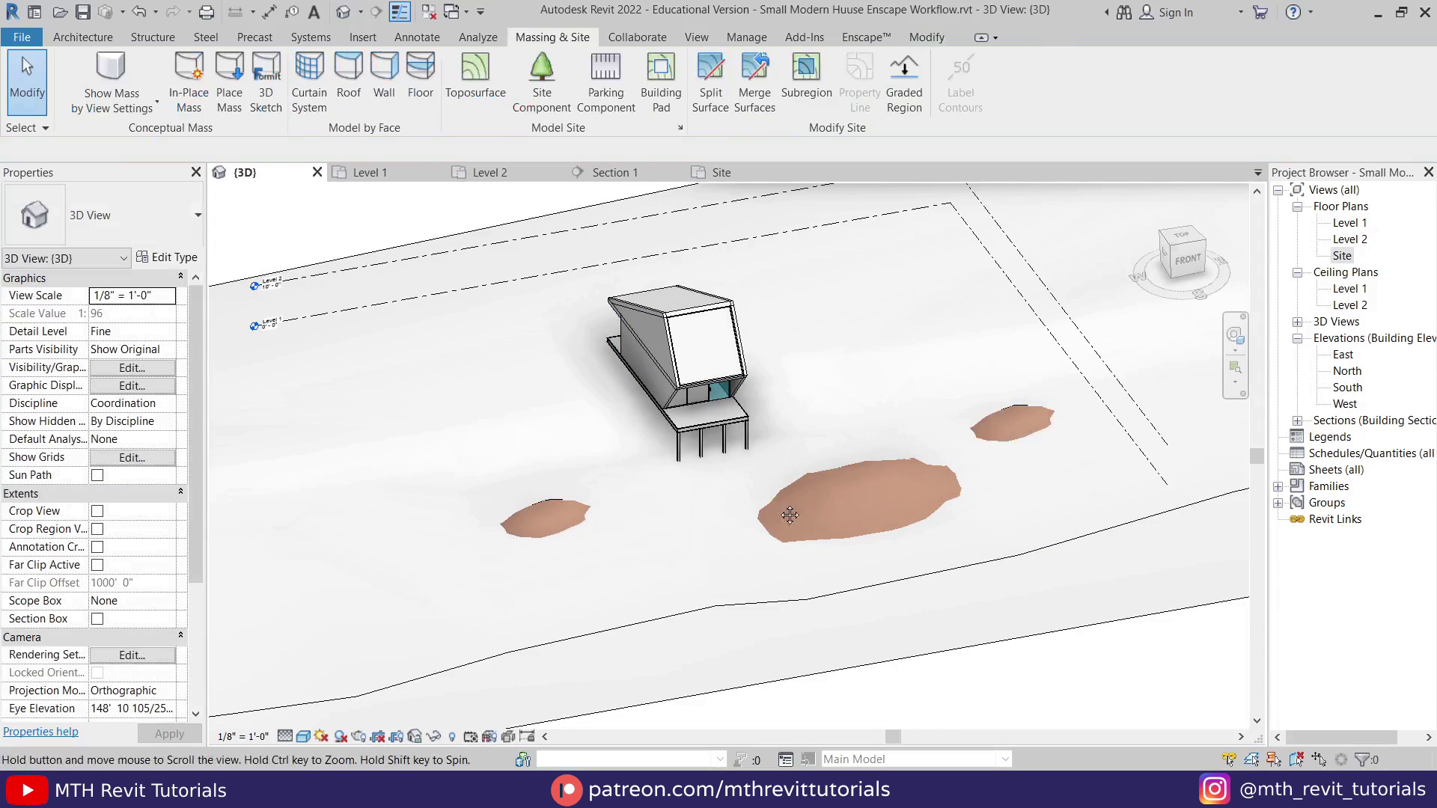
{"action": "middle_click_drag", "start_coordinate": [790, 515], "coordinate": [857, 527]}
{"action": "scroll", "coordinate": [733, 555], "scroll_direction": "up", "scroll_amount": 2}
{"action": "left_click", "coordinate": [620, 540]}
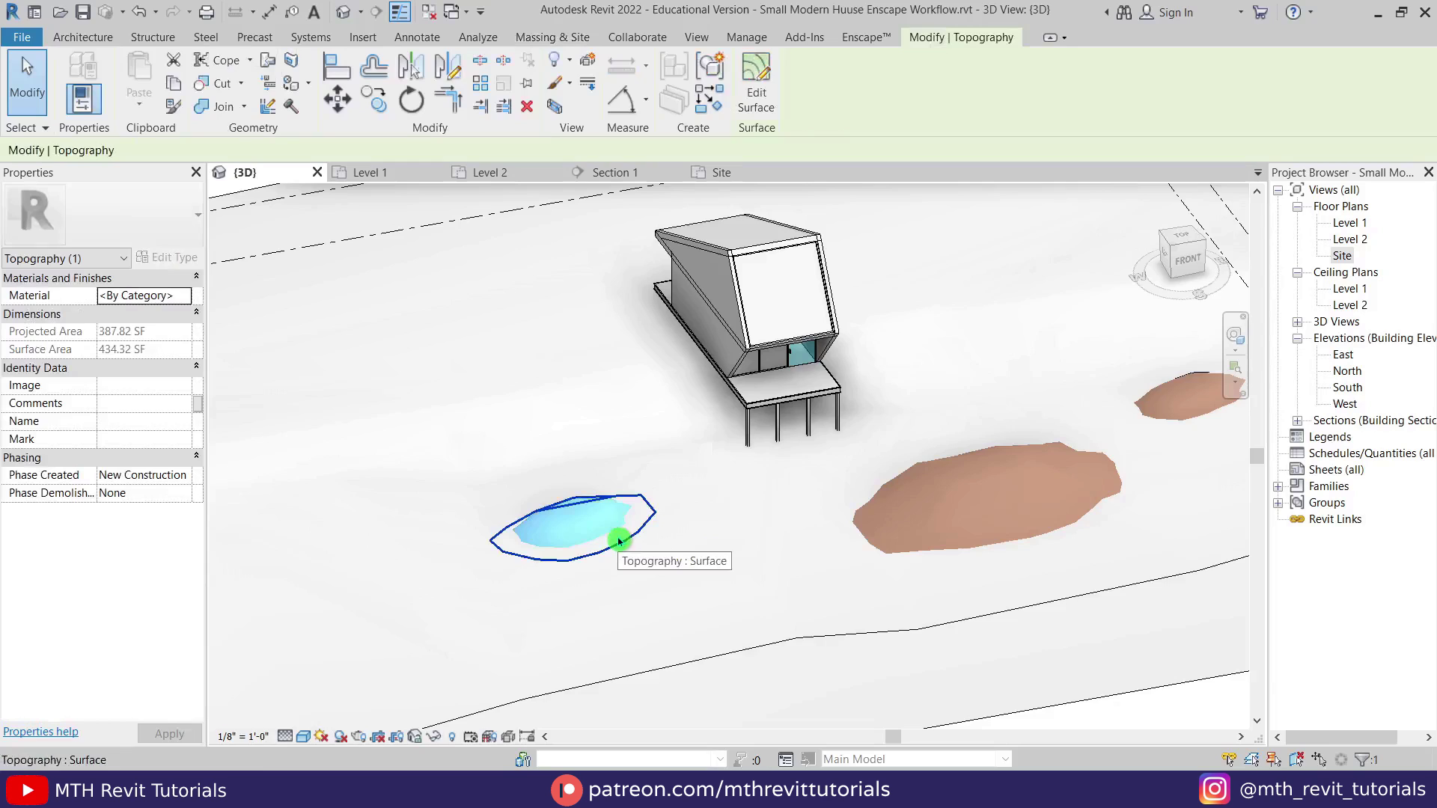
{"action": "key", "text": "Escape"}
{"action": "middle_click_drag", "start_coordinate": [626, 541], "coordinate": [799, 535], "text": "shift"}
{"action": "scroll", "coordinate": [800, 539], "scroll_direction": "up", "scroll_amount": 2}
{"action": "middle_click_drag", "start_coordinate": [799, 543], "coordinate": [691, 622]}
{"action": "scroll", "coordinate": [692, 623], "scroll_direction": "down", "scroll_amount": 2}
Step: Create a new material named "00 - Ground" and assign it to all three mound surfaces
{"action": "left_click", "coordinate": [526, 561]}
{"action": "left_click", "coordinate": [843, 514], "text": "ctrl"}
{"action": "left_click", "coordinate": [1120, 451], "text": "ctrl"}
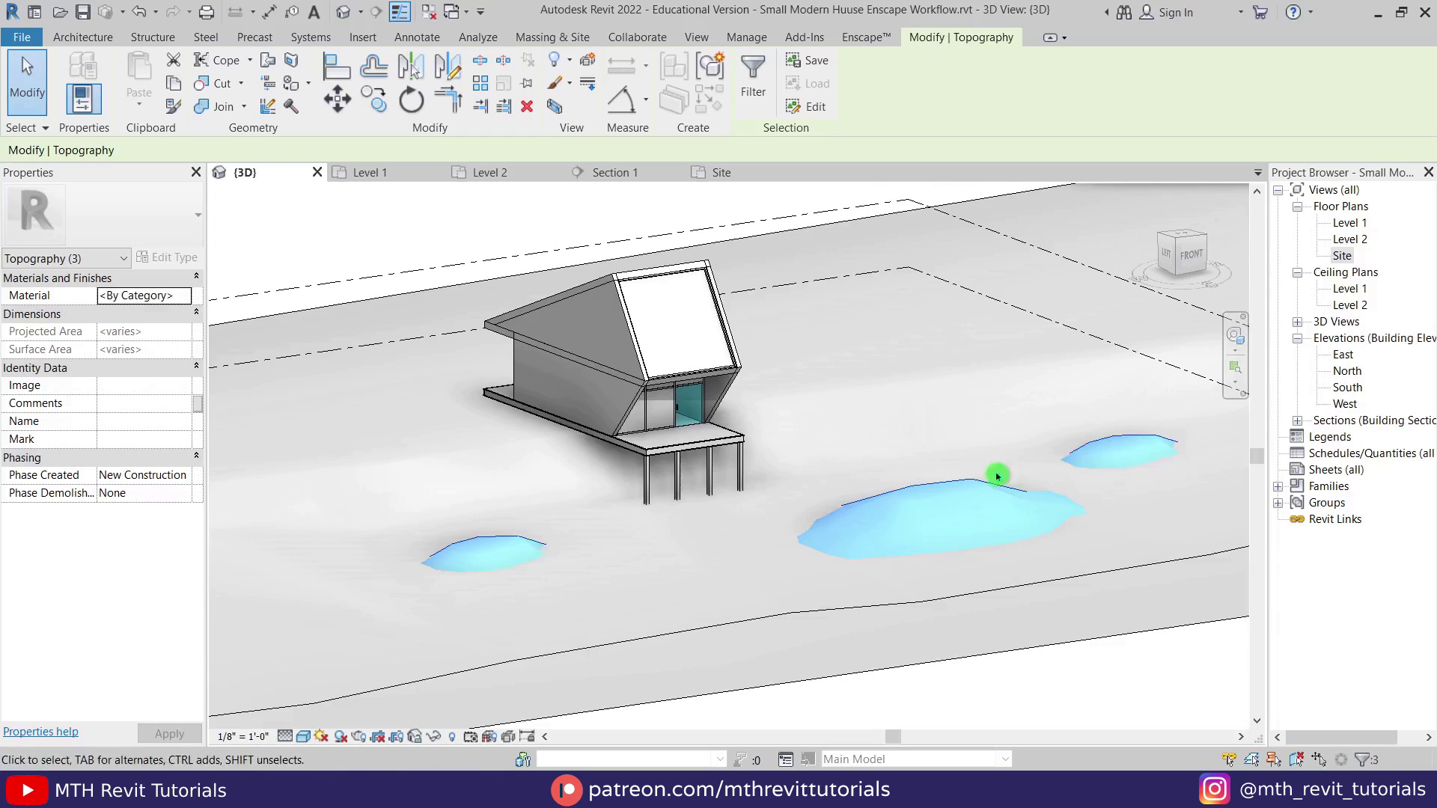
{"action": "left_click", "coordinate": [185, 295]}
{"action": "left_click", "coordinate": [120, 689]}
{"action": "left_click", "coordinate": [192, 712]}
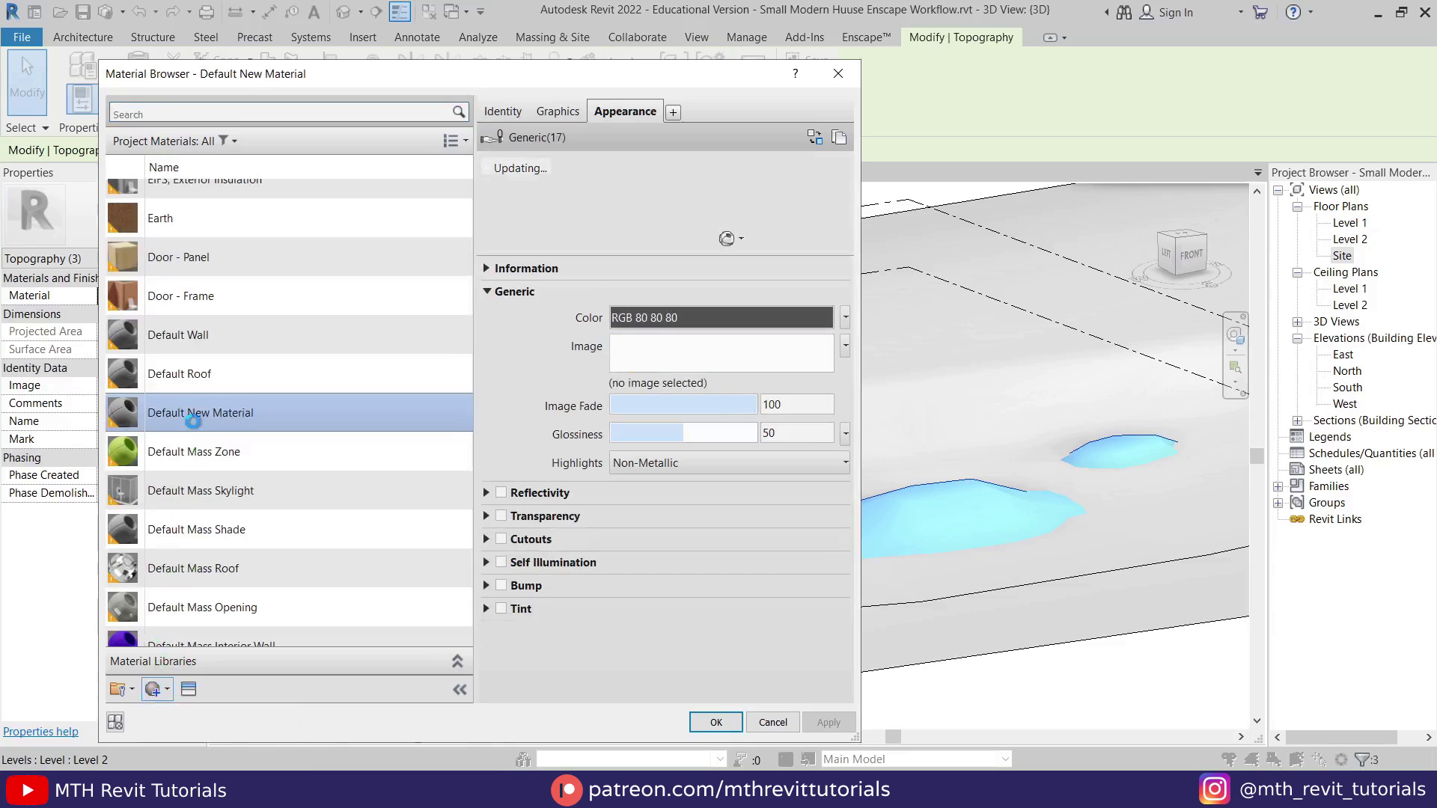
{"action": "right_click", "coordinate": [196, 412]}
{"action": "left_click", "coordinate": [235, 462]}
{"action": "type", "text": "00 - Ground"}
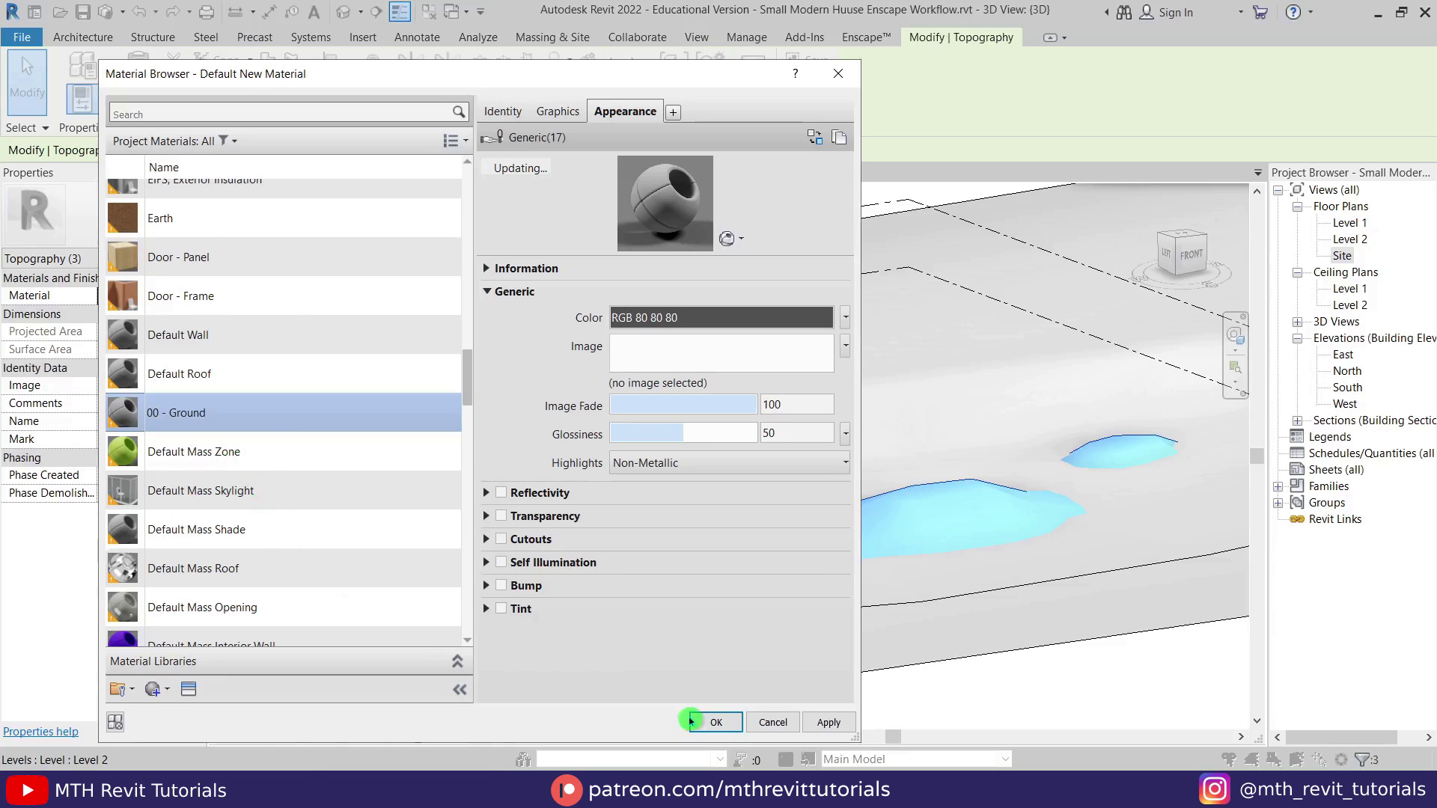
{"action": "left_click", "coordinate": [715, 722]}
{"action": "key", "text": "Escape"}
Step: Resume Enscape's live updates and examine the mounds around the house in the rendering
{"action": "left_click", "coordinate": [16, 90]}
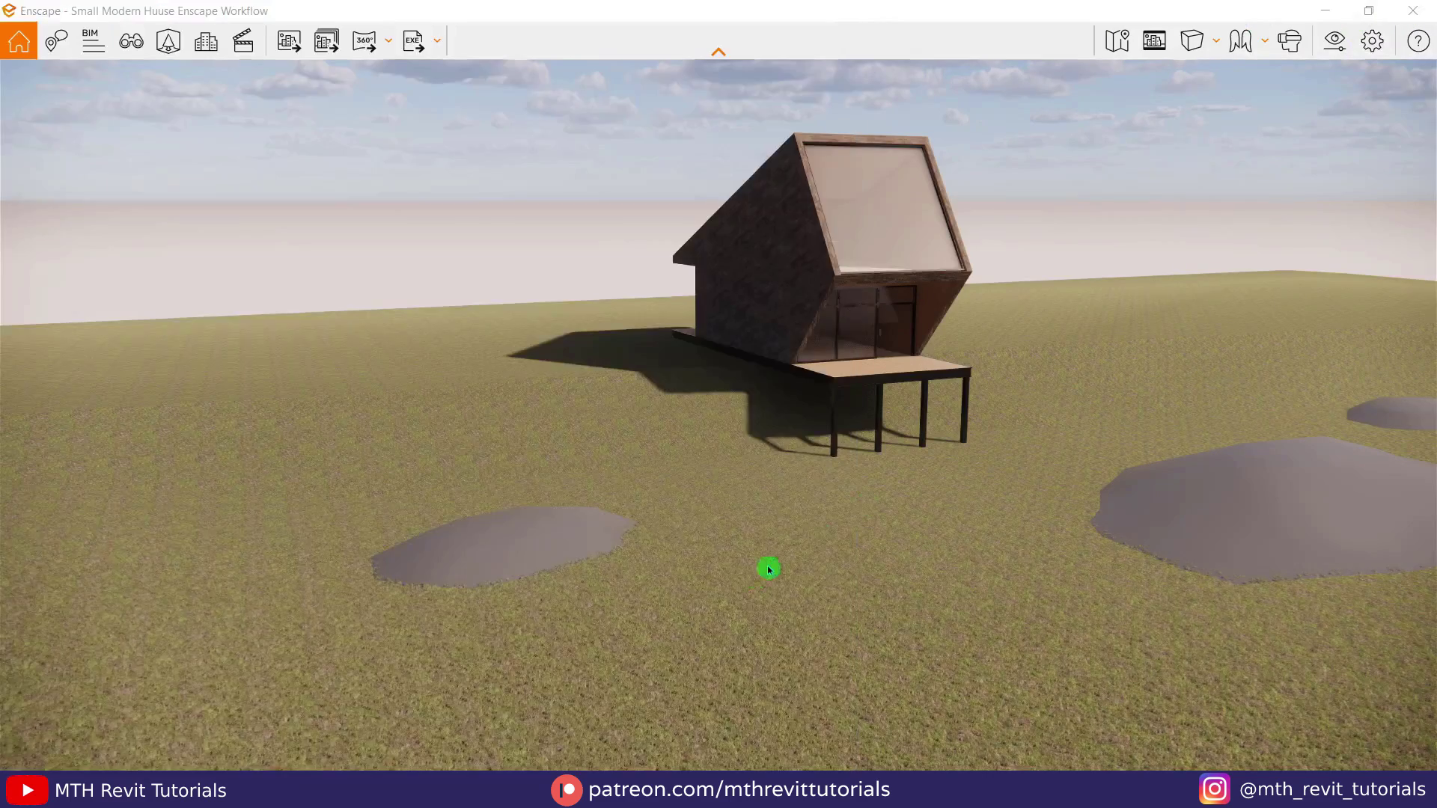
{"action": "left_click_drag", "start_coordinate": [768, 570], "coordinate": [994, 599]}
{"action": "key", "text": "w"}
{"action": "left_click", "coordinate": [1369, 10]}
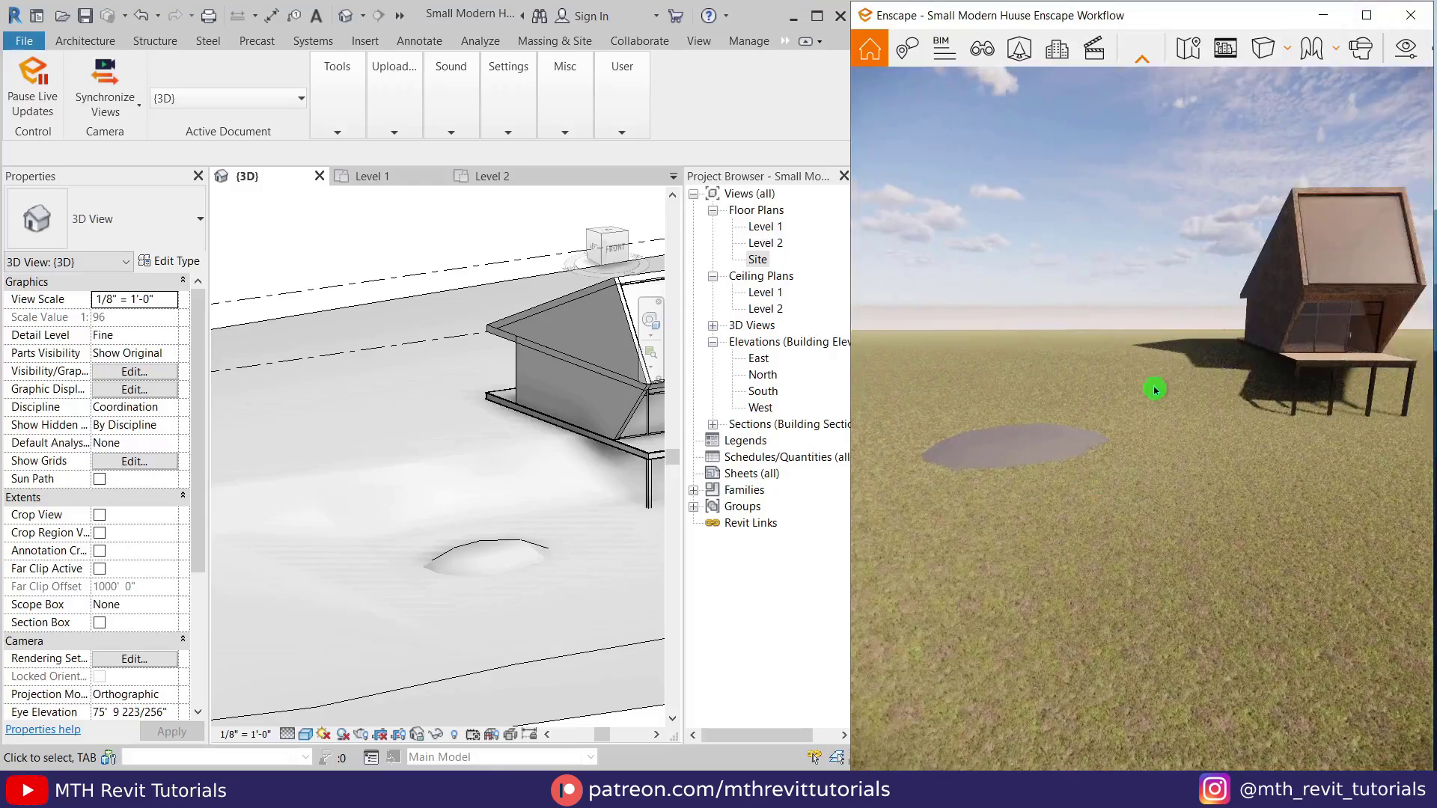
{"action": "key", "text": "w"}
{"action": "left_click_drag", "start_coordinate": [914, 494], "coordinate": [1020, 497]}
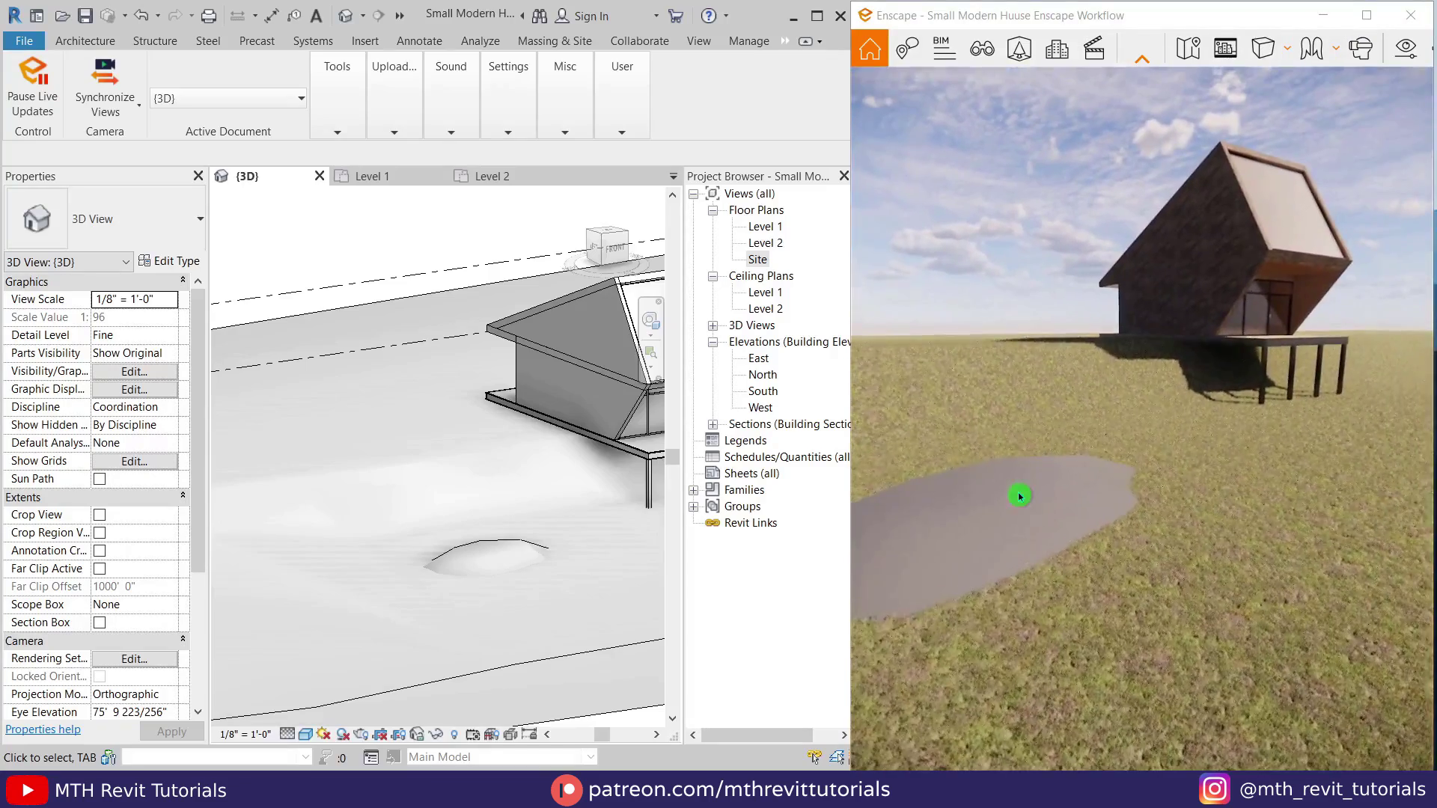
Step: Apply the Ground023_1K_Color.jpg image as the albedo texture of the "00 - Ground" material
{"action": "left_click", "coordinate": [345, 114]}
{"action": "left_click", "coordinate": [597, 182]}
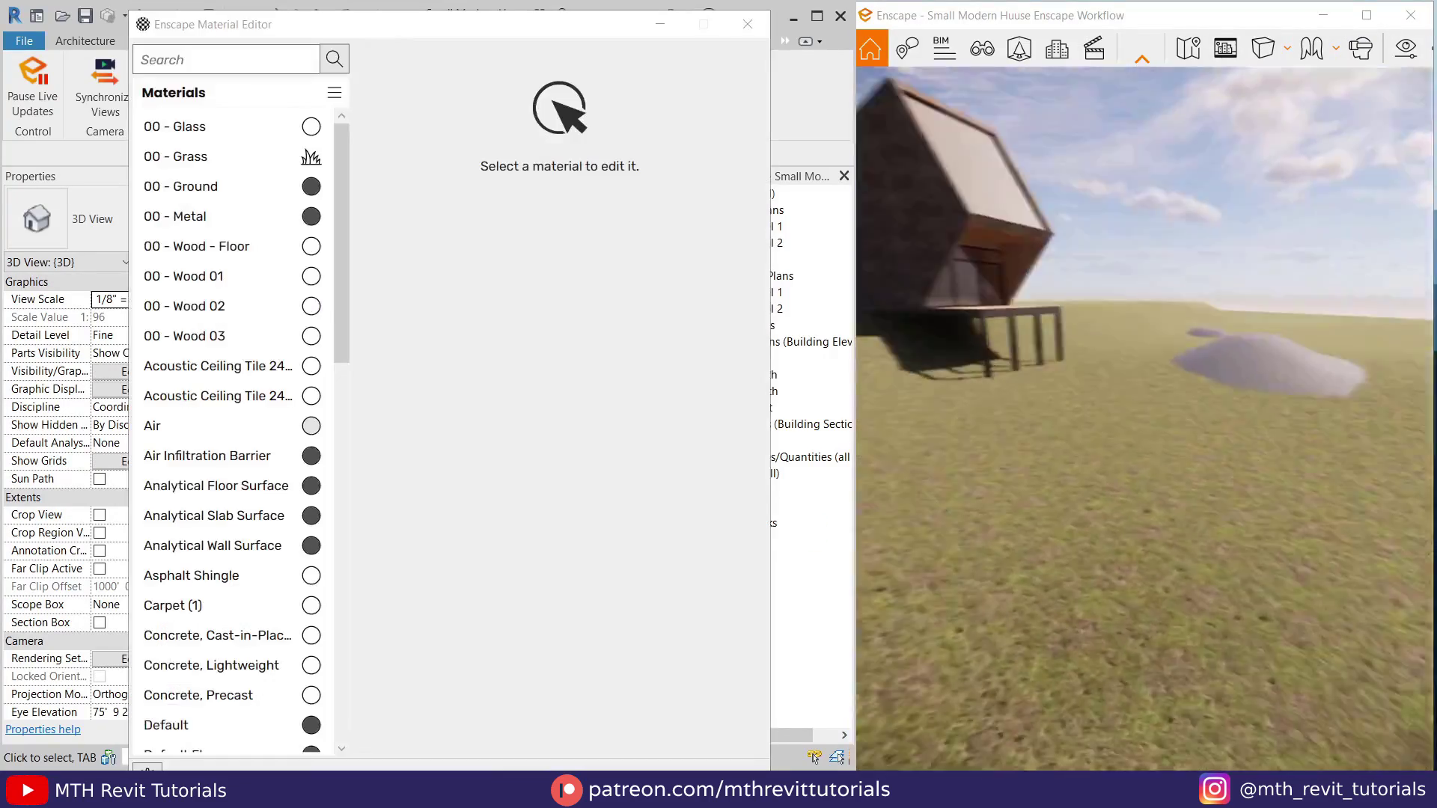
{"action": "left_click", "coordinate": [205, 191]}
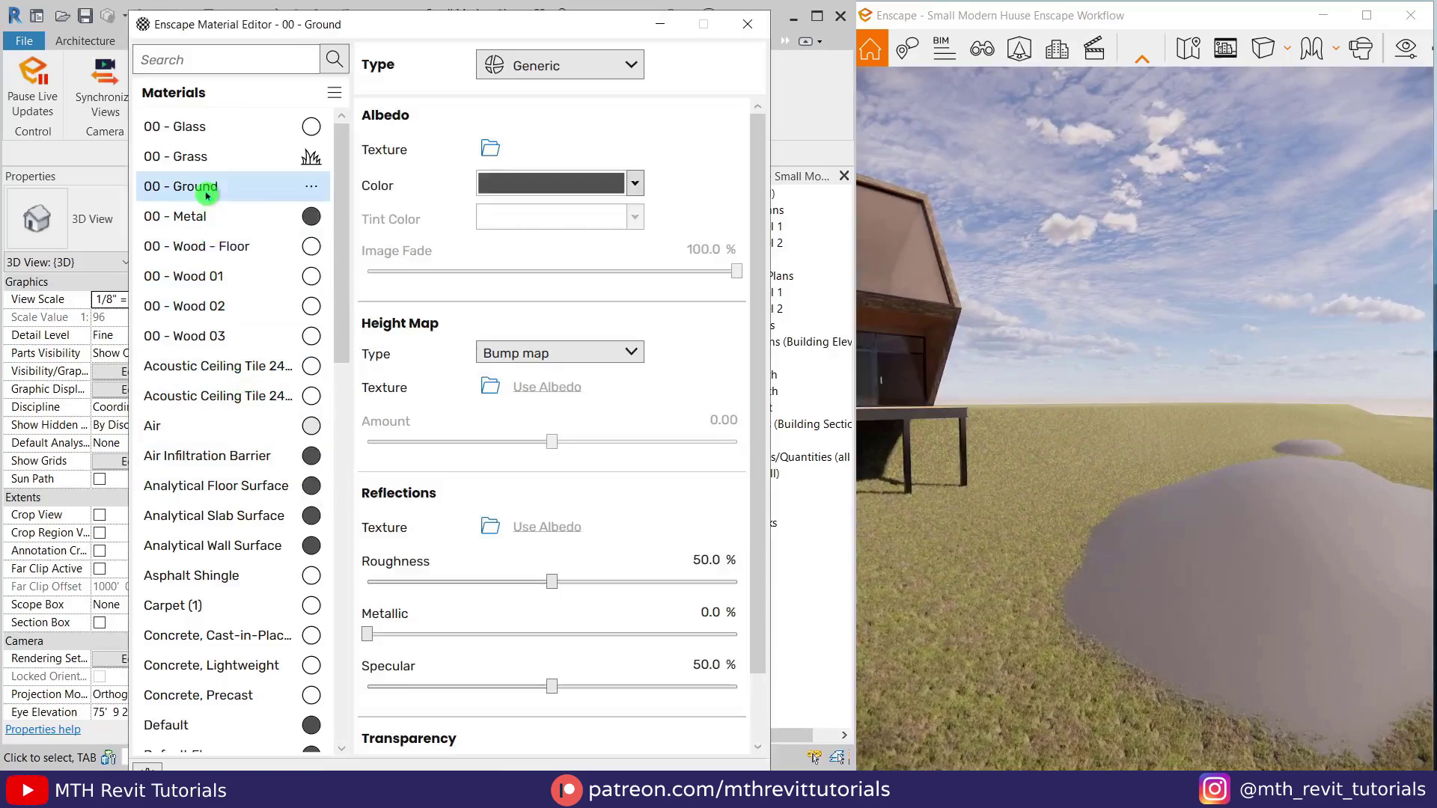
{"action": "left_click", "coordinate": [489, 152]}
{"action": "left_click", "coordinate": [487, 158]}
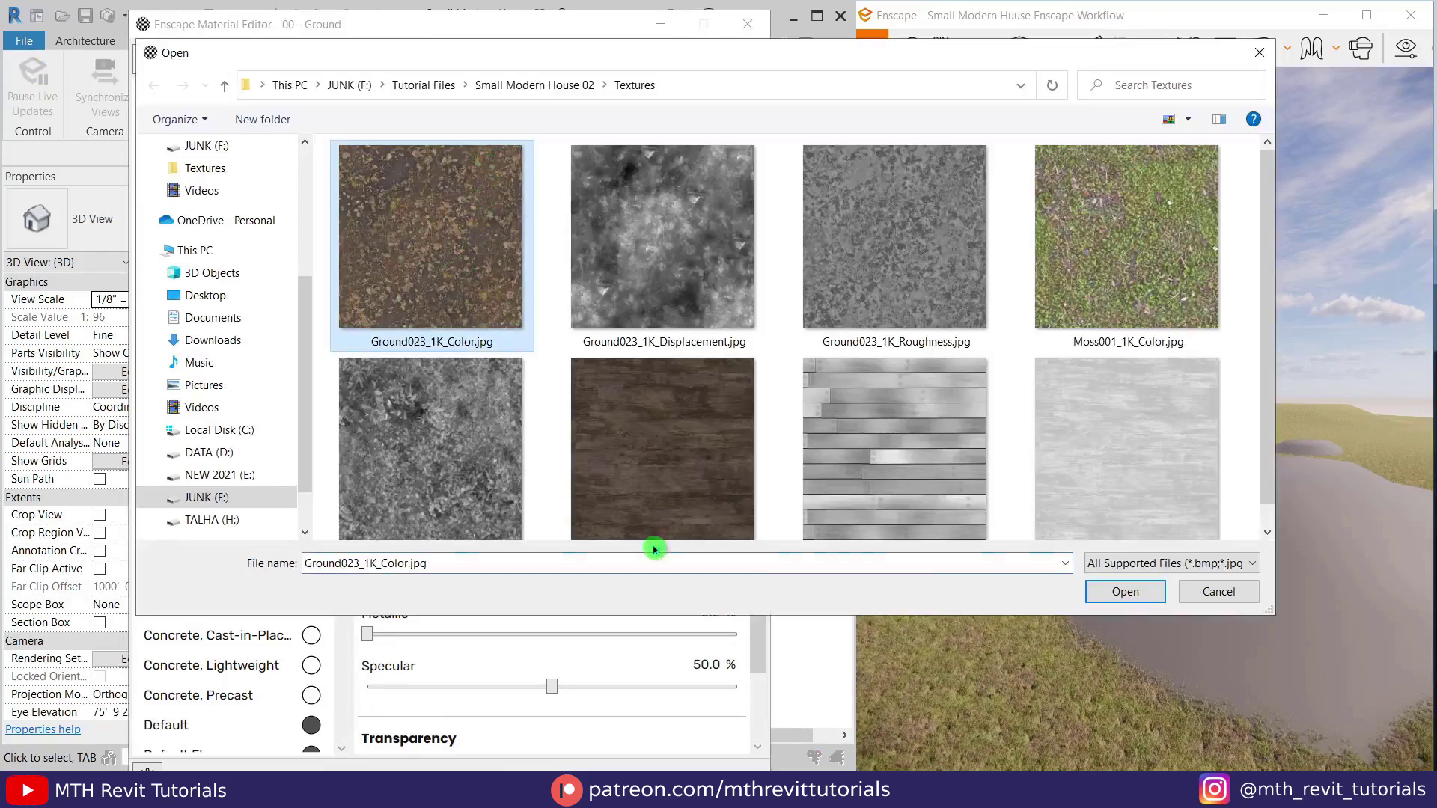
{"action": "left_click", "coordinate": [1117, 602]}
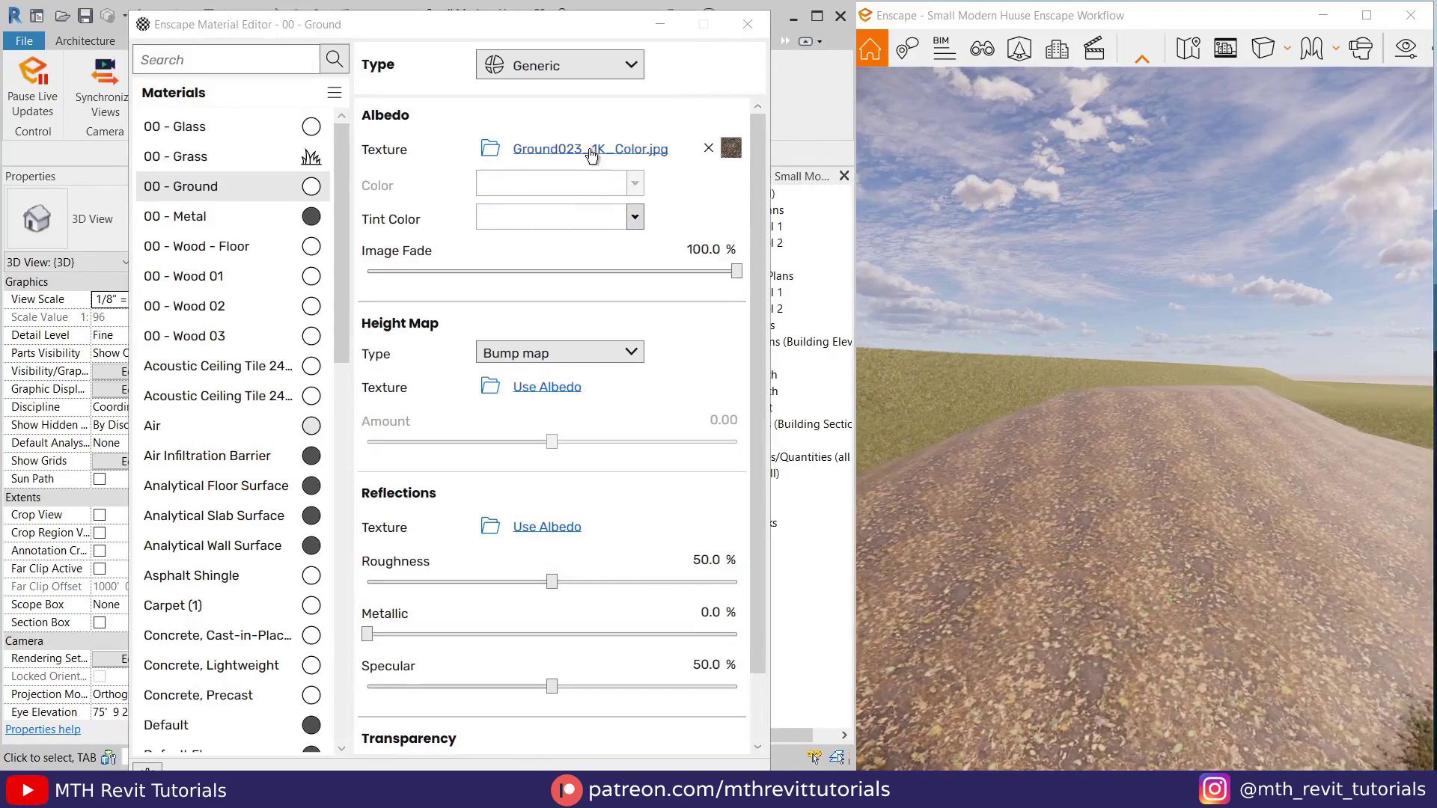
Step: Add the Ground023 1K displacement image as the ground material's height map, using the Displacement map type with an amount of about 0.80
{"action": "left_click", "coordinate": [490, 387]}
{"action": "double_click", "coordinate": [591, 365]}
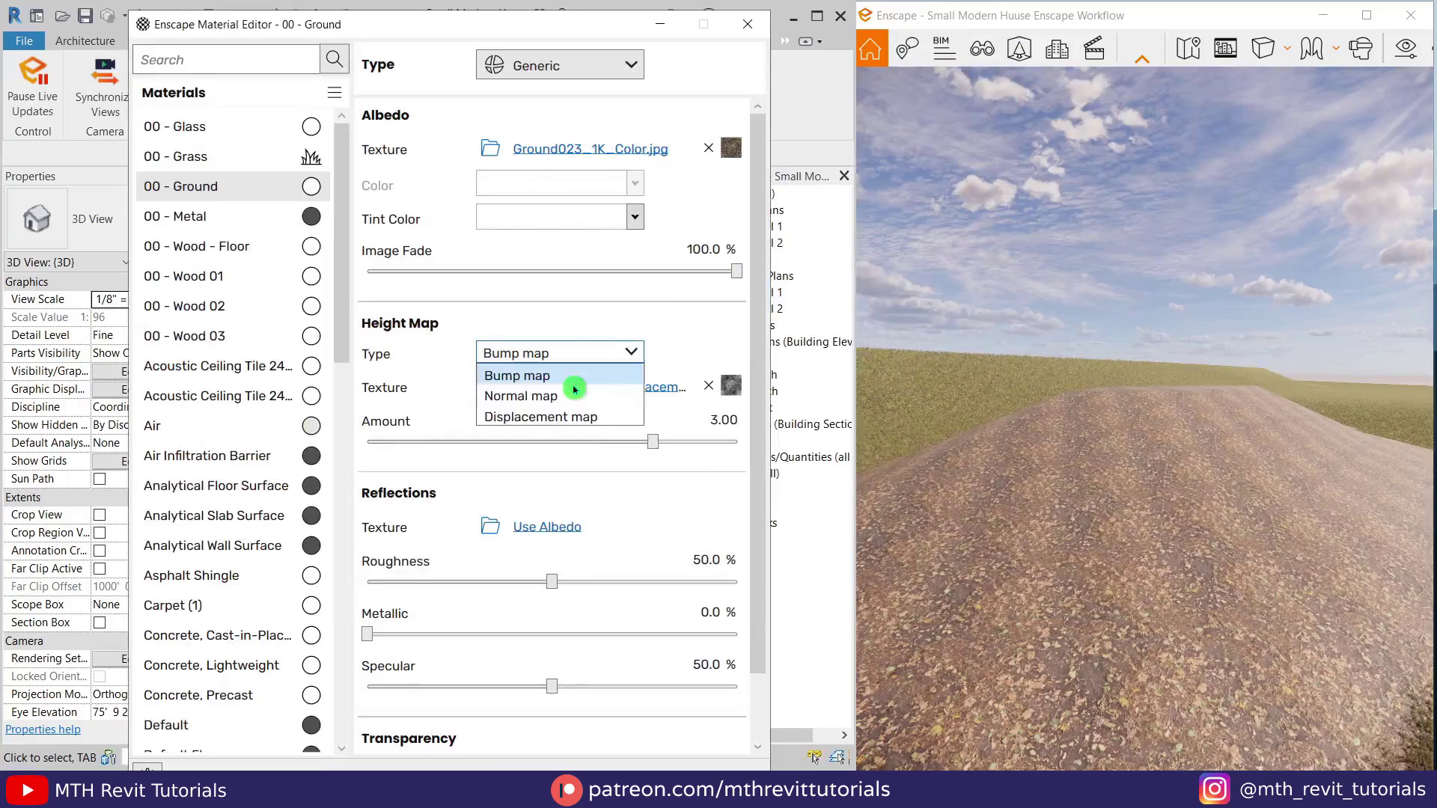
{"action": "left_click", "coordinate": [560, 417]}
{"action": "left_click_drag", "start_coordinate": [579, 442], "coordinate": [628, 452]}
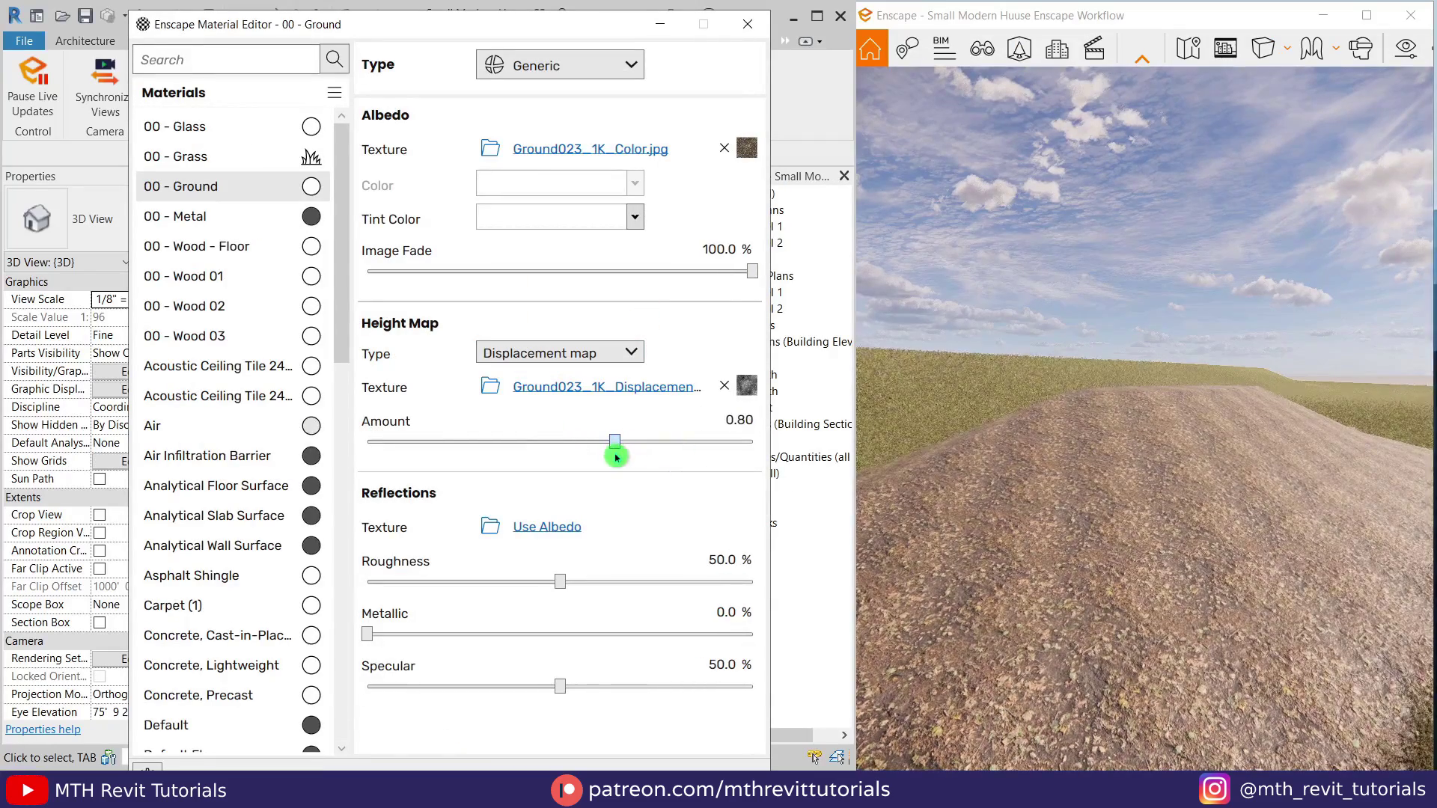
Step: Set the ground material's albedo texture size to 2 by 2
{"action": "left_click", "coordinate": [583, 150]}
{"action": "type", "text": "2"}
{"action": "key", "text": "Tab"}
{"action": "type", "text": "2"}
Step: Adjust the positions of the ground mounds around the house in the Site plan
{"action": "mouse_move", "coordinate": [1056, 620]}
{"action": "left_mouse_down"}
{"action": "mouse_move", "coordinate": [1047, 636]}
{"action": "mouse_move", "coordinate": [1056, 620]}
{"action": "left_mouse_up"}
{"action": "key", "text": "s"}
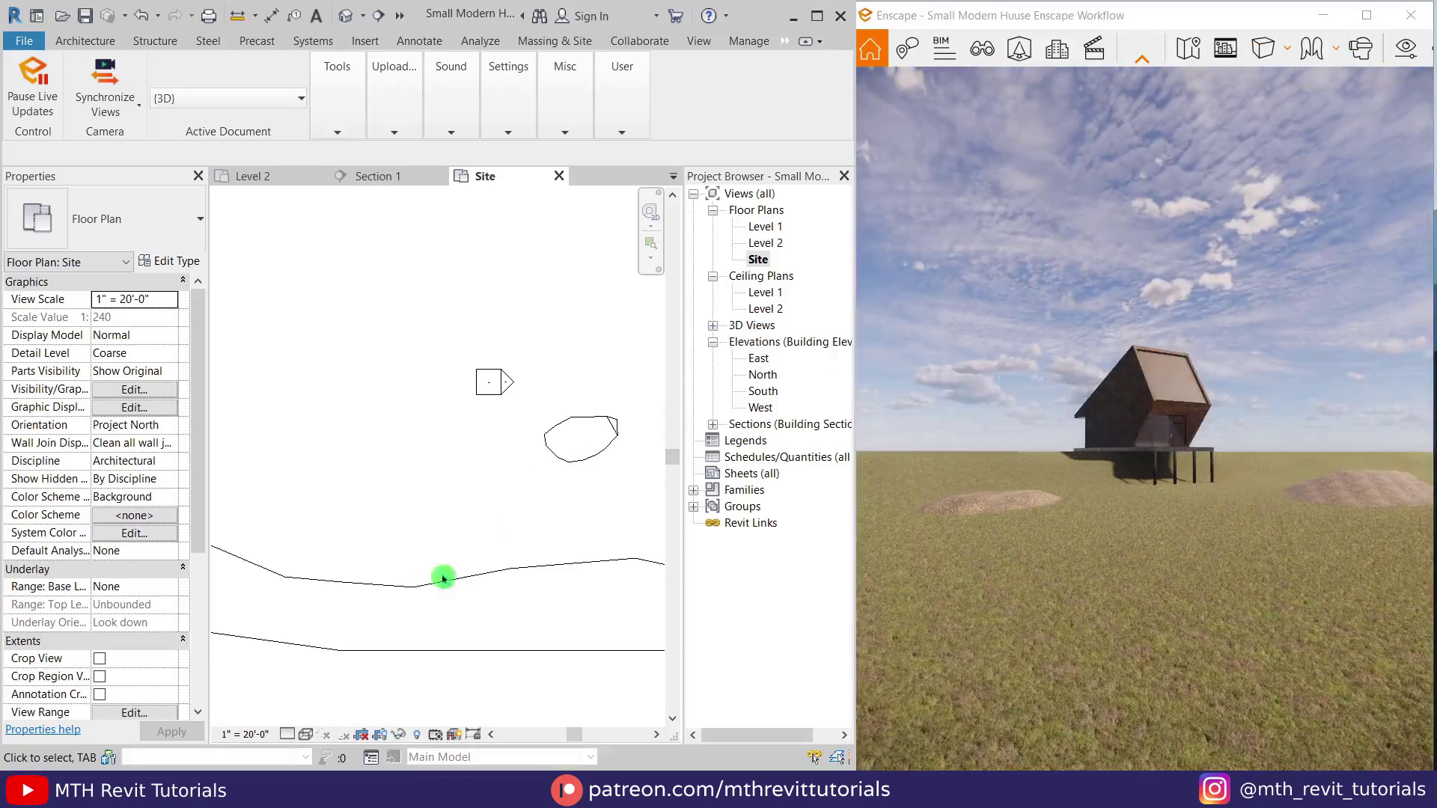
{"action": "scroll", "coordinate": [443, 579], "scroll_direction": "down", "scroll_amount": 2}
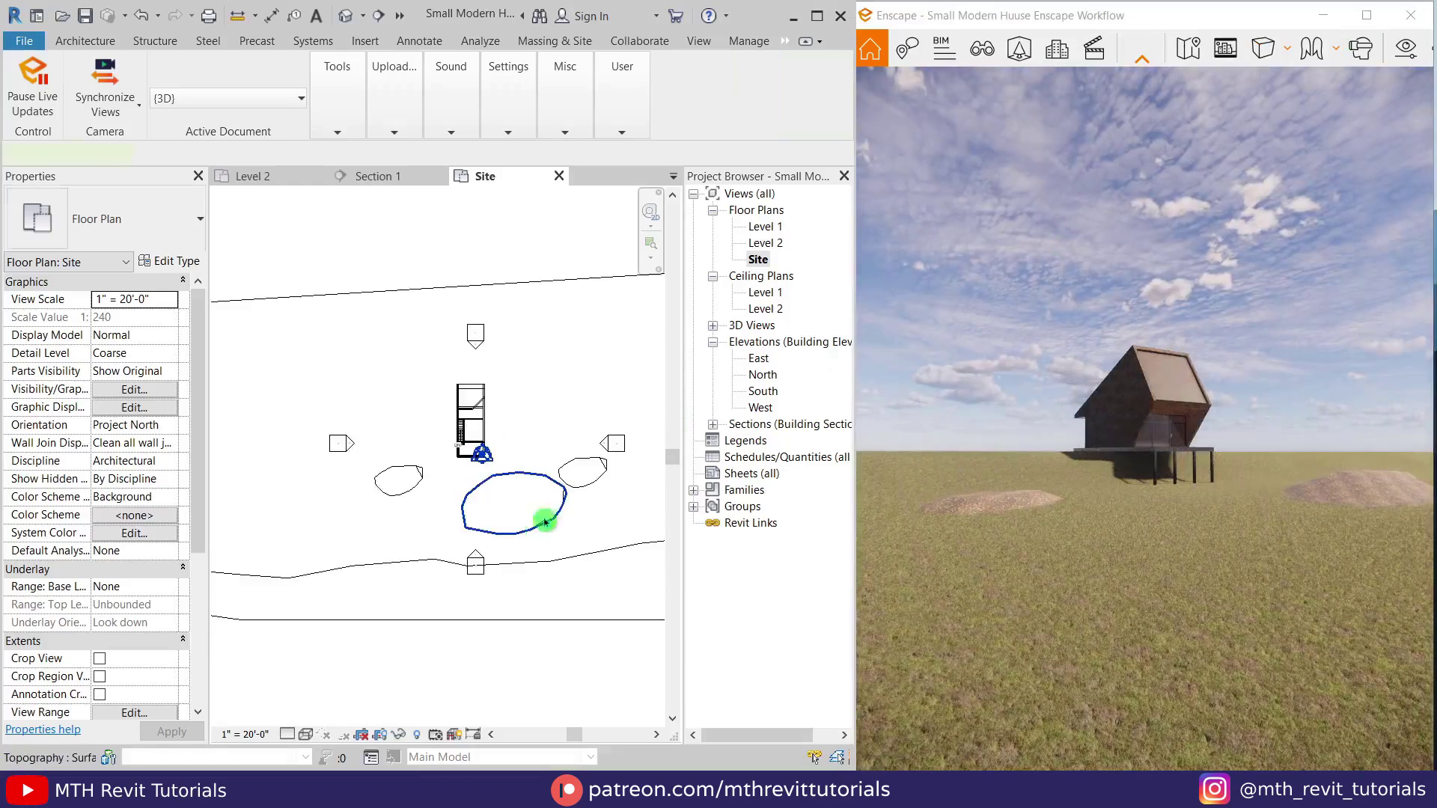
{"action": "left_click", "coordinate": [546, 519]}
{"action": "left_click_drag", "start_coordinate": [401, 476], "coordinate": [412, 488]}
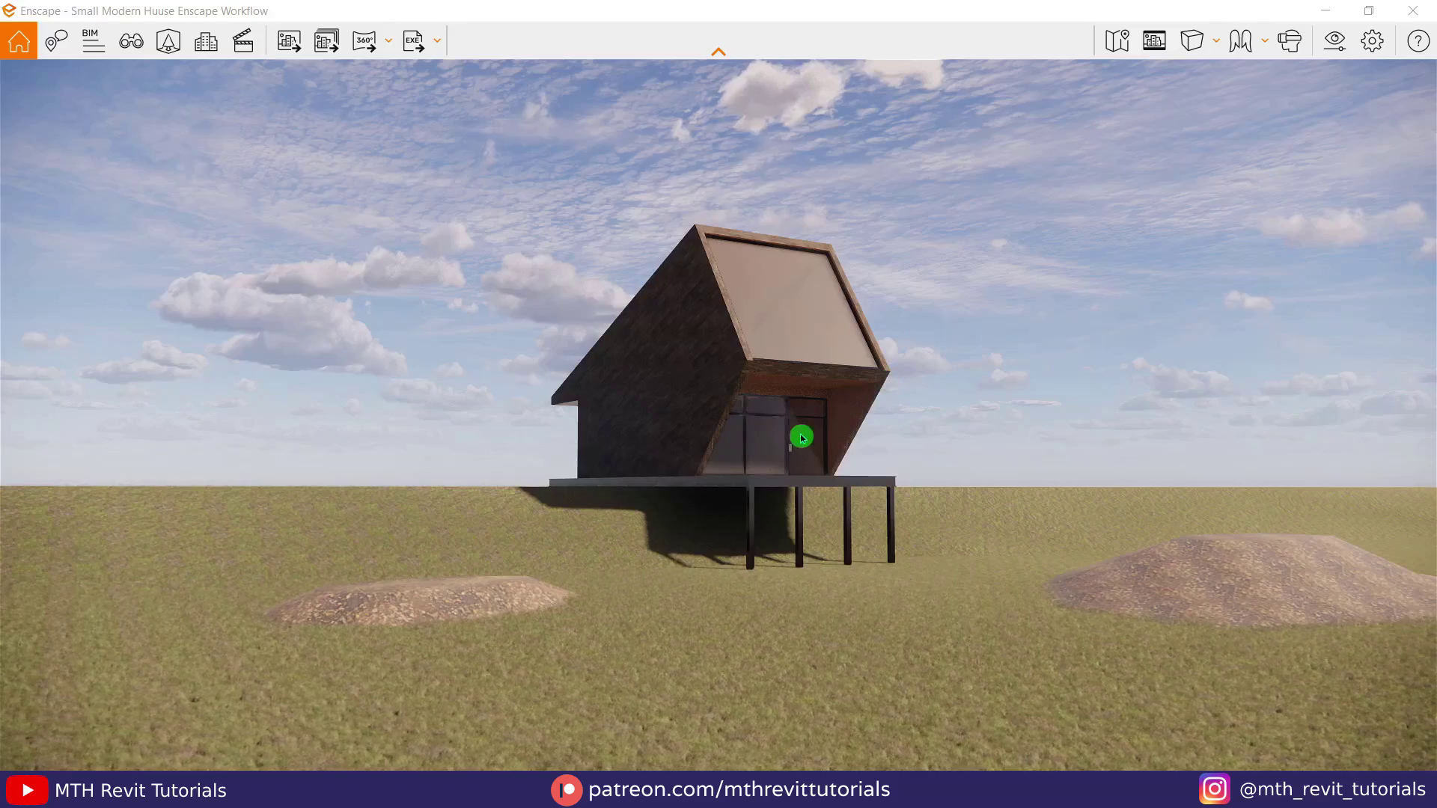
Step: Examine the house front, its glazing and the entrance up close in the rendering
{"action": "right_click_drag", "start_coordinate": [801, 431], "coordinate": [716, 457]}
{"action": "scroll", "coordinate": [736, 449], "scroll_direction": "up", "scroll_amount": 8}
{"action": "scroll", "coordinate": [738, 449], "scroll_direction": "up", "scroll_amount": 3}
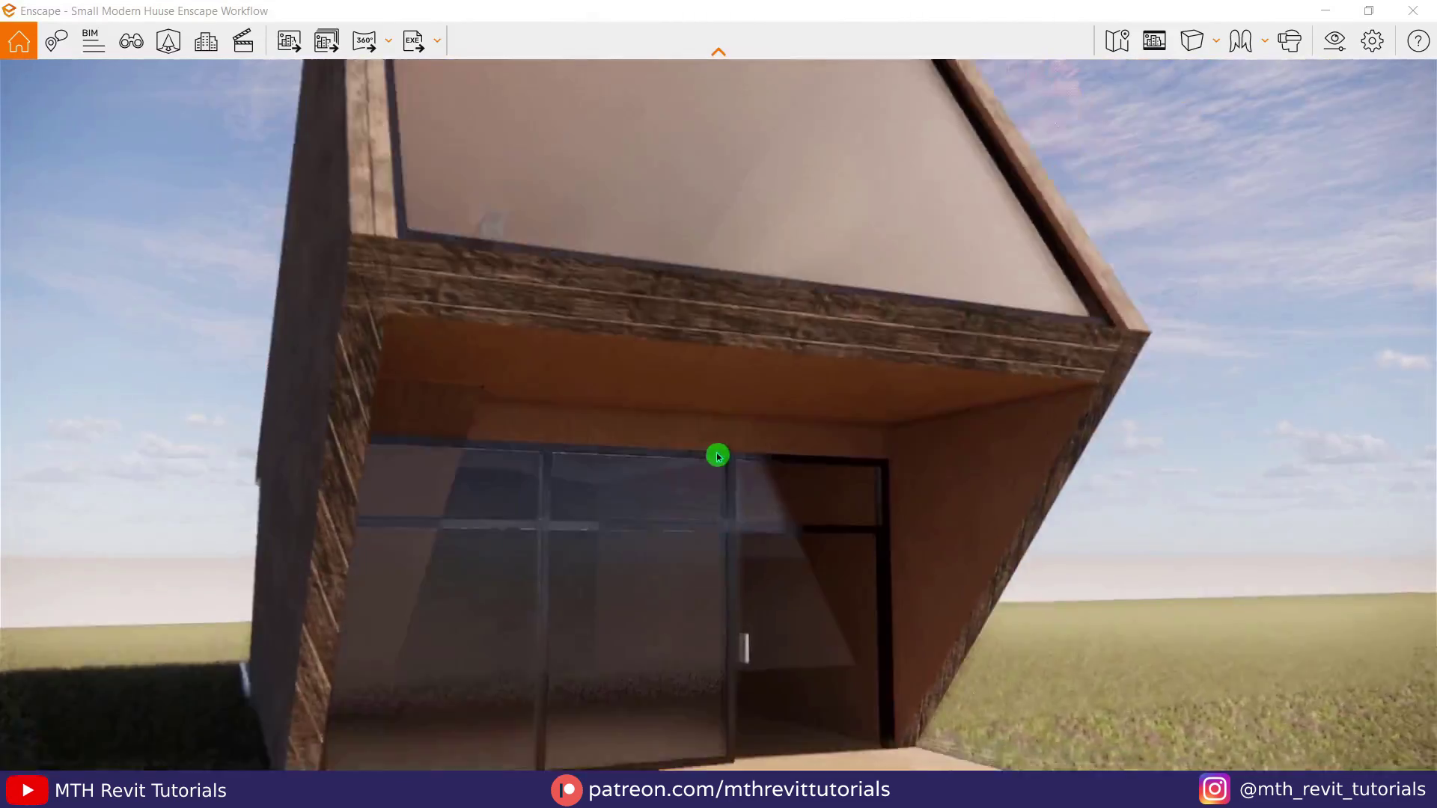
{"action": "scroll", "coordinate": [716, 457], "scroll_direction": "down", "scroll_amount": 5}
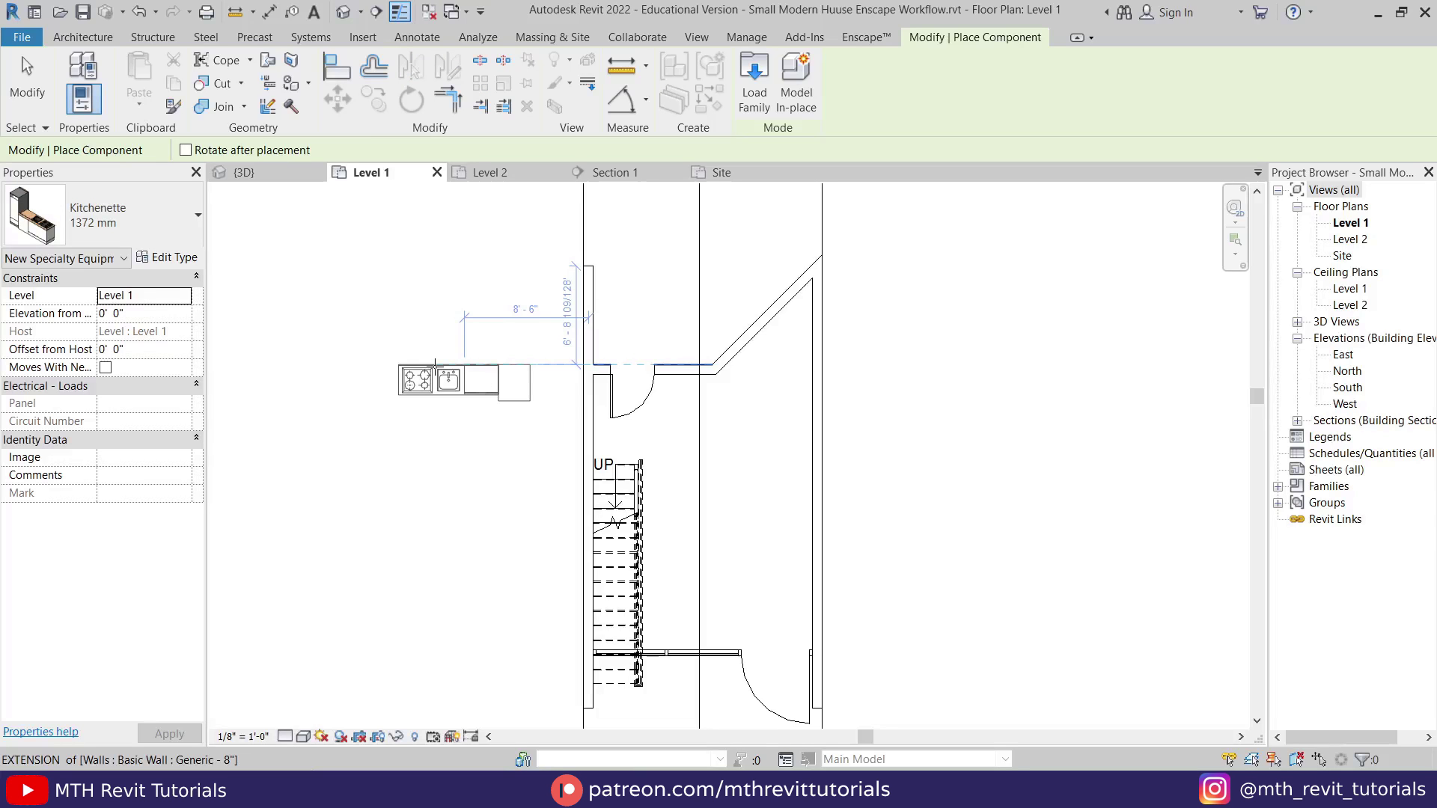
Step: Rotate the 1372 mm Kitchenette and place it against the side wall opposite the stairs in the Level 1 plan
{"action": "key", "text": "space"}
{"action": "key", "text": "space"}
{"action": "key", "text": "space"}
{"action": "scroll", "coordinate": [806, 382], "scroll_direction": "up", "scroll_amount": 2}
{"action": "left_click", "coordinate": [815, 423]}
{"action": "key", "text": "Escape"}
{"action": "key", "text": "Escape"}
{"action": "left_click", "coordinate": [798, 368]}
{"action": "key", "text": "Escape"}
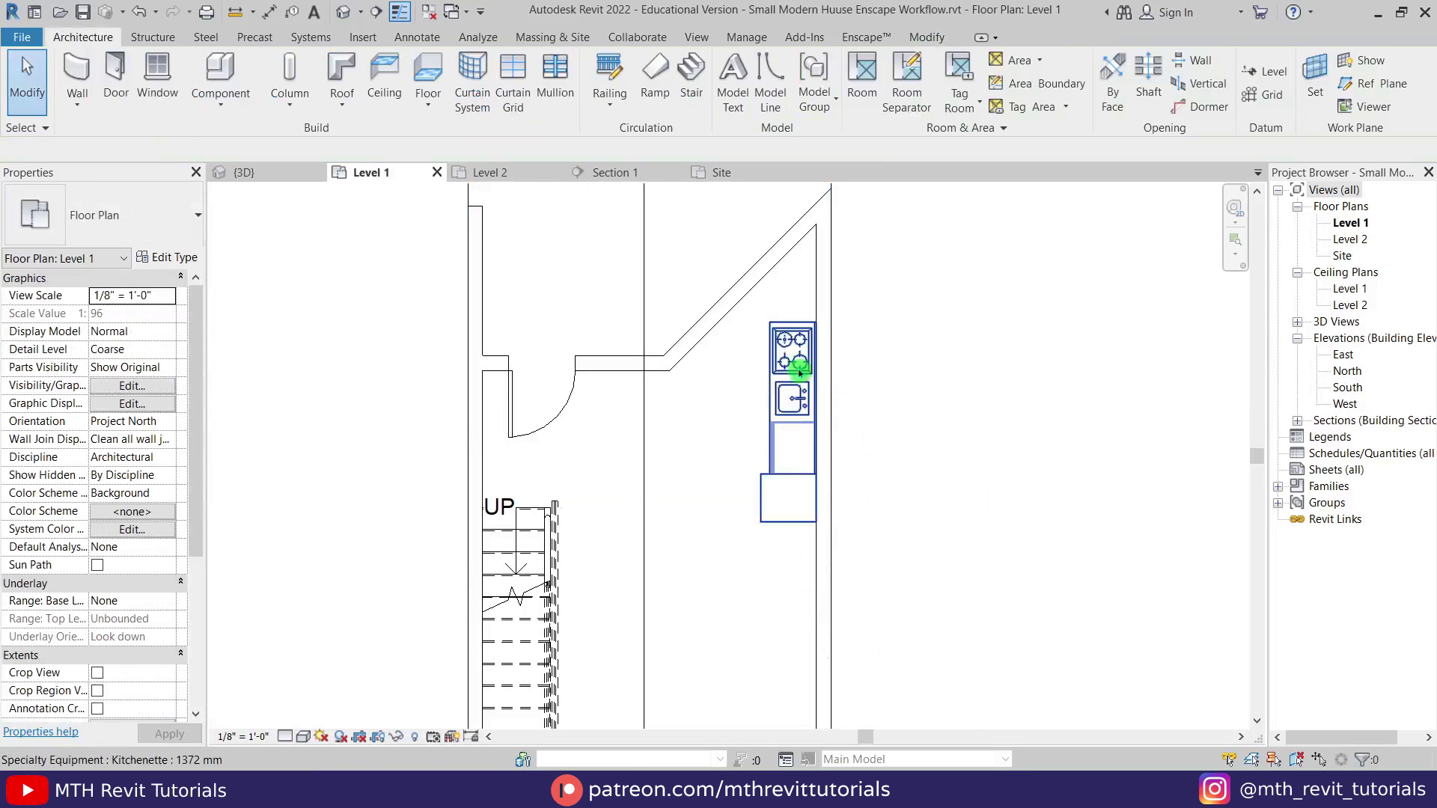
{"action": "scroll", "coordinate": [799, 370], "scroll_direction": "down", "scroll_amount": 2}
Step: Search the Blocks library for "dining table" and place the round Weymar dining table beside the stairs on Level 1
{"action": "left_click_drag", "start_coordinate": [1268, 316], "coordinate": [1215, 333]}
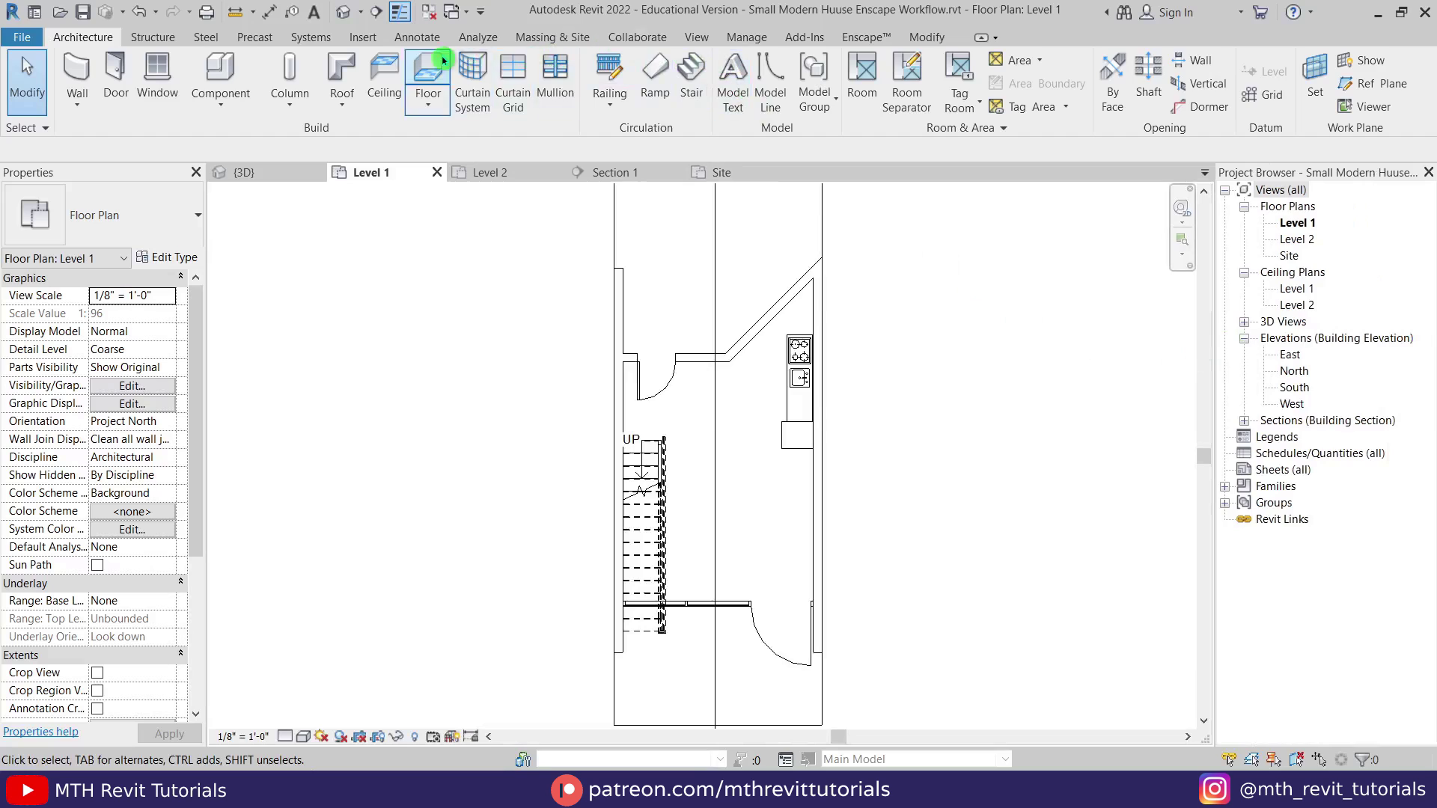
{"action": "left_click", "coordinate": [804, 37]}
{"action": "left_click", "coordinate": [299, 75]}
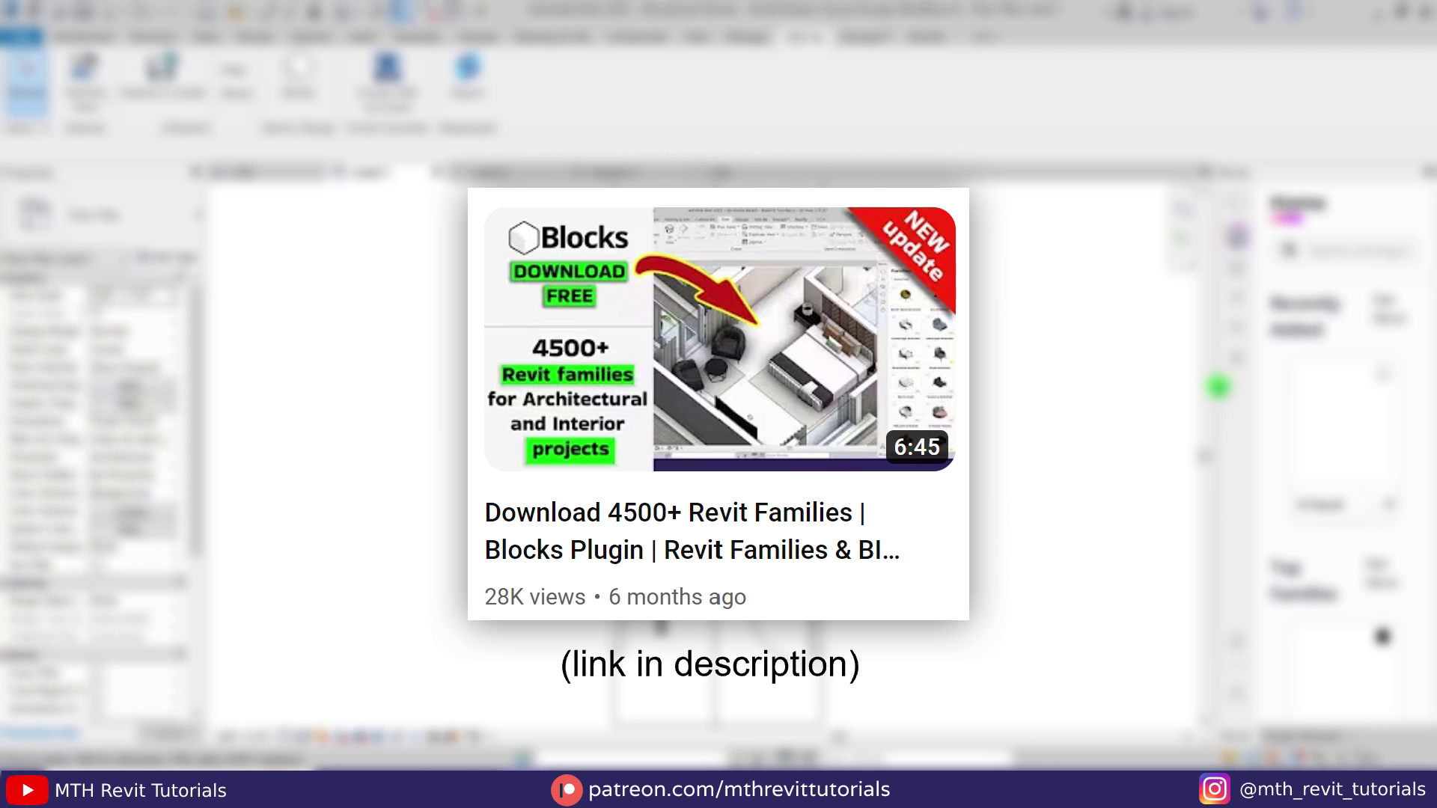
{"action": "left_click_drag", "start_coordinate": [1219, 387], "coordinate": [1106, 382]}
{"action": "left_click", "coordinate": [1230, 254]}
{"action": "type", "text": "dining table"}
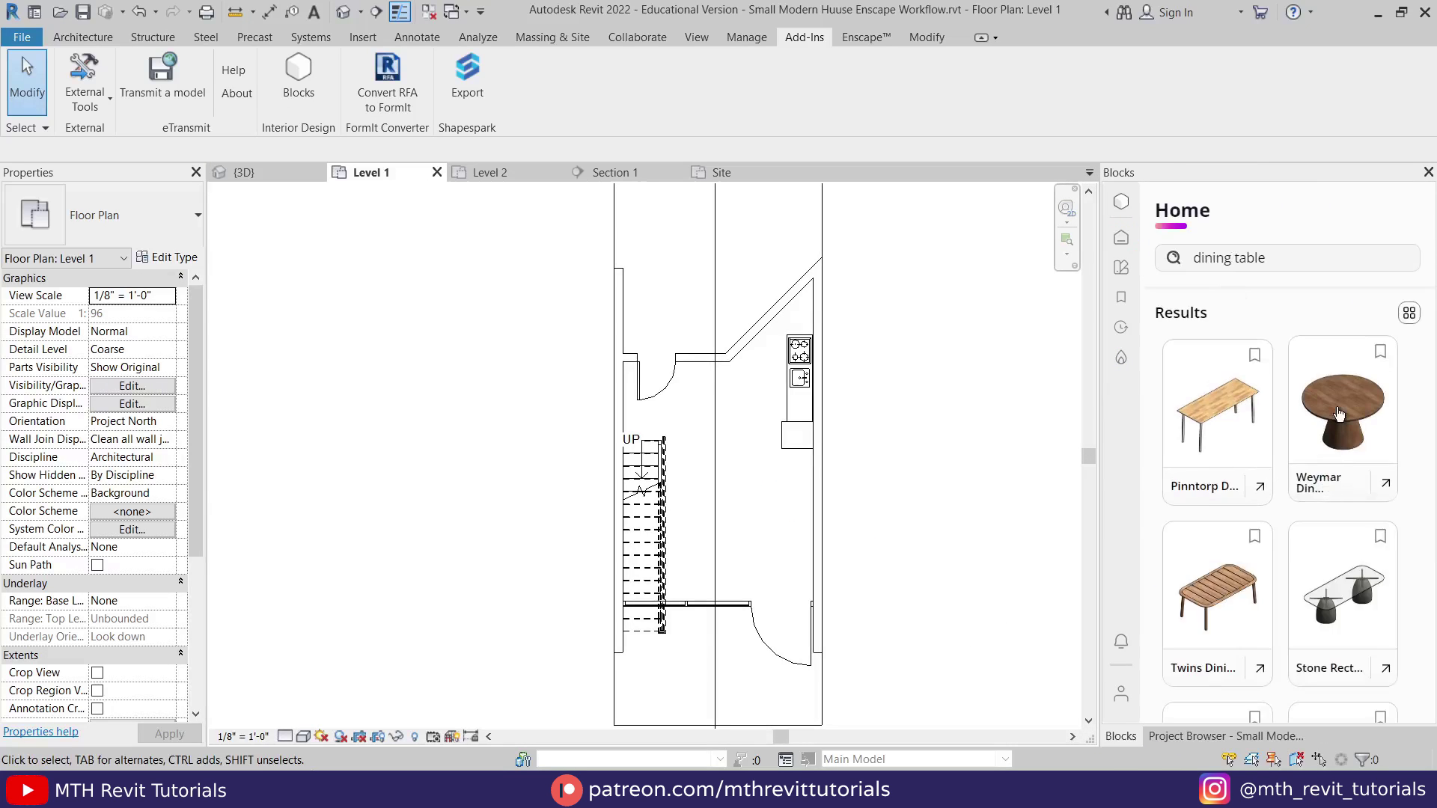
{"action": "left_click", "coordinate": [722, 522]}
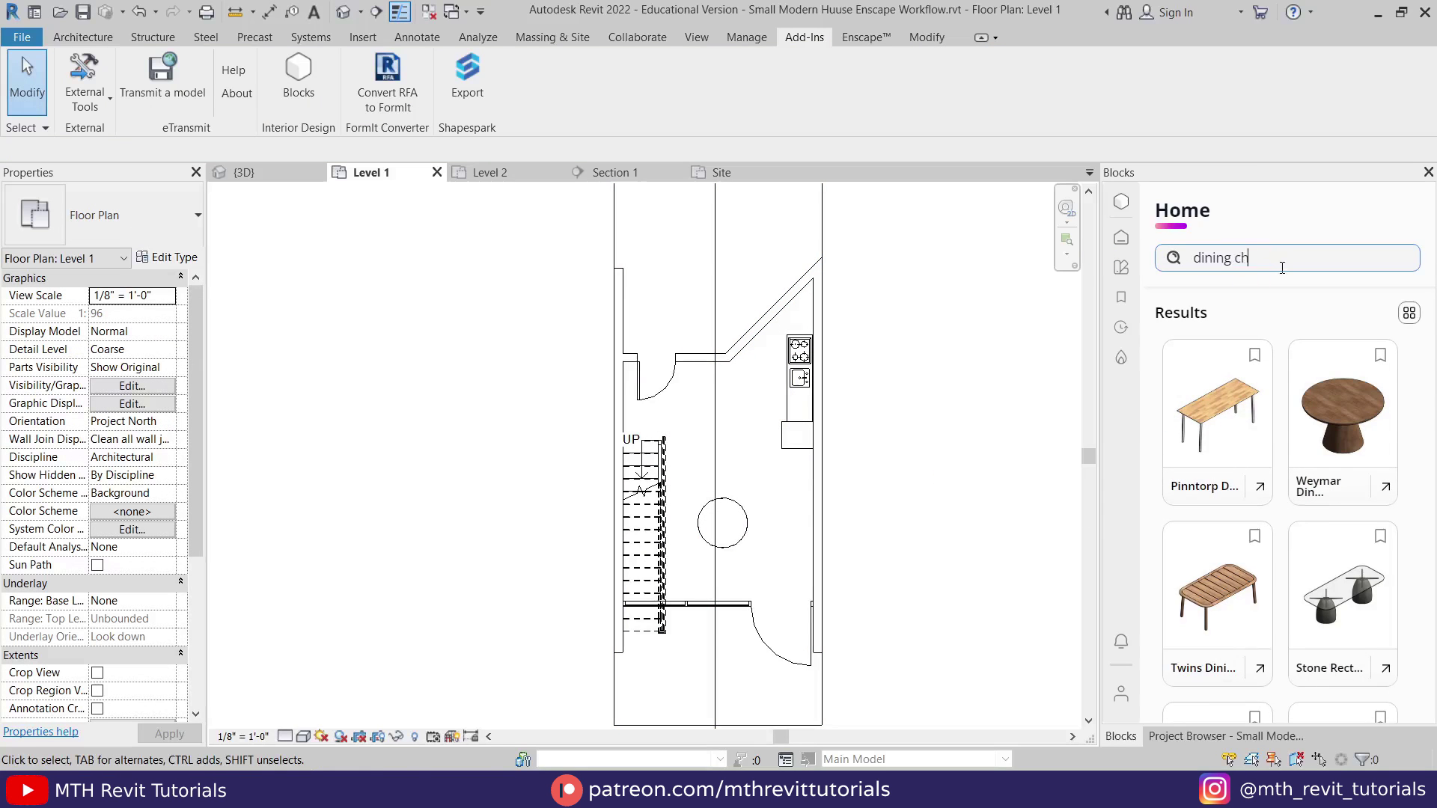
Step: Search the Blocks library for "dining chair" and place one The Dining Chair at the round table's edge
{"action": "type", "text": "air"}
{"action": "left_click", "coordinate": [1332, 610]}
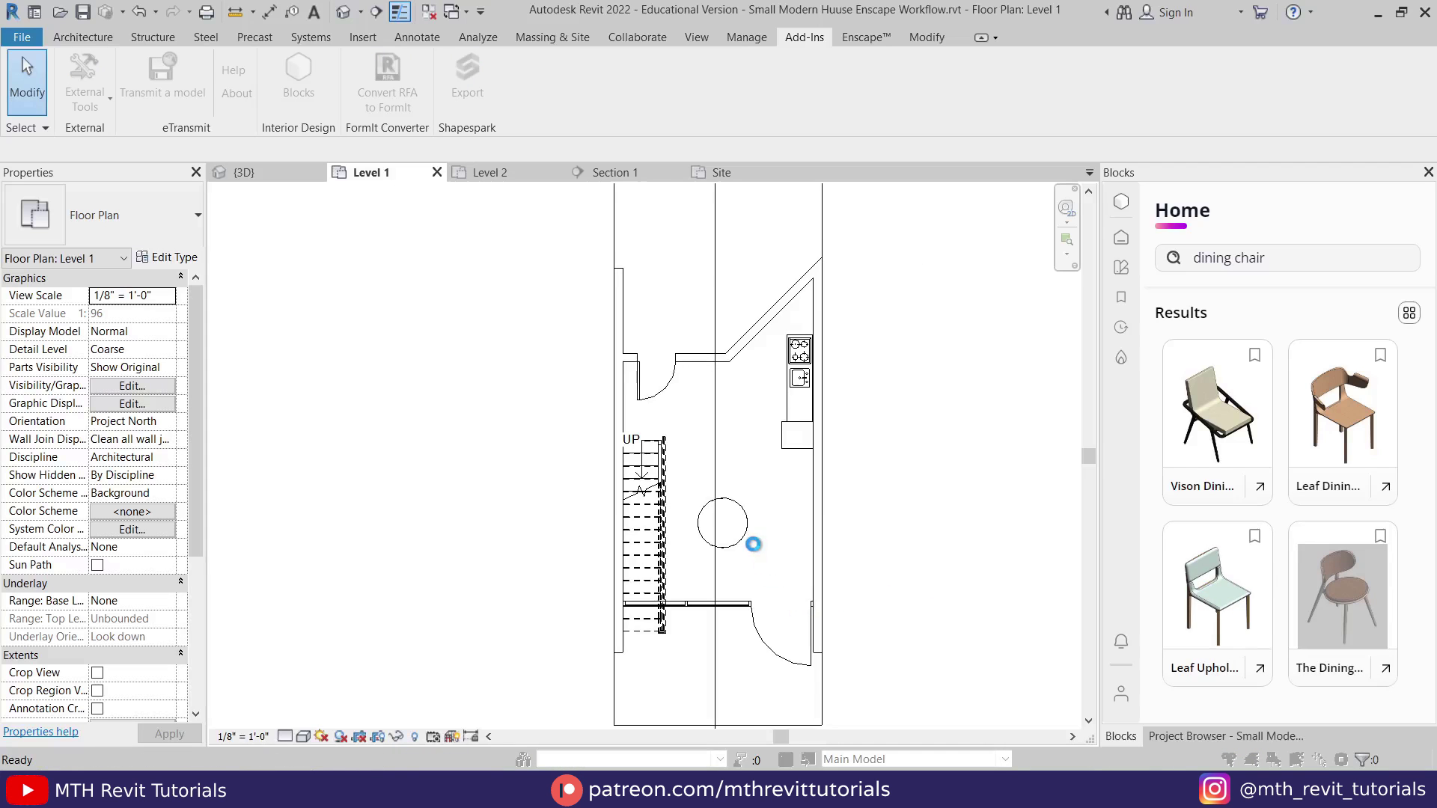
{"action": "scroll", "coordinate": [739, 506], "scroll_direction": "up", "scroll_amount": 4}
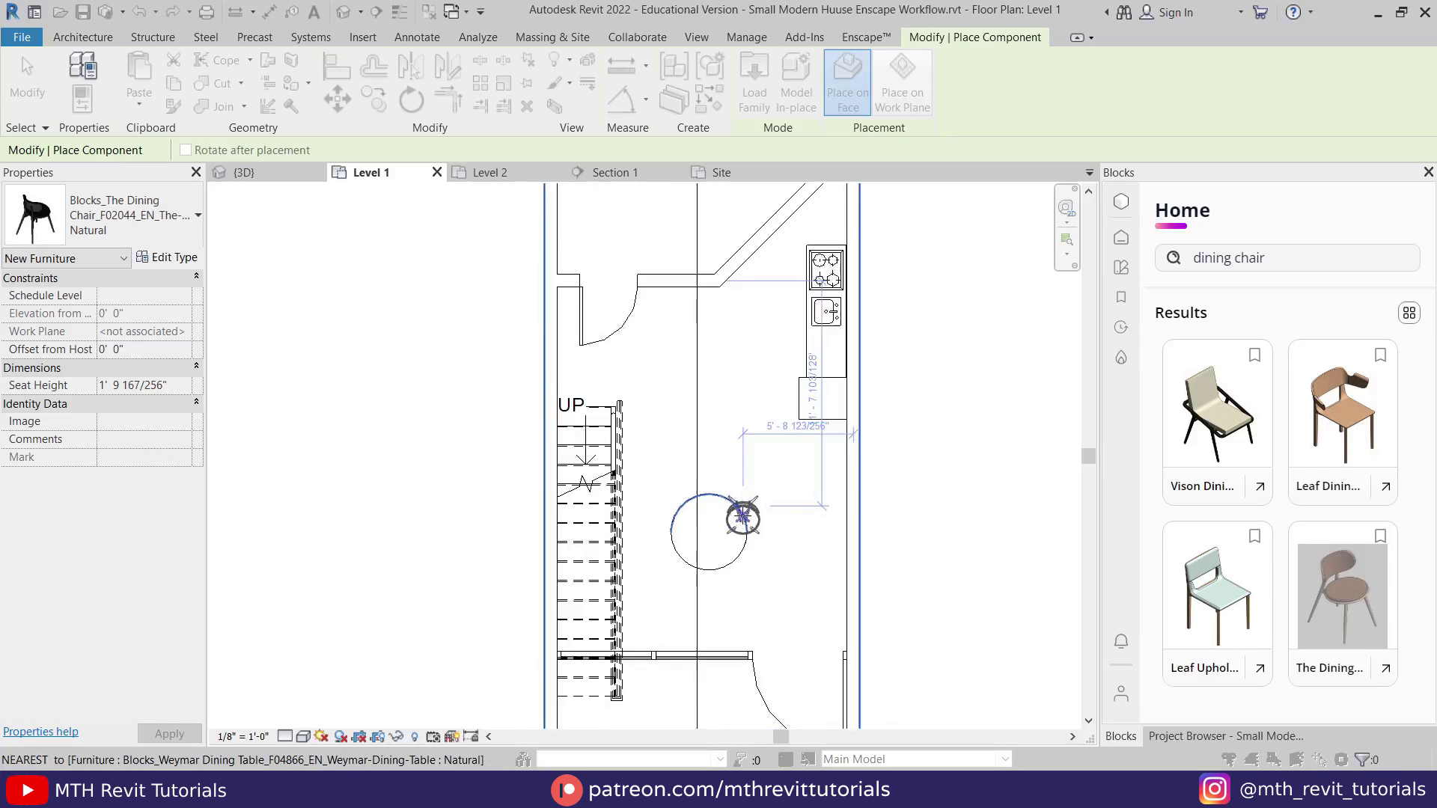
{"action": "left_click", "coordinate": [698, 454]}
{"action": "key", "text": "Escape"}
{"action": "key", "text": "Escape"}
Step: Rotate the dining chair diagonally to face the round table and move it to the table's edge on the stair side
{"action": "left_click_drag", "start_coordinate": [718, 473], "coordinate": [658, 489]}
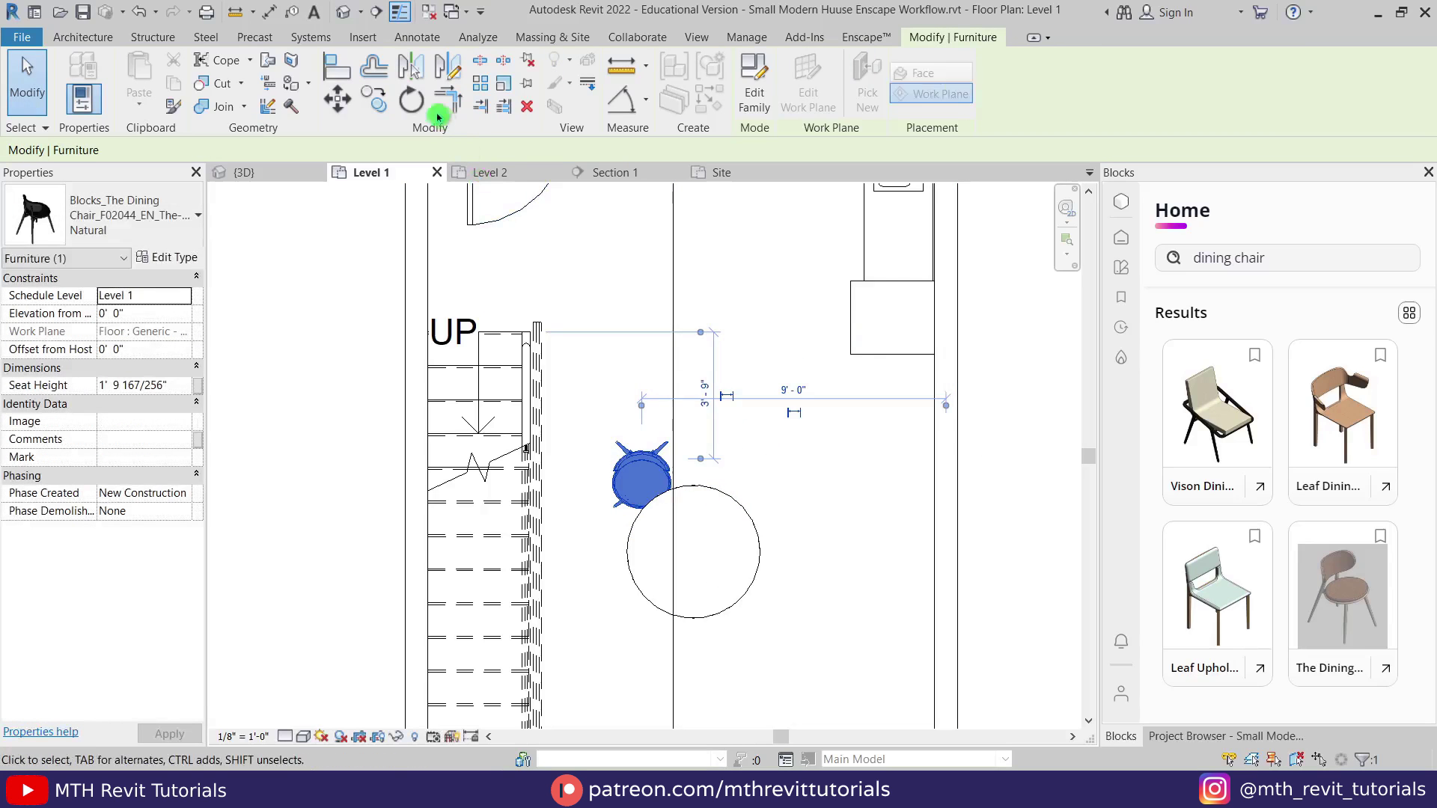
{"action": "left_click", "coordinate": [421, 106]}
{"action": "left_click", "coordinate": [641, 226]}
{"action": "left_click", "coordinate": [375, 221]}
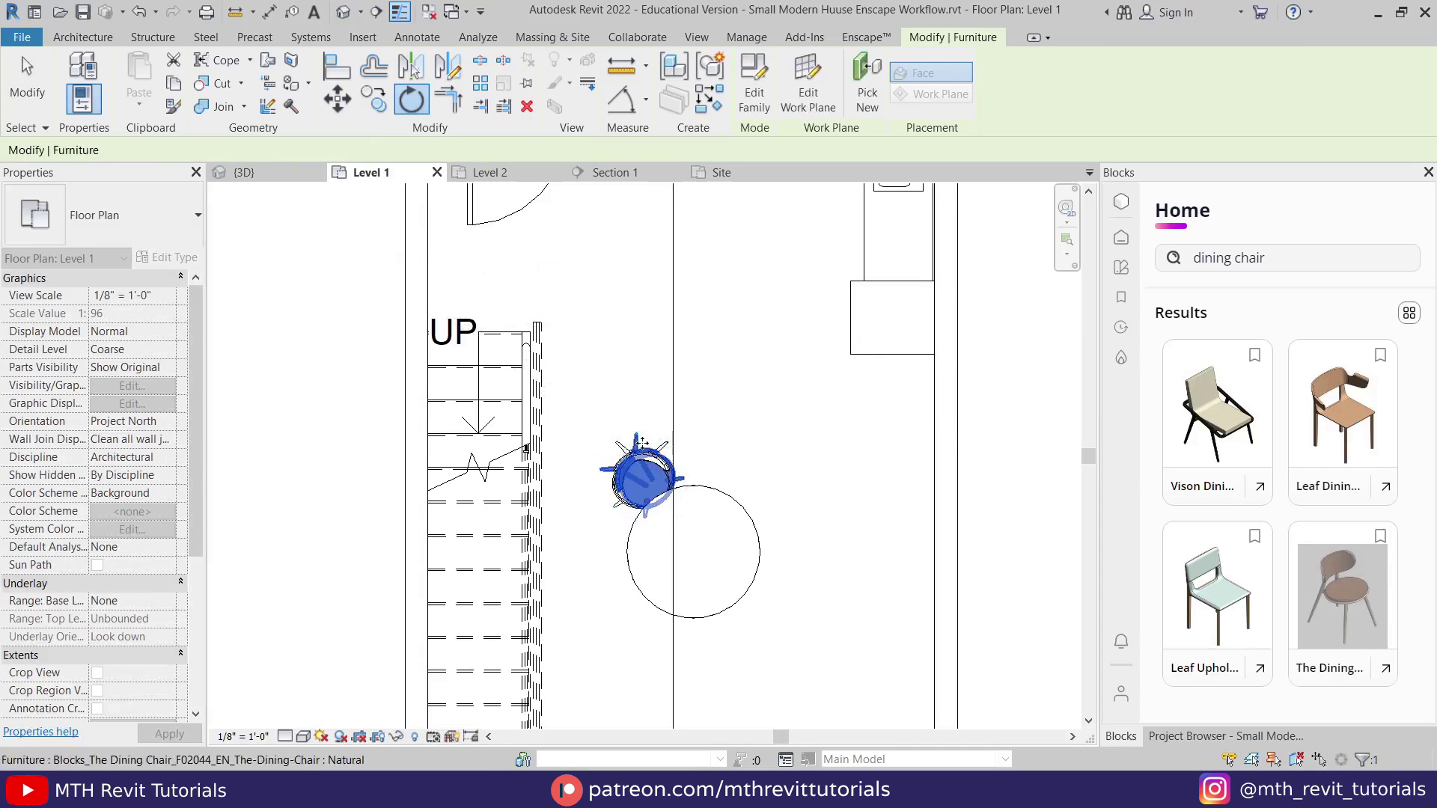
{"action": "scroll", "coordinate": [633, 472], "scroll_direction": "up", "scroll_amount": 5}
{"action": "left_click", "coordinate": [610, 408]}
{"action": "scroll", "coordinate": [651, 429], "scroll_direction": "down", "scroll_amount": 3}
{"action": "left_click_drag", "start_coordinate": [653, 428], "coordinate": [638, 458]}
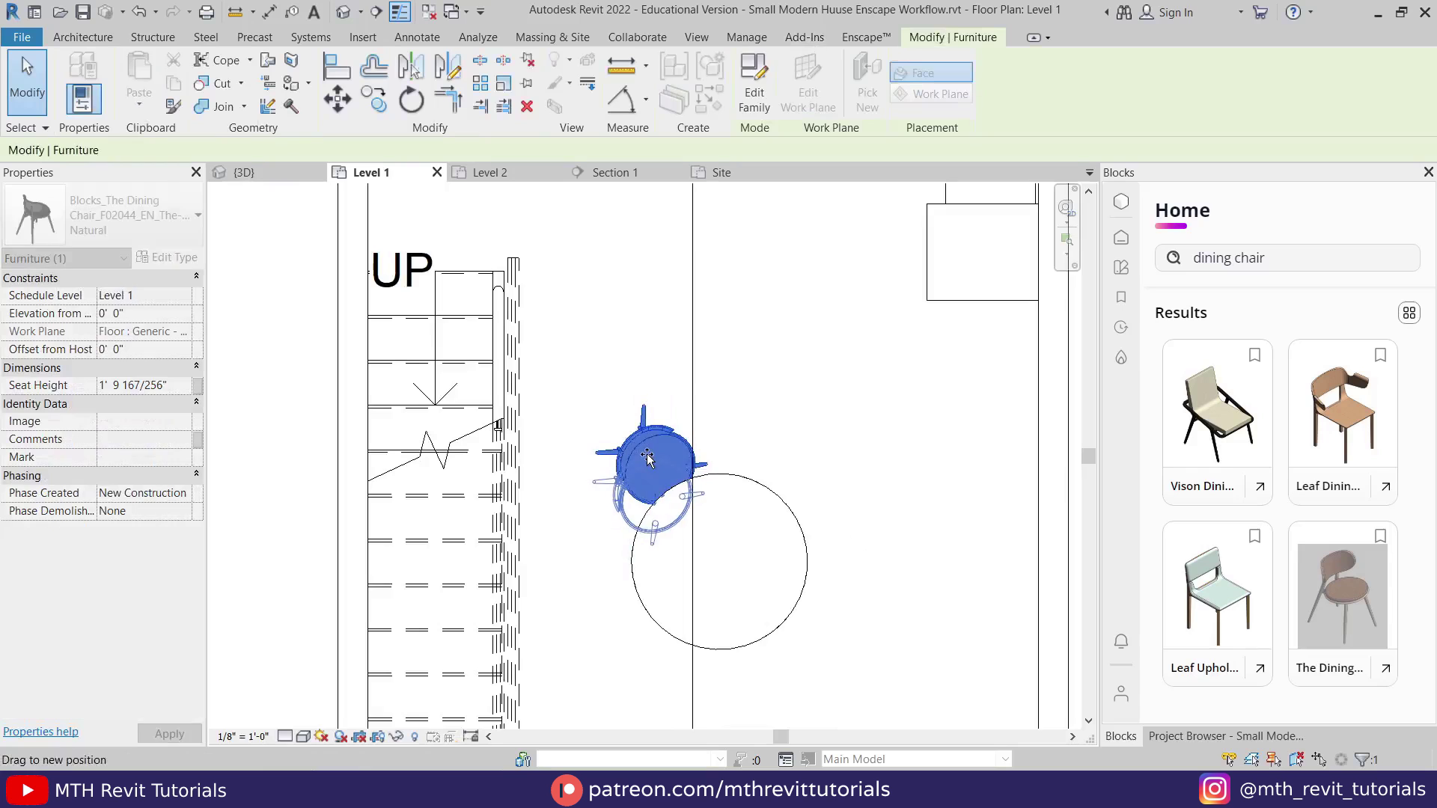
Step: Mirror copies of the dining chair across both centre axes of the round table to seat four
{"action": "key", "text": "d"}
{"action": "key", "text": "m"}
{"action": "key", "text": "d"}
{"action": "key", "text": "m"}
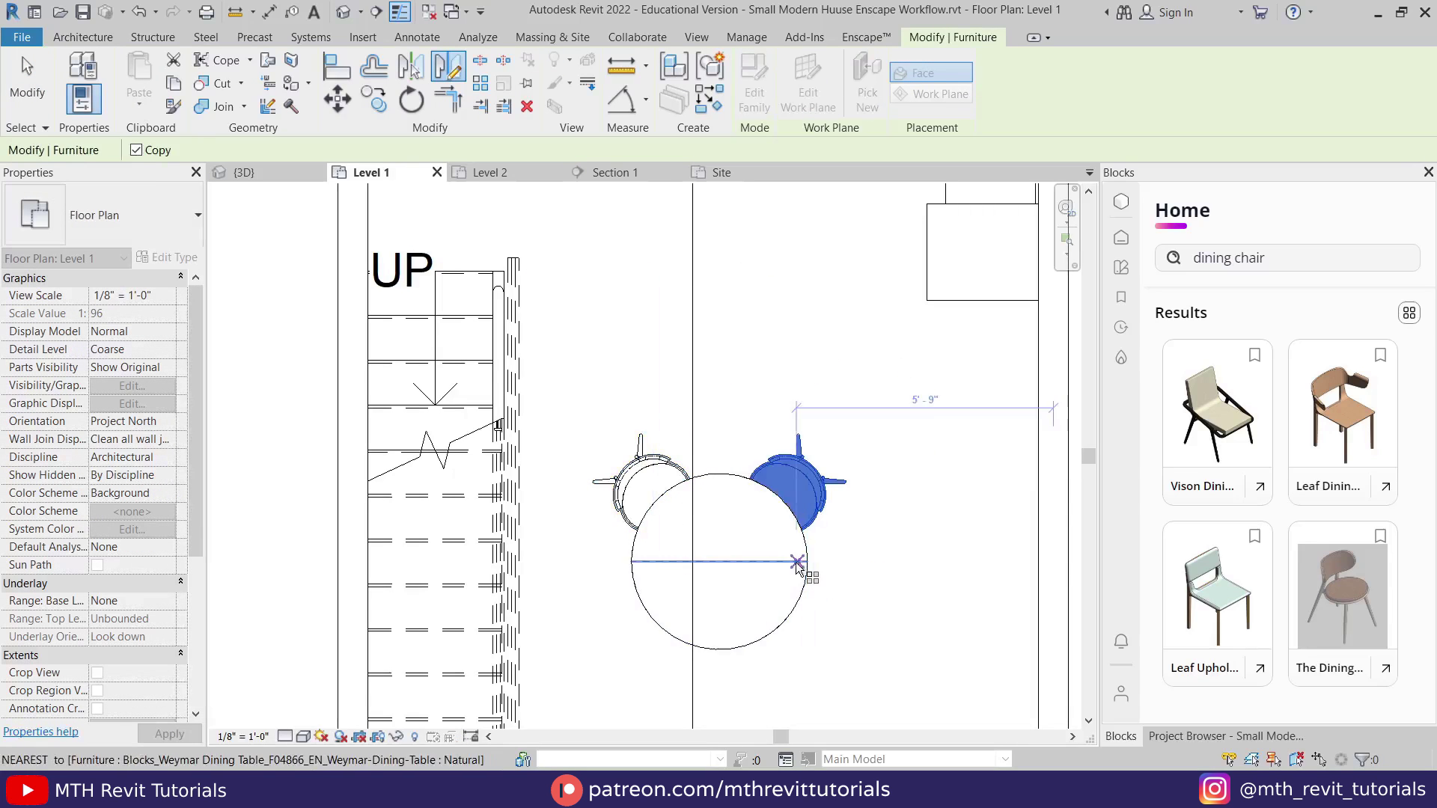
{"action": "left_click", "coordinate": [807, 562]}
{"action": "left_click", "coordinate": [829, 564]}
{"action": "key", "text": "d"}
{"action": "key", "text": "m"}
{"action": "left_click", "coordinate": [719, 474]}
{"action": "left_click", "coordinate": [720, 423]}
Step: Shift the dining table together with its four chairs slightly away from the stairs
{"action": "scroll", "coordinate": [719, 464], "scroll_direction": "down", "scroll_amount": 2}
{"action": "left_click_drag", "start_coordinate": [616, 379], "coordinate": [824, 613]}
{"action": "left_click_drag", "start_coordinate": [789, 544], "coordinate": [814, 571]}
{"action": "key", "text": "Escape"}
{"action": "scroll", "coordinate": [815, 575], "scroll_direction": "down", "scroll_amount": 3}
{"action": "middle_click_drag", "start_coordinate": [814, 576], "coordinate": [776, 556]}
{"action": "scroll", "coordinate": [783, 558], "scroll_direction": "up", "scroll_amount": 1}
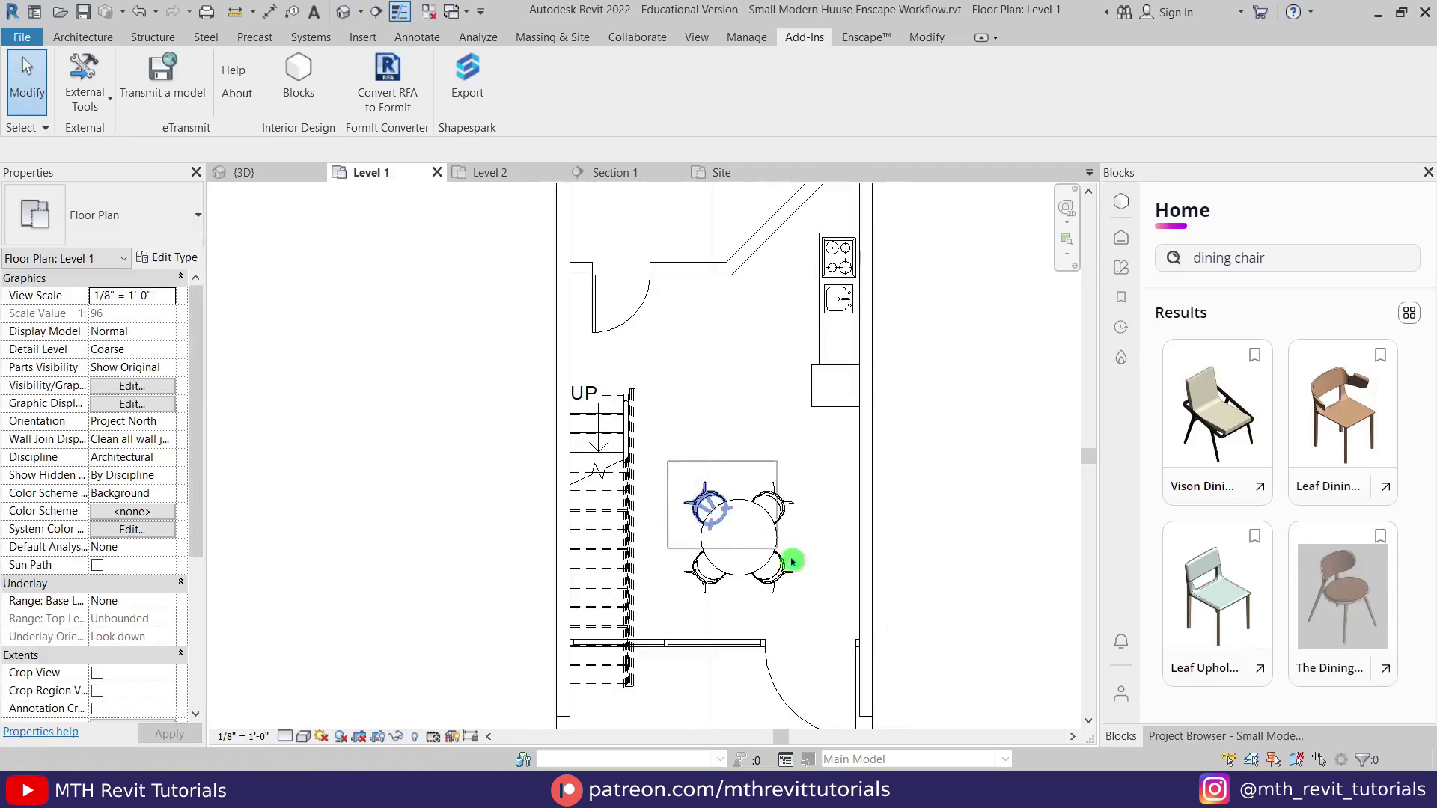
{"action": "left_click", "coordinate": [793, 561]}
{"action": "key", "text": "Escape"}
Step: Open the Level 2 floor plan and set its underlay base level to None
{"action": "scroll", "coordinate": [923, 510], "scroll_direction": "down", "scroll_amount": 2}
{"action": "left_click", "coordinate": [1198, 737]}
{"action": "double_click", "coordinate": [1173, 244]}
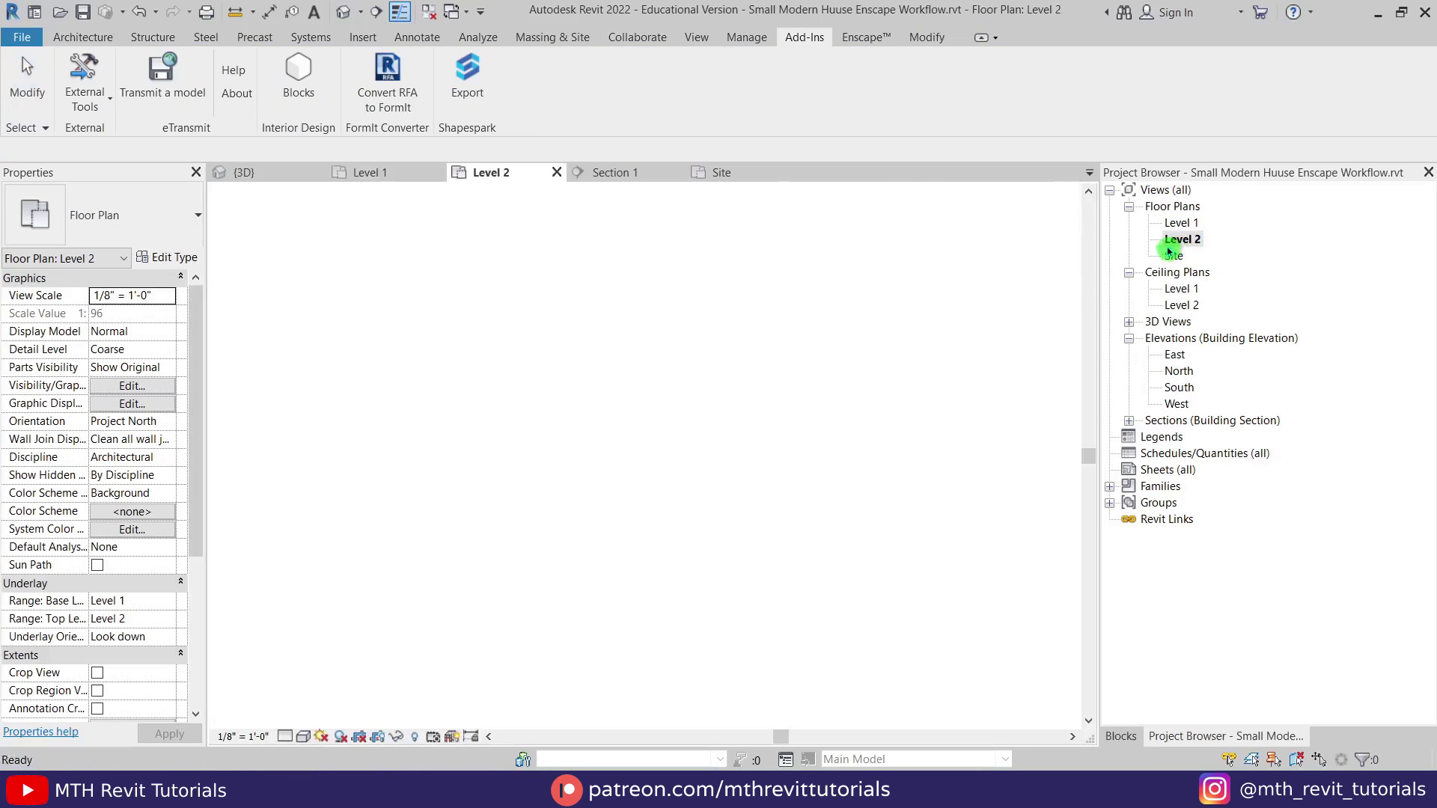
{"action": "left_click", "coordinate": [100, 622]}
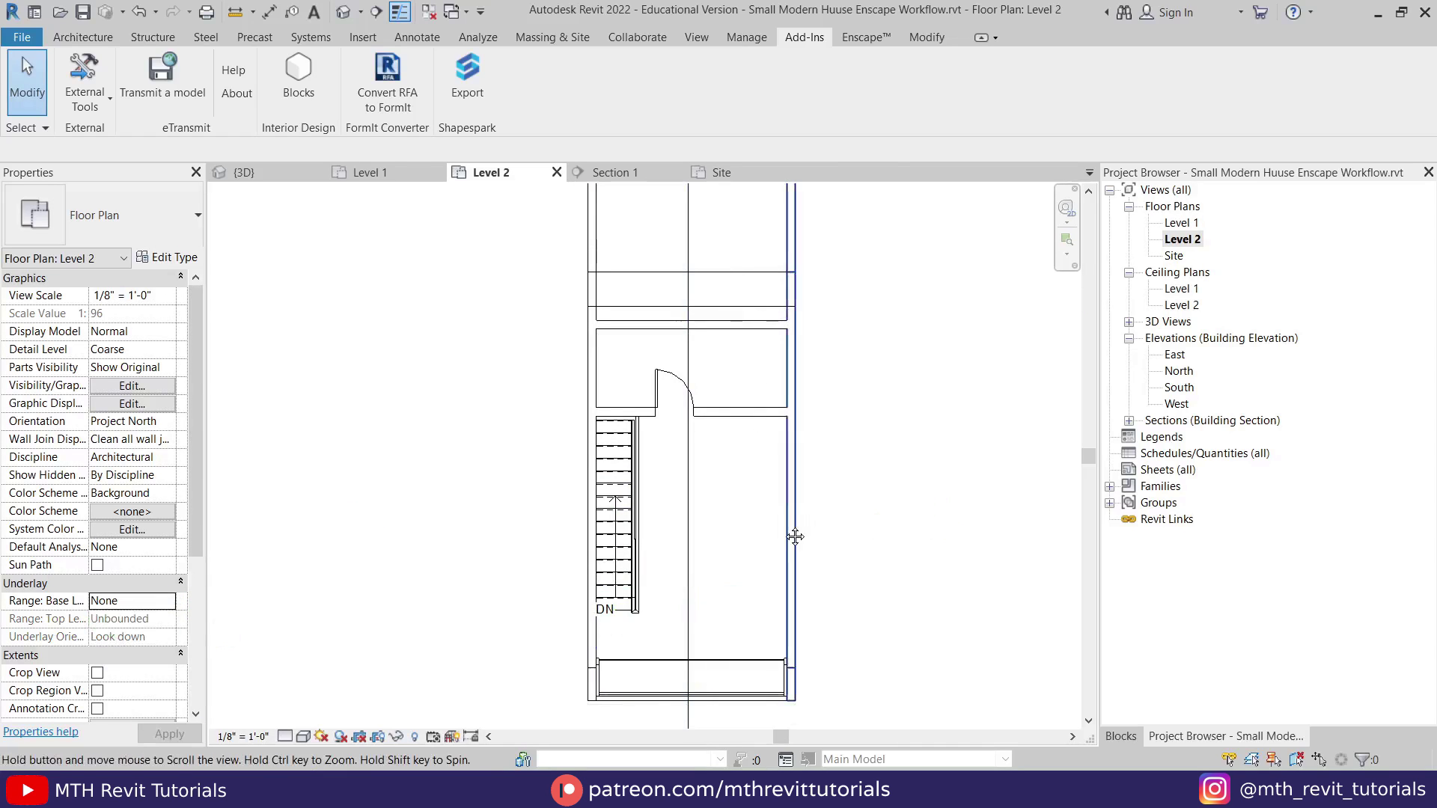
{"action": "scroll", "coordinate": [779, 576], "scroll_direction": "up", "scroll_amount": 2}
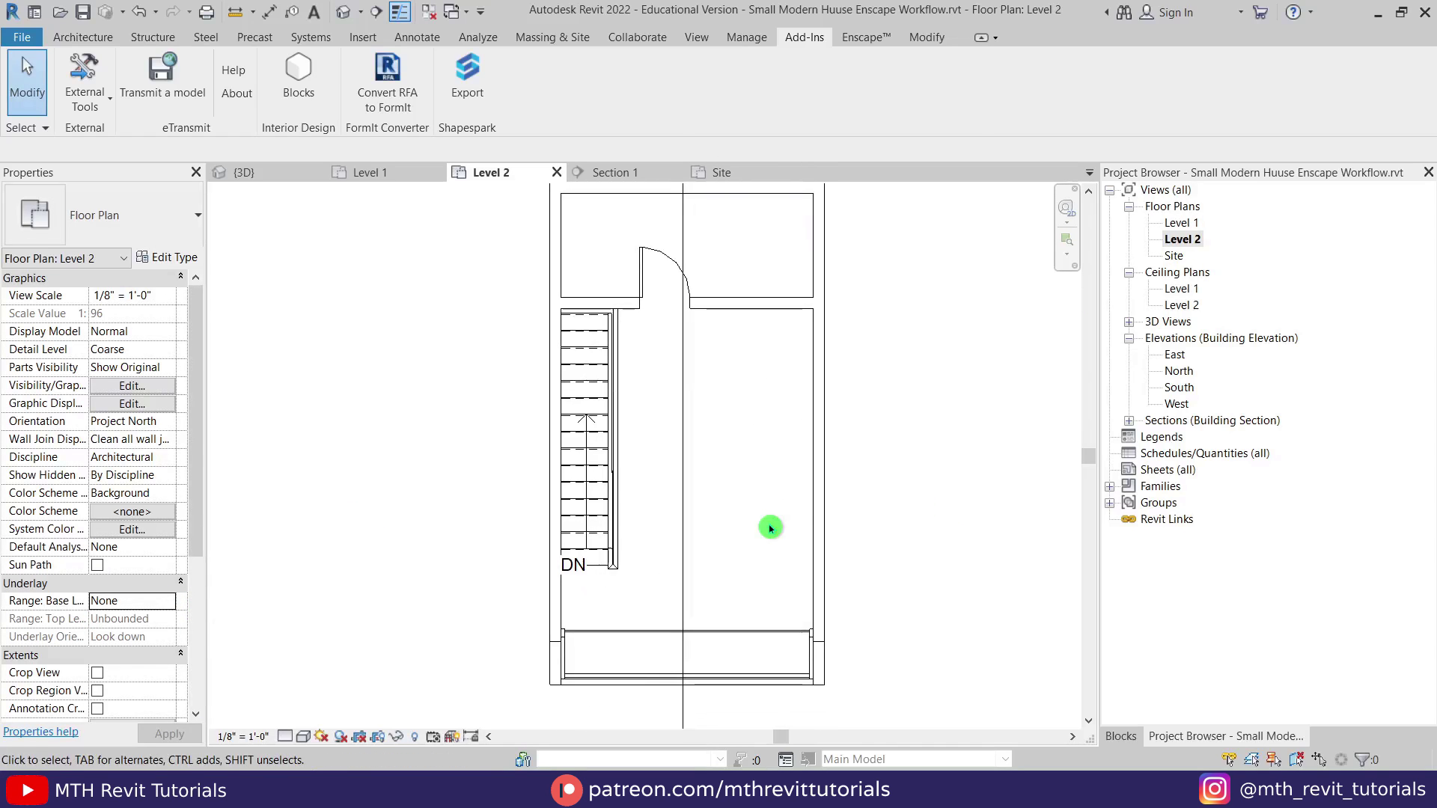
Step: Search the Enscape asset library for "bed" and choose the beige double bed with the draped brown throw
{"action": "left_click", "coordinate": [866, 36]}
{"action": "left_click", "coordinate": [401, 71]}
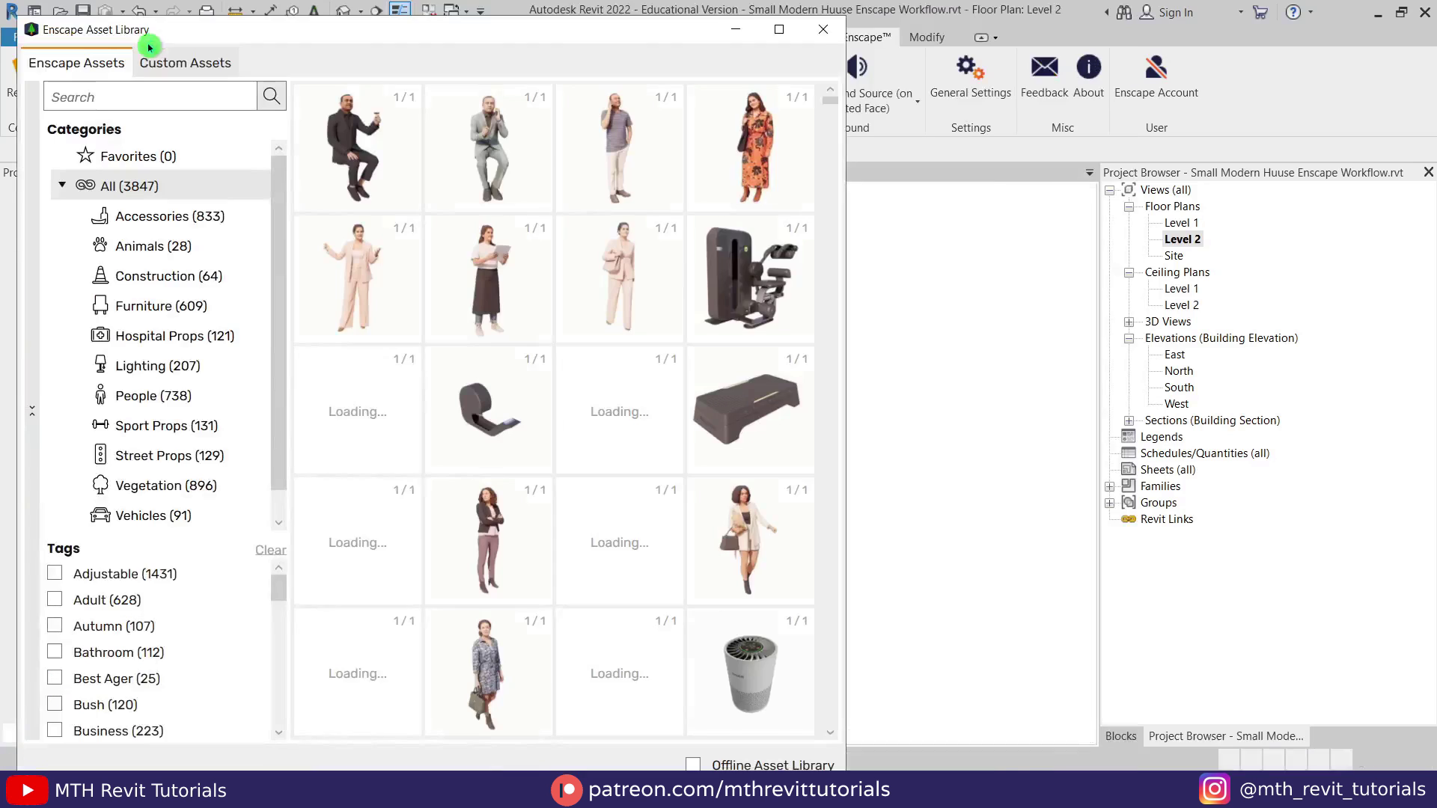
{"action": "type", "text": "n"}
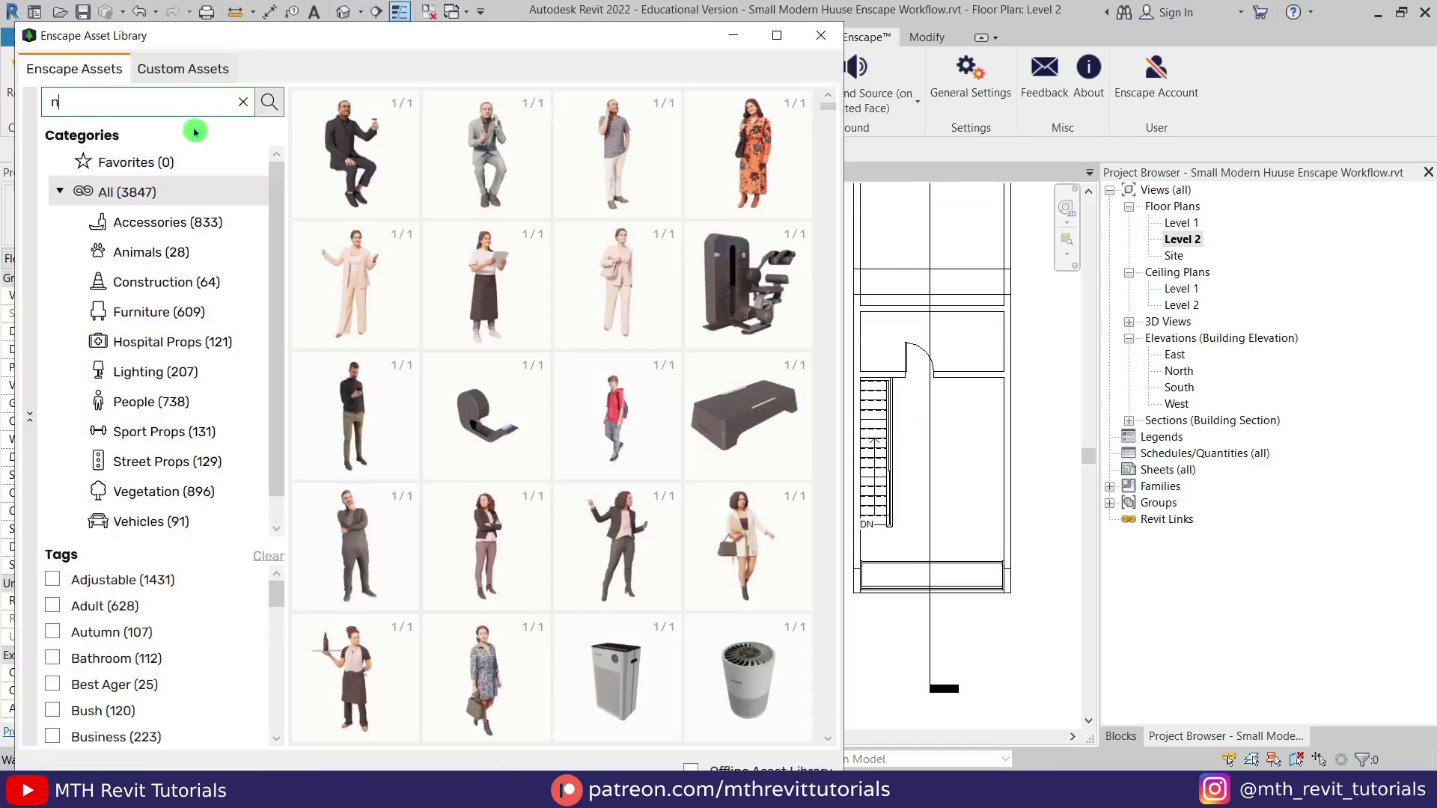
{"action": "type", "text": "ed"}
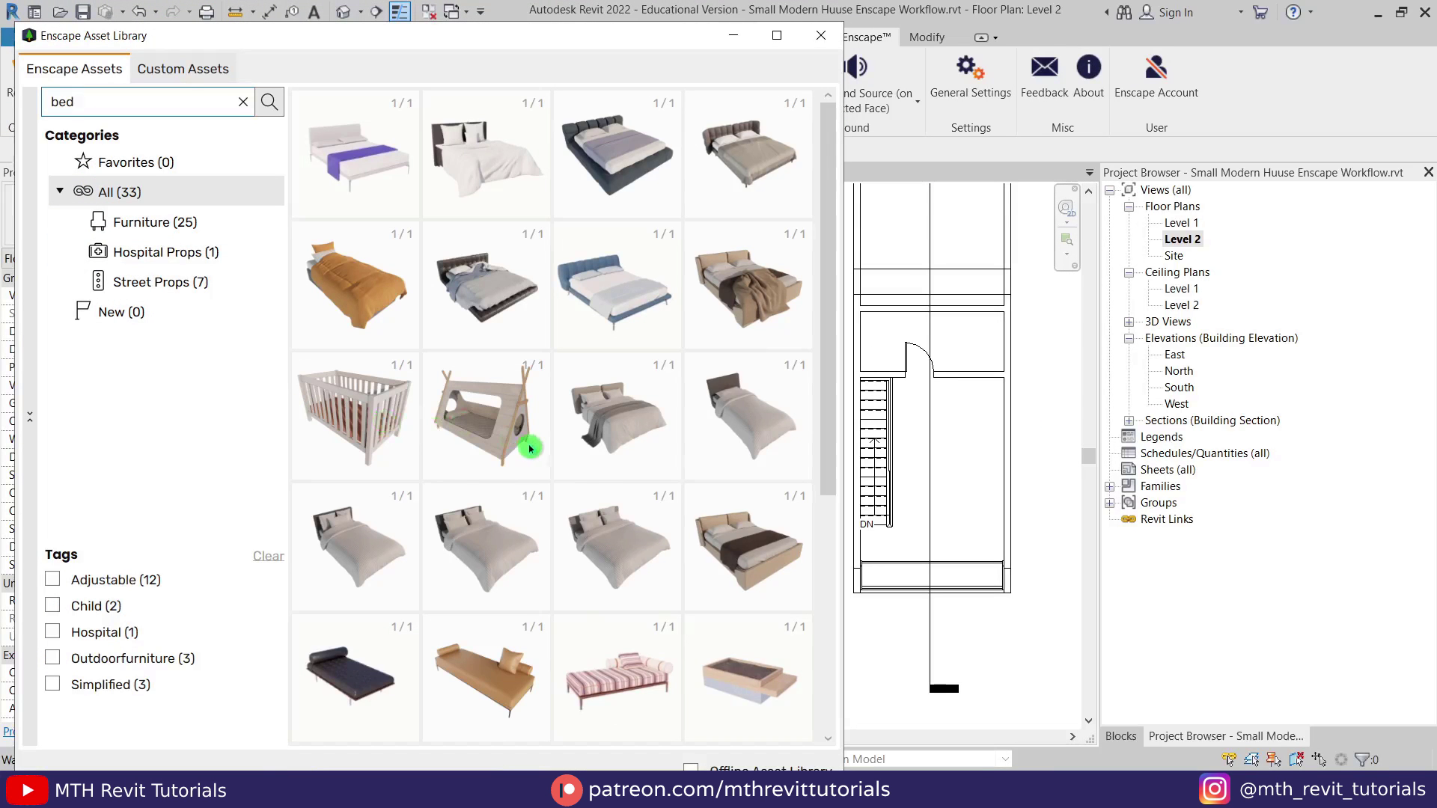
{"action": "scroll", "coordinate": [668, 614], "scroll_direction": "down", "scroll_amount": 3}
{"action": "scroll", "coordinate": [599, 522], "scroll_direction": "down", "scroll_amount": 2}
{"action": "scroll", "coordinate": [600, 538], "scroll_direction": "up", "scroll_amount": 3}
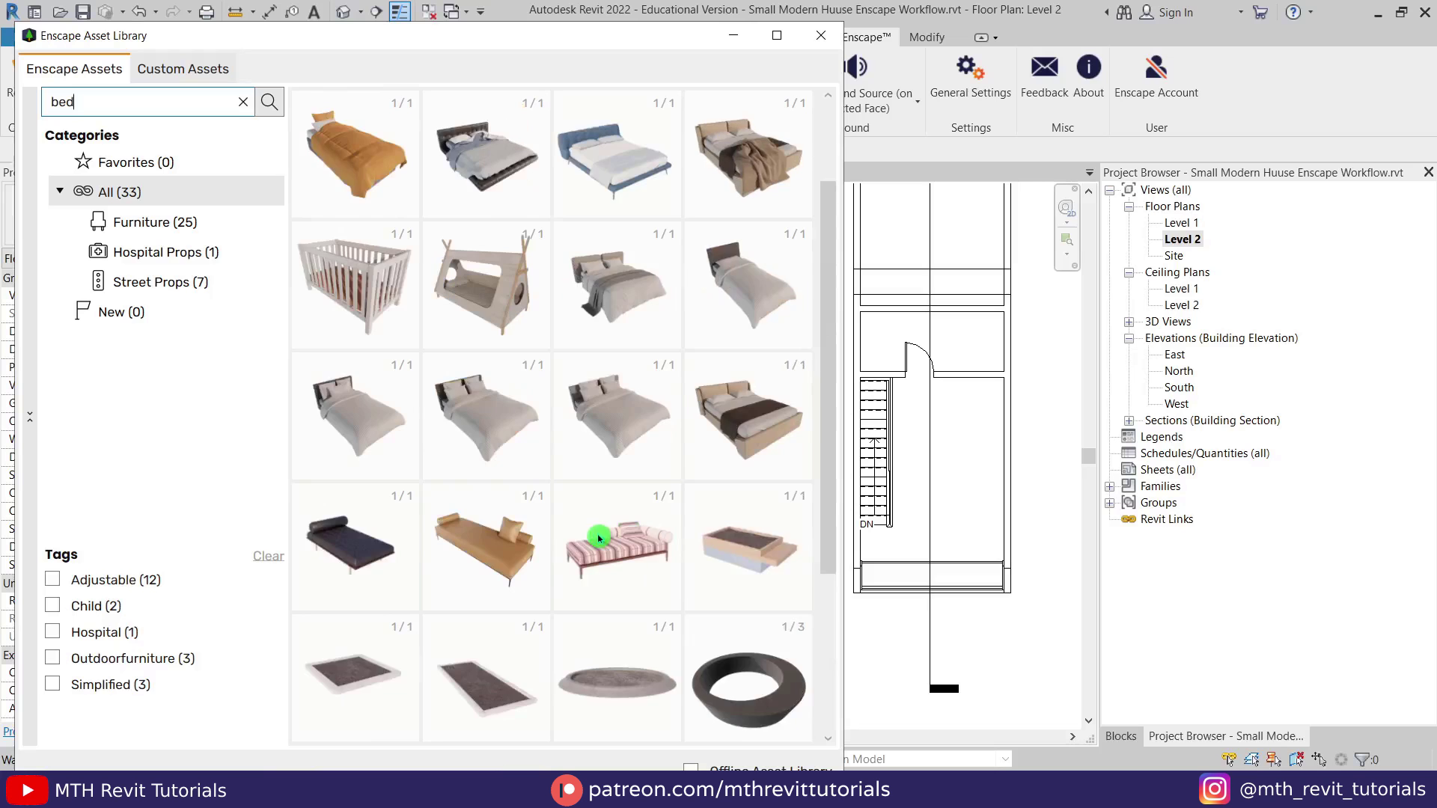
{"action": "left_click", "coordinate": [758, 169]}
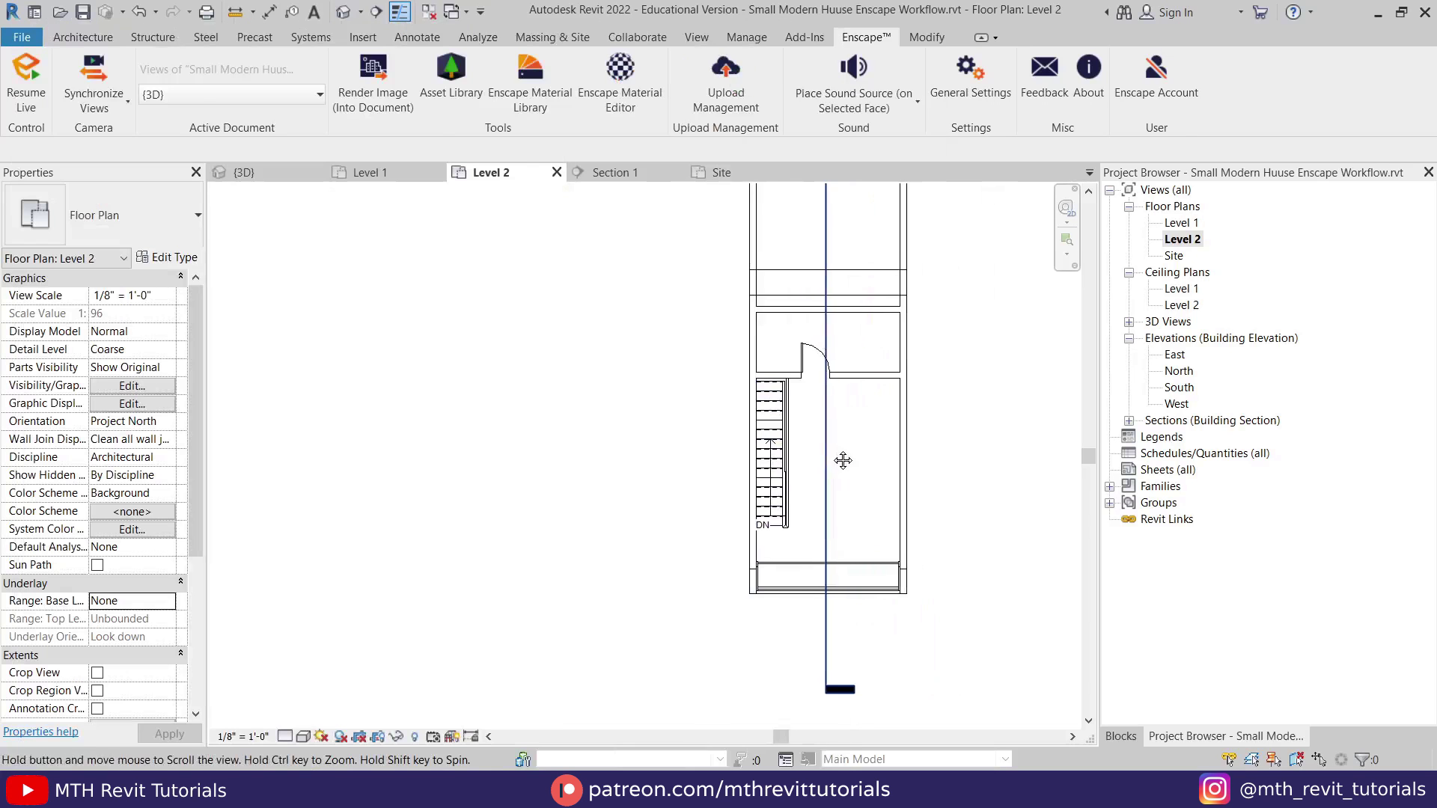
Step: Place the bed on Level 2 with its headboard against the side wall opposite the stairs
{"action": "scroll", "coordinate": [875, 454], "scroll_direction": "up", "scroll_amount": 2}
{"action": "left_click", "coordinate": [847, 483]}
{"action": "right_click", "coordinate": [489, 376]}
{"action": "left_click", "coordinate": [515, 388]}
{"action": "scroll", "coordinate": [894, 491], "scroll_direction": "up", "scroll_amount": 3}
{"action": "left_click", "coordinate": [896, 482]}
{"action": "scroll", "coordinate": [891, 476], "scroll_direction": "down", "scroll_amount": 2}
{"action": "left_click_drag", "start_coordinate": [896, 481], "coordinate": [891, 443]}
{"action": "scroll", "coordinate": [894, 430], "scroll_direction": "up", "scroll_amount": 1}
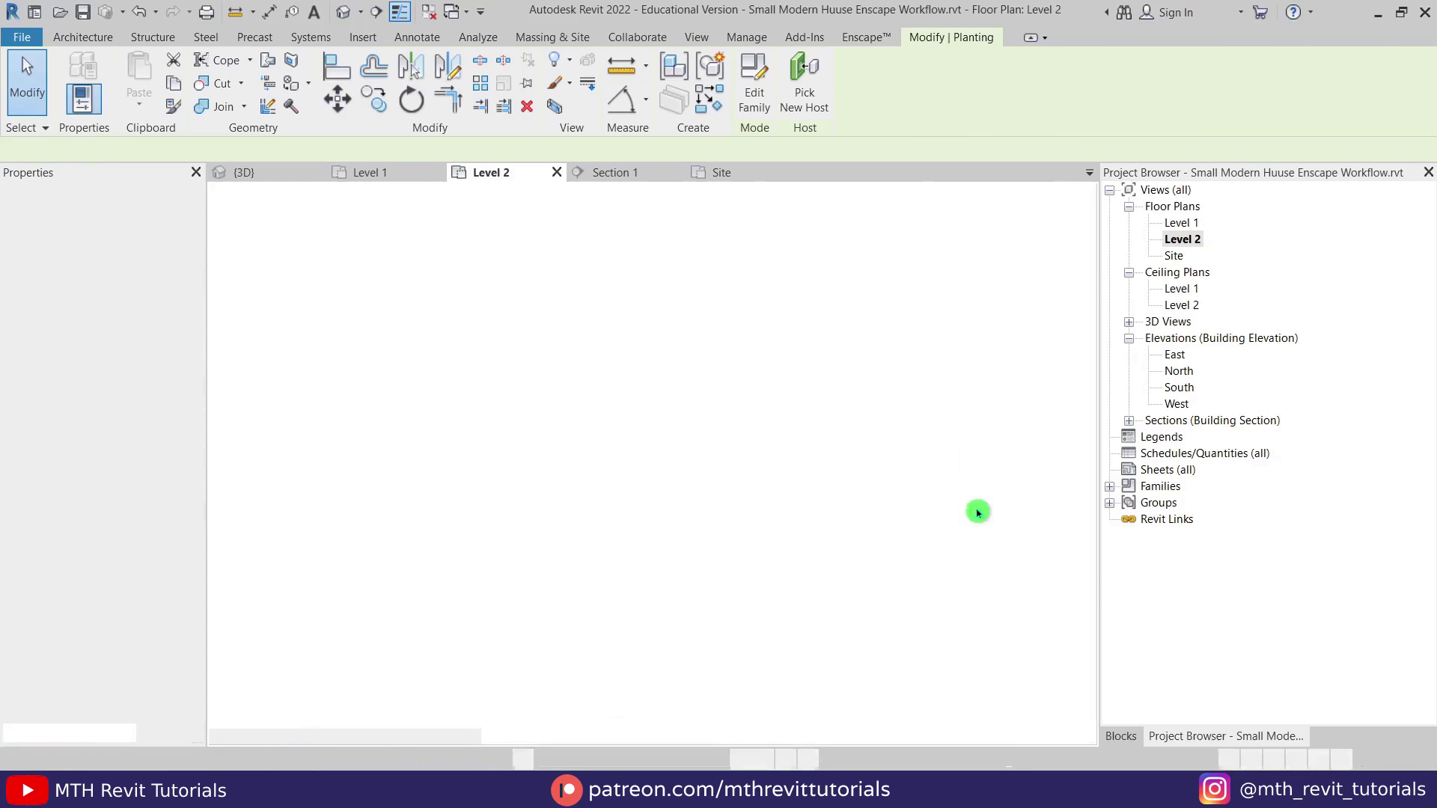
{"action": "right_click", "coordinate": [988, 366]}
{"action": "left_click", "coordinate": [1032, 349]}
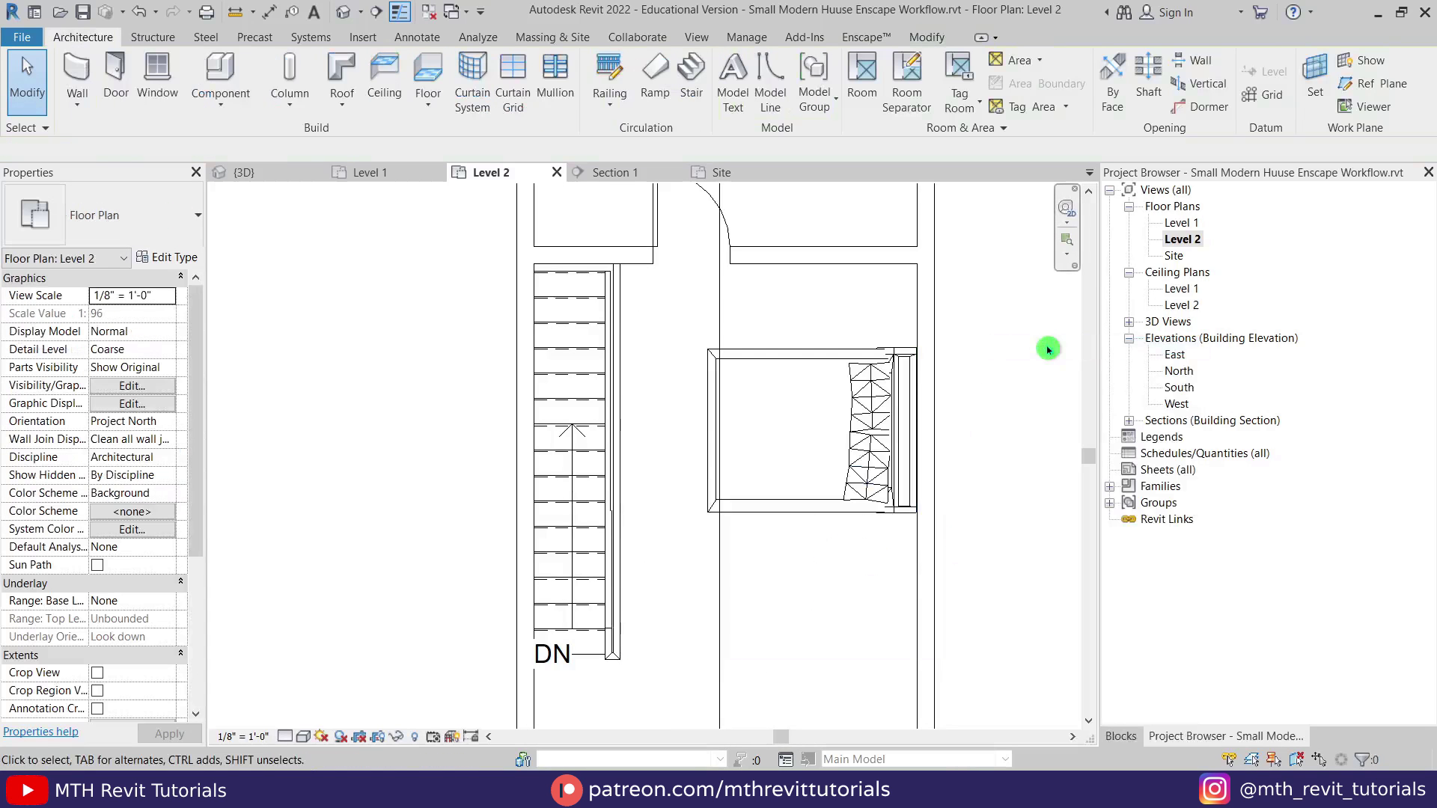
Step: Search the Enscape asset library for "chair" and choose the black leather Armchair 015 for placement on the active work plane
{"action": "scroll", "coordinate": [796, 548], "scroll_direction": "down", "scroll_amount": 2}
{"action": "middle_click_drag", "start_coordinate": [796, 551], "coordinate": [809, 607]}
{"action": "left_click_drag", "start_coordinate": [719, 400], "coordinate": [707, 401]}
{"action": "left_click", "coordinate": [848, 614]}
{"action": "middle_click_drag", "start_coordinate": [846, 644], "coordinate": [834, 488]}
{"action": "scroll", "coordinate": [805, 492], "scroll_direction": "up", "scroll_amount": 1}
{"action": "left_click", "coordinate": [527, 788]}
{"action": "left_click", "coordinate": [671, 697]}
{"action": "type", "text": "chair"}
{"action": "key", "text": "Return"}
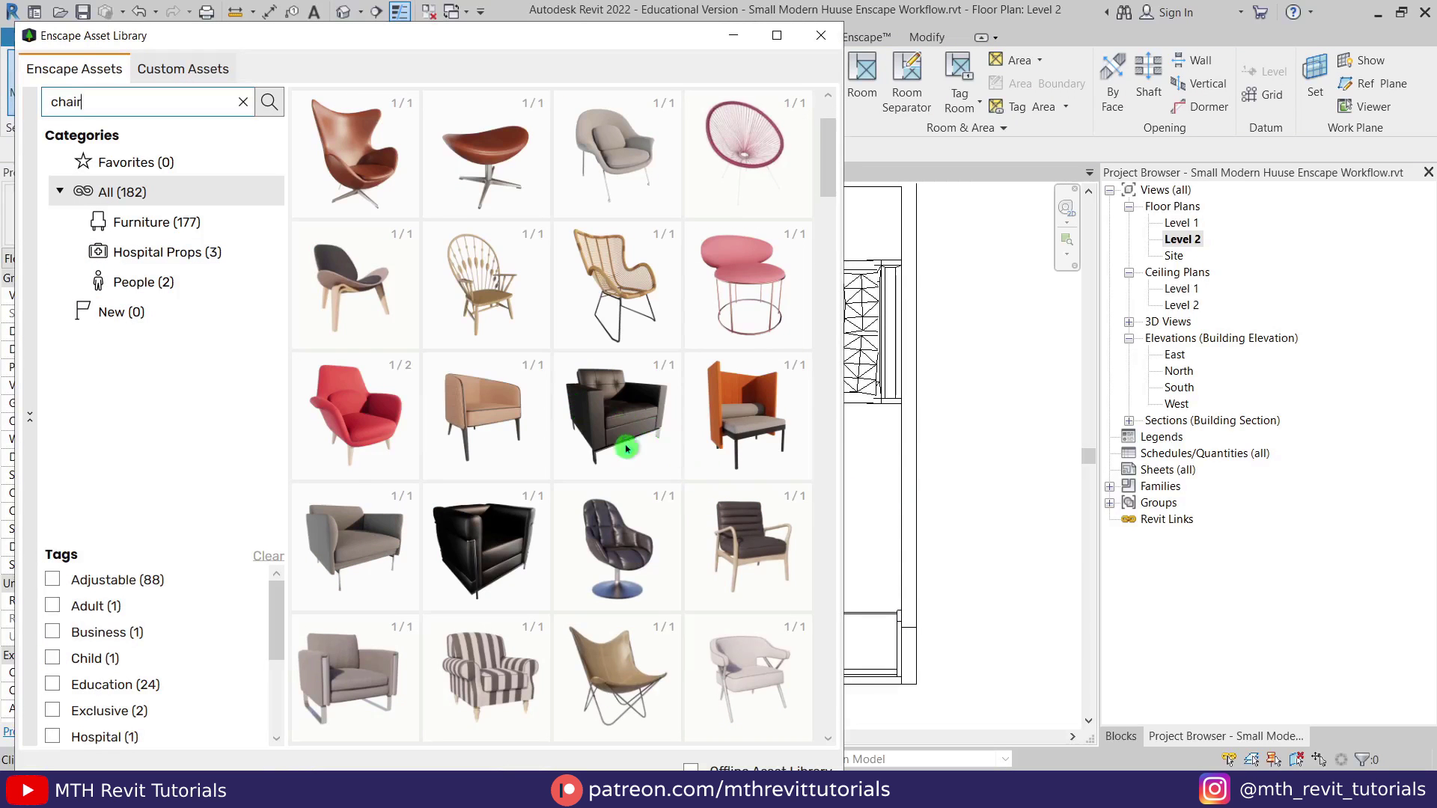
{"action": "scroll", "coordinate": [623, 428], "scroll_direction": "down", "scroll_amount": 1}
{"action": "left_click", "coordinate": [666, 333]}
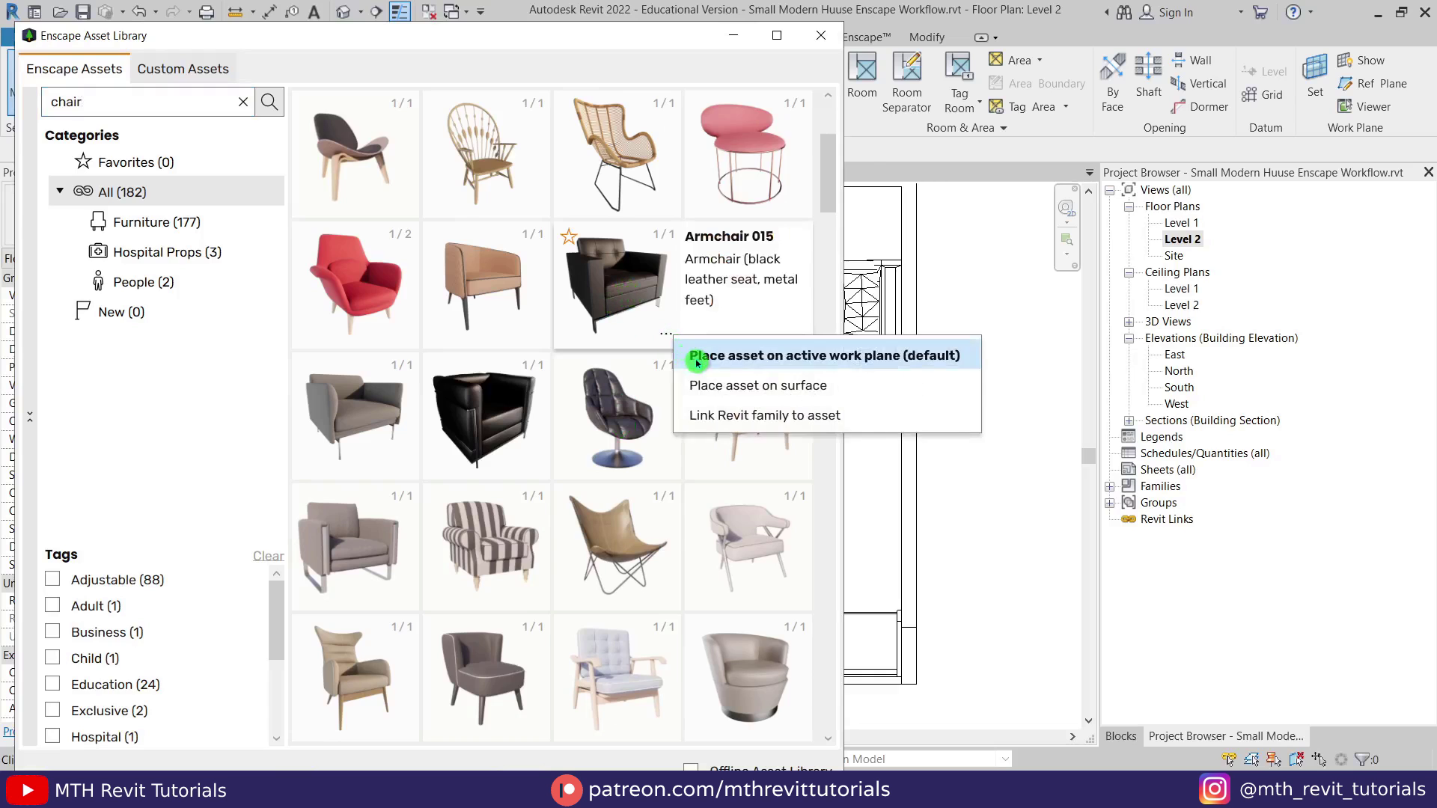
{"action": "left_click", "coordinate": [699, 362]}
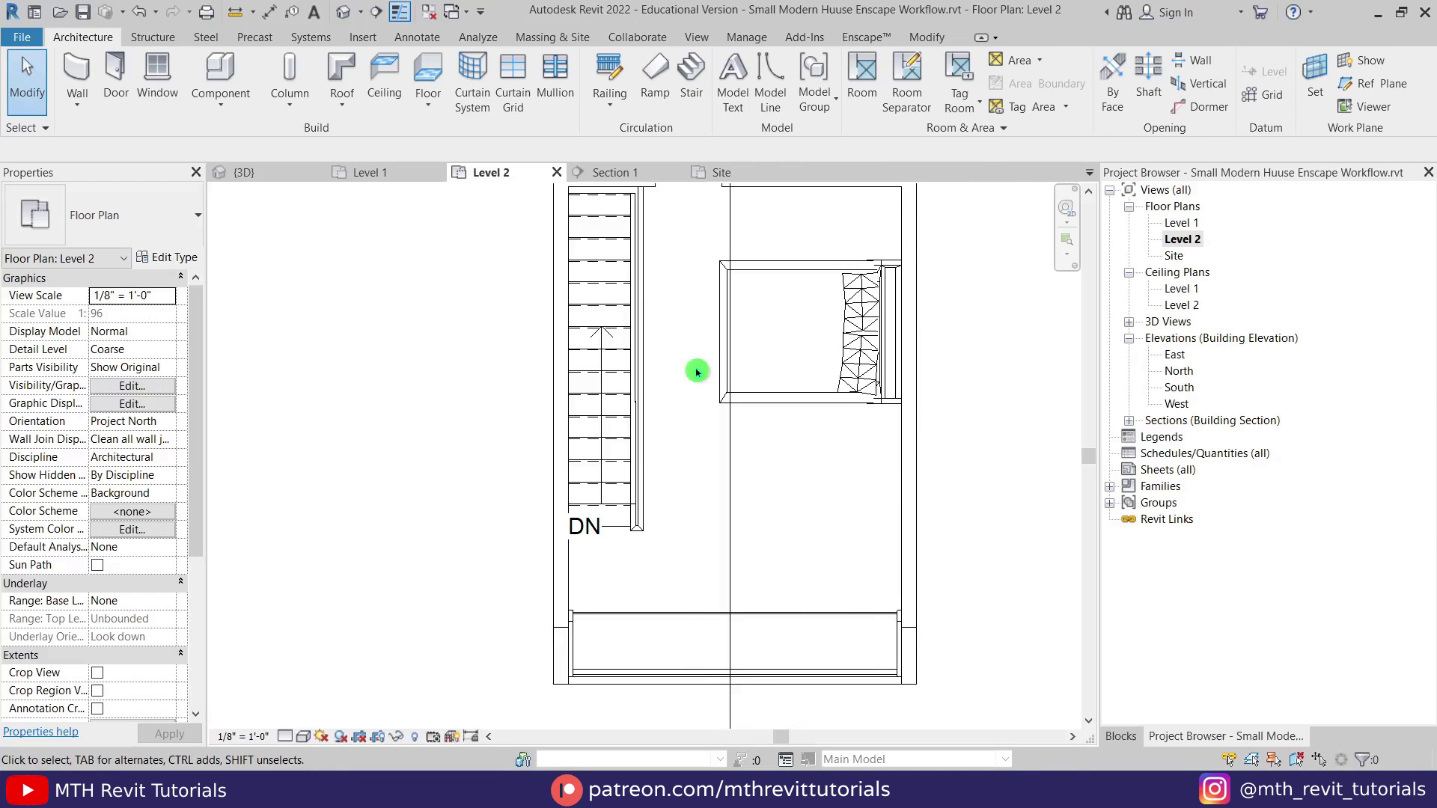
Step: Place two armchairs side by side on Level 2, between the bed and the front end of the room
{"action": "left_click", "coordinate": [706, 528]}
{"action": "left_click", "coordinate": [816, 528]}
{"action": "key", "text": "Escape"}
{"action": "key", "text": "Escape"}
{"action": "left_click", "coordinate": [736, 37]}
Step: Rotate the armchair farther from the stairs by a slight angle about its centre
{"action": "left_click", "coordinate": [828, 523]}
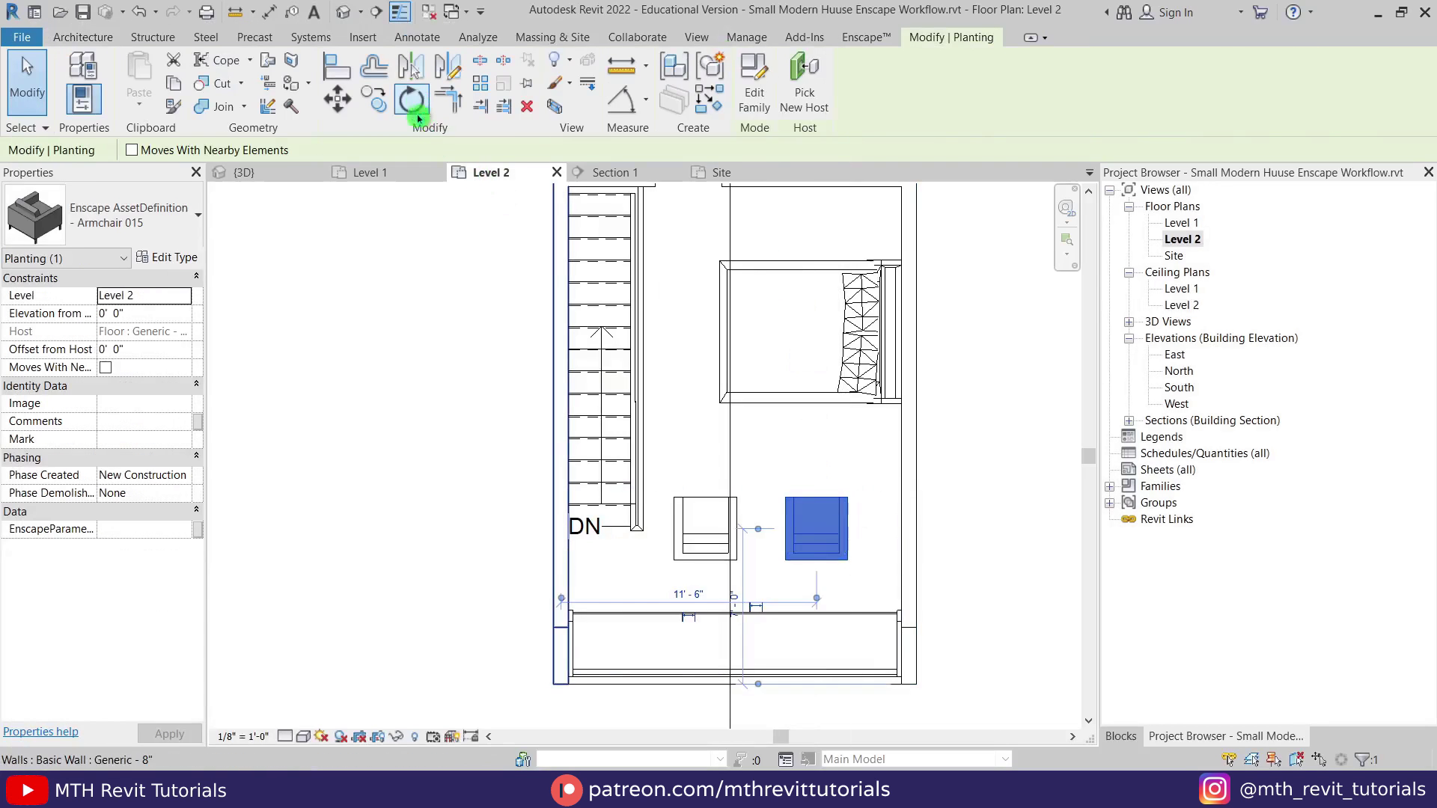
{"action": "left_click", "coordinate": [415, 108]}
{"action": "left_click", "coordinate": [816, 352]}
{"action": "left_click", "coordinate": [700, 311]}
Step: Delete the unrotated armchair near the stairs and mirror the rotated one across a drawn vertical axis to replace it
{"action": "left_click", "coordinate": [712, 533]}
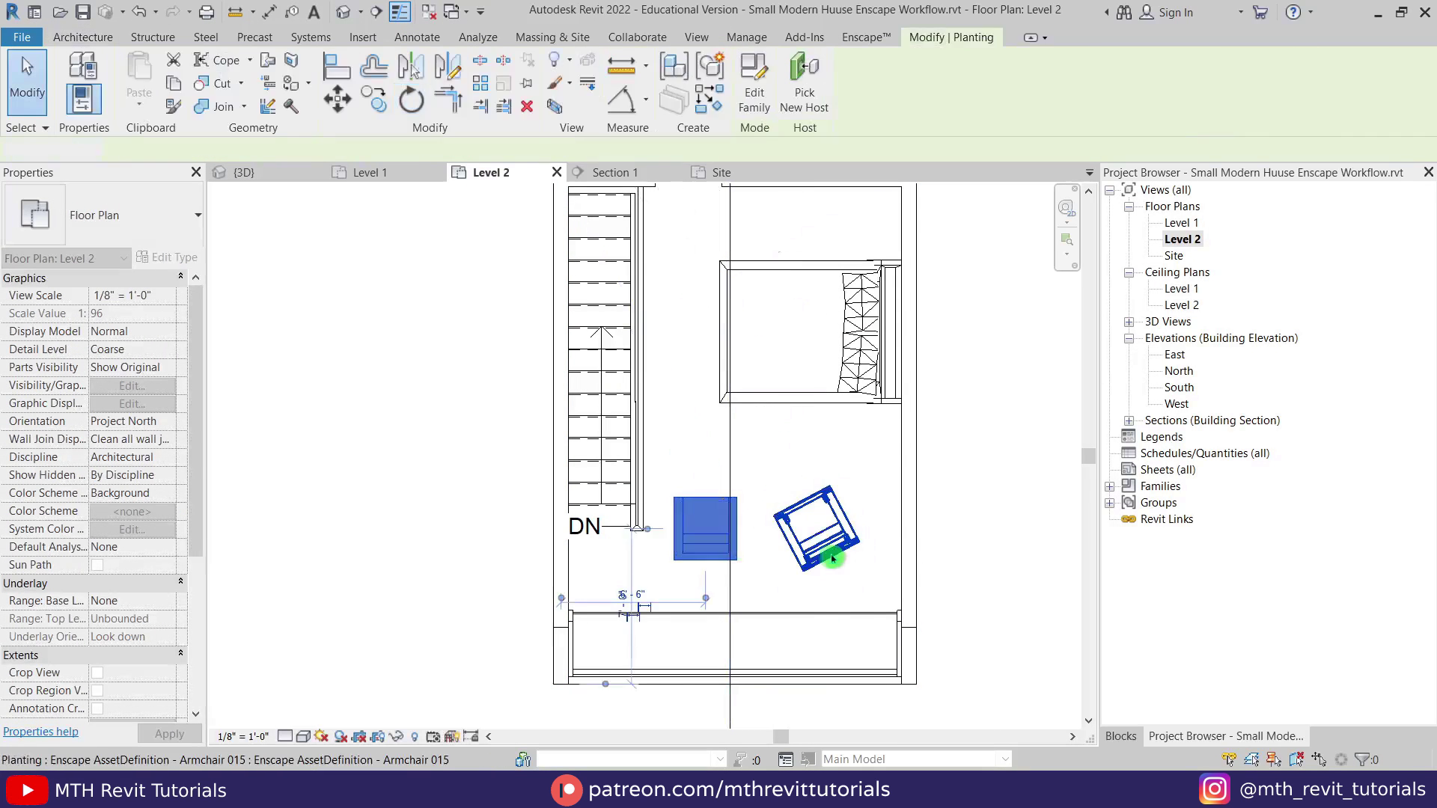
{"action": "key", "text": "Delete"}
{"action": "left_click", "coordinate": [828, 560]}
{"action": "key", "text": "d"}
{"action": "key", "text": "m"}
{"action": "left_click", "coordinate": [758, 508]}
{"action": "left_click", "coordinate": [758, 480]}
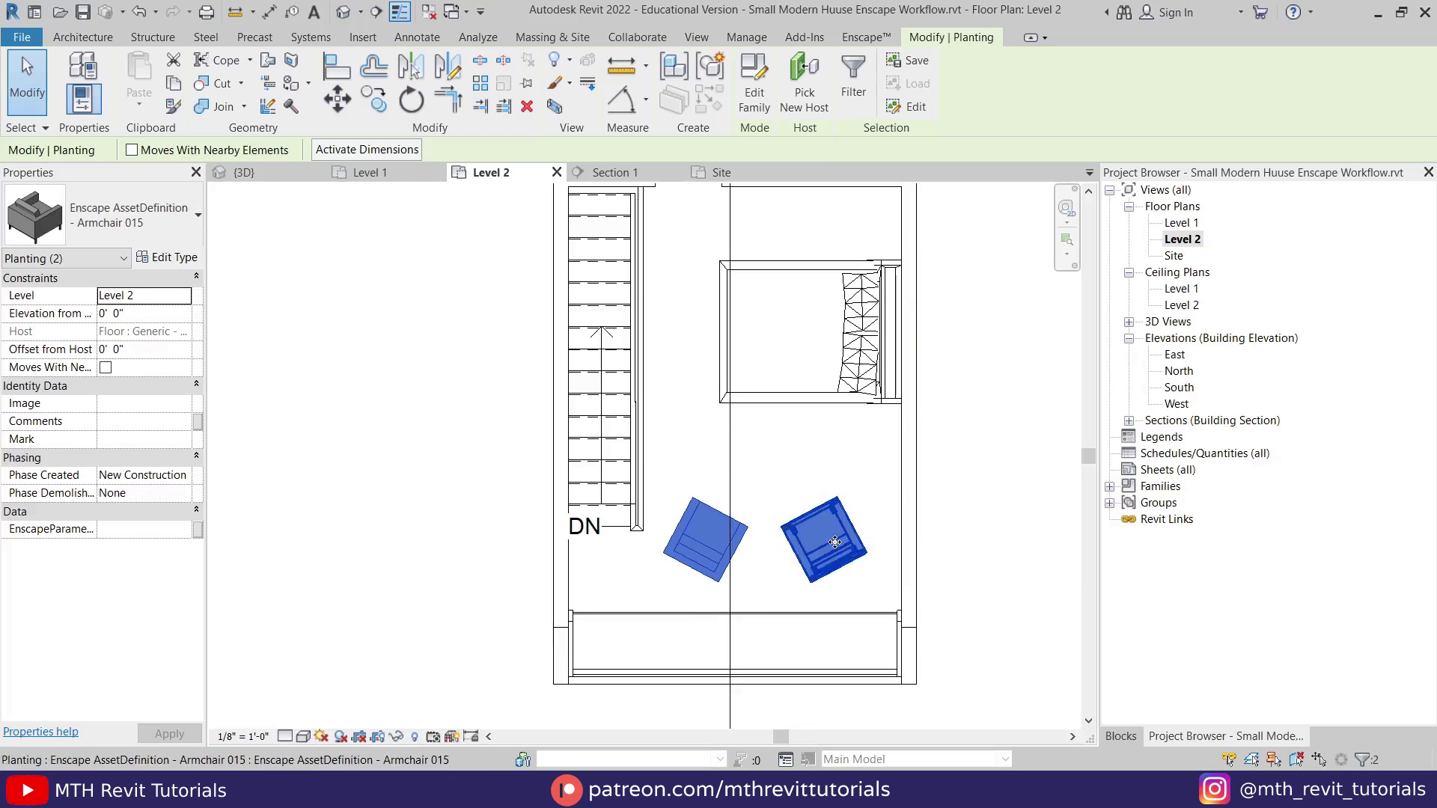
{"action": "key", "text": "Escape"}
Step: Open the Level 1 floor plan and filter the Enscape chair assets by the Outdoorfurniture tag
{"action": "scroll", "coordinate": [831, 535], "scroll_direction": "down", "scroll_amount": 3}
{"action": "double_click", "coordinate": [1168, 226]}
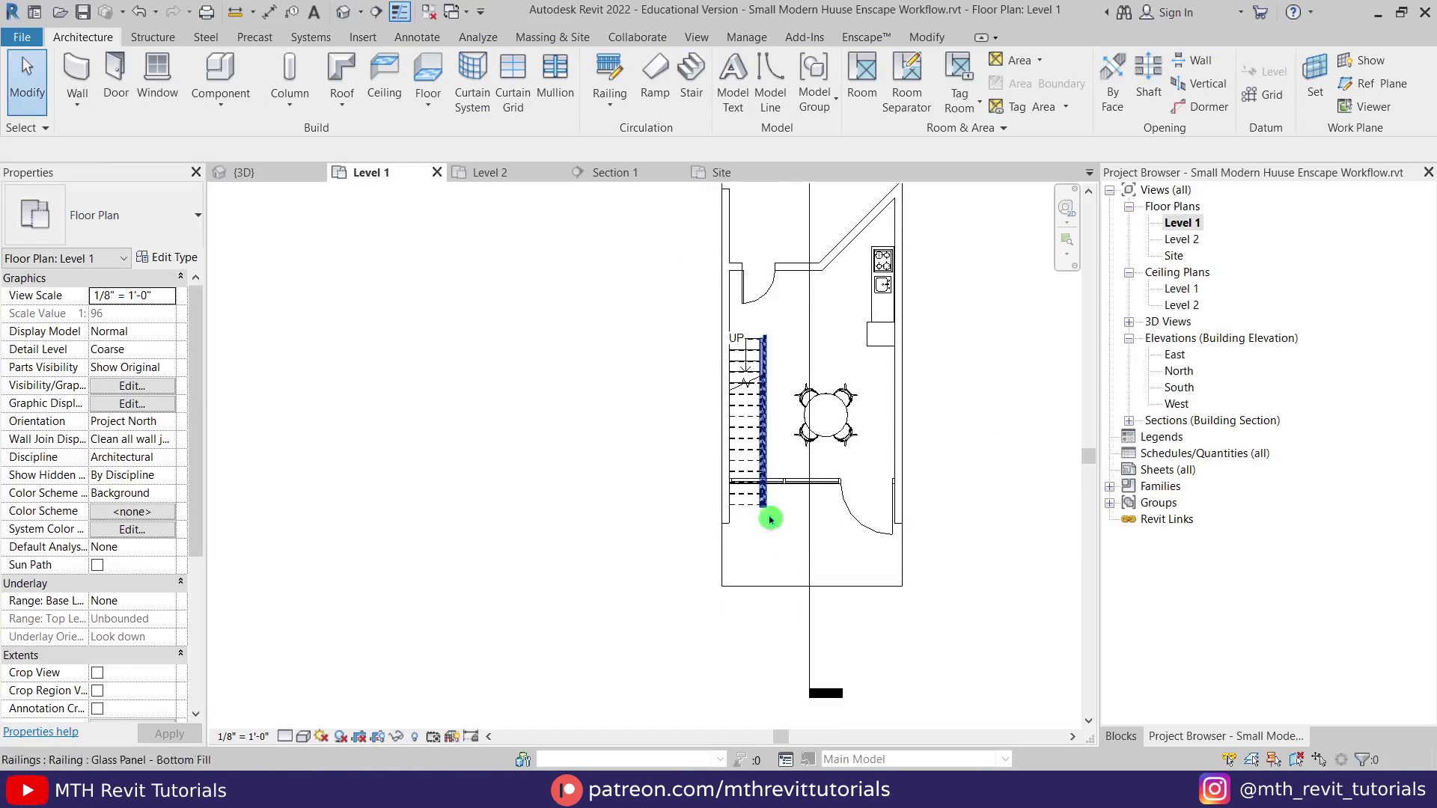
{"action": "scroll", "coordinate": [821, 493], "scroll_direction": "up", "scroll_amount": 2}
{"action": "left_click", "coordinate": [866, 37]}
{"action": "left_click", "coordinate": [464, 87]}
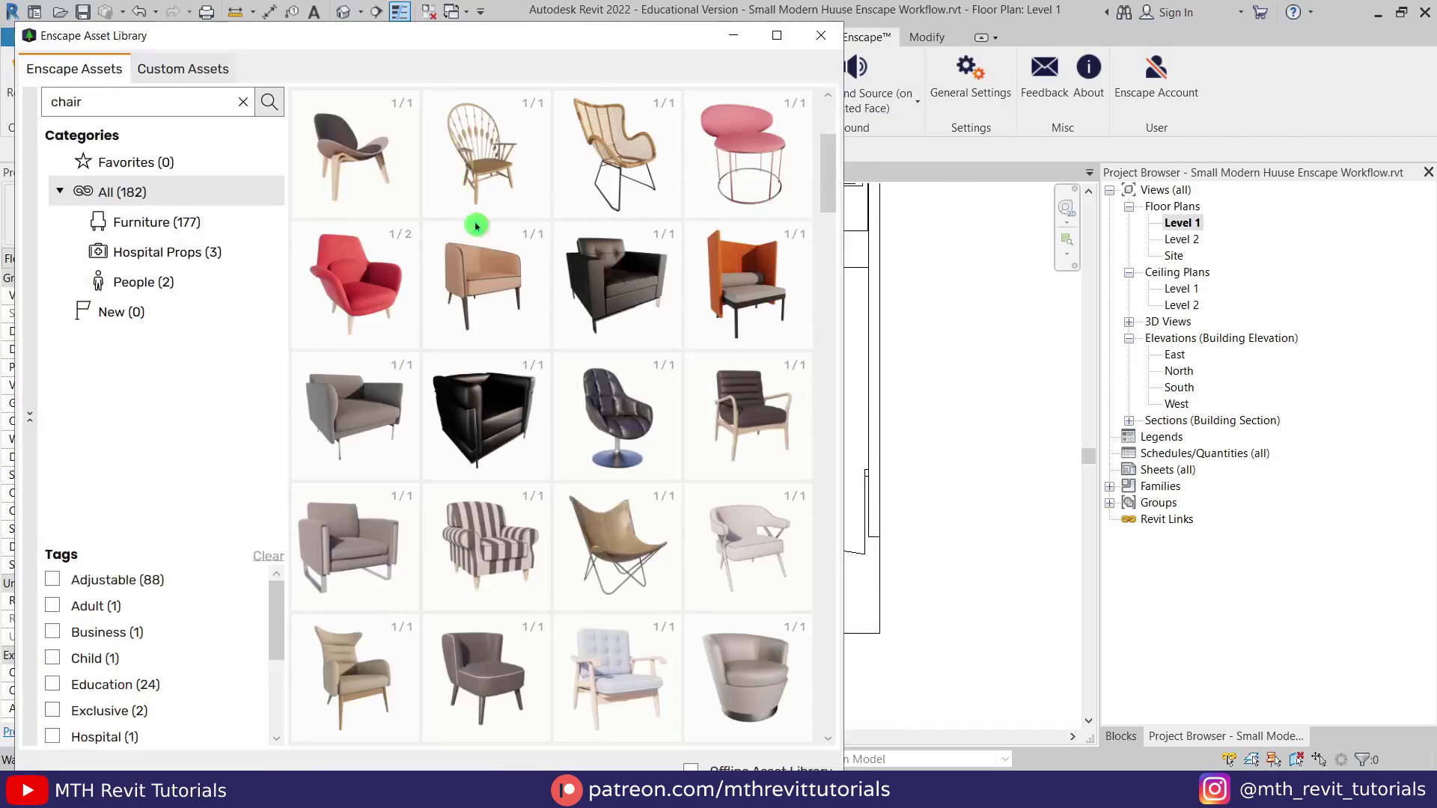
{"action": "scroll", "coordinate": [133, 718], "scroll_direction": "down", "scroll_amount": 3}
{"action": "left_click", "coordinate": [52, 682]}
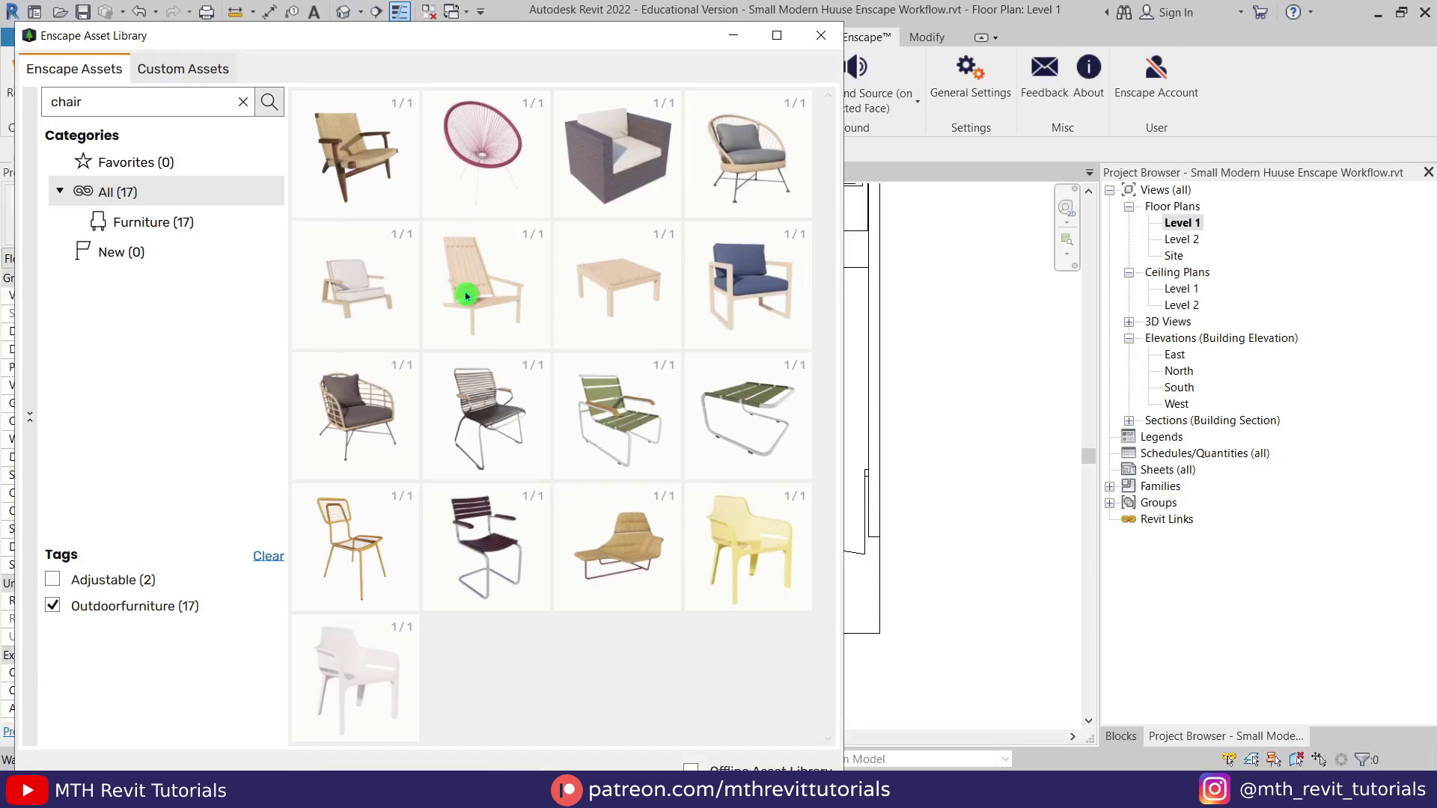
Step: Place the round wire-backed Armchair 008 on the front terrace of Level 1, outside the glass wall
{"action": "left_click", "coordinate": [493, 161]}
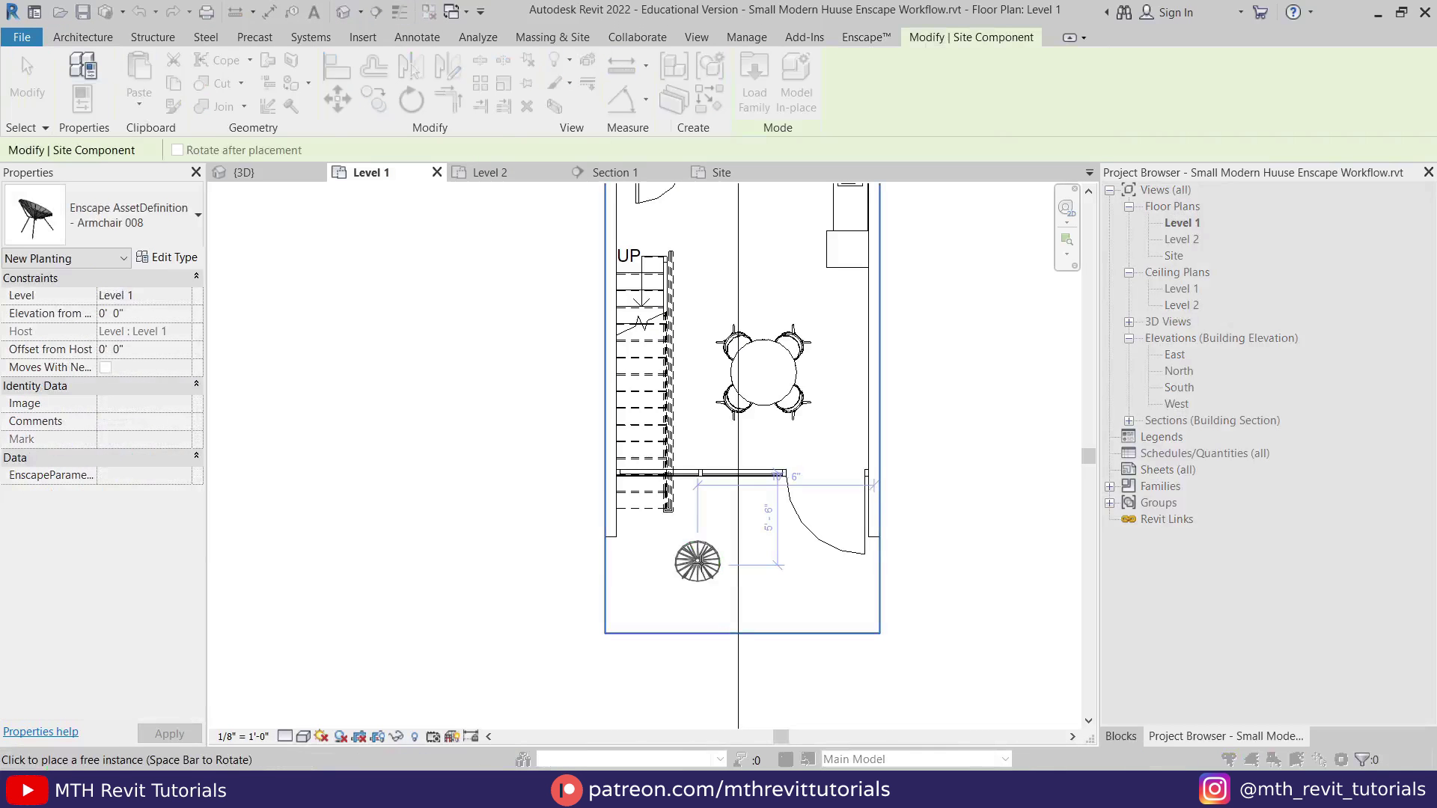
{"action": "left_click", "coordinate": [714, 555]}
{"action": "key", "text": "Escape"}
{"action": "key", "text": "Escape"}
Step: Rotate the terrace chair to an angle and set a second, mirrored Armchair 008 beside it
{"action": "scroll", "coordinate": [694, 580], "scroll_direction": "up", "scroll_amount": 2}
{"action": "left_click", "coordinate": [720, 546]}
{"action": "key", "text": "r"}
{"action": "key", "text": "o"}
{"action": "left_click", "coordinate": [722, 629]}
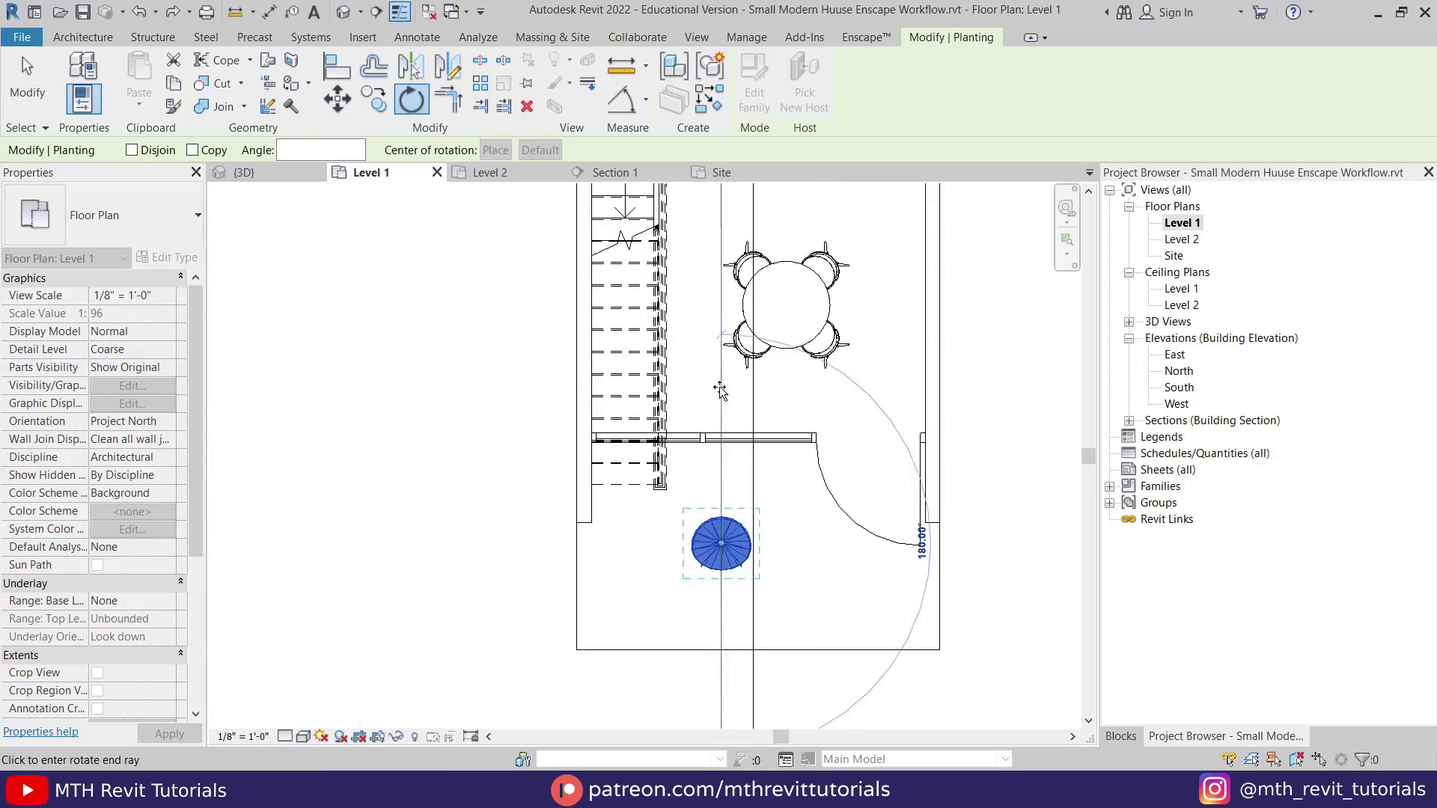
{"action": "left_click", "coordinate": [611, 349]}
{"action": "left_click_drag", "start_coordinate": [724, 550], "coordinate": [819, 584]}
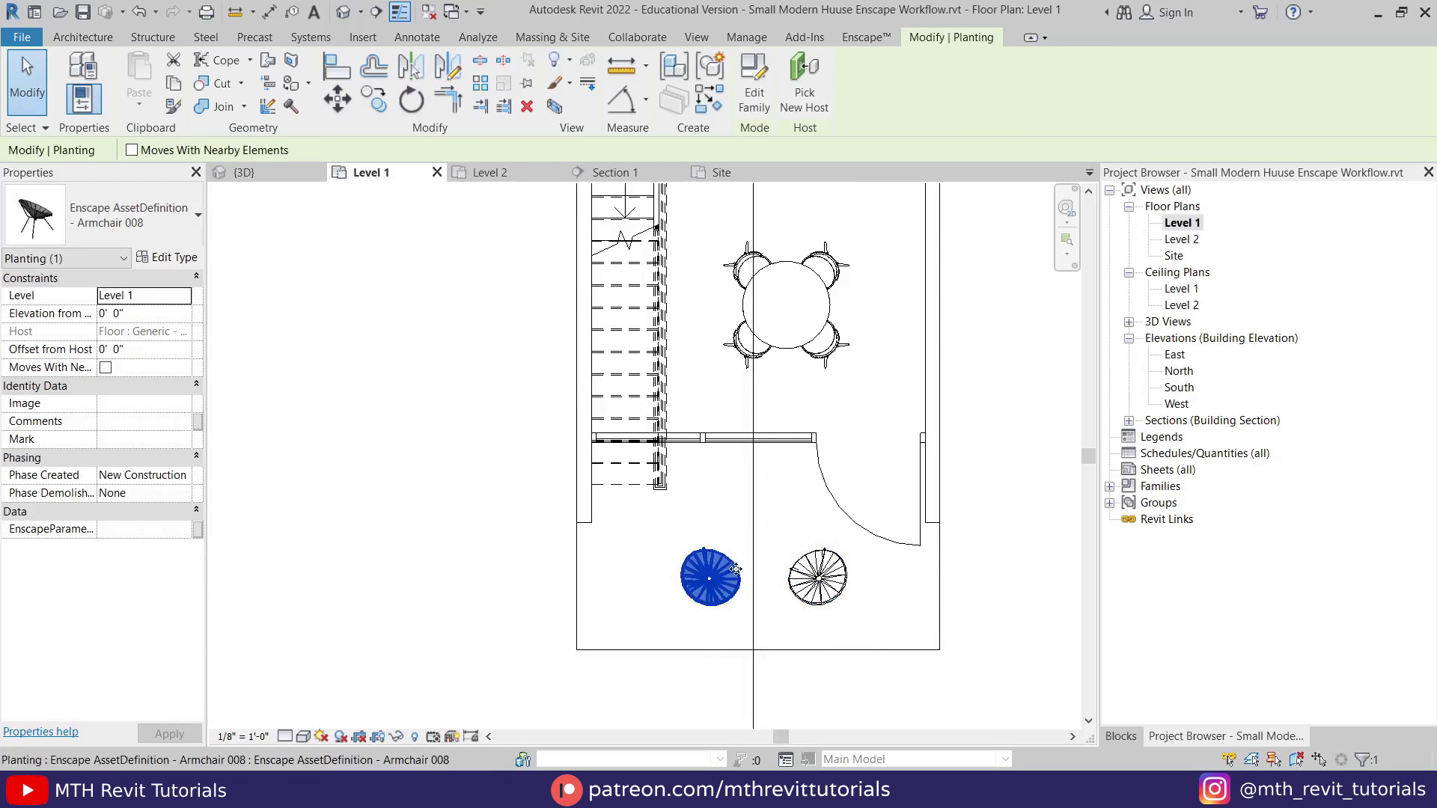
Step: Search the outdoor furniture assets for "stool" and place the cube-framed Stool 012 between the two terrace chairs, nearer the house
{"action": "left_click", "coordinate": [866, 37]}
{"action": "left_click", "coordinate": [672, 711]}
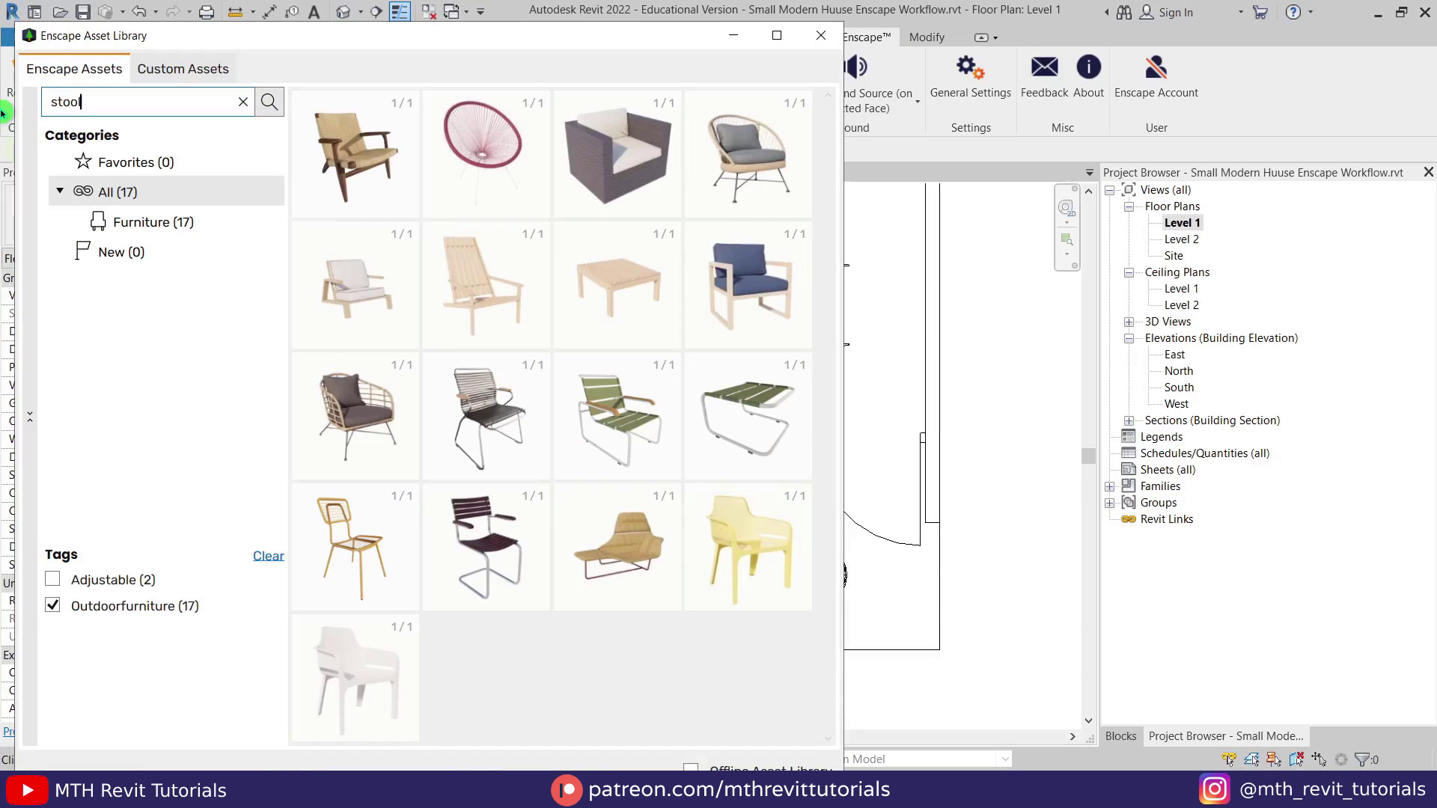
{"action": "key", "text": "Return"}
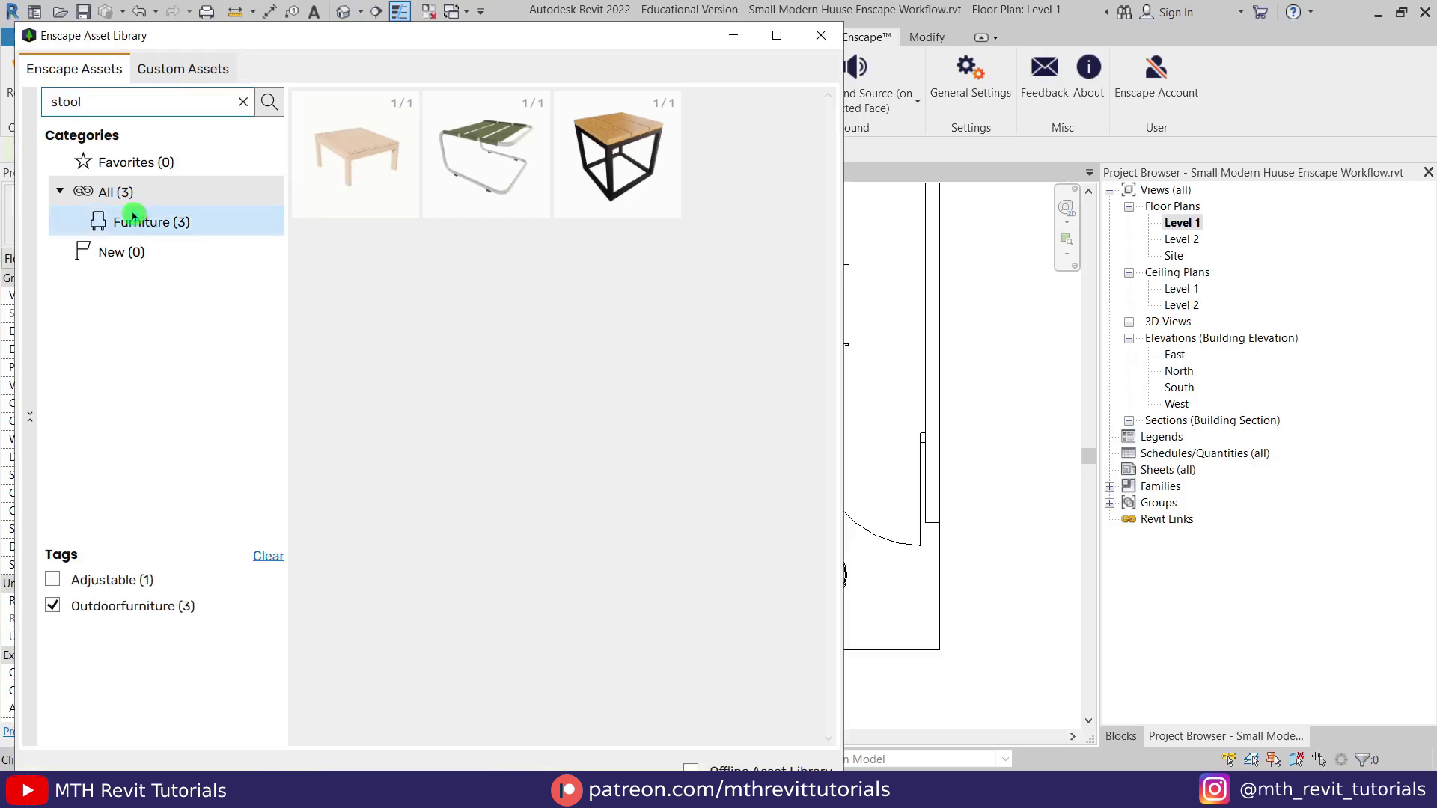
{"action": "scroll", "coordinate": [896, 435], "scroll_direction": "down", "scroll_amount": 1}
{"action": "middle_click_drag", "start_coordinate": [891, 435], "coordinate": [1049, 442]}
{"action": "scroll", "coordinate": [935, 526], "scroll_direction": "up", "scroll_amount": 3}
{"action": "left_click", "coordinate": [931, 525]}
{"action": "right_click", "coordinate": [925, 439]}
{"action": "left_click", "coordinate": [947, 462]}
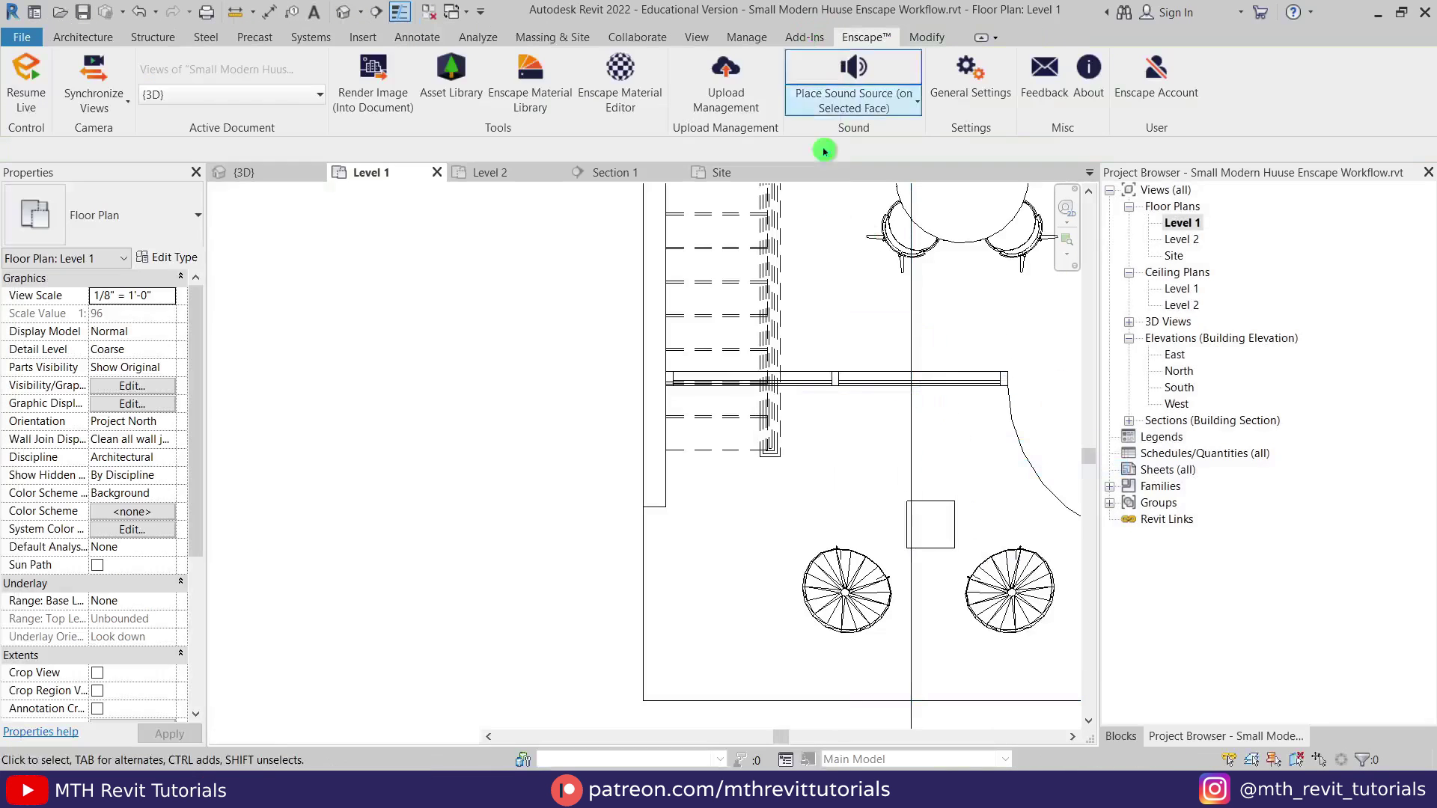
Step: Edit the Height in the Stool 012 type properties and shift the stool slightly to centre it between the terrace chairs
{"action": "left_click", "coordinate": [178, 260]}
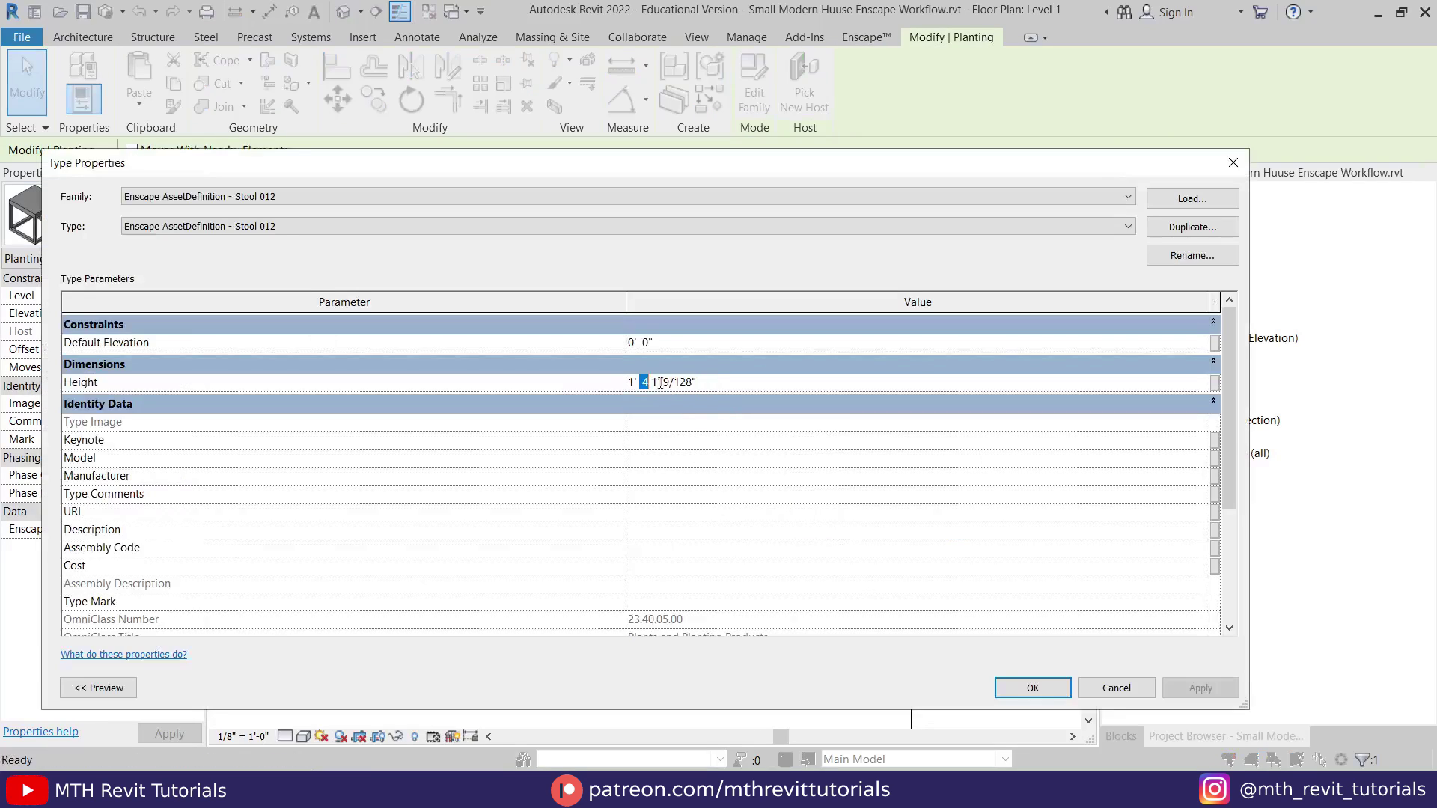
{"action": "left_click", "coordinate": [1056, 685]}
{"action": "scroll", "coordinate": [953, 522], "scroll_direction": "up", "scroll_amount": 1}
{"action": "left_click_drag", "start_coordinate": [947, 515], "coordinate": [939, 522]}
{"action": "left_click", "coordinate": [950, 391]}
Step: Mirror the terrace chairs and stool about a horizontal axis in the Level 1 plan so the chairs sit behind the stool facing outward
{"action": "scroll", "coordinate": [950, 389], "scroll_direction": "down", "scroll_amount": 3}
{"action": "middle_click_drag", "start_coordinate": [886, 225], "coordinate": [758, 440]}
{"action": "left_click", "coordinate": [347, 12]}
{"action": "scroll", "coordinate": [681, 408], "scroll_direction": "up", "scroll_amount": 4}
{"action": "middle_click_drag", "start_coordinate": [696, 524], "coordinate": [715, 607], "text": "shift"}
{"action": "double_click", "coordinate": [1192, 225]}
{"action": "middle_click_drag", "start_coordinate": [800, 479], "coordinate": [776, 437]}
{"action": "scroll", "coordinate": [776, 437], "scroll_direction": "up", "scroll_amount": 2}
{"action": "left_click_drag", "start_coordinate": [697, 546], "coordinate": [952, 412]}
{"action": "key", "text": "d"}
{"action": "key", "text": "m"}
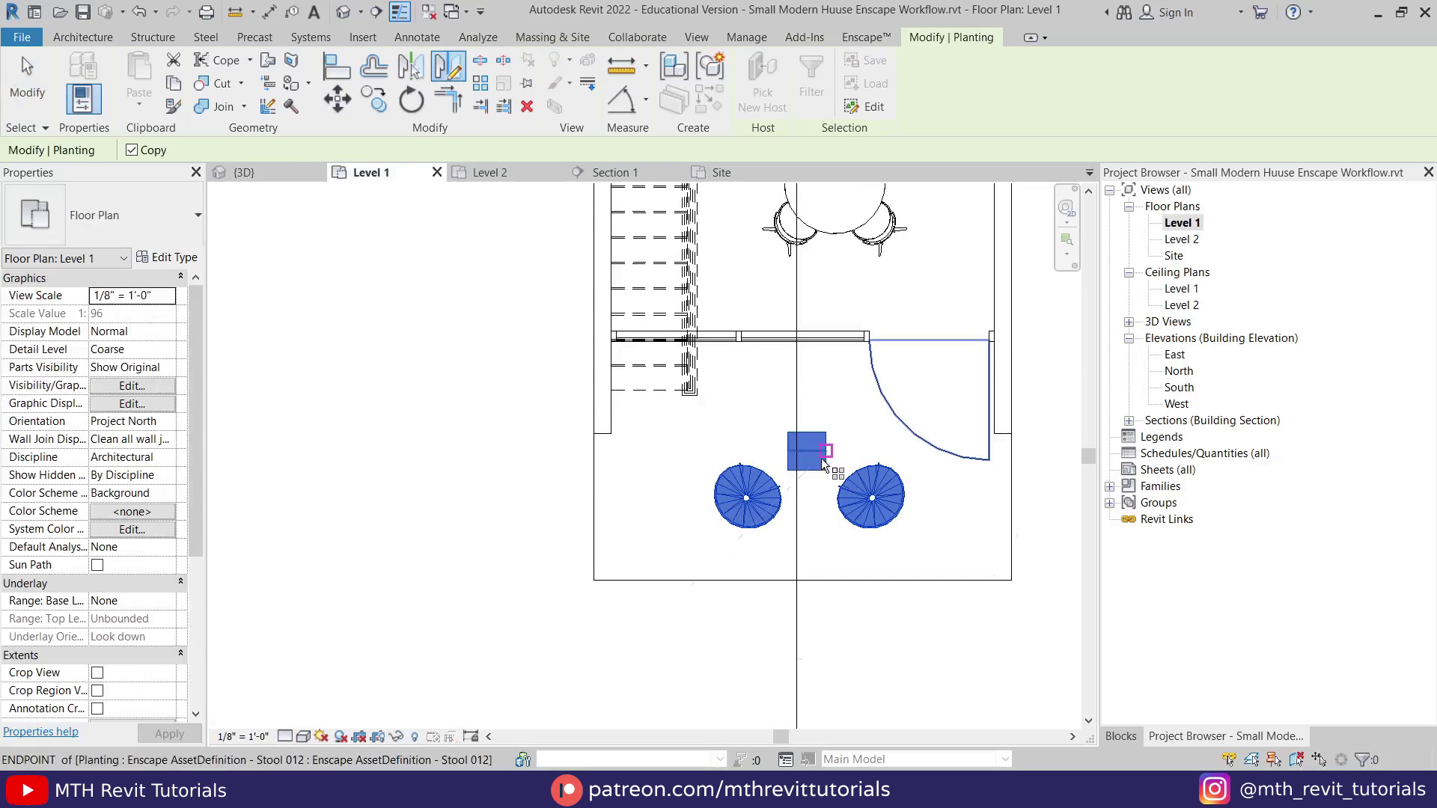
{"action": "left_click", "coordinate": [826, 451]}
{"action": "left_click", "coordinate": [872, 452]}
{"action": "left_click_drag", "start_coordinate": [824, 459], "coordinate": [831, 534]}
{"action": "left_click", "coordinate": [891, 527]}
Step: Open the 3D view and load the face-based lighting family into the project as a component
{"action": "left_click", "coordinate": [346, 13]}
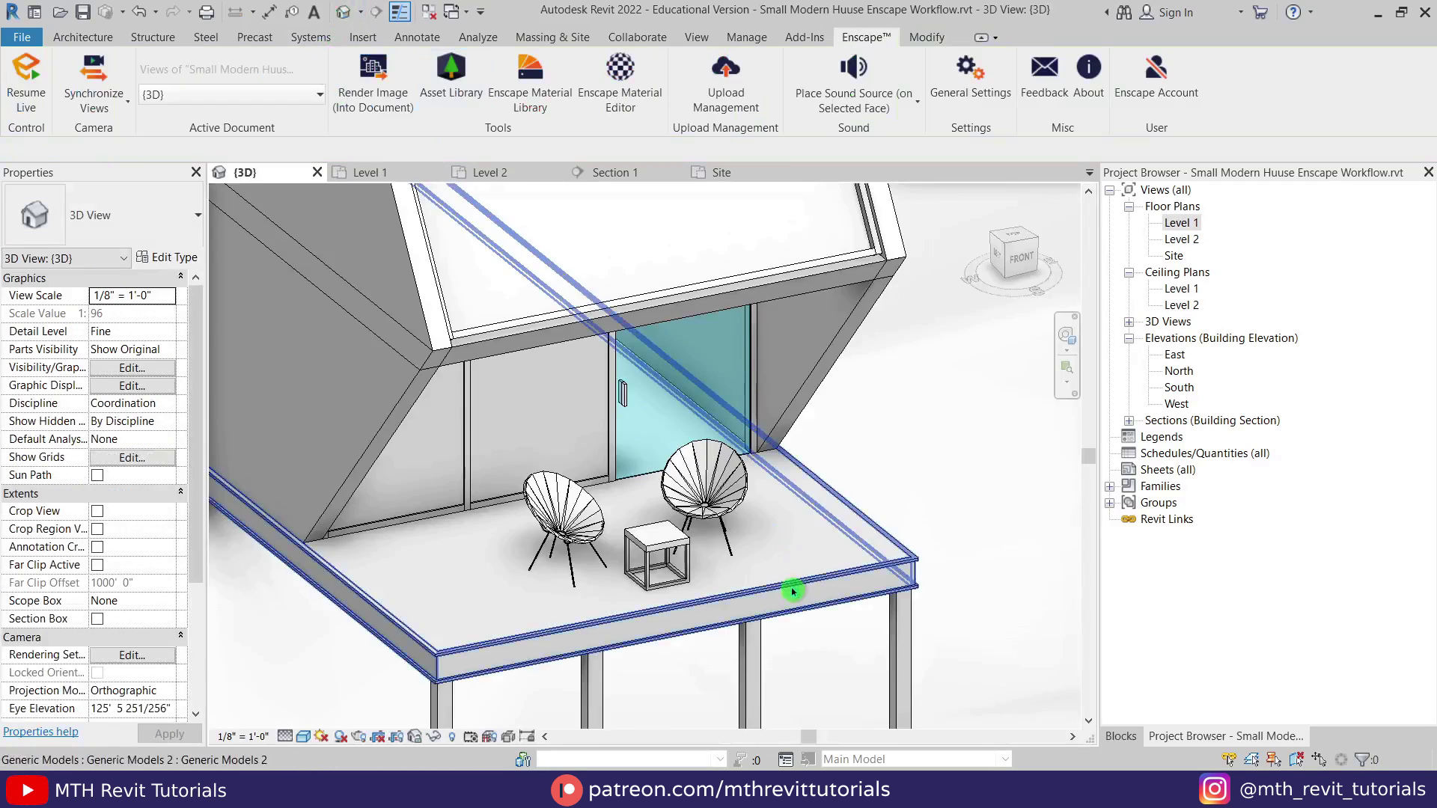
{"action": "scroll", "coordinate": [797, 575], "scroll_direction": "down", "scroll_amount": 2}
{"action": "scroll", "coordinate": [637, 516], "scroll_direction": "down", "scroll_amount": 4}
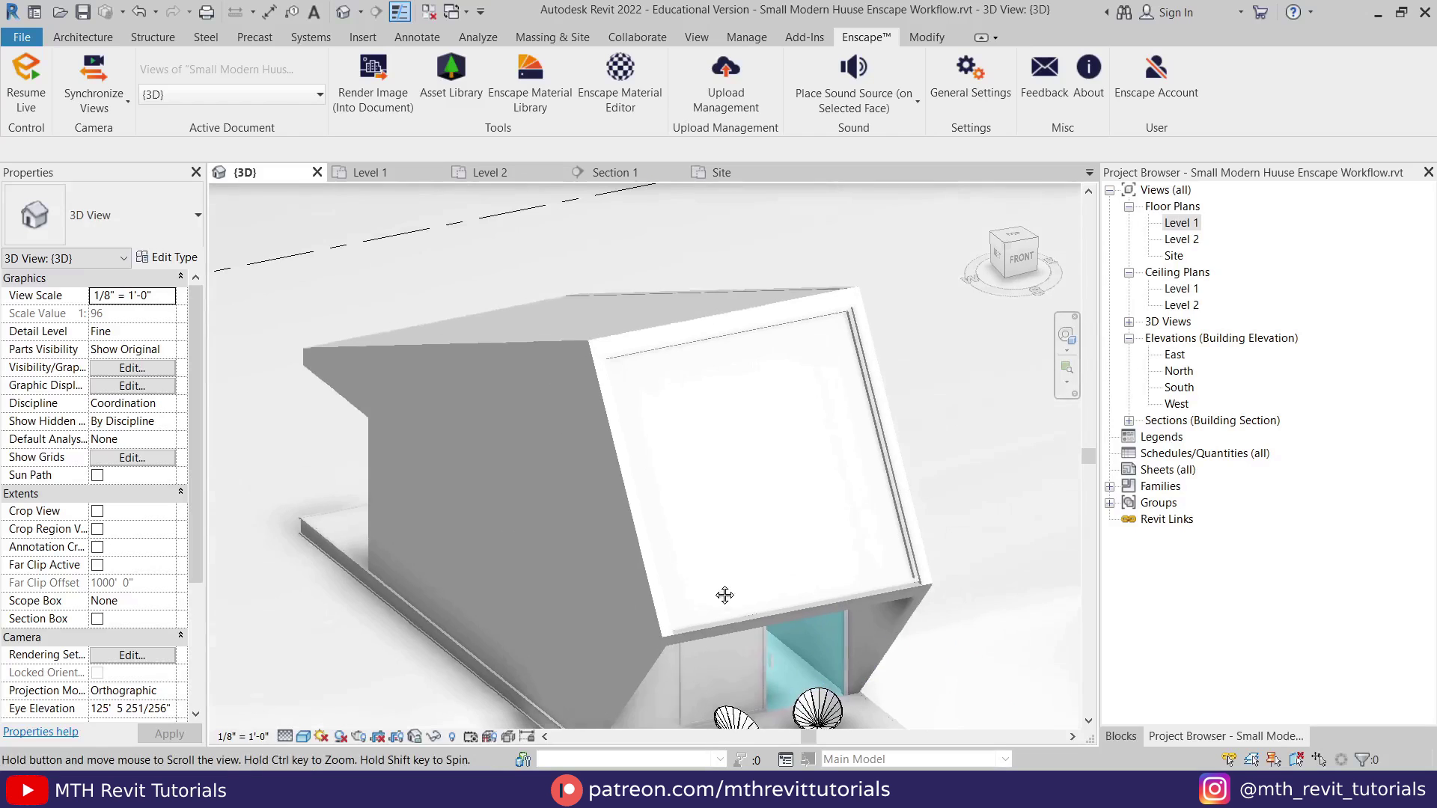
{"action": "left_click", "coordinate": [82, 36]}
{"action": "left_click", "coordinate": [218, 64]}
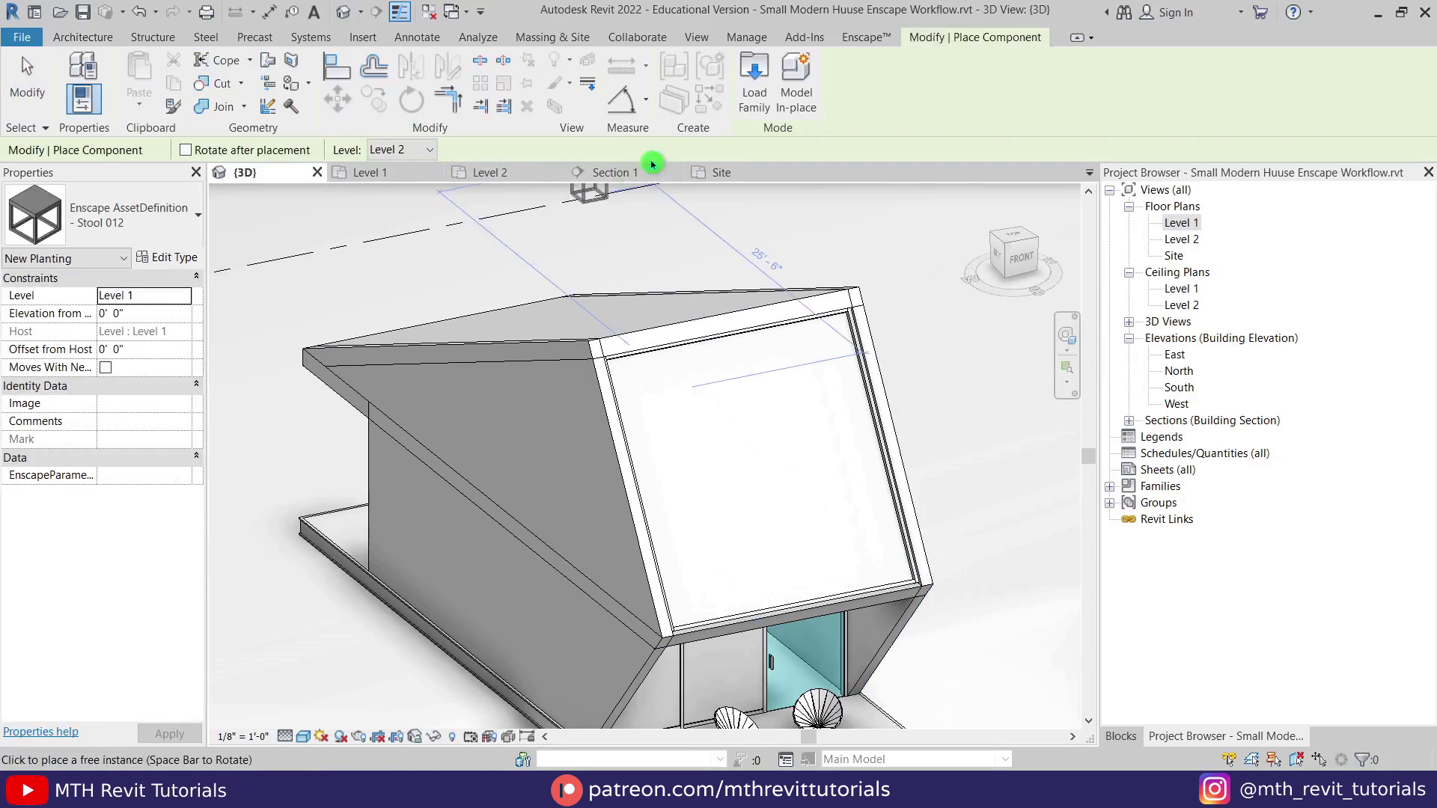
{"action": "left_click", "coordinate": [753, 79]}
{"action": "left_click", "coordinate": [365, 213]}
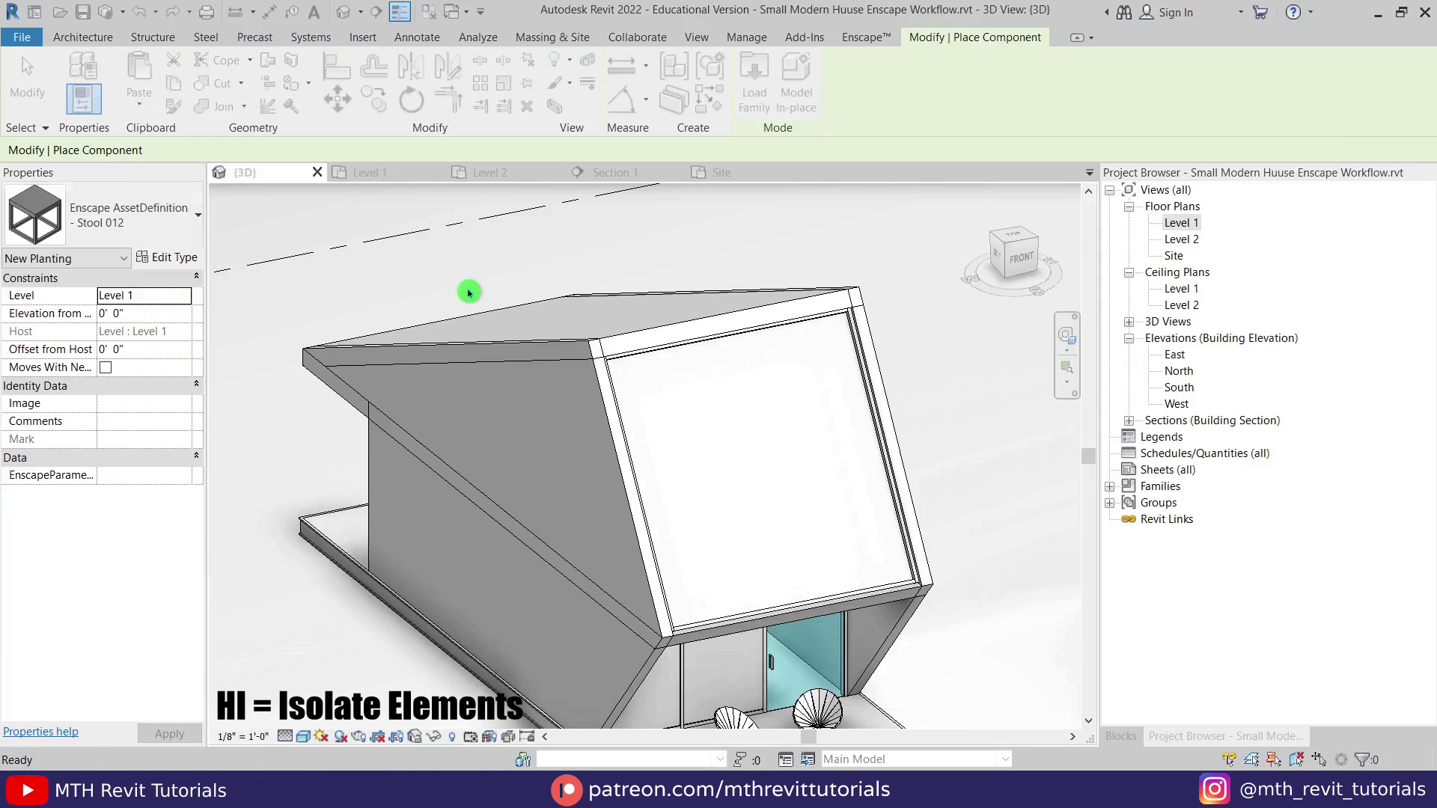
Step: Temporarily isolate the roof in the 3D view and show it from below
{"action": "left_click", "coordinate": [545, 347]}
{"action": "key", "text": "h"}
{"action": "key", "text": "i"}
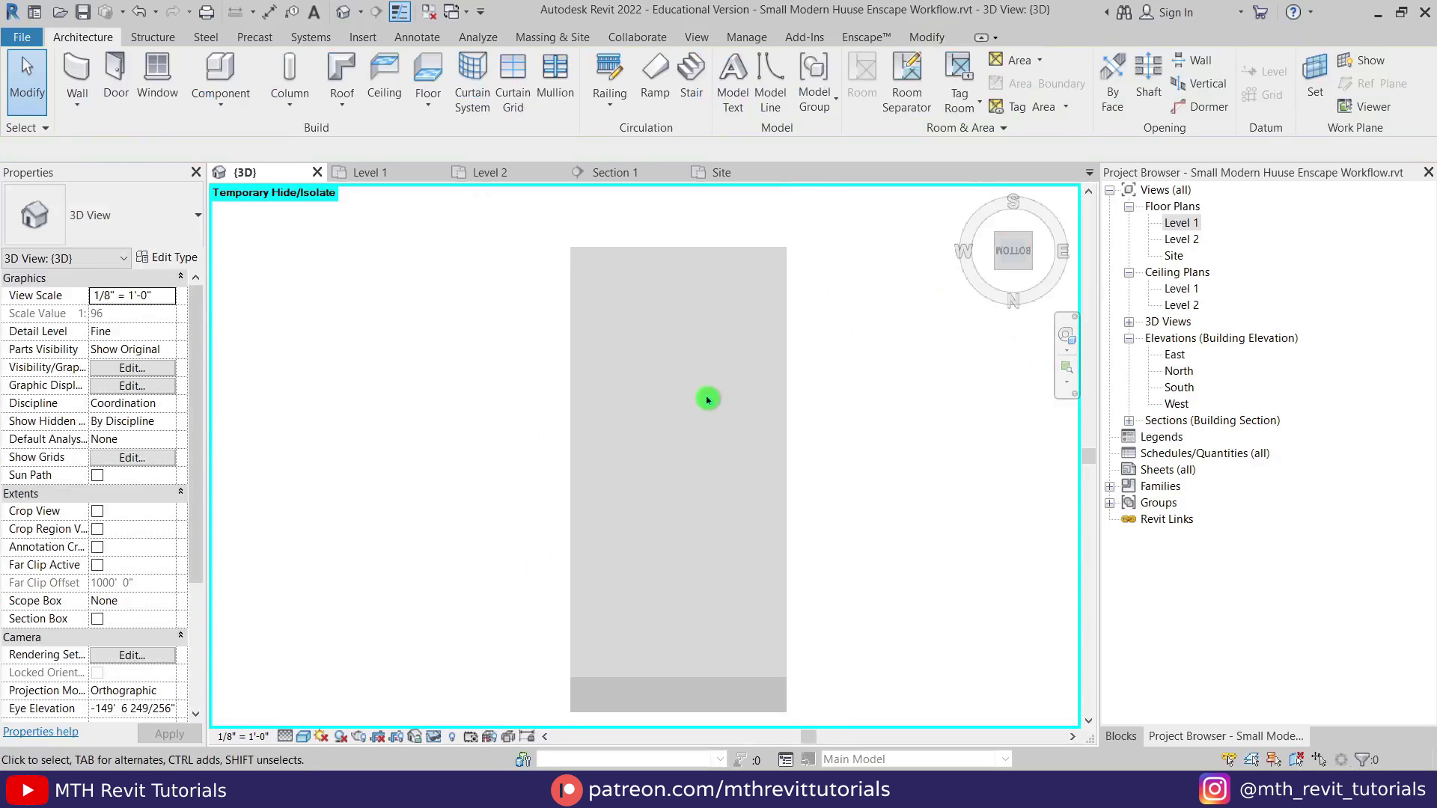
Step: Place one face-based light fixture on the roof's underside near a corner
{"action": "left_click", "coordinate": [220, 75]}
{"action": "key", "text": "Escape"}
{"action": "key", "text": "Escape"}
Step: Set the work plane by picking the underside face of the isolated roof
{"action": "left_click", "coordinate": [1012, 295]}
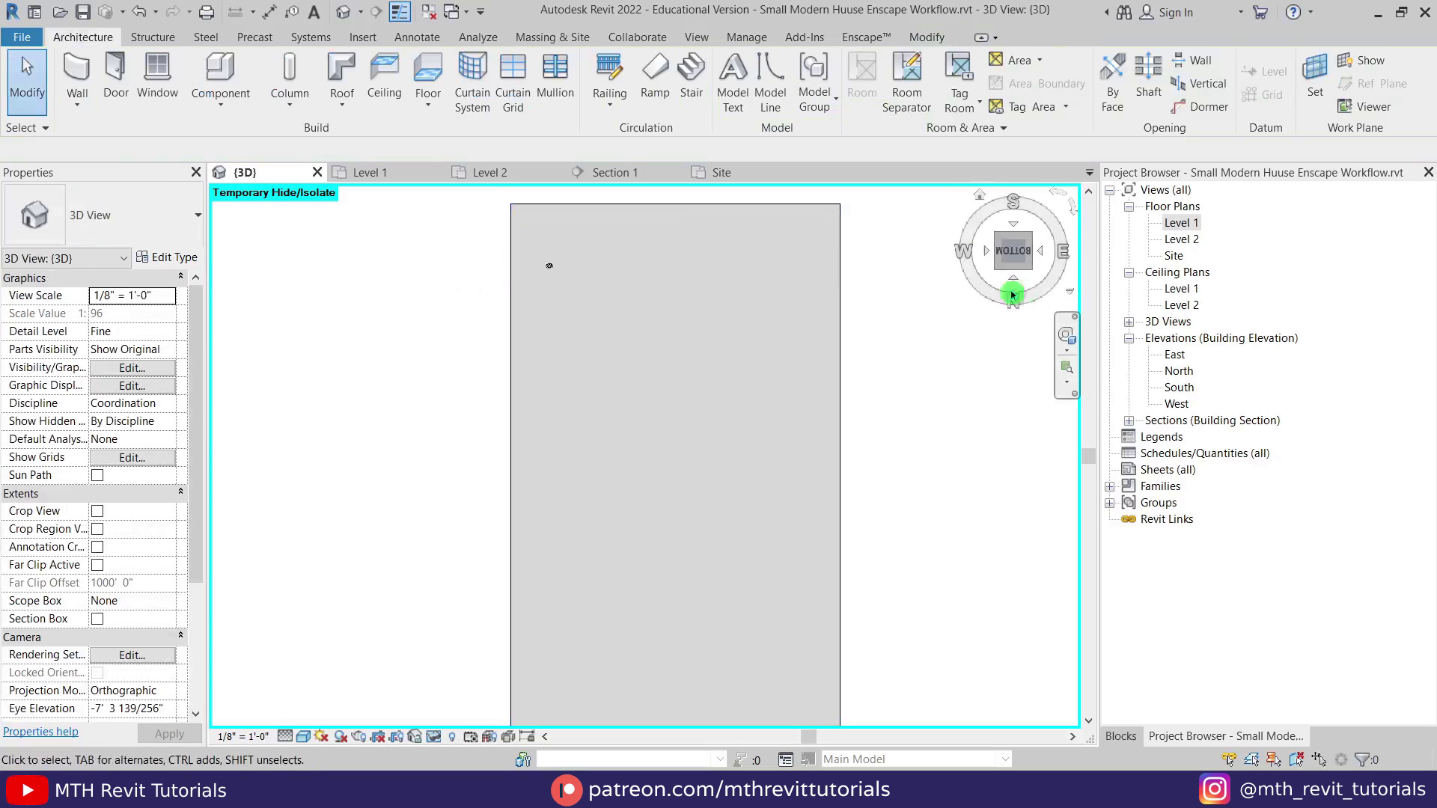
{"action": "left_click", "coordinate": [1315, 78]}
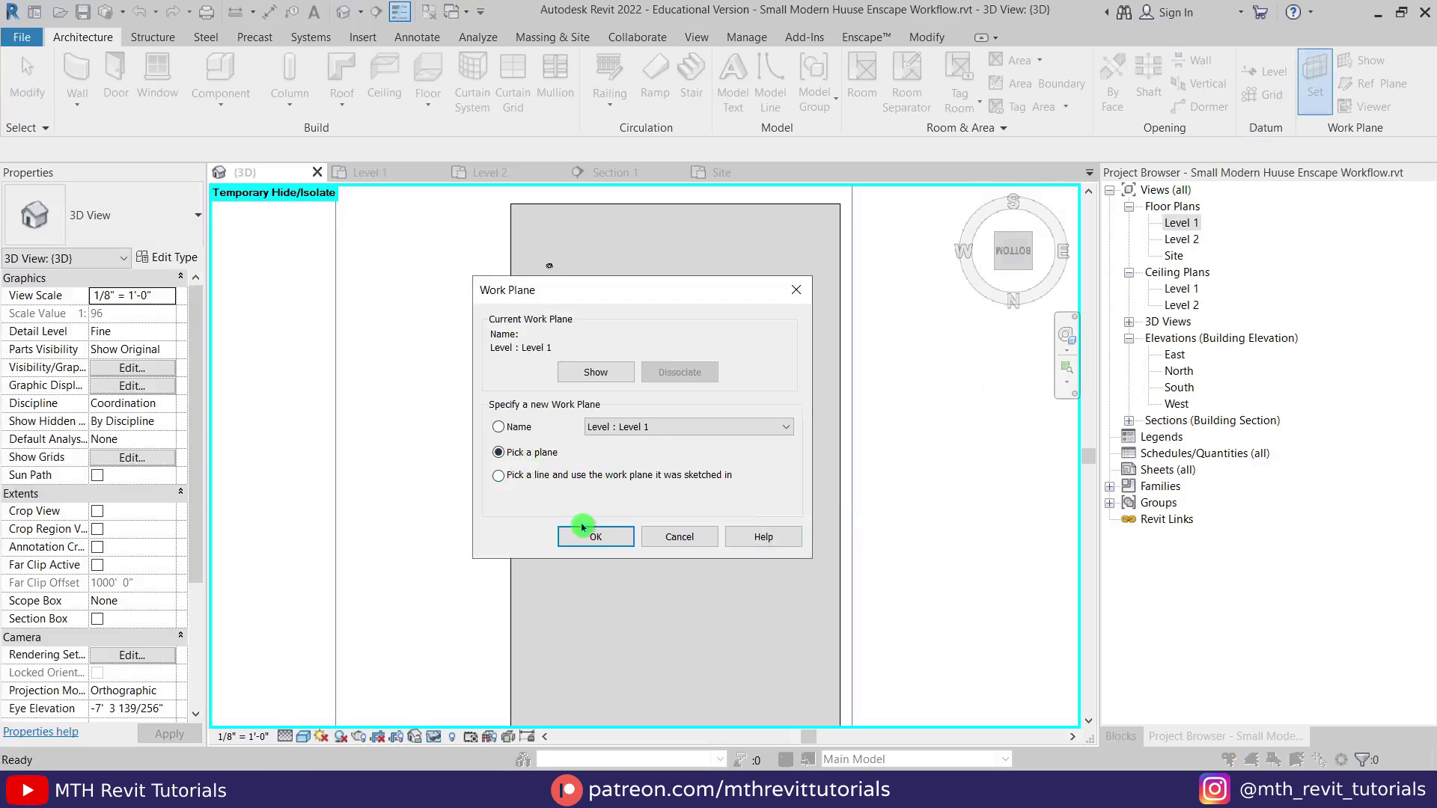
{"action": "left_click", "coordinate": [583, 528]}
{"action": "left_click", "coordinate": [524, 449]}
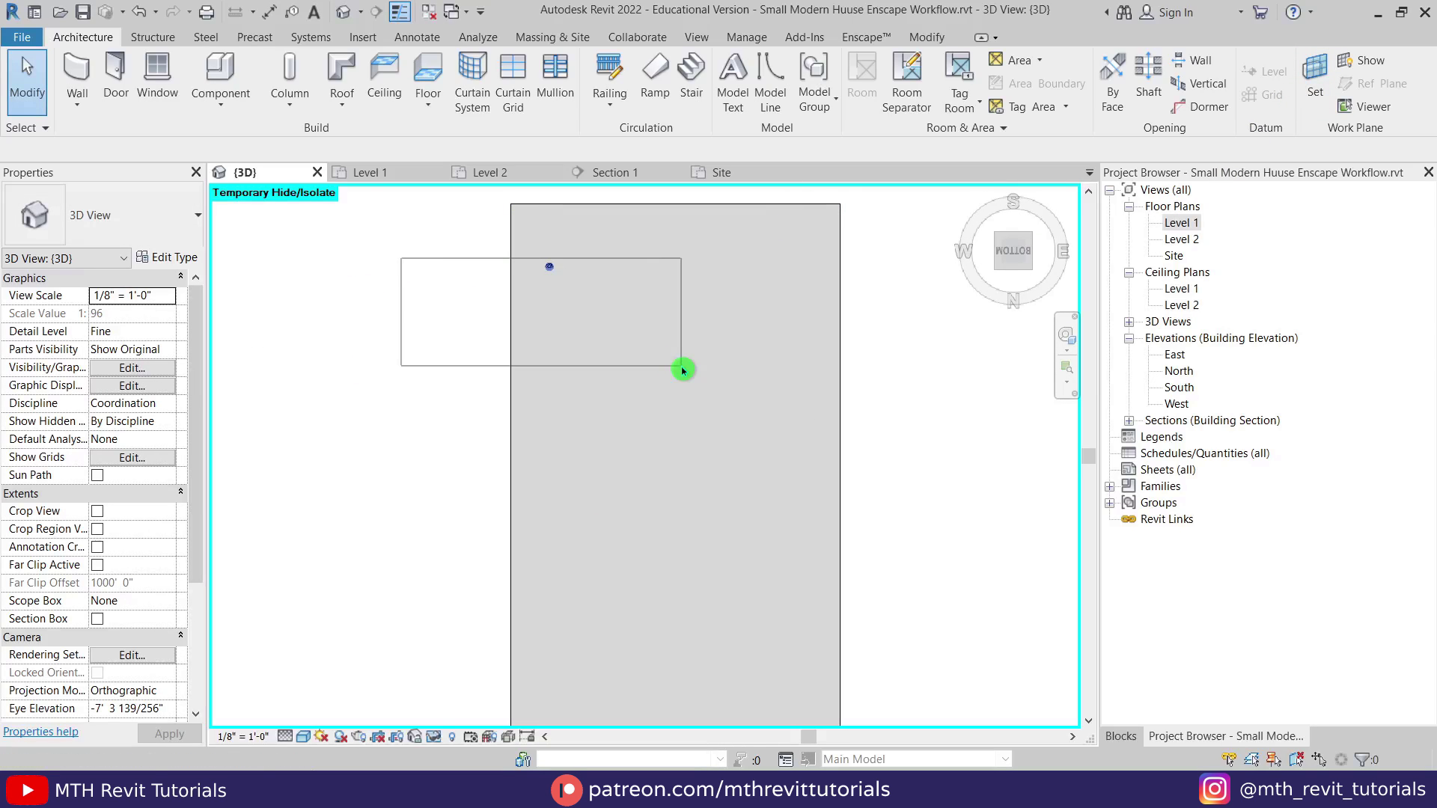
Step: Array the light fixture across the roof's width as a row of 6
{"action": "left_click_drag", "start_coordinate": [682, 370], "coordinate": [684, 369]}
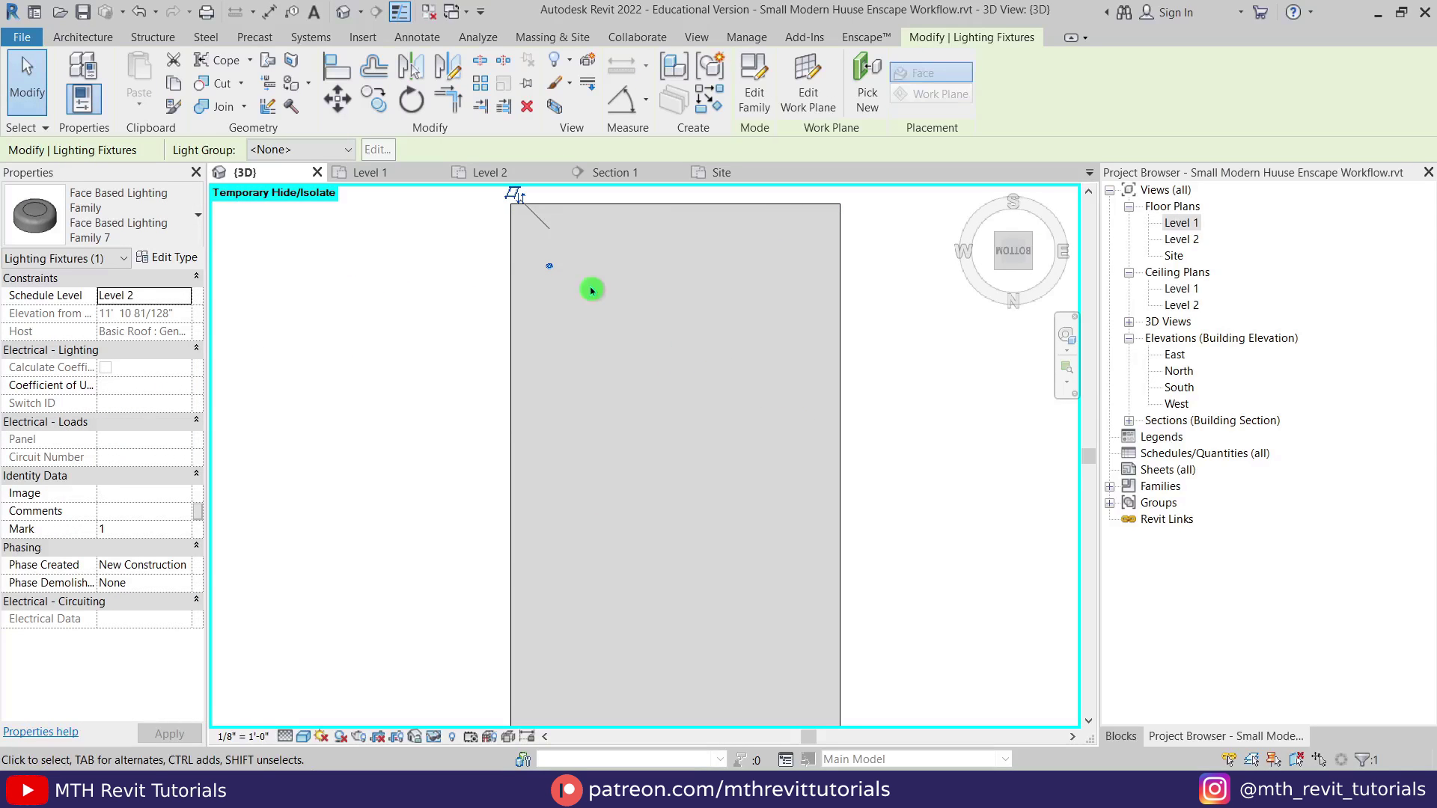
{"action": "key", "text": "a"}
{"action": "key", "text": "r"}
{"action": "left_click", "coordinate": [548, 267]}
{"action": "left_click", "coordinate": [807, 270]}
{"action": "type", "text": "6"}
{"action": "key", "text": "Return"}
Step: Array the row of six lights along the roof's length with 8 rows
{"action": "left_click_drag", "start_coordinate": [473, 238], "coordinate": [852, 336]}
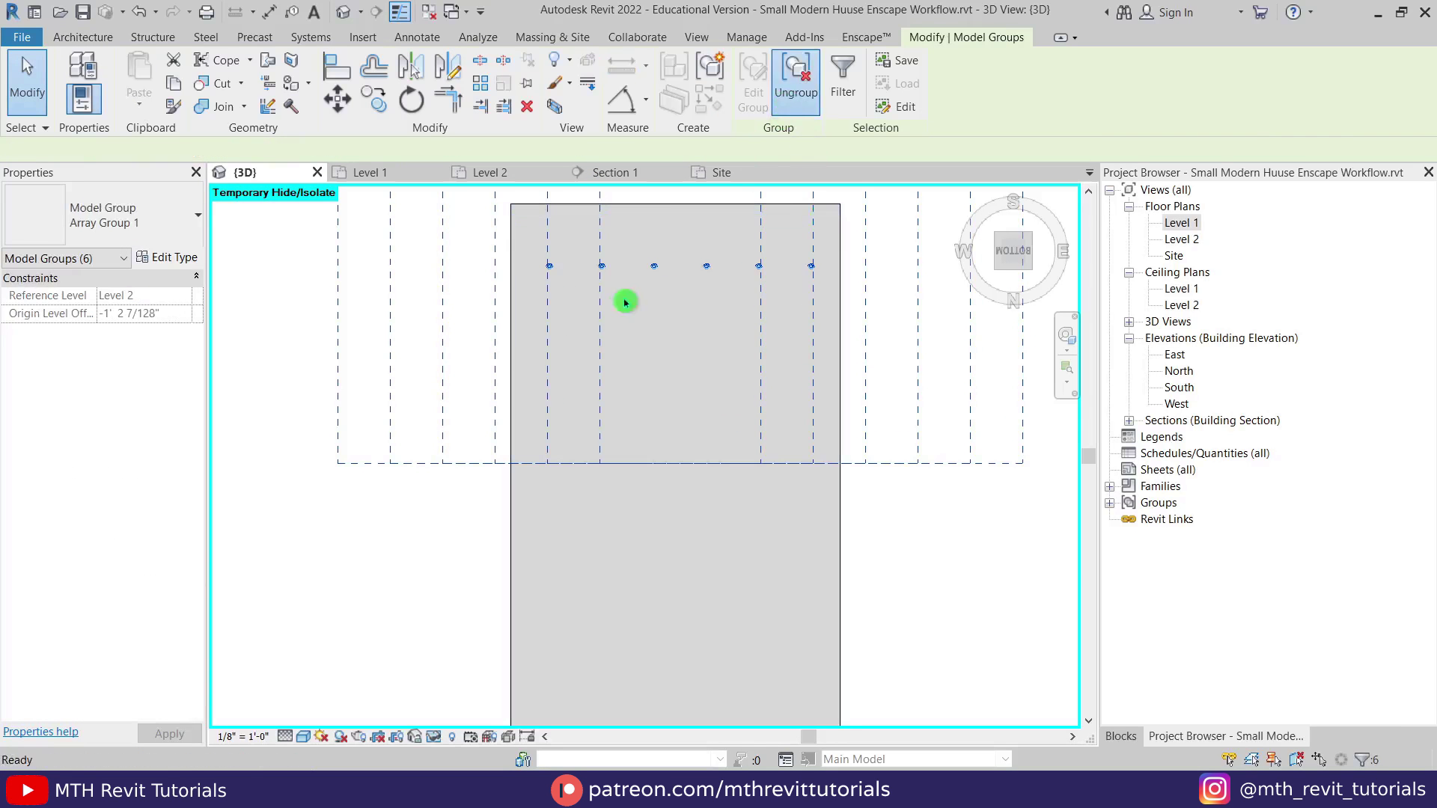
{"action": "key", "text": "a"}
{"action": "key", "text": "r"}
{"action": "left_click", "coordinate": [549, 267]}
{"action": "scroll", "coordinate": [548, 288], "scroll_direction": "down", "scroll_amount": 2}
{"action": "left_click", "coordinate": [548, 581]}
{"action": "type", "text": "8"}
{"action": "key", "text": "Return"}
Step: Reset the temporary hide/isolate in the 3D view to bring back the whole house
{"action": "left_click", "coordinate": [771, 479]}
{"action": "scroll", "coordinate": [779, 449], "scroll_direction": "down", "scroll_amount": 3}
{"action": "middle_click_drag", "start_coordinate": [779, 457], "coordinate": [850, 592], "text": "shift"}
{"action": "scroll", "coordinate": [743, 374], "scroll_direction": "up", "scroll_amount": 3}
{"action": "left_click", "coordinate": [434, 737]}
{"action": "left_click", "coordinate": [500, 717]}
Step: Put a section box around the Level 2 floor and show the floor's underside from below
{"action": "scroll", "coordinate": [841, 472], "scroll_direction": "up", "scroll_amount": 2}
{"action": "left_click", "coordinate": [841, 468]}
{"action": "key", "text": "b"}
{"action": "key", "text": "x"}
{"action": "scroll", "coordinate": [727, 549], "scroll_direction": "down", "scroll_amount": 1}
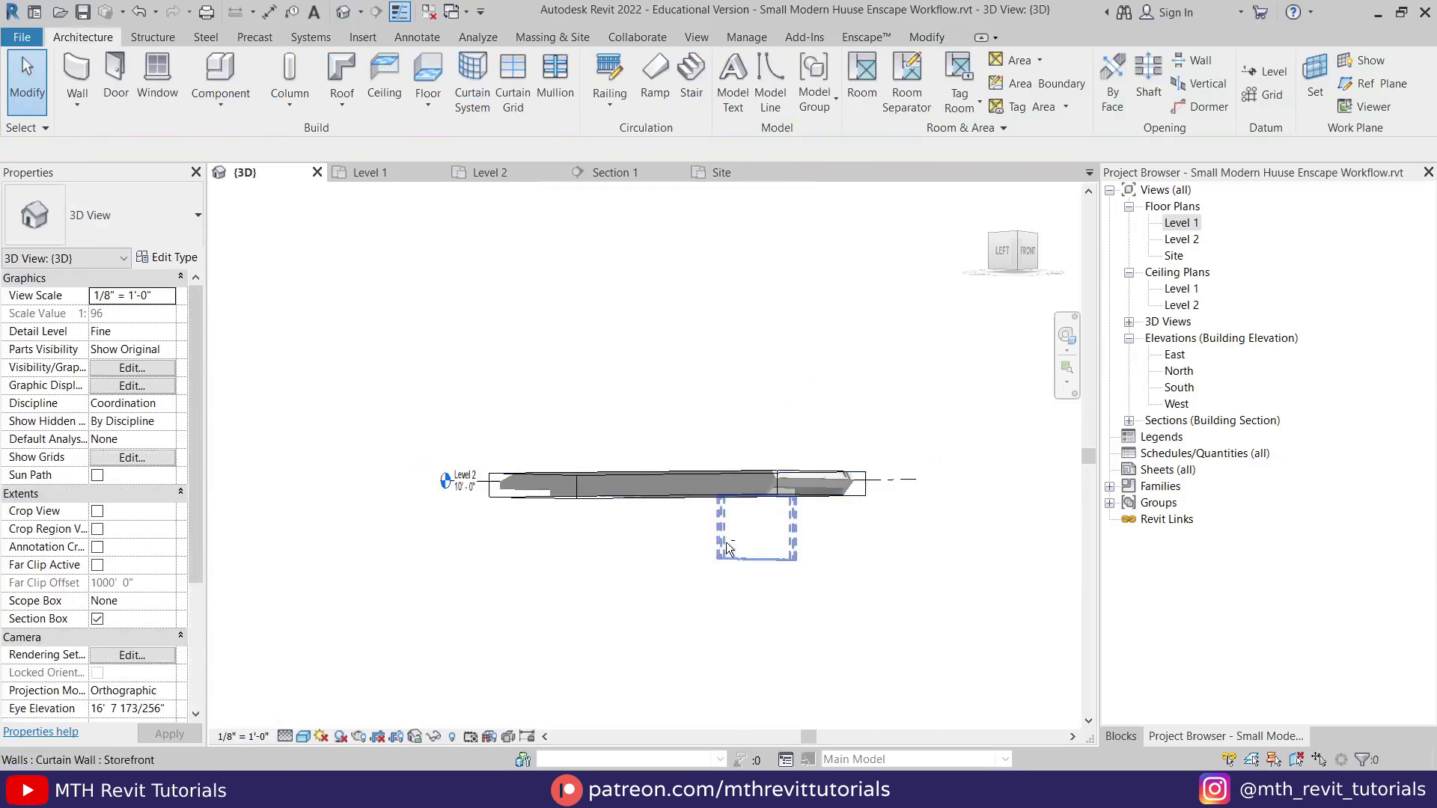
{"action": "middle_click_drag", "start_coordinate": [730, 549], "coordinate": [756, 419], "text": "shift"}
{"action": "left_click", "coordinate": [1013, 248]}
{"action": "left_click", "coordinate": [1015, 262]}
{"action": "middle_click", "coordinate": [693, 469]}
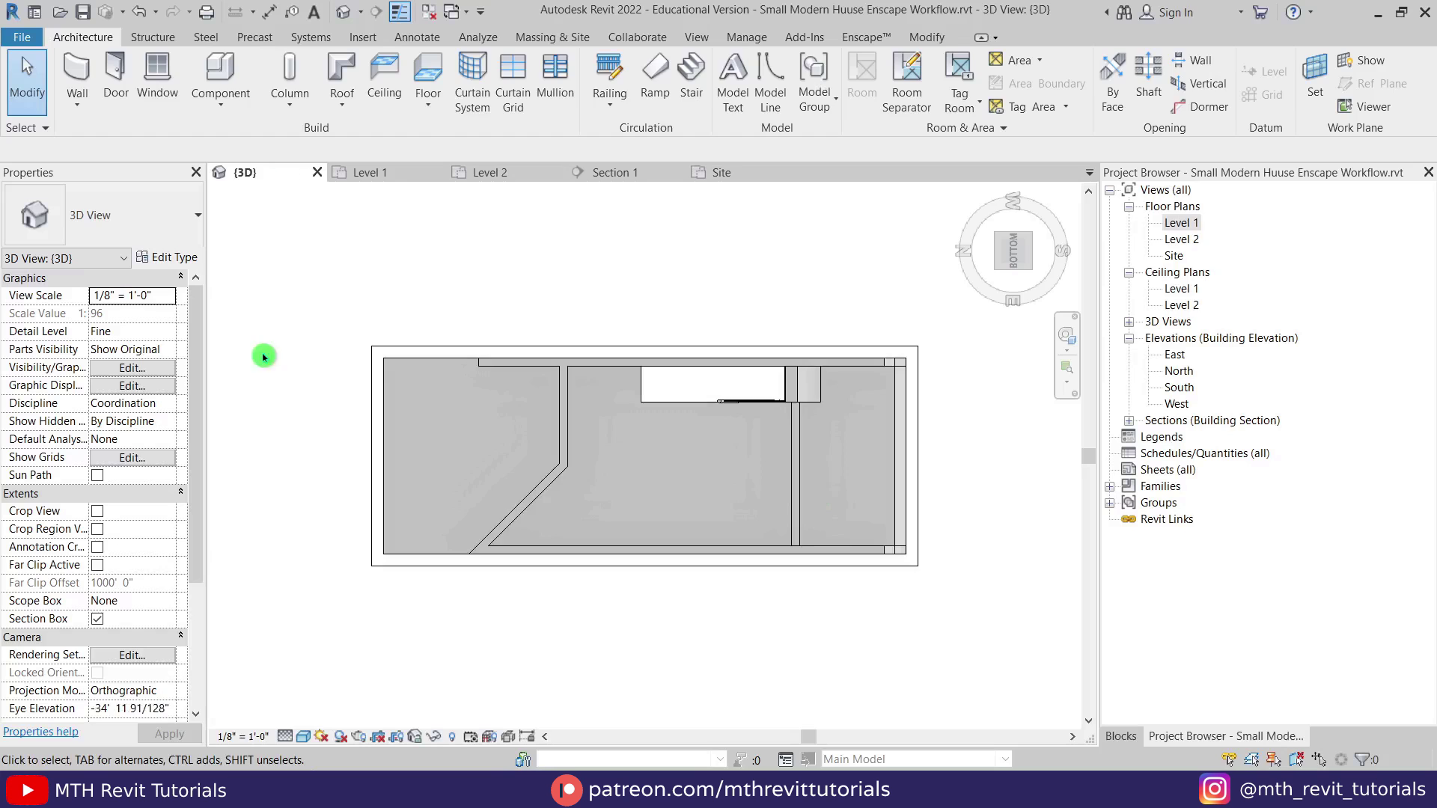
Step: Place two face-based light fixtures on the Level 2 floor's underside, between the stair opening and the front edge
{"action": "key", "text": "c"}
{"action": "key", "text": "m"}
{"action": "scroll", "coordinate": [872, 388], "scroll_direction": "up", "scroll_amount": 4}
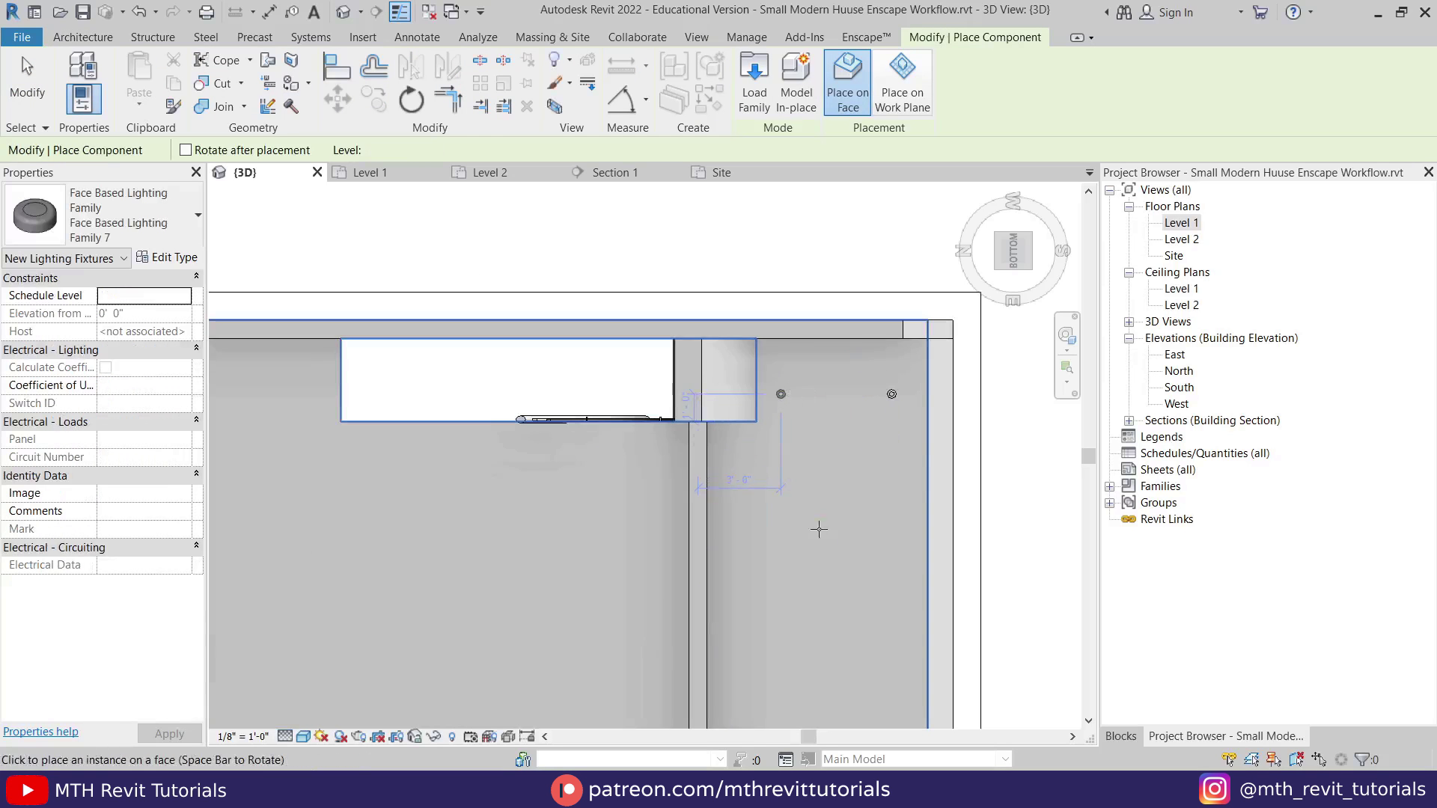
{"action": "key", "text": "Escape"}
{"action": "key", "text": "Escape"}
Step: Array the two lights across the floor's width toward the opposite wall, with 4 items spaced up to the last position
{"action": "left_click", "coordinate": [783, 396]}
{"action": "left_click", "coordinate": [892, 395], "text": "ctrl"}
{"action": "middle_click_drag", "start_coordinate": [890, 427], "coordinate": [850, 317]}
{"action": "key", "text": "a"}
{"action": "key", "text": "r"}
{"action": "left_click", "coordinate": [853, 285]}
{"action": "left_click", "coordinate": [855, 590]}
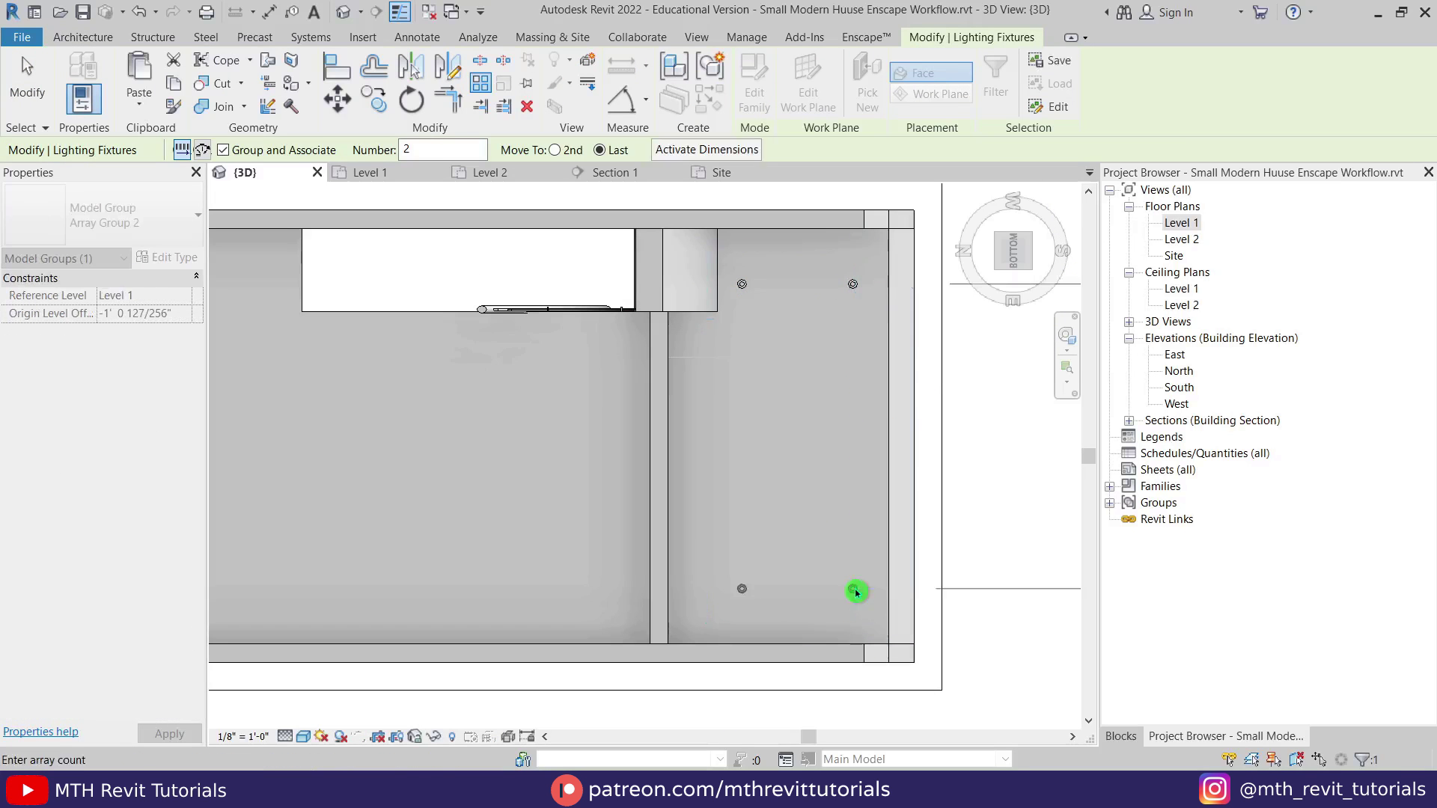
{"action": "type", "text": "4"}
{"action": "key", "text": "Return"}
{"action": "key", "text": "Escape"}
{"action": "scroll", "coordinate": [863, 581], "scroll_direction": "down", "scroll_amount": 2}
{"action": "middle_click_drag", "start_coordinate": [817, 603], "coordinate": [931, 572]}
{"action": "key", "text": "c"}
{"action": "key", "text": "m"}
{"action": "key", "text": "Escape"}
Step: Select the four arrayed light groups under the Level 2 floor and ungroup them
{"action": "left_click", "coordinate": [897, 556]}
{"action": "left_click", "coordinate": [897, 488], "text": "ctrl"}
{"action": "left_click", "coordinate": [897, 422], "text": "ctrl"}
{"action": "left_click", "coordinate": [897, 354], "text": "ctrl"}
{"action": "left_click", "coordinate": [808, 79]}
Step: Copy the three lights beside the glass wall that are clear of the stairs to the interior side of that wall
{"action": "left_click_drag", "start_coordinate": [873, 401], "coordinate": [933, 598]}
{"action": "key", "text": "c"}
{"action": "key", "text": "o"}
{"action": "scroll", "coordinate": [909, 565], "scroll_direction": "up", "scroll_amount": 1}
{"action": "left_click", "coordinate": [889, 551]}
{"action": "left_click", "coordinate": [776, 575]}
{"action": "key", "text": "Escape"}
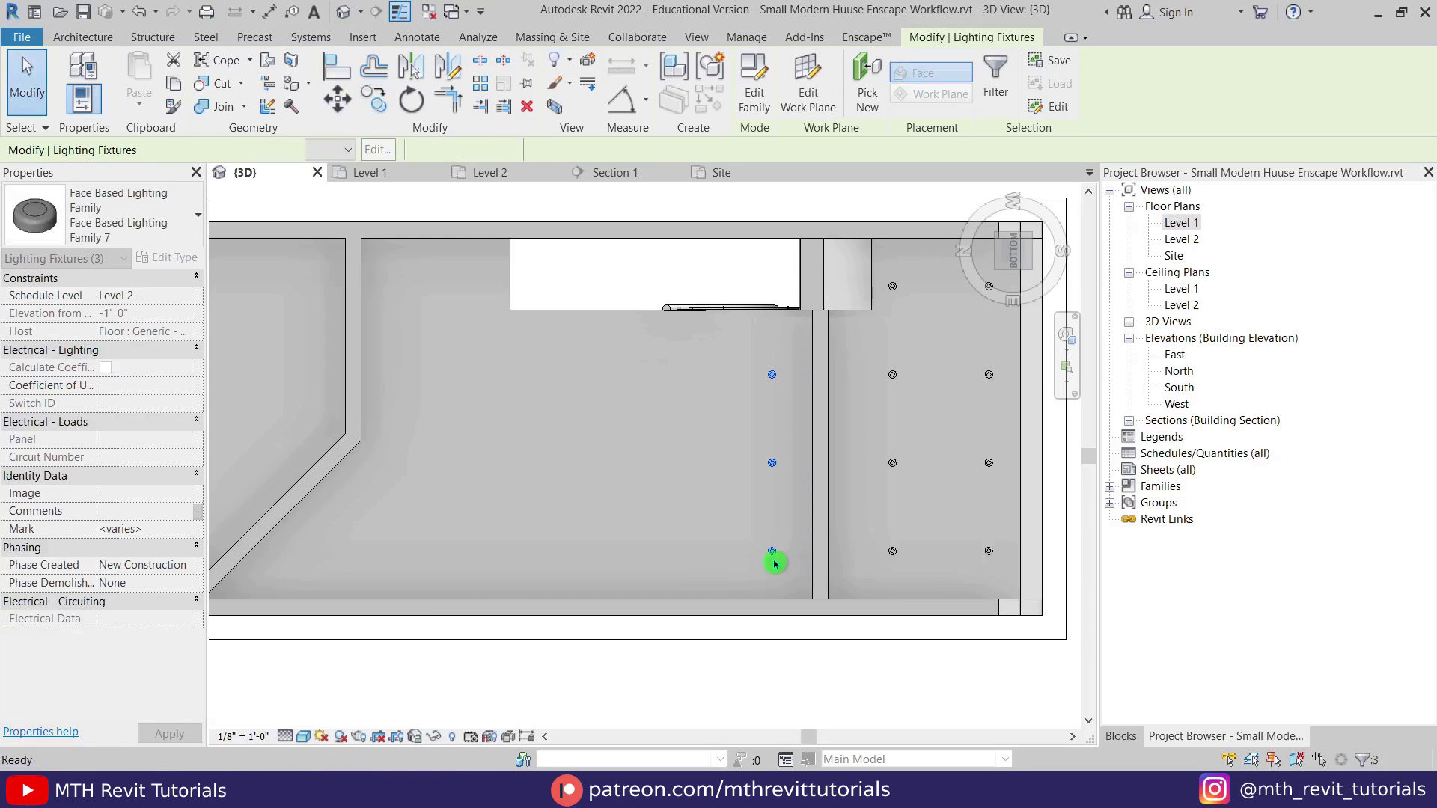
Step: Array the three lights away from the glass wall toward the angled wall, with 5 items spaced up to the last position
{"action": "key", "text": "a"}
{"action": "key", "text": "r"}
{"action": "left_click", "coordinate": [775, 561]}
{"action": "left_click", "coordinate": [403, 563]}
{"action": "type", "text": "5"}
{"action": "key", "text": "Return"}
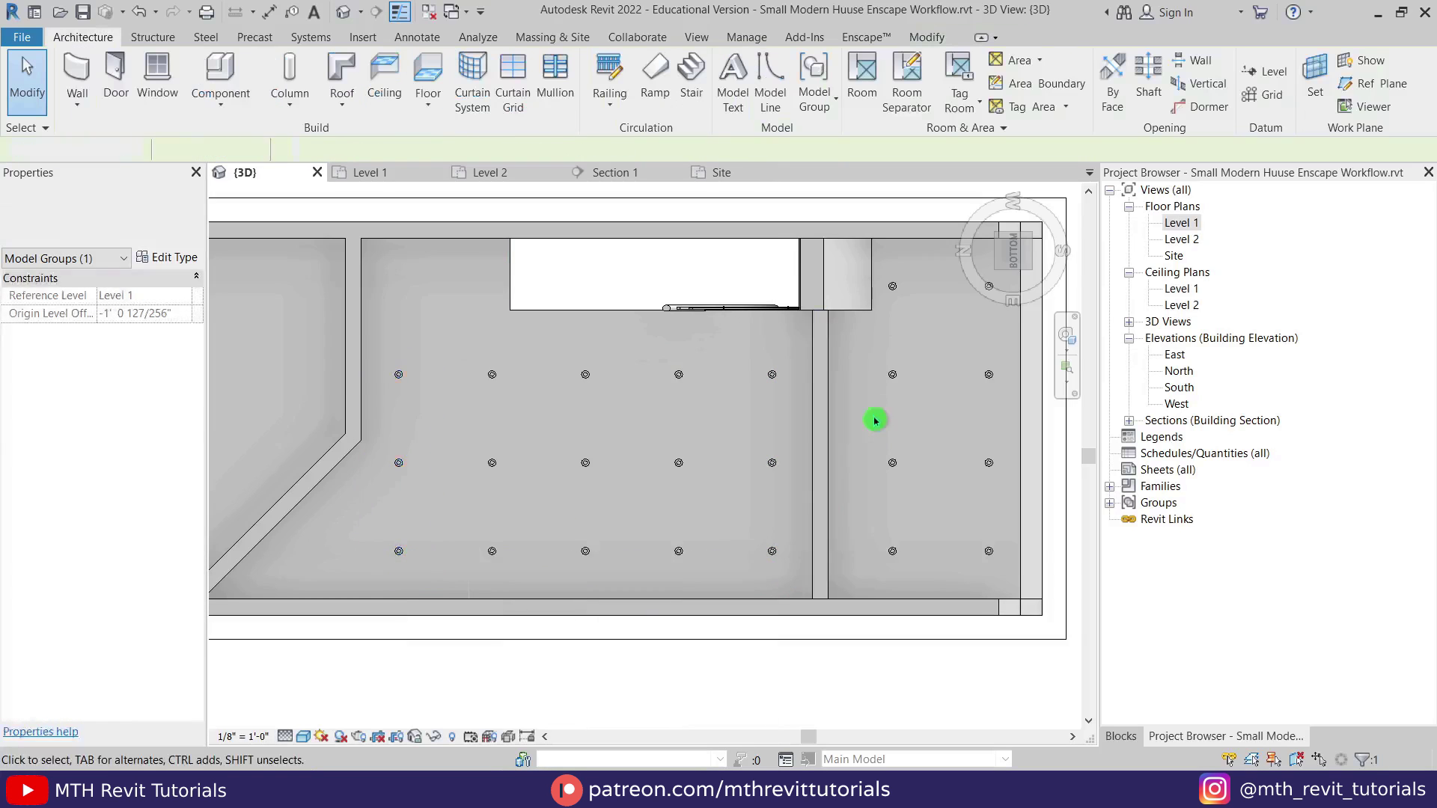
Step: Select the arrayed light groups under the Level 2 floor and ungroup them
{"action": "scroll", "coordinate": [427, 432], "scroll_direction": "down", "scroll_amount": 1}
{"action": "middle_click_drag", "start_coordinate": [419, 433], "coordinate": [744, 439]}
{"action": "left_click", "coordinate": [743, 464]}
{"action": "left_click", "coordinate": [805, 81]}
Step: Copy the corner light nearest the angled wall one spacing farther into the strip beside the stair opening
{"action": "left_click", "coordinate": [743, 388]}
{"action": "key", "text": "c"}
{"action": "key", "text": "o"}
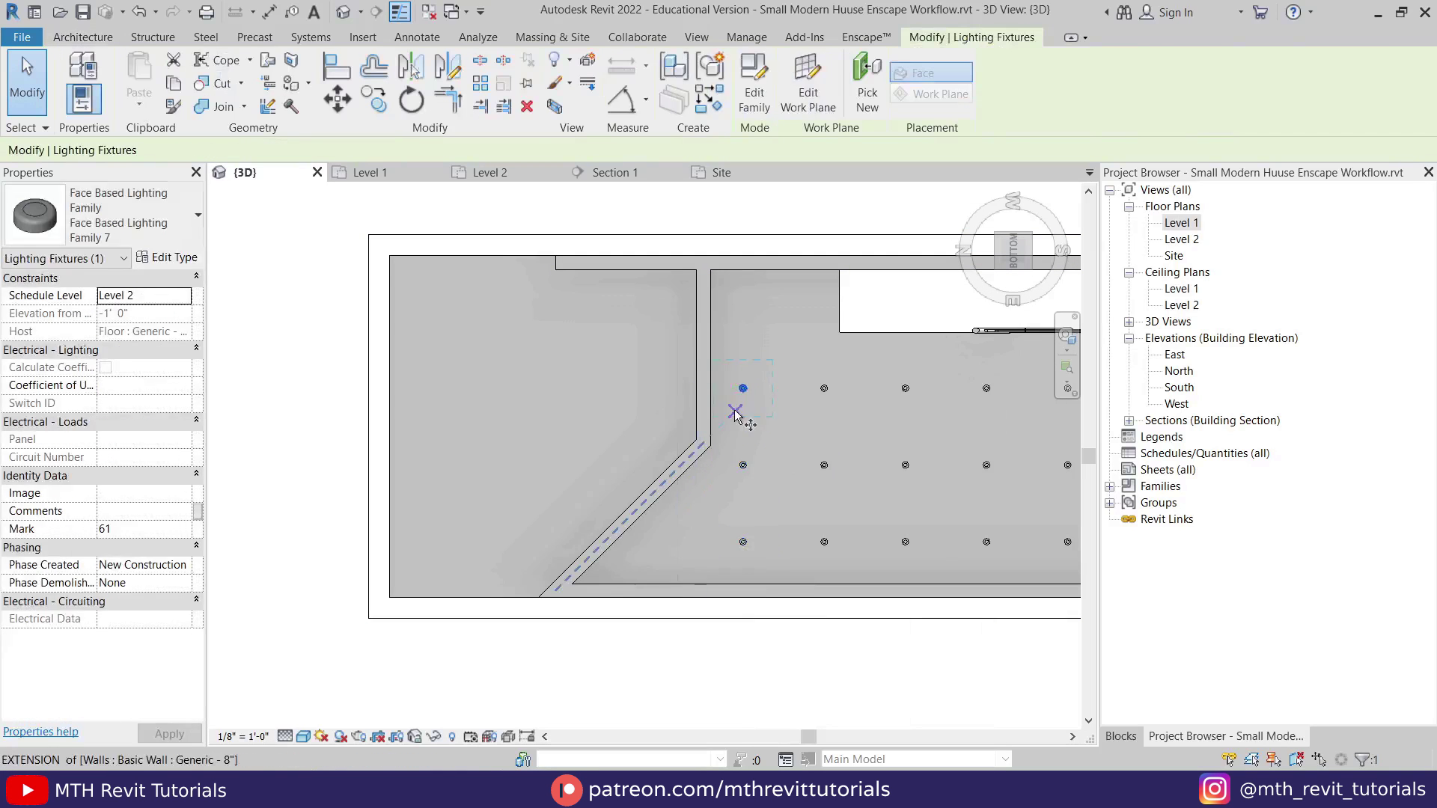
{"action": "left_click", "coordinate": [743, 464]}
{"action": "left_click", "coordinate": [744, 388]}
{"action": "key", "text": "Escape"}
{"action": "key", "text": "Escape"}
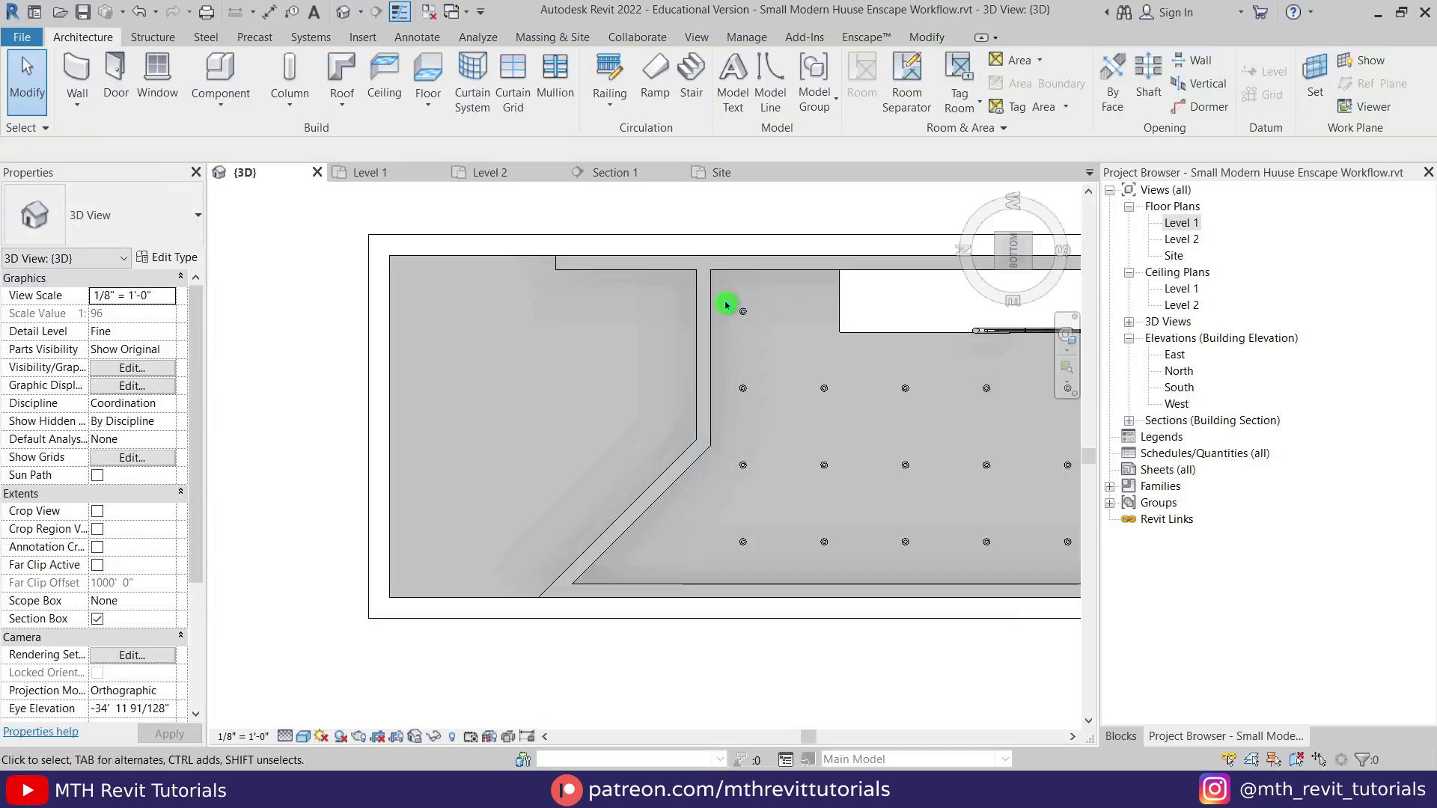
Step: Copy the column of four lights beside the angled wall to the far side of that wall
{"action": "left_click_drag", "start_coordinate": [789, 586], "coordinate": [789, 587]}
{"action": "key", "text": "c"}
{"action": "key", "text": "o"}
{"action": "left_click", "coordinate": [745, 542]}
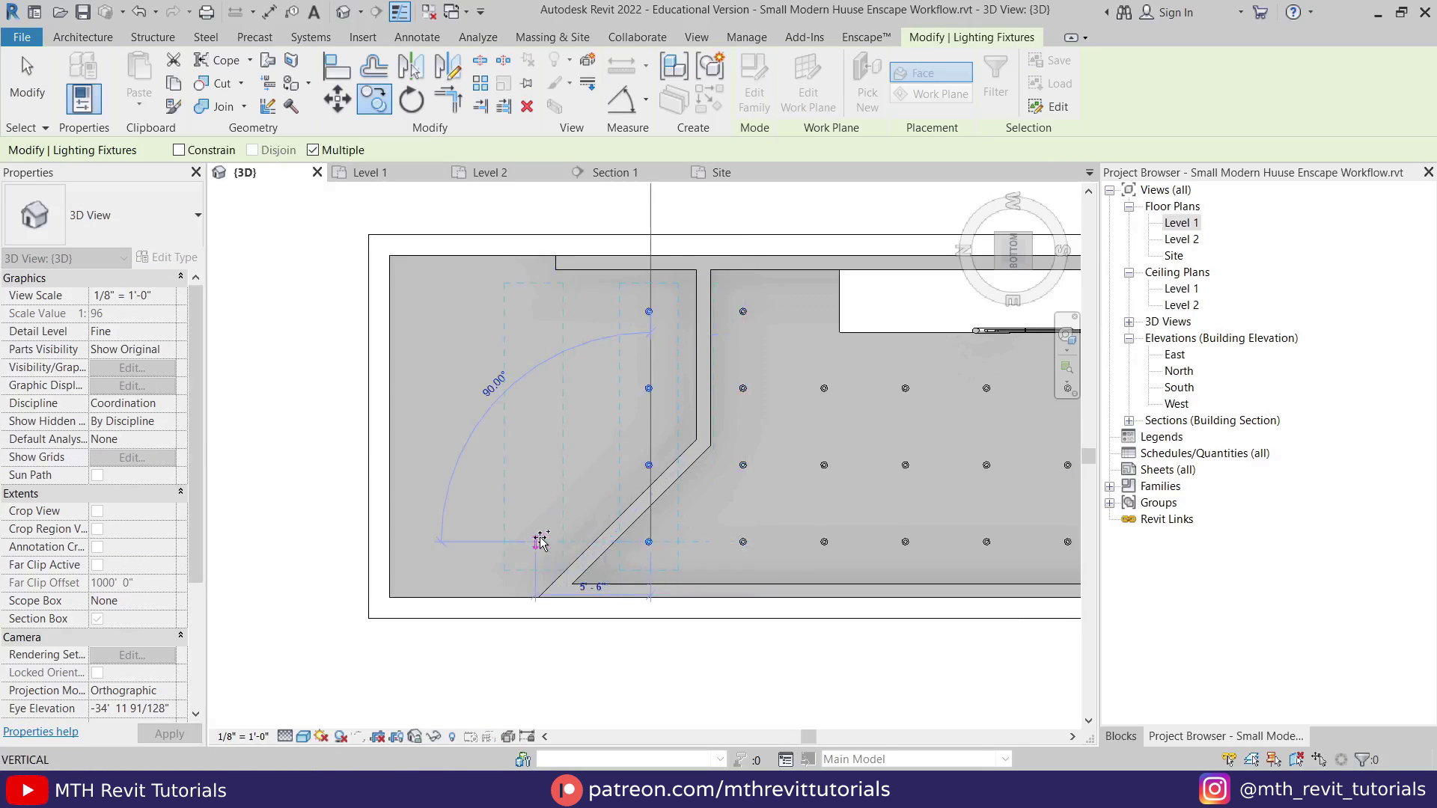
{"action": "key", "text": "Escape"}
Step: Show the whole house in the 3D view, then switch to the Enscape render and maximize its window
{"action": "middle_click_drag", "start_coordinate": [545, 435], "coordinate": [341, 527], "text": "shift"}
{"action": "scroll", "coordinate": [660, 408], "scroll_direction": "up", "scroll_amount": 3}
{"action": "middle_click_drag", "start_coordinate": [666, 479], "coordinate": [726, 490], "text": "shift"}
{"action": "left_click", "coordinate": [867, 37]}
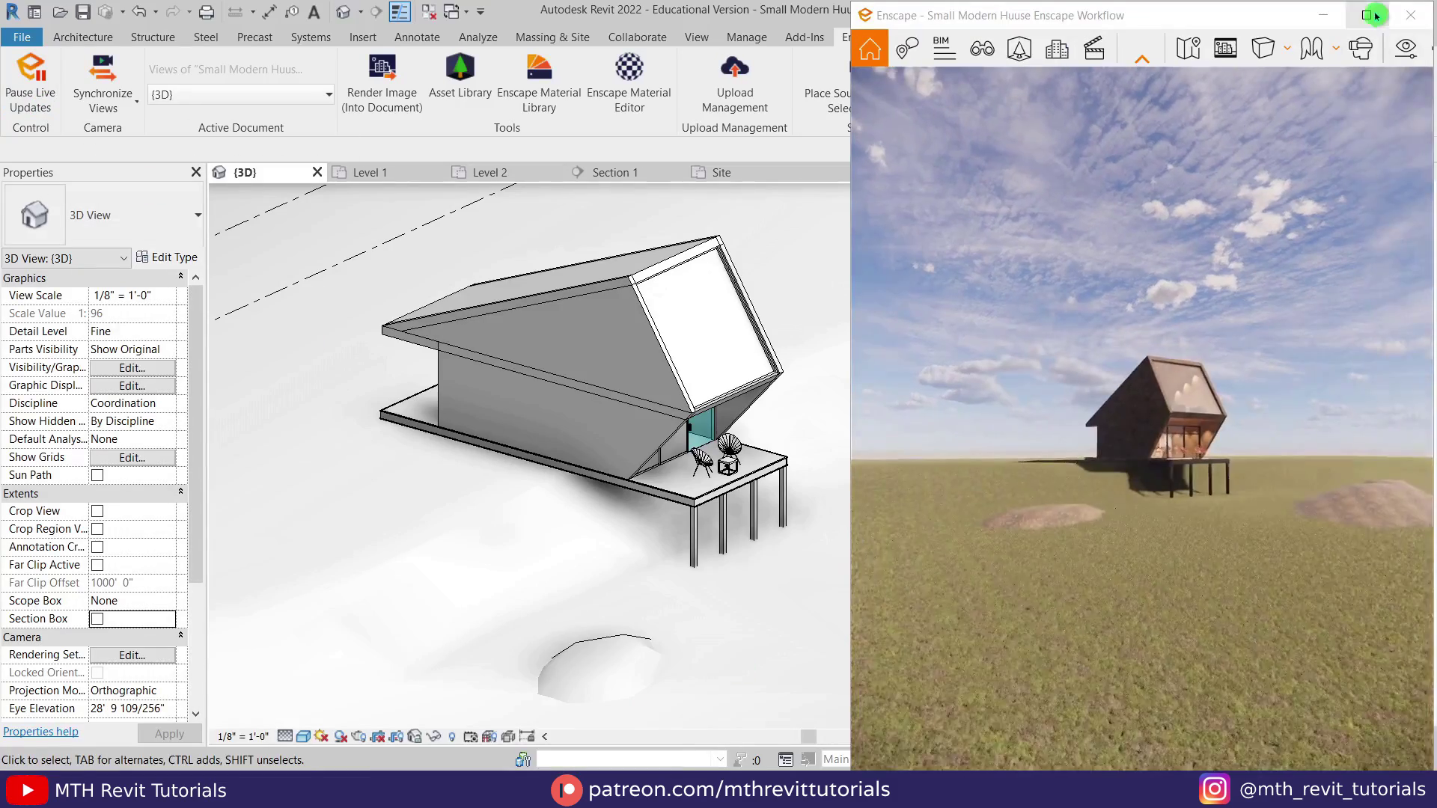
{"action": "left_click", "coordinate": [1376, 16]}
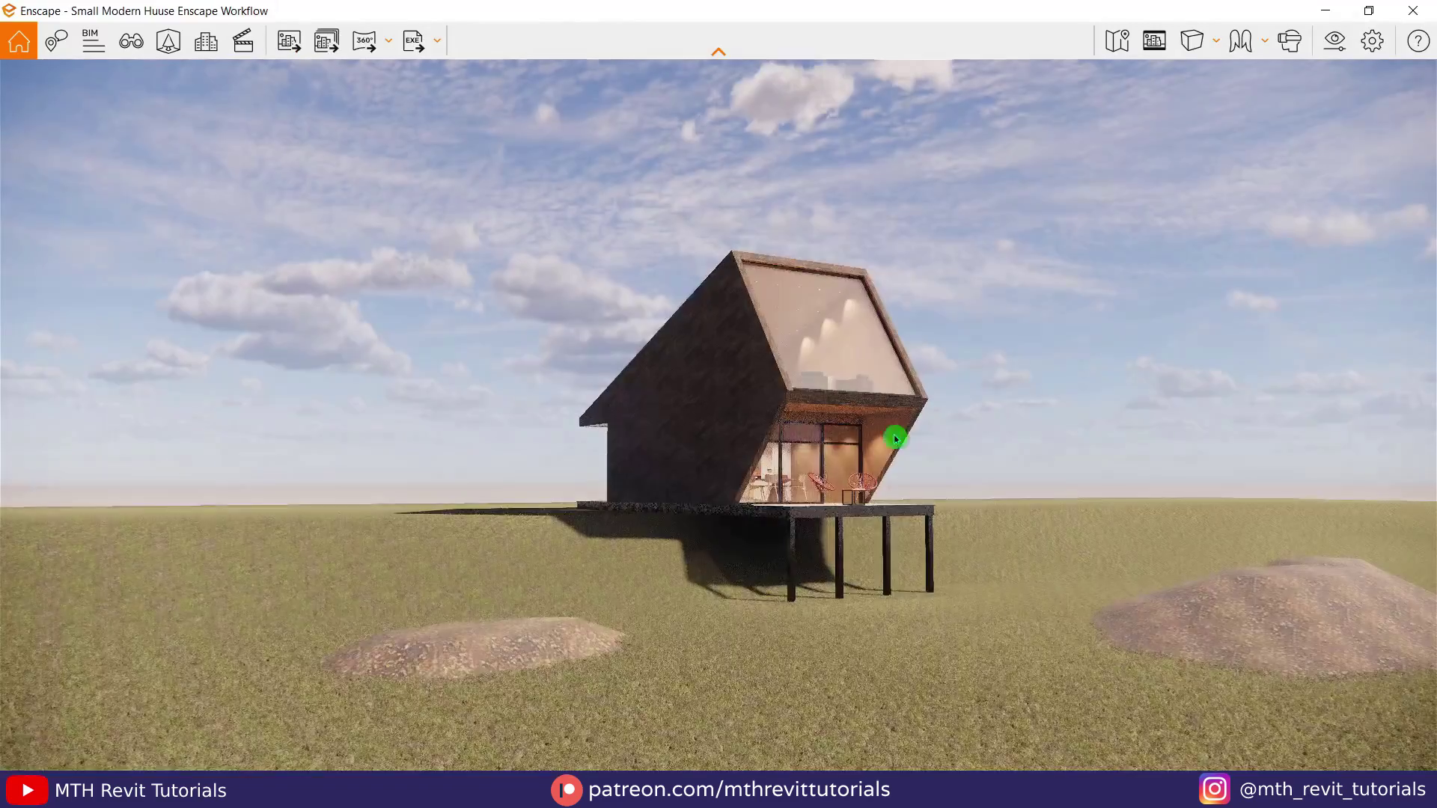
Step: Frame the glazed front of the house and set the Artificial Light Brightness to 69%
{"action": "middle_click_drag", "start_coordinate": [895, 442], "coordinate": [928, 442]}
{"action": "scroll", "coordinate": [988, 475], "scroll_direction": "up", "scroll_amount": 5}
{"action": "right_click_drag", "start_coordinate": [940, 453], "coordinate": [1158, 449]}
{"action": "left_click", "coordinate": [1347, 54]}
{"action": "left_click", "coordinate": [179, 107]}
{"action": "left_click_drag", "start_coordinate": [298, 518], "coordinate": [229, 554]}
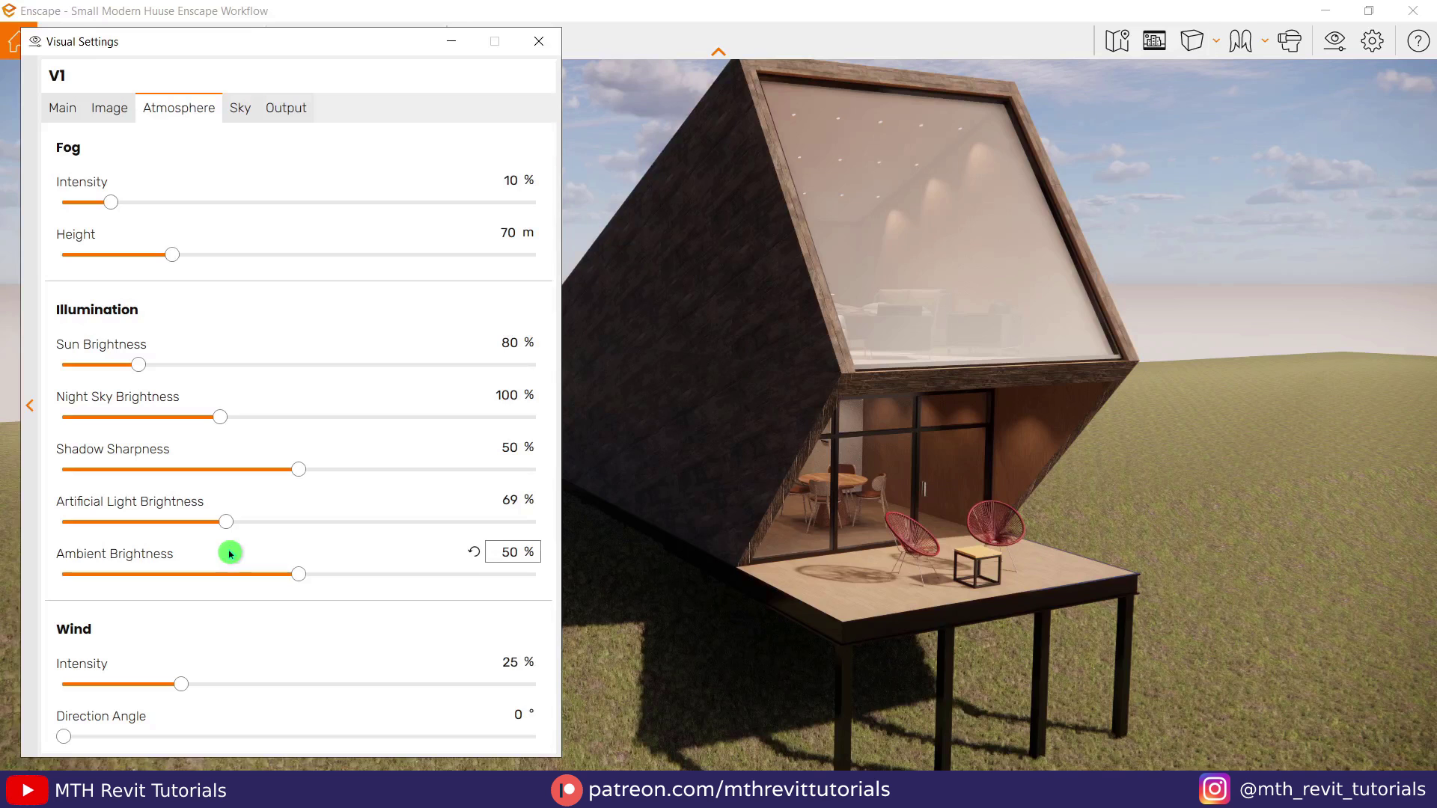
{"action": "left_click", "coordinate": [539, 44]}
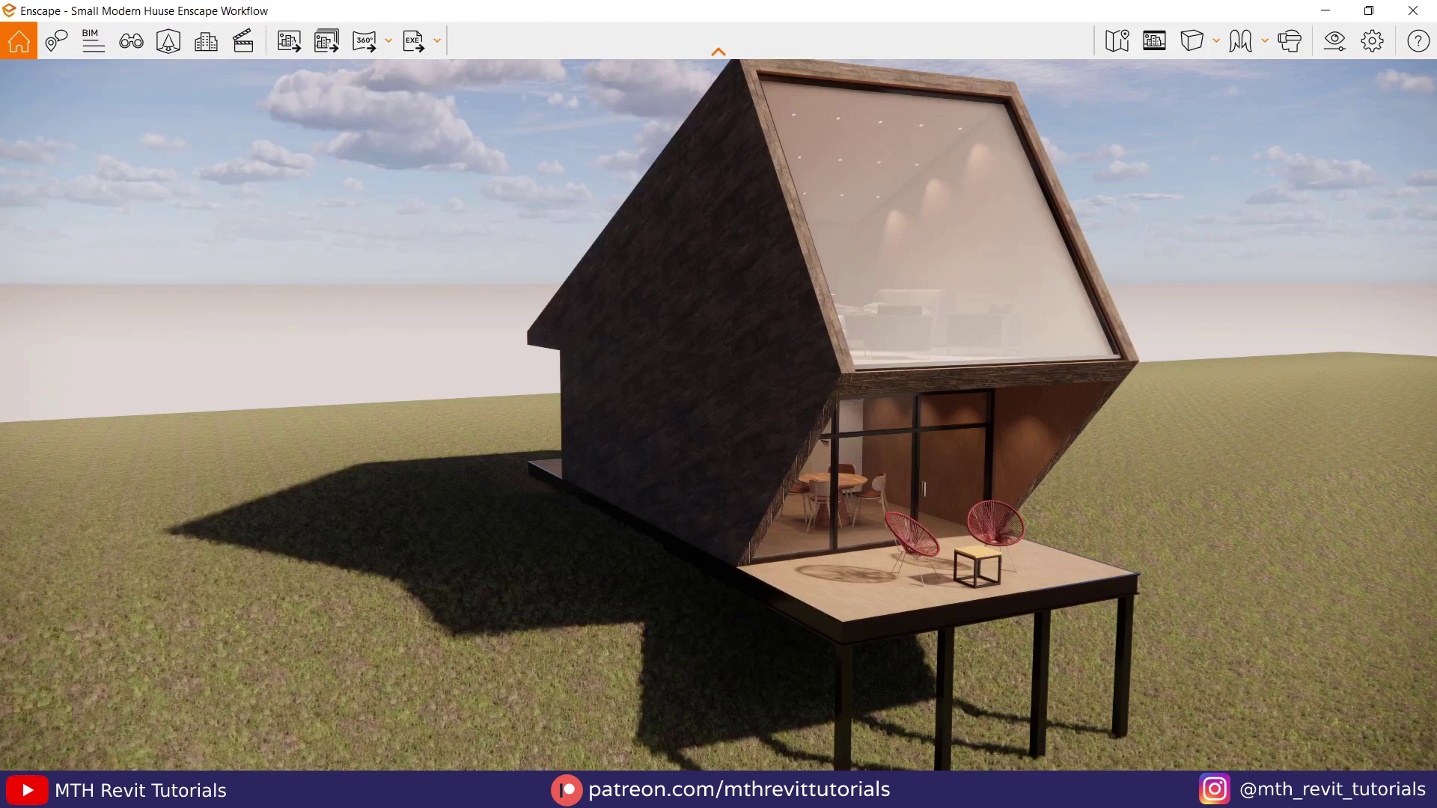
Step: Switch to Revit, view the model from the front, and delete the rightmost column of upper-floor roof lights
{"action": "left_click", "coordinate": [423, 791]}
{"action": "left_click", "coordinate": [1028, 256]}
{"action": "scroll", "coordinate": [621, 393], "scroll_direction": "up", "scroll_amount": 6}
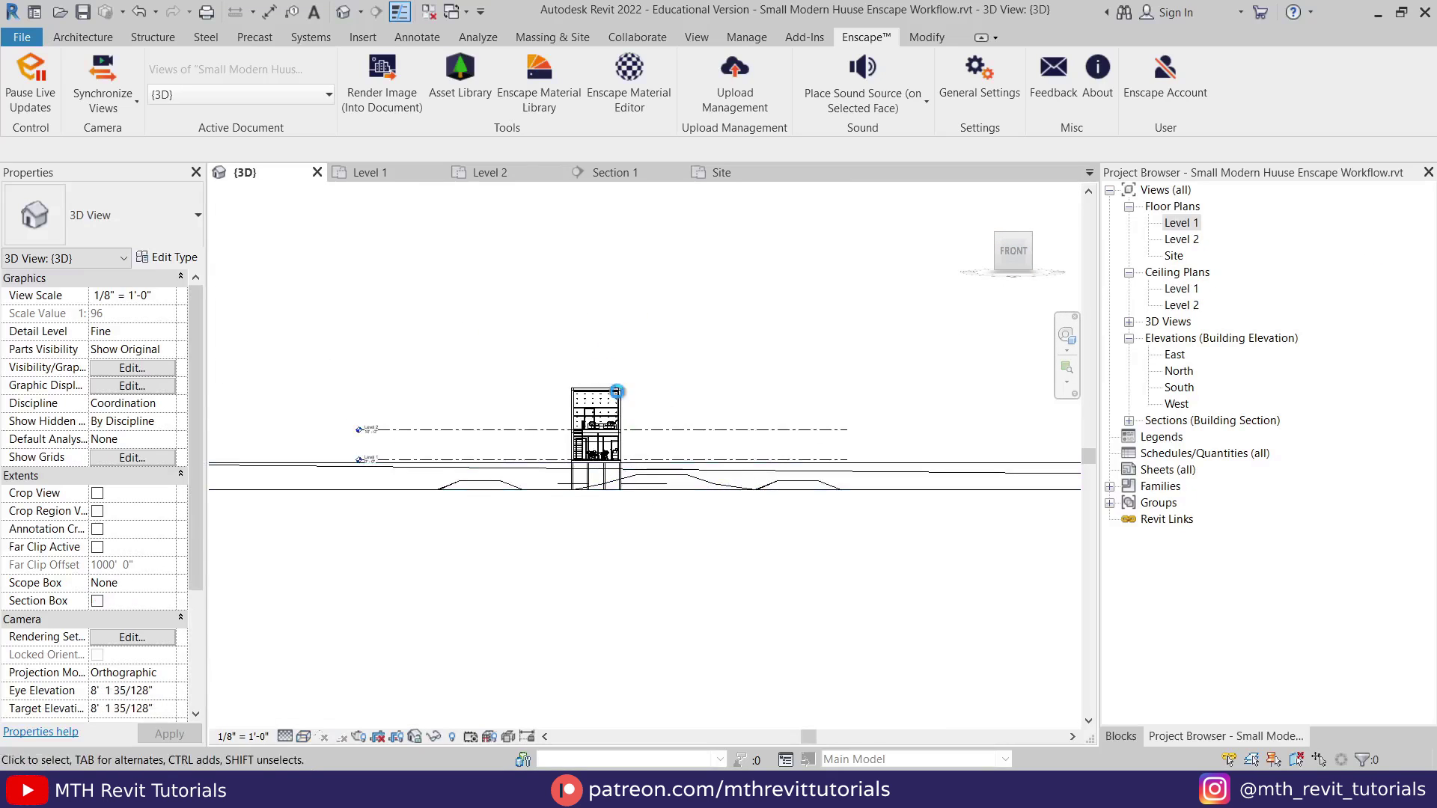
{"action": "scroll", "coordinate": [722, 416], "scroll_direction": "up", "scroll_amount": 5}
{"action": "scroll", "coordinate": [648, 353], "scroll_direction": "down", "scroll_amount": 2}
{"action": "left_click_drag", "start_coordinate": [649, 353], "coordinate": [786, 619]}
{"action": "scroll", "coordinate": [755, 538], "scroll_direction": "down", "scroll_amount": 3}
{"action": "scroll", "coordinate": [827, 717], "scroll_direction": "down", "scroll_amount": 3}
{"action": "middle_click_drag", "start_coordinate": [827, 718], "coordinate": [786, 619]}
{"action": "left_click_drag", "start_coordinate": [786, 619], "coordinate": [792, 631]}
{"action": "key", "text": "Delete"}
Step: Delete the leftmost column of upper-floor roof lights, seen from the front
{"action": "scroll", "coordinate": [326, 402], "scroll_direction": "up", "scroll_amount": 1}
{"action": "left_click_drag", "start_coordinate": [349, 400], "coordinate": [529, 734]}
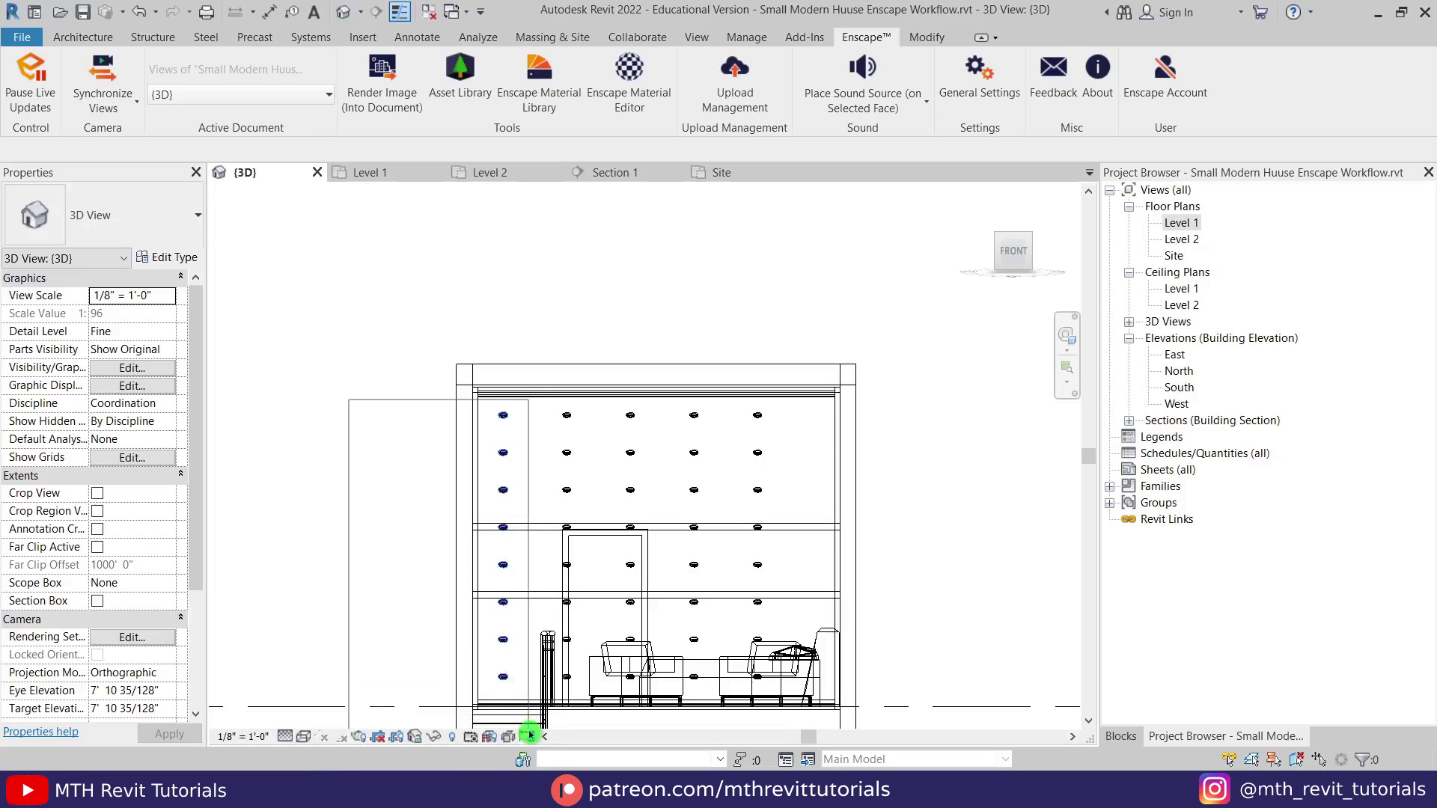
{"action": "key", "text": "Delete"}
Step: Nudge the leftmost remaining column of eight roof lights toward the adjacent side wall
{"action": "scroll", "coordinate": [568, 383], "scroll_direction": "down", "scroll_amount": 4}
{"action": "scroll", "coordinate": [545, 417], "scroll_direction": "up", "scroll_amount": 5}
{"action": "left_click_drag", "start_coordinate": [549, 251], "coordinate": [567, 293]}
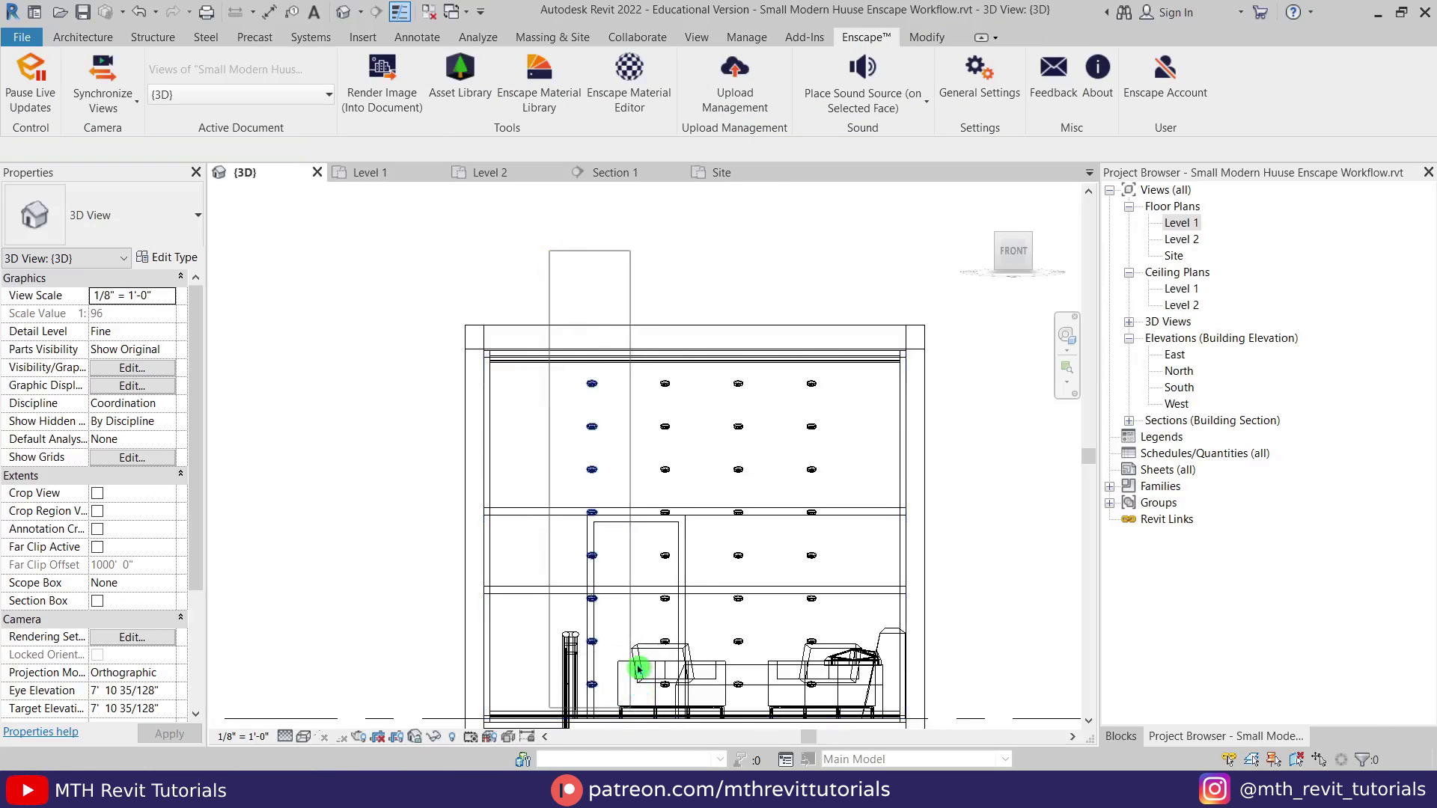
{"action": "left_click_drag", "start_coordinate": [639, 669], "coordinate": [640, 663]}
{"action": "key", "text": "Left"}
{"action": "key", "text": "Left"}
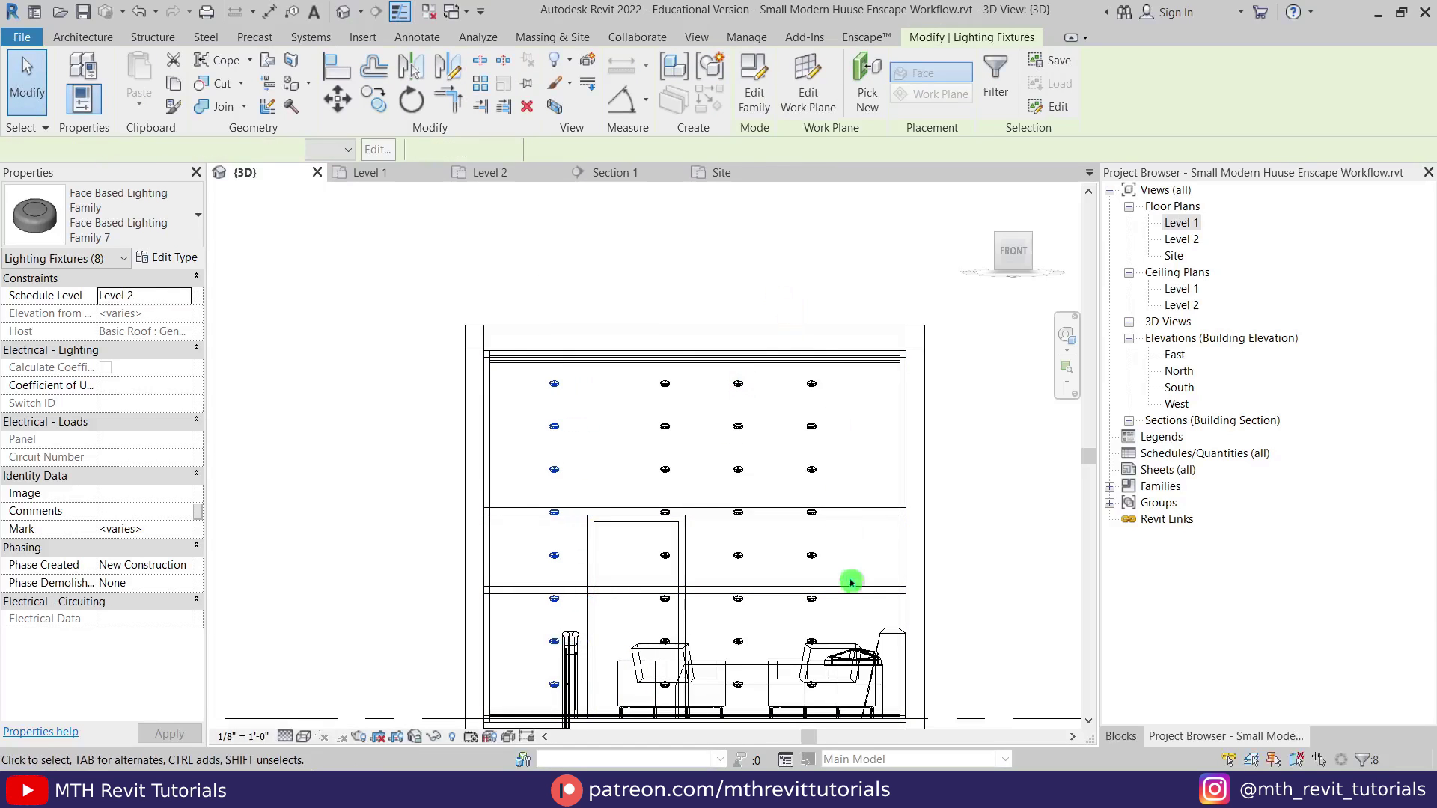
Step: Nudge the other three columns of roof lights sideways to space all four columns evenly across the ceiling
{"action": "left_click_drag", "start_coordinate": [786, 248], "coordinate": [796, 731]}
{"action": "left_click", "coordinate": [704, 343]}
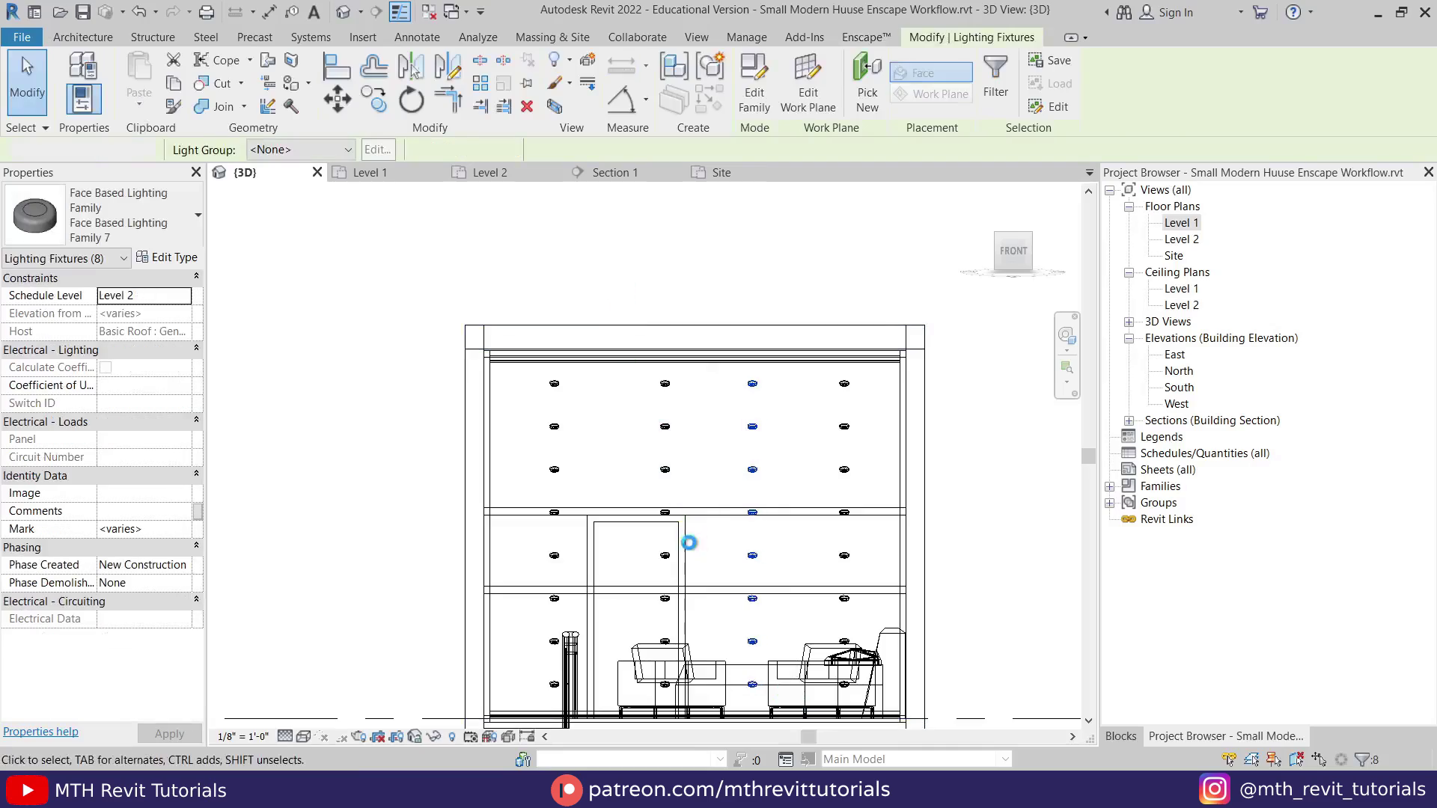
{"action": "left_click_drag", "start_coordinate": [675, 519], "coordinate": [698, 702]}
{"action": "key", "text": "Left"}
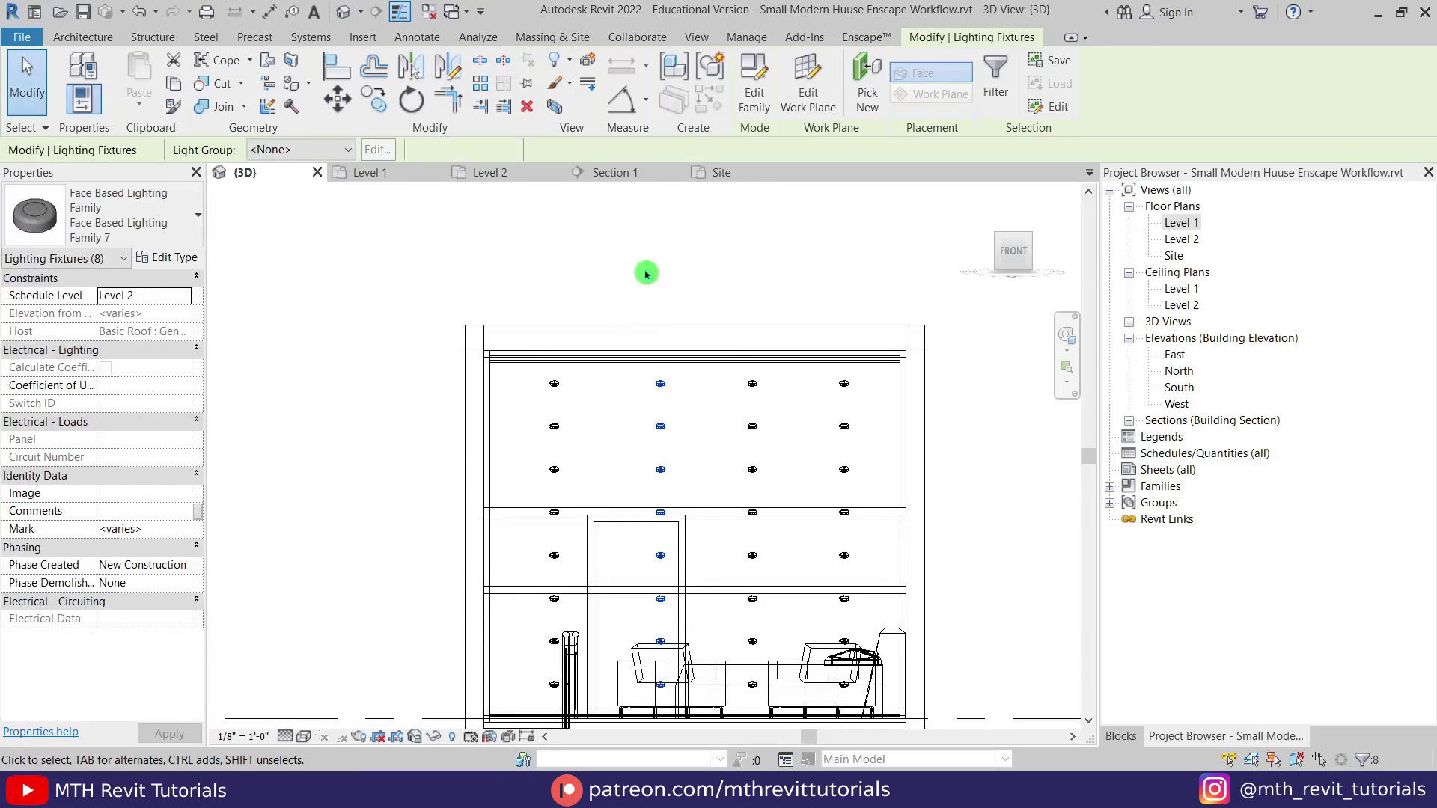
{"action": "left_click", "coordinate": [721, 432]}
Step: Switch to Enscape, frame the house and surrounding terrain from above, and start Multi Asset Placement from the Asset Library
{"action": "mouse_move", "coordinate": [557, 789]}
{"action": "left_click", "coordinate": [658, 711]}
{"action": "left_click_drag", "start_coordinate": [873, 382], "coordinate": [730, 367]}
{"action": "key", "text": "w"}
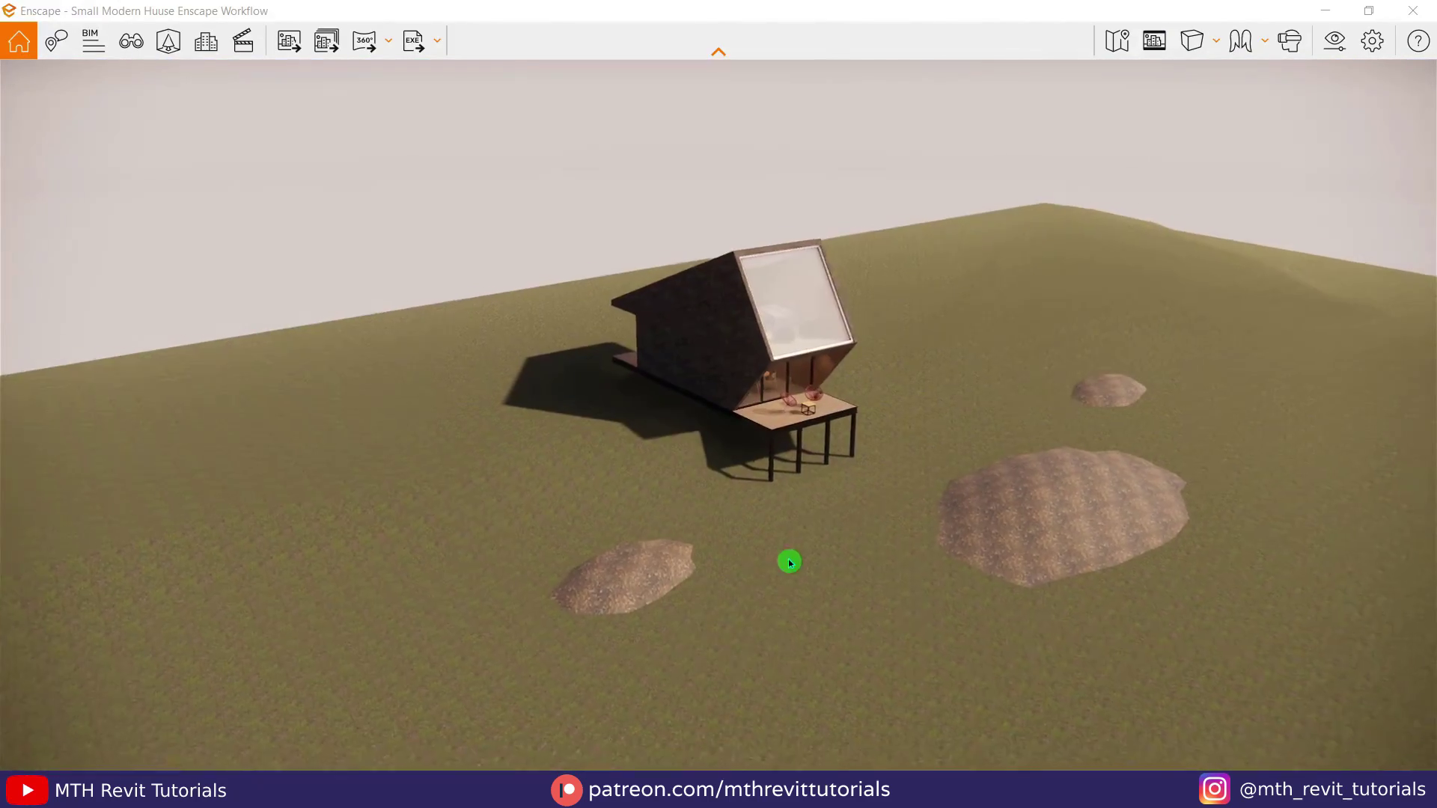
{"action": "left_click_drag", "start_coordinate": [702, 511], "coordinate": [722, 520]}
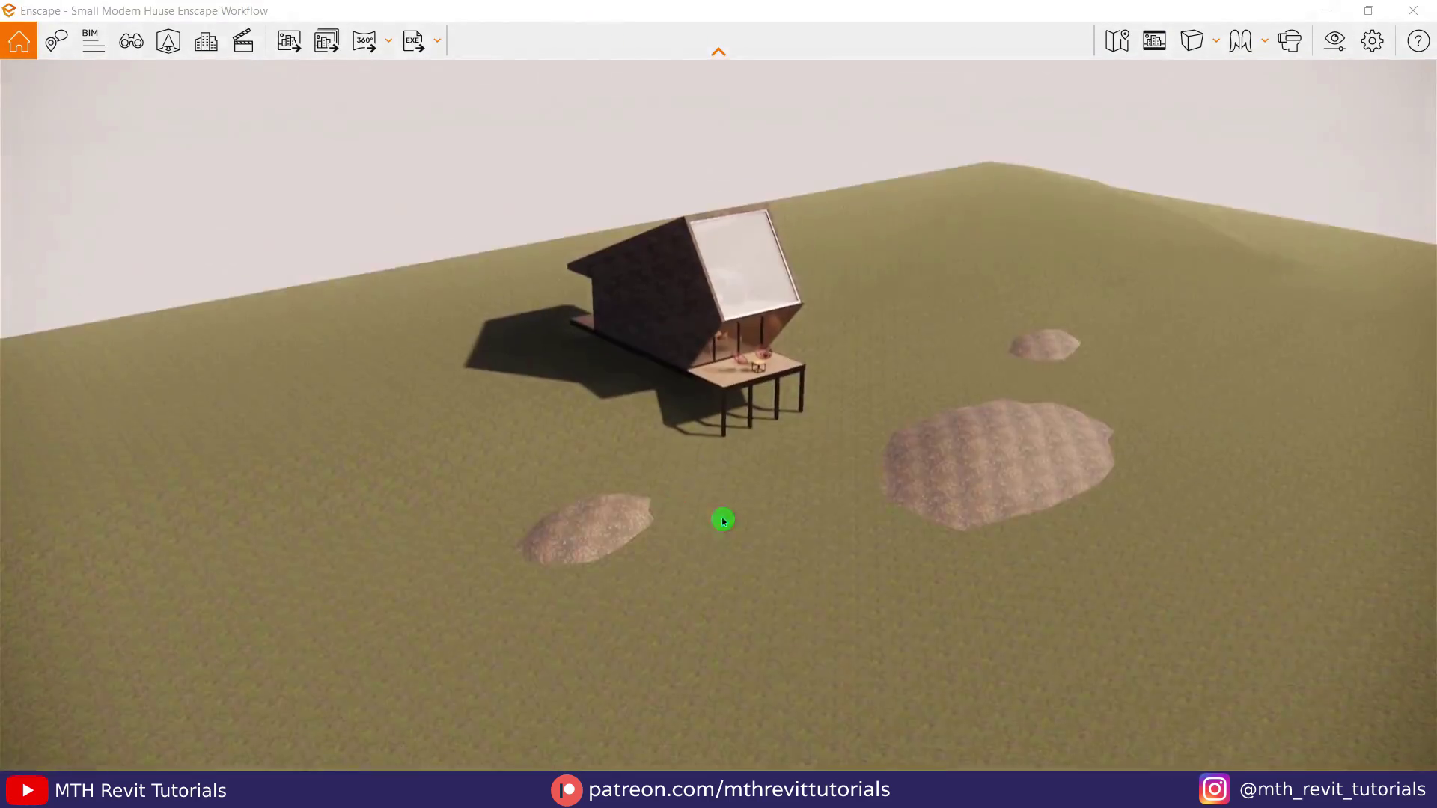
{"action": "left_click", "coordinate": [180, 57]}
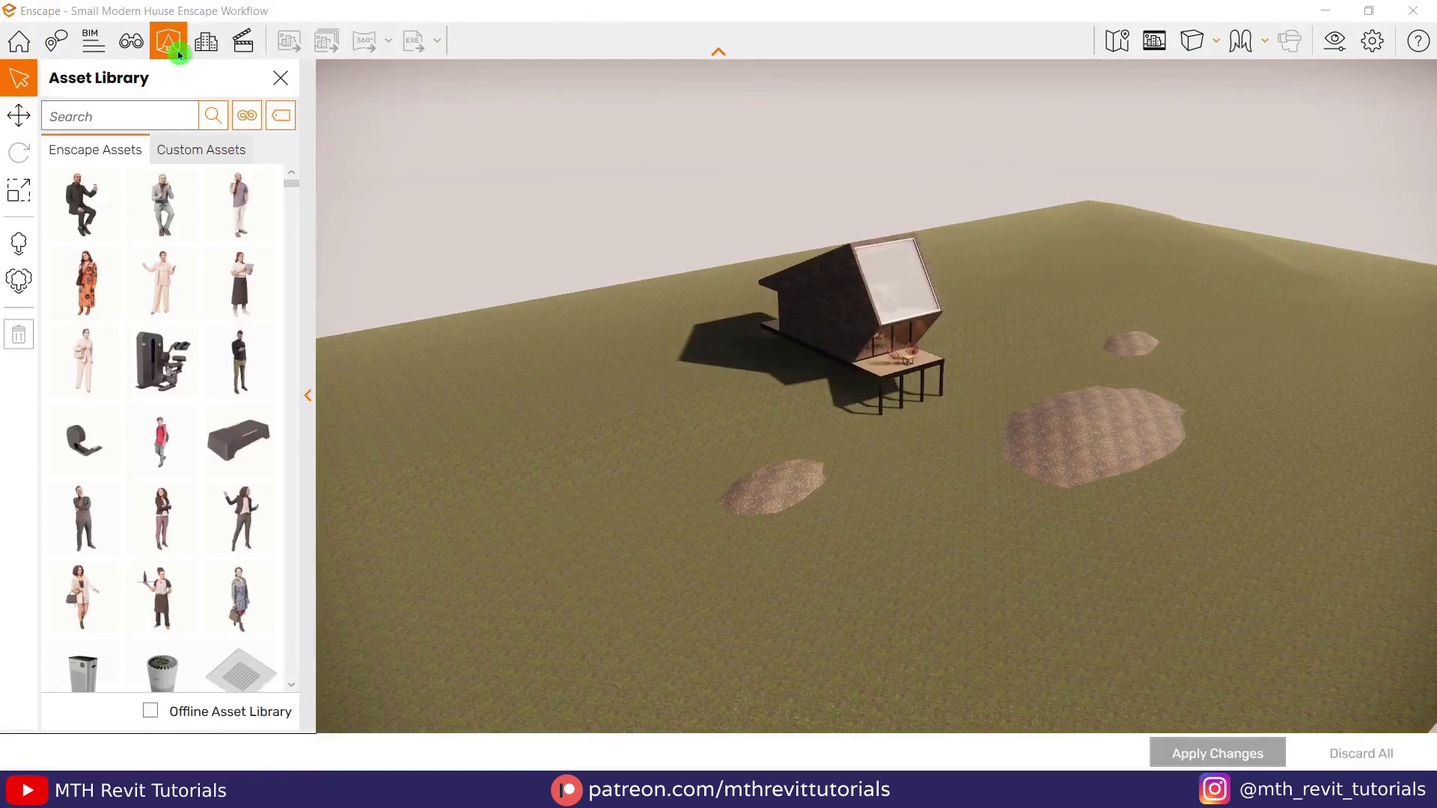
{"action": "left_click", "coordinate": [26, 287]}
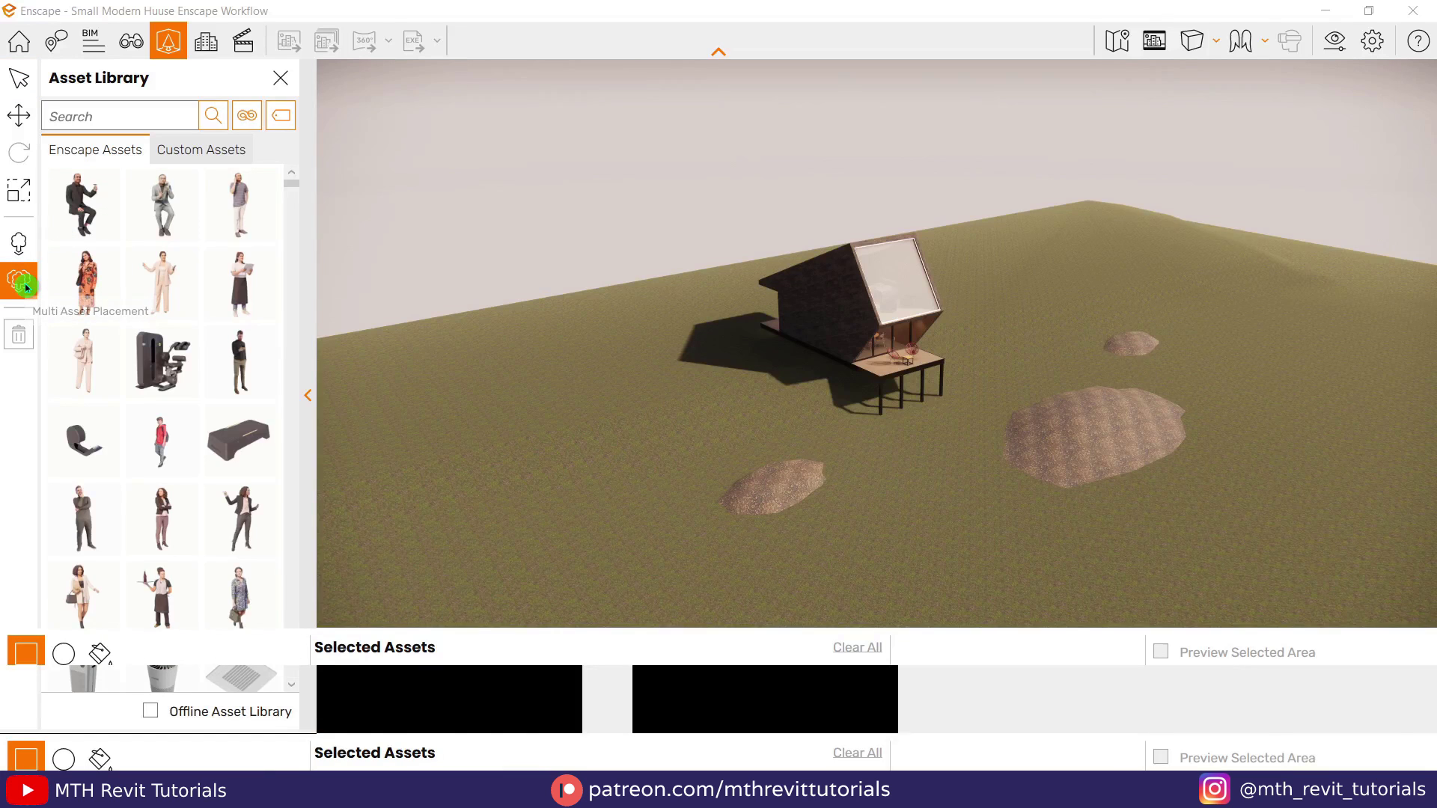
Step: Filter the asset library to the Vegetation category and narrow it by tag to bushes and low plants
{"action": "left_click", "coordinate": [247, 115]}
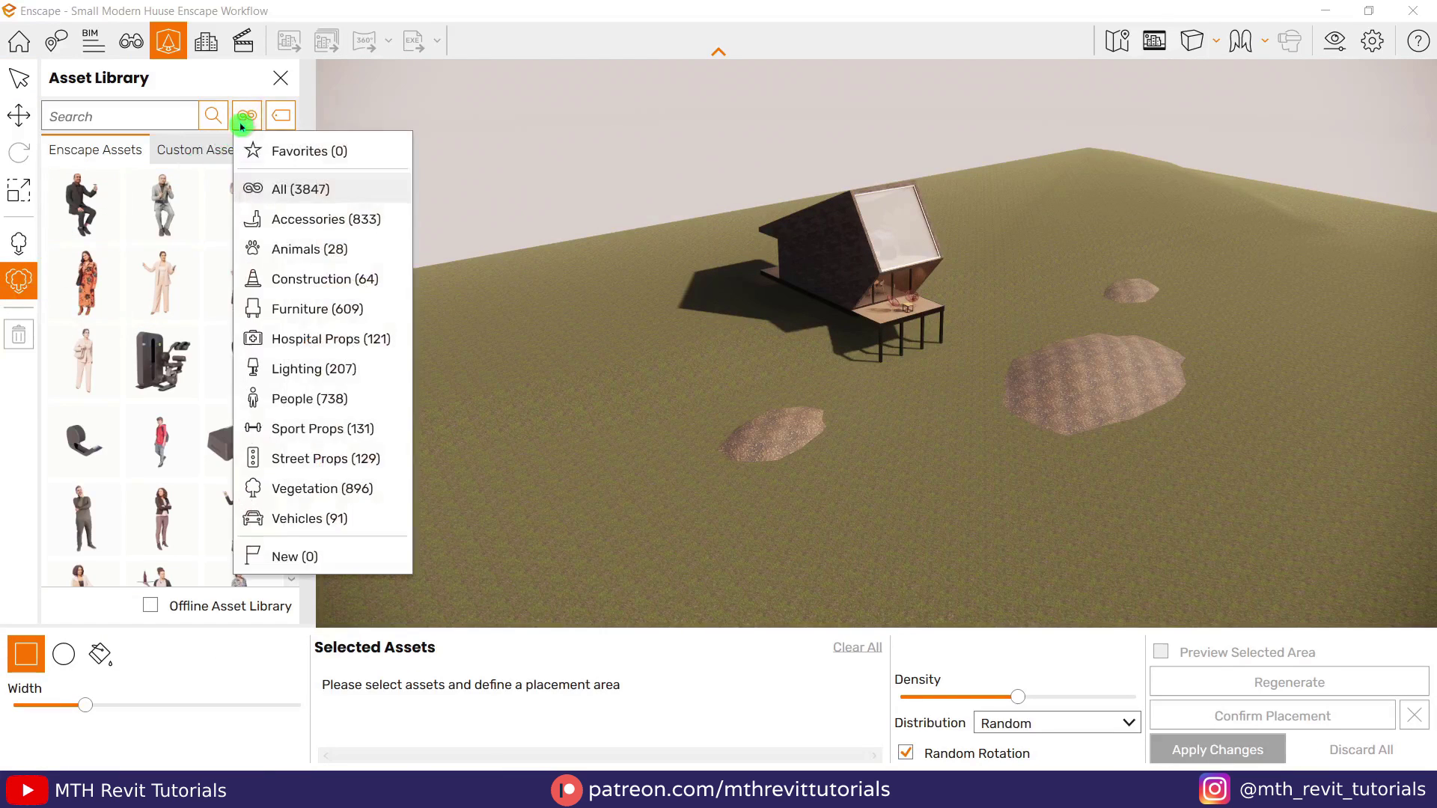
{"action": "left_click", "coordinate": [292, 472]}
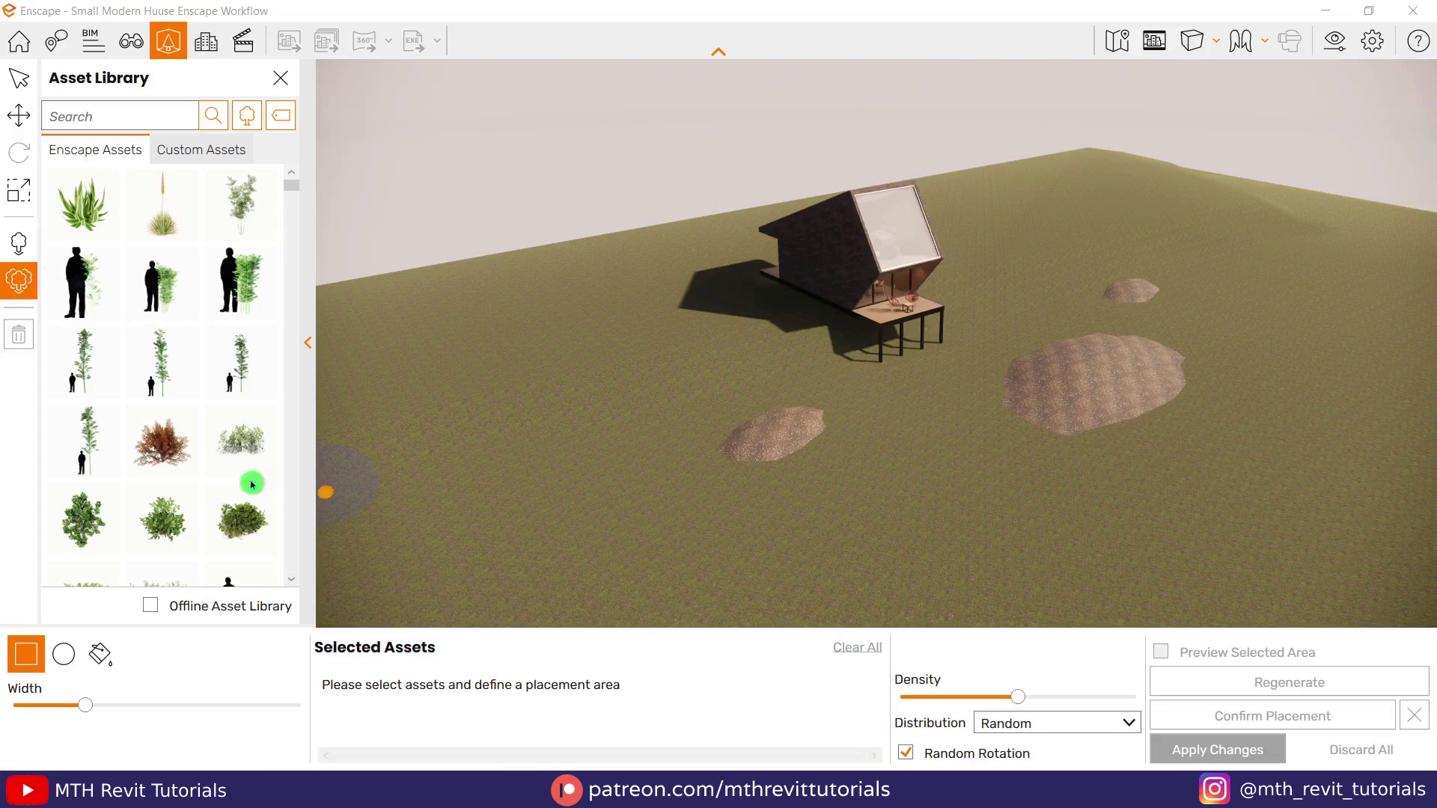
{"action": "left_click", "coordinate": [274, 115]}
{"action": "left_click", "coordinate": [285, 201]}
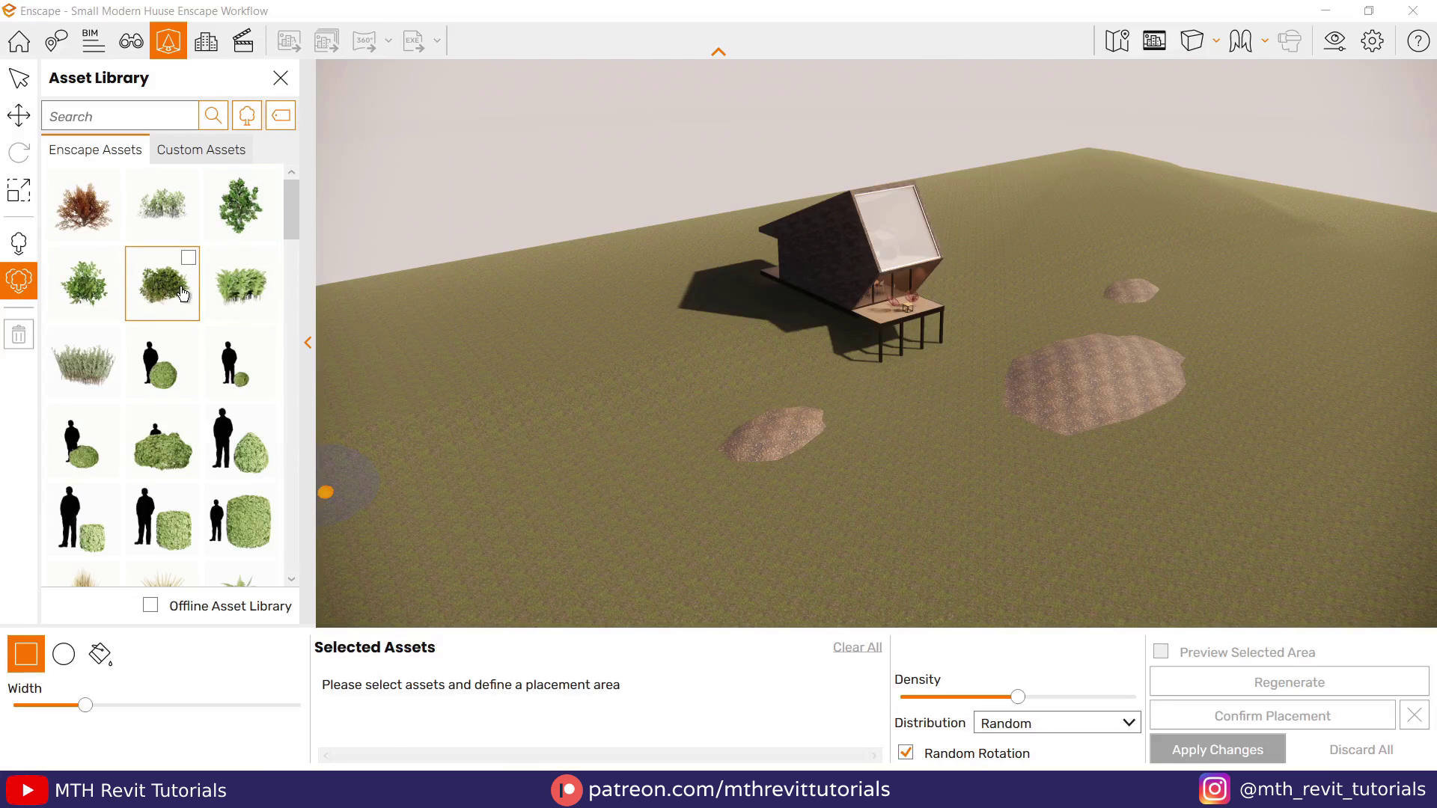
Step: Select six plants for placement: Bush 004: Tiny, the dense bush beside it, two tall leafy plants and two grass tufts
{"action": "left_click", "coordinate": [85, 285]}
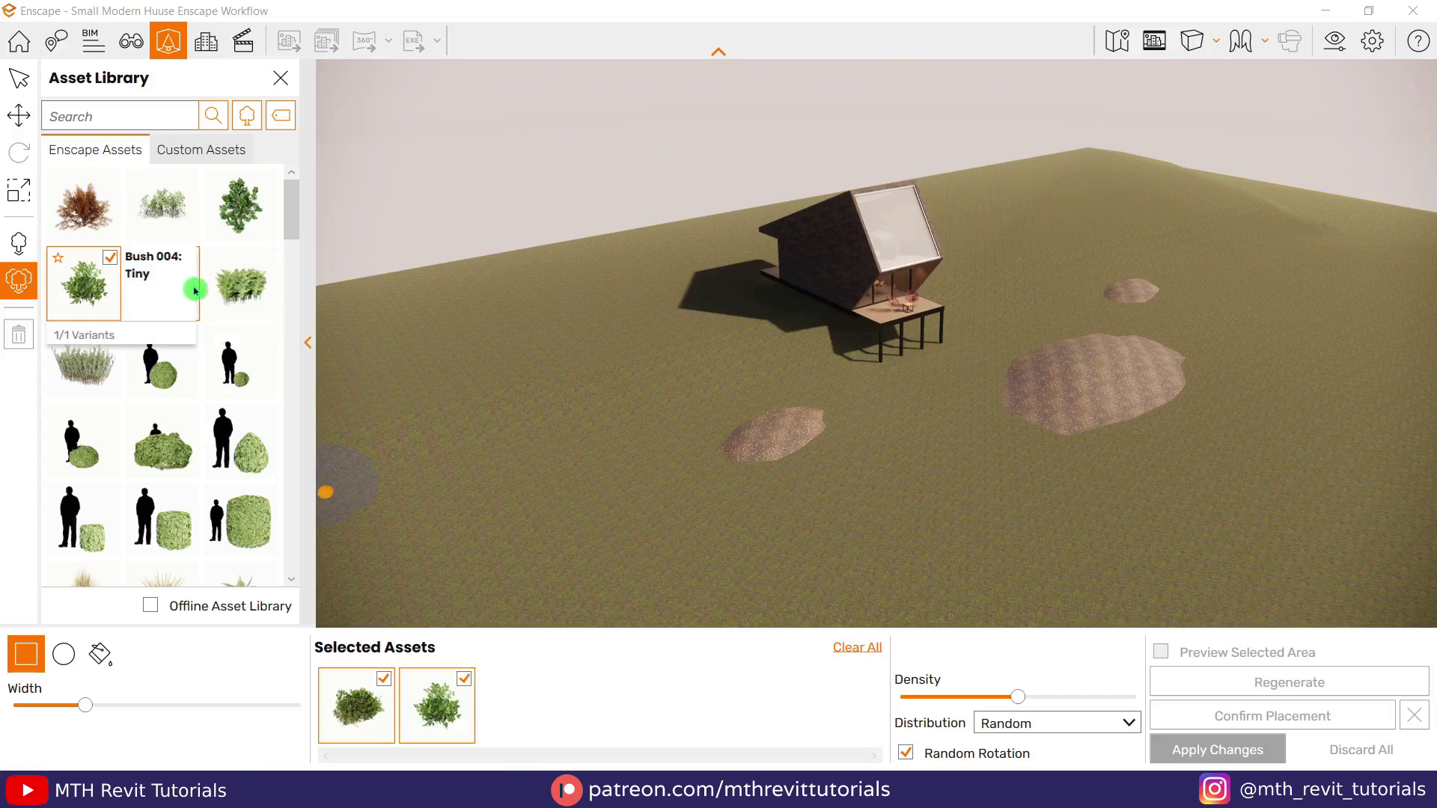
{"action": "scroll", "coordinate": [190, 384], "scroll_direction": "down", "scroll_amount": 4}
{"action": "left_click", "coordinate": [242, 365]}
{"action": "left_click", "coordinate": [174, 368]}
{"action": "scroll", "coordinate": [247, 442], "scroll_direction": "down", "scroll_amount": 1}
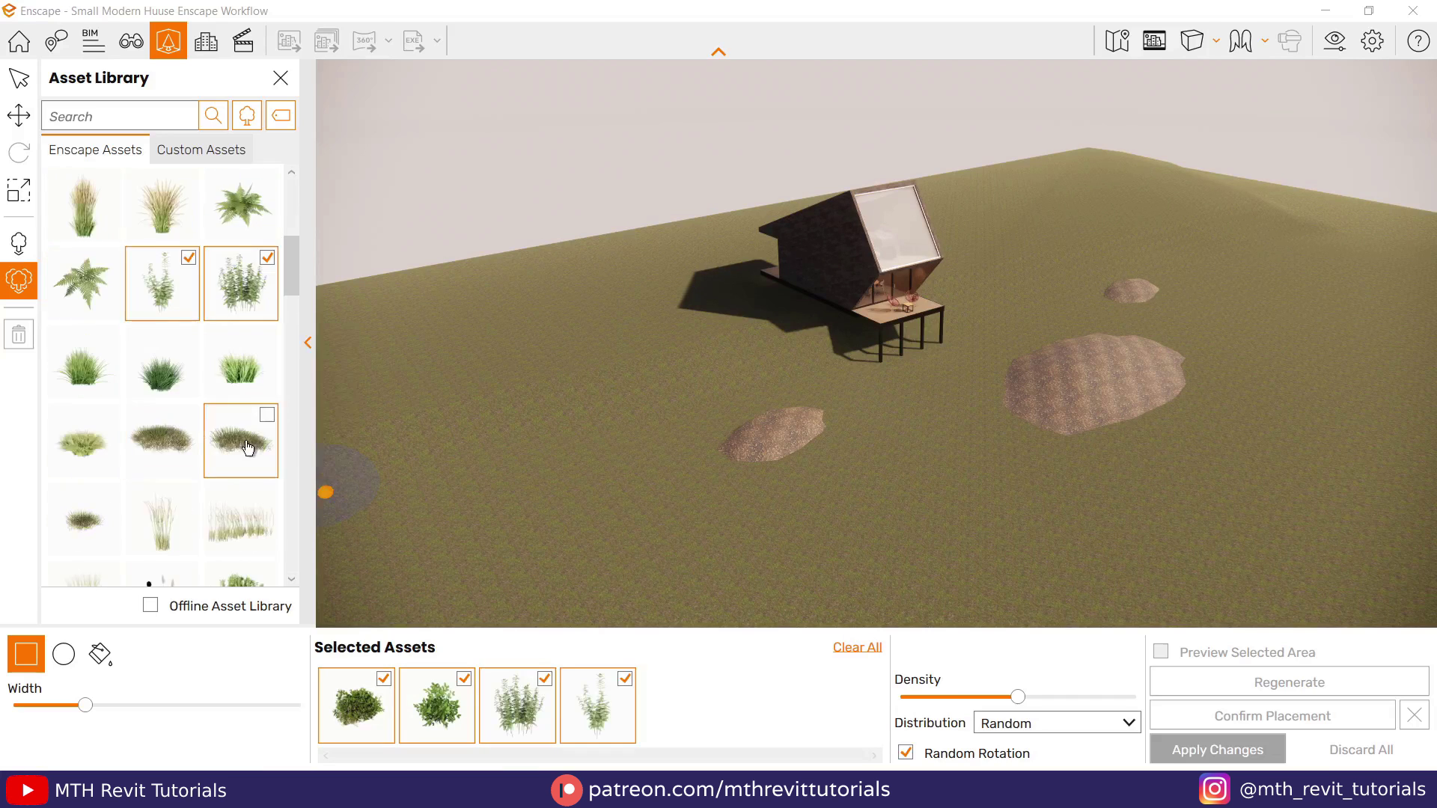
{"action": "scroll", "coordinate": [197, 391], "scroll_direction": "down", "scroll_amount": 2}
{"action": "scroll", "coordinate": [264, 468], "scroll_direction": "down", "scroll_amount": 4}
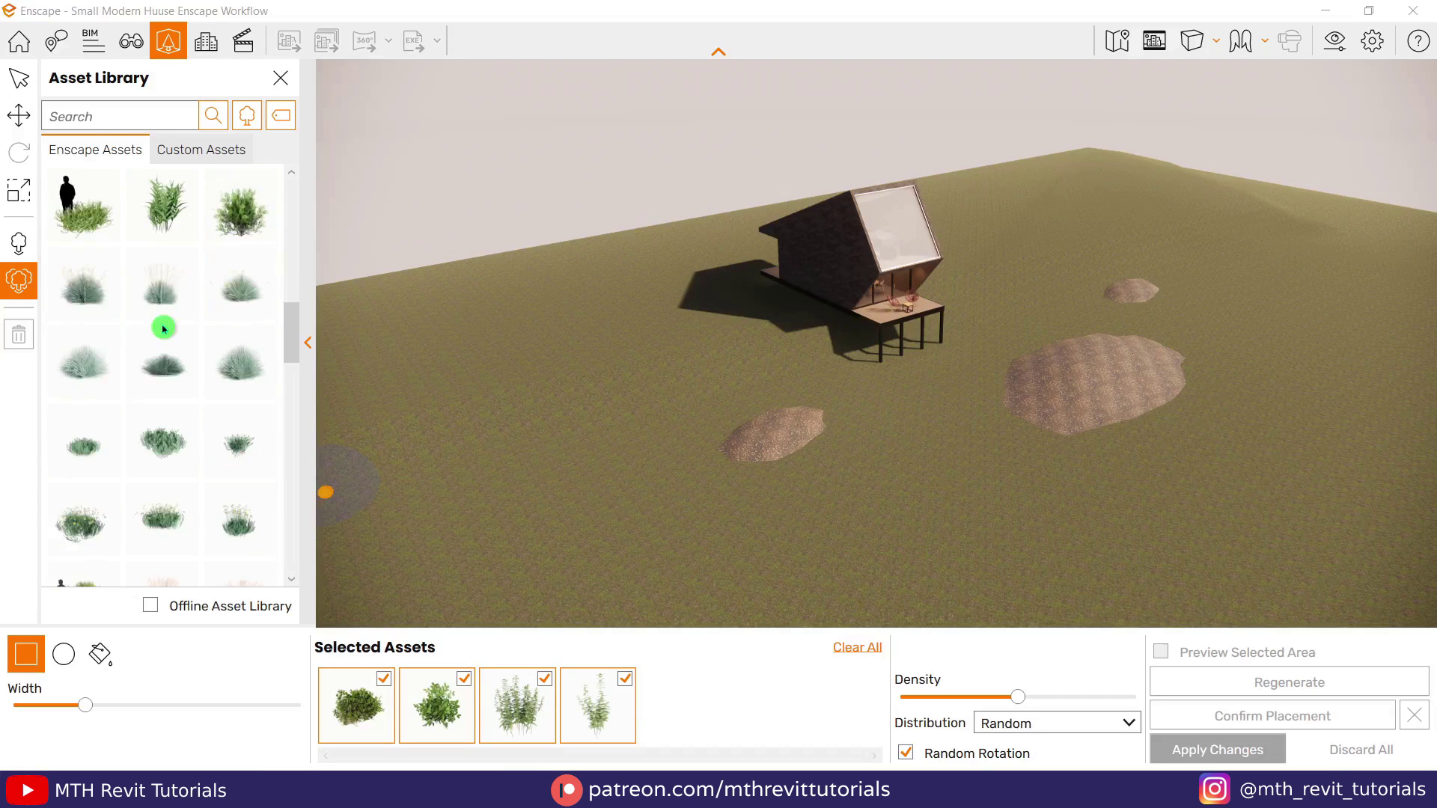
{"action": "scroll", "coordinate": [179, 371], "scroll_direction": "down", "scroll_amount": 4}
{"action": "left_click", "coordinate": [166, 436]}
{"action": "scroll", "coordinate": [187, 433], "scroll_direction": "up", "scroll_amount": 10}
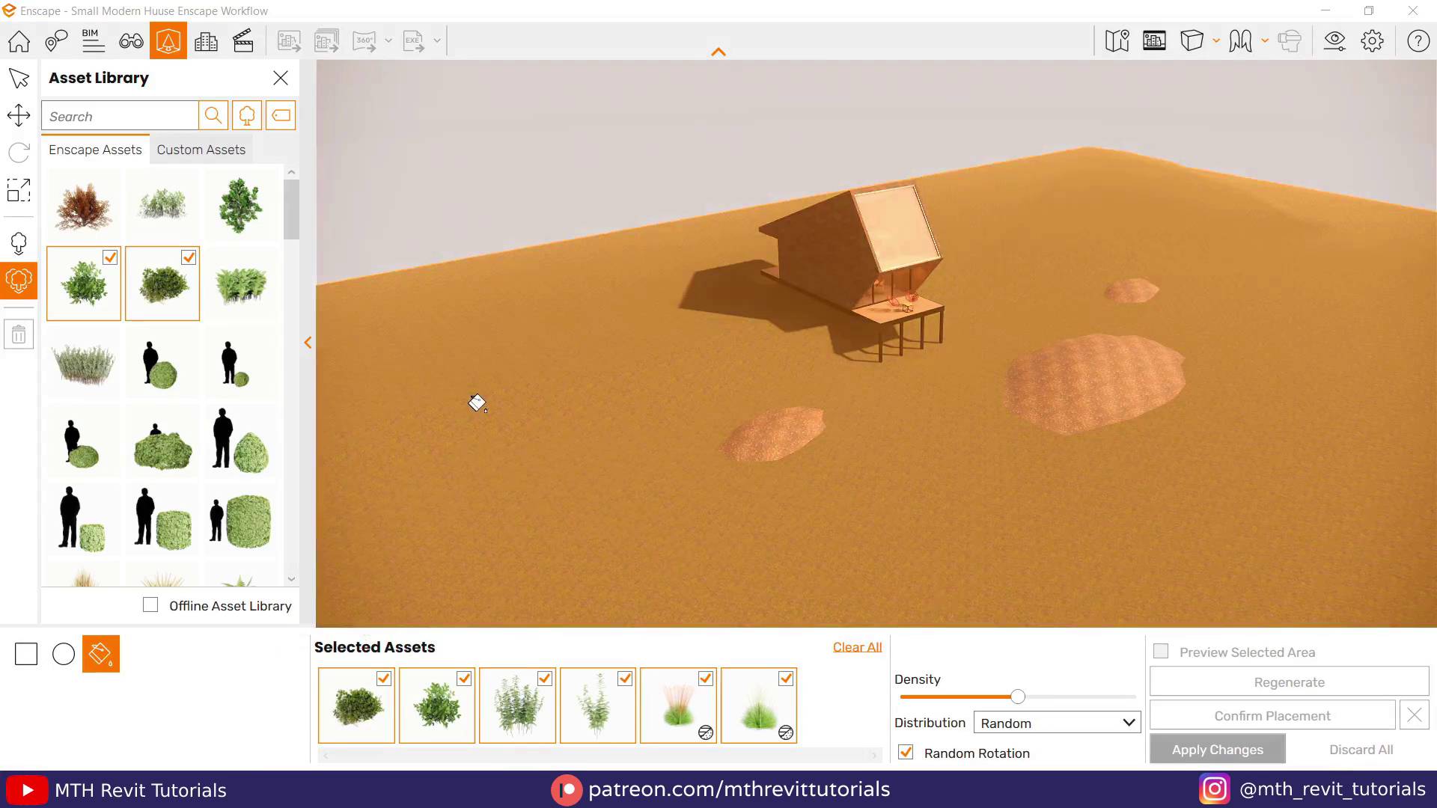
Step: Fill the terrain with the selected plants in Random distribution, raise the density, confirm the placement and apply the changes
{"action": "left_click", "coordinate": [477, 404]}
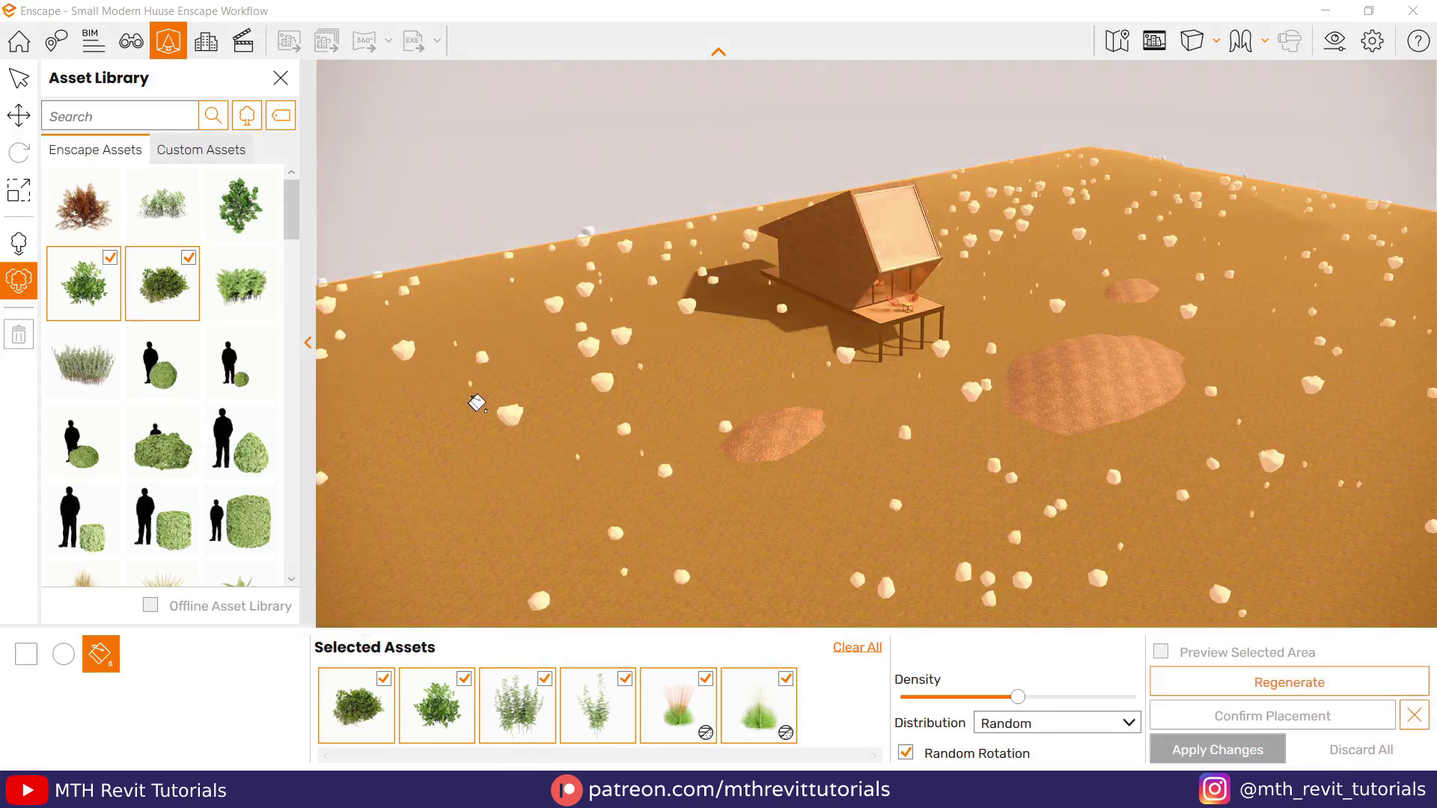
{"action": "left_click_drag", "start_coordinate": [1058, 703], "coordinate": [1075, 702]}
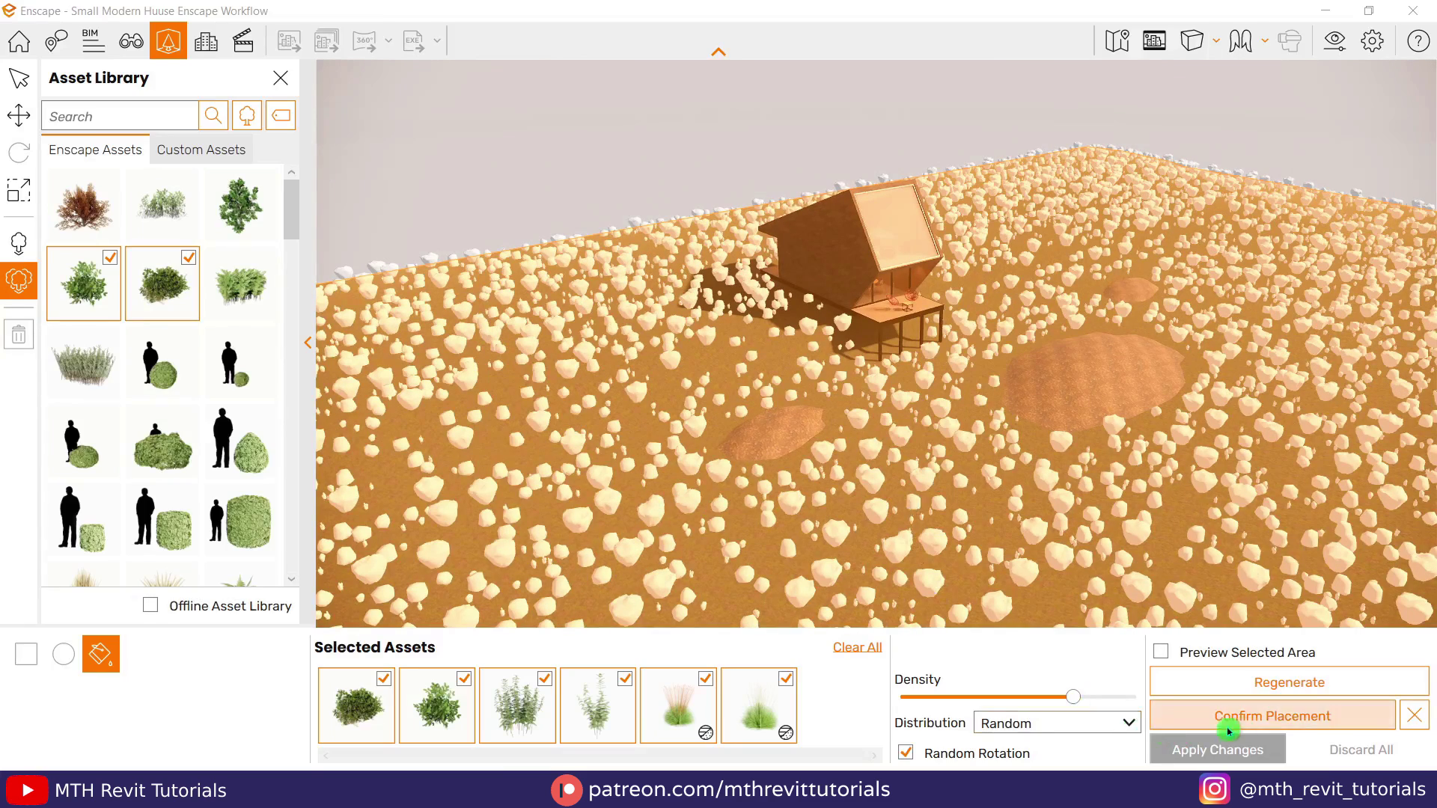
{"action": "left_click", "coordinate": [1231, 719]}
{"action": "left_click", "coordinate": [1232, 753]}
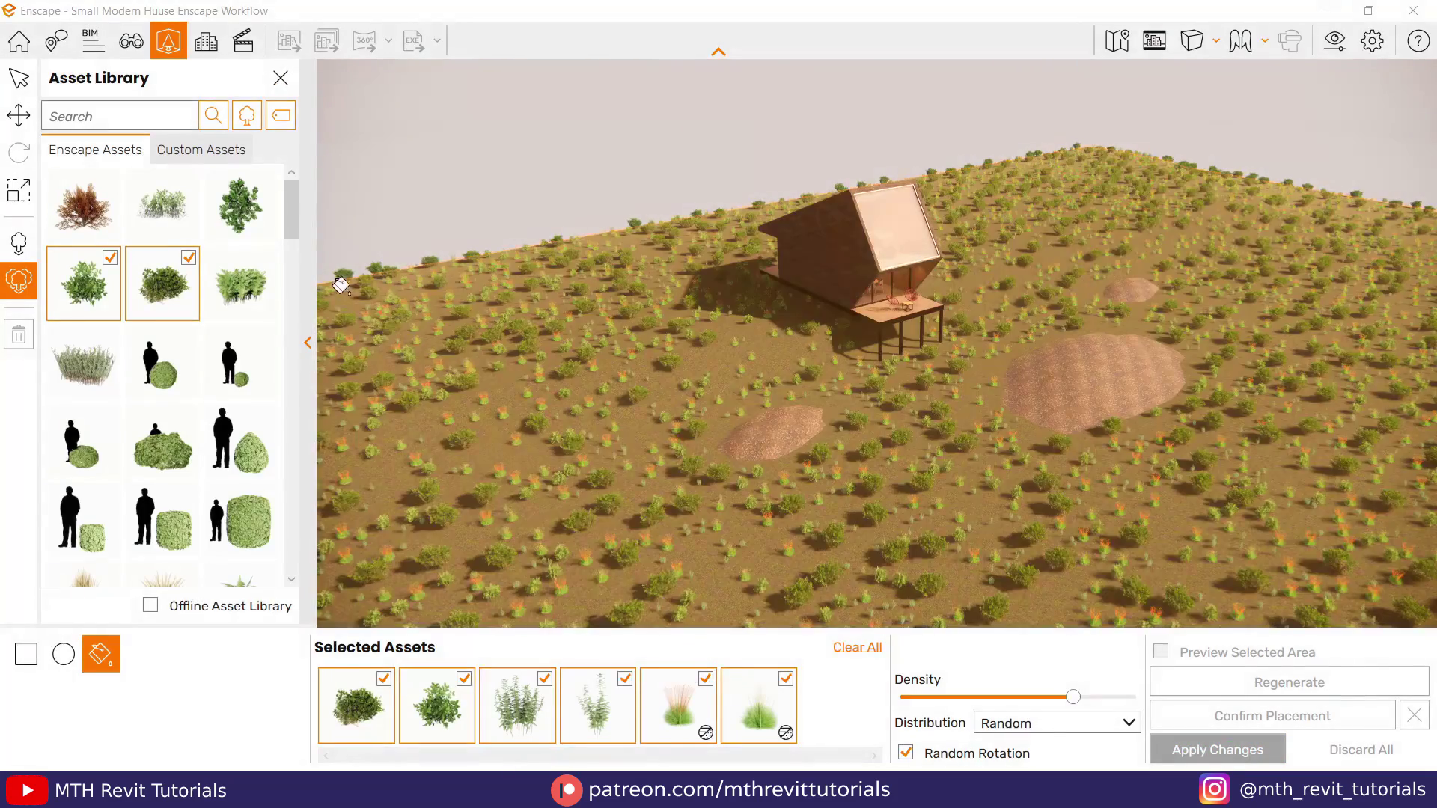
{"action": "left_click", "coordinate": [282, 81]}
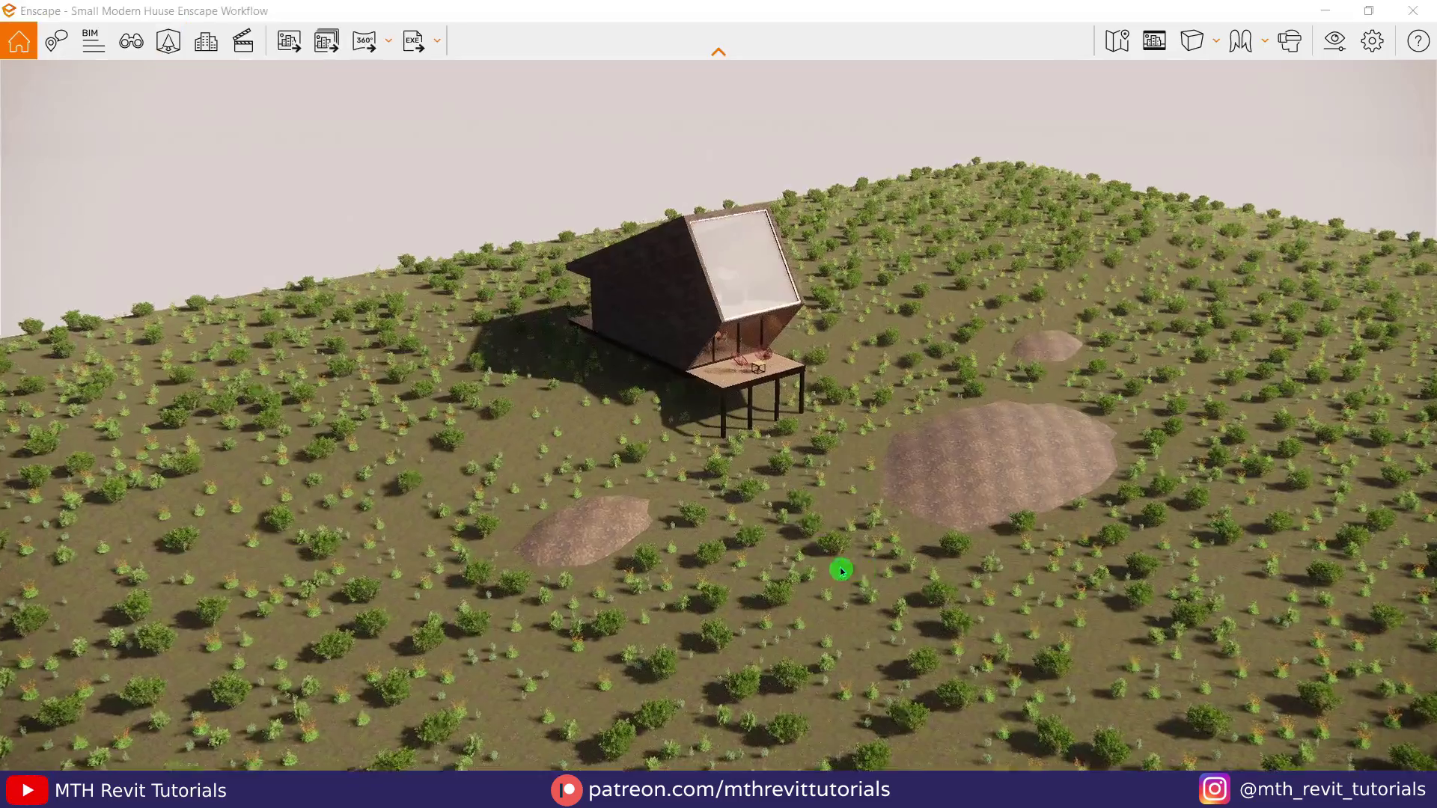
Step: Switch to Revit, open the Site plan, and rehost the plants inside the large mound to its topography surface
{"action": "scroll", "coordinate": [831, 572], "scroll_direction": "up", "scroll_amount": 5}
{"action": "left_click_drag", "start_coordinate": [808, 570], "coordinate": [861, 570]}
{"action": "scroll", "coordinate": [781, 555], "scroll_direction": "down", "scroll_amount": 5}
{"action": "left_click", "coordinate": [435, 692]}
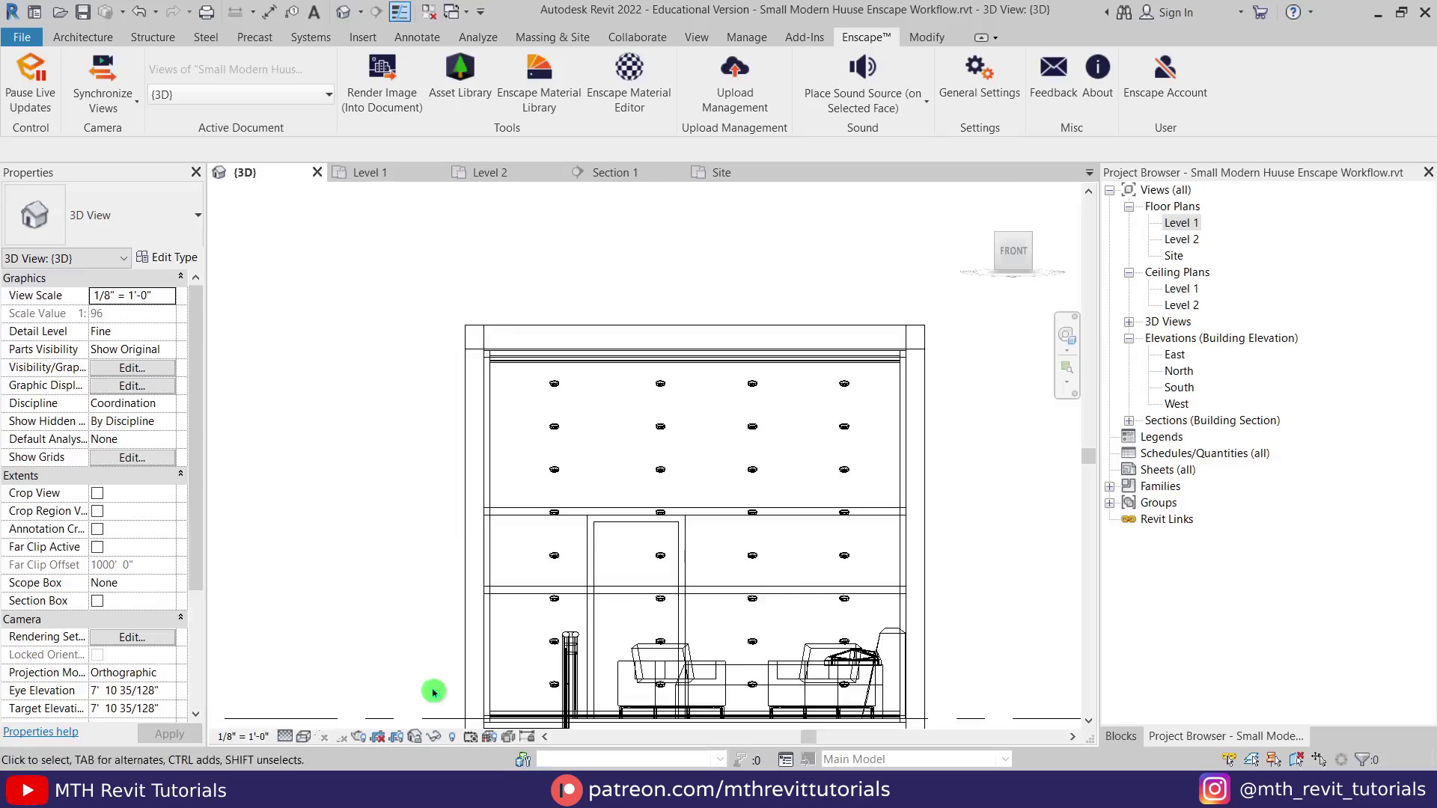
{"action": "double_click", "coordinate": [1173, 255]}
{"action": "left_click_drag", "start_coordinate": [981, 367], "coordinate": [683, 527]}
{"action": "middle_click_drag", "start_coordinate": [482, 299], "coordinate": [431, 302]}
{"action": "left_click", "coordinate": [760, 93]}
{"action": "left_click", "coordinate": [671, 340]}
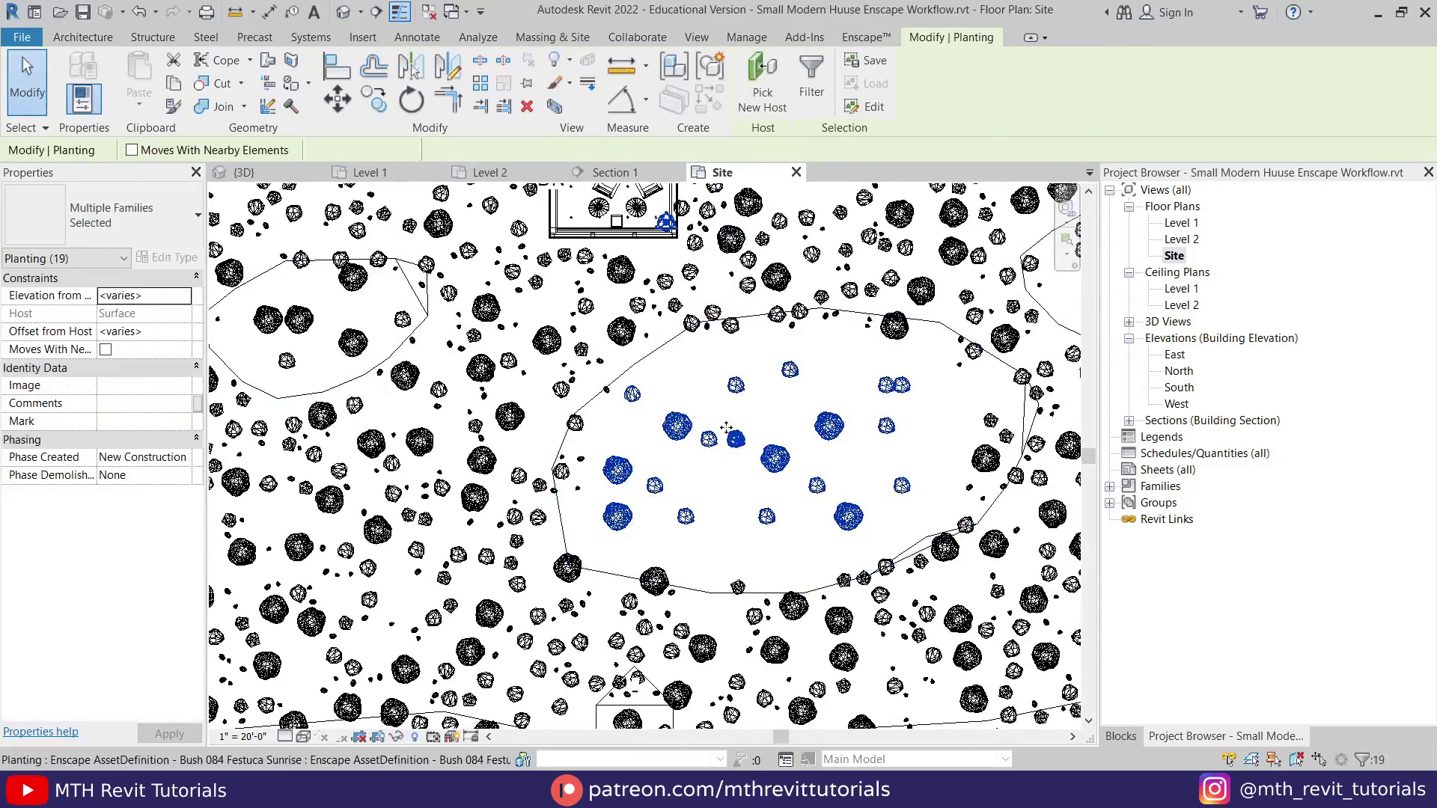
Step: Select the eight plants inside the small mound beyond the large one and rehost them to its surface
{"action": "middle_click_drag", "start_coordinate": [824, 389], "coordinate": [196, 567]}
{"action": "left_click", "coordinate": [600, 382]}
{"action": "scroll", "coordinate": [526, 382], "scroll_direction": "up", "scroll_amount": 1}
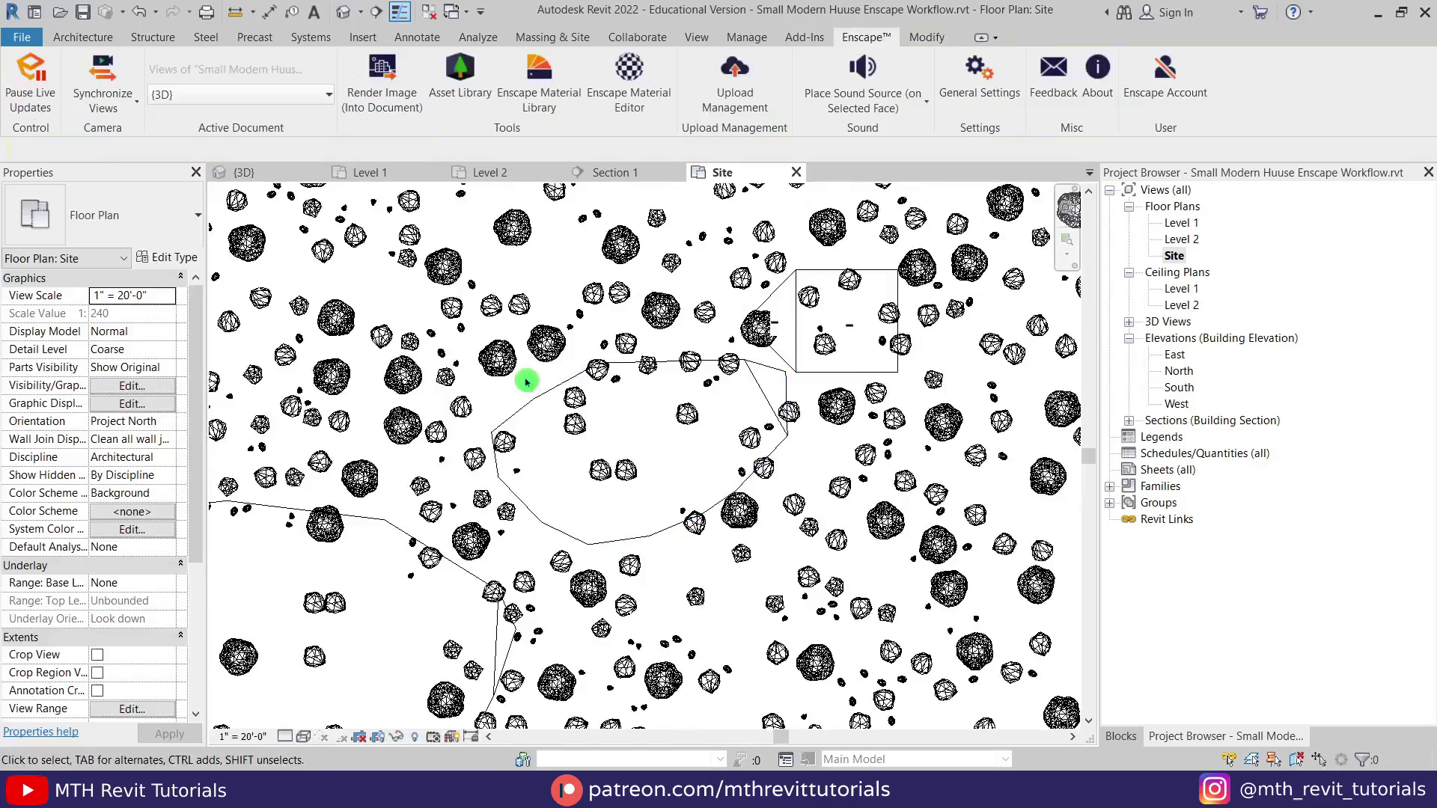
{"action": "left_click_drag", "start_coordinate": [739, 357], "coordinate": [739, 357]}
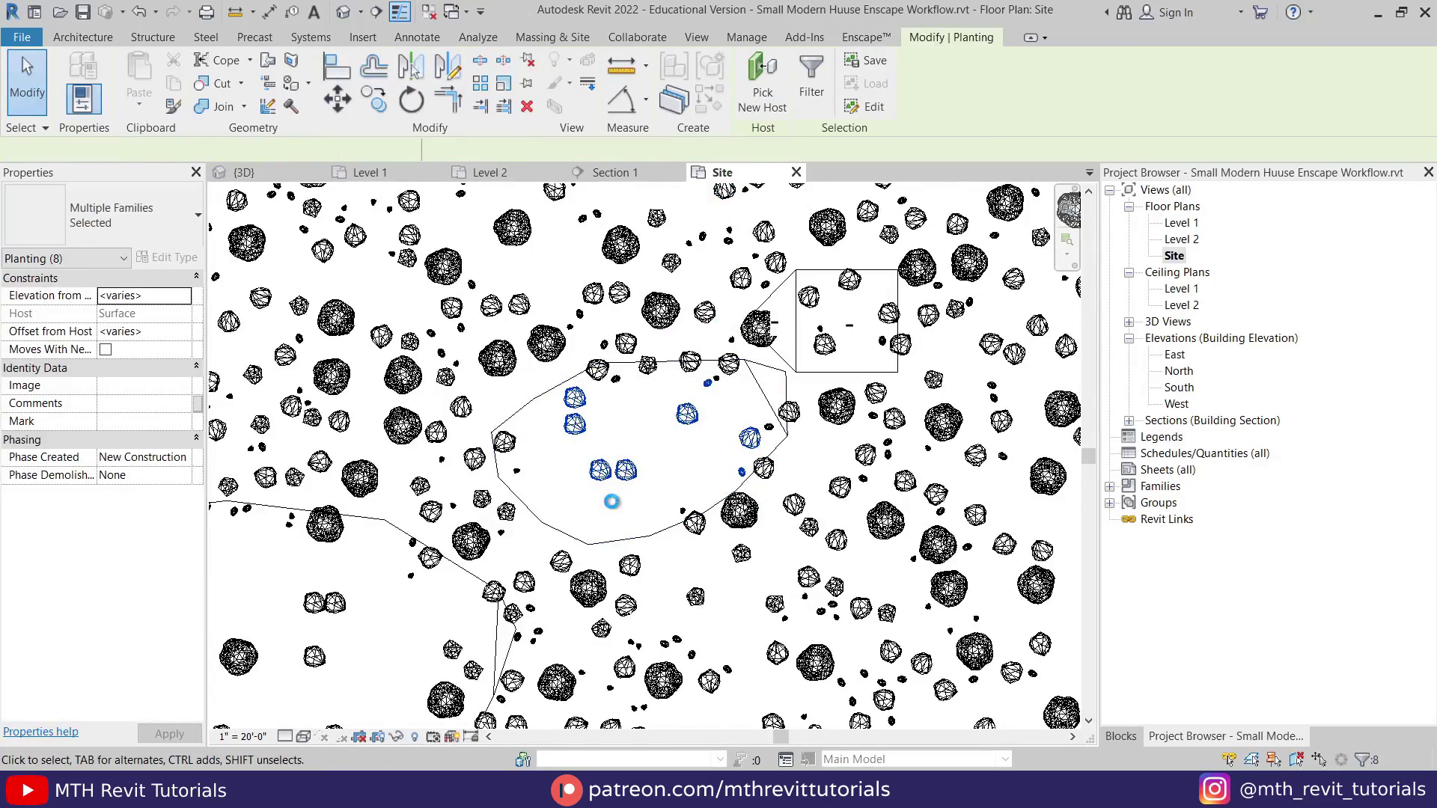
{"action": "left_click", "coordinate": [613, 503]}
Step: Select the plants inside the mound on the other side of the large one and rehost them to its surface
{"action": "middle_click_drag", "start_coordinate": [337, 550], "coordinate": [1303, 479]}
{"action": "scroll", "coordinate": [434, 357], "scroll_direction": "up", "scroll_amount": 1}
{"action": "left_click_drag", "start_coordinate": [431, 357], "coordinate": [642, 483]}
{"action": "left_click_drag", "start_coordinate": [729, 519], "coordinate": [738, 529]}
{"action": "key", "text": "Escape"}
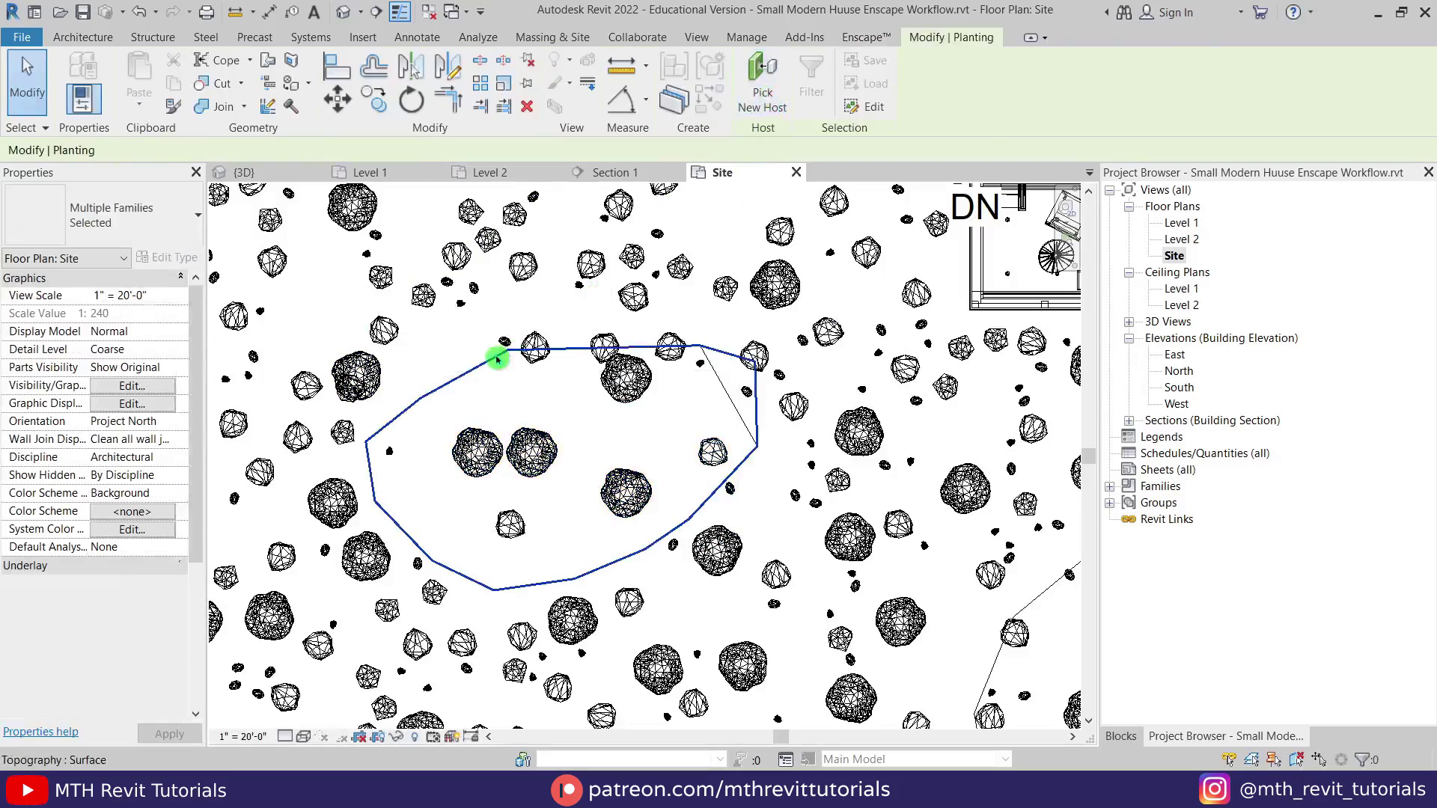
{"action": "left_click", "coordinate": [552, 459]}
Step: Switch to Enscape and examine the plants on the mounds around the house
{"action": "left_click", "coordinate": [525, 791]}
{"action": "left_click", "coordinate": [624, 701]}
{"action": "left_click_drag", "start_coordinate": [827, 485], "coordinate": [920, 438]}
{"action": "scroll", "coordinate": [919, 438], "scroll_direction": "up", "scroll_amount": 5}
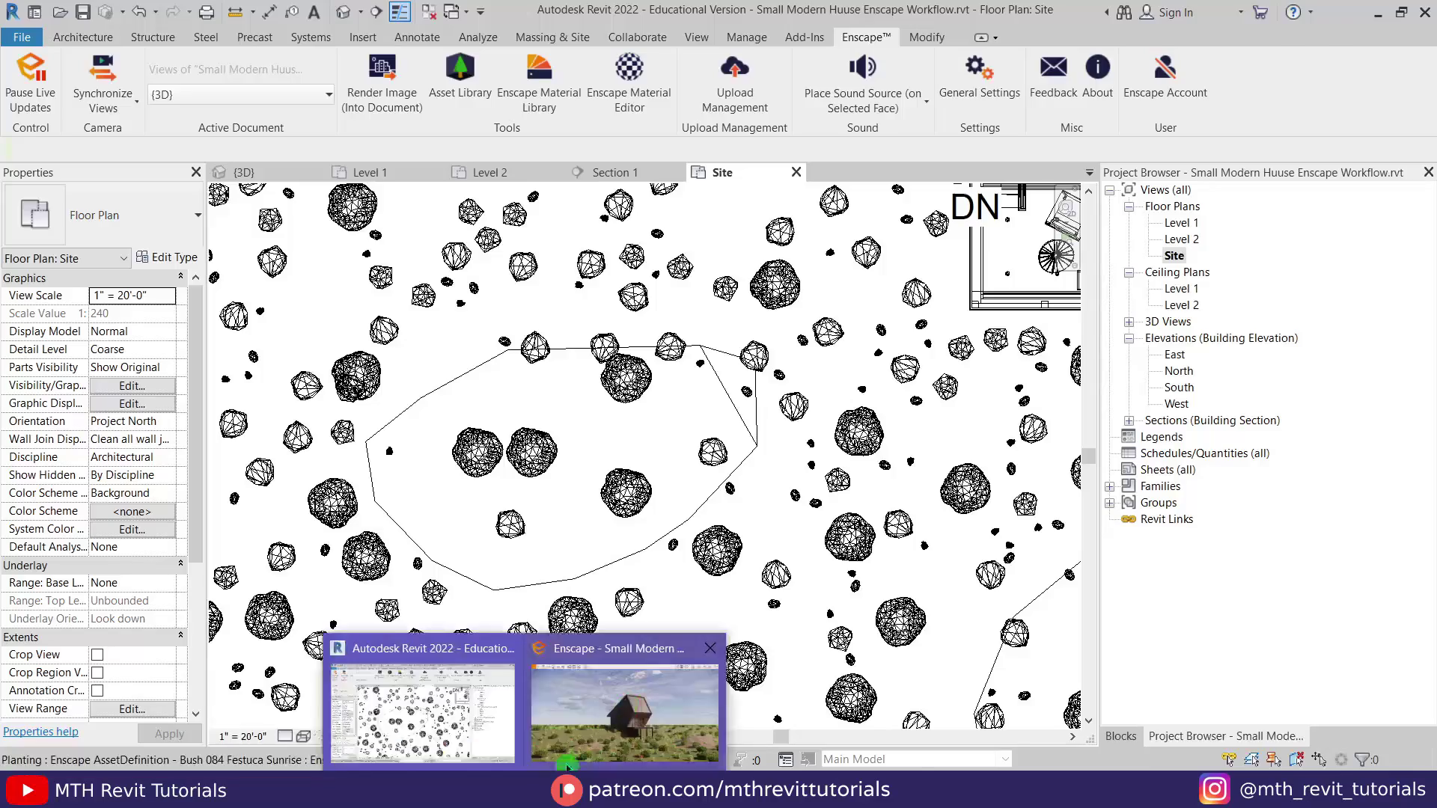
Step: Switch to Enscape and try to scatter Coniferous Tree 013: Pine in a strip across the full terrain behind the house
{"action": "left_click", "coordinate": [204, 98]}
{"action": "left_click", "coordinate": [19, 281]}
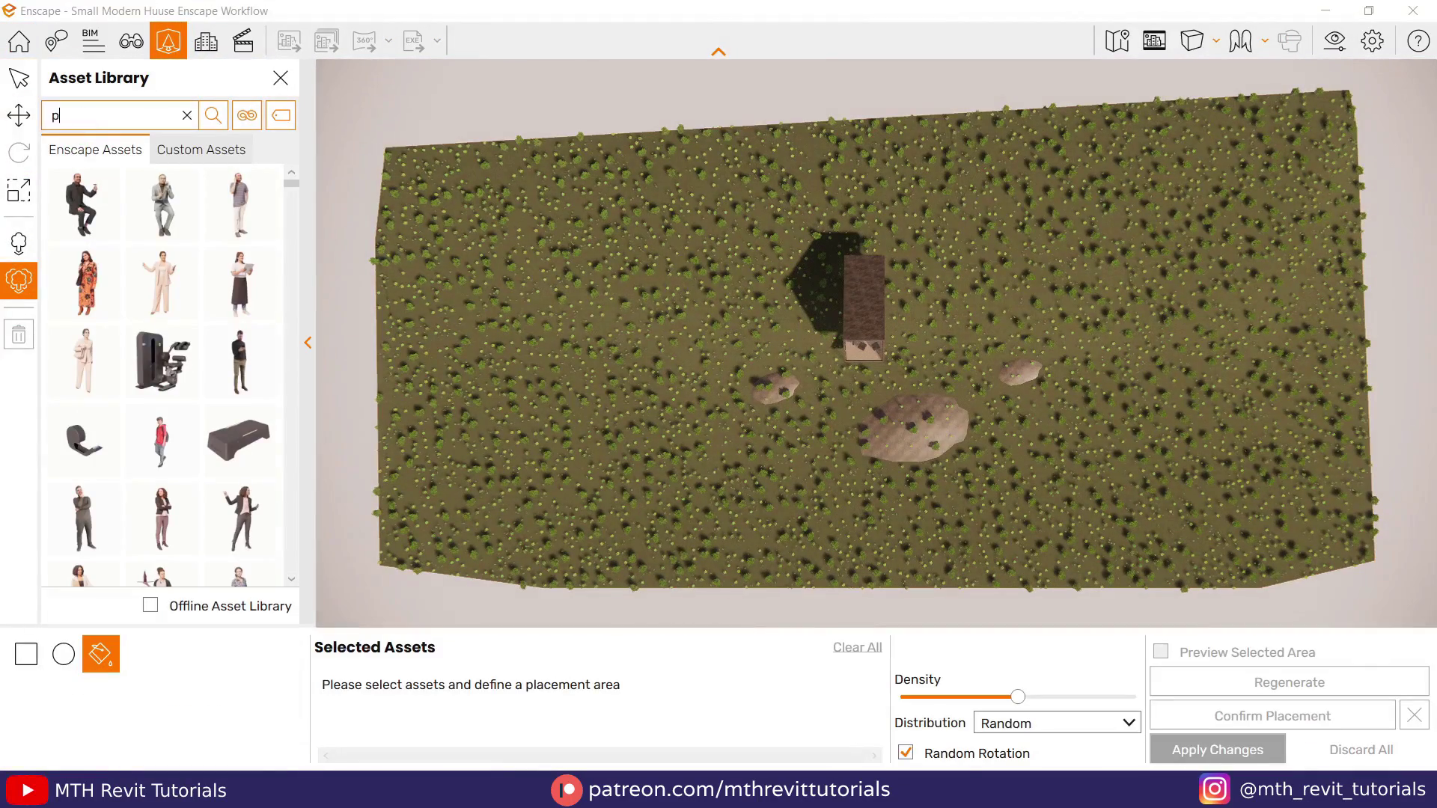
{"action": "type", "text": "pine"}
{"action": "key", "text": "Return"}
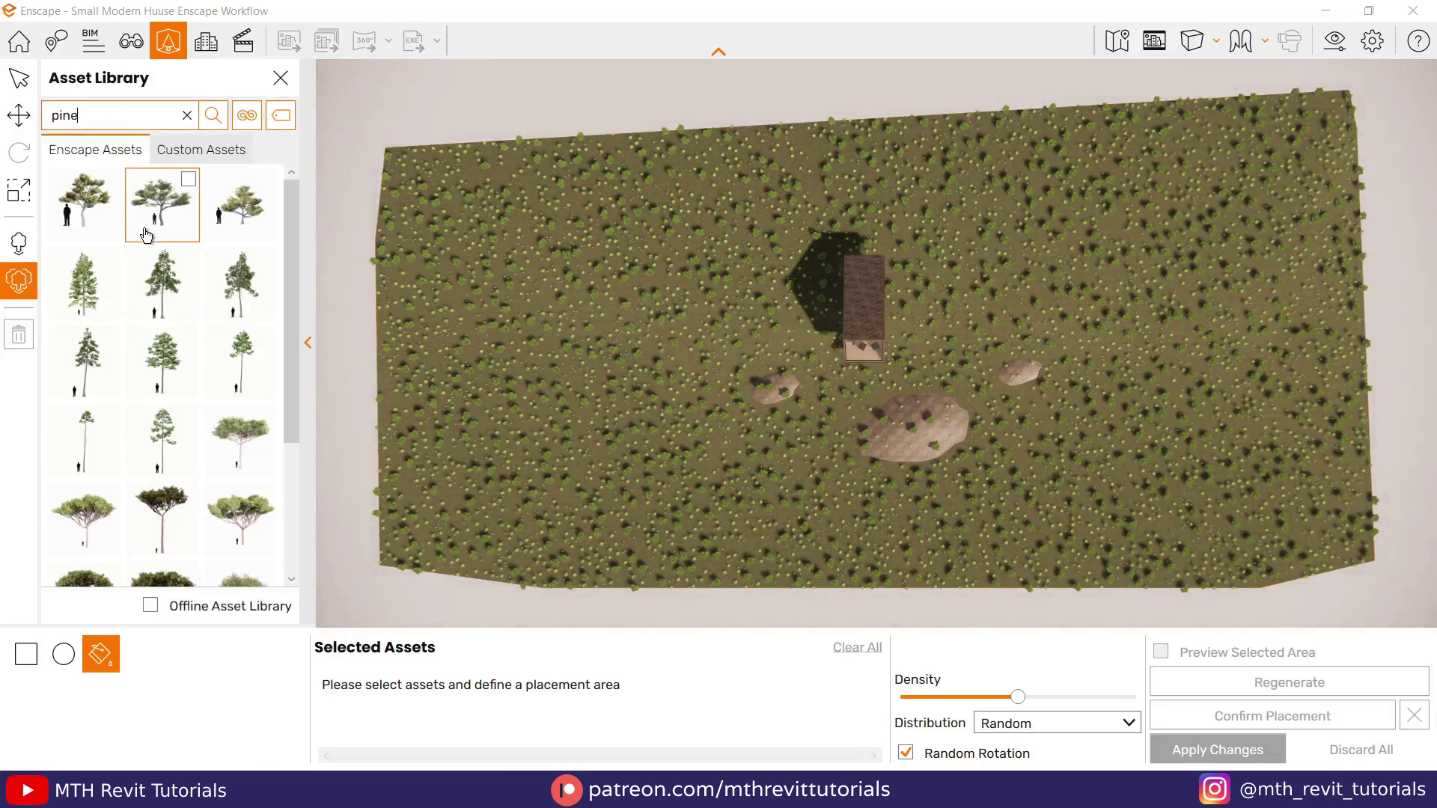
{"action": "left_click", "coordinate": [189, 444]}
{"action": "left_click", "coordinate": [26, 654]}
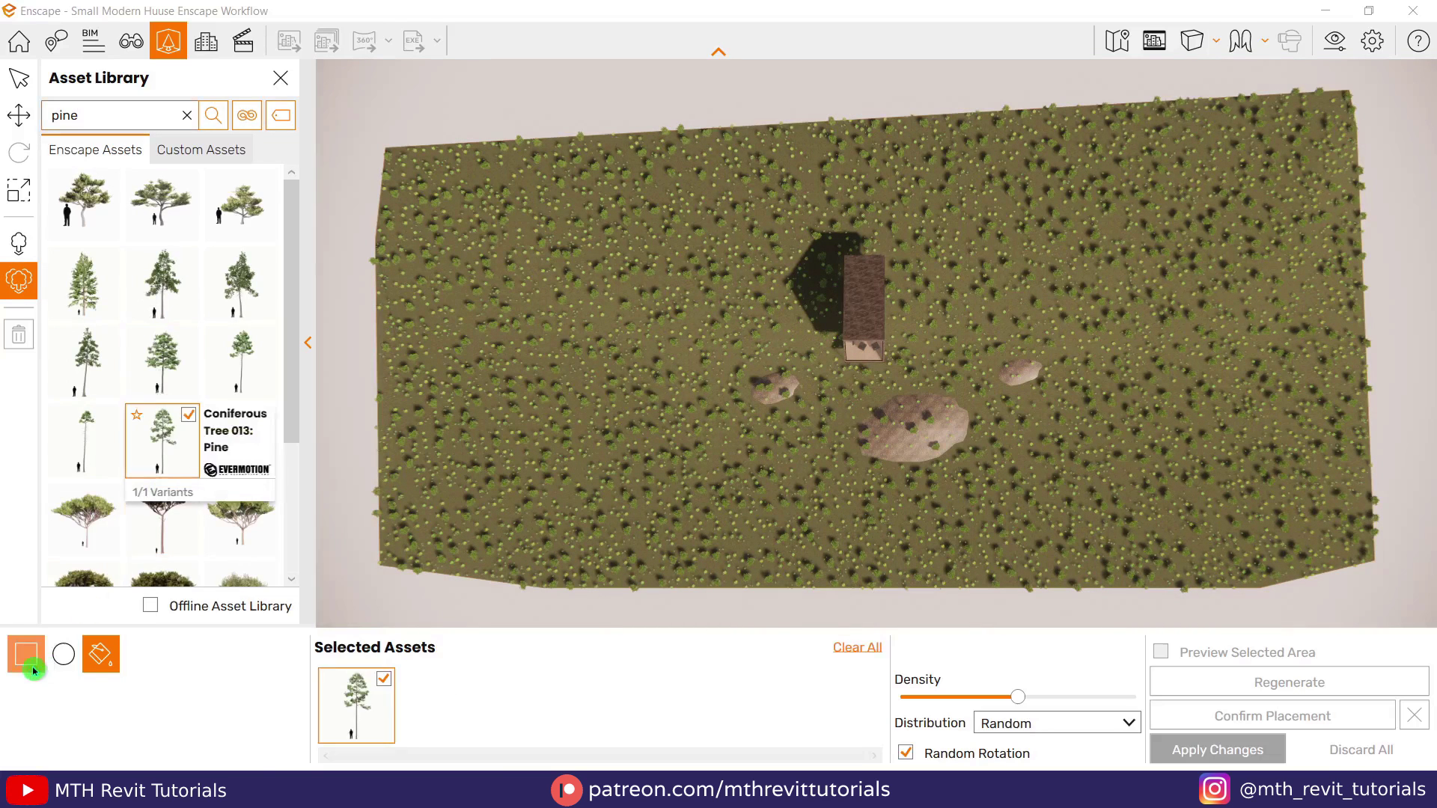
{"action": "left_click", "coordinate": [381, 190]}
{"action": "left_click", "coordinate": [1353, 185]}
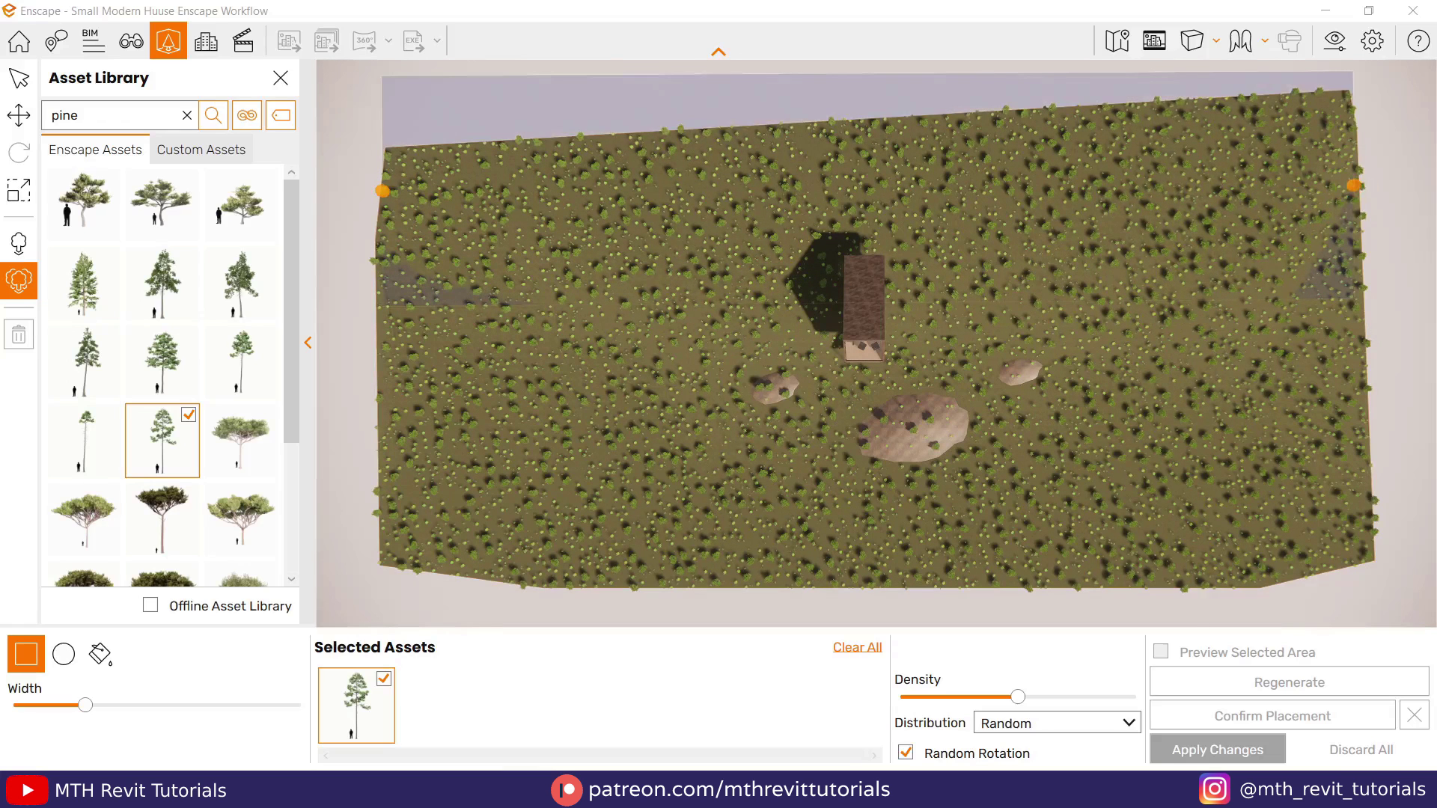
{"action": "left_click", "coordinate": [1354, 187]}
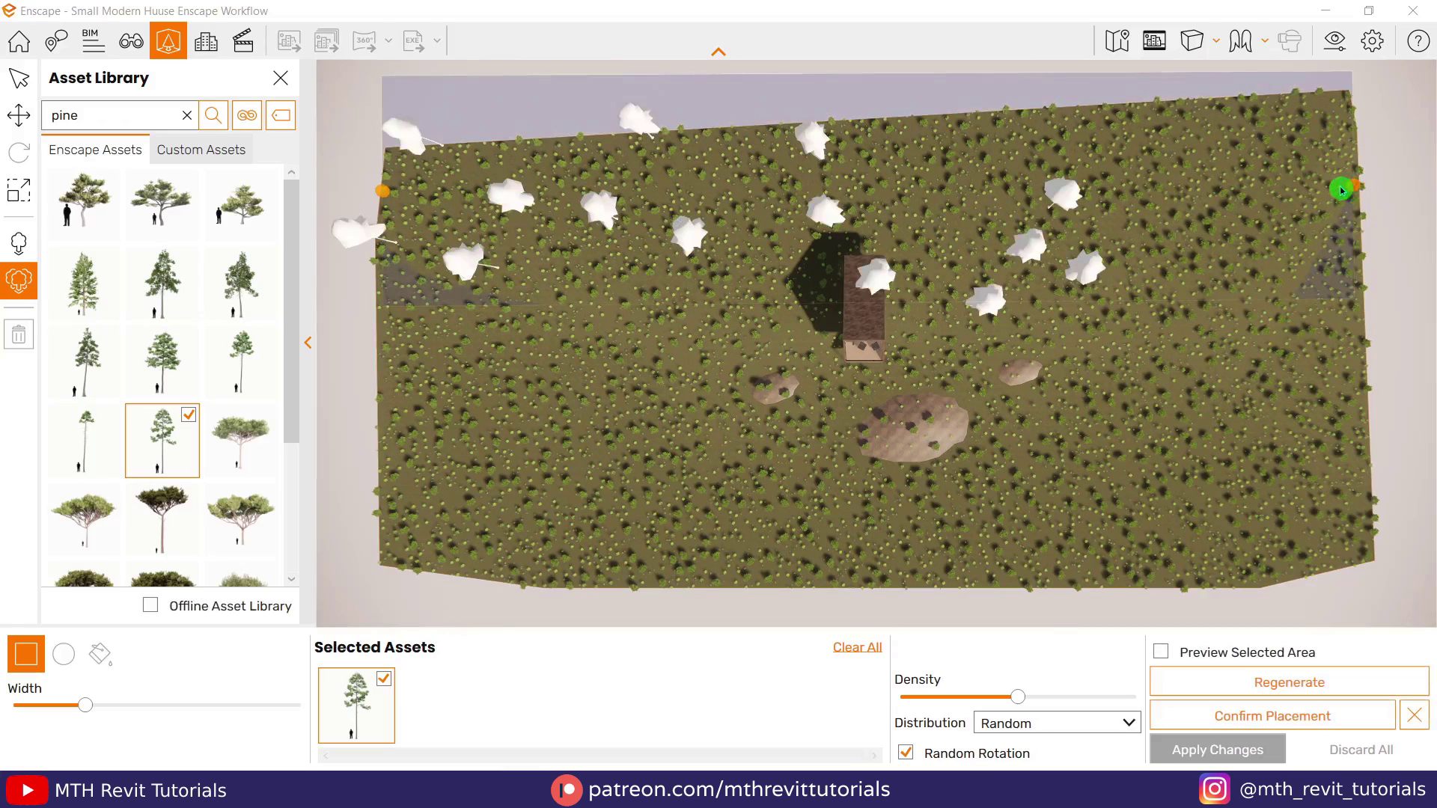
Step: Try higher and lower densities and a narrower width for the pine placement strip
{"action": "left_click_drag", "start_coordinate": [1020, 715], "coordinate": [1099, 704]}
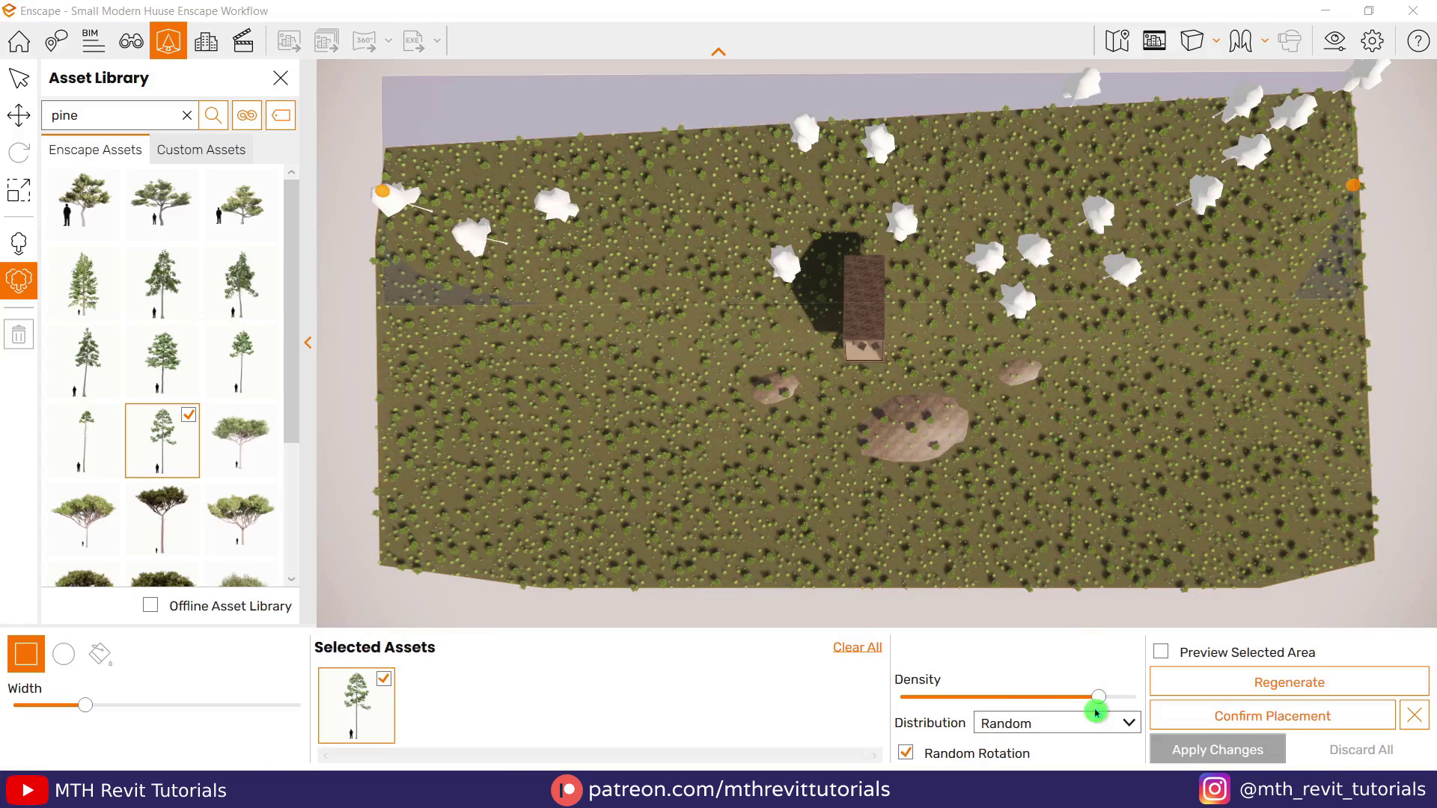
{"action": "left_click_drag", "start_coordinate": [1099, 703], "coordinate": [990, 699]}
{"action": "mouse_move", "coordinate": [85, 706]}
{"action": "left_mouse_down"}
{"action": "mouse_move", "coordinate": [41, 704]}
{"action": "mouse_move", "coordinate": [79, 709]}
{"action": "mouse_move", "coordinate": [63, 708]}
{"action": "left_mouse_up"}
{"action": "left_click_drag", "start_coordinate": [989, 703], "coordinate": [1015, 704]}
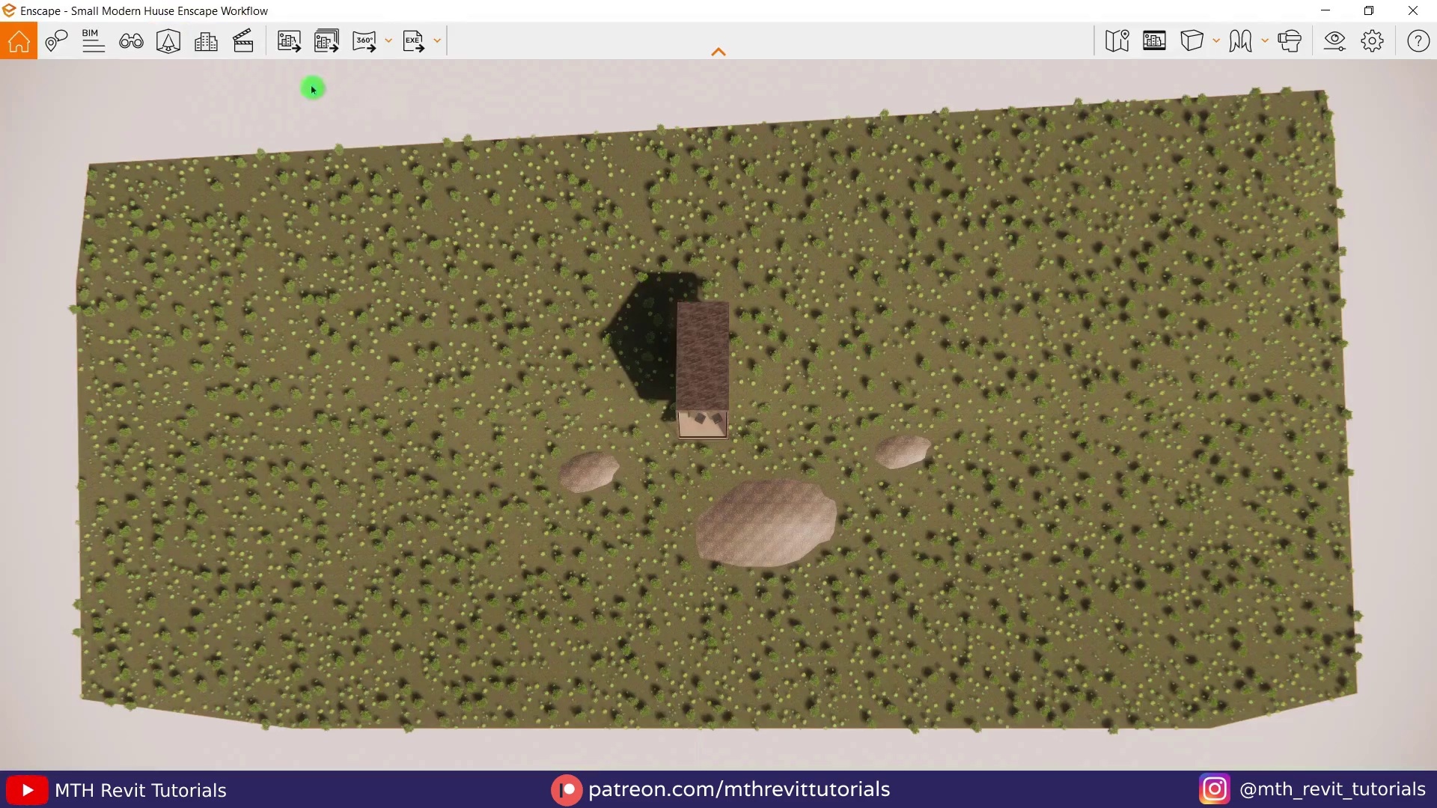
Step: Choose the Bamboo 001 Cane Group from the vegetation assets for multi-asset placement and define a strip across the terrain behind the house
{"action": "left_click", "coordinate": [171, 46]}
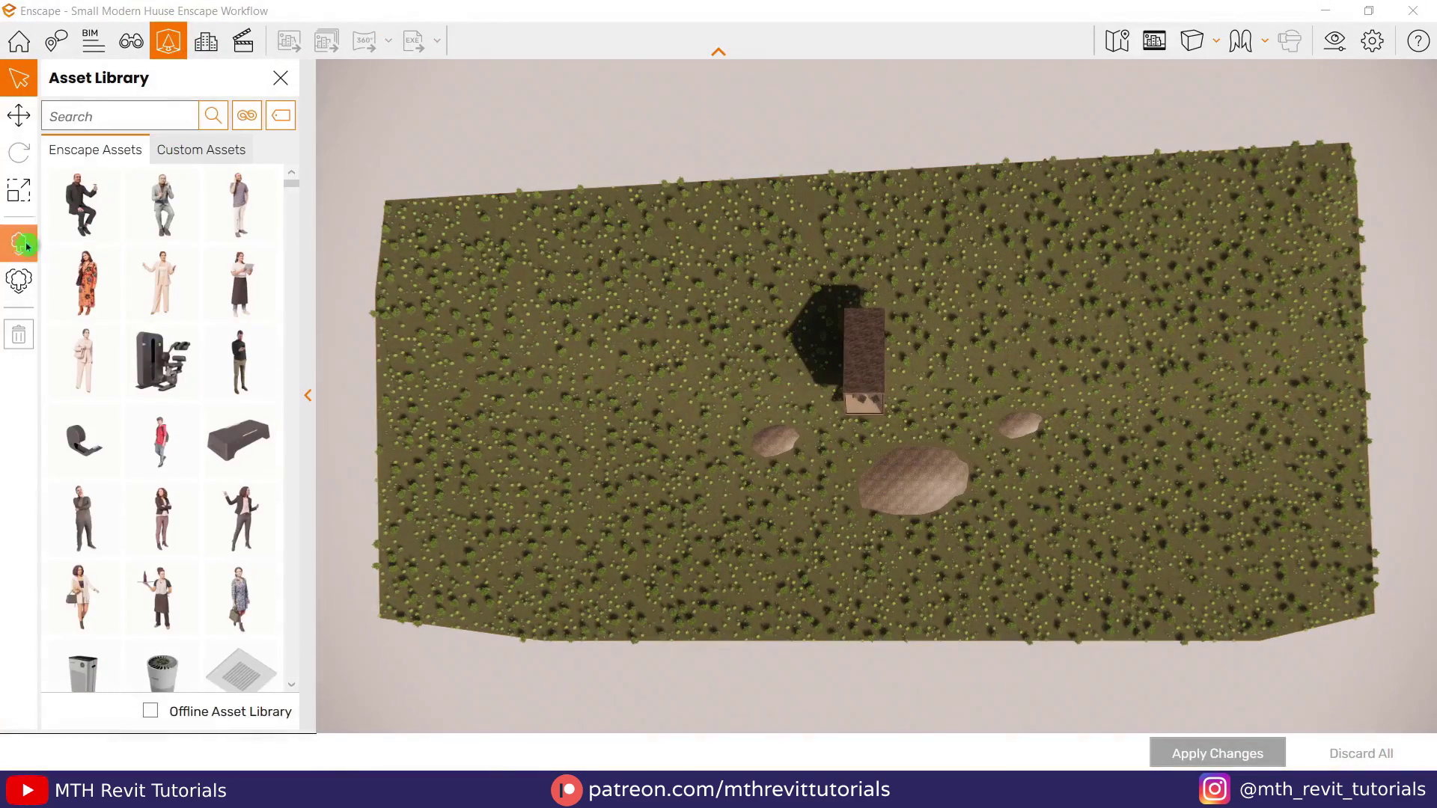
{"action": "left_click", "coordinate": [19, 280]}
{"action": "left_click", "coordinate": [247, 115]}
{"action": "left_click", "coordinate": [314, 490]}
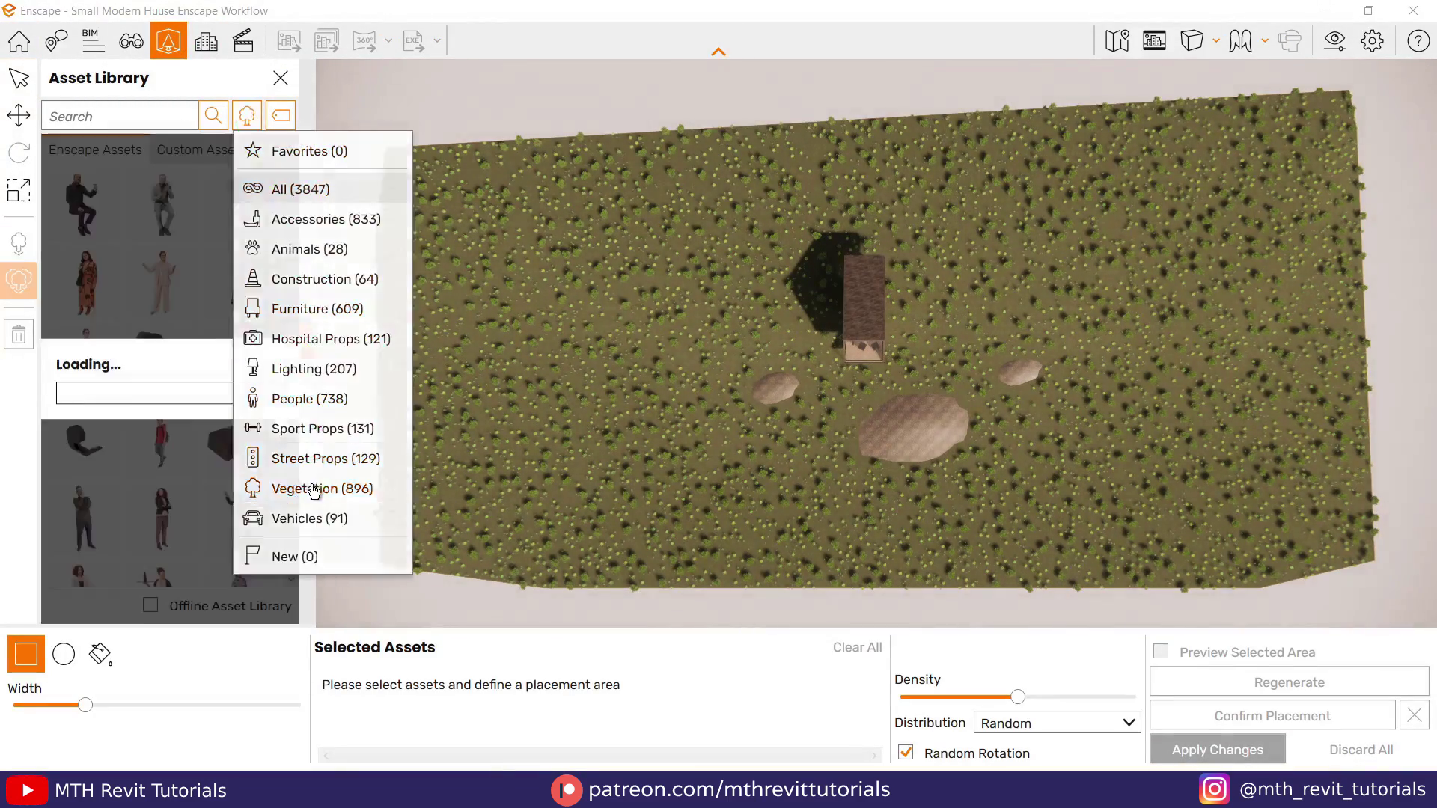
{"action": "left_click", "coordinate": [255, 202]}
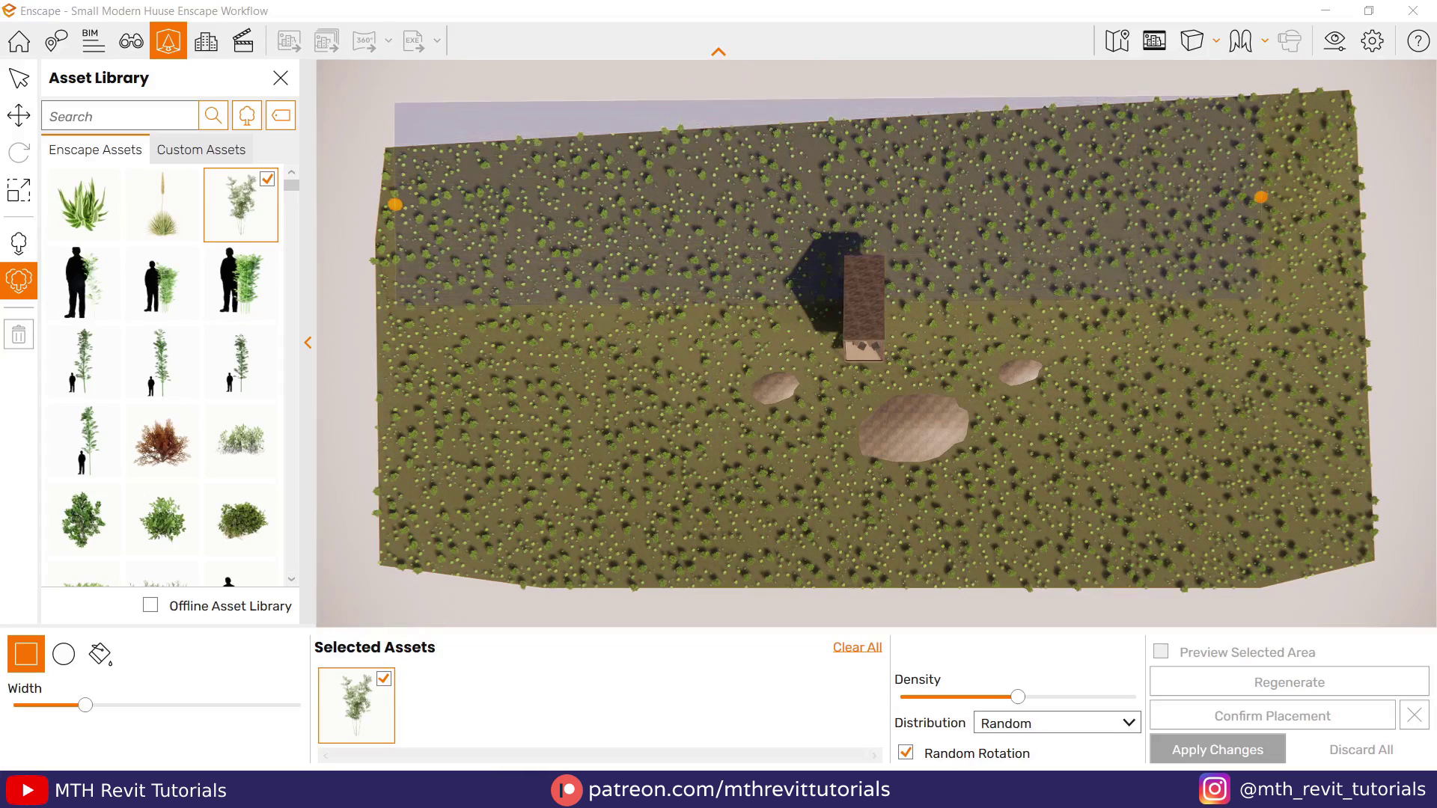
{"action": "left_click", "coordinate": [1334, 185]}
{"action": "left_click", "coordinate": [635, 429]}
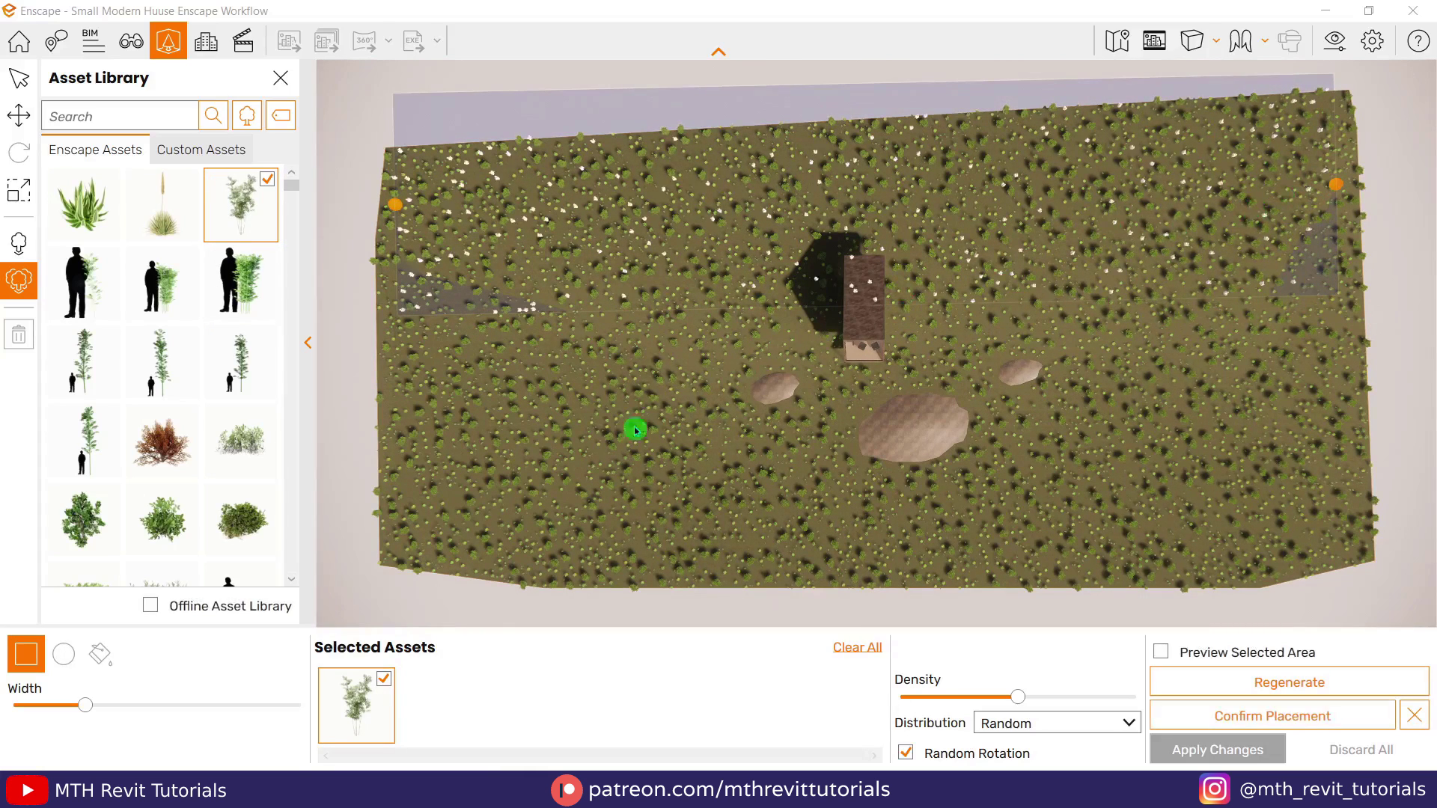
Step: Narrow the bamboo strip, increase its density, and apply the placement to the model
{"action": "left_click_drag", "start_coordinate": [86, 708], "coordinate": [51, 705]}
{"action": "left_click", "coordinate": [897, 220]}
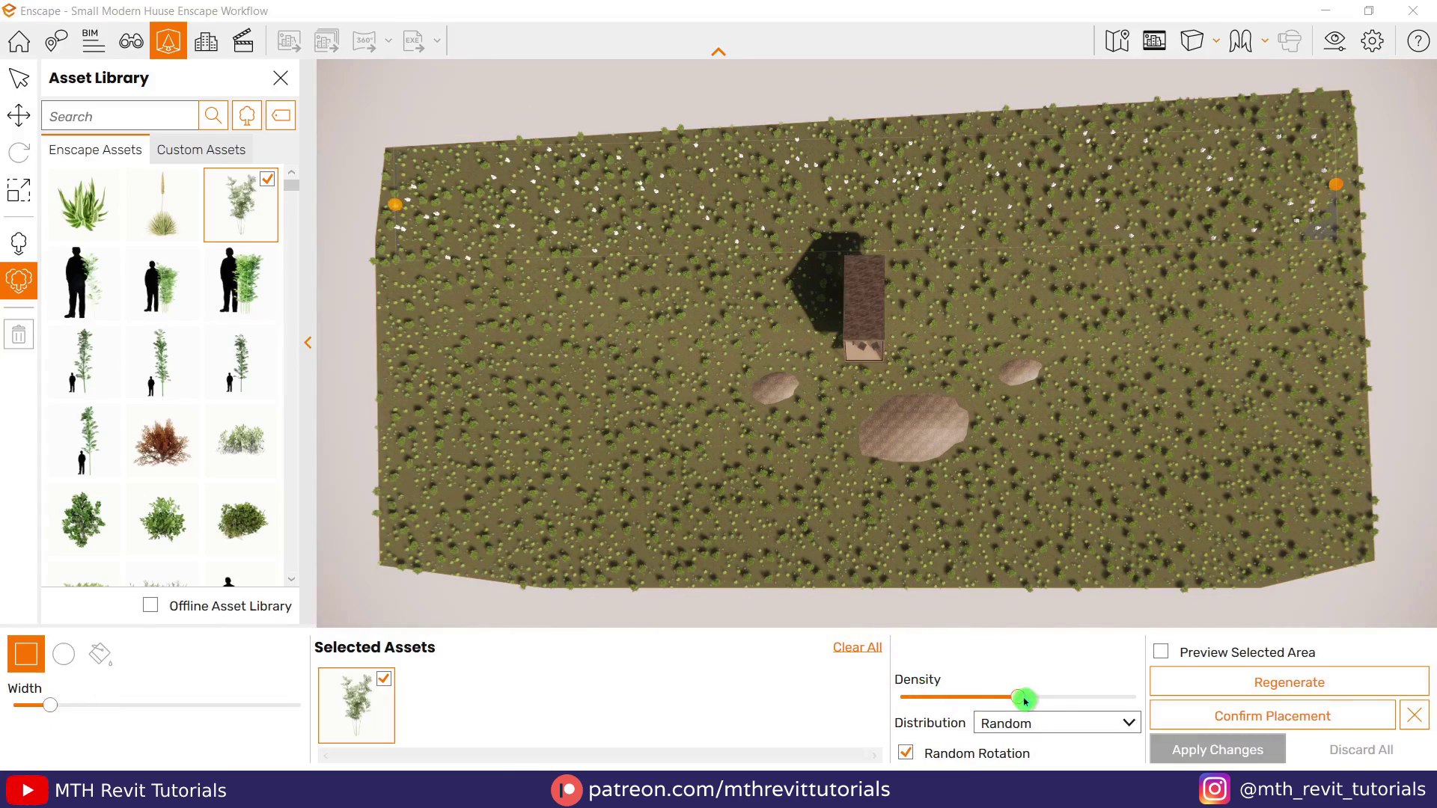
{"action": "left_click_drag", "start_coordinate": [1024, 700], "coordinate": [1057, 698]}
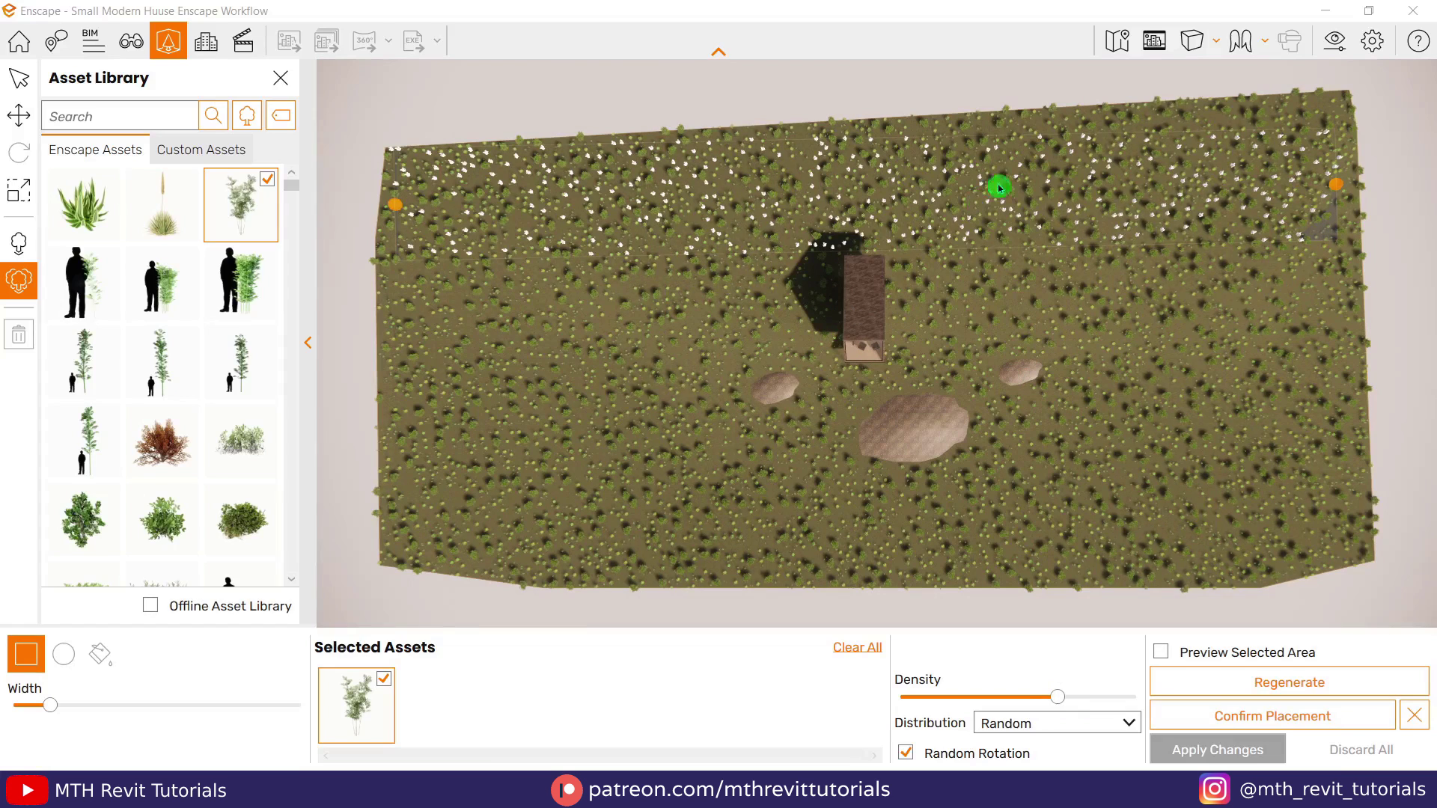
{"action": "left_click", "coordinate": [1181, 713]}
{"action": "left_click", "coordinate": [1189, 745]}
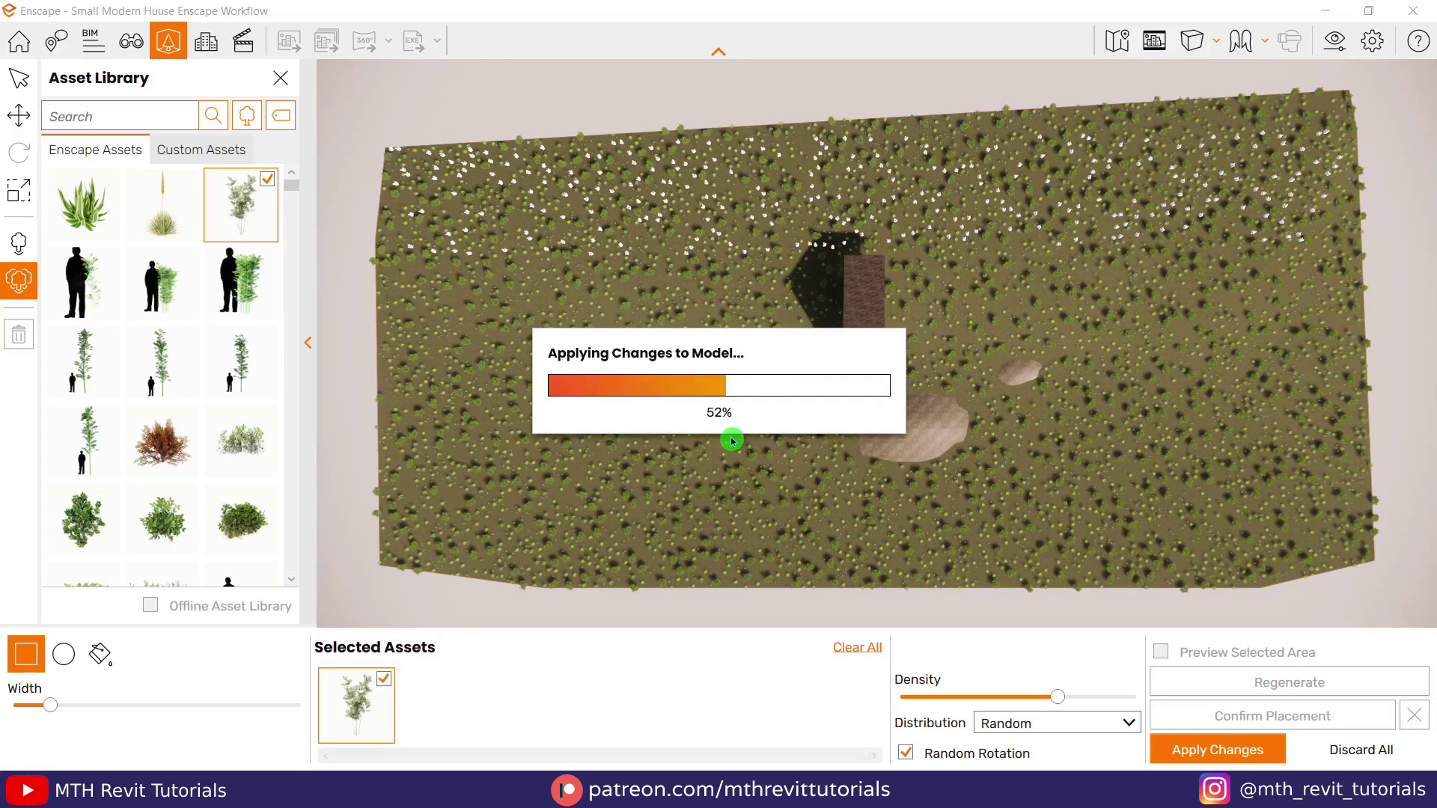
{"action": "left_click", "coordinate": [282, 80]}
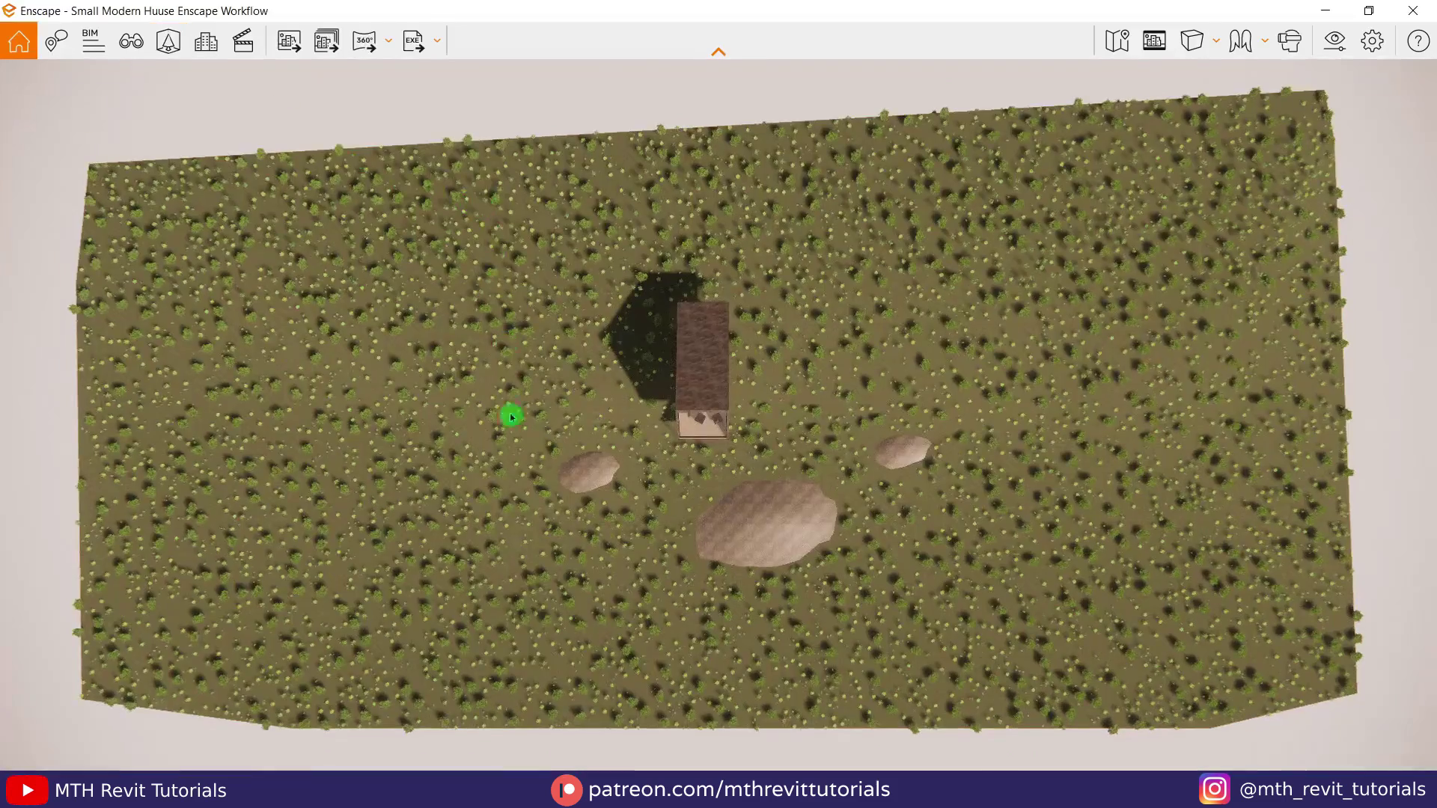
Step: Switch to Revit and pause the Enscape live updates
{"action": "mouse_move", "coordinate": [524, 792]}
{"action": "left_click", "coordinate": [479, 719]}
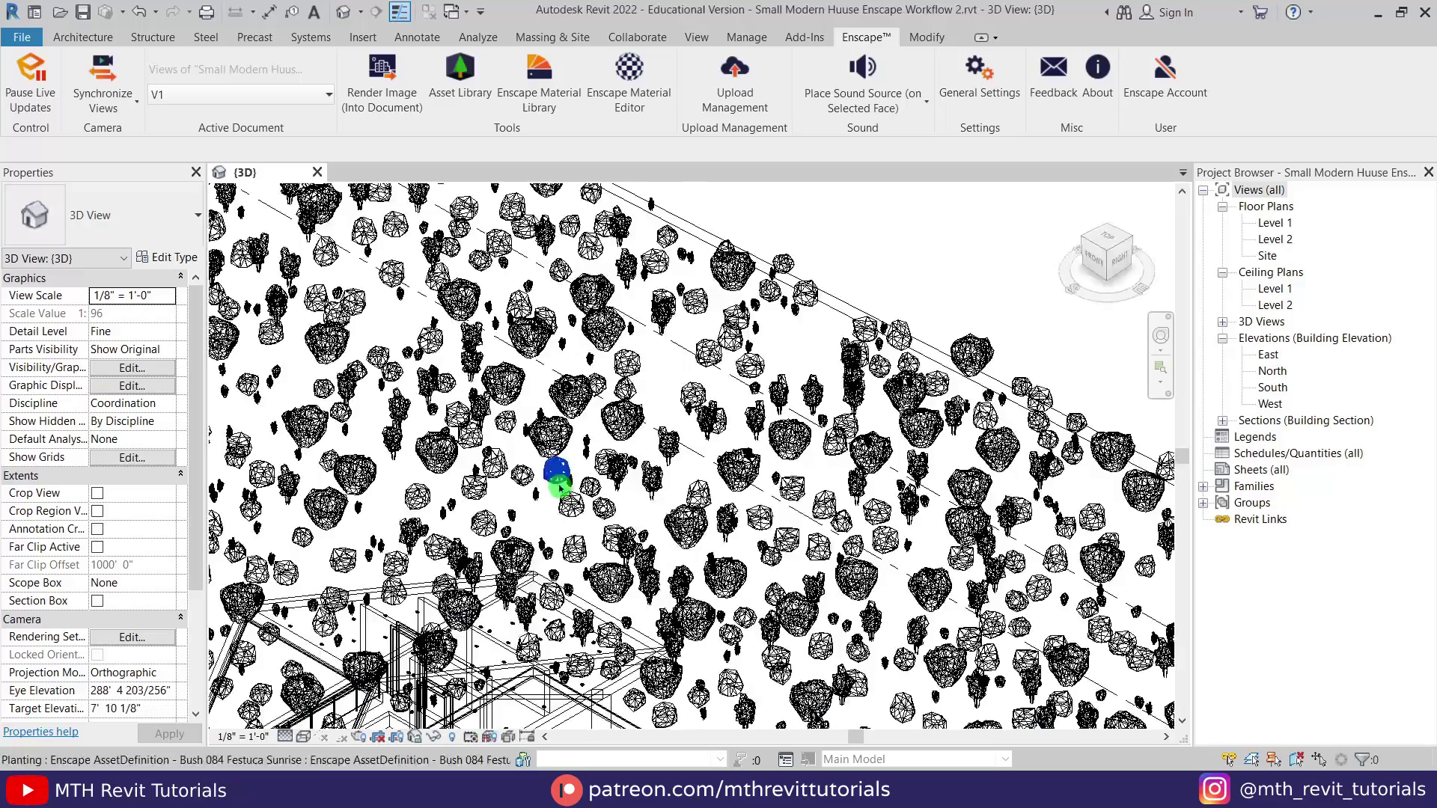
{"action": "left_click", "coordinate": [30, 81]}
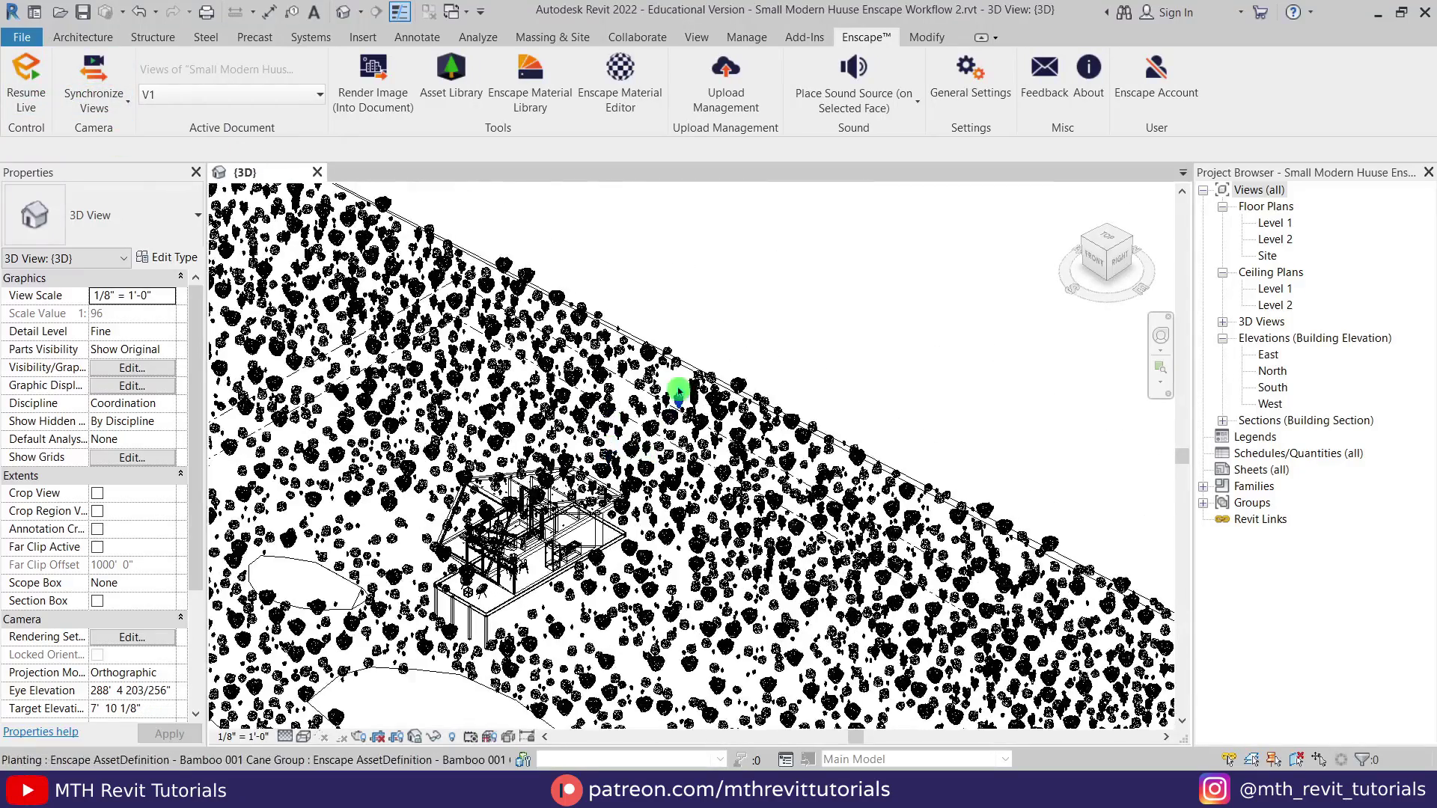
Step: Search the Enscape asset library for pine and load Coniferous Tree 013 Pine into the project
{"action": "left_click", "coordinate": [451, 75]}
{"action": "left_click", "coordinate": [180, 108]}
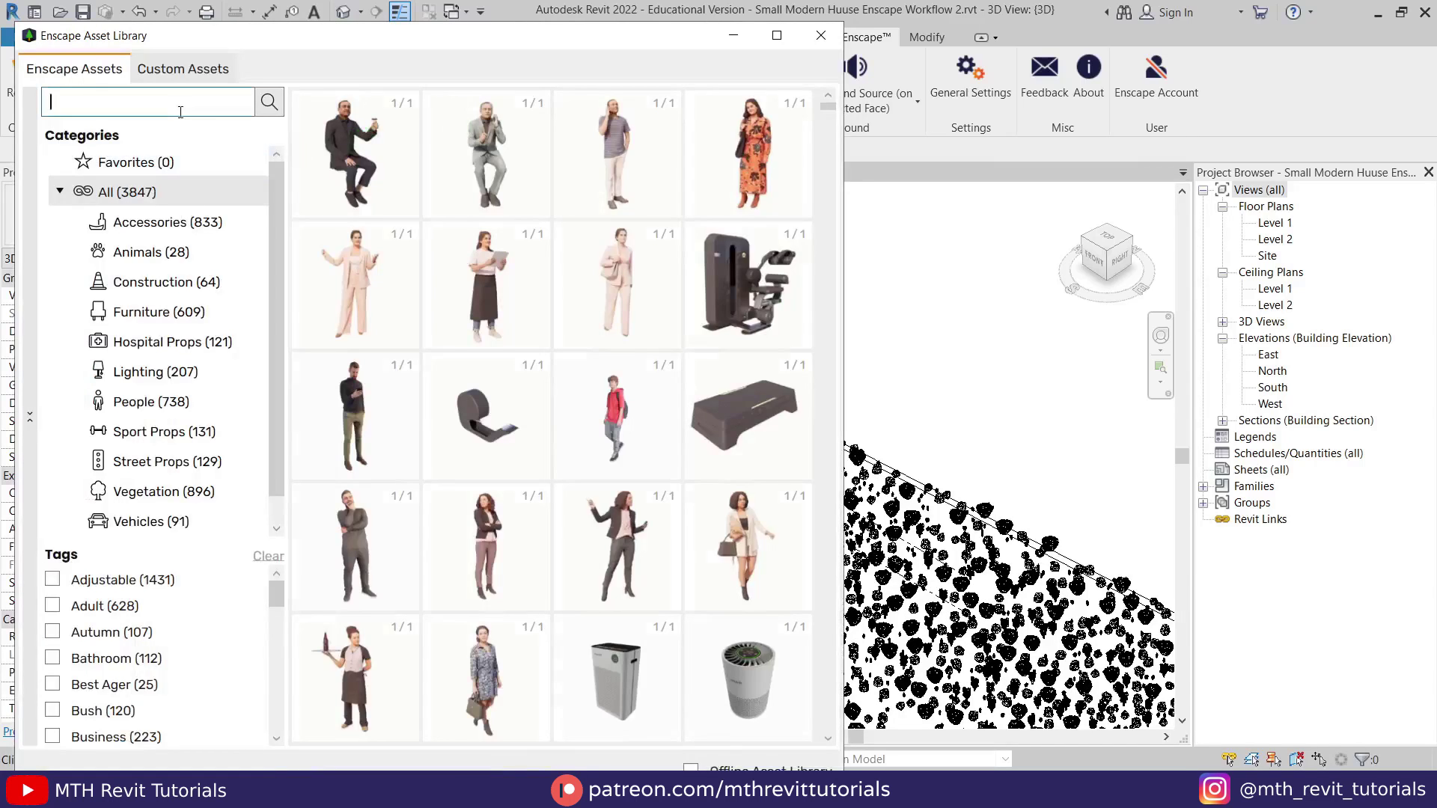
{"action": "key", "text": "Return"}
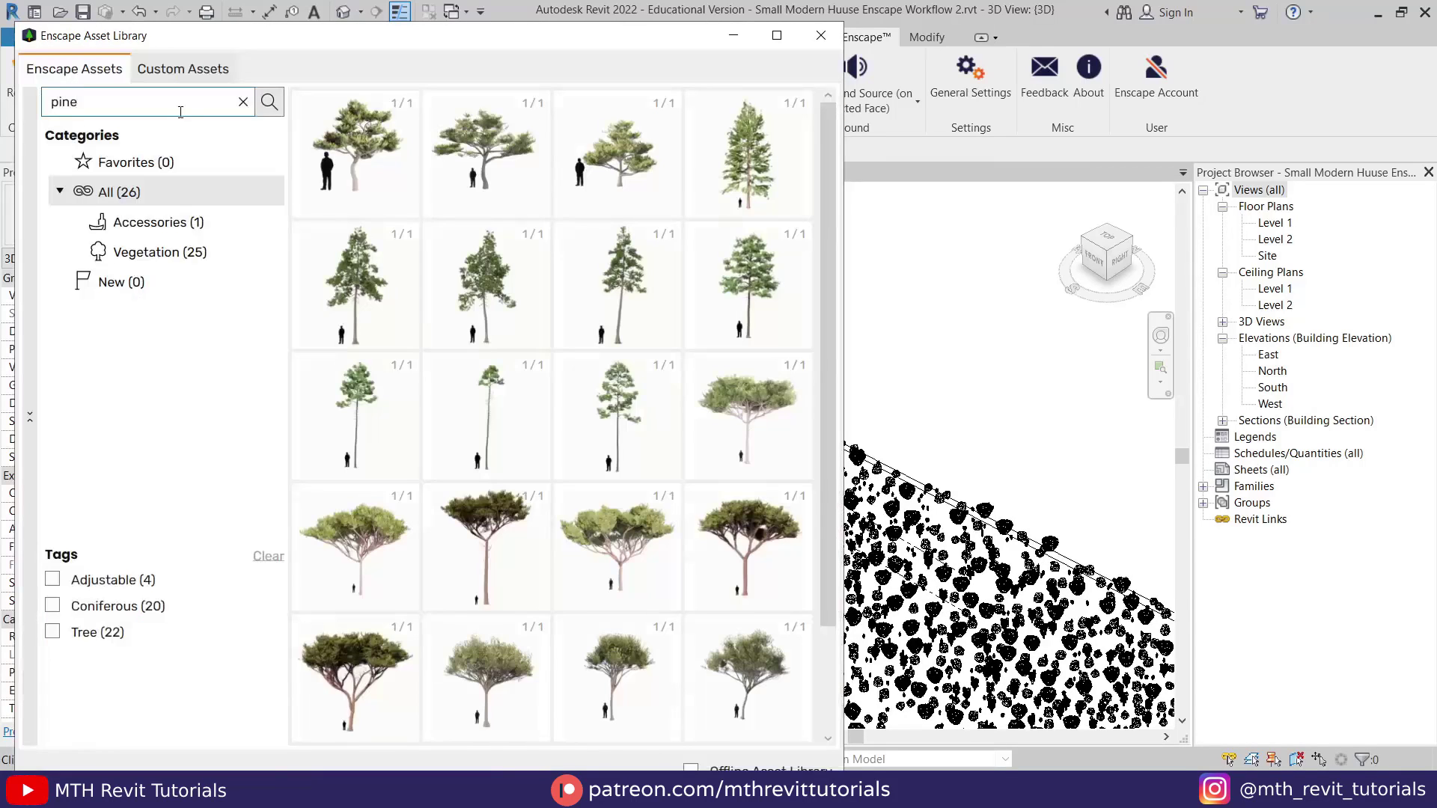
{"action": "left_click", "coordinate": [591, 411]}
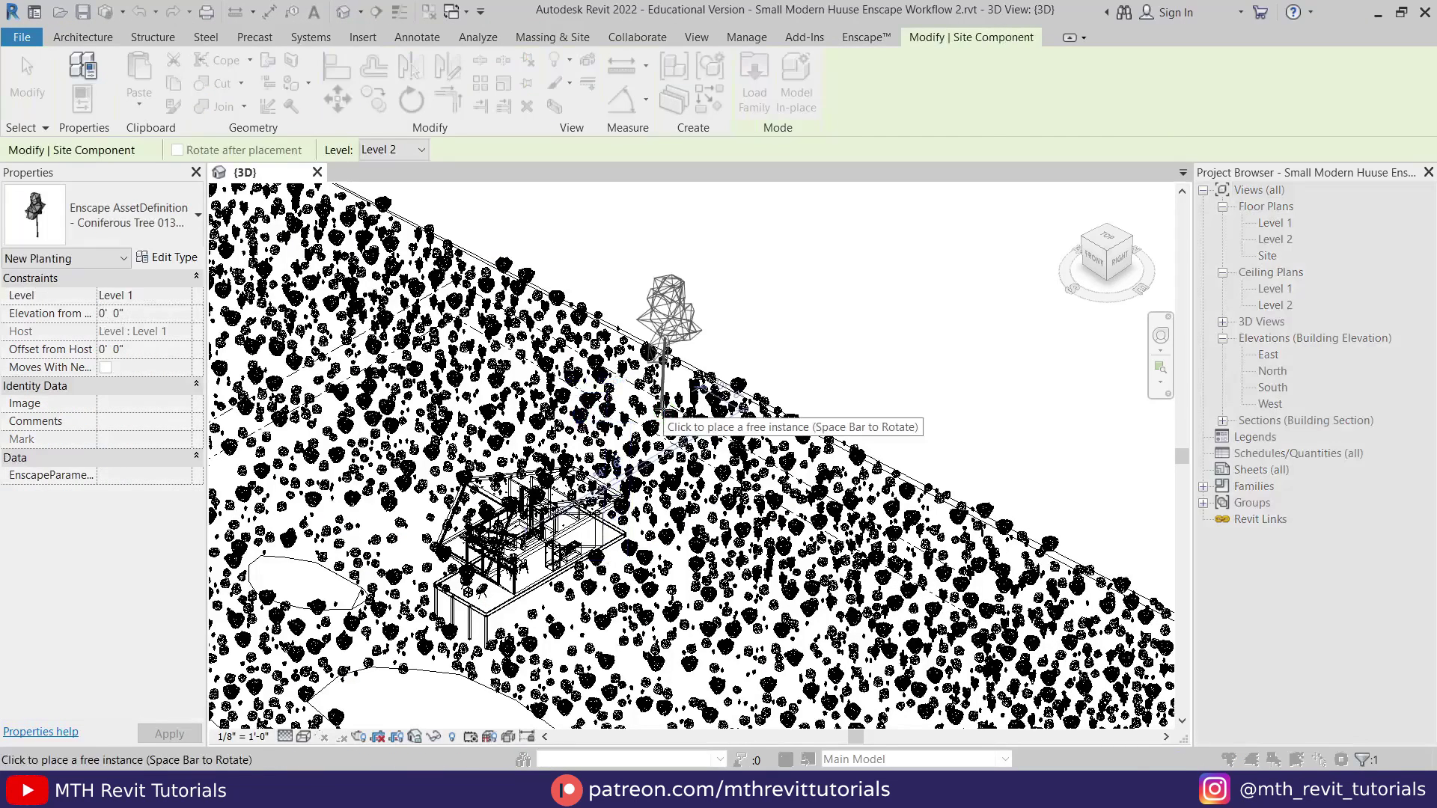
{"action": "left_click", "coordinate": [807, 362]}
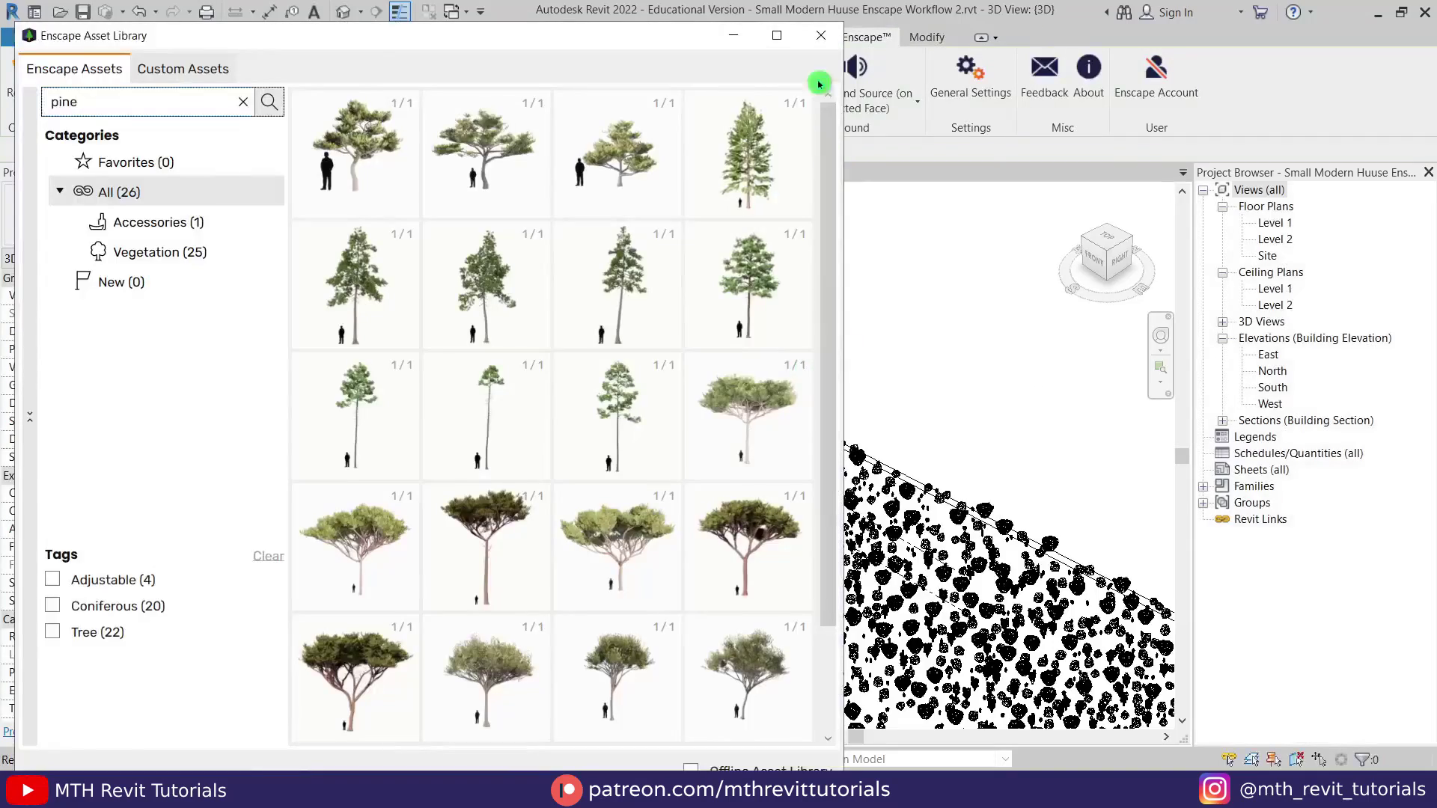
{"action": "left_click", "coordinate": [821, 35]}
Step: Select all Bamboo 001 Cane Group instances visible in the 3D view and change their type to Coniferous Tree 013 Pine
{"action": "scroll", "coordinate": [748, 479], "scroll_direction": "up", "scroll_amount": 5}
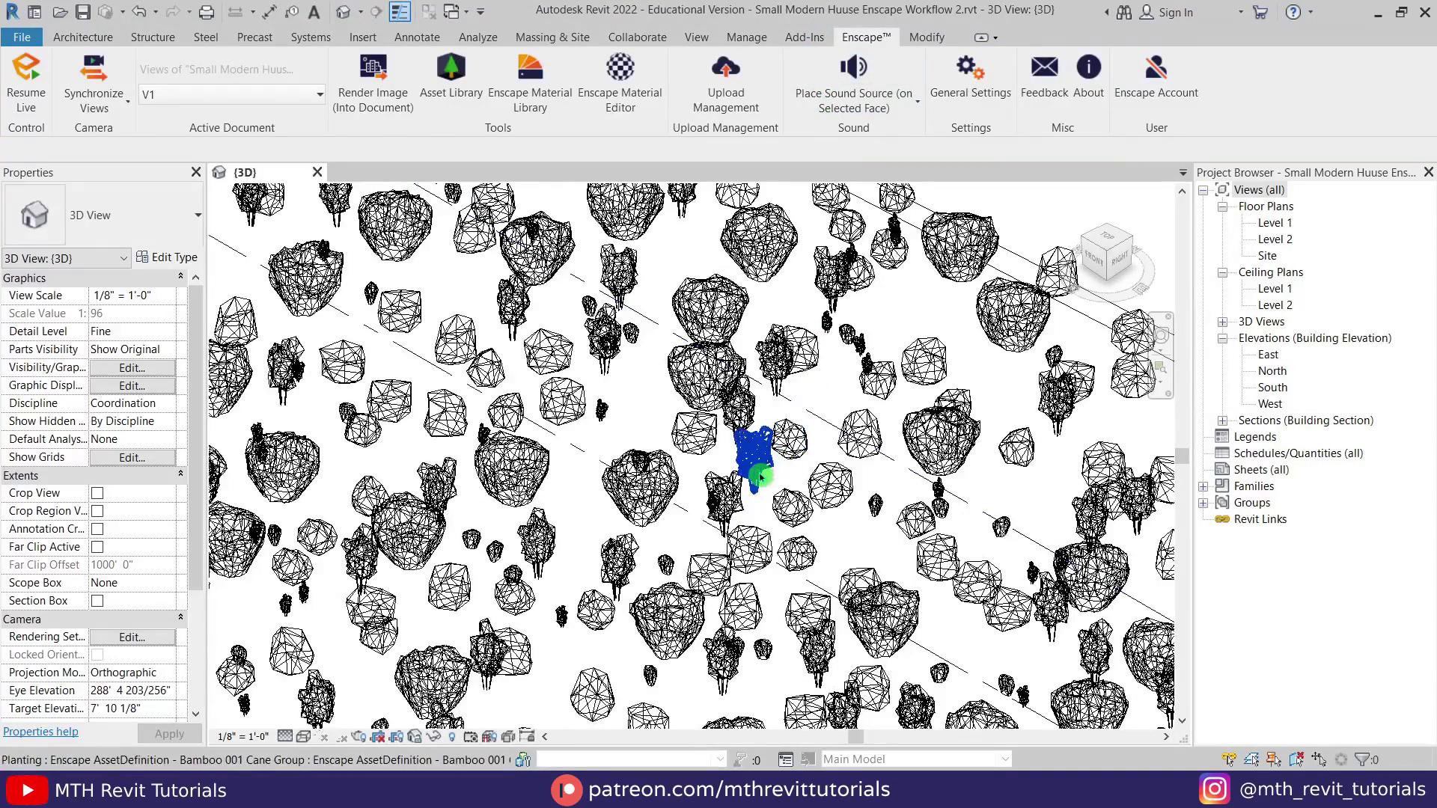
{"action": "left_click", "coordinate": [760, 476]}
{"action": "right_click", "coordinate": [760, 476]}
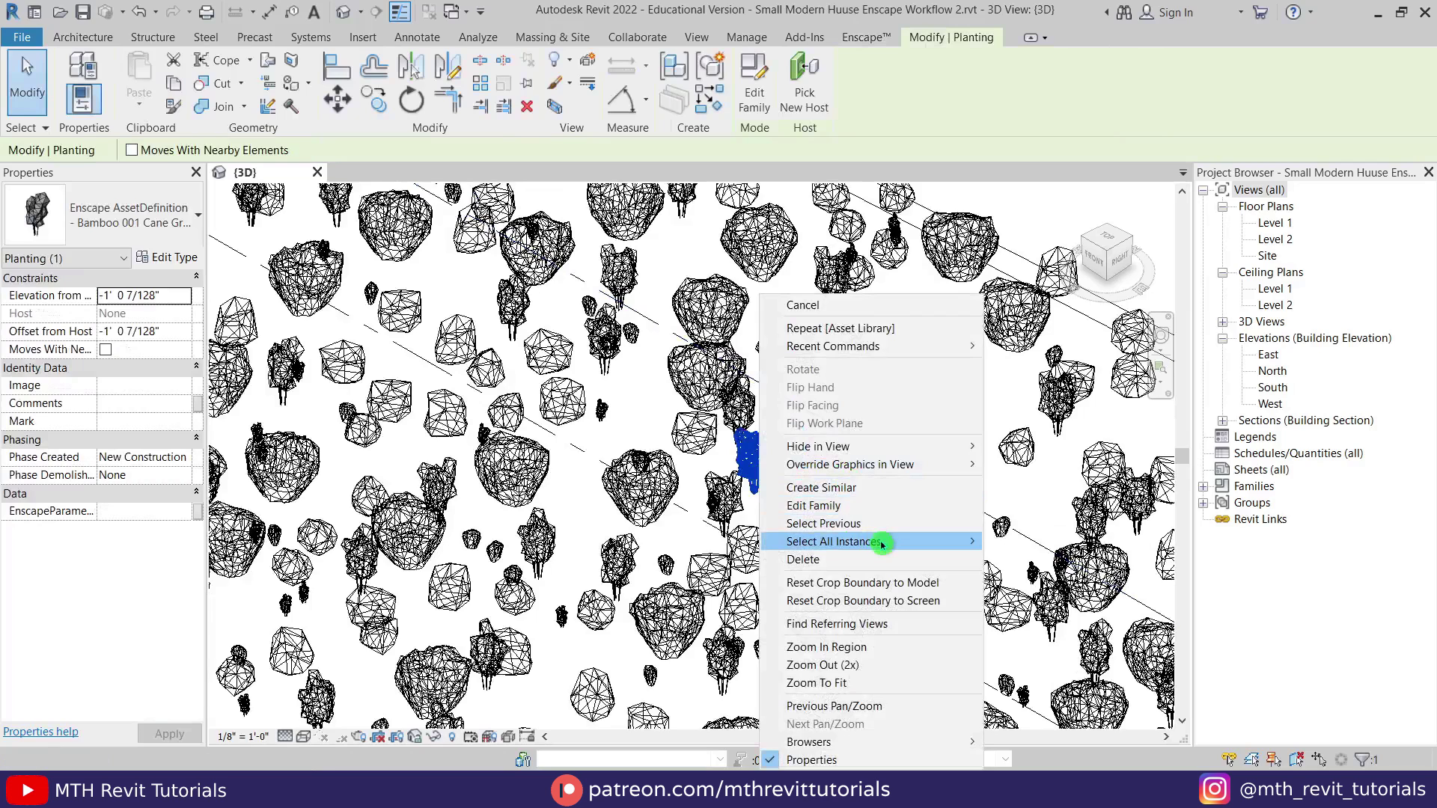
{"action": "mouse_move", "coordinate": [882, 542]}
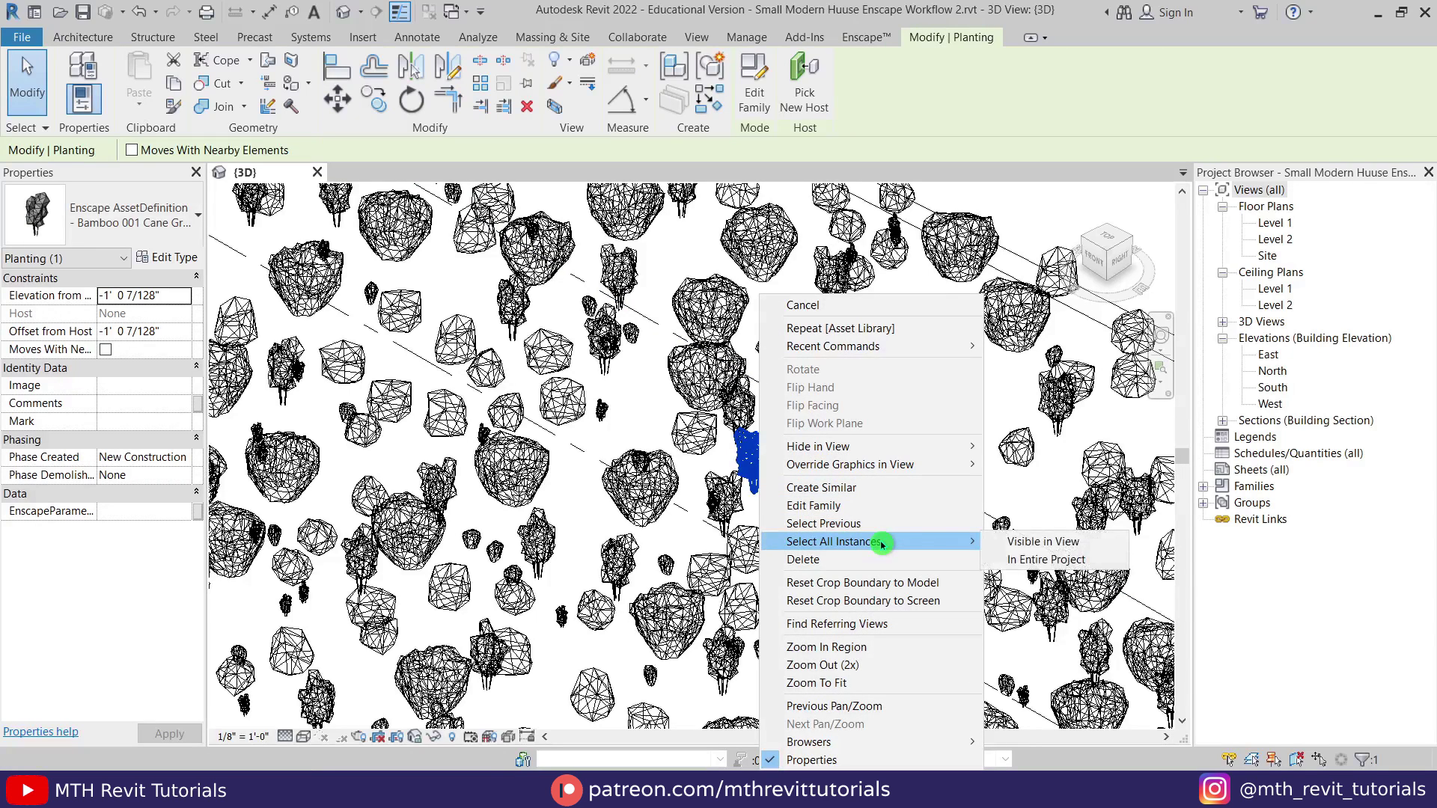
{"action": "left_click", "coordinate": [1009, 546]}
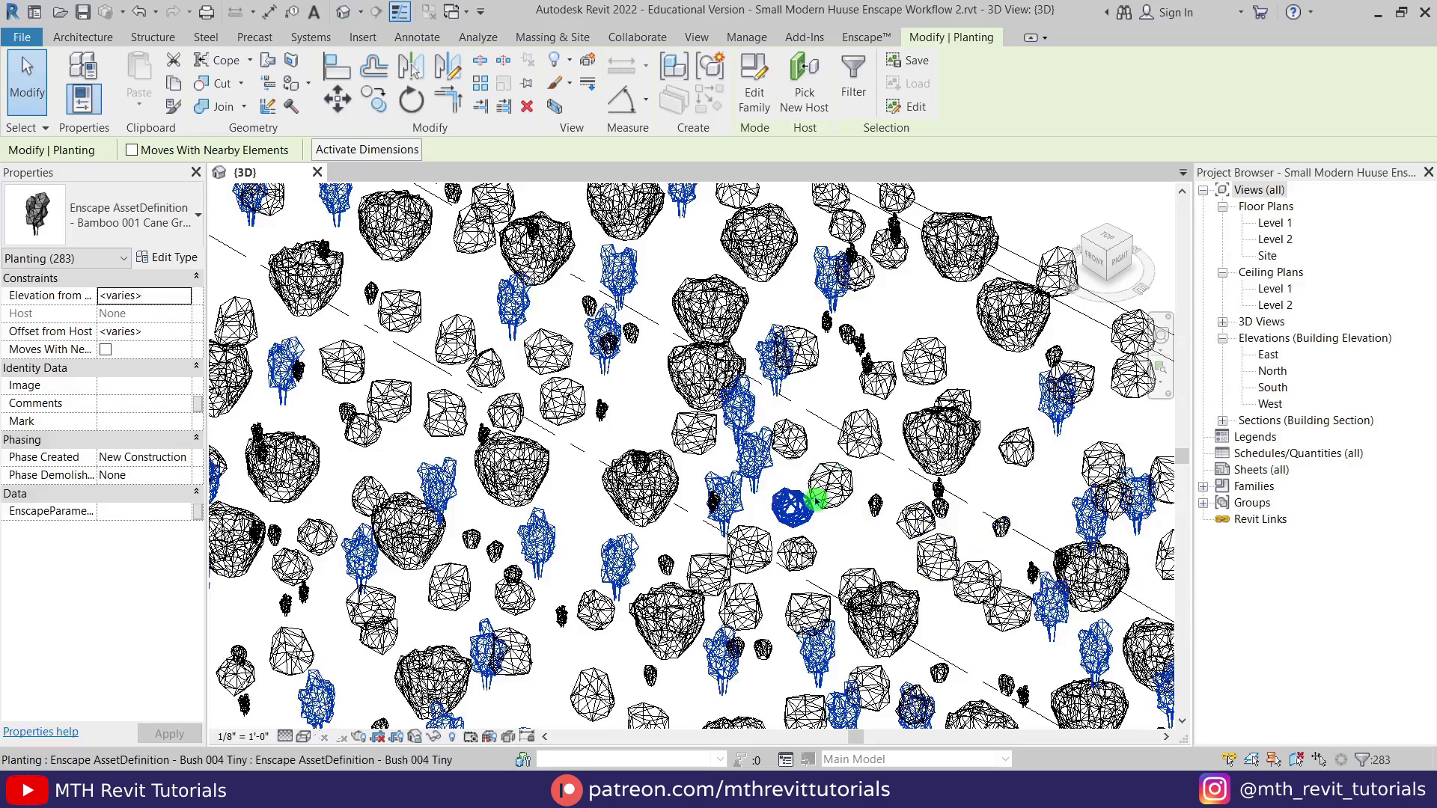
{"action": "left_click", "coordinate": [154, 218]}
{"action": "type", "text": "p"}
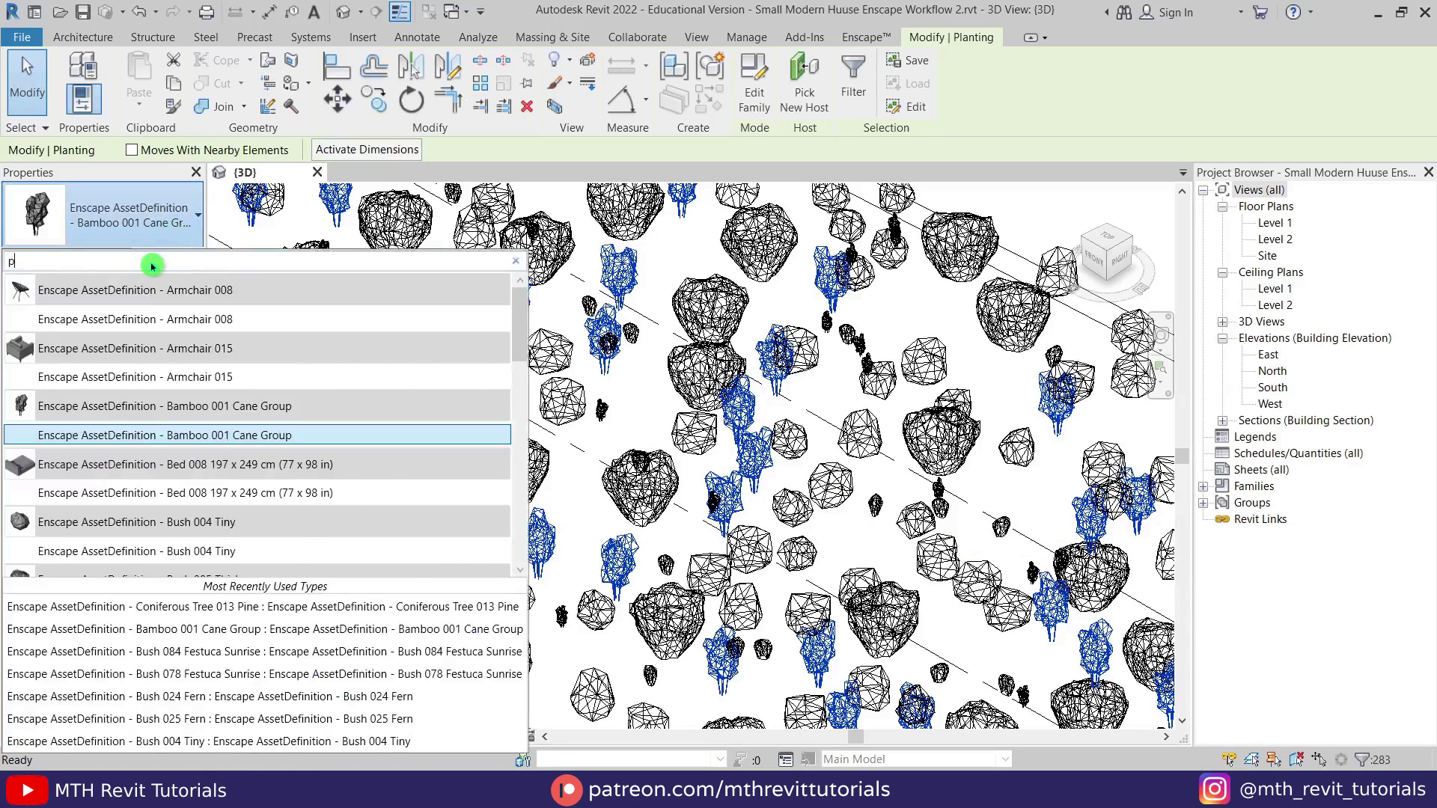
{"action": "type", "text": "ine"}
{"action": "left_click", "coordinate": [281, 327]}
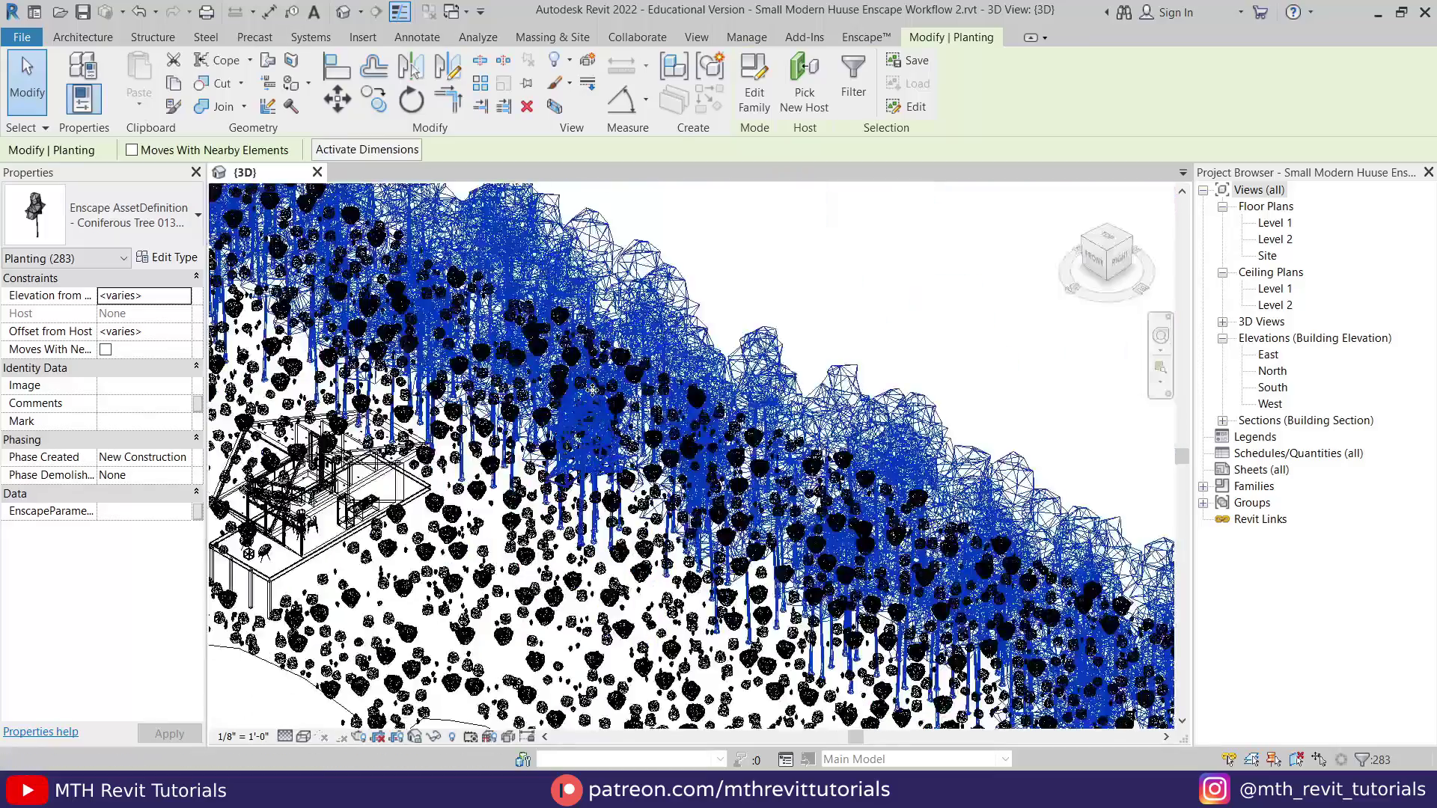
{"action": "left_click", "coordinate": [829, 260]}
{"action": "middle_click_drag", "start_coordinate": [756, 419], "coordinate": [440, 500], "text": "shift"}
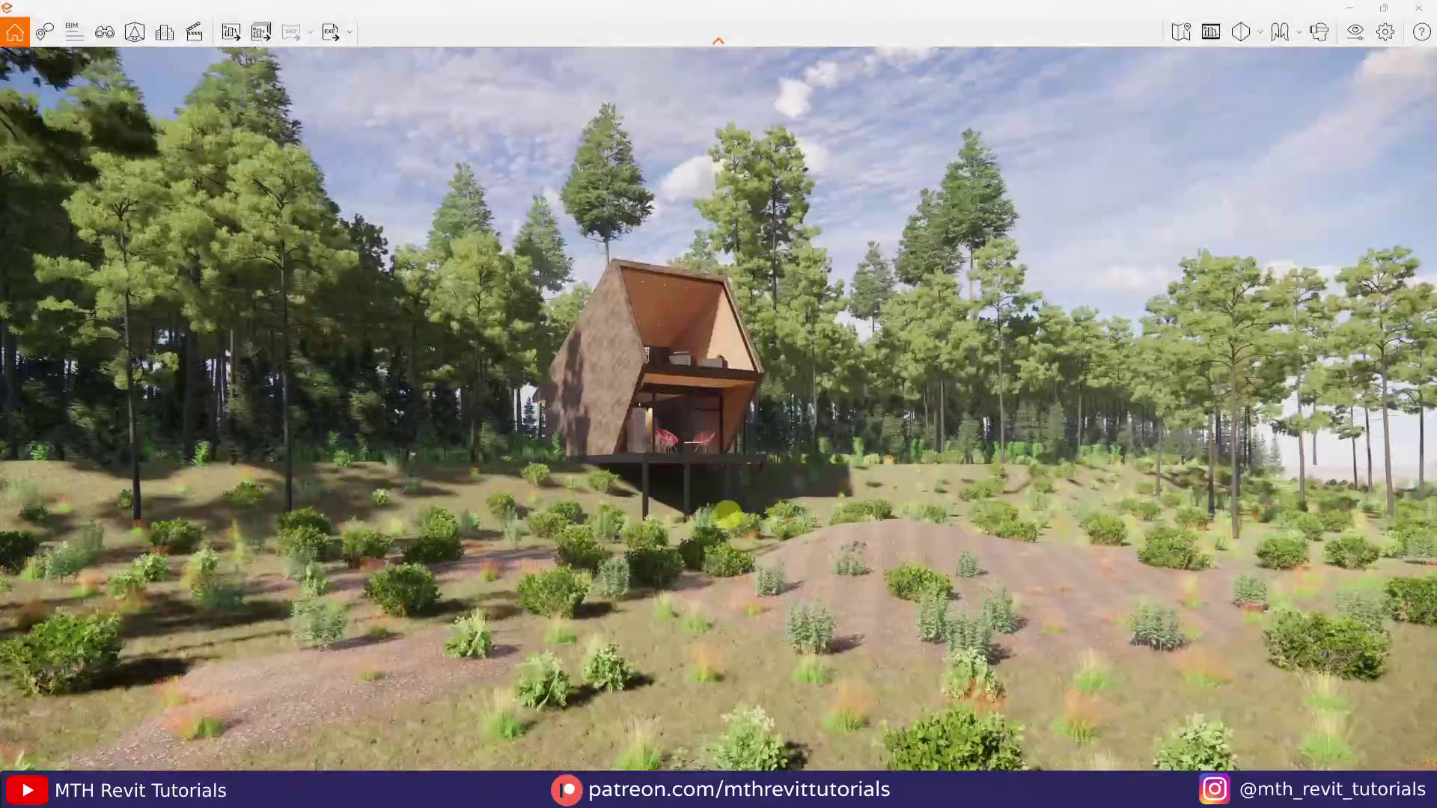
Step: Switch to Enscape, set the horizon source to Skybox, and load syferfontein_18d_clear_puresky_1k.hdr
{"action": "right_click_drag", "start_coordinate": [727, 515], "coordinate": [728, 515]}
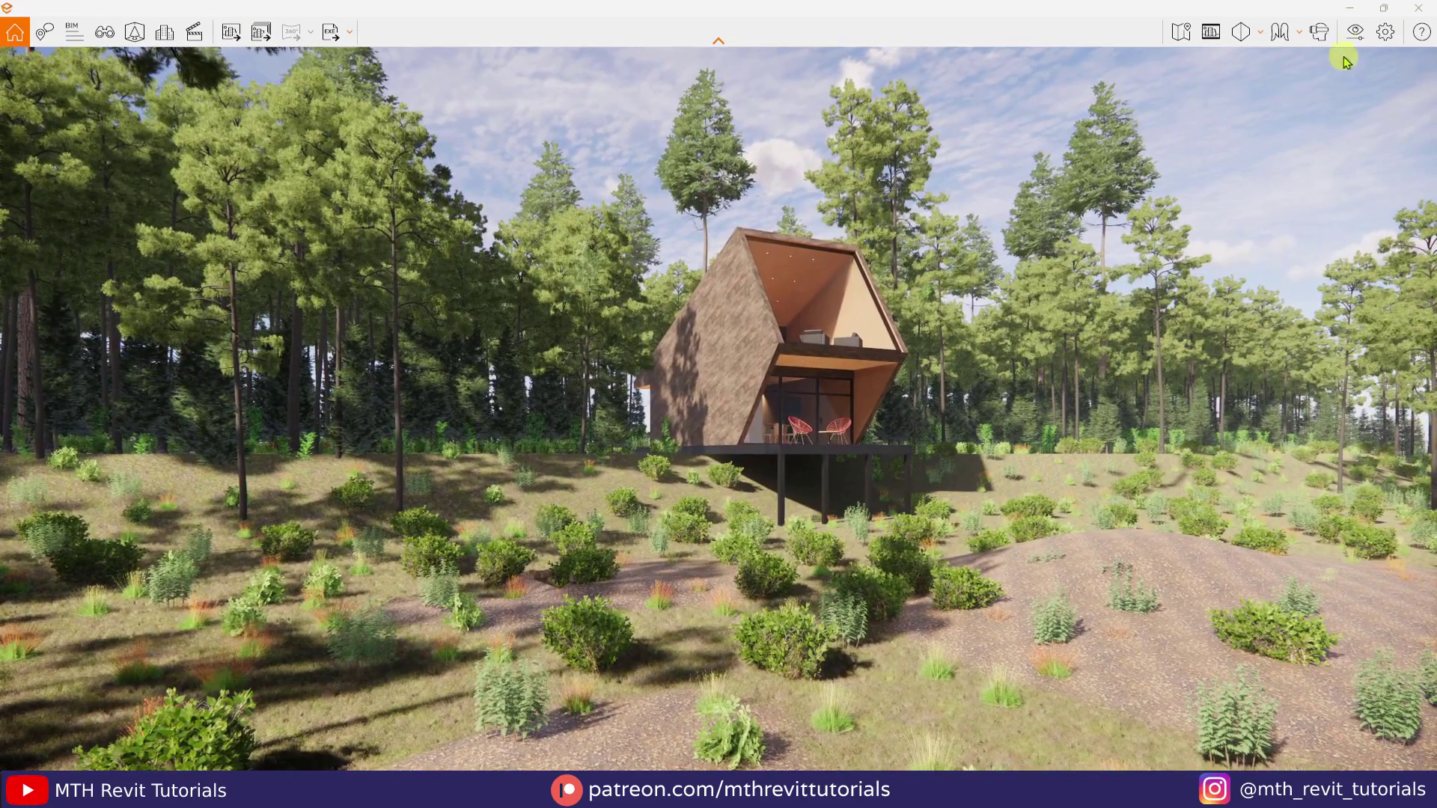
{"action": "left_click", "coordinate": [1357, 34]}
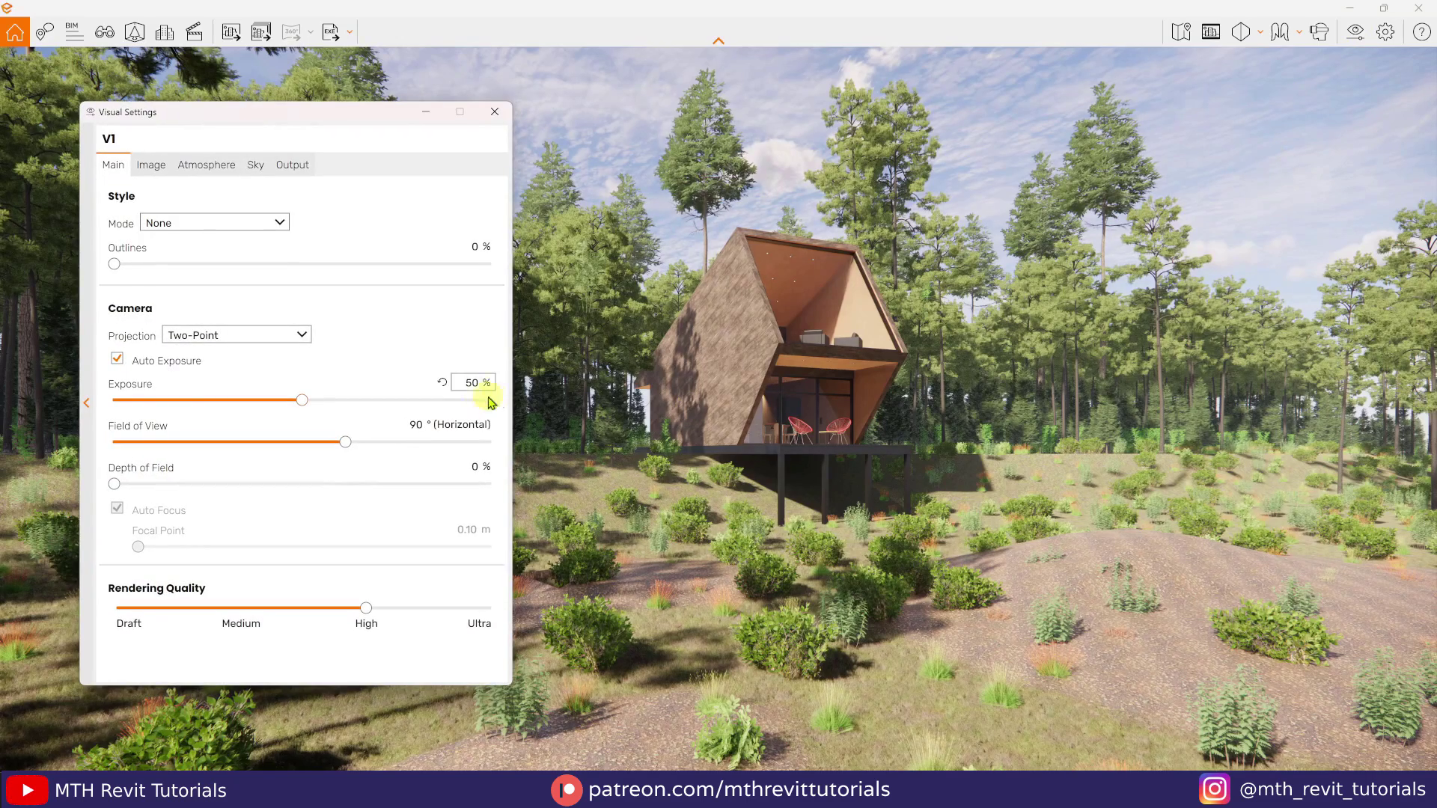
{"action": "left_click", "coordinate": [255, 165]}
{"action": "left_click", "coordinate": [257, 251]}
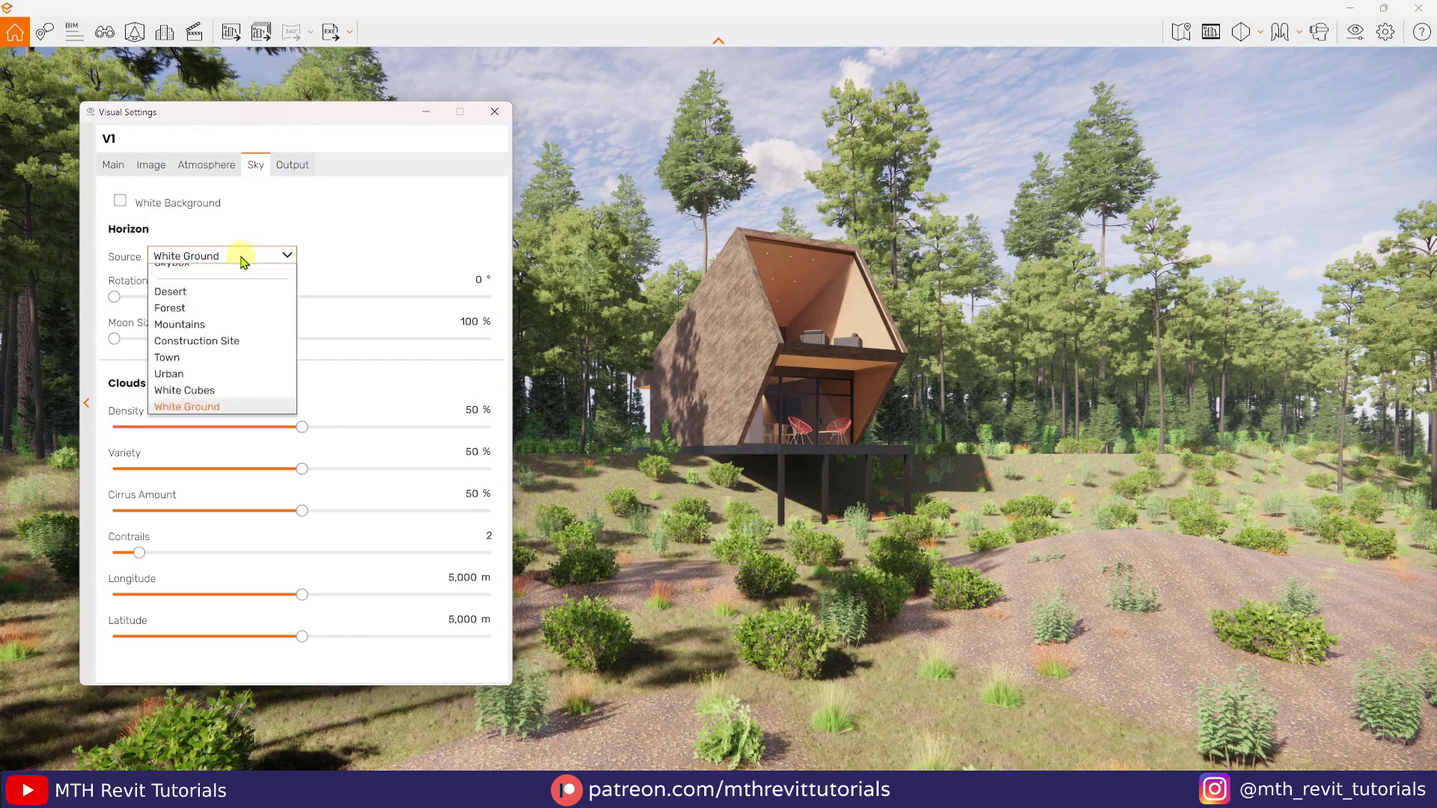
{"action": "left_click", "coordinate": [225, 274]}
{"action": "left_click", "coordinate": [231, 325]}
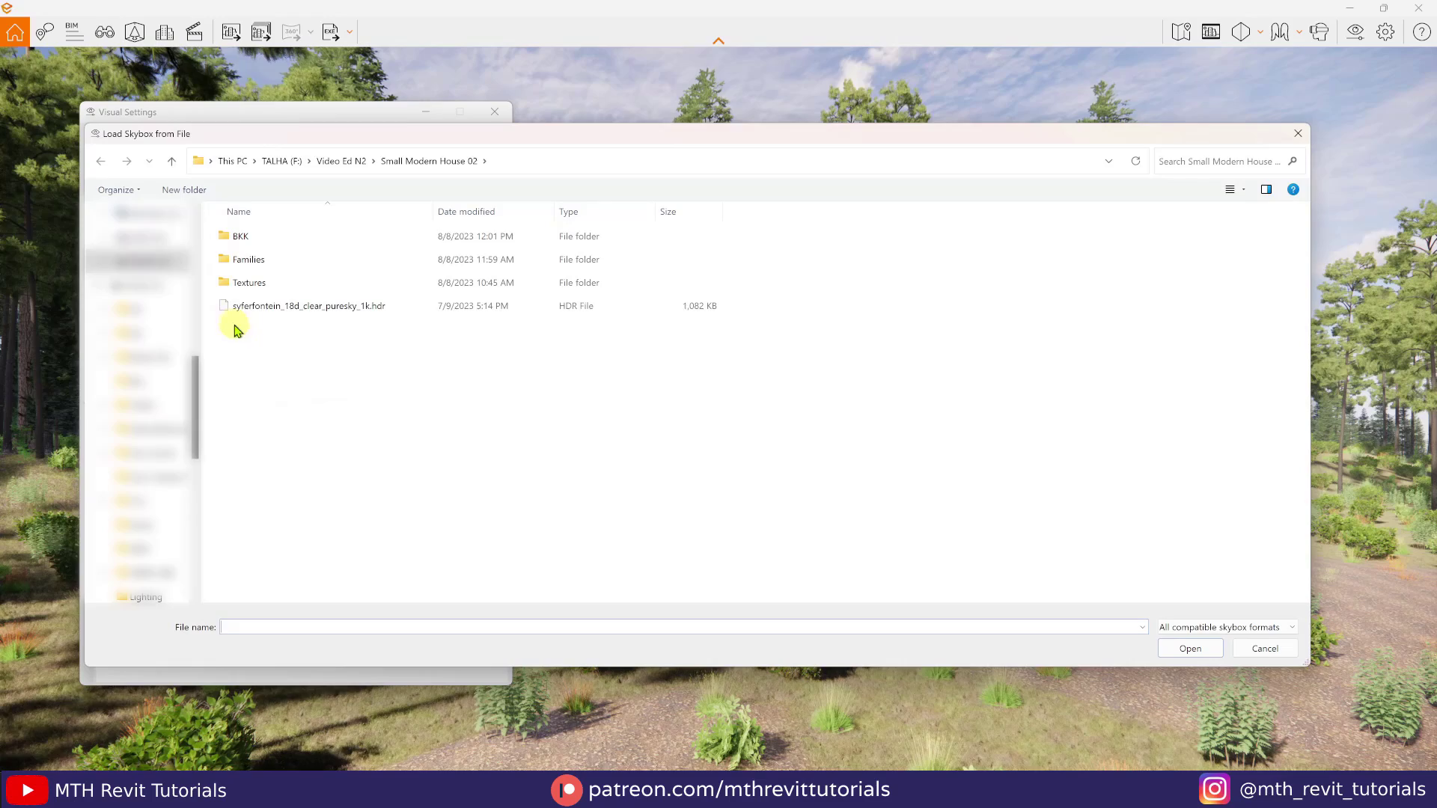
{"action": "left_click", "coordinate": [335, 309]}
{"action": "left_click", "coordinate": [1180, 650]}
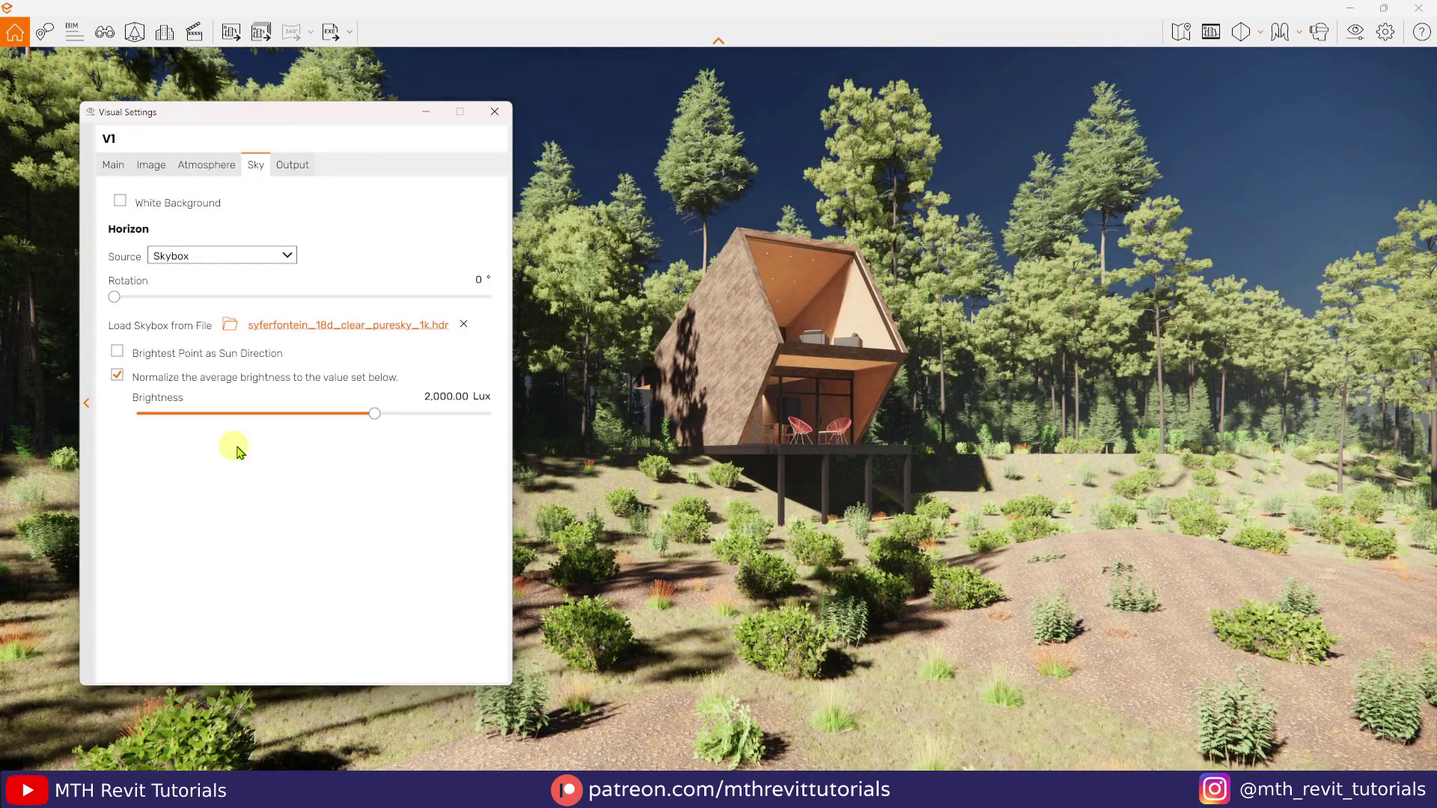
Step: Use the skybox's brightest point as the sun direction and rotate the skybox to 124°
{"action": "left_click", "coordinate": [117, 353]}
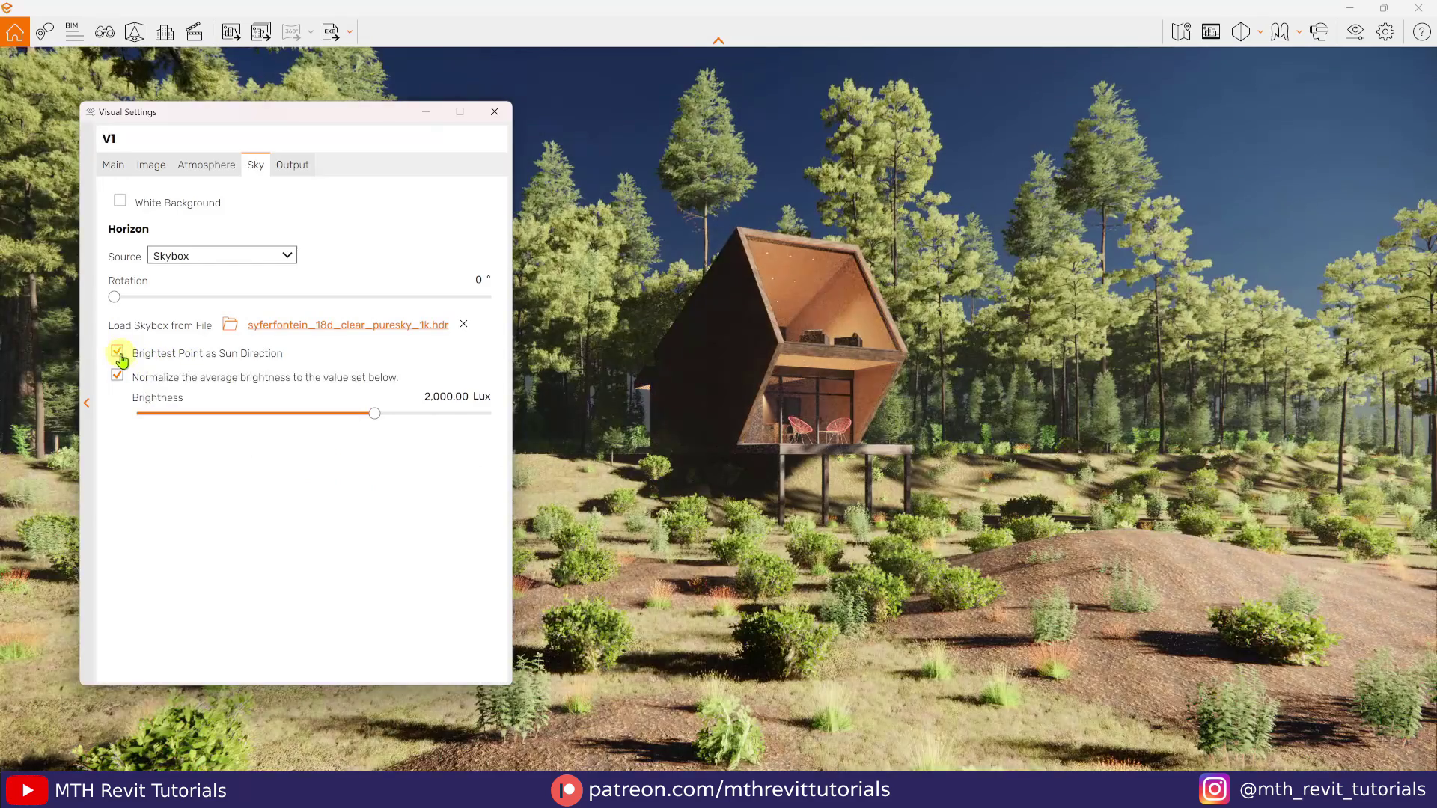
{"action": "left_click_drag", "start_coordinate": [115, 299], "coordinate": [243, 298]}
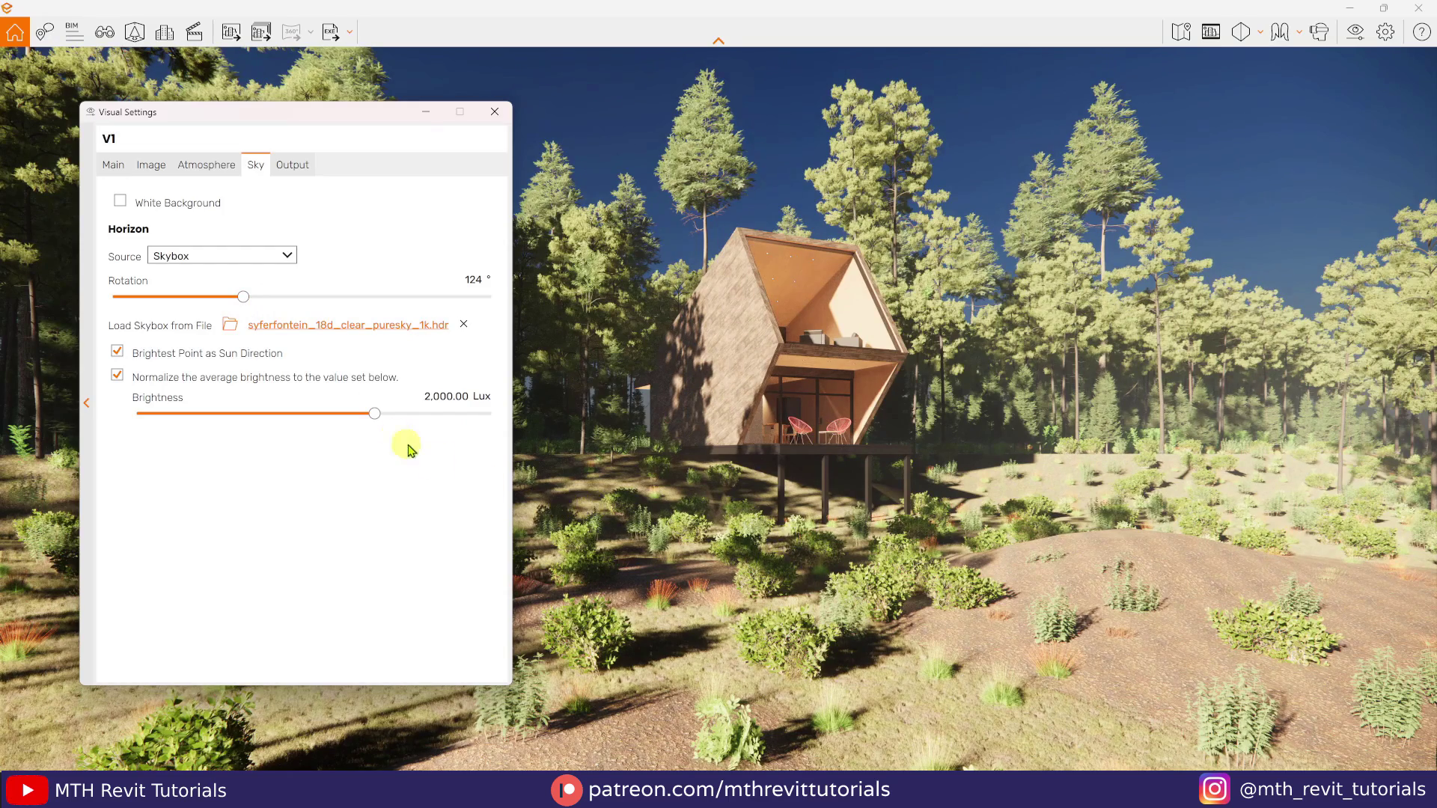
Step: Raise the skybox's normalized average brightness to 44,532.92 lux
{"action": "left_click_drag", "start_coordinate": [377, 420], "coordinate": [451, 424]}
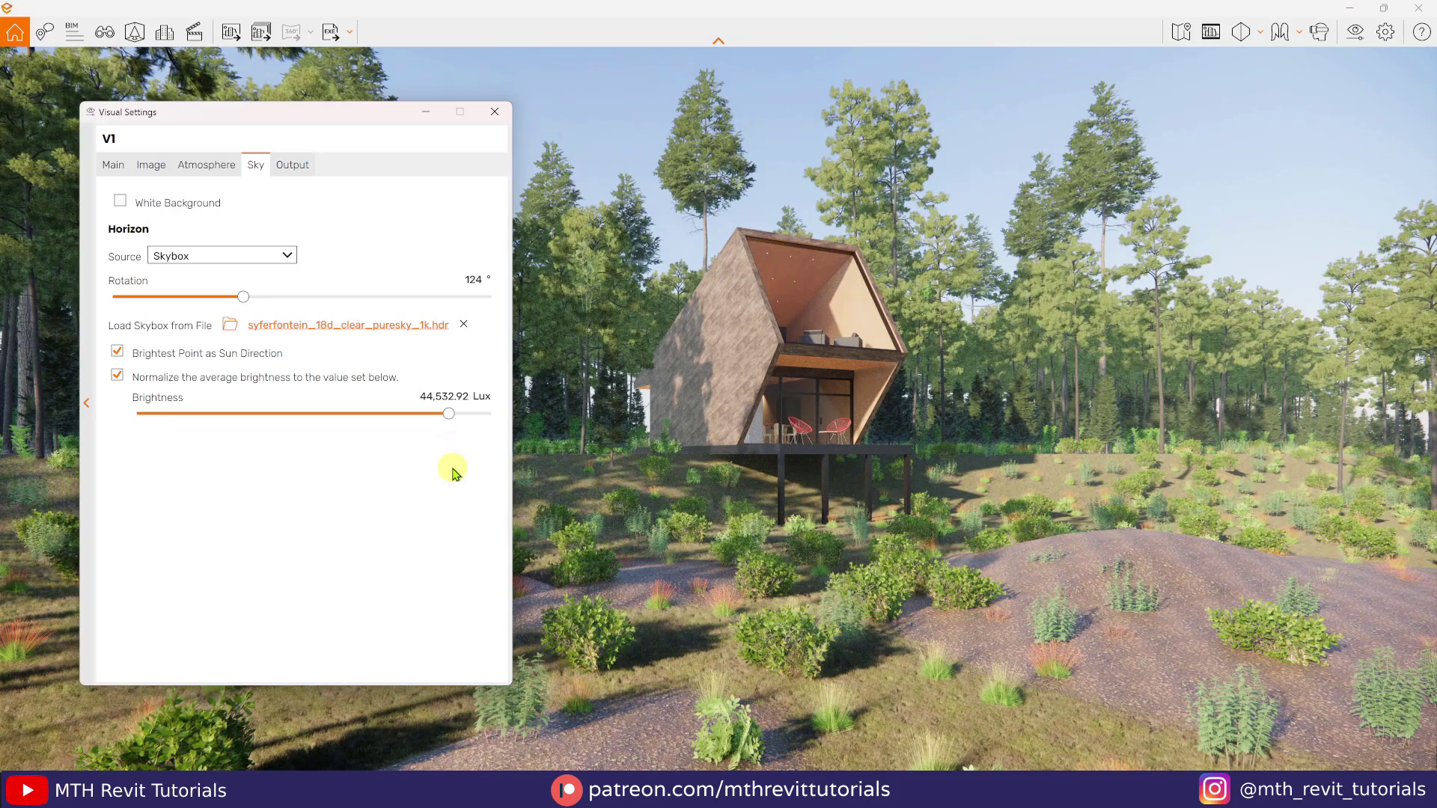
Step: Set the outlines of view V1 to 5 % and its camera exposure to 64 %
{"action": "left_click", "coordinate": [114, 166]}
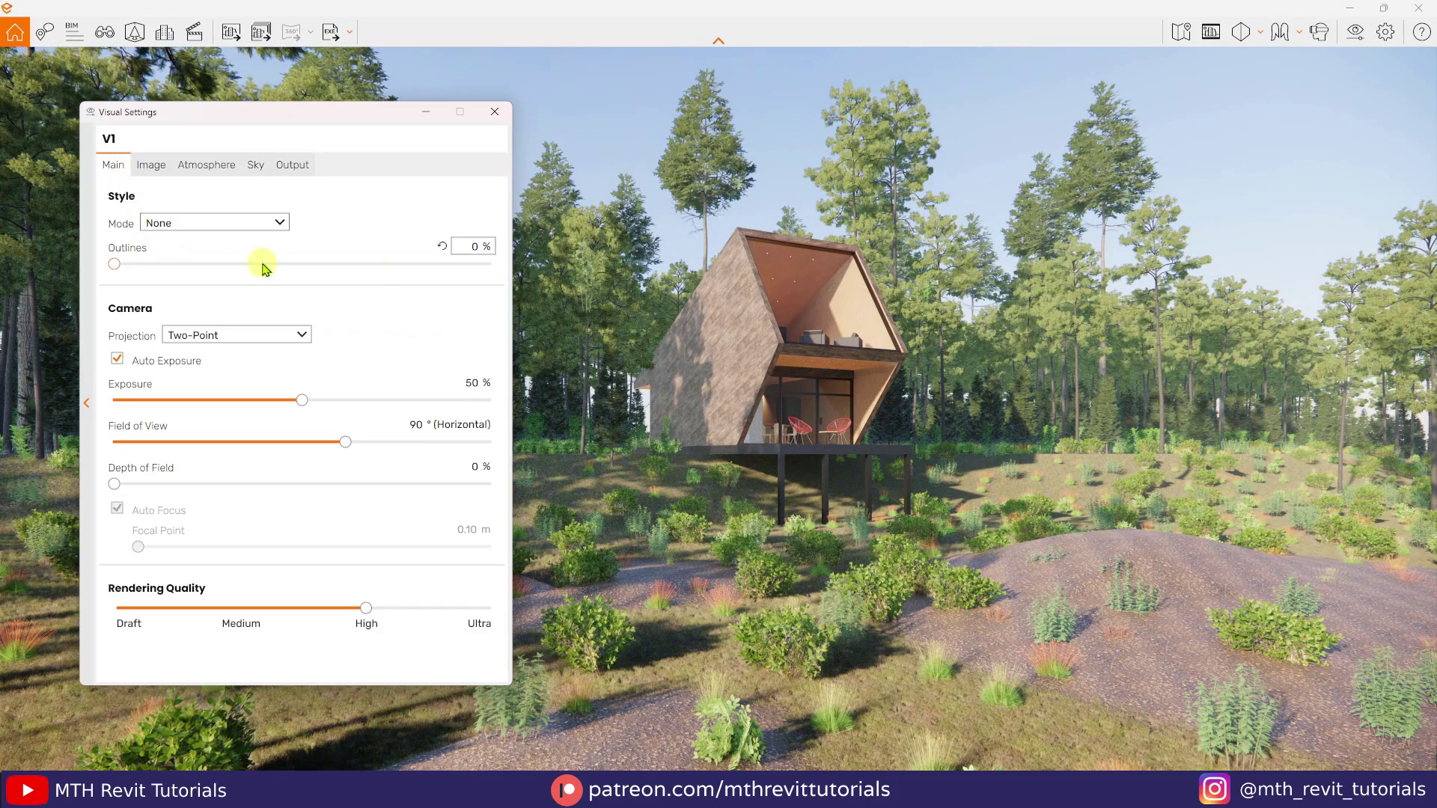
{"action": "key", "text": "Return"}
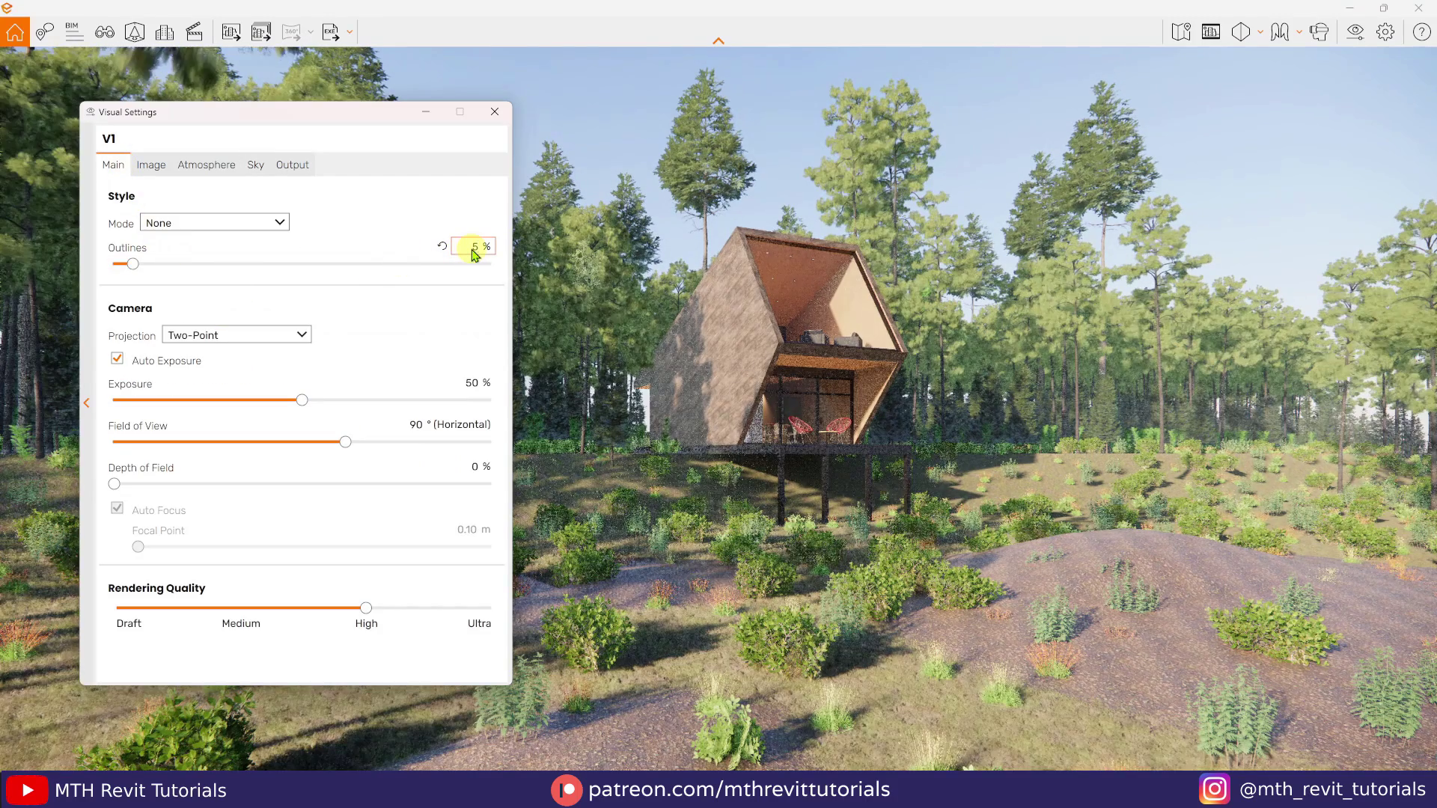
{"action": "left_click_drag", "start_coordinate": [302, 401], "coordinate": [357, 401]}
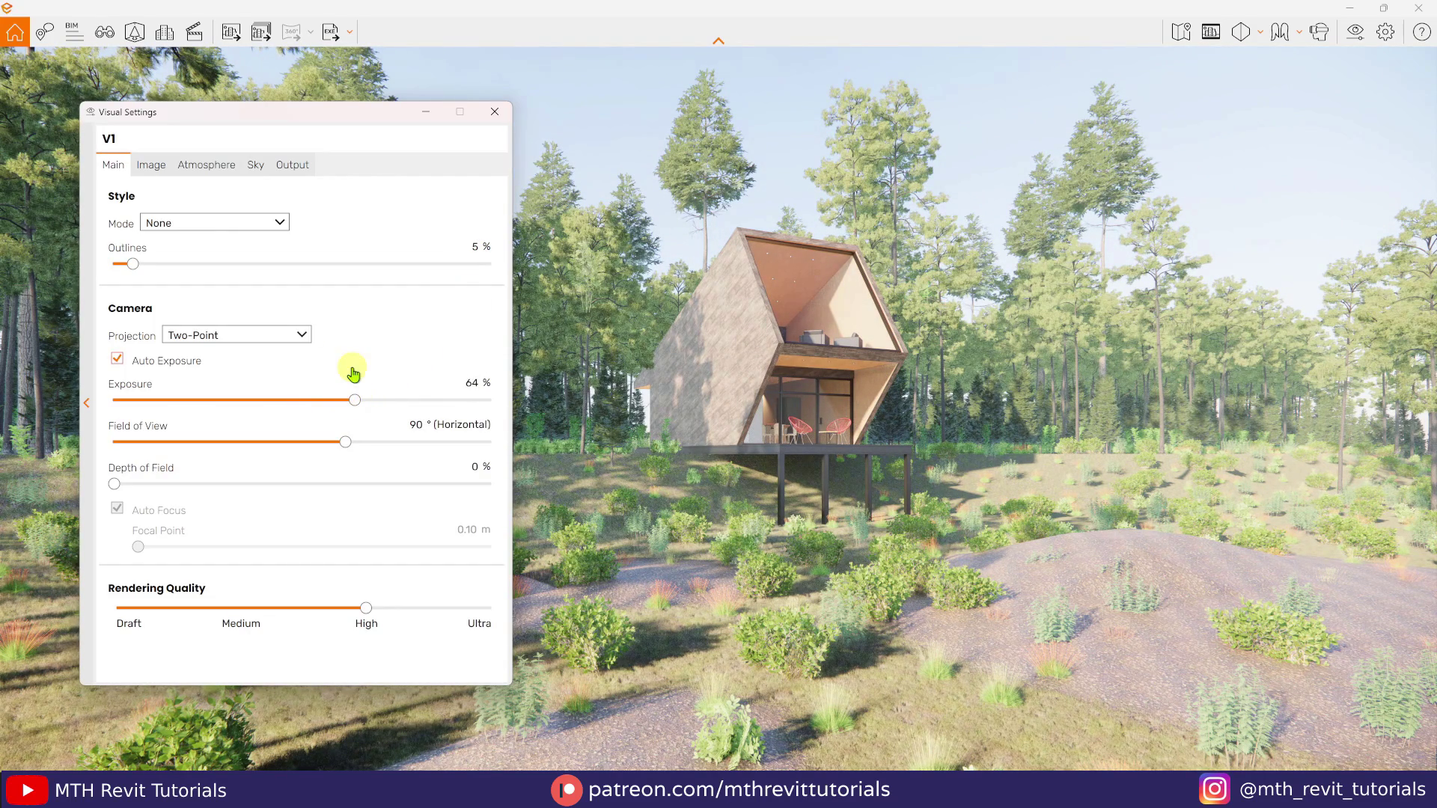
Step: Correct the image with highlights at 100 %, shadows at -15 %, saturation at 90 % and color temperature at 6,210 K
{"action": "left_click", "coordinate": [156, 166]}
{"action": "left_click_drag", "start_coordinate": [314, 264], "coordinate": [454, 264]}
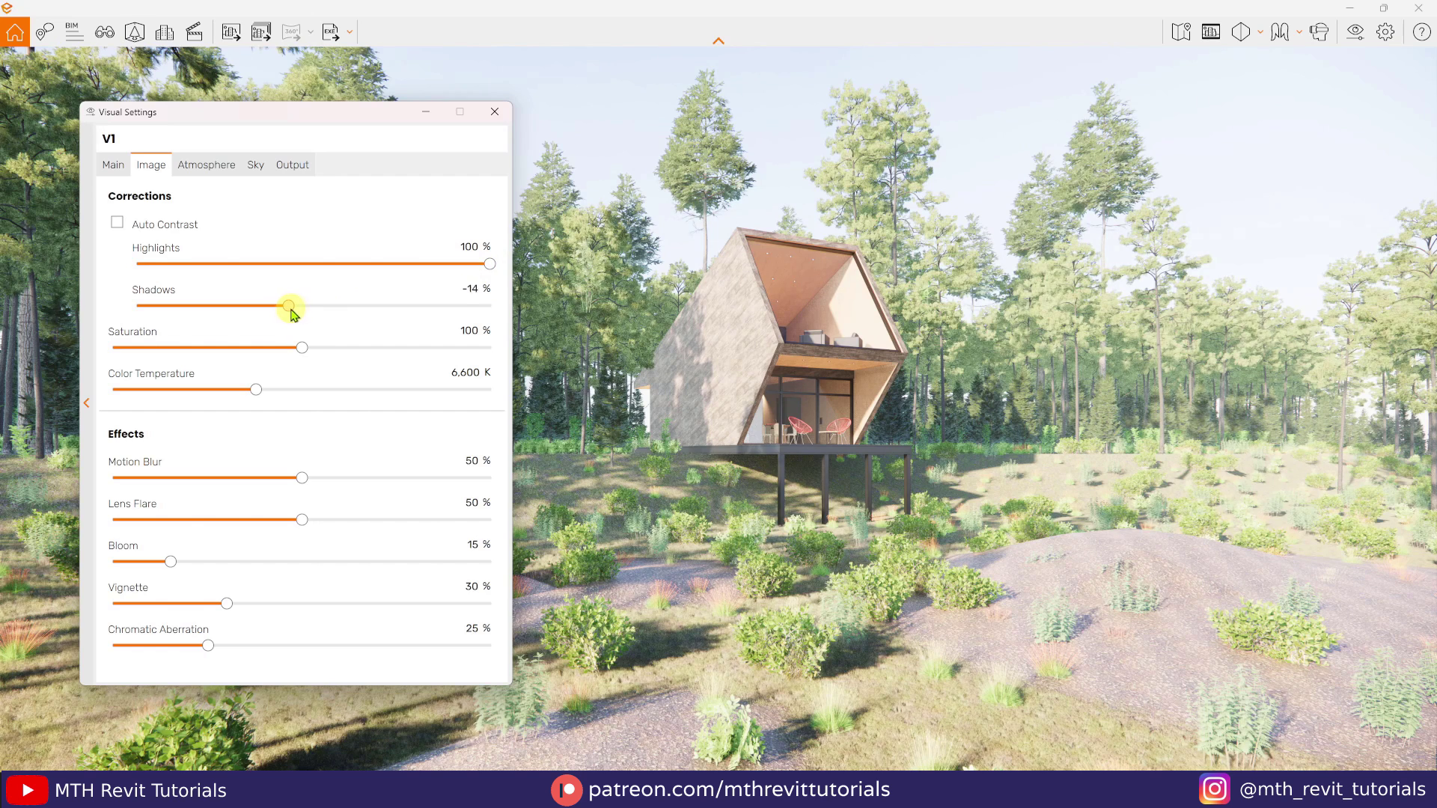
{"action": "left_click_drag", "start_coordinate": [306, 349], "coordinate": [297, 349]}
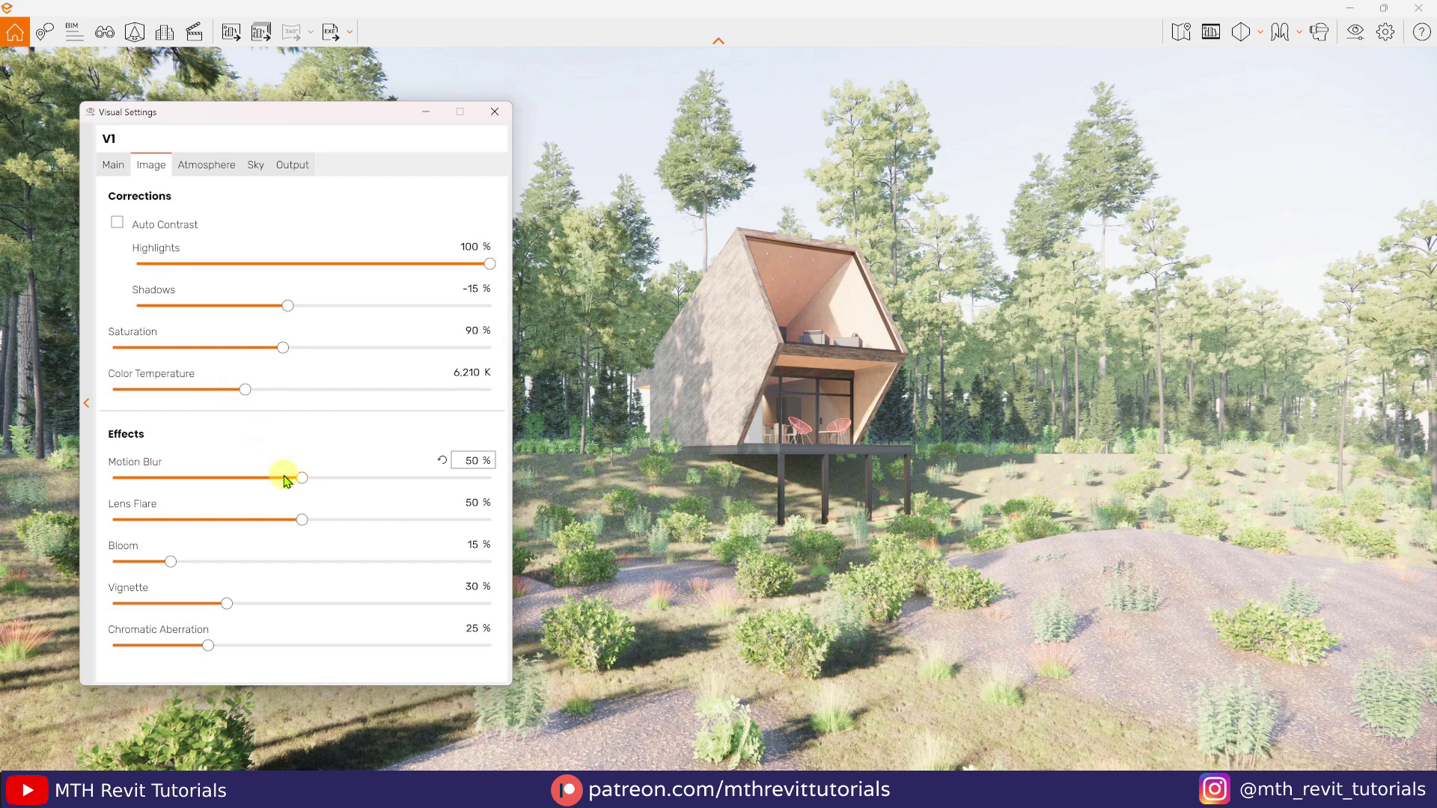
Step: Reduce motion blur, lens flare, vignette and chromatic aberration to 0 %, and bloom to 7 %
{"action": "left_click_drag", "start_coordinate": [287, 478], "coordinate": [103, 480]}
{"action": "left_click_drag", "start_coordinate": [303, 522], "coordinate": [109, 522]}
{"action": "left_click_drag", "start_coordinate": [196, 600], "coordinate": [105, 604]}
{"action": "left_click_drag", "start_coordinate": [180, 644], "coordinate": [96, 653]}
{"action": "left_click_drag", "start_coordinate": [172, 562], "coordinate": [142, 568]}
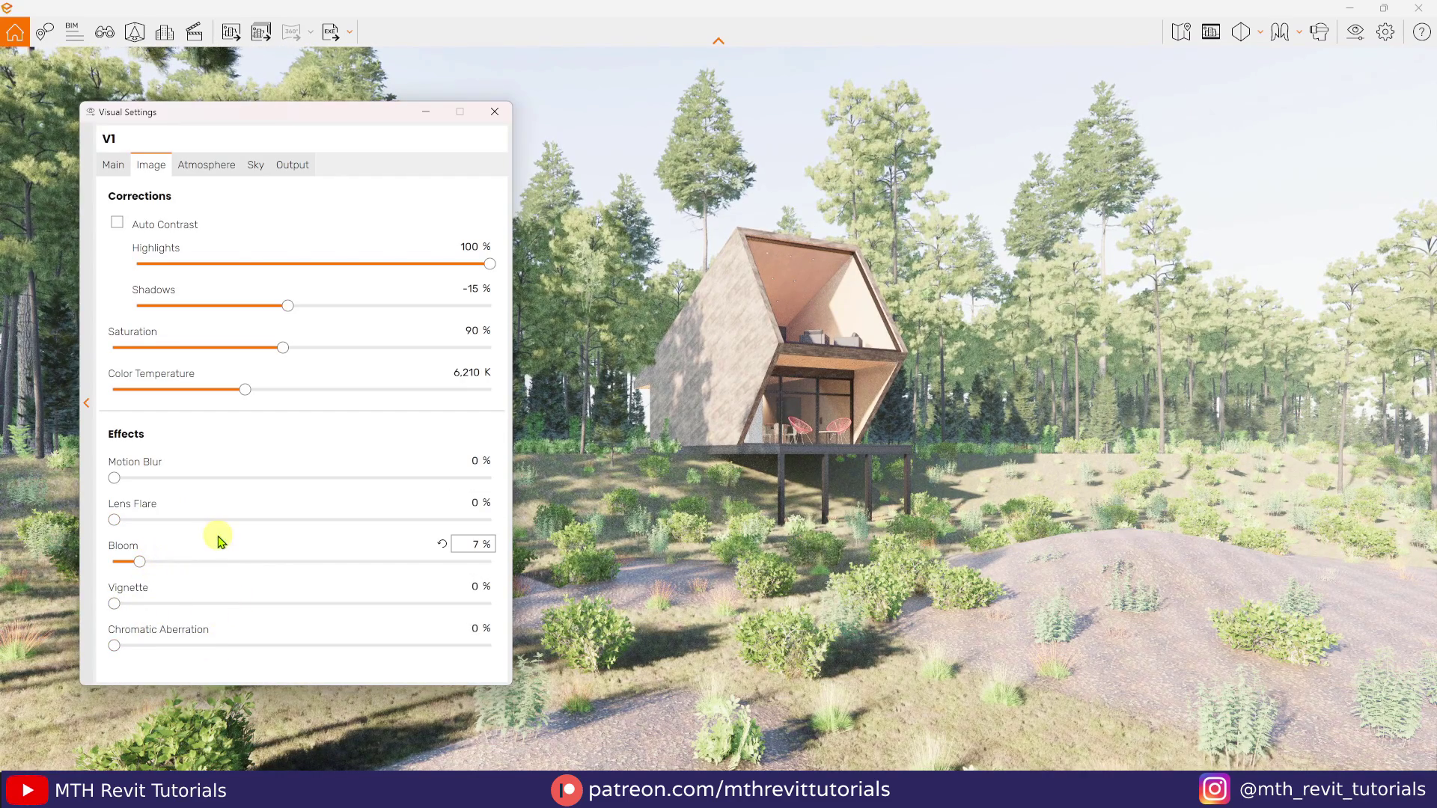
Step: Set fog intensity to 0 %, sun brightness to 124 %, shadow sharpness to 0 %, artificial light brightness to 113 % and ambient brightness to 100 %
{"action": "left_click", "coordinate": [217, 167]}
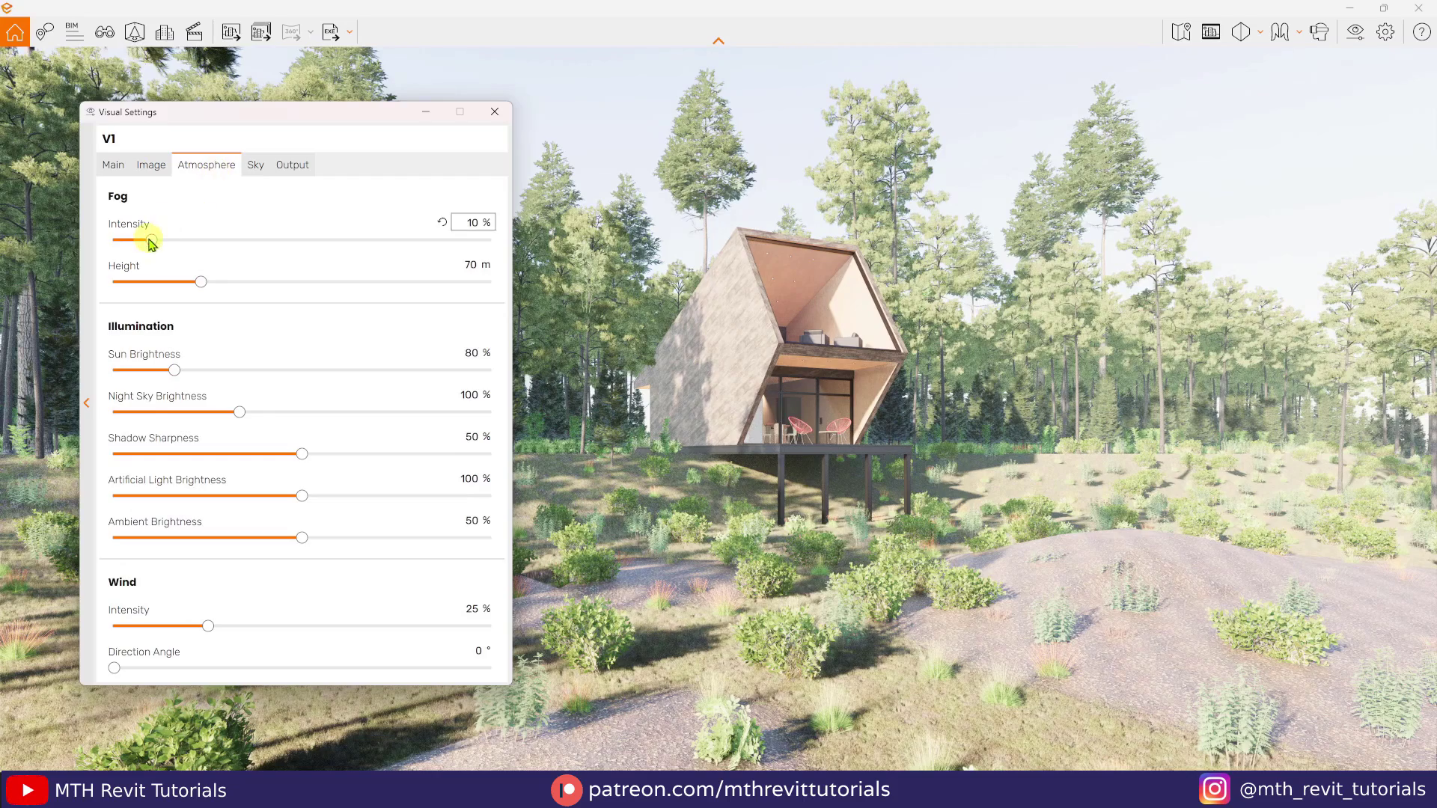
{"action": "left_click_drag", "start_coordinate": [152, 243], "coordinate": [103, 249]}
{"action": "left_click_drag", "start_coordinate": [200, 374], "coordinate": [210, 380]}
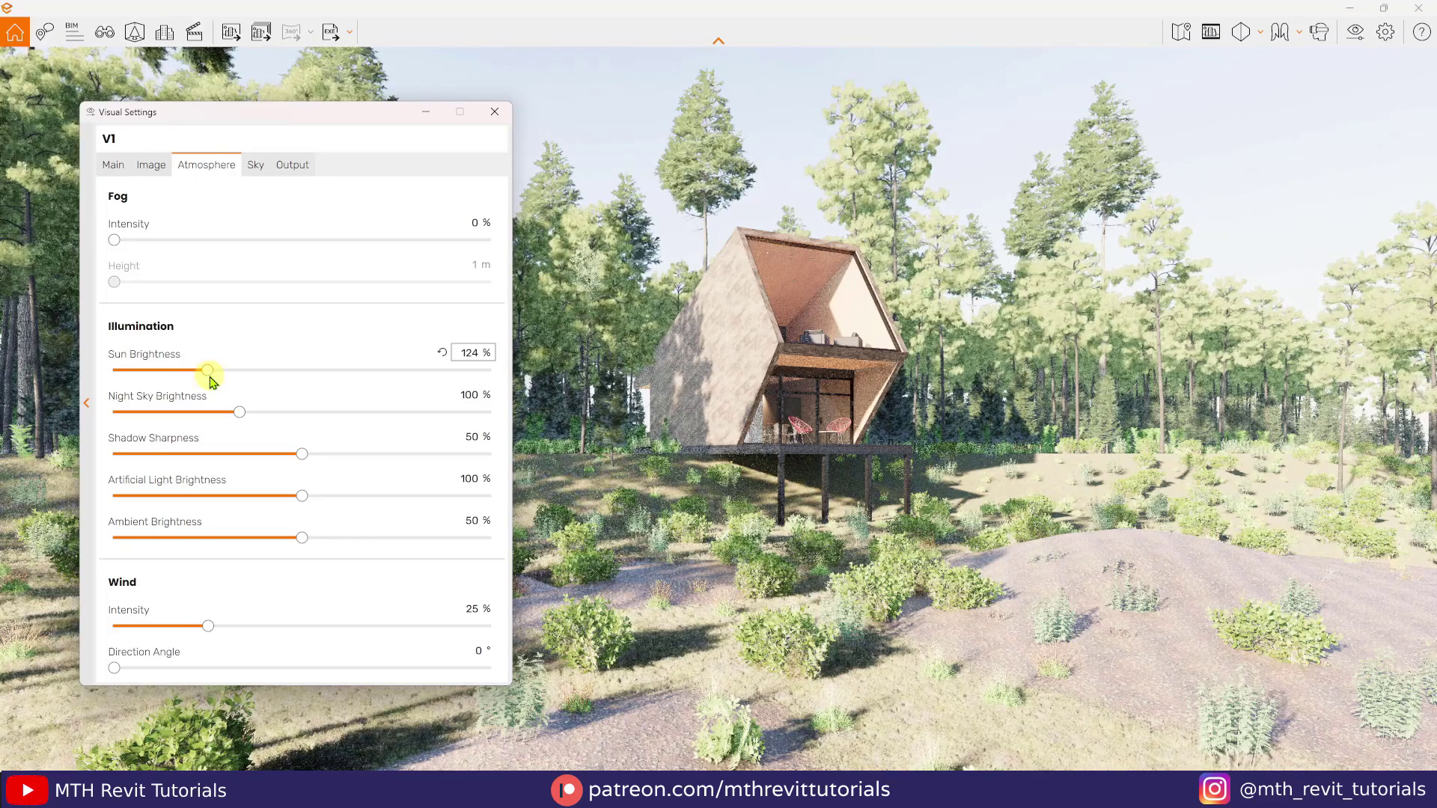
{"action": "left_click_drag", "start_coordinate": [303, 454], "coordinate": [113, 459]}
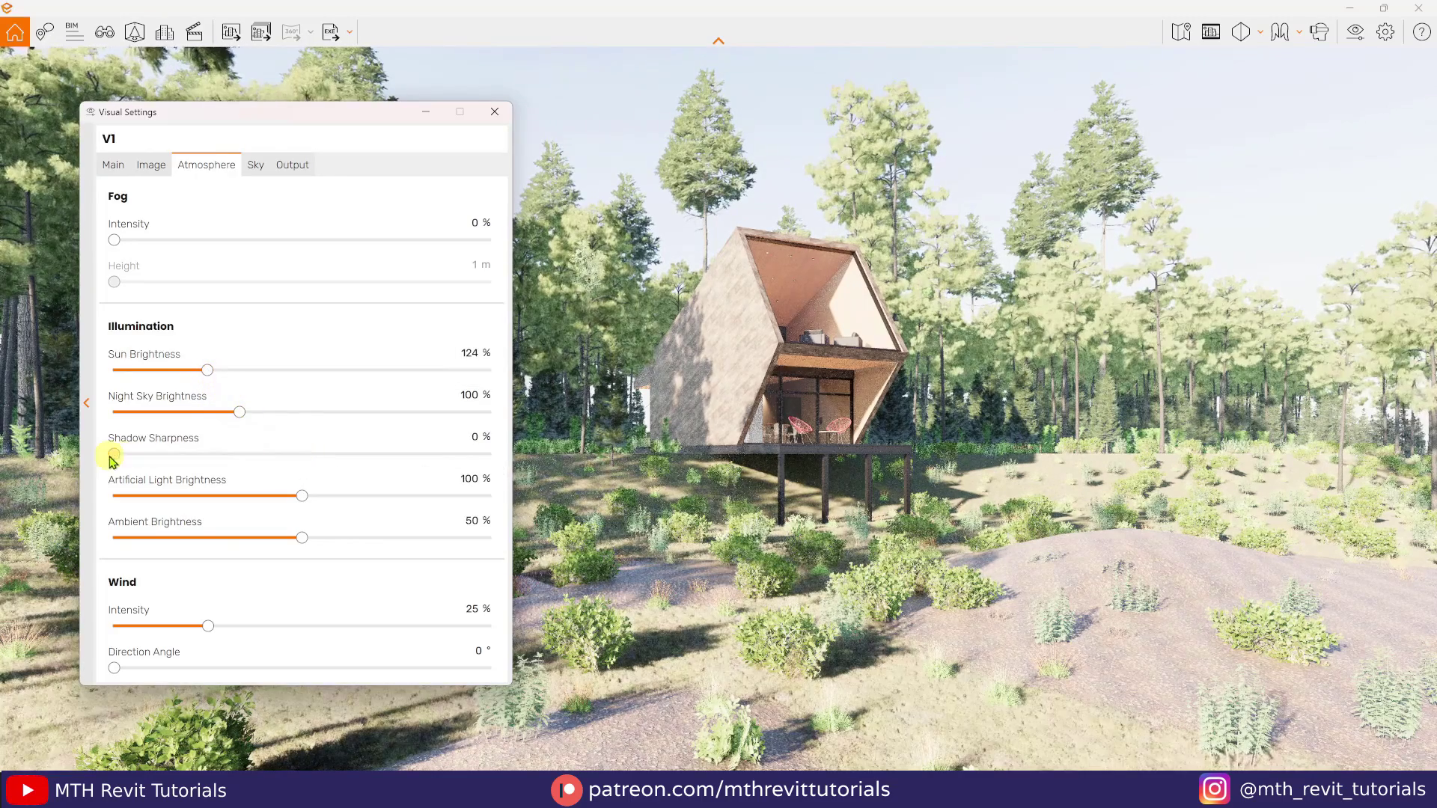
{"action": "left_click_drag", "start_coordinate": [301, 495], "coordinate": [484, 552]}
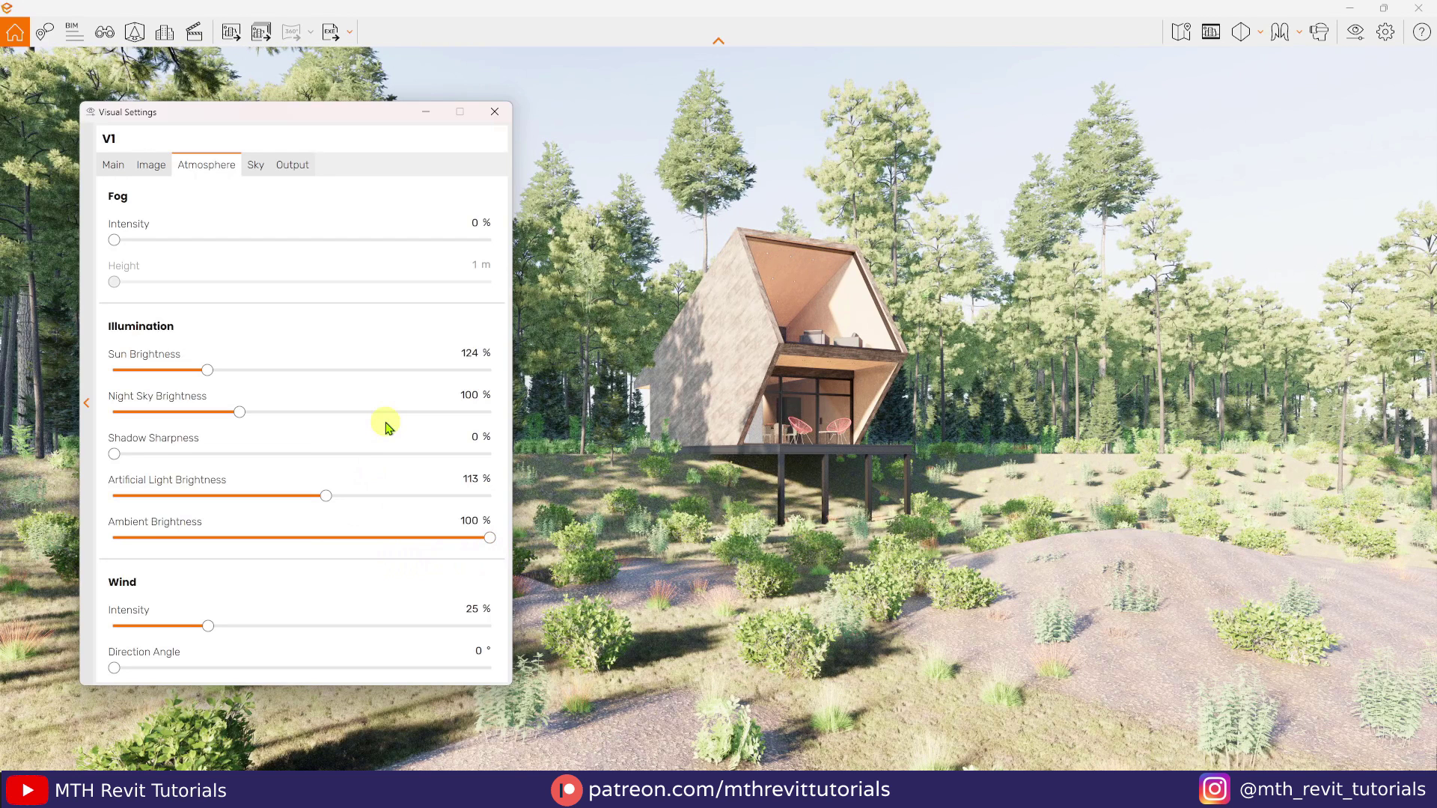
Step: Set the rendering quality to Ultra and the output to Ultra HD resolution in JPEG format
{"action": "left_click", "coordinate": [113, 164]}
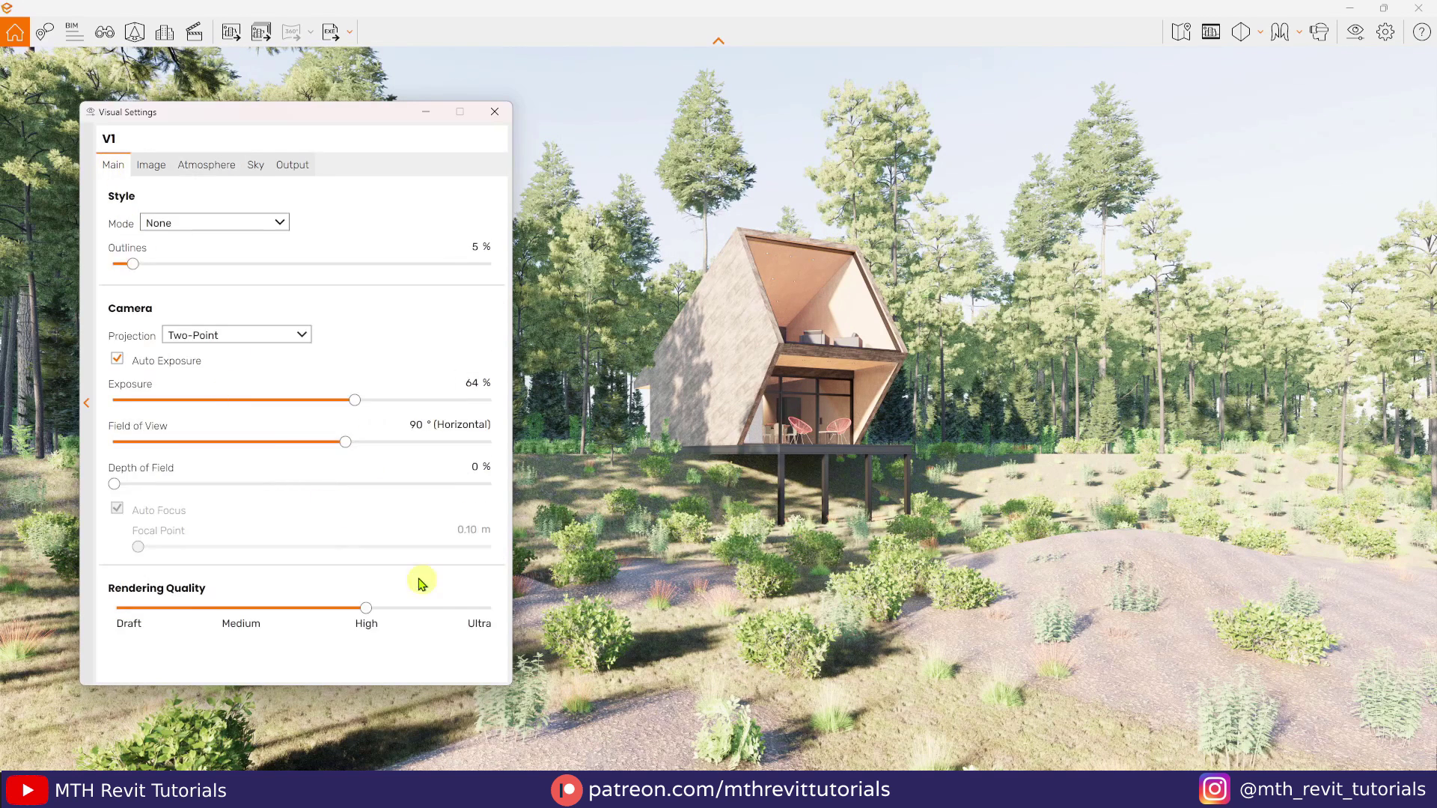
{"action": "left_click", "coordinate": [479, 607]}
{"action": "left_click", "coordinate": [293, 166]}
{"action": "left_click", "coordinate": [255, 223]}
{"action": "left_click", "coordinate": [226, 307]}
{"action": "left_click", "coordinate": [367, 355]}
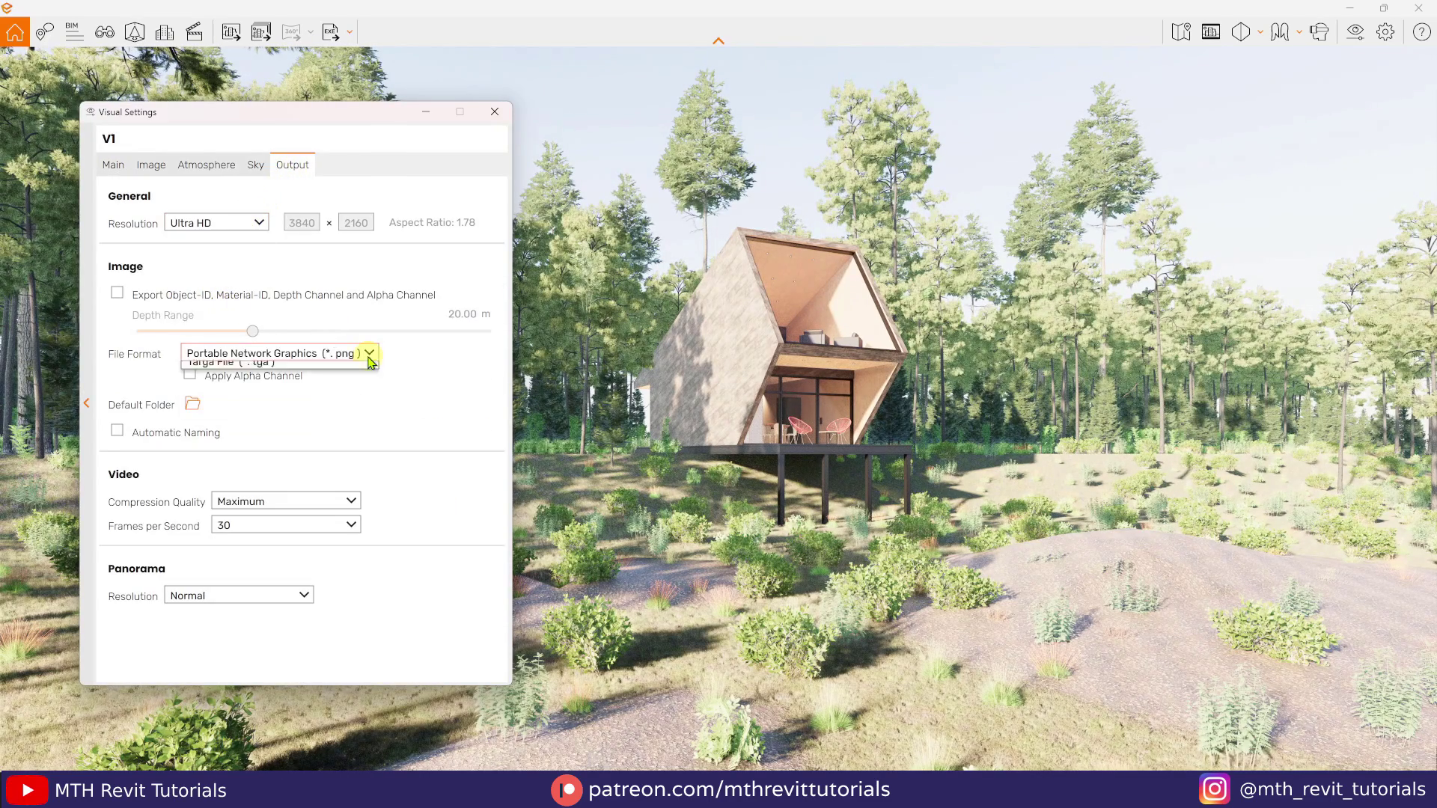
{"action": "left_click", "coordinate": [338, 392]}
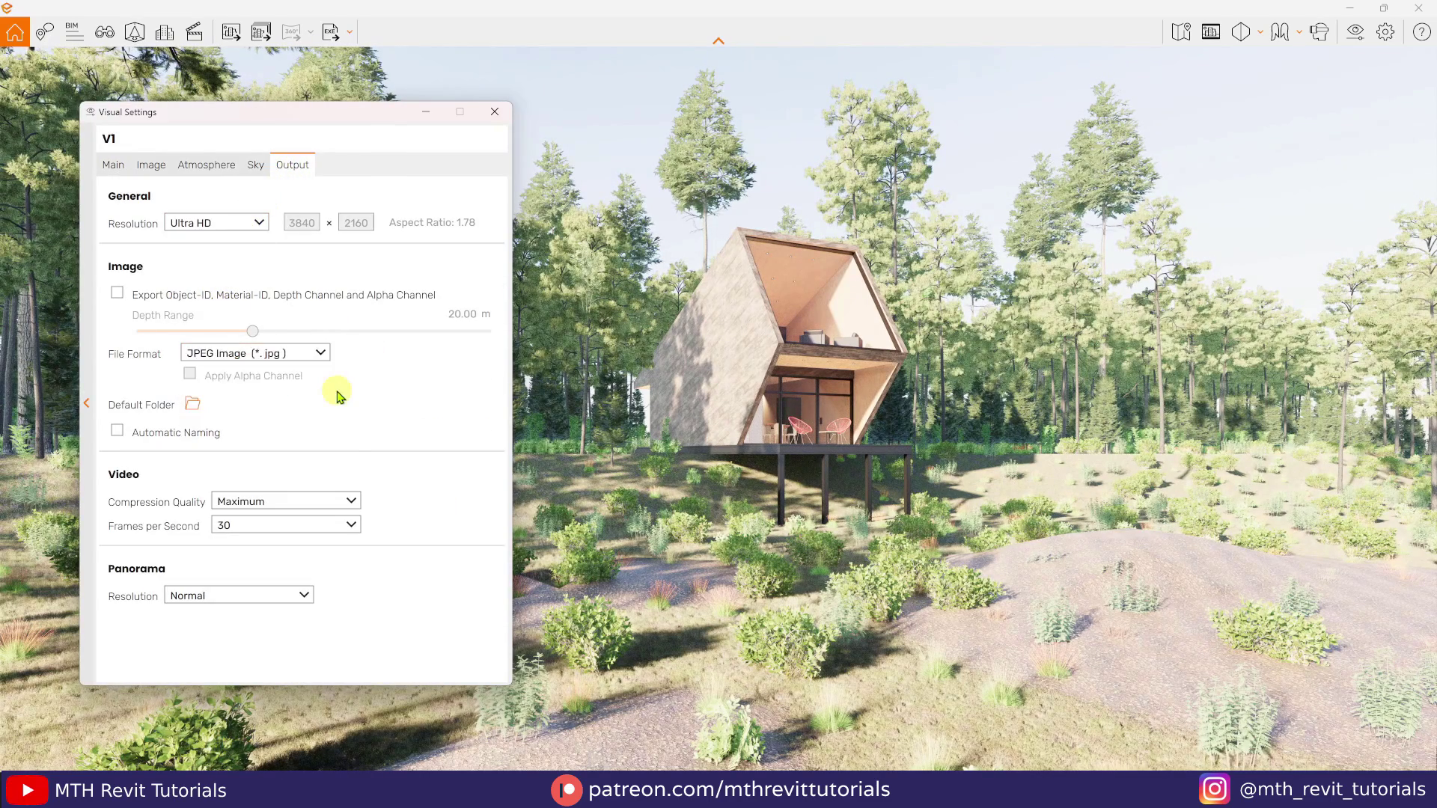
Step: Close the visual settings and render a screenshot of the view, saving it as V1 in the Small Modern House 02 folder
{"action": "left_click", "coordinate": [493, 114]}
{"action": "key", "text": "ctrl+KP_1"}
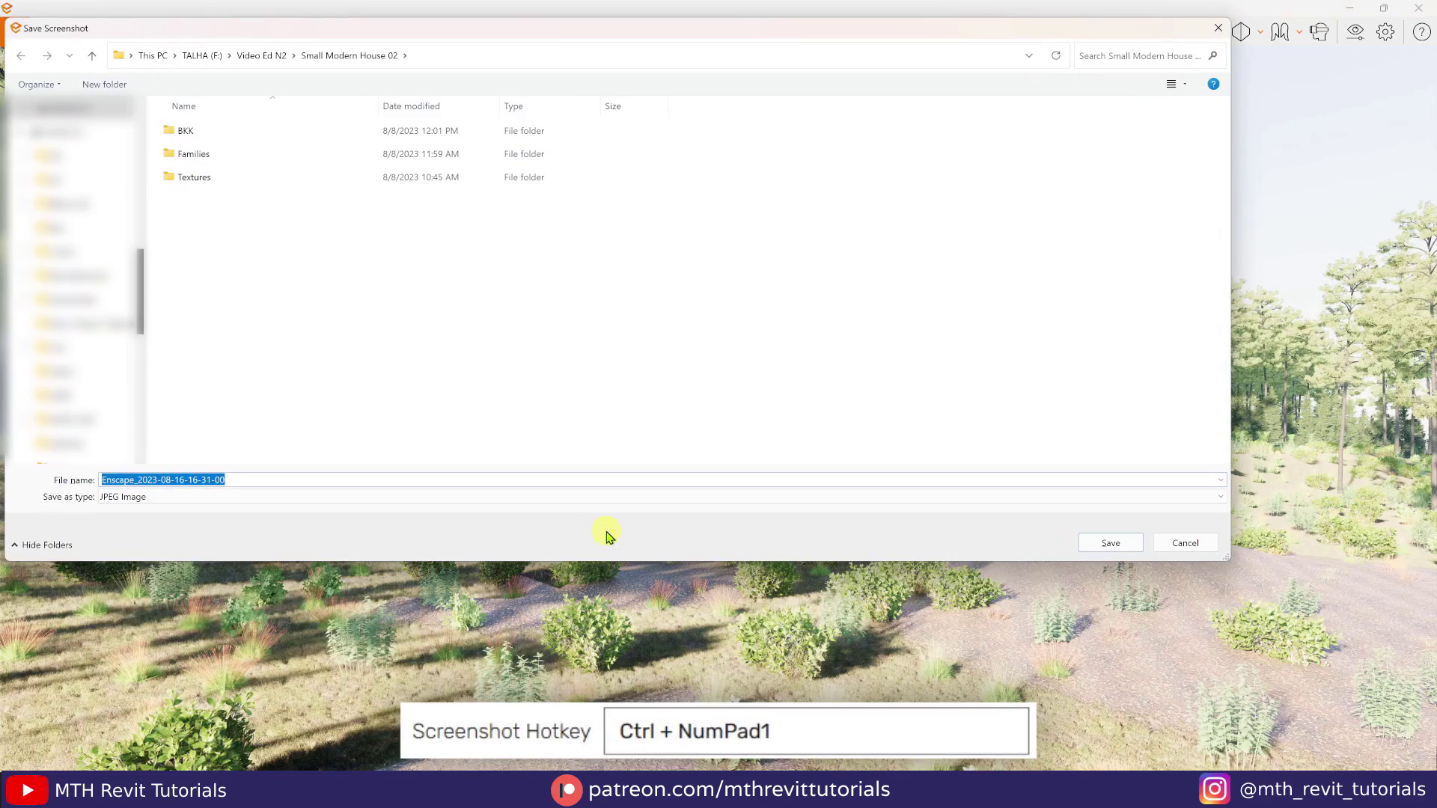
{"action": "type", "text": "V1"}
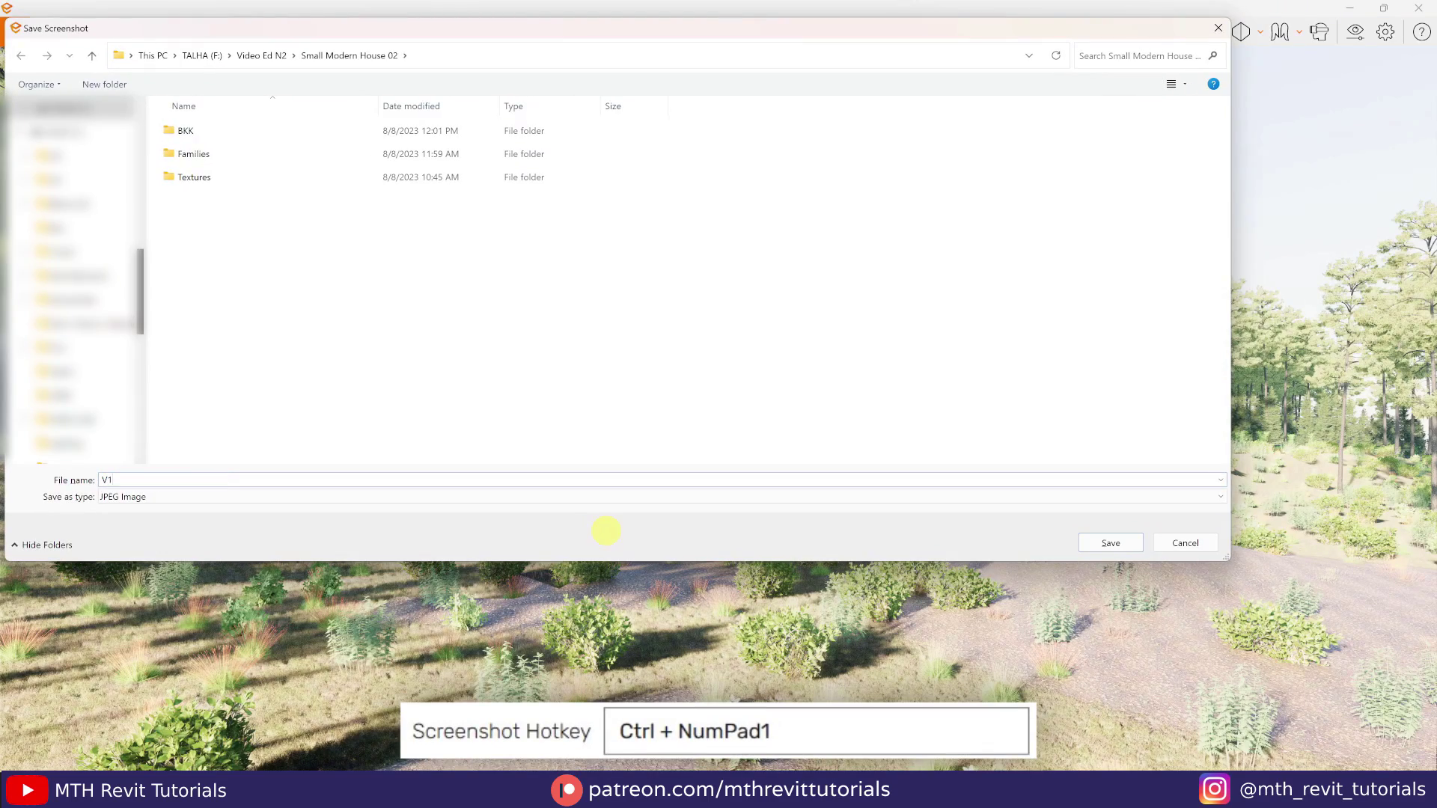
{"action": "key", "text": "Return"}
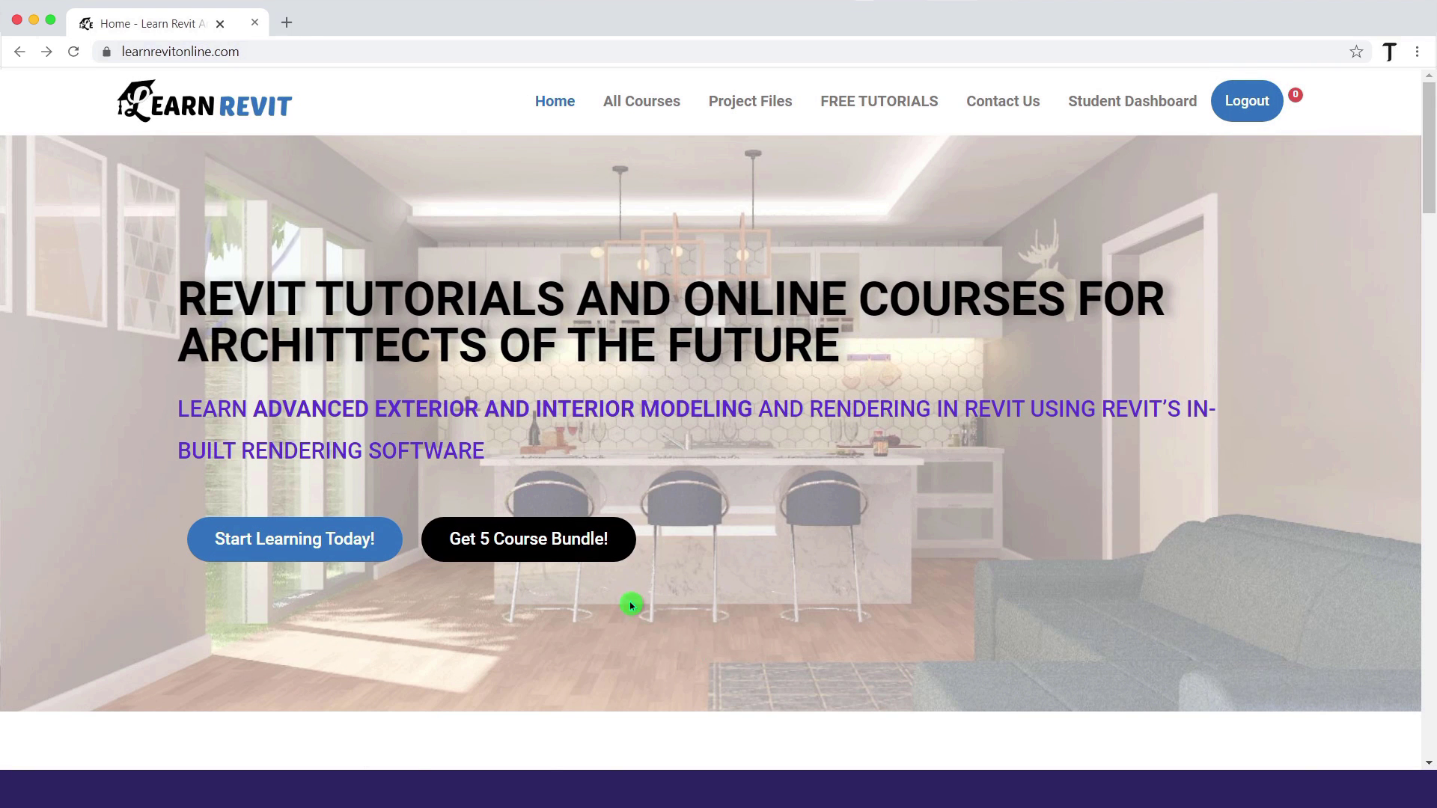
Step: Open the 5 Course Bundle page on the Learn Revit website and start the course
{"action": "left_click", "coordinate": [586, 554]}
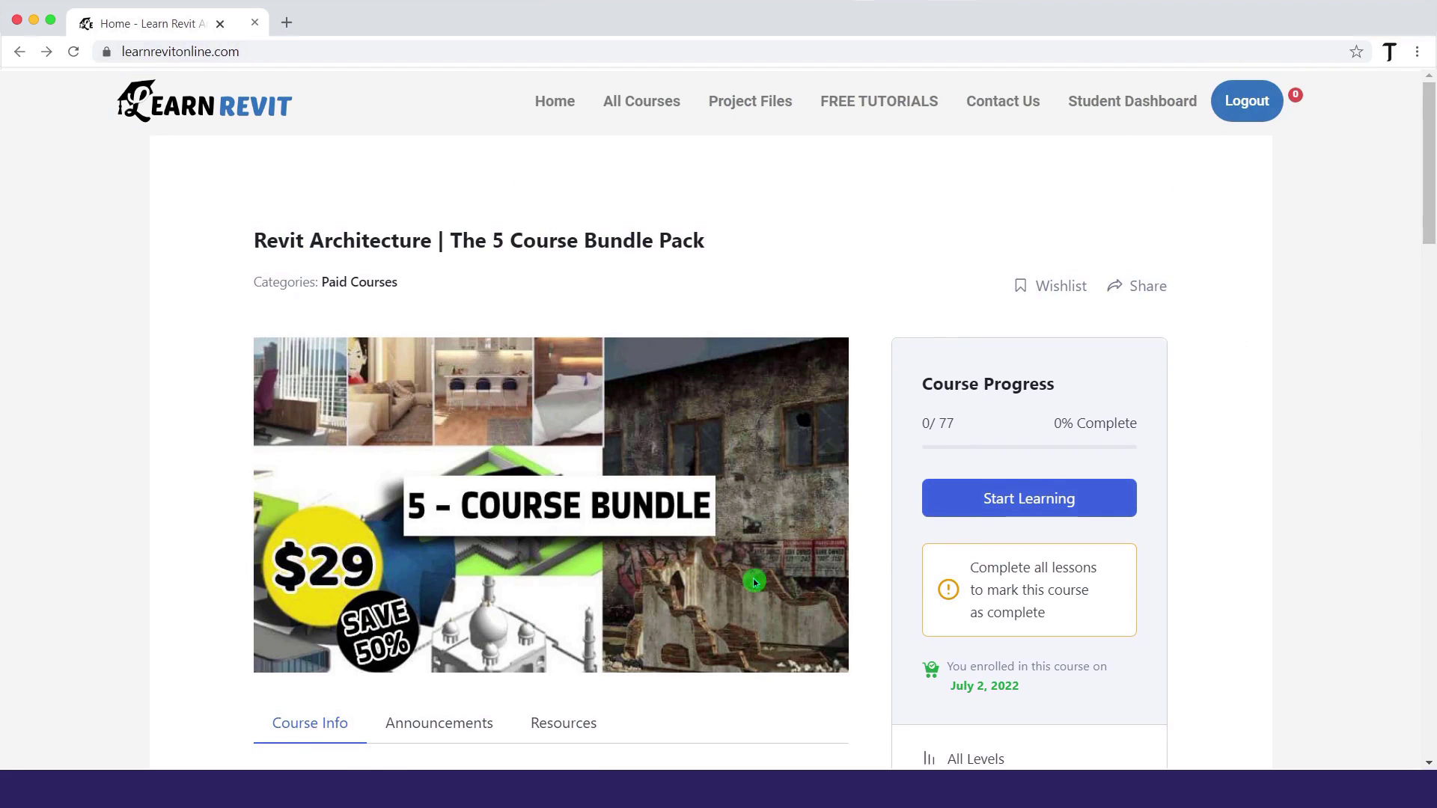
{"action": "left_click", "coordinate": [1043, 505]}
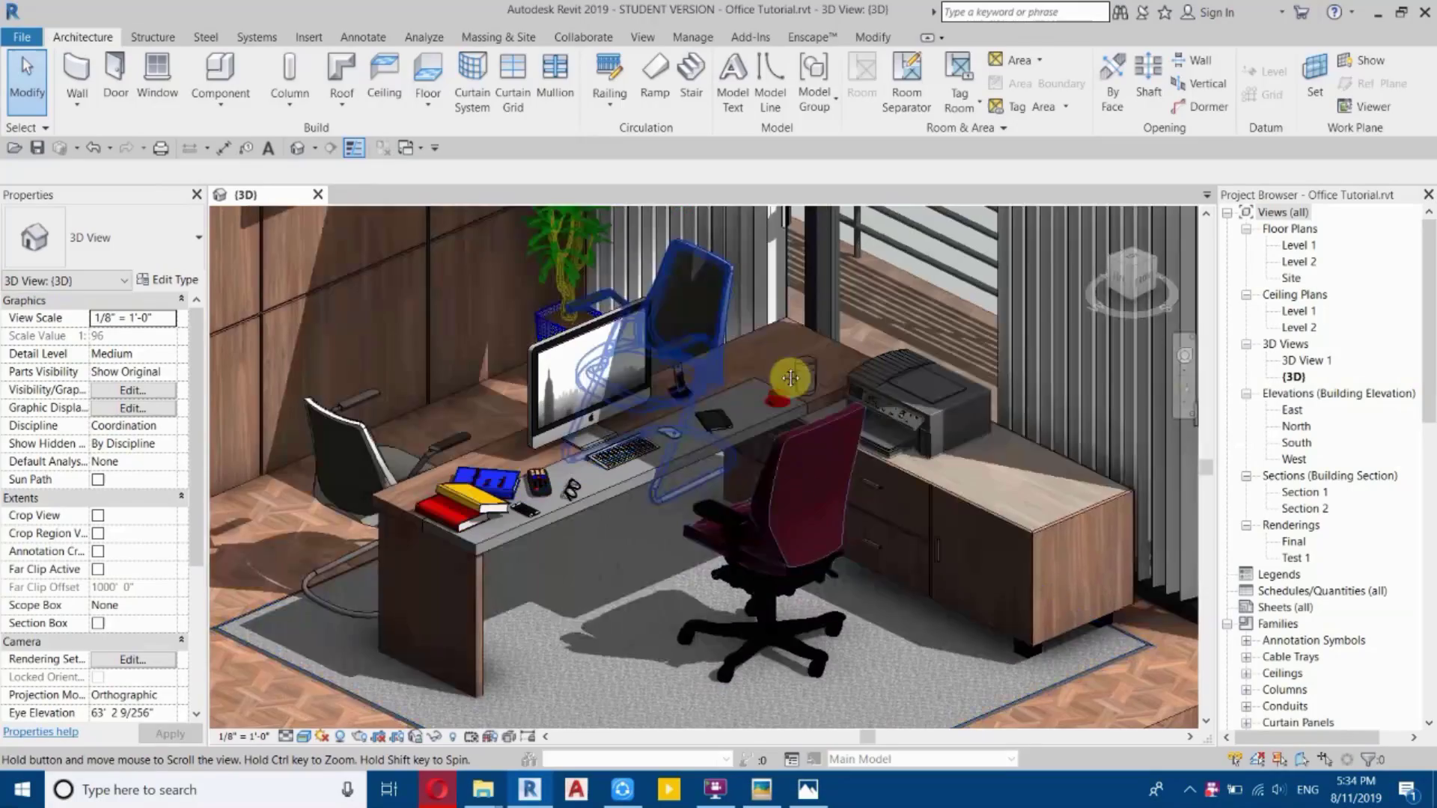
{"action": "left_click", "coordinate": [1089, 596]}
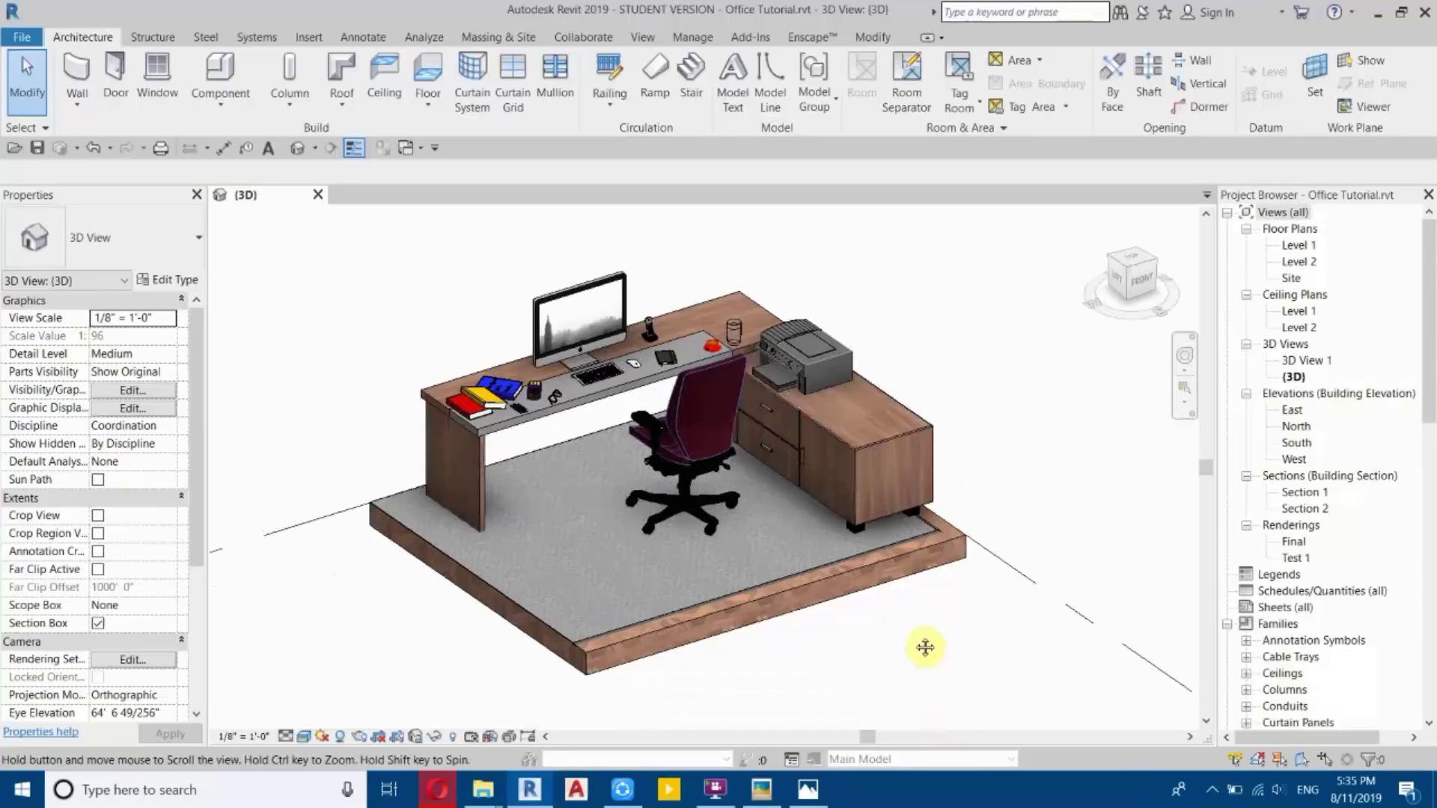
{"action": "scroll", "coordinate": [630, 323], "scroll_direction": "up", "scroll_amount": 4}
{"action": "middle_click_drag", "start_coordinate": [973, 541], "coordinate": [498, 568], "text": "shift"}
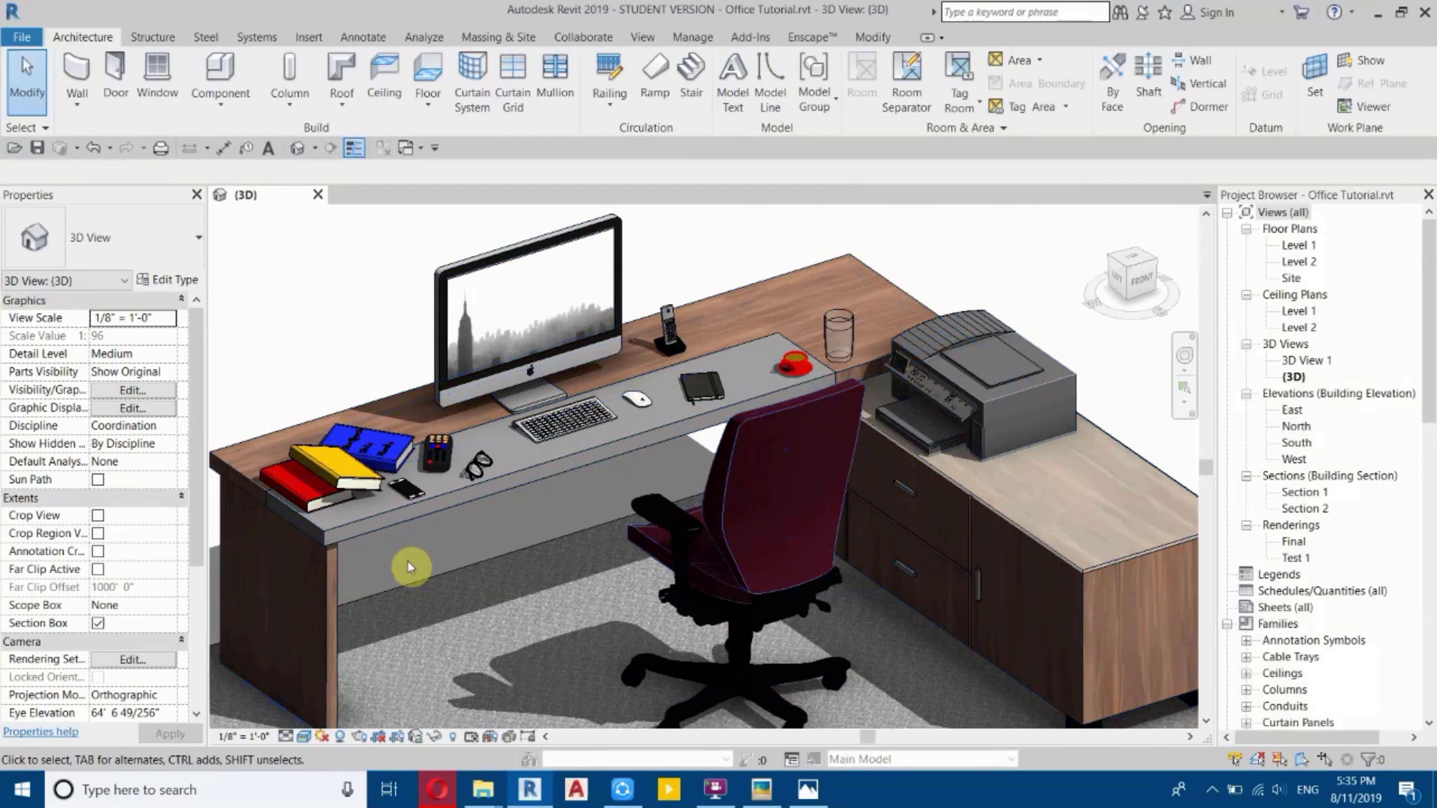